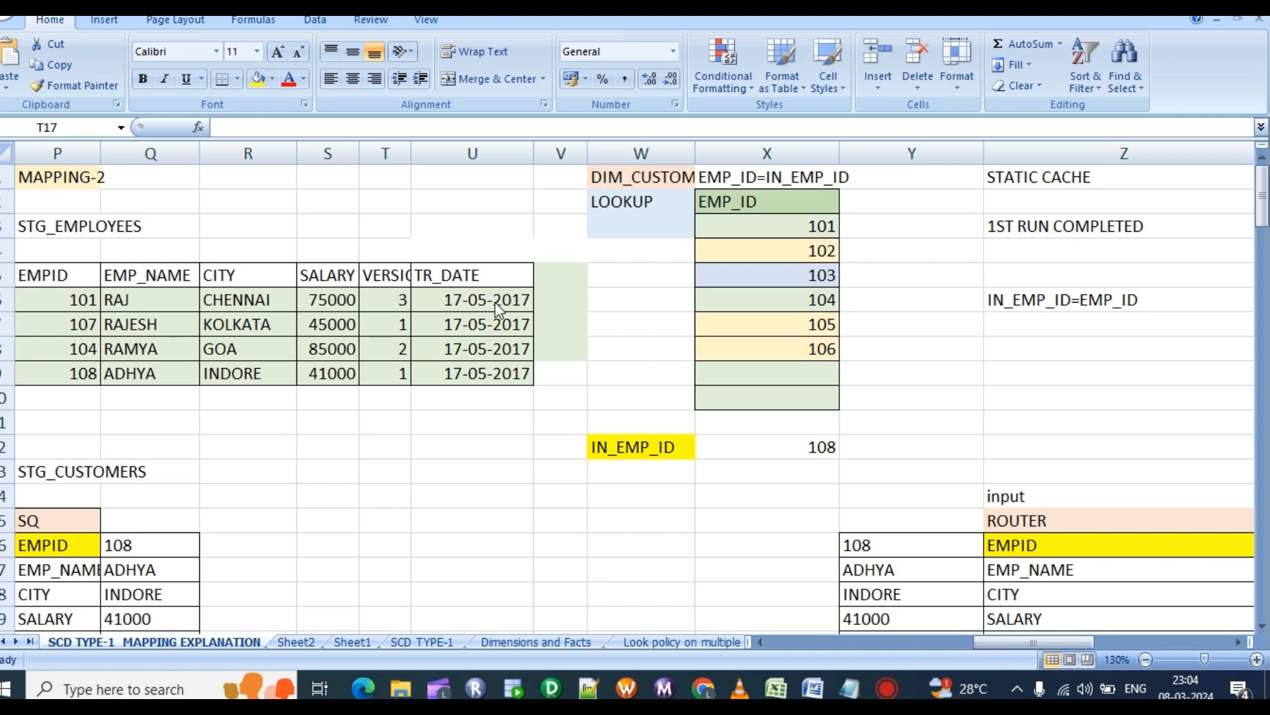
Switch to SQL Developer to review the stg_employees10 and dim_employees1 query results, and switch to Informatica PowerCenter Designer.
left_click(75, 229)
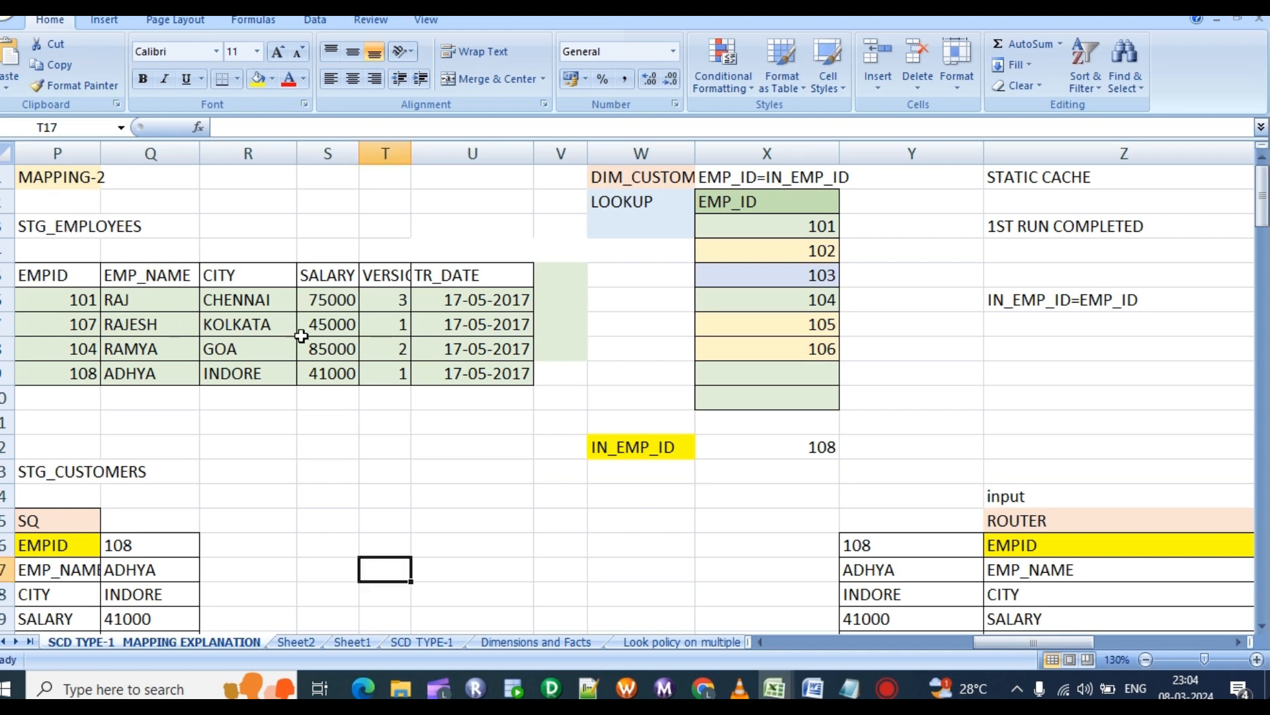
left_click(554, 688)
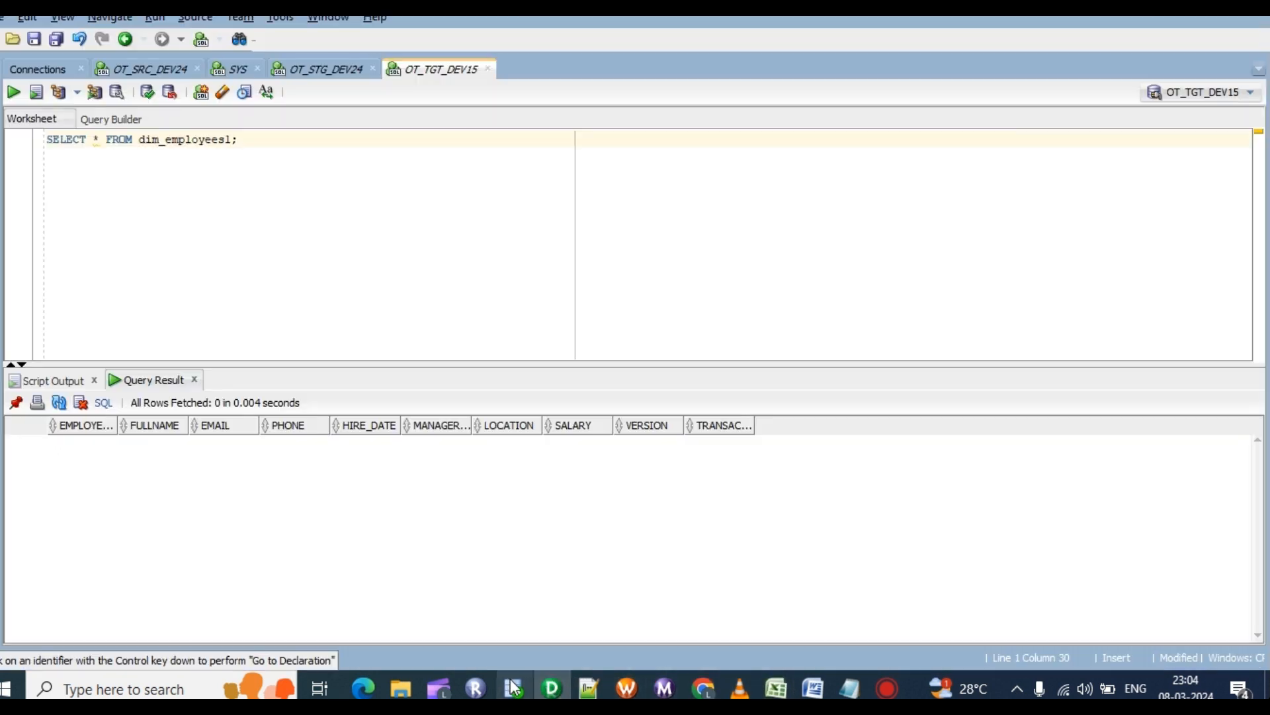
left_click(514, 688)
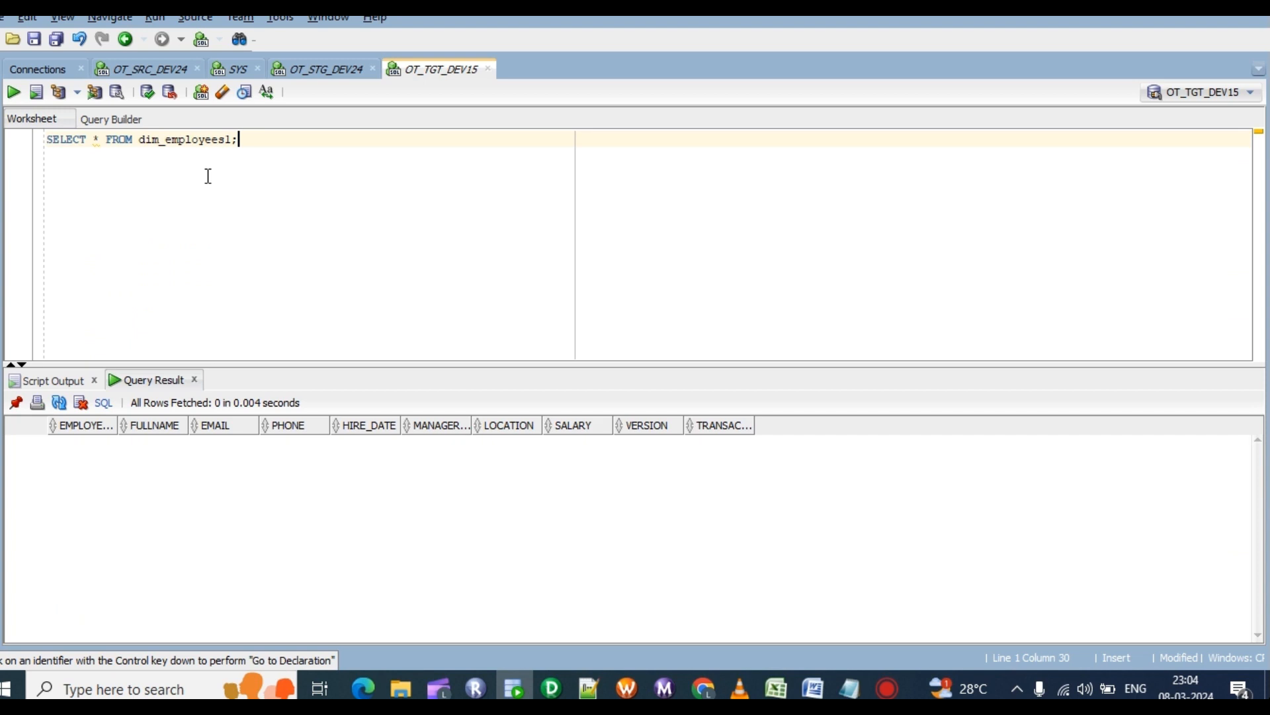
left_click(324, 75)
left_click_drag(281, 141, 55, 152)
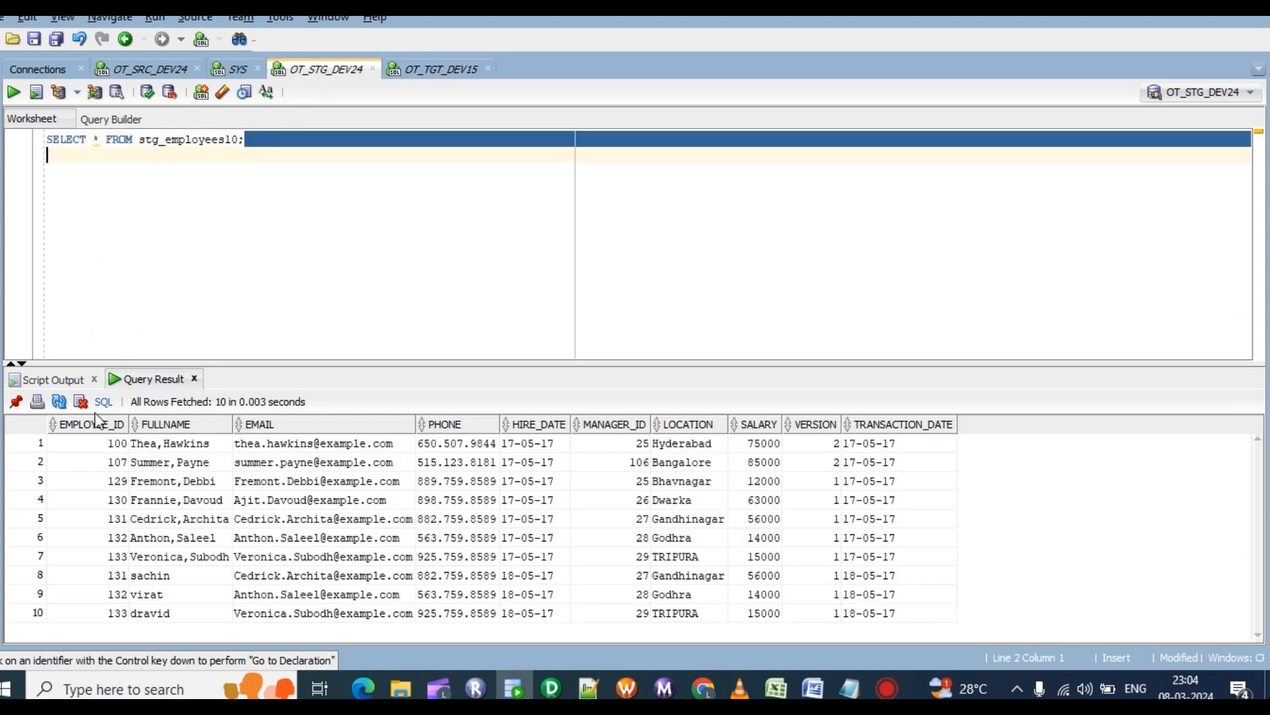
left_click(435, 69)
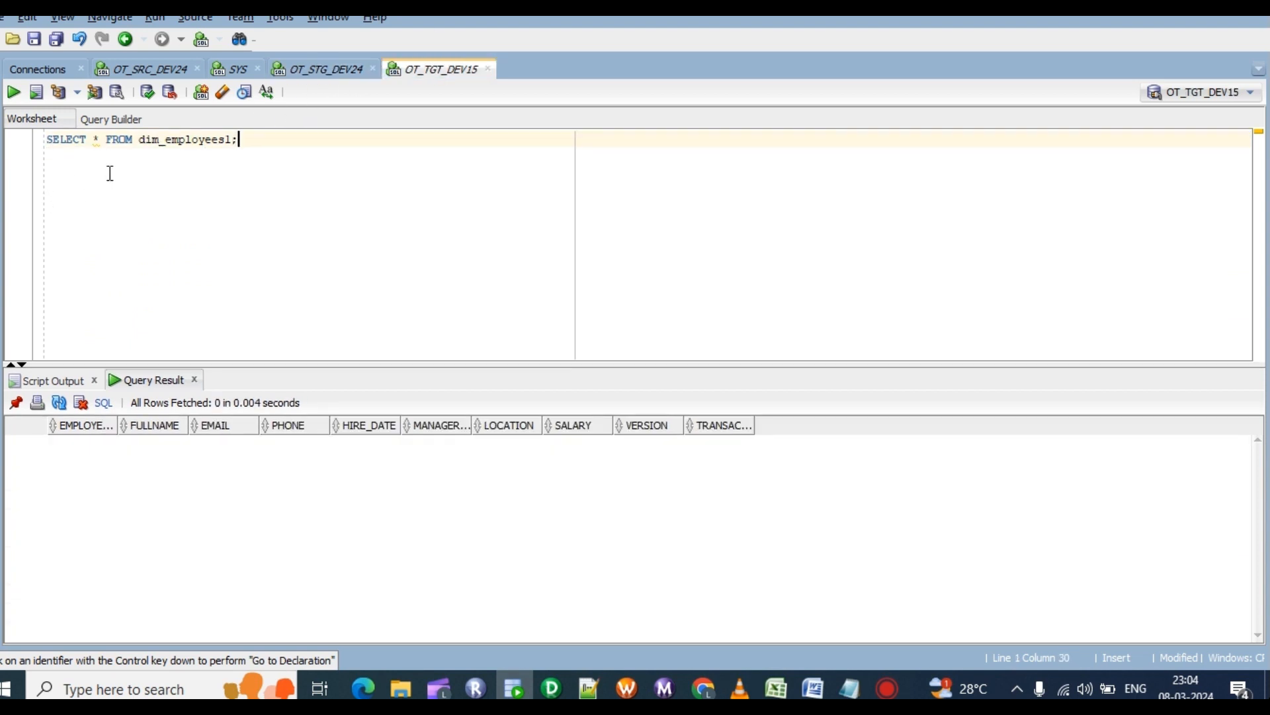
left_click_drag(272, 141, 47, 140)
left_click(258, 177)
left_click(552, 688)
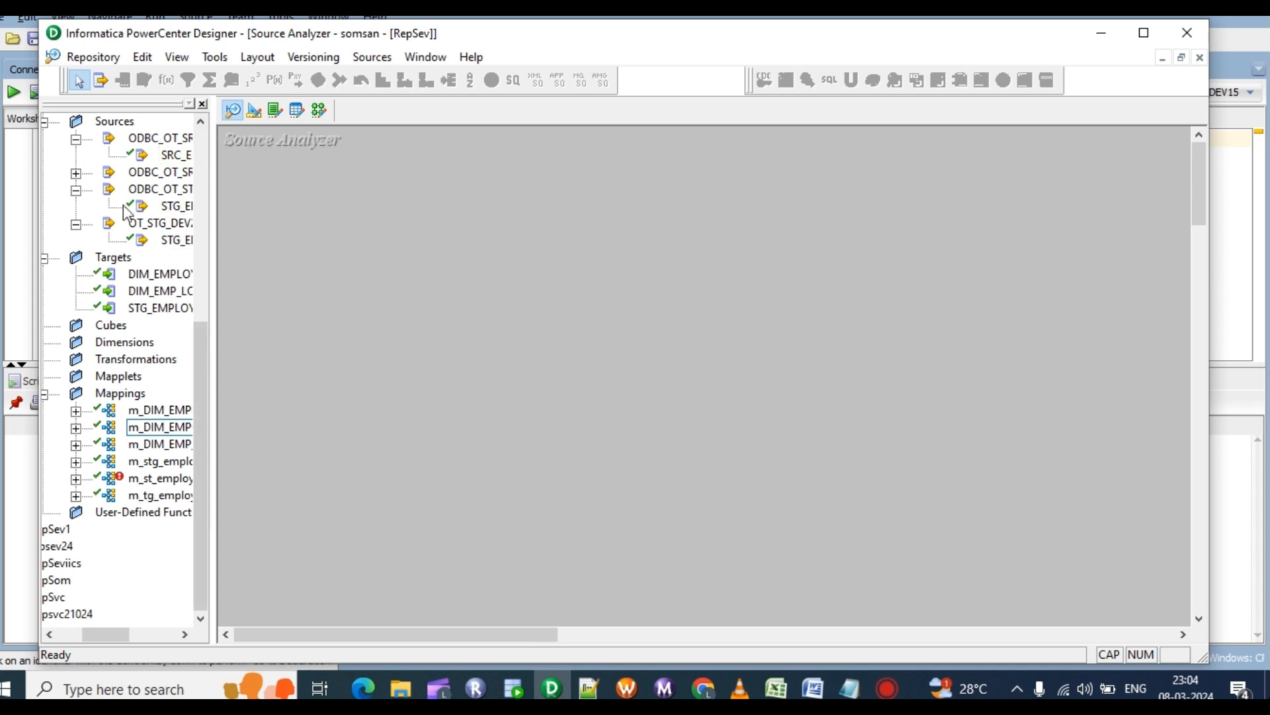
left_click_drag(159, 308, 297, 232)
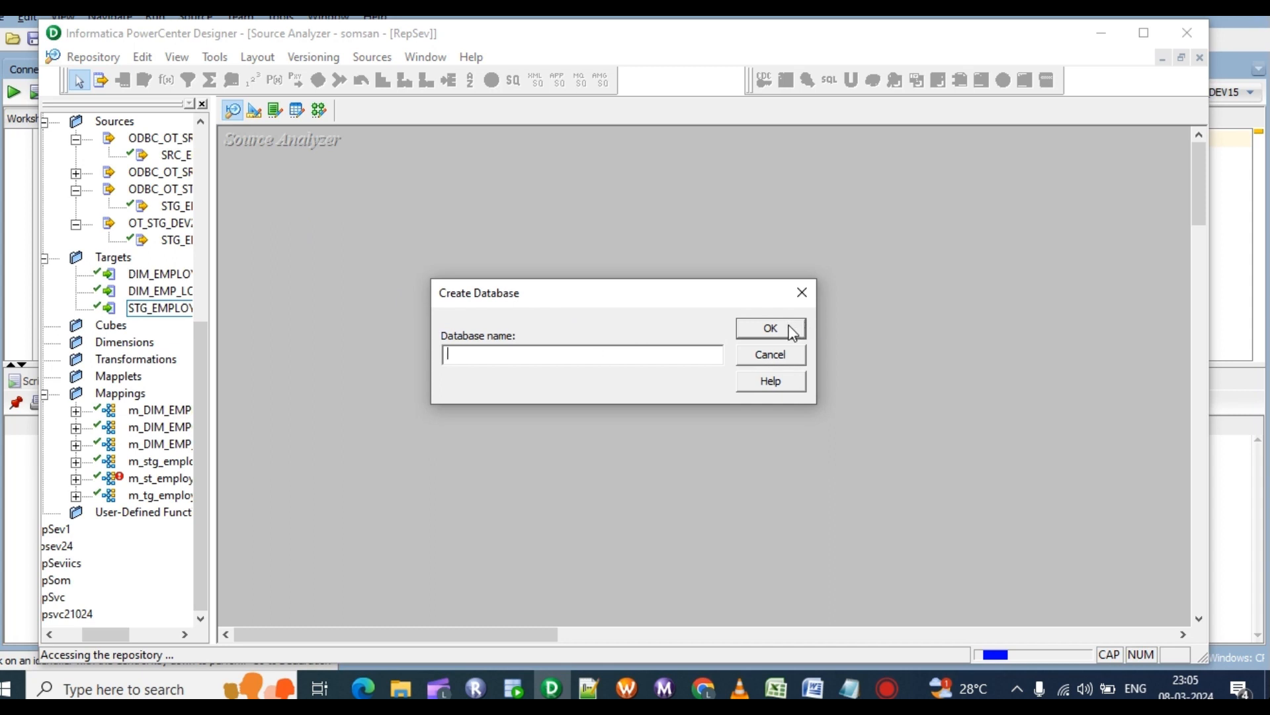
left_click(771, 361)
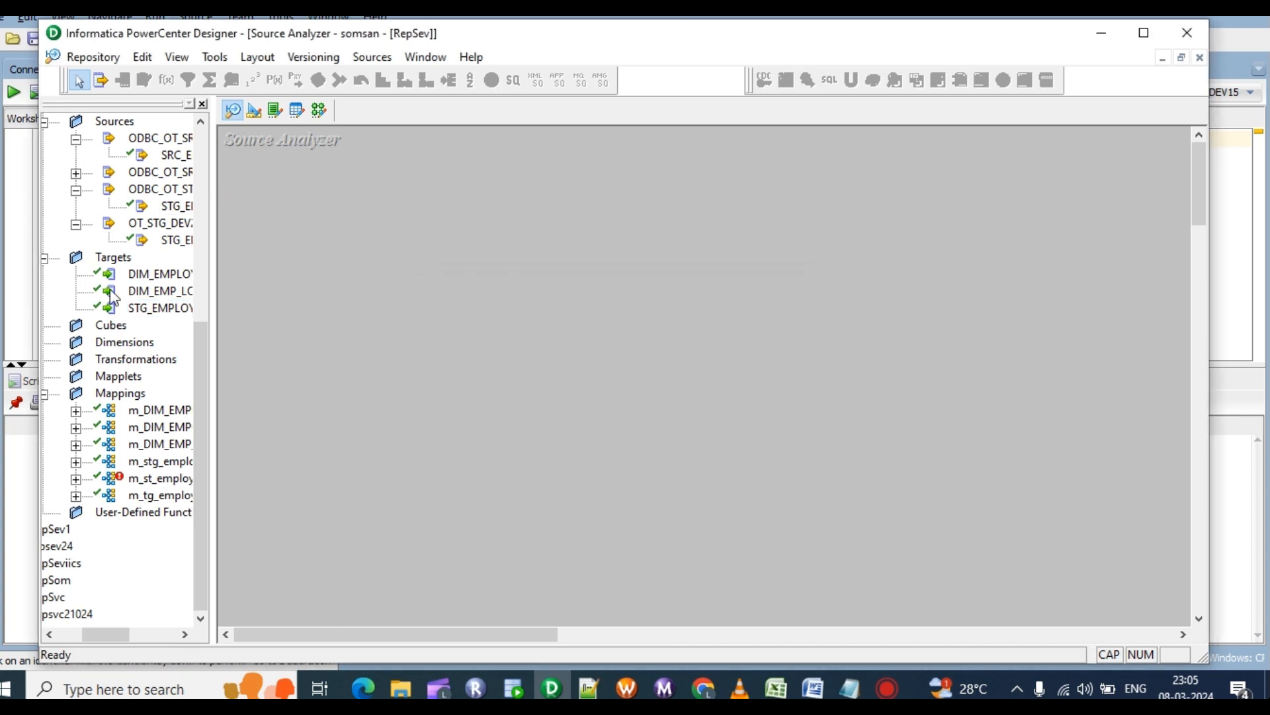
left_click_drag(159, 309, 352, 230)
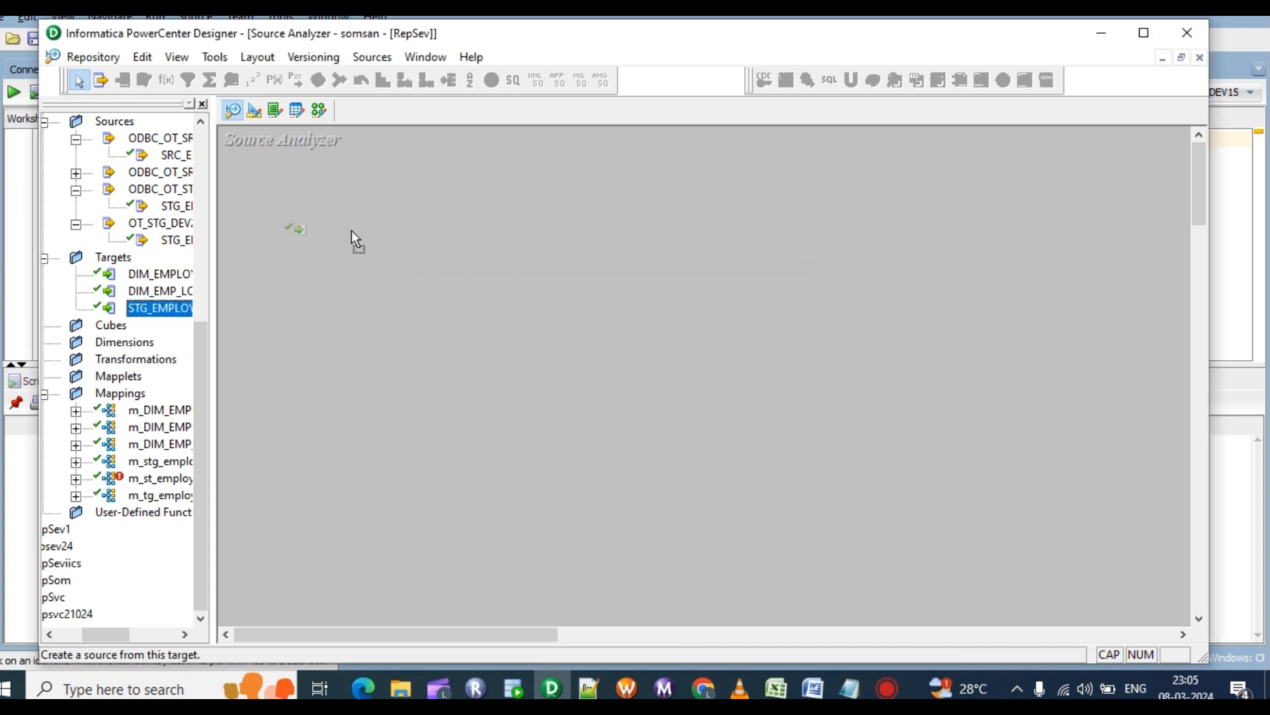
left_click(769, 329)
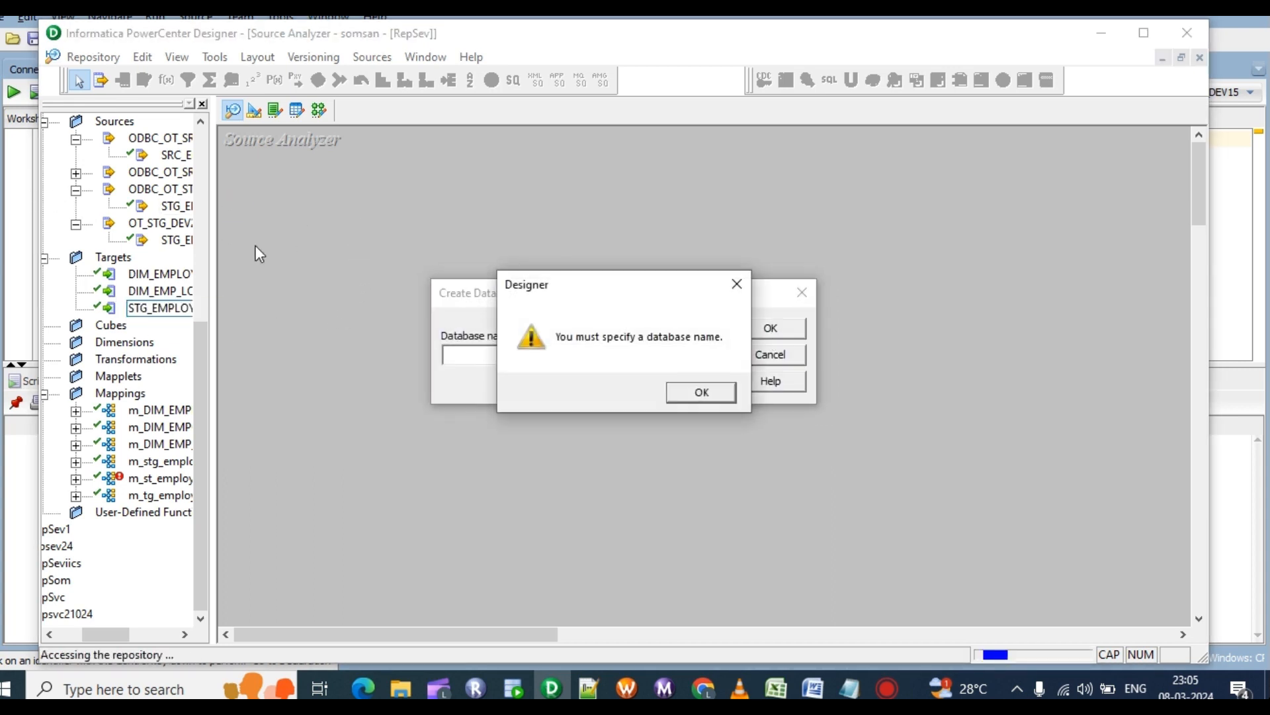
left_click(697, 391)
left_click(802, 291)
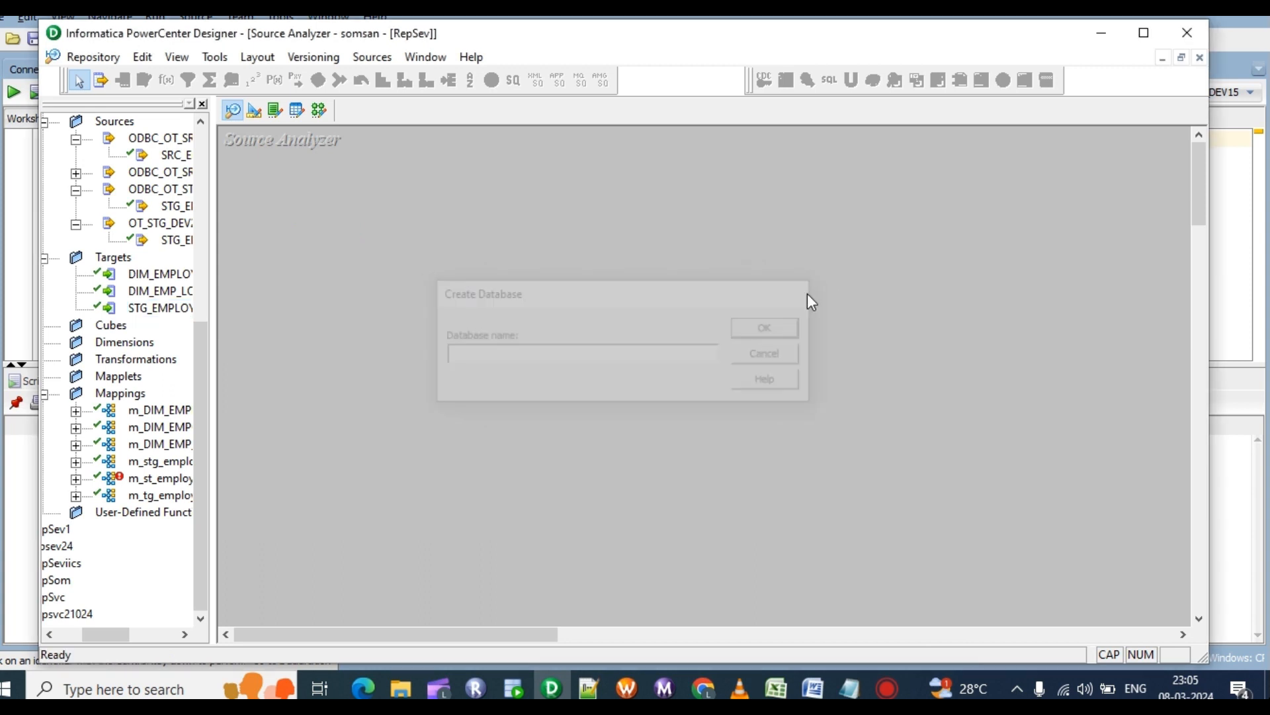
Open the STG_EMPLOYEES10 source in the Source Analyzer and the DIM_EMPLOYEES1 target in the Target Designer.
left_click_drag(176, 240, 347, 196)
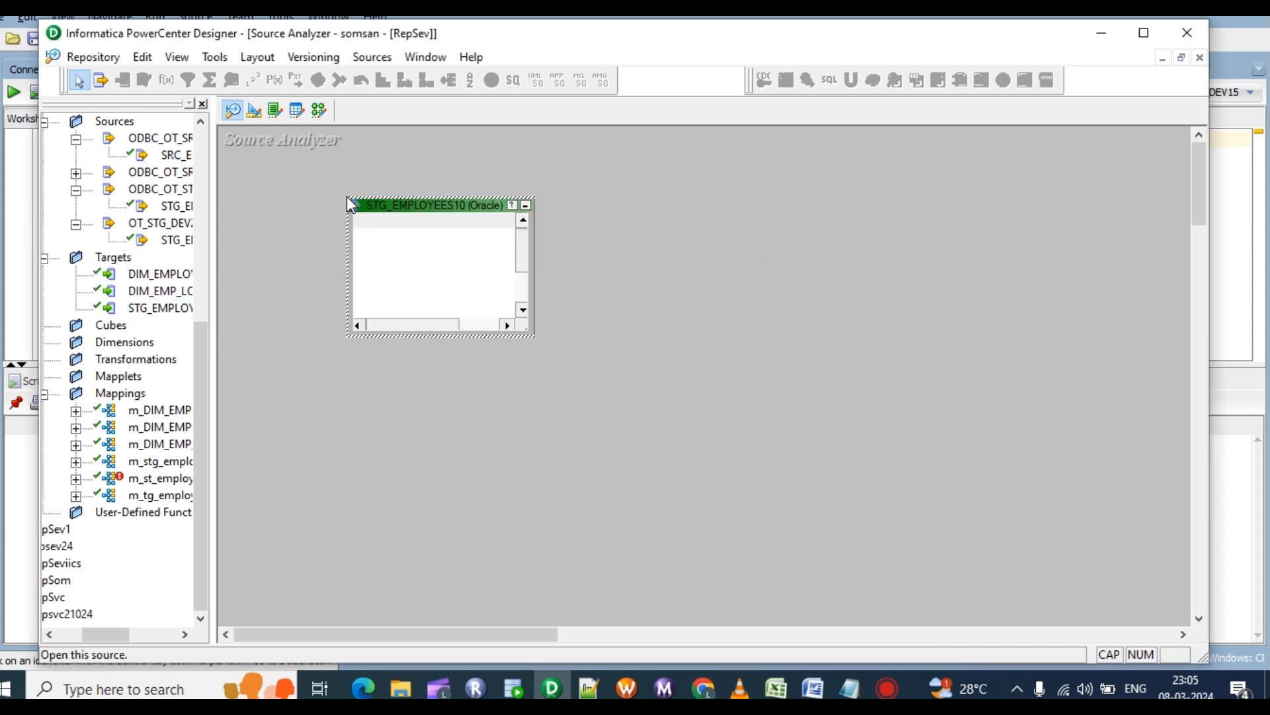
left_click(253, 111)
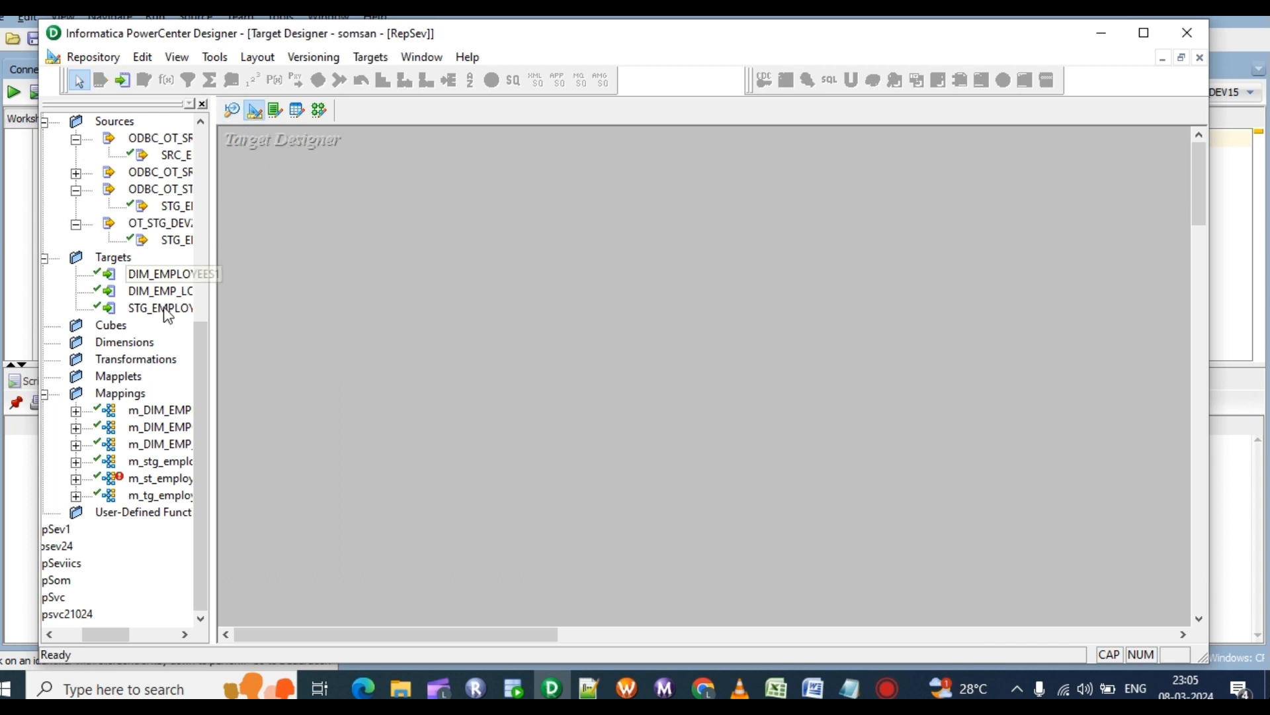
left_click_drag(147, 280, 849, 258)
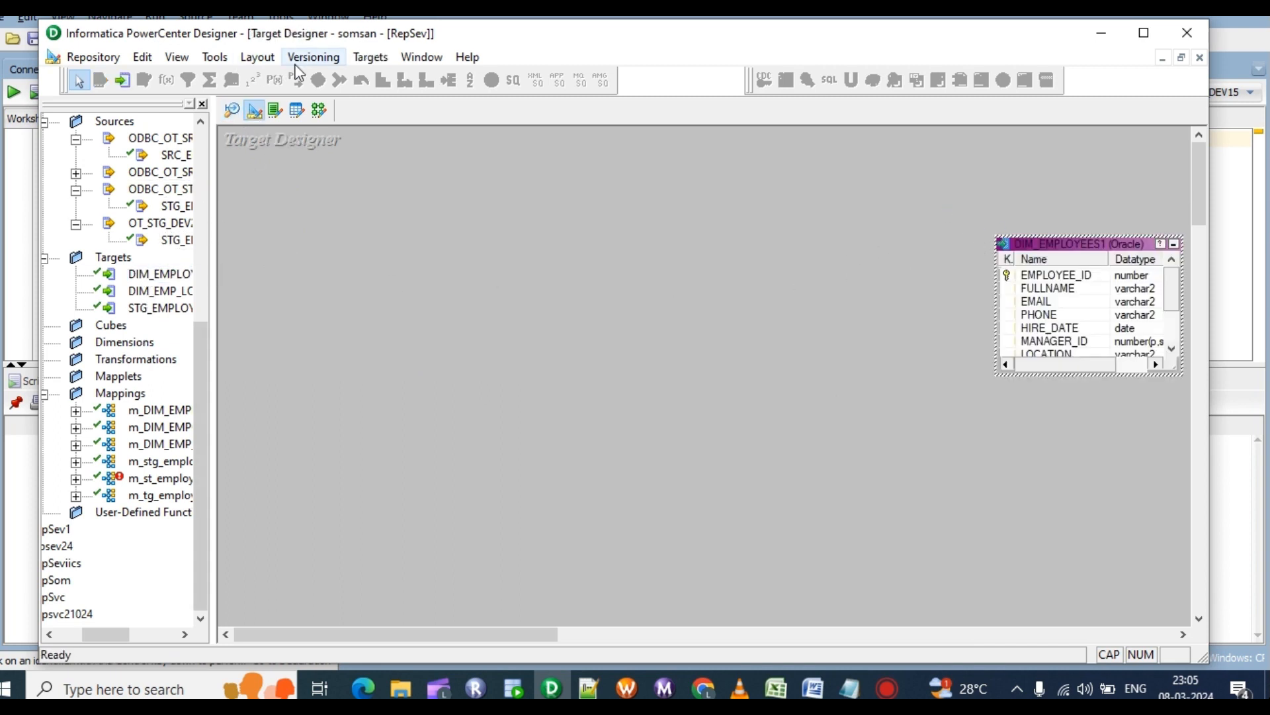
left_click(374, 58)
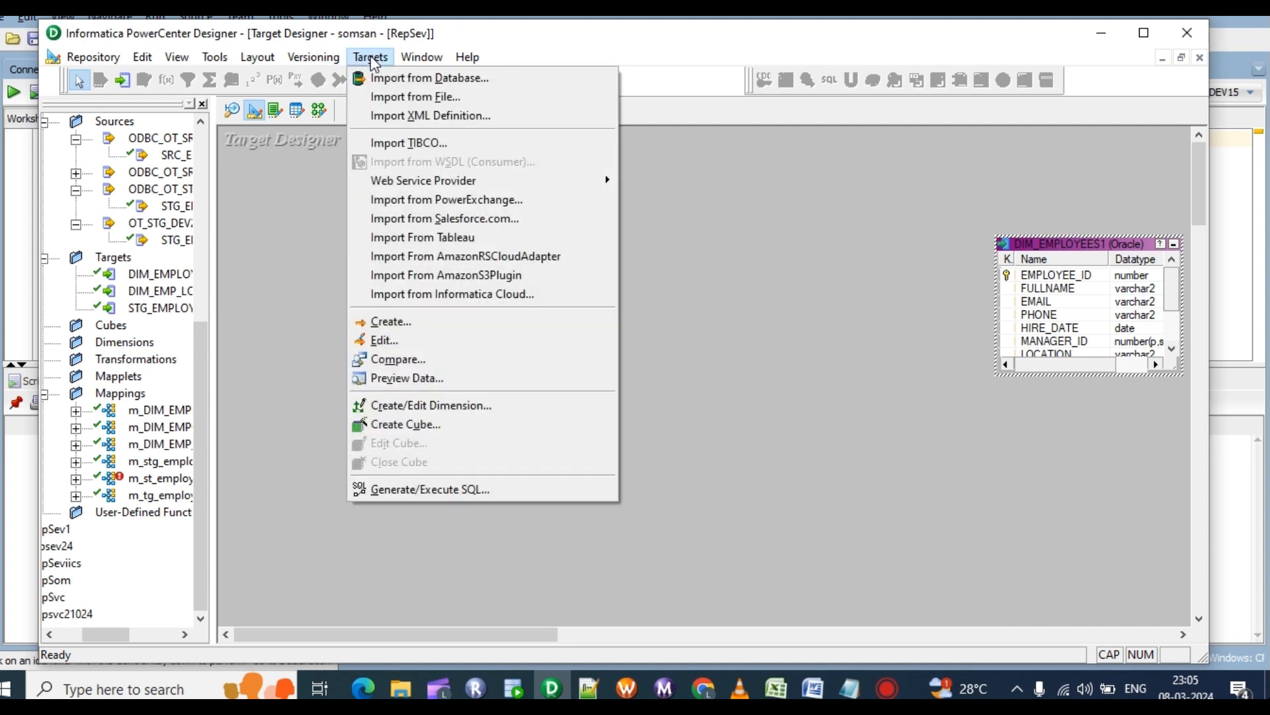
Create a new mapping named m_dimemployyes1_scd_type1 in the Mapping Designer.
left_click(320, 110)
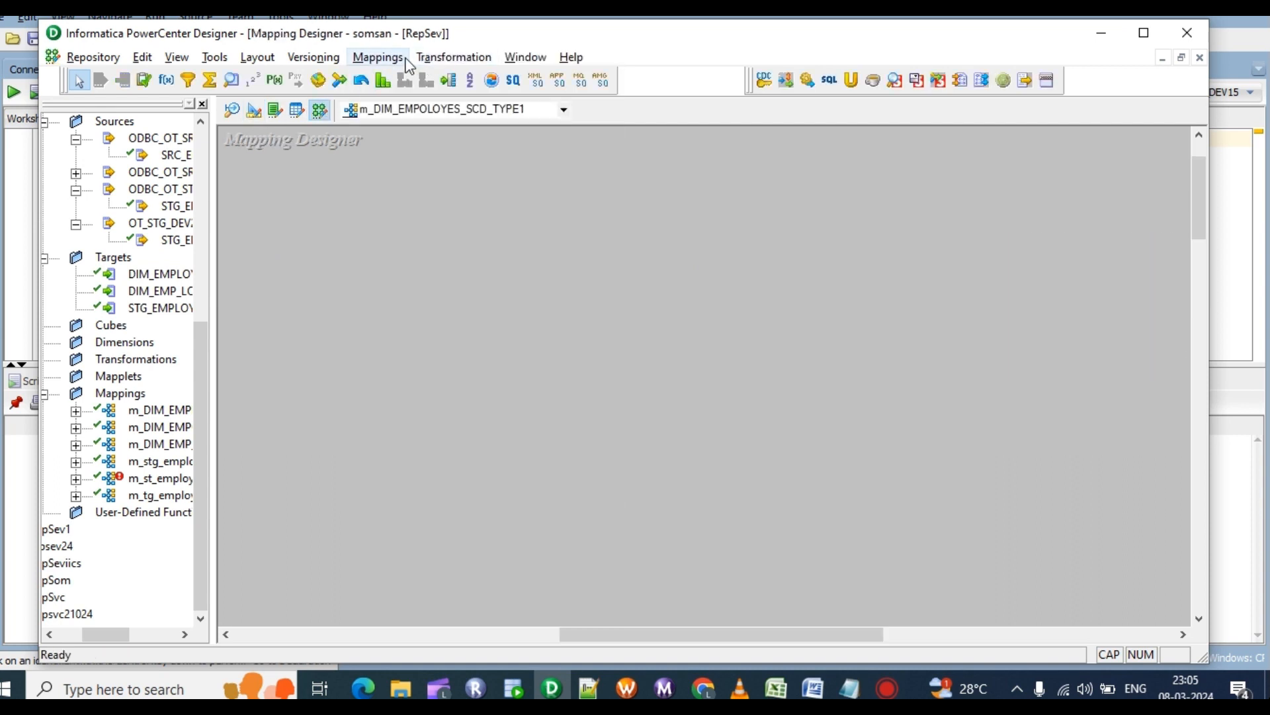
left_click(377, 59)
left_click(397, 79)
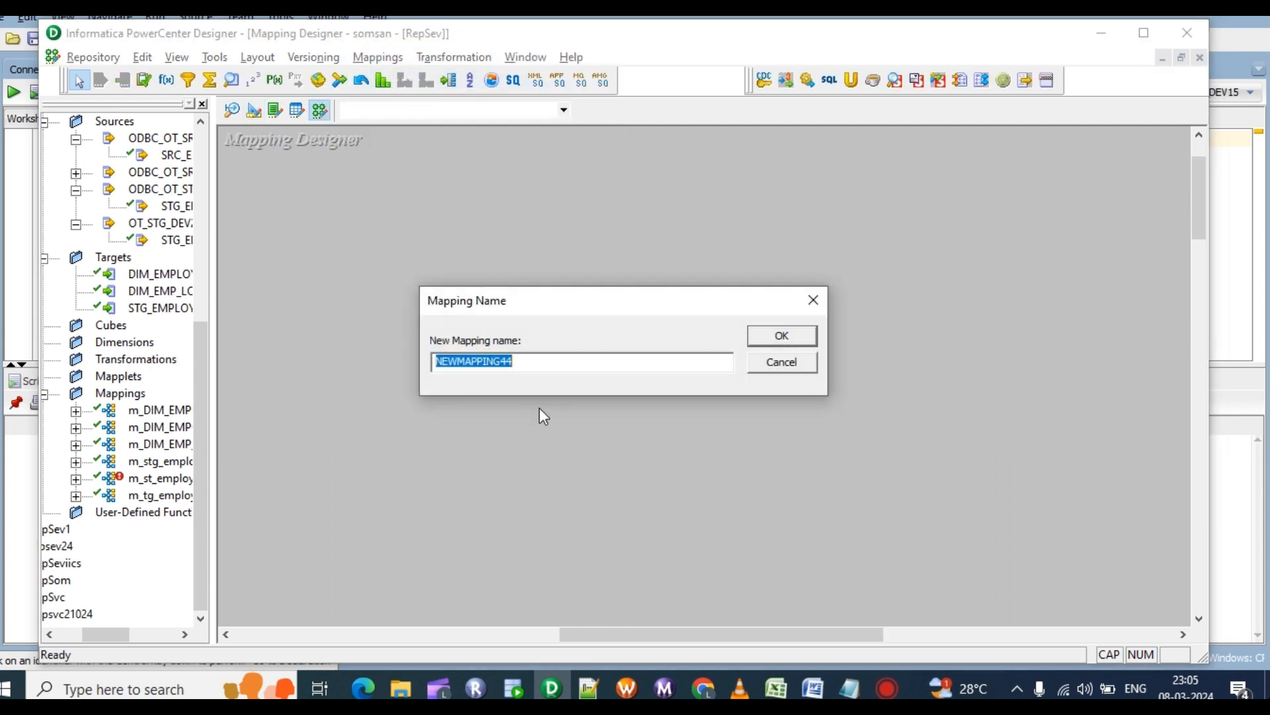
type("M")
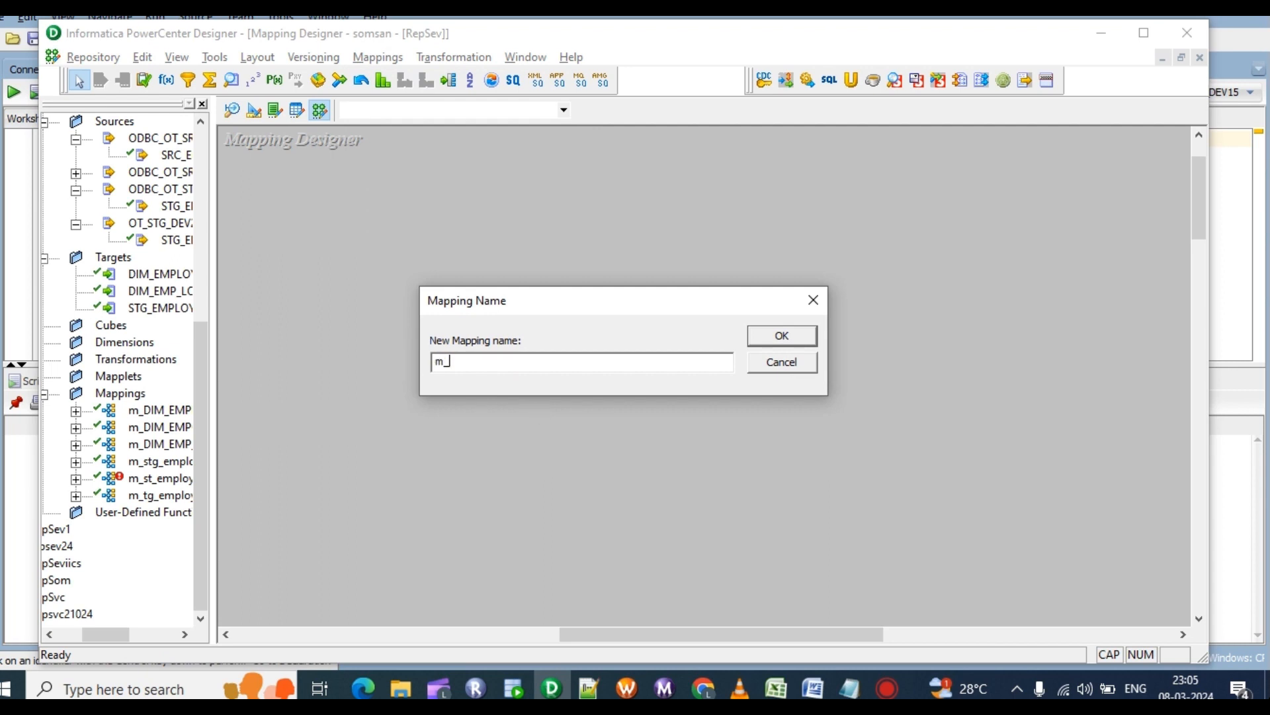
type("_dimemployyes1_scd_type1")
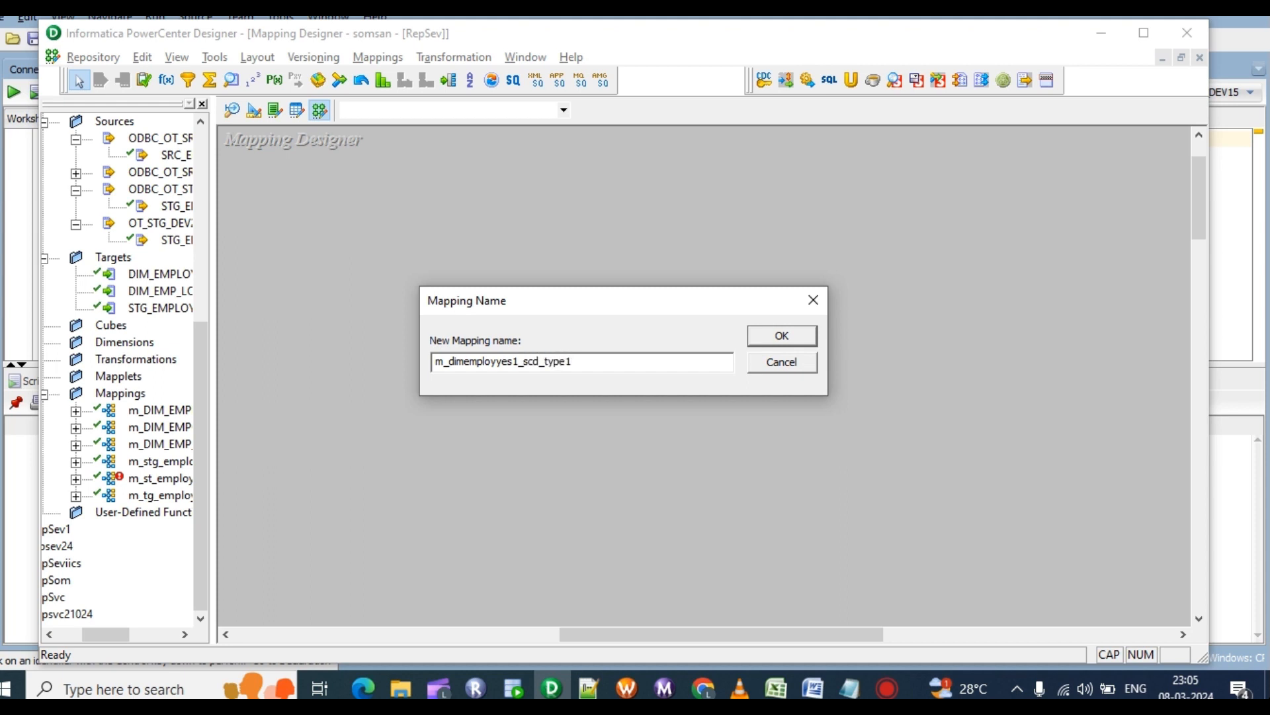
left_click(782, 338)
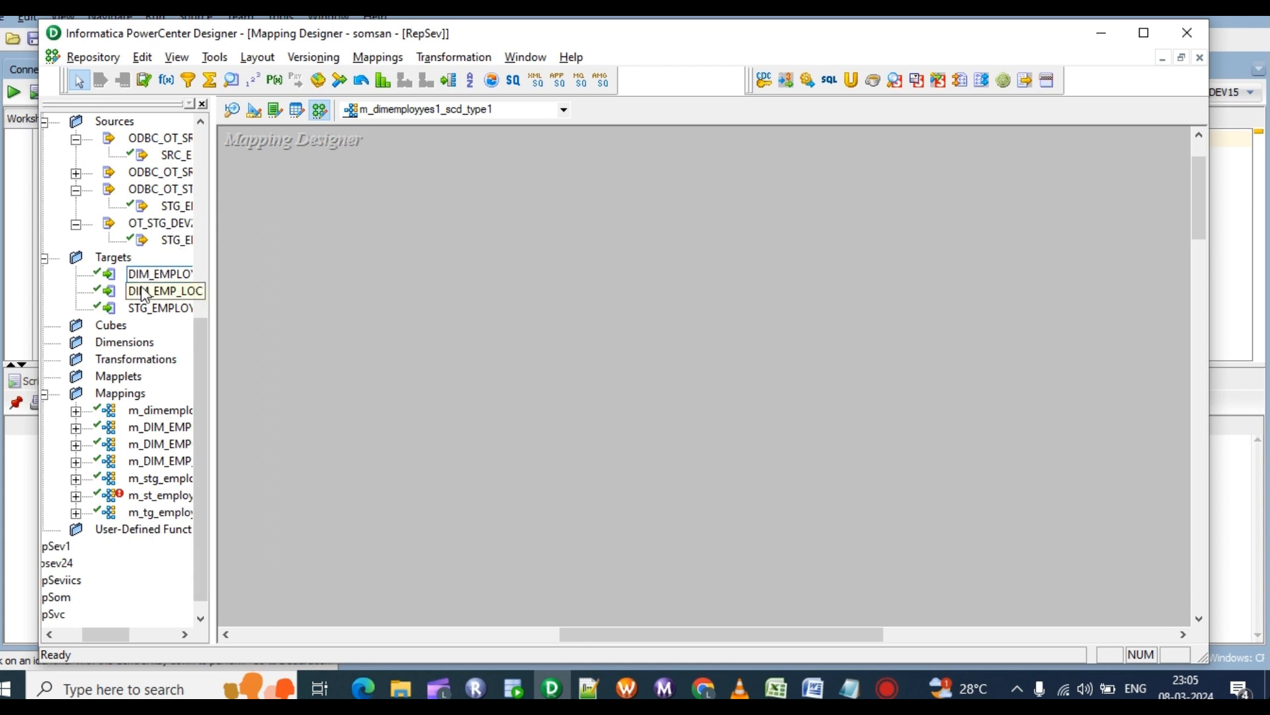
Add the STG_EMPLOYEES10 source and two instances of the DIM_EMPLOYEES1 target to the mapping.
left_click_drag(174, 249, 334, 224)
left_click_drag(158, 273, 940, 156)
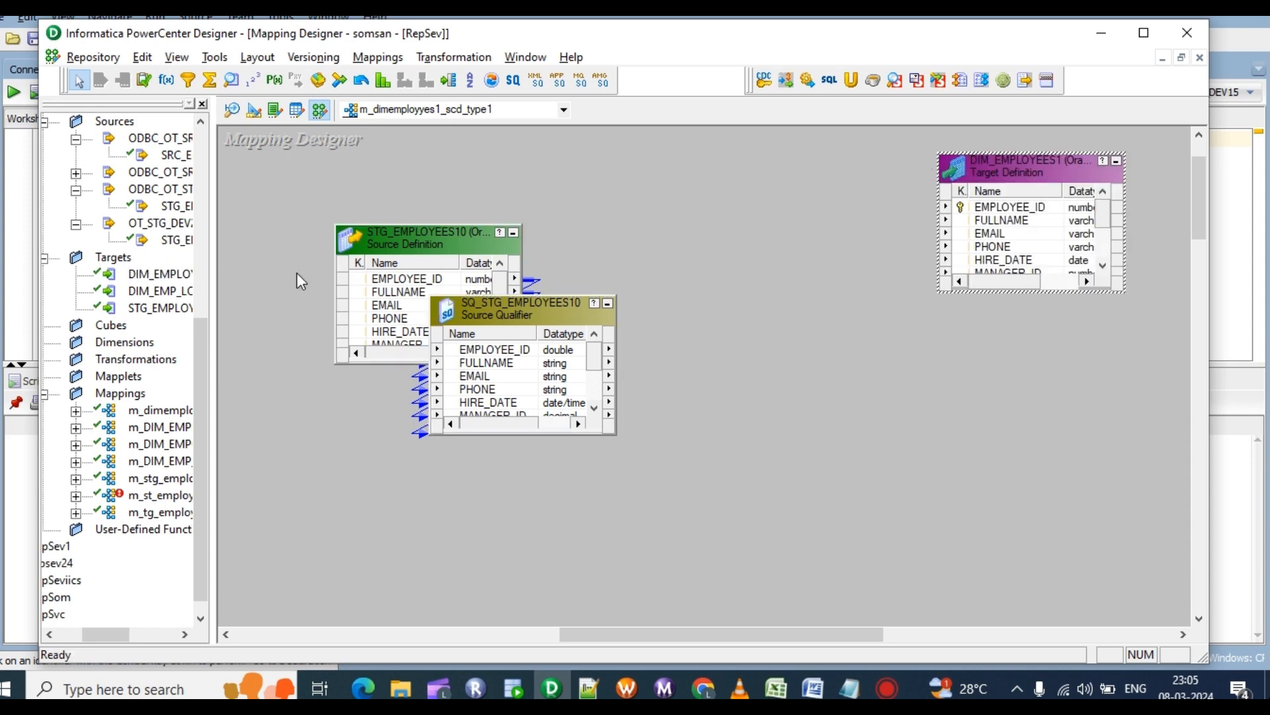
left_click_drag(149, 276, 883, 382)
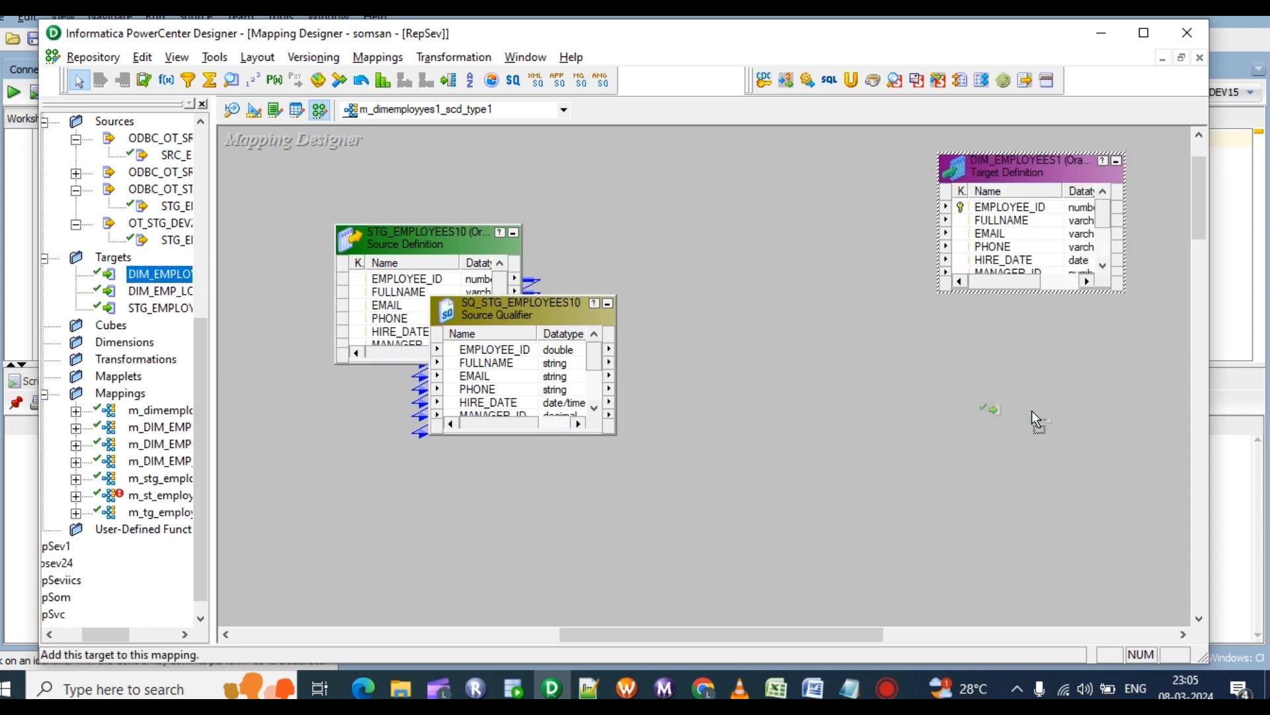
left_click_drag(1036, 419, 1015, 410)
Rename the first DIM_EMPLOYEES1 target instance as DIM_EMPLOYEES1_insert.
double_click(1037, 248)
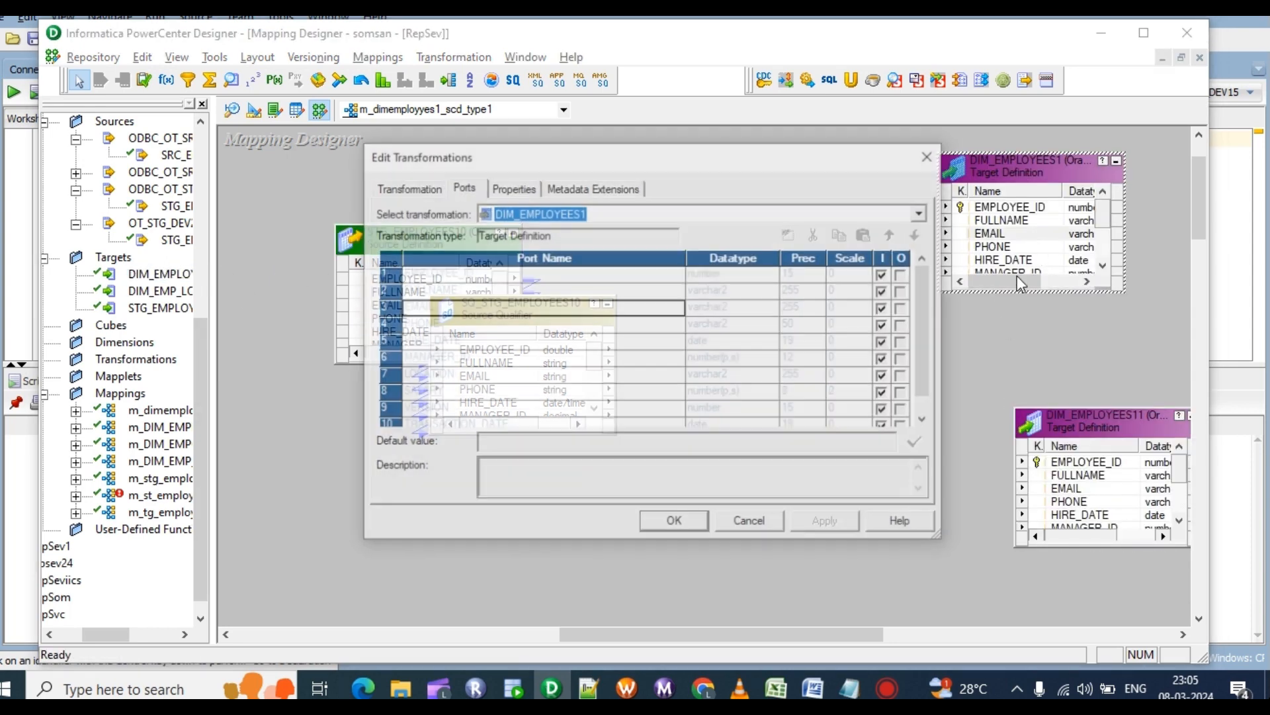
left_click(426, 193)
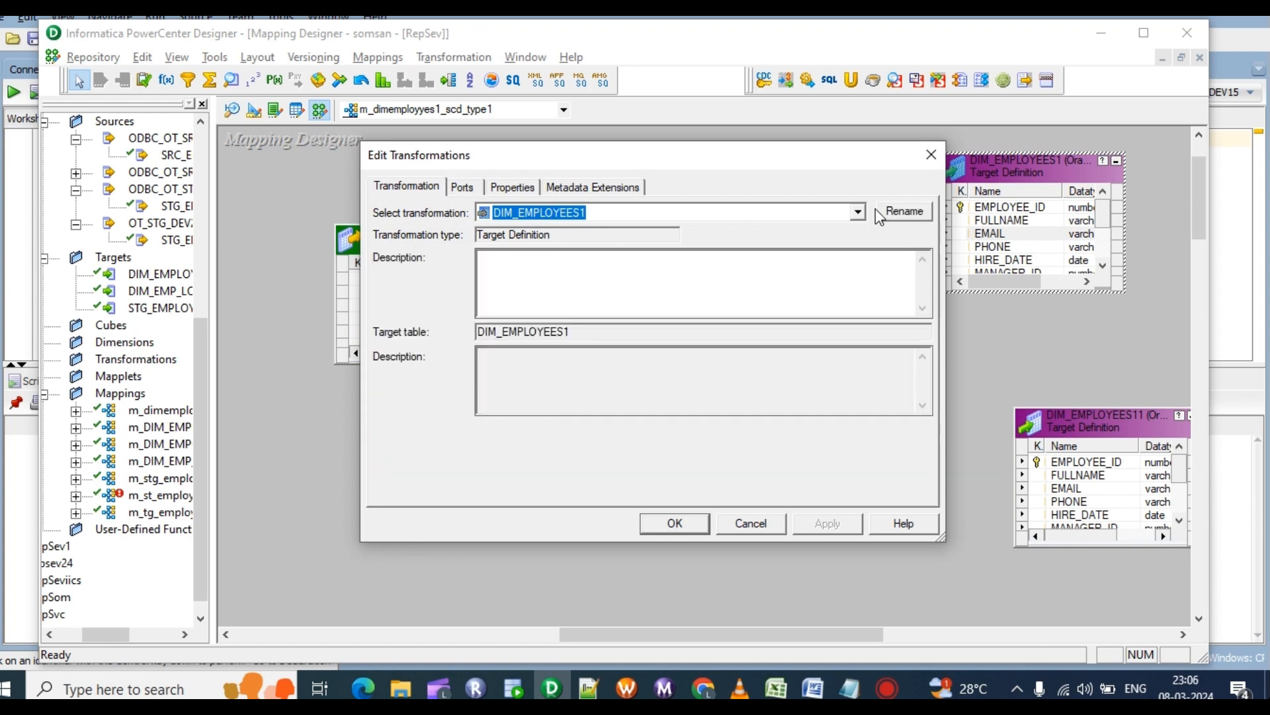
left_click(905, 211)
left_click(570, 354)
double_click(570, 354)
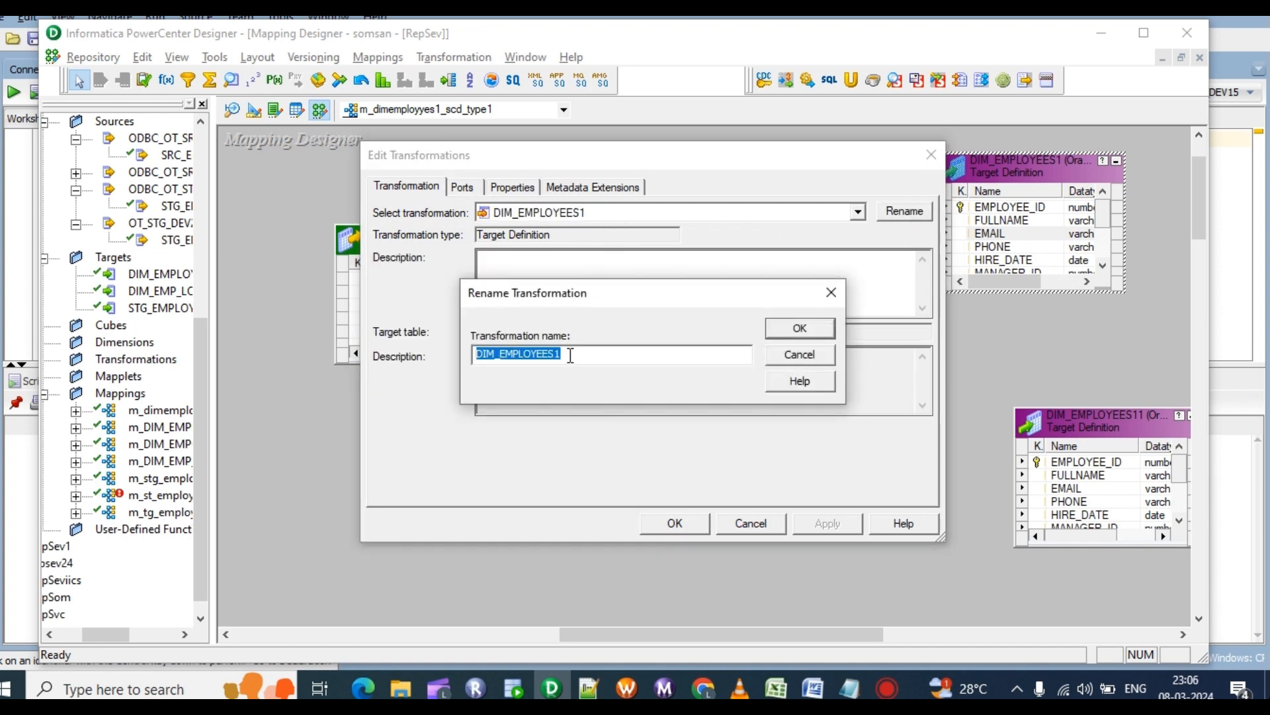
left_click(570, 354)
double_click(570, 354)
left_click(572, 353)
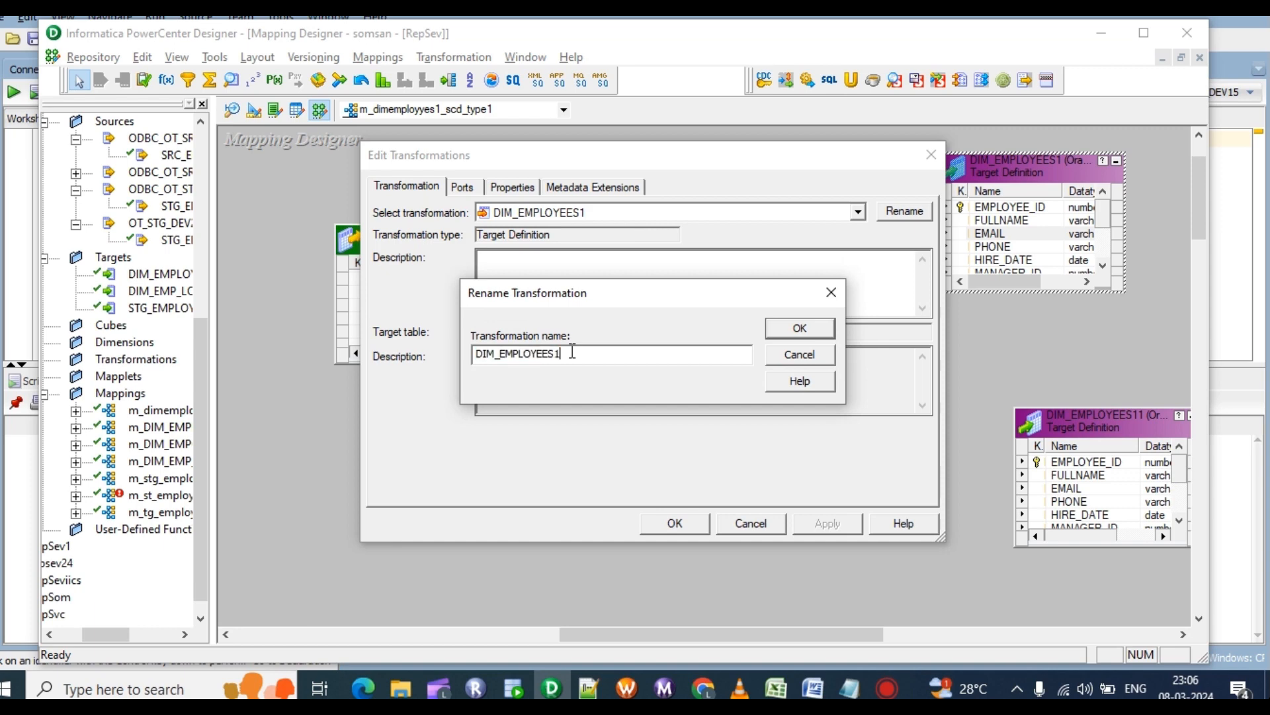
type("_insert")
left_click(800, 329)
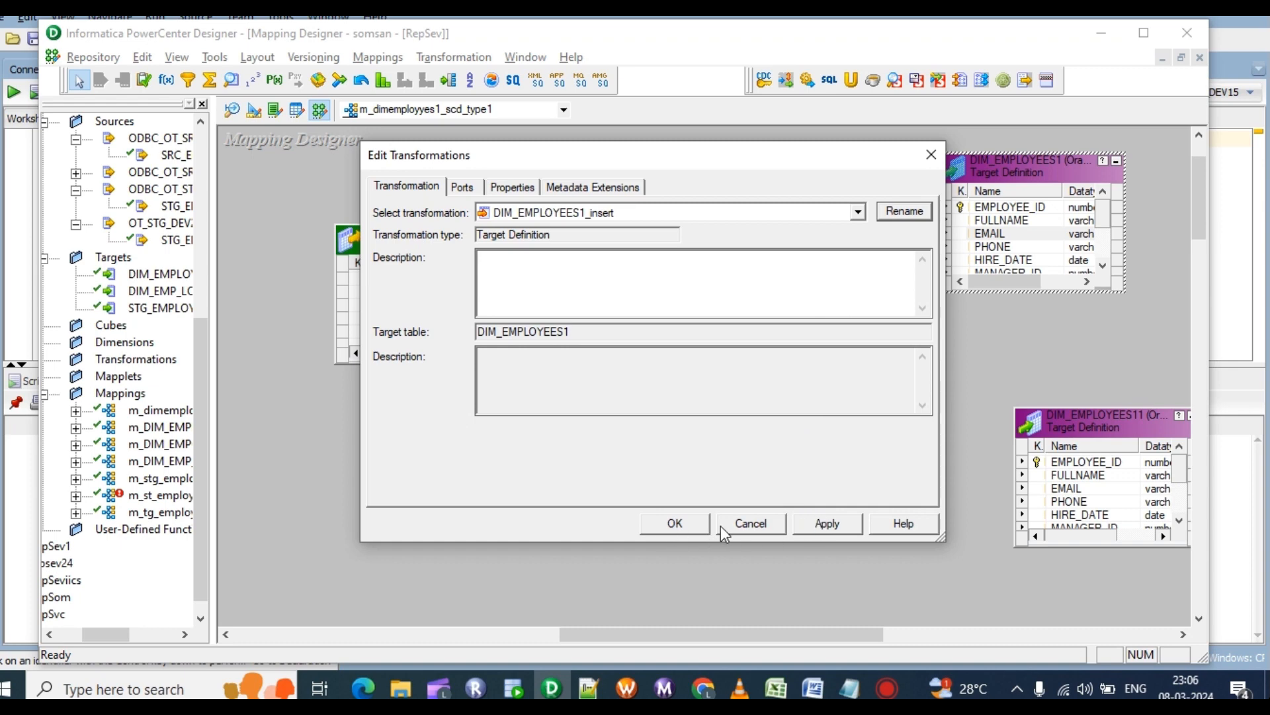
left_click(824, 524)
left_click(672, 523)
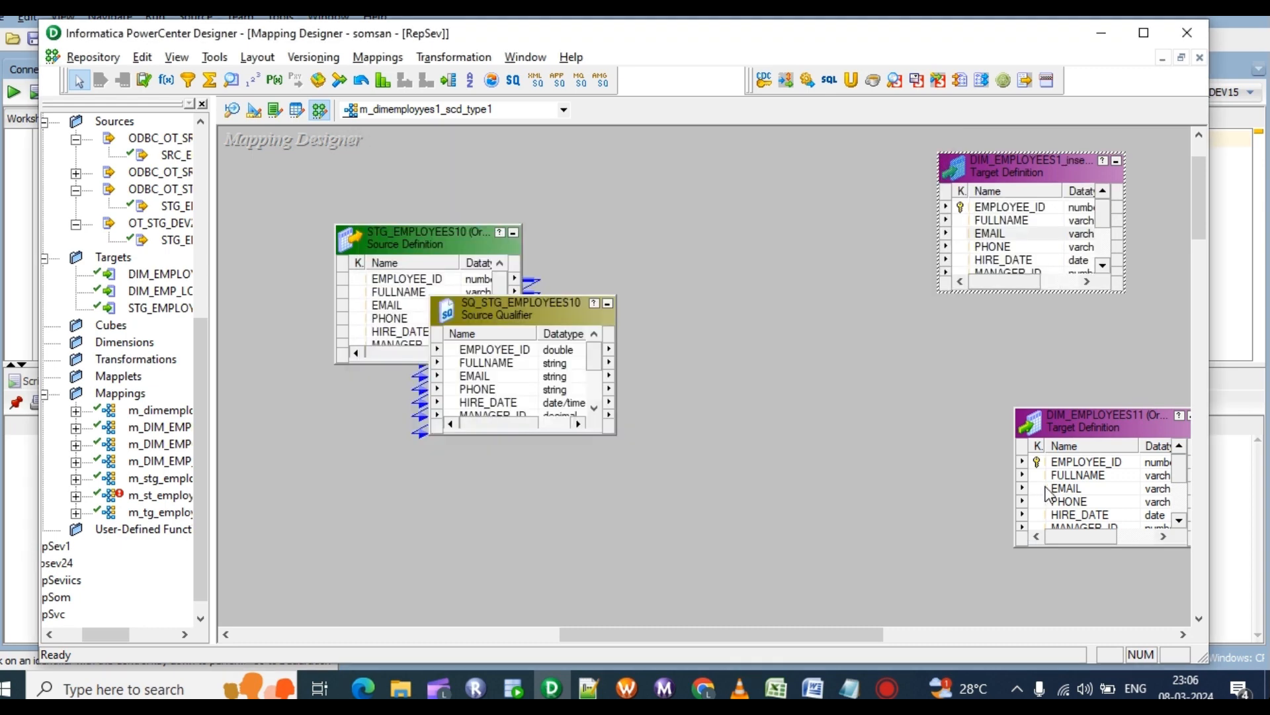
Rename the second target instance, DIM_EMPLOYEES11, as DIM_EMPLOYEES11_update.
double_click(1052, 490)
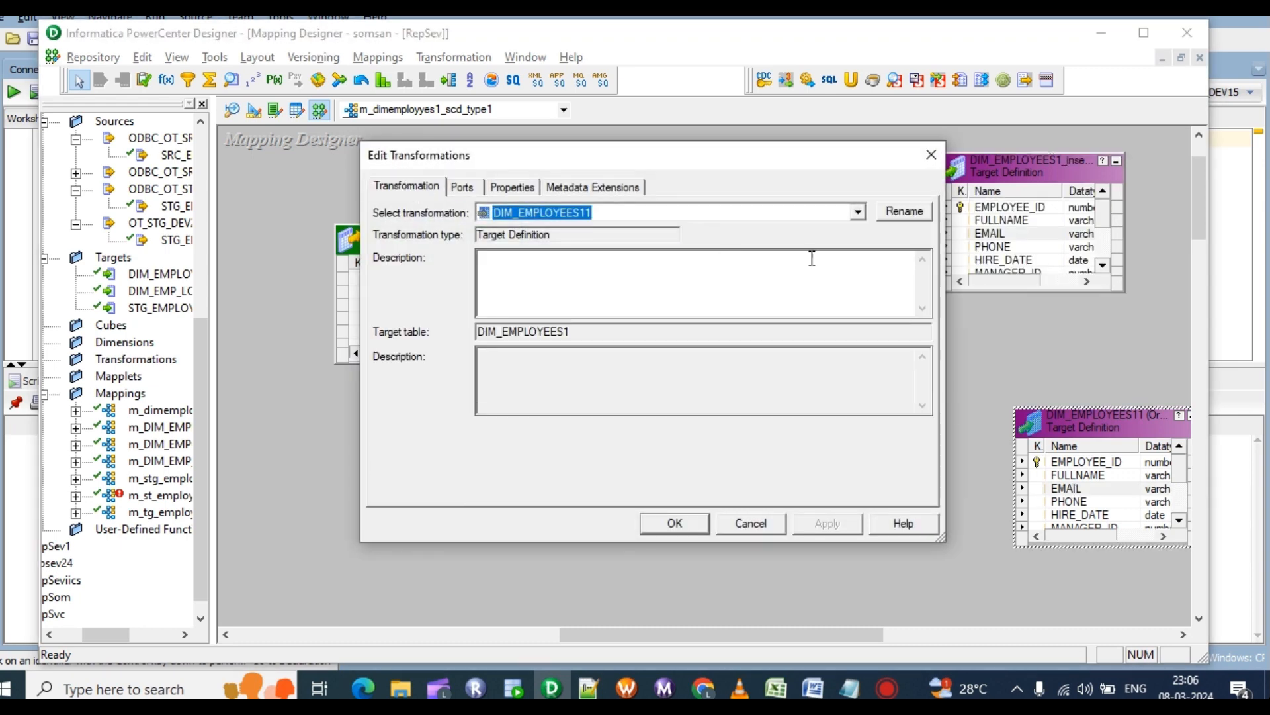
left_click(905, 211)
left_click(577, 354)
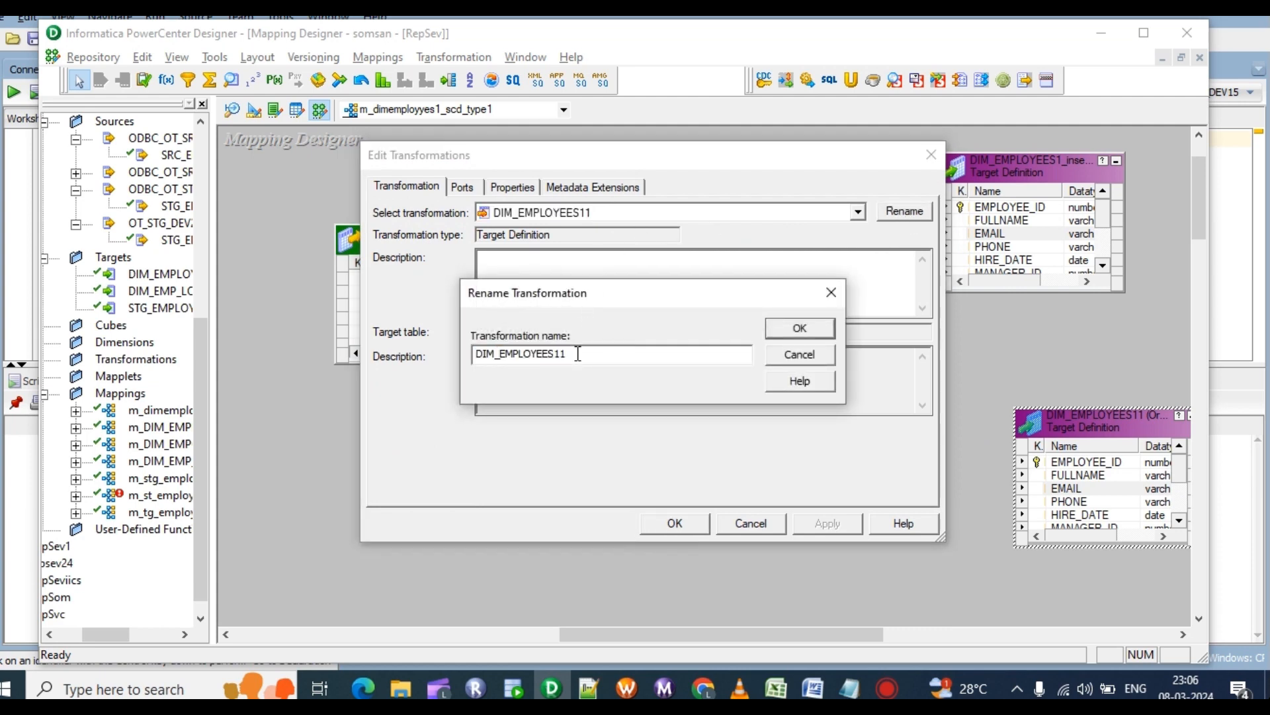
type("_update")
key("Return")
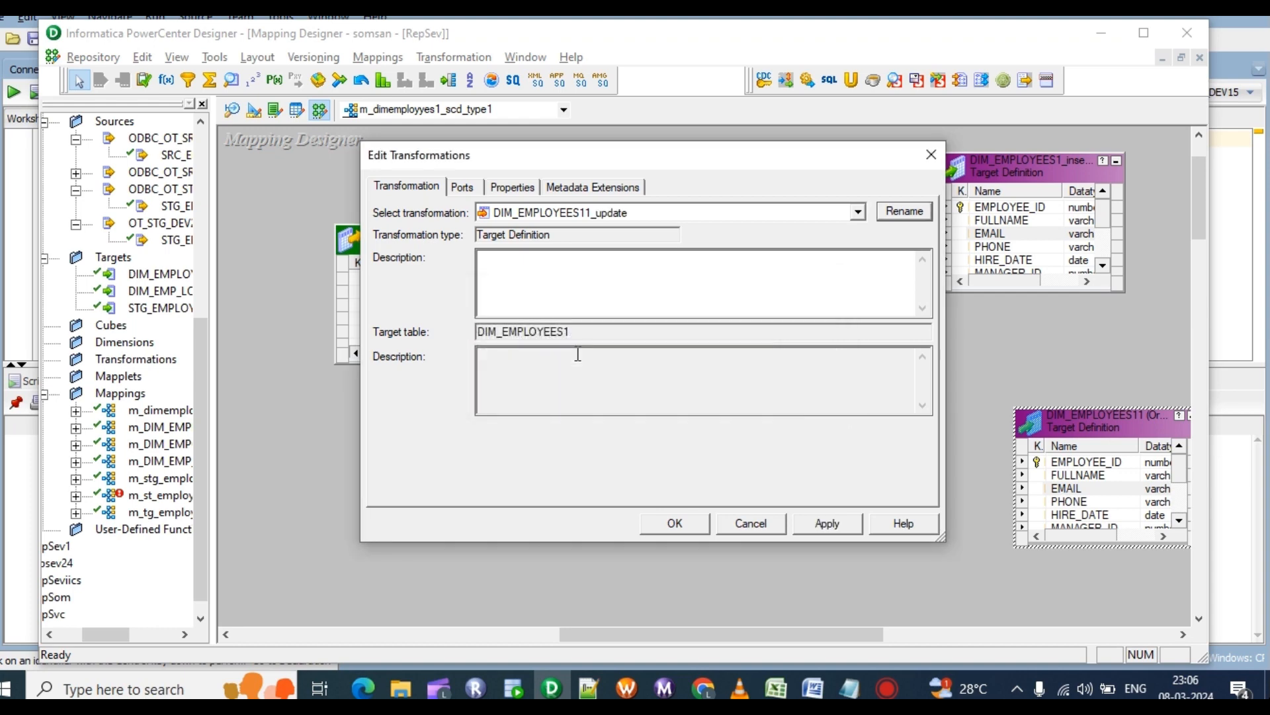
key("Return")
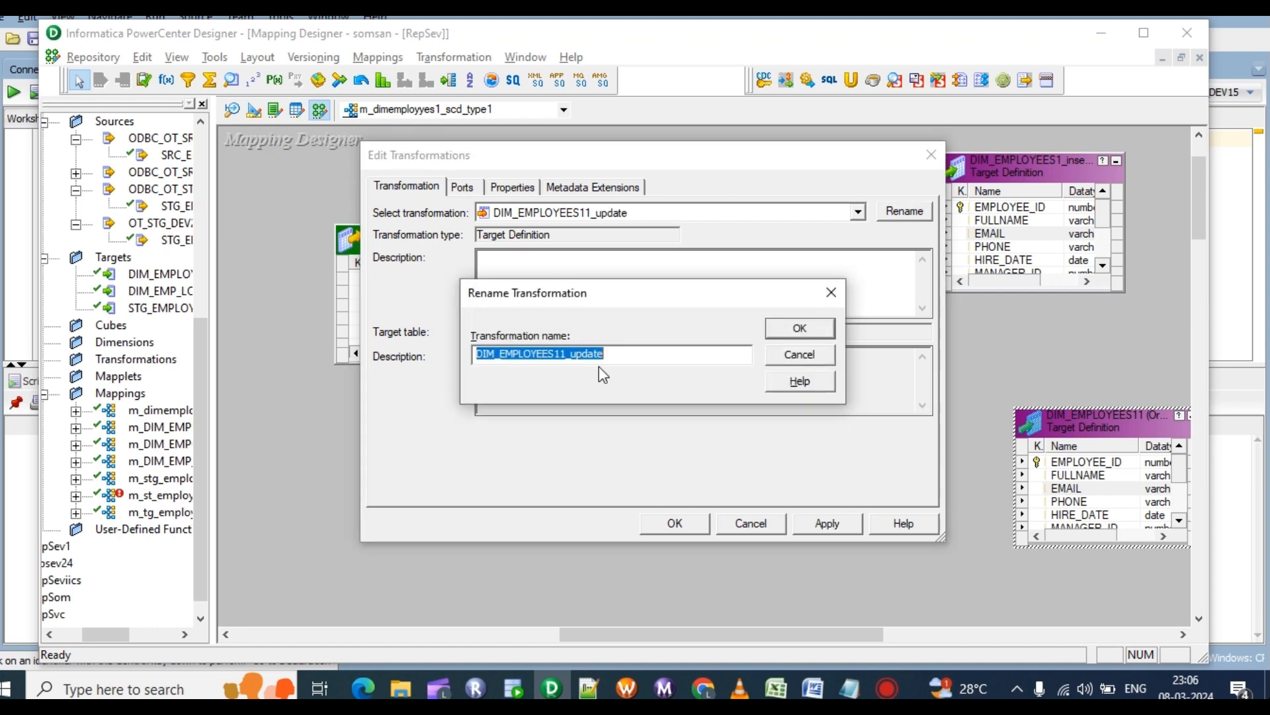
left_click(817, 331)
left_click(828, 526)
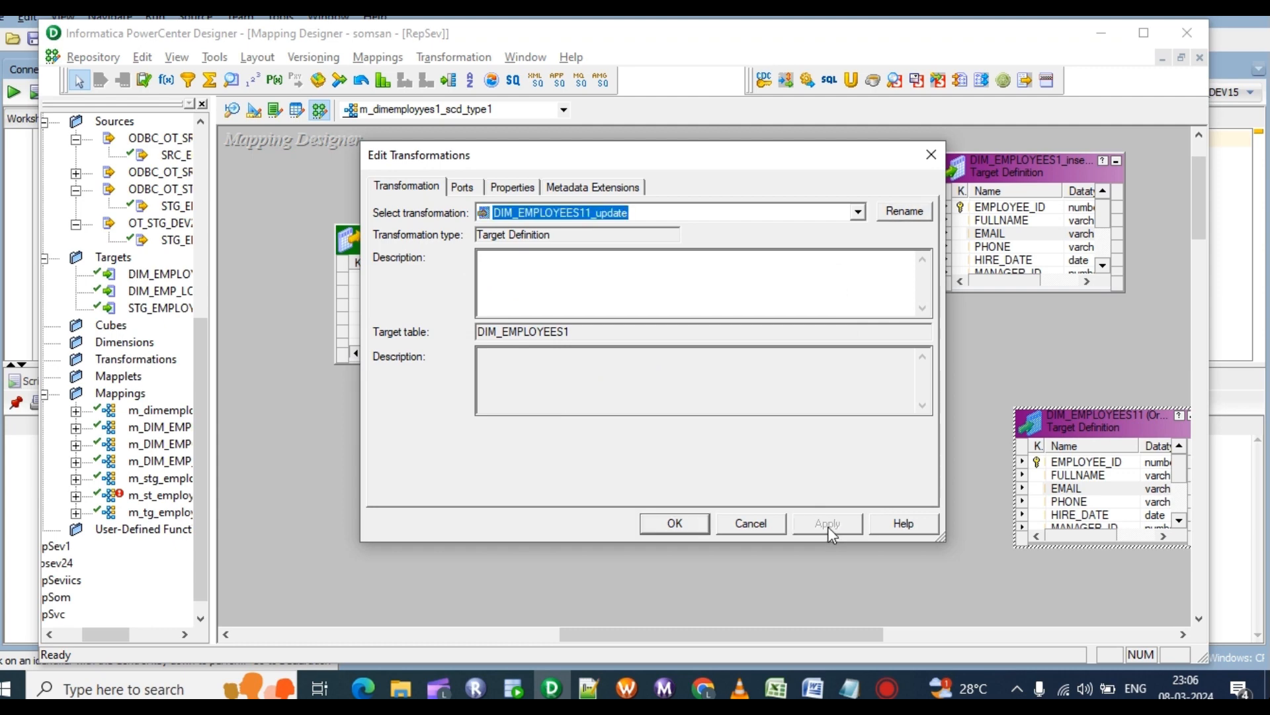
left_click(689, 524)
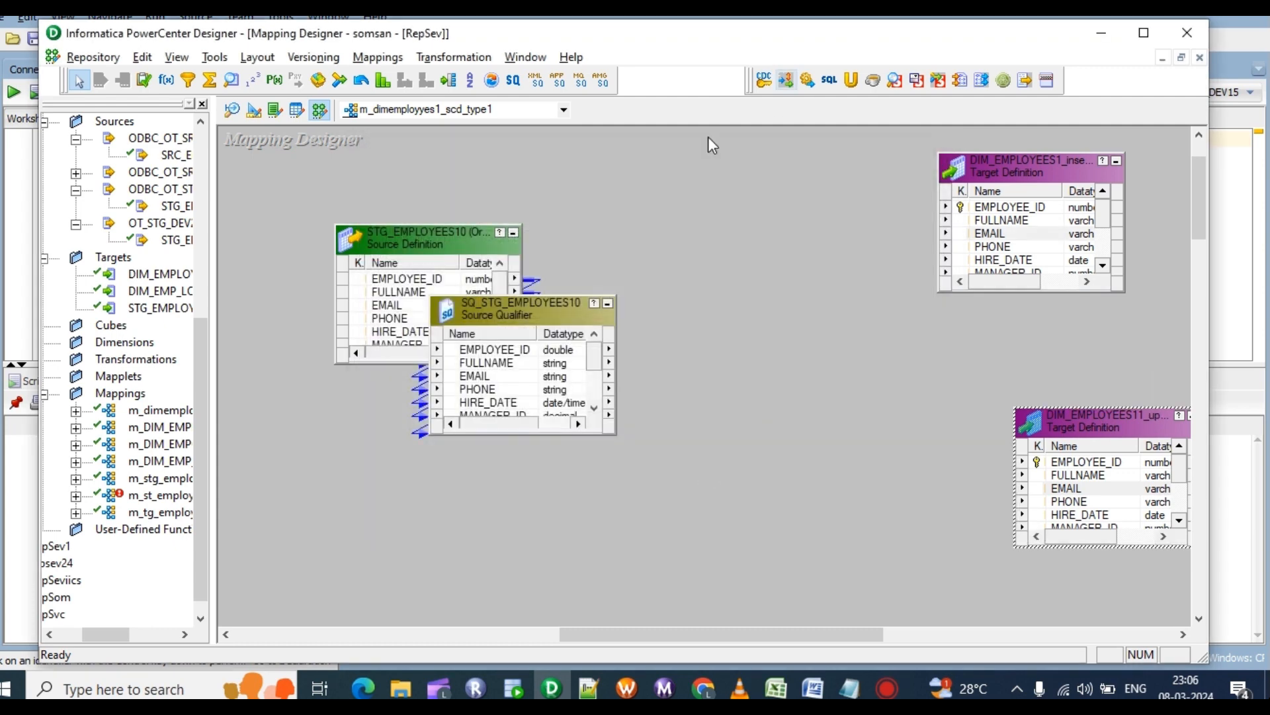
Move the STG_EMPLOYEES10 source definition clear of its source qualifier on the mapping canvas.
left_click_drag(464, 244, 326, 212)
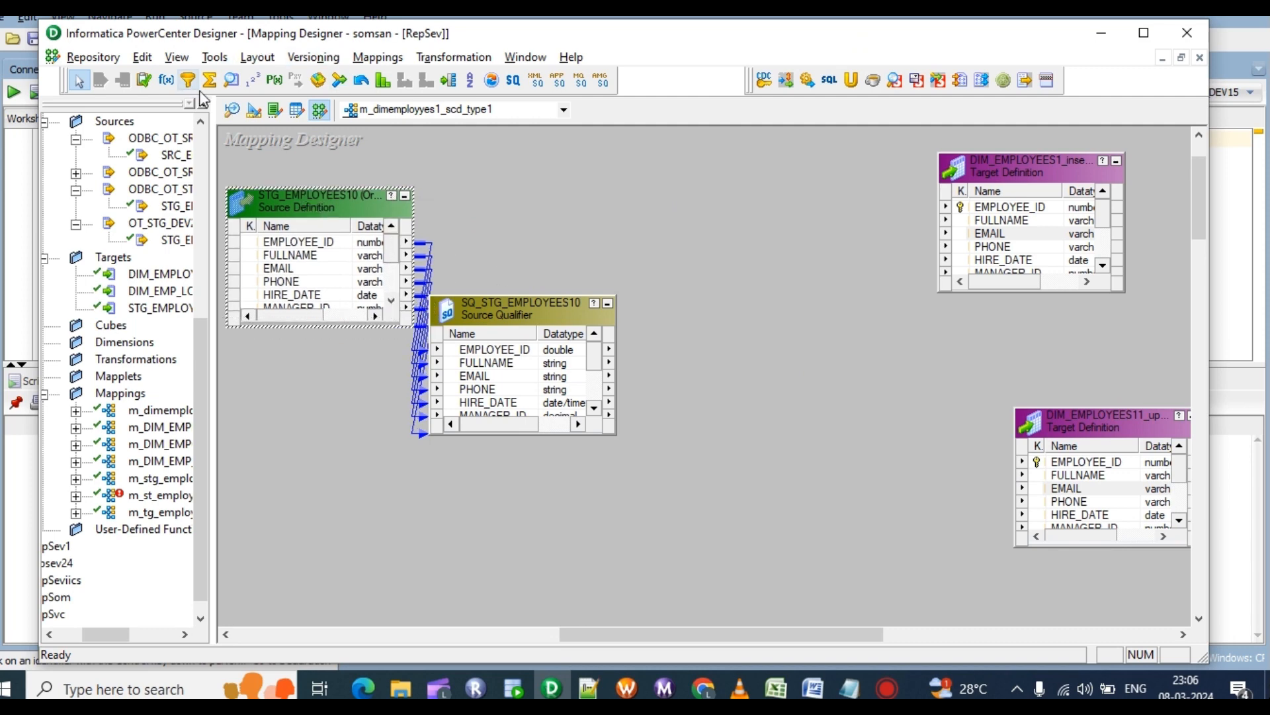
Add a Lookup transformation to the mapping, using the DIM_EMPLOYEES1 target as its lookup table.
left_click(232, 81)
left_click_drag(634, 142, 744, 268)
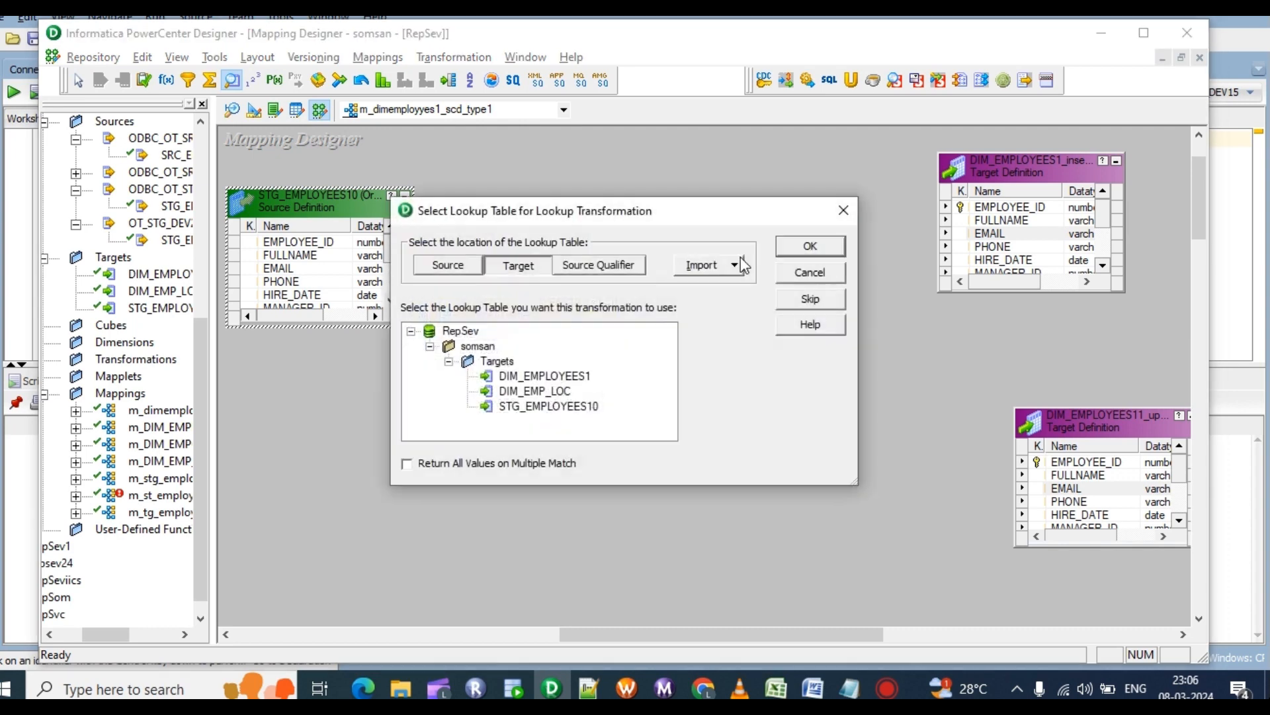
left_click(542, 377)
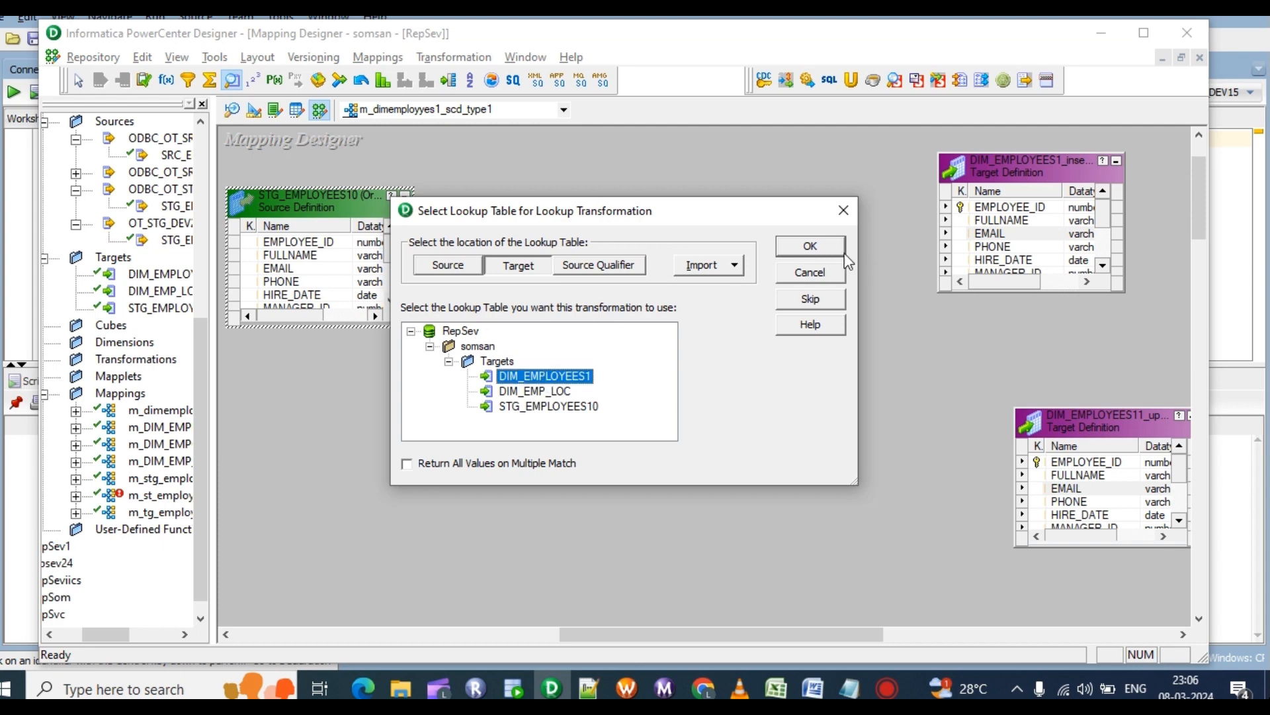
left_click(811, 247)
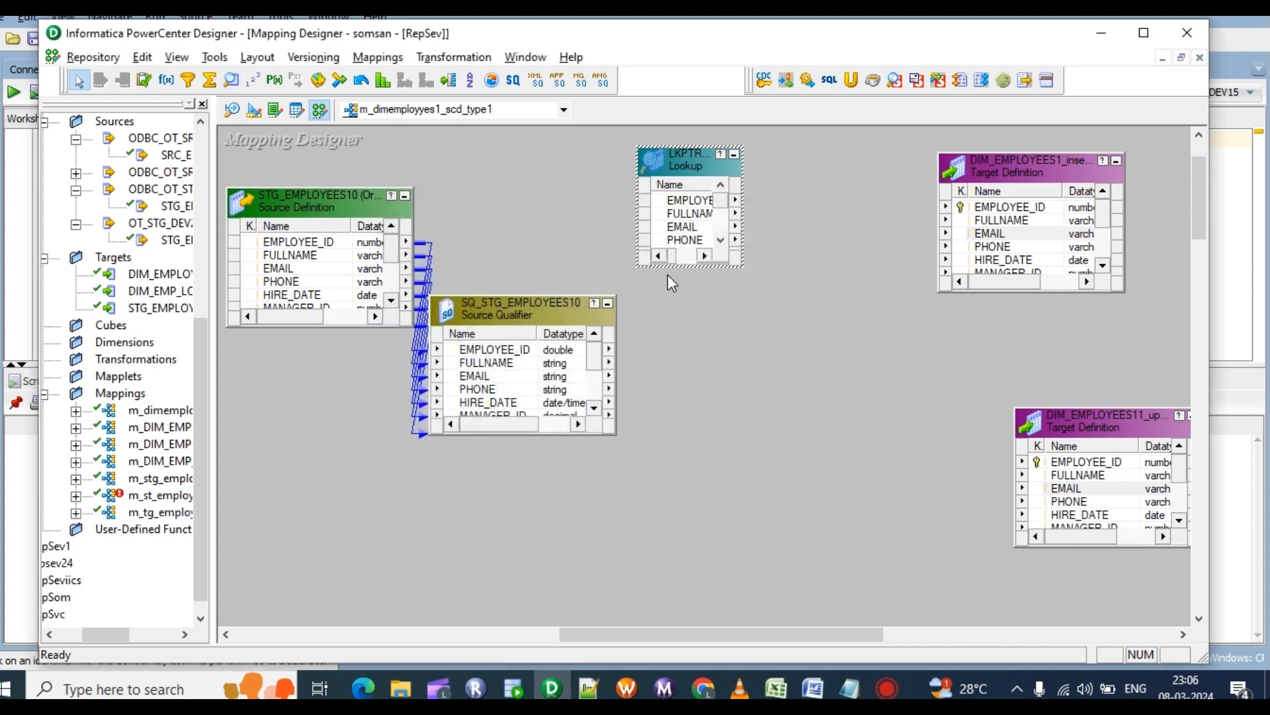
Enlarge the mapping workspace and narrow the STG_EMPLOYEES10 source definition to separate it from its source qualifier.
left_click_drag(511, 308, 492, 306)
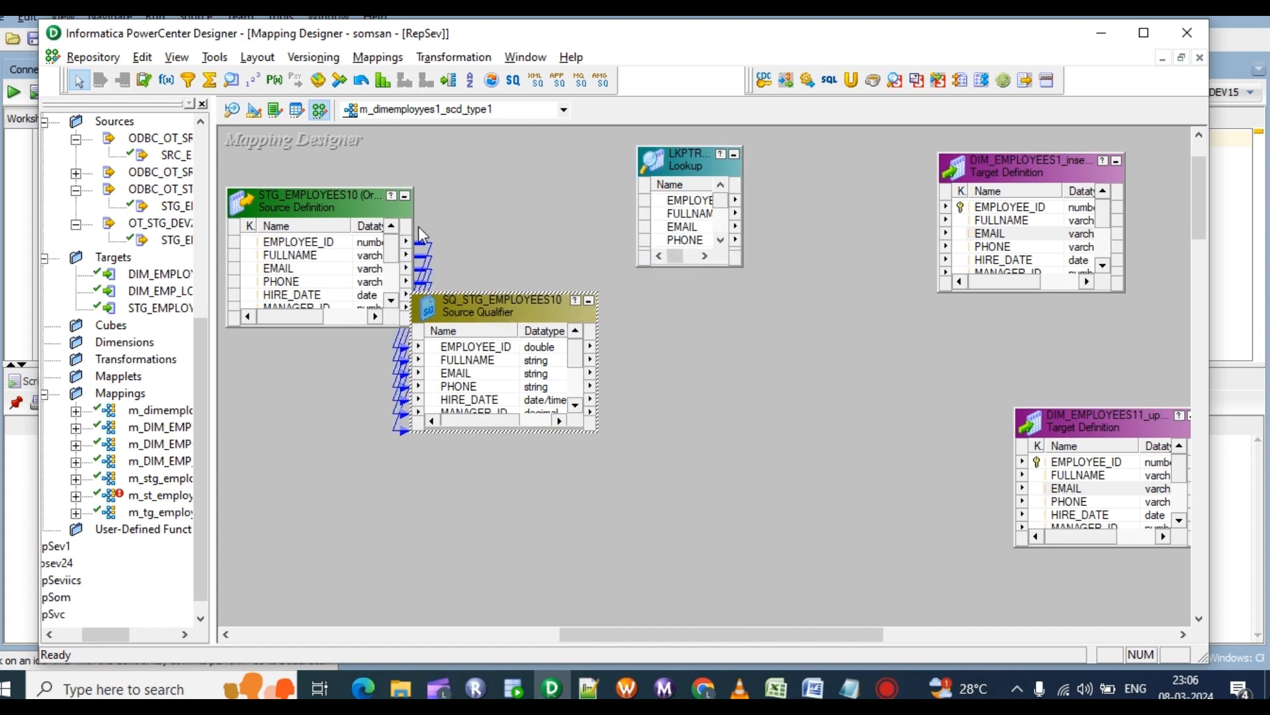
left_click_drag(212, 287, 147, 288)
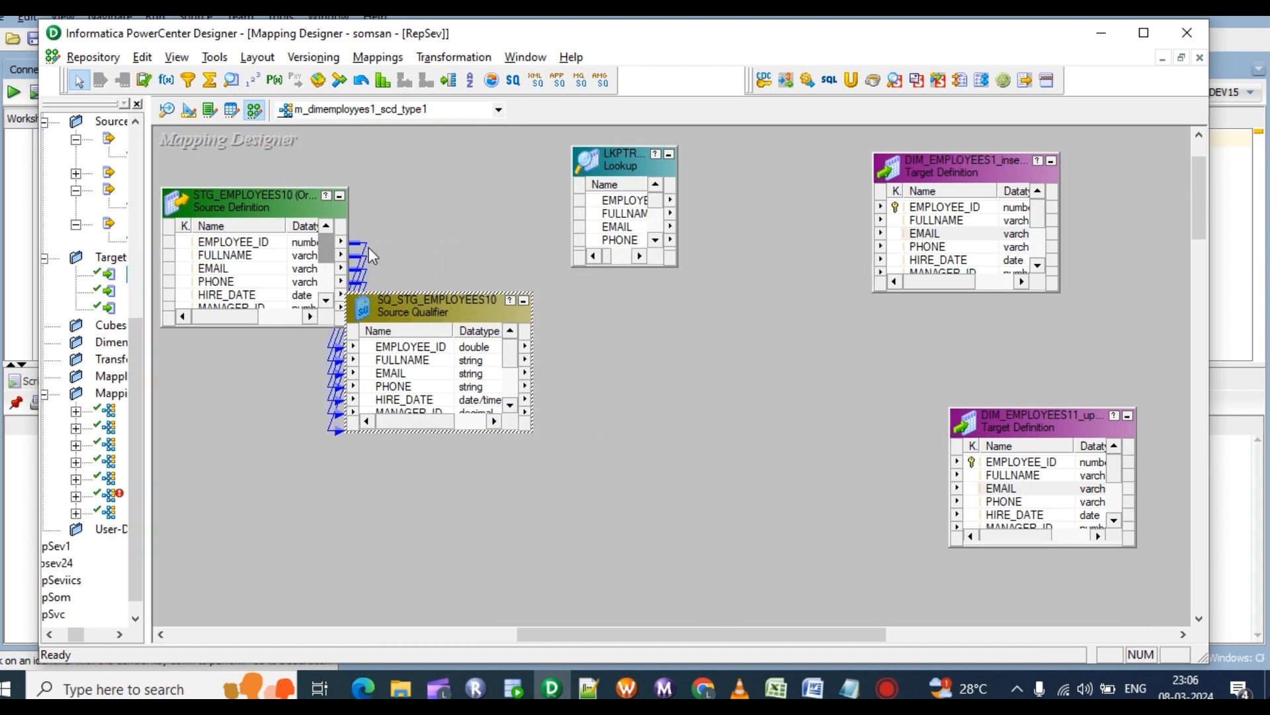
left_click_drag(347, 222, 322, 223)
left_click(1144, 32)
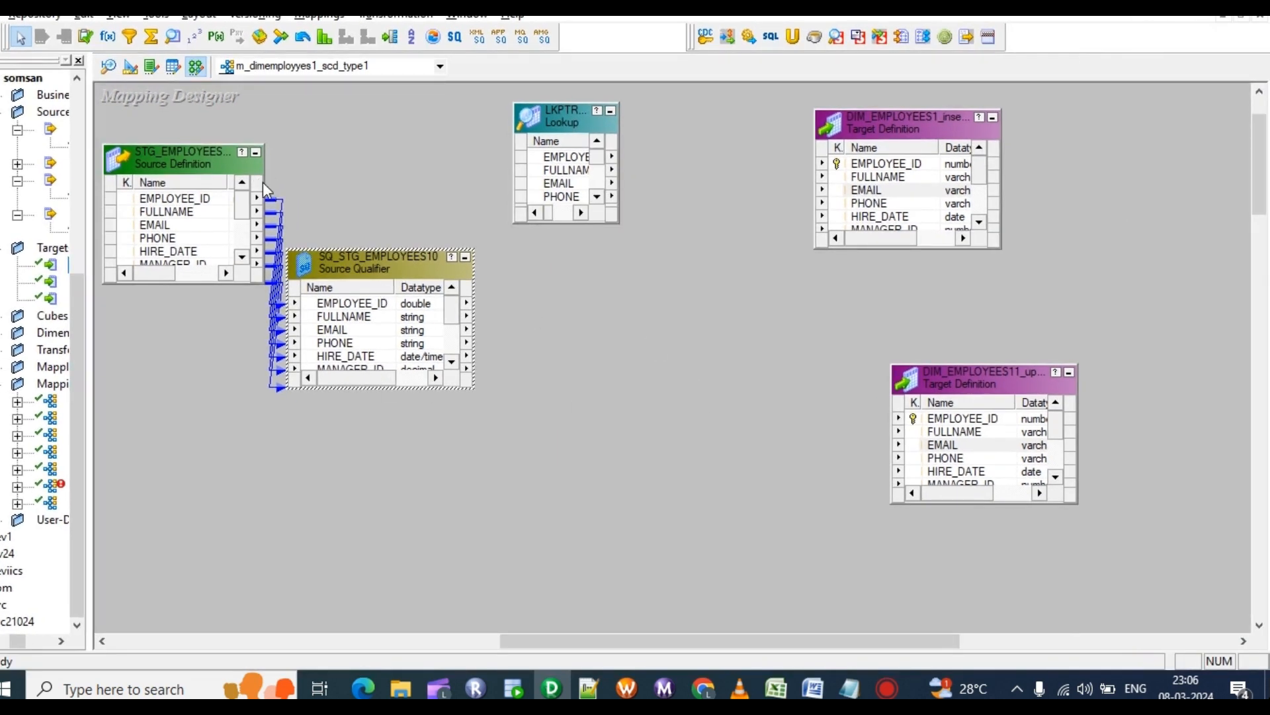
Iconize the STG_EMPLOYEES10 source definition and move the SQ_STG_EMPLOYEES10 source qualifier up beside it.
left_click(211, 160)
right_click(212, 160)
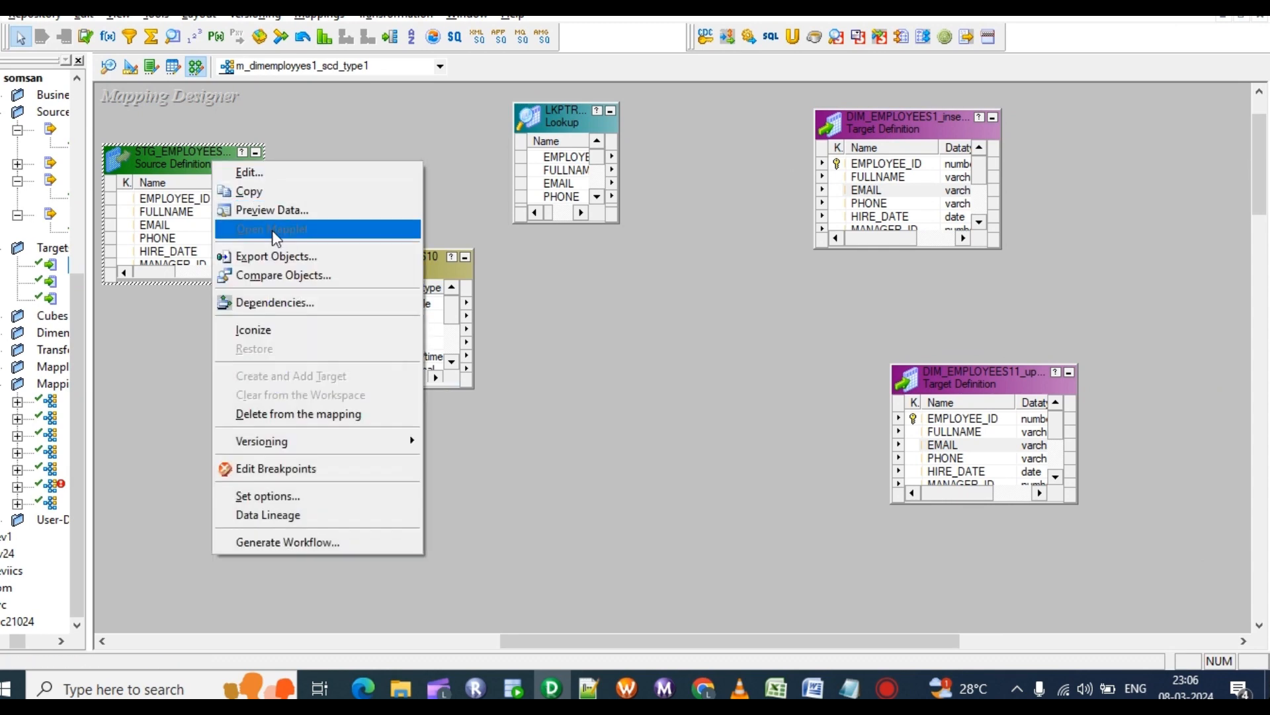
left_click(258, 329)
left_click_drag(350, 269, 280, 207)
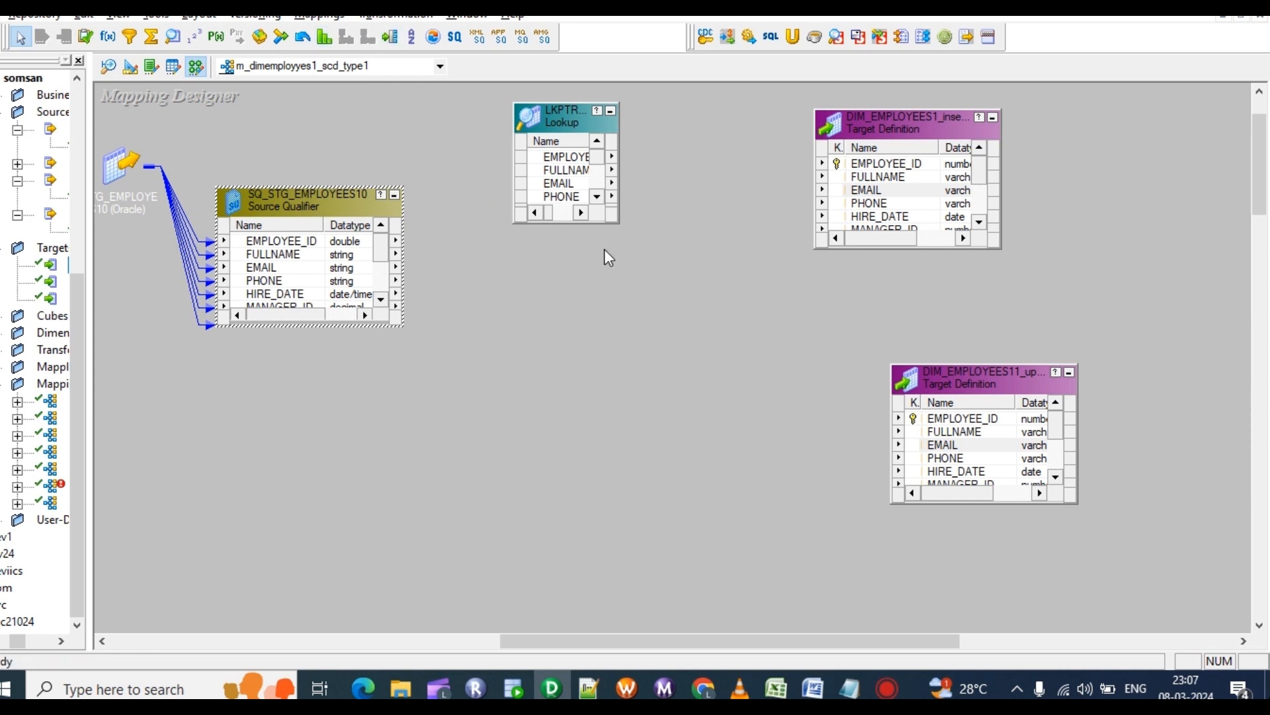
Add a Router transformation below the Lookup and link all SQ_STG_EMPLOYEES10 ports, EMPLOYEE_ID through TRANSACTION_DATE, into it.
left_click(391, 36)
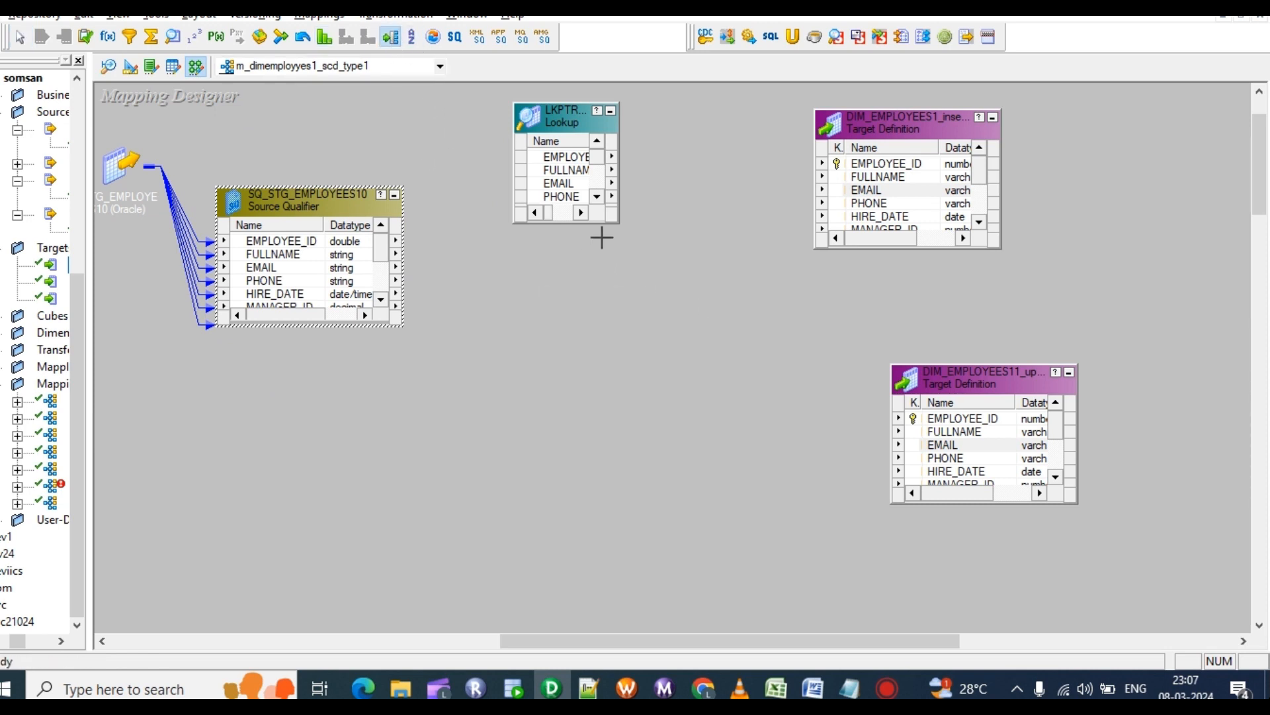
left_click_drag(601, 237, 739, 497)
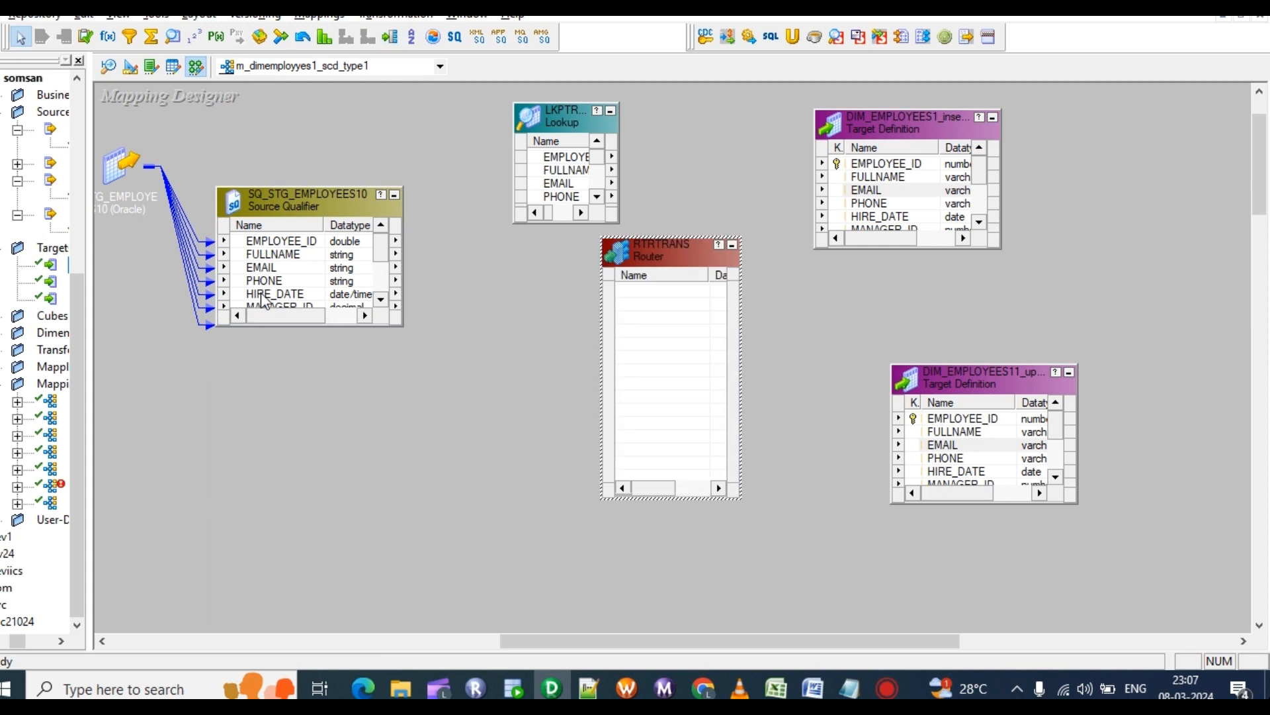
left_click_drag(297, 326, 298, 429)
left_click(286, 244)
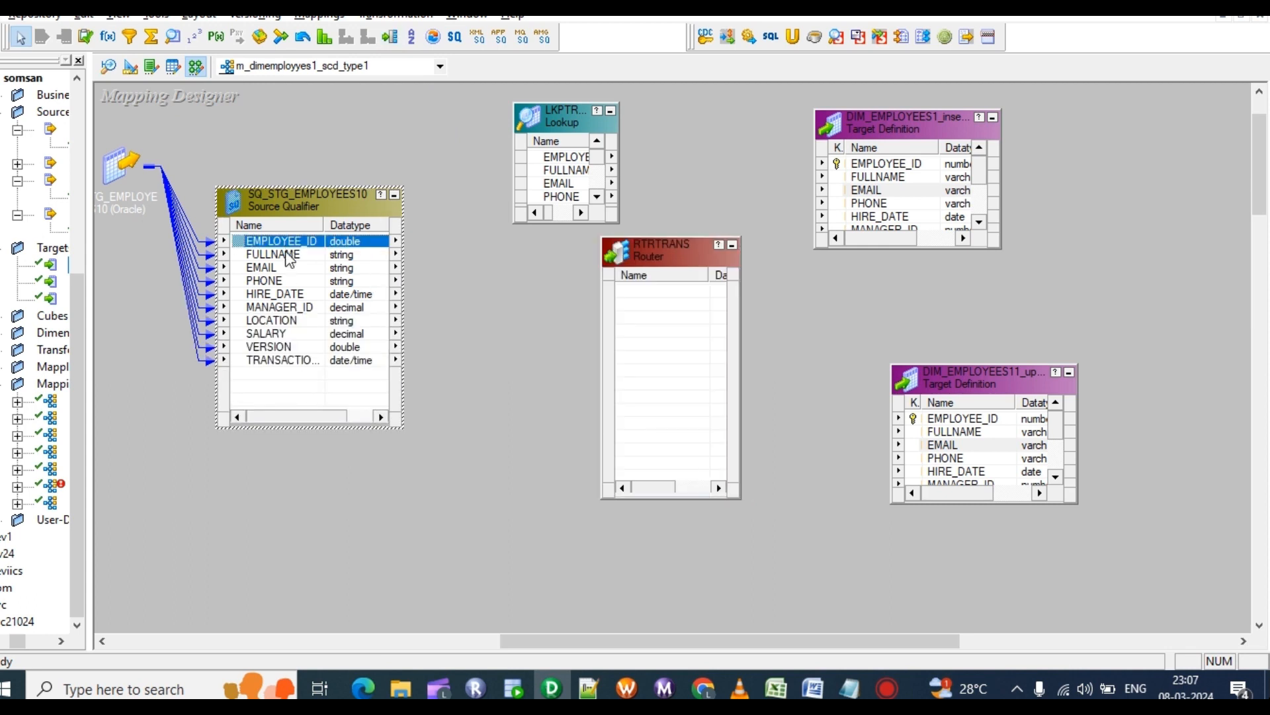
left_click(309, 363, "shift")
left_click_drag(287, 242, 638, 320)
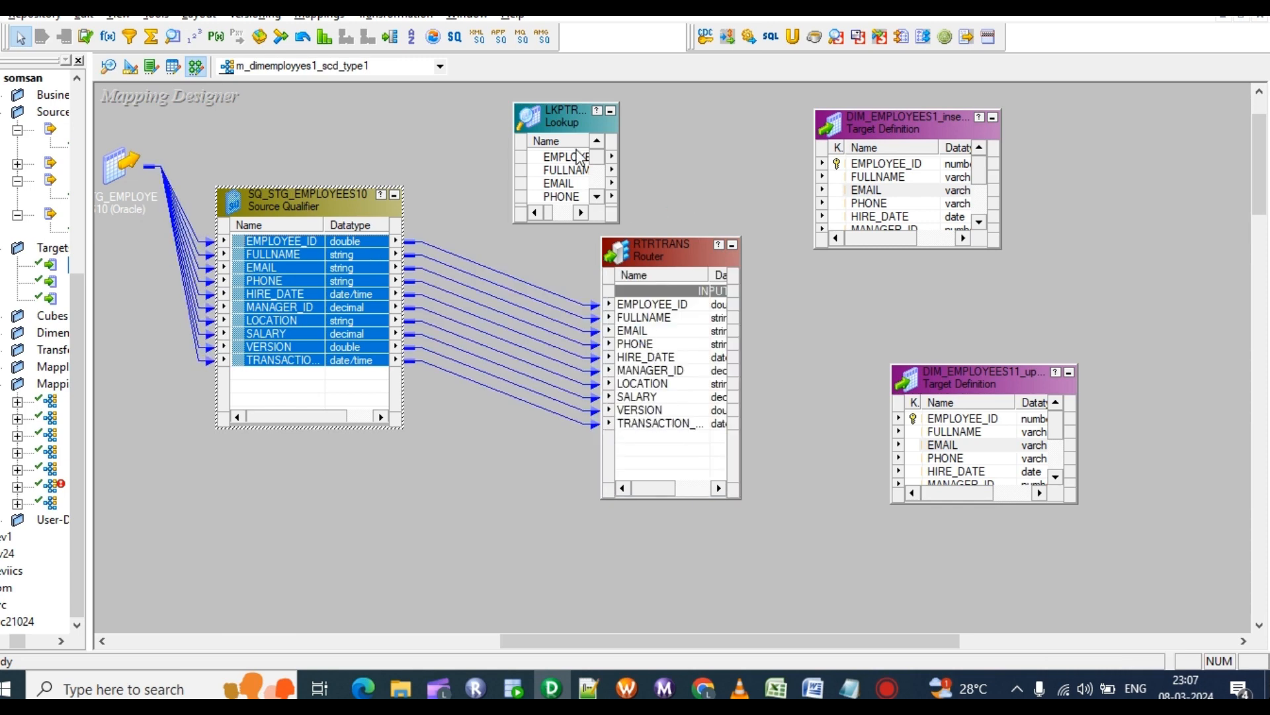
Delete every port of the Lookup transformation except EMPLOYEE_ID, accepting the empty lookup condition for now.
left_click_drag(572, 102, 571, 111)
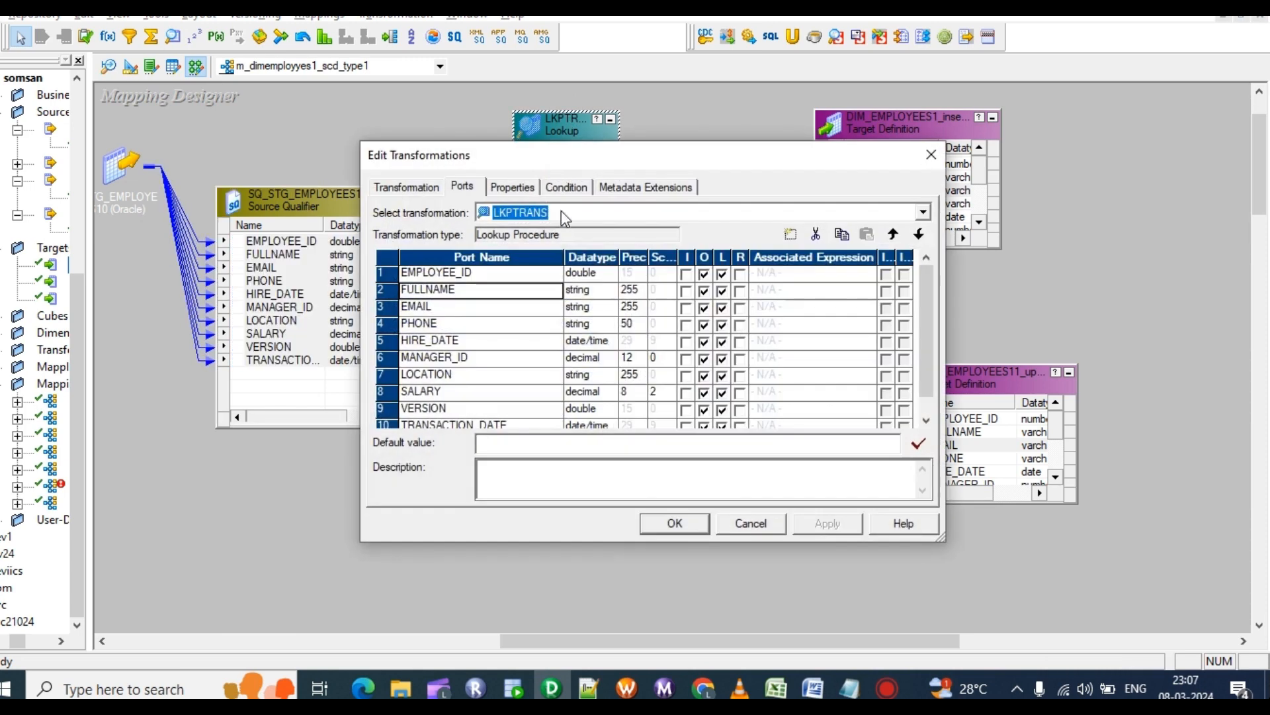
left_click(818, 234)
left_click(817, 234)
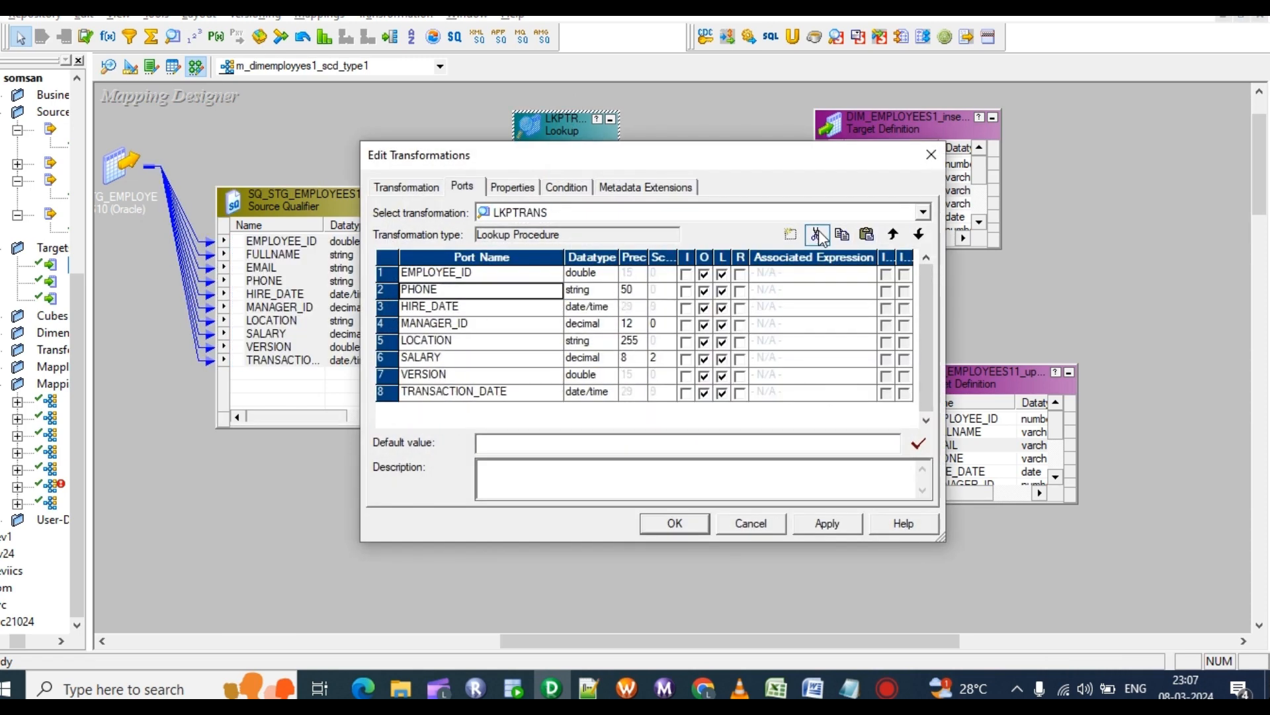
left_click(818, 234)
left_click(818, 235)
left_click(818, 234)
left_click(818, 234)
left_click(818, 234)
left_click(818, 234)
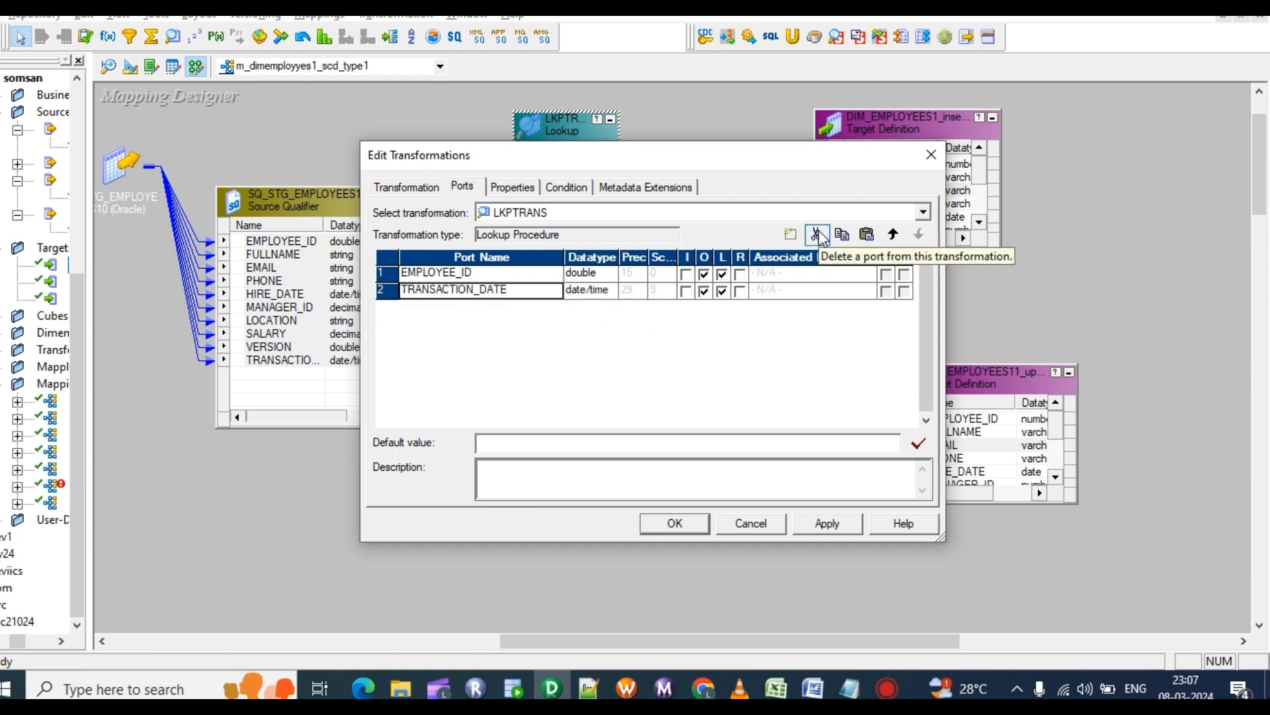
left_click(818, 234)
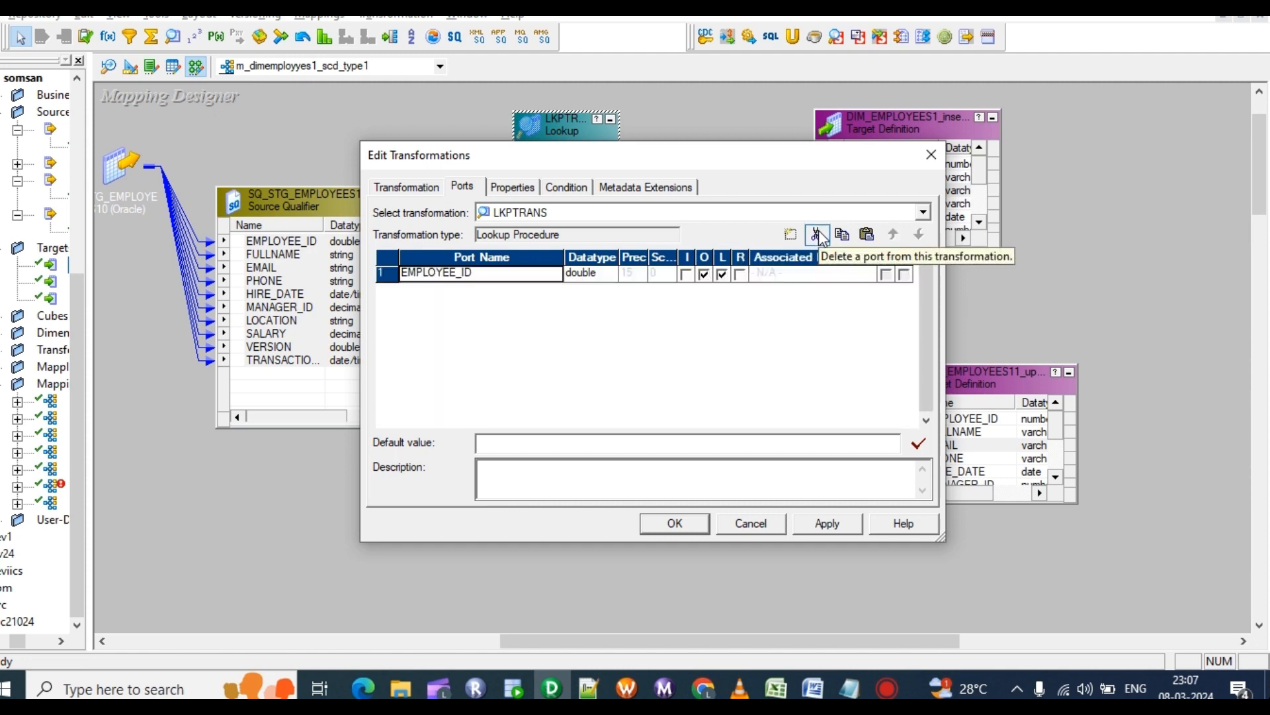
left_click(828, 523)
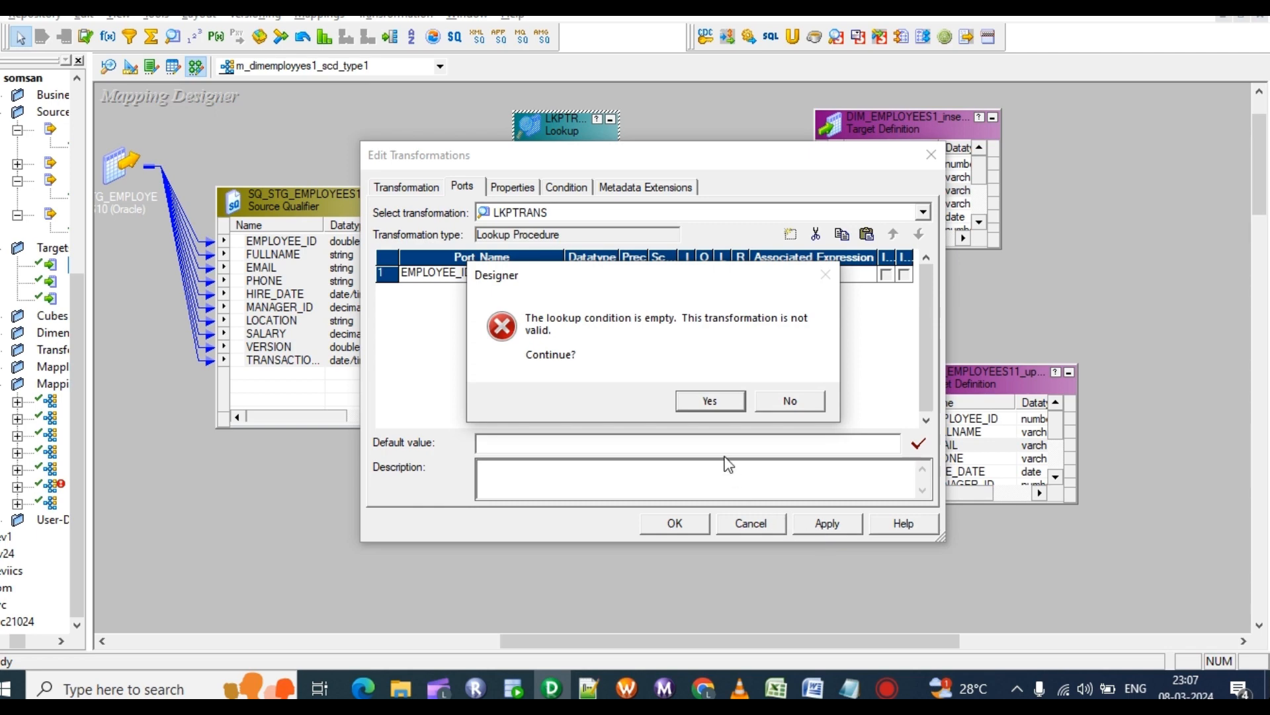
left_click(709, 401)
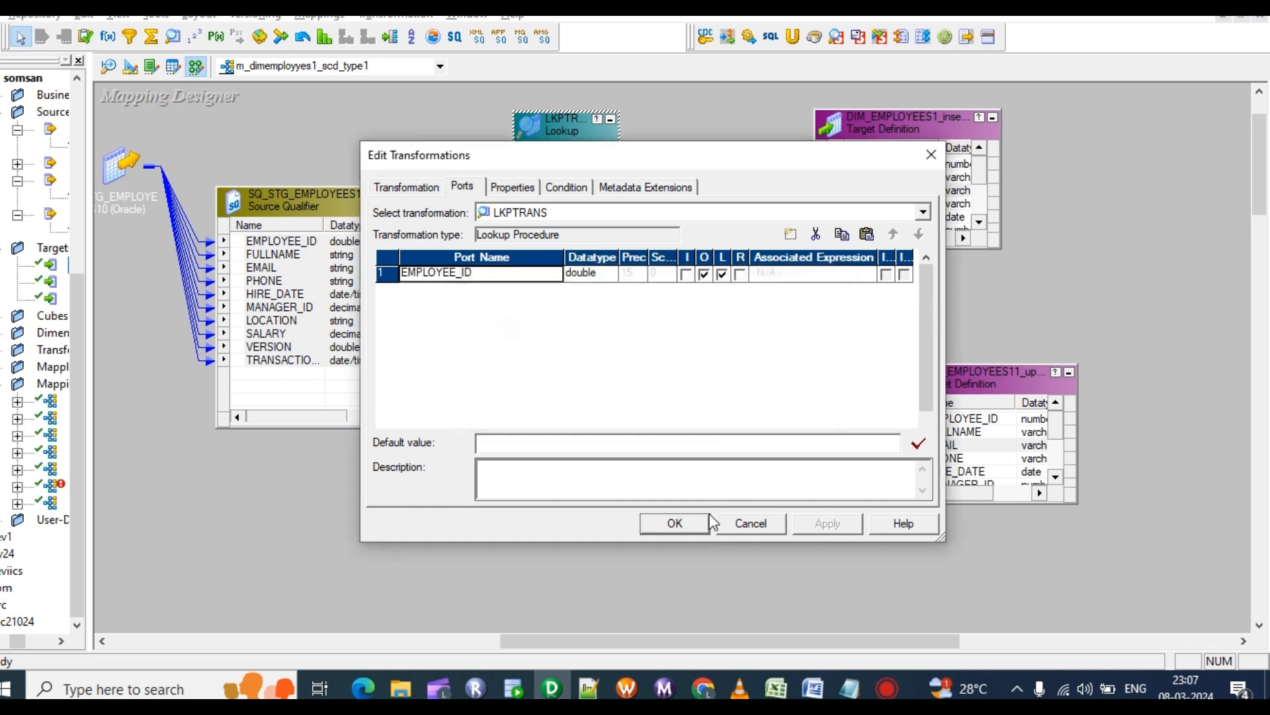
left_click(674, 522)
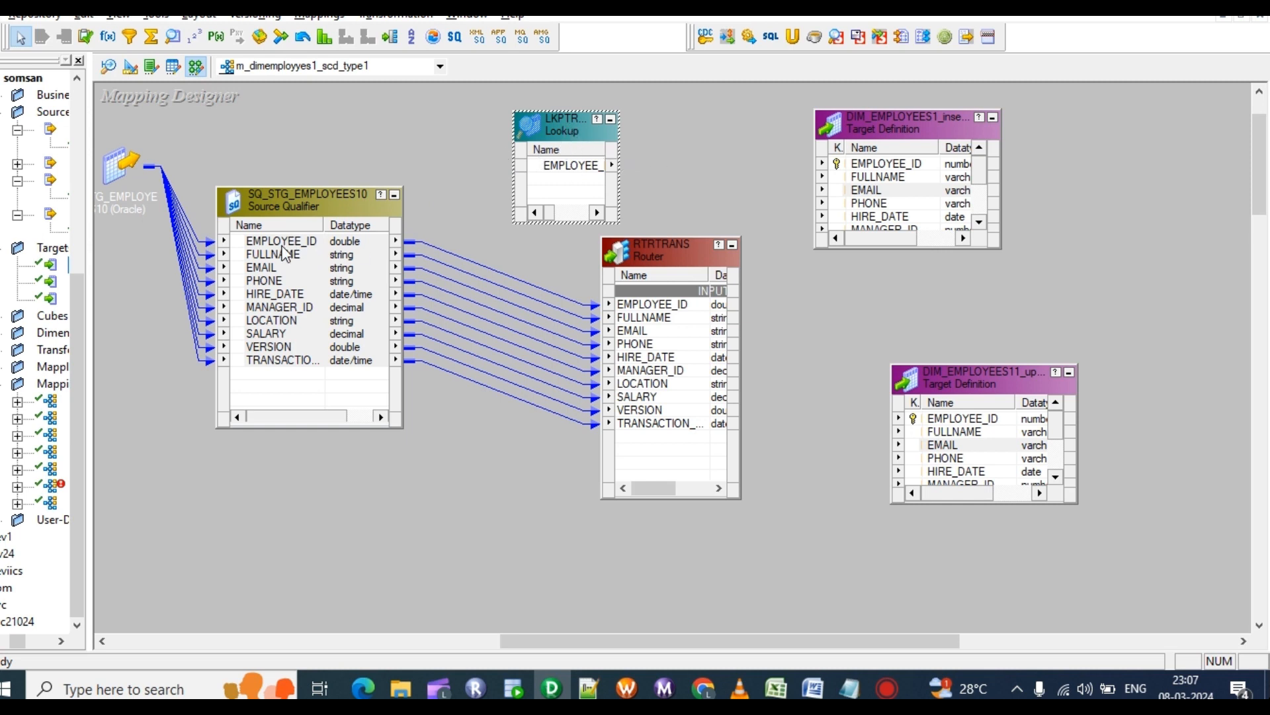
Link EMPLOYEE_ID from the SQ_STG_EMPLOYEES10 source qualifier to the Lookup transformation as a new port.
left_click_drag(280, 242, 329, 240)
left_click(306, 297)
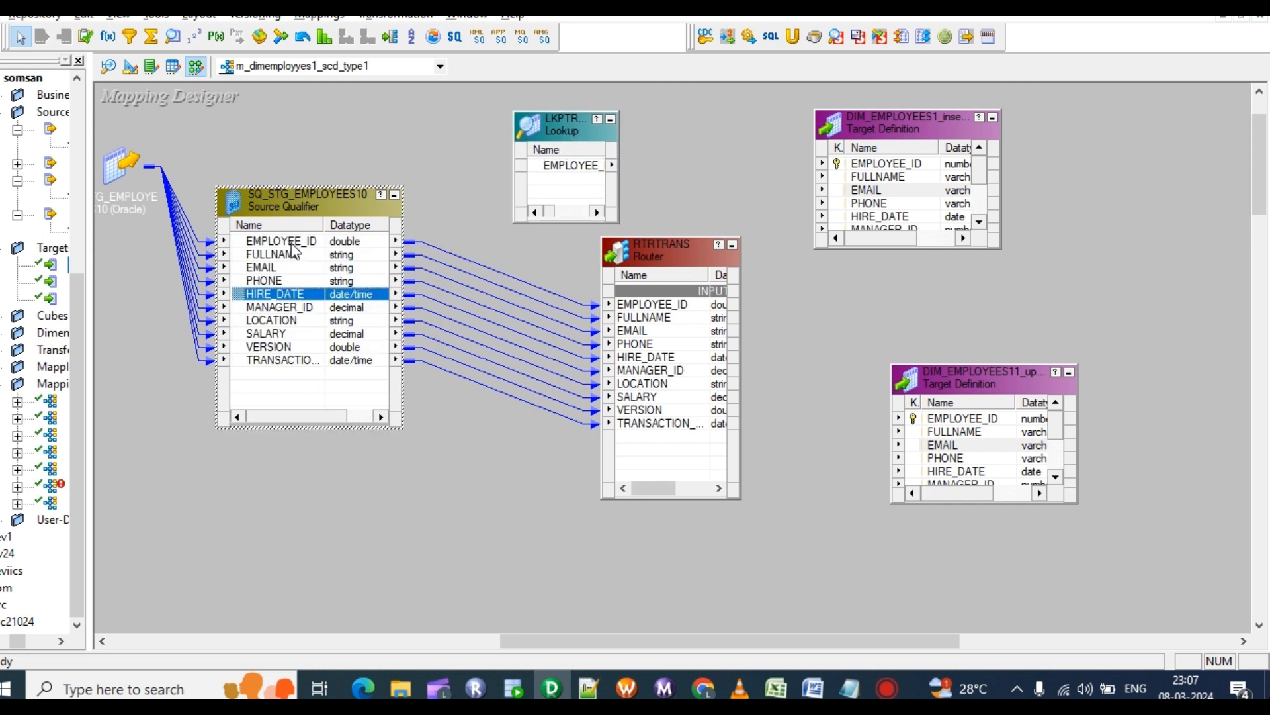
double_click(291, 245)
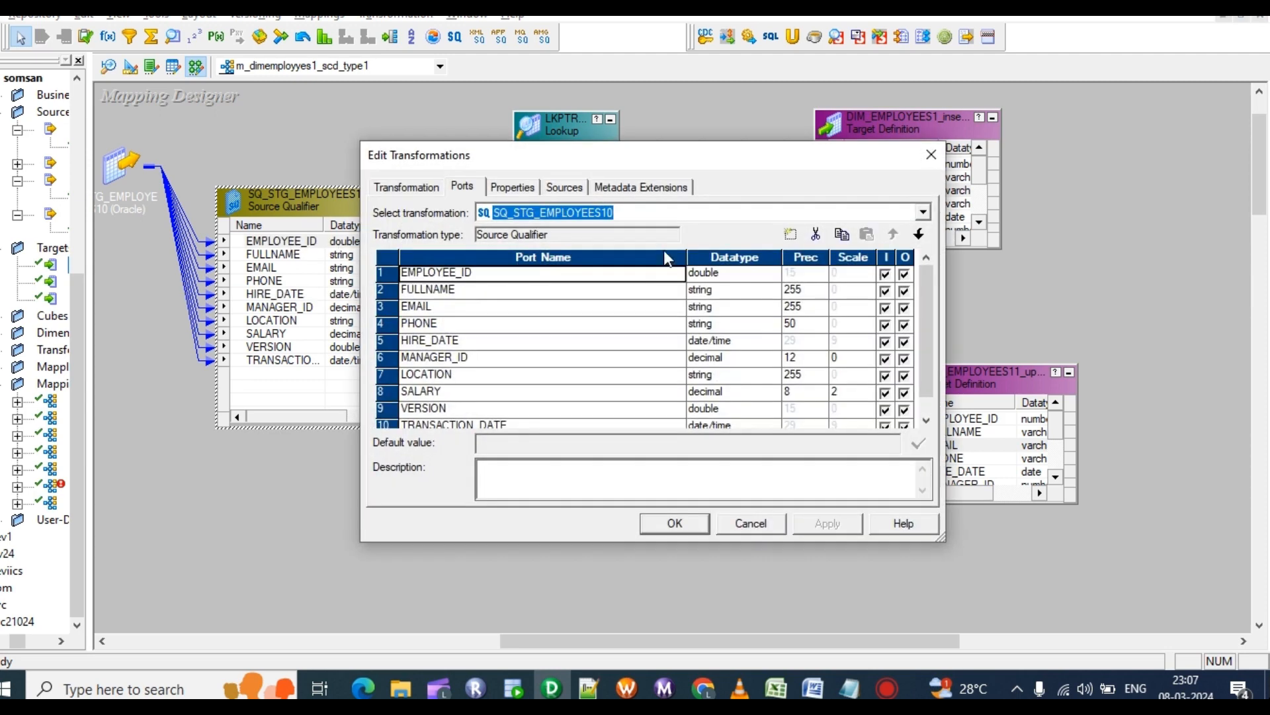
left_click(766, 526)
left_click_drag(262, 246, 541, 198)
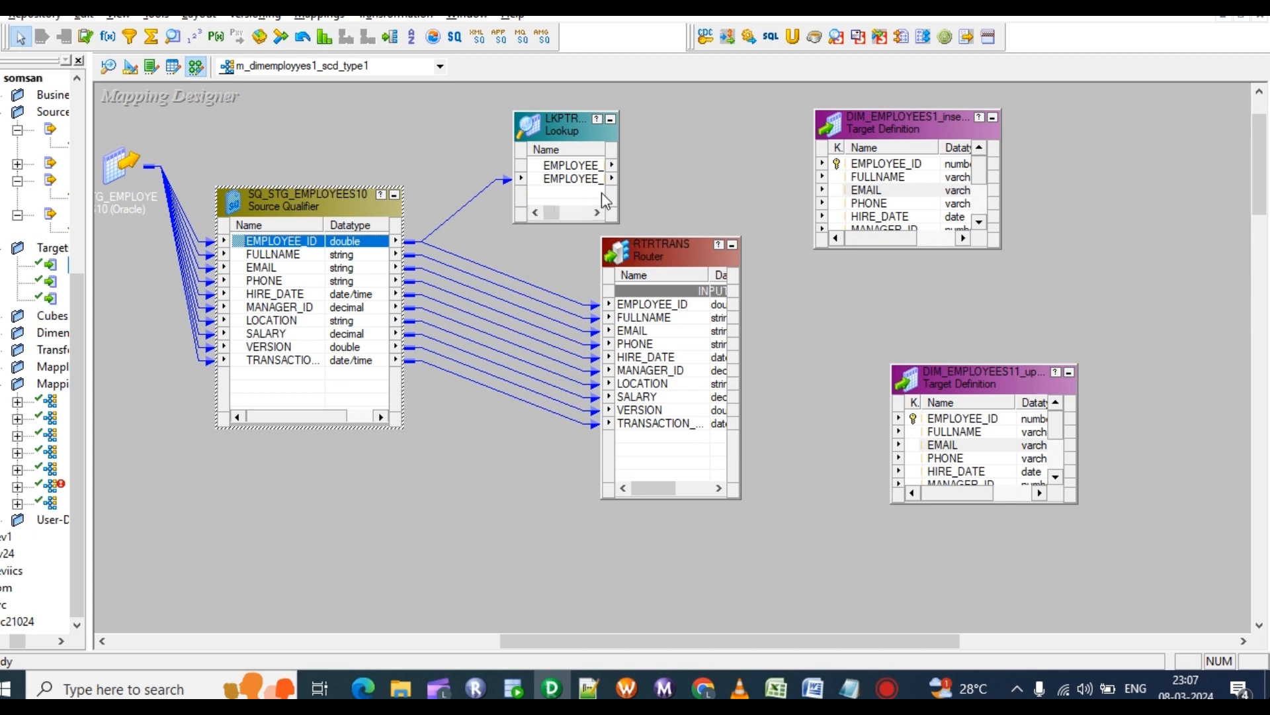
Make the Lookup's EMPLOYEE_ID1 port input-only and rename it as i_EMPLOYEE_ID1.
left_click(581, 173)
double_click(581, 179)
left_click(704, 291)
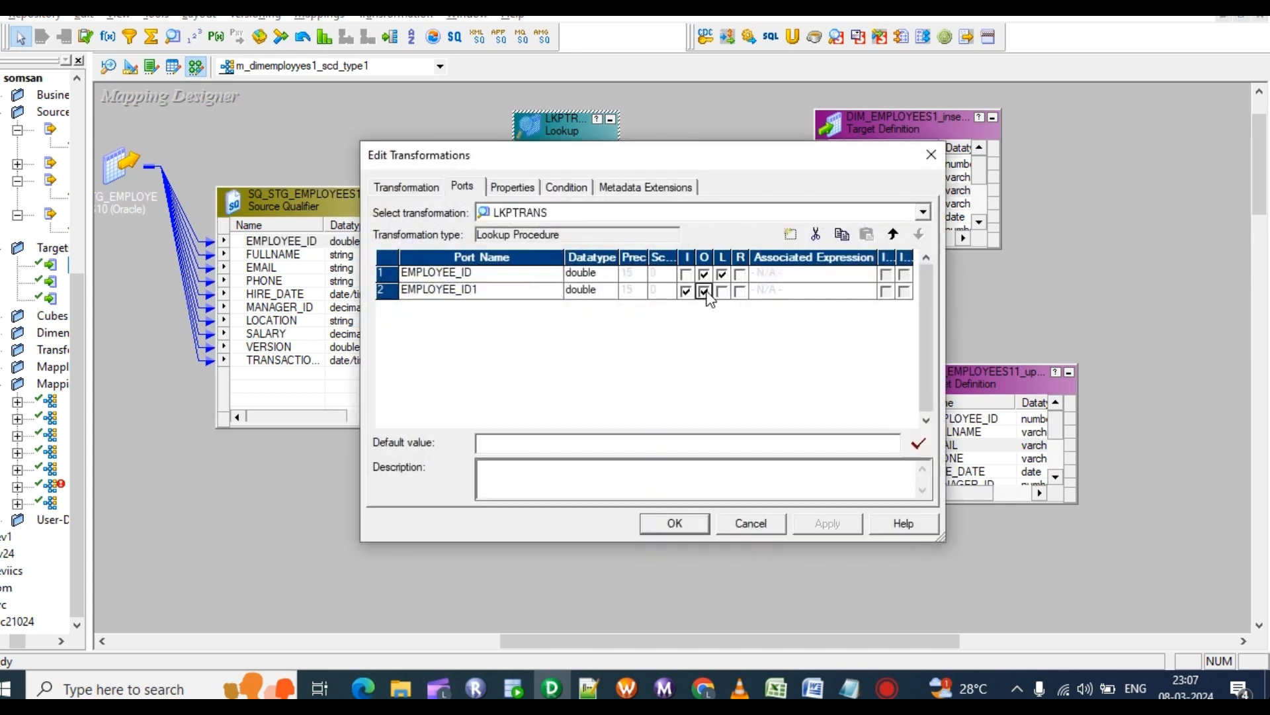
left_click(407, 291)
left_click(405, 289)
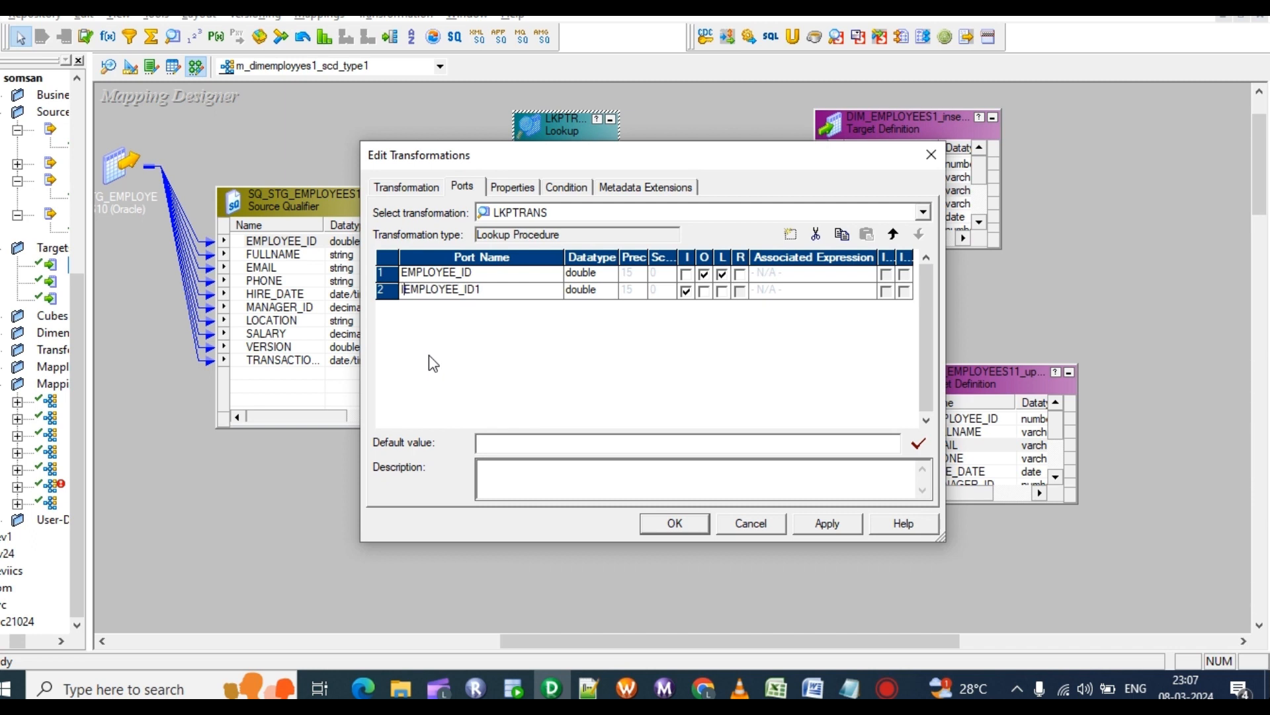
type("i_")
Add the lookup condition EMPLOYEE_ID = i_EMPLOYEE_ID1 to the Lookup transformation and save its settings.
left_click(567, 189)
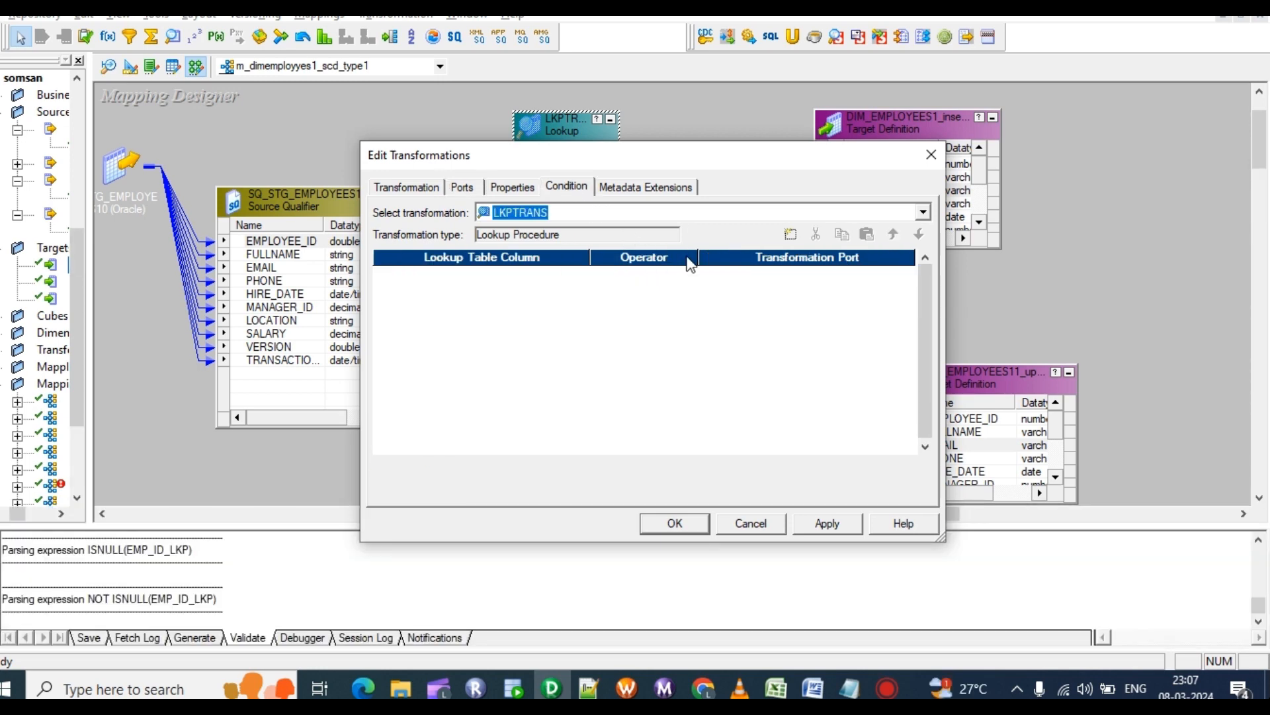
left_click(791, 234)
left_click(826, 524)
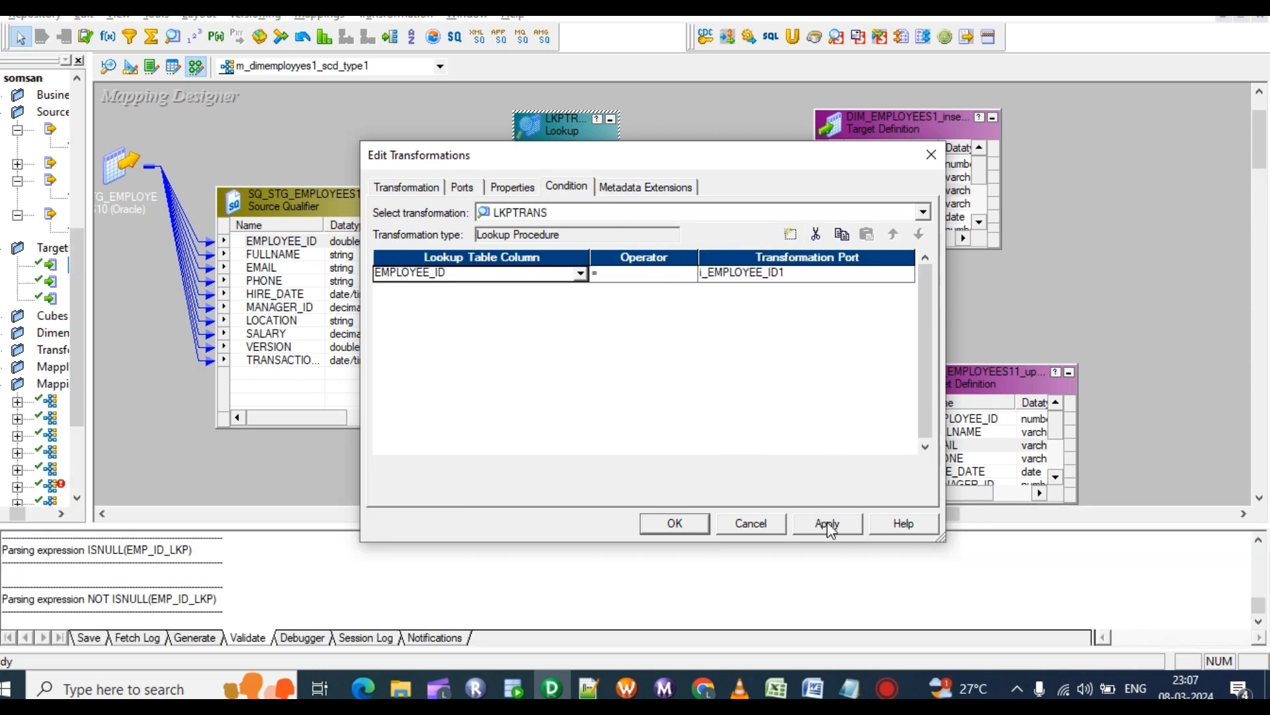
left_click(675, 523)
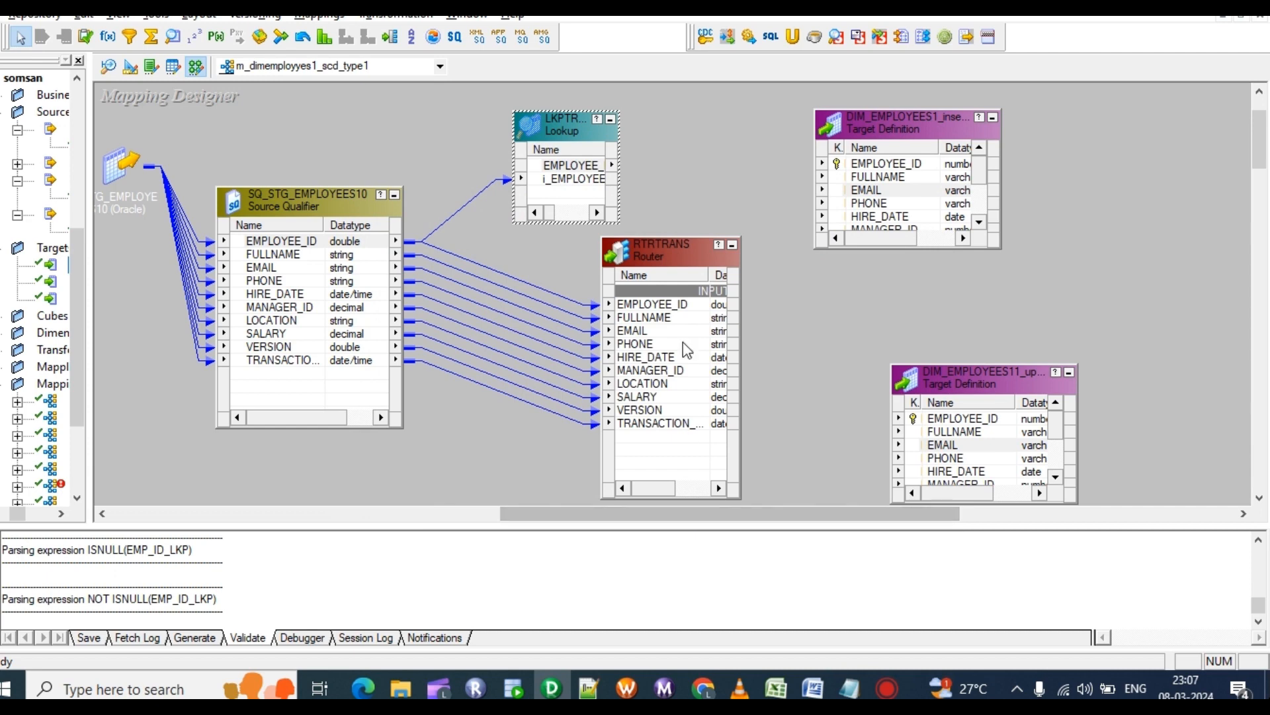
Link the Lookup's EMPLOYEE_ID output to the Router and rename the resulting Router port as EMPLOYEE_ID_lkp.
left_click_drag(653, 252, 692, 166)
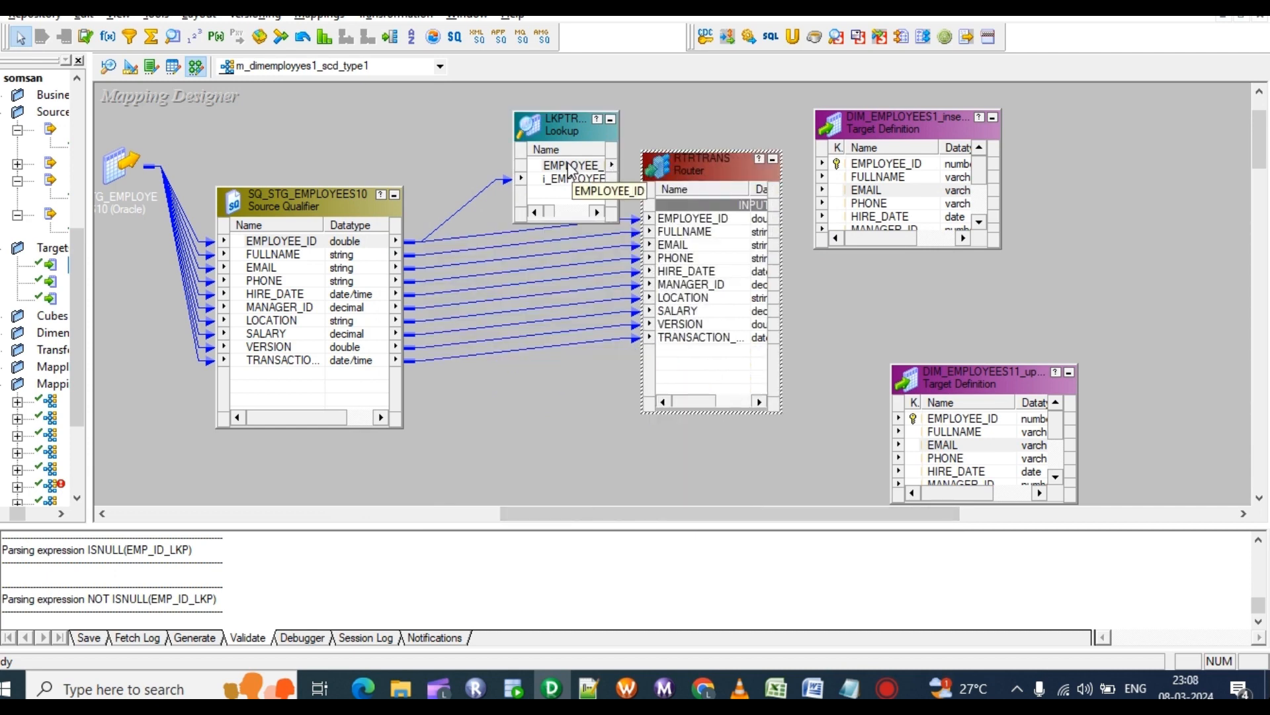
left_click_drag(568, 167, 670, 355)
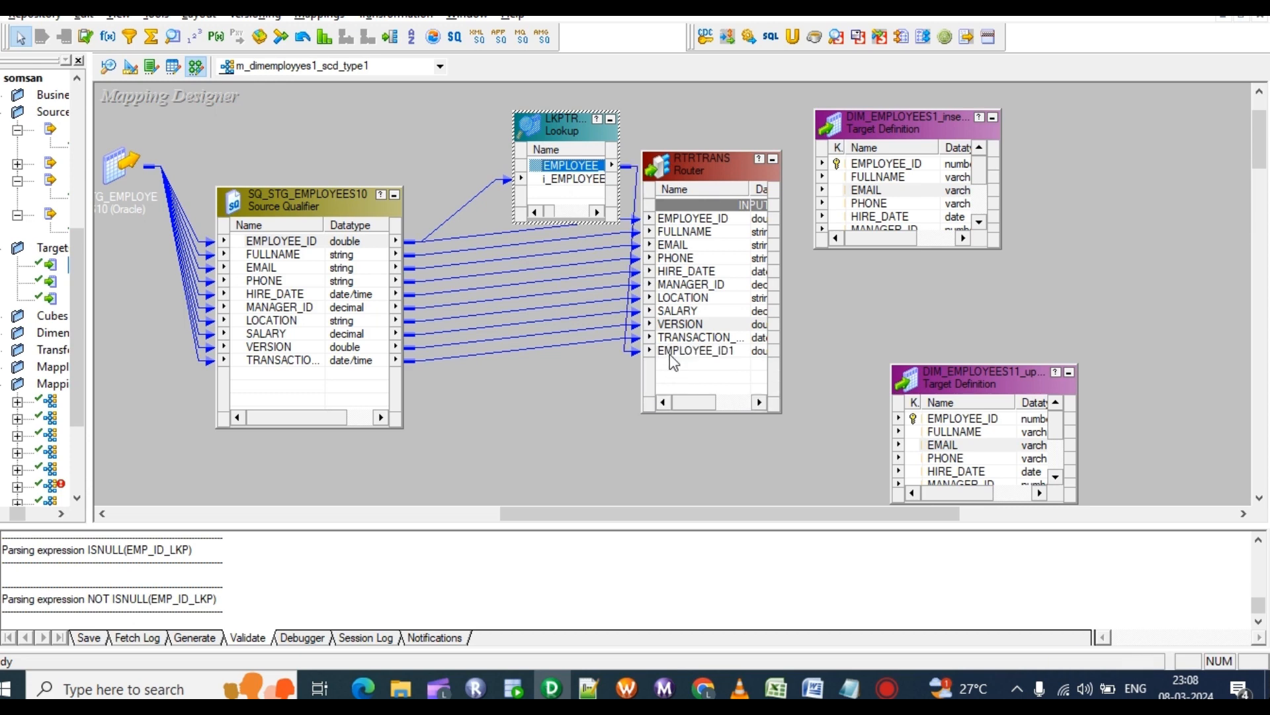
double_click(678, 351)
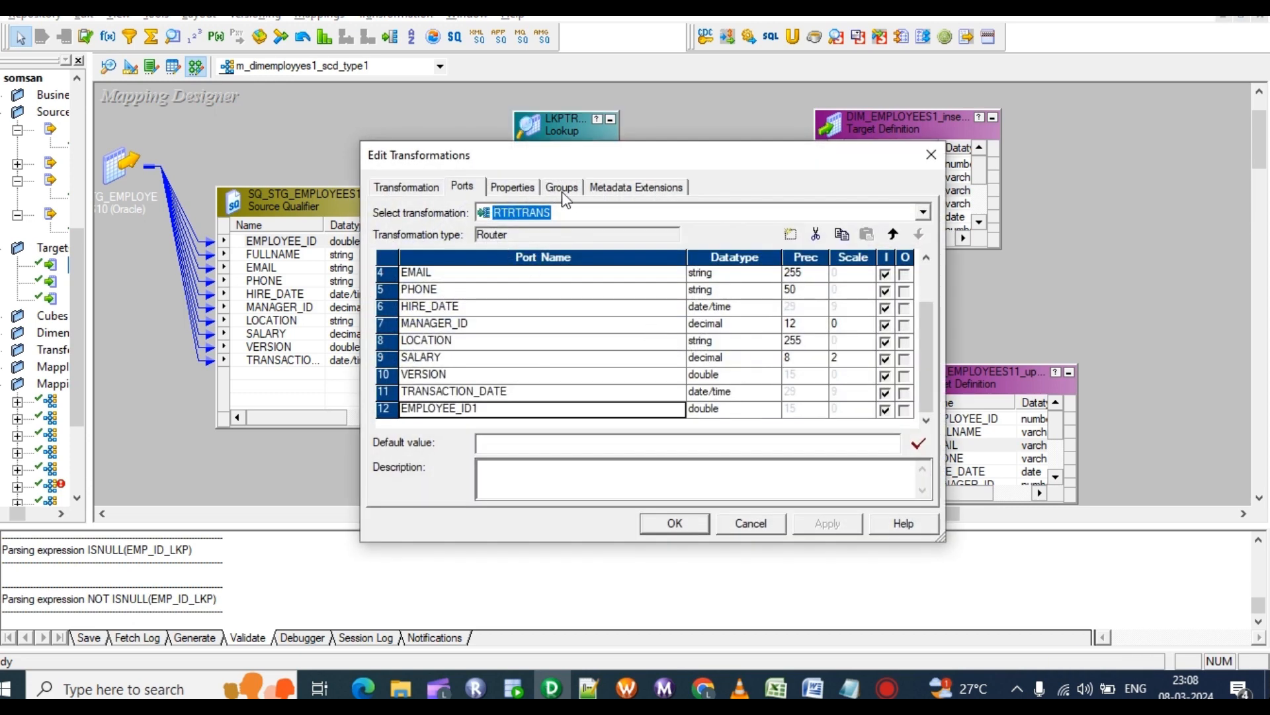
left_click(487, 411)
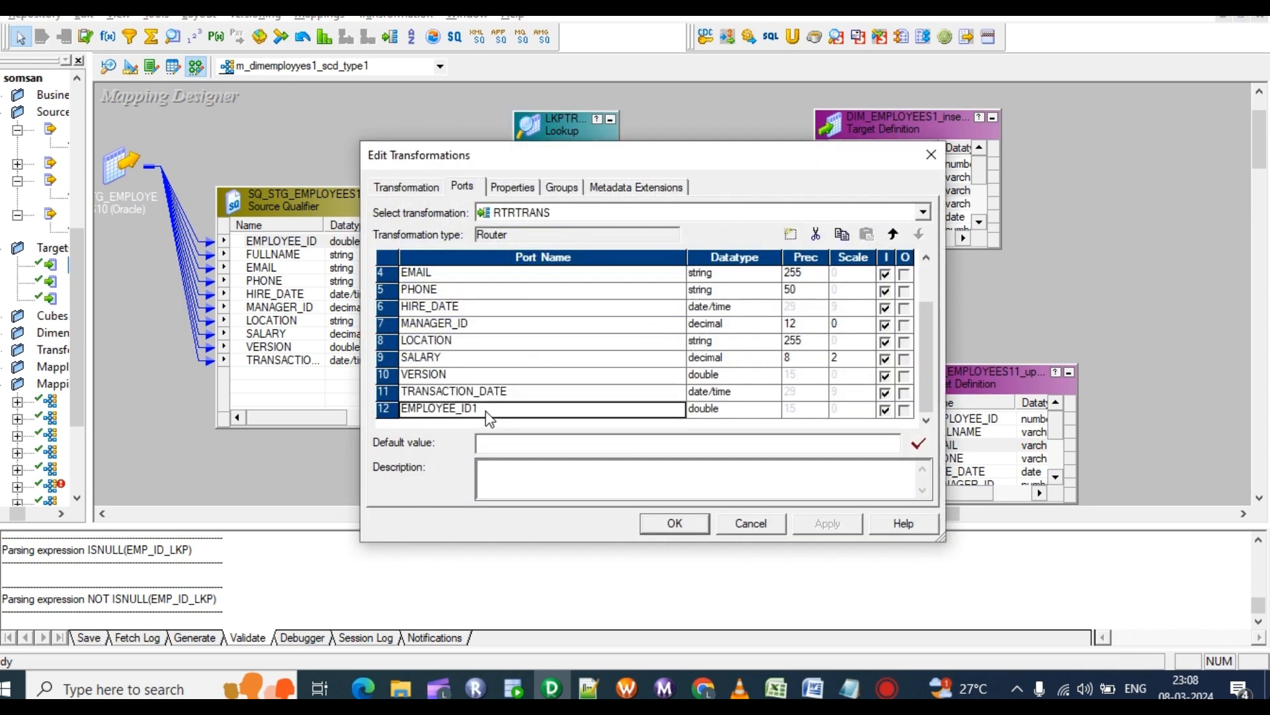
left_click(481, 408)
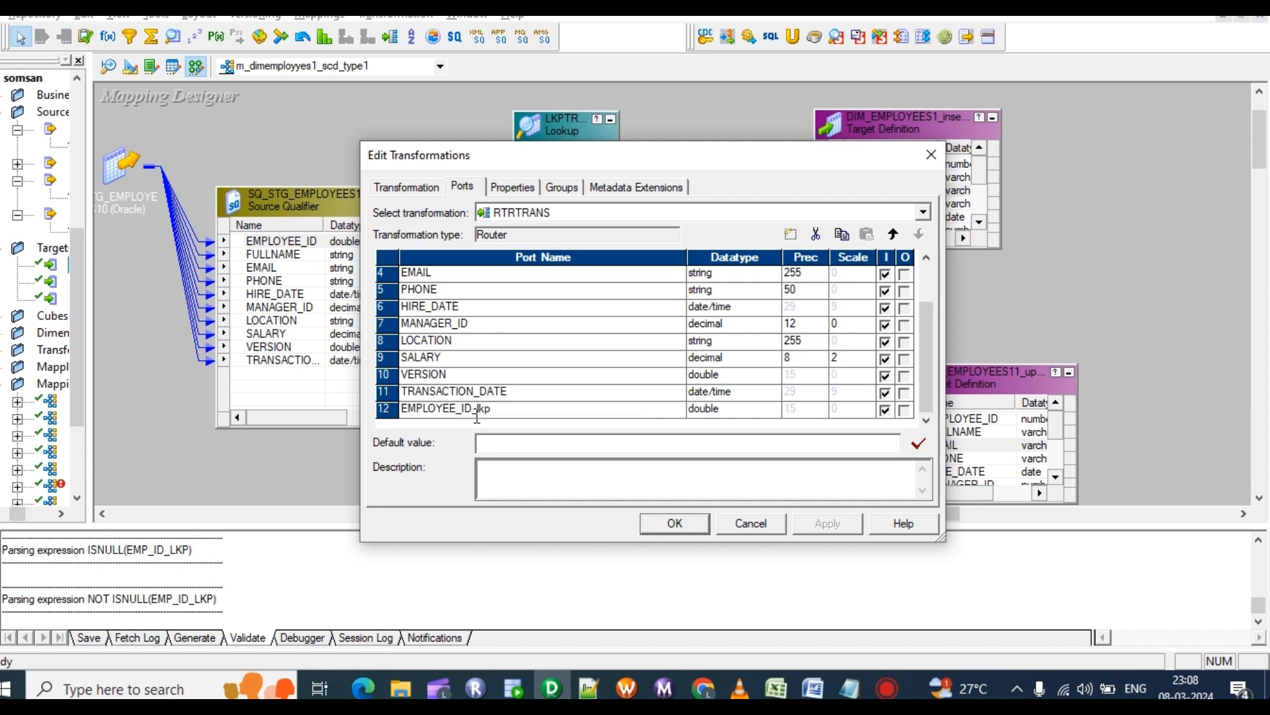
type("_lkp")
Add two new output groups to the Router transformation.
left_click(562, 187)
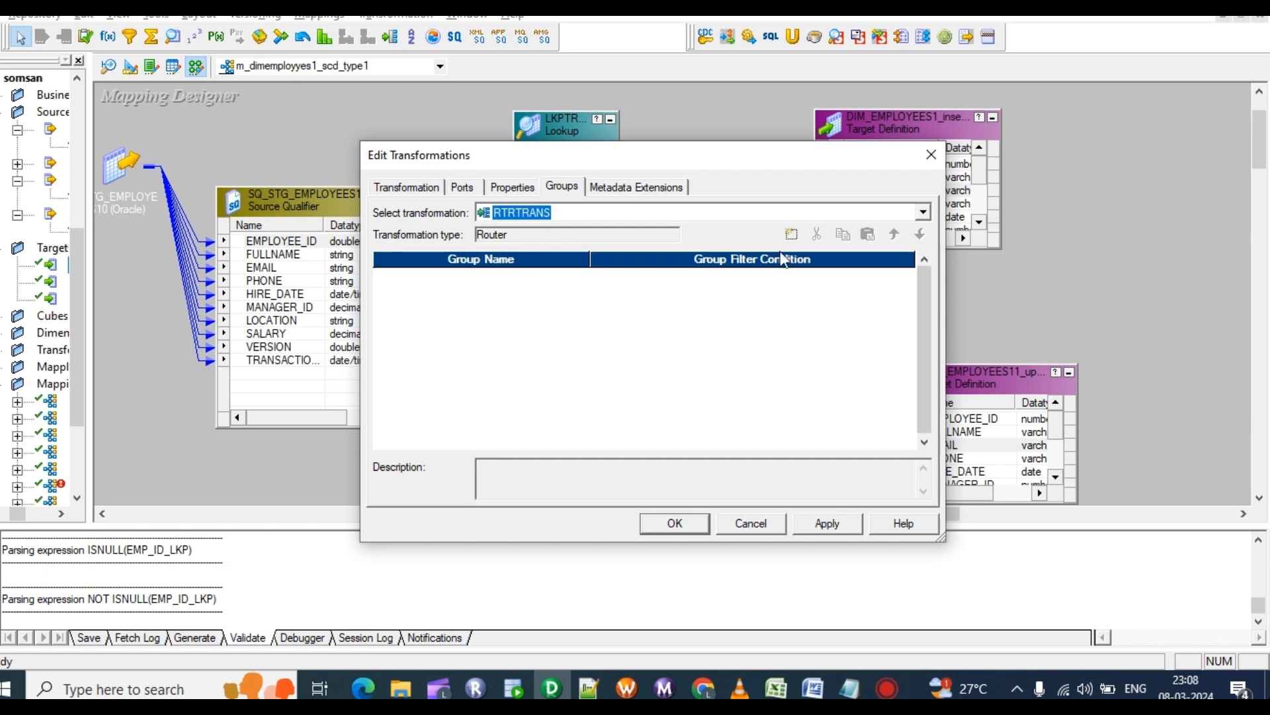
left_click(792, 235)
left_click(793, 235)
Rename the Router's two new output groups as new_insert and exsisting_update and apply the changes.
left_click(447, 274)
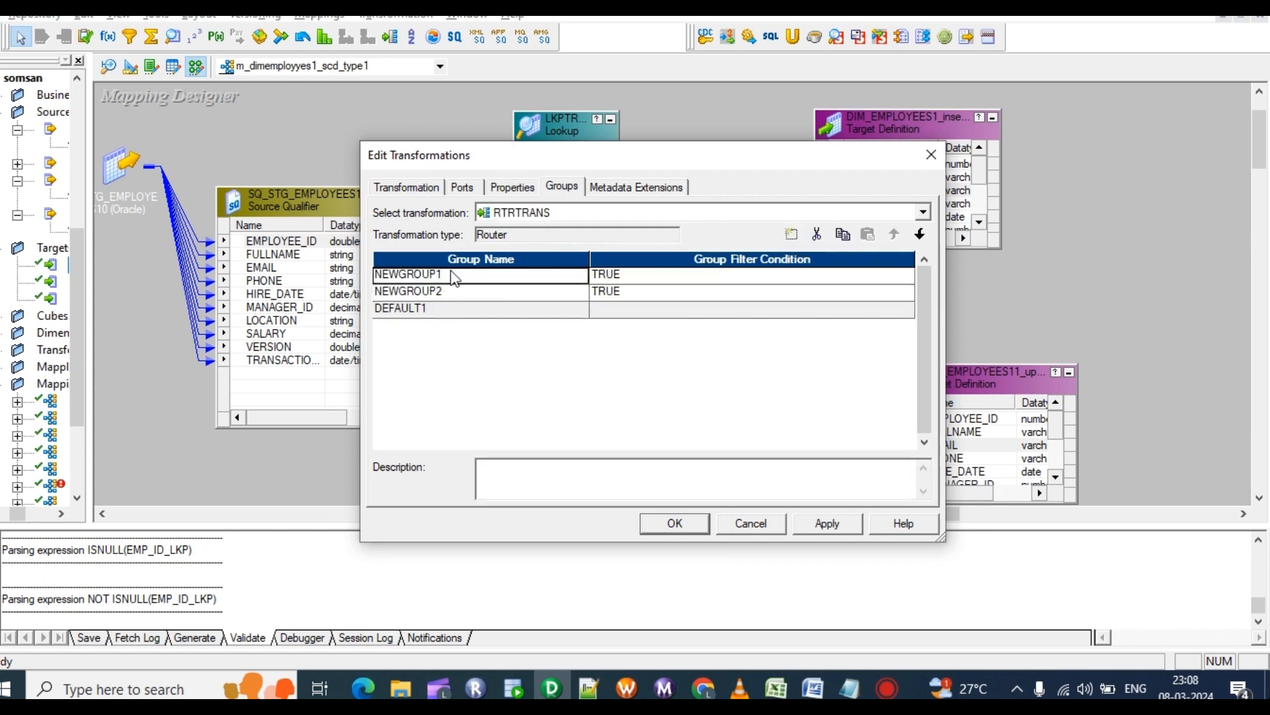
left_click(447, 274)
left_click_drag(446, 274, 339, 268)
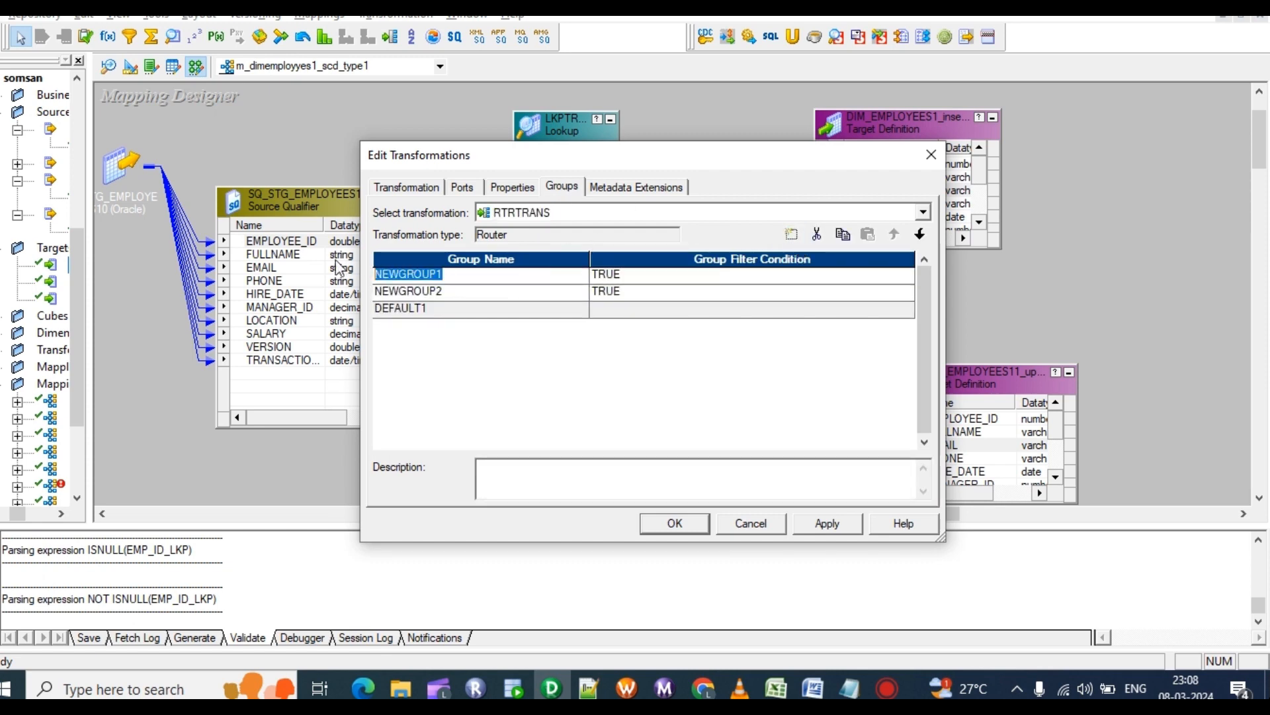
type("new_insert")
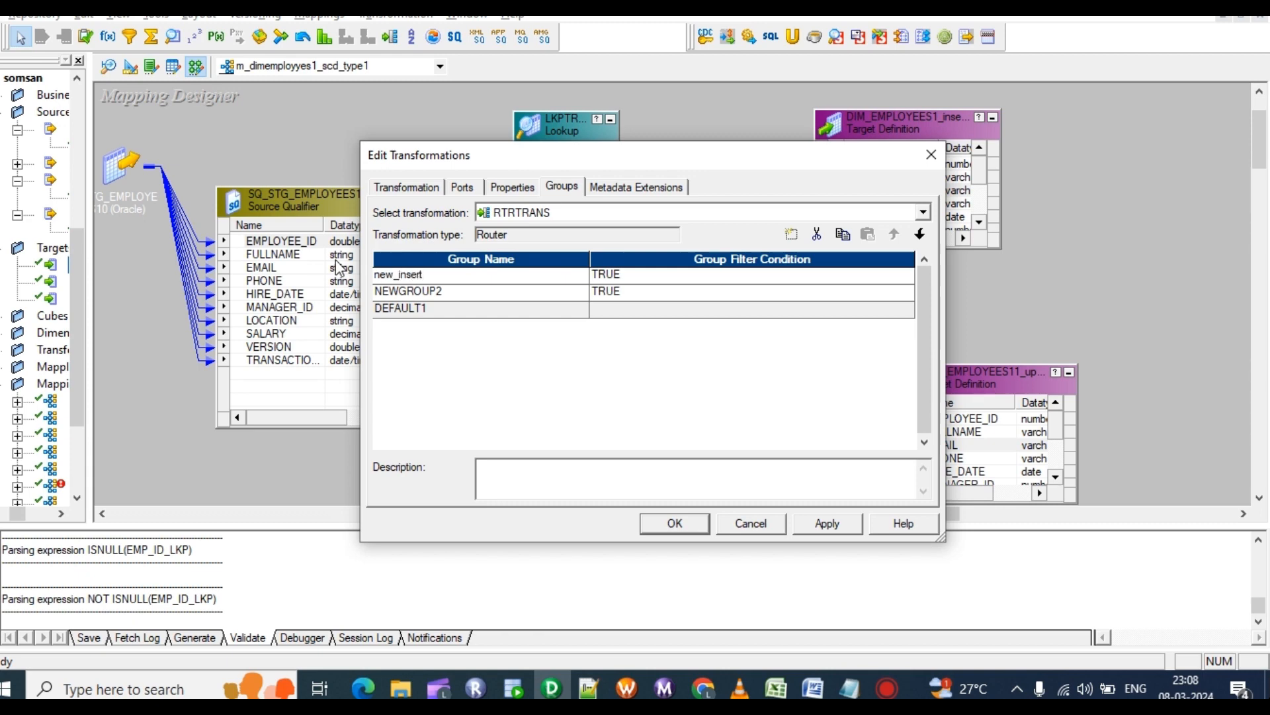
key("Down")
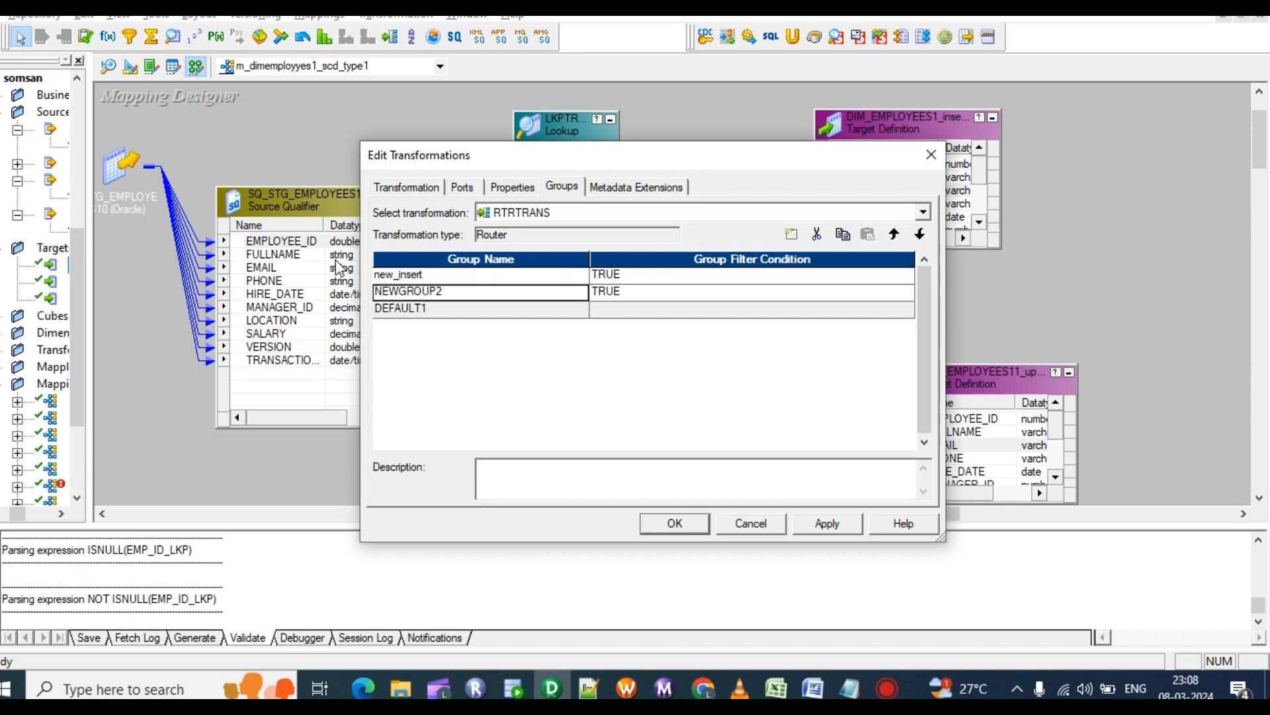
type("ne")
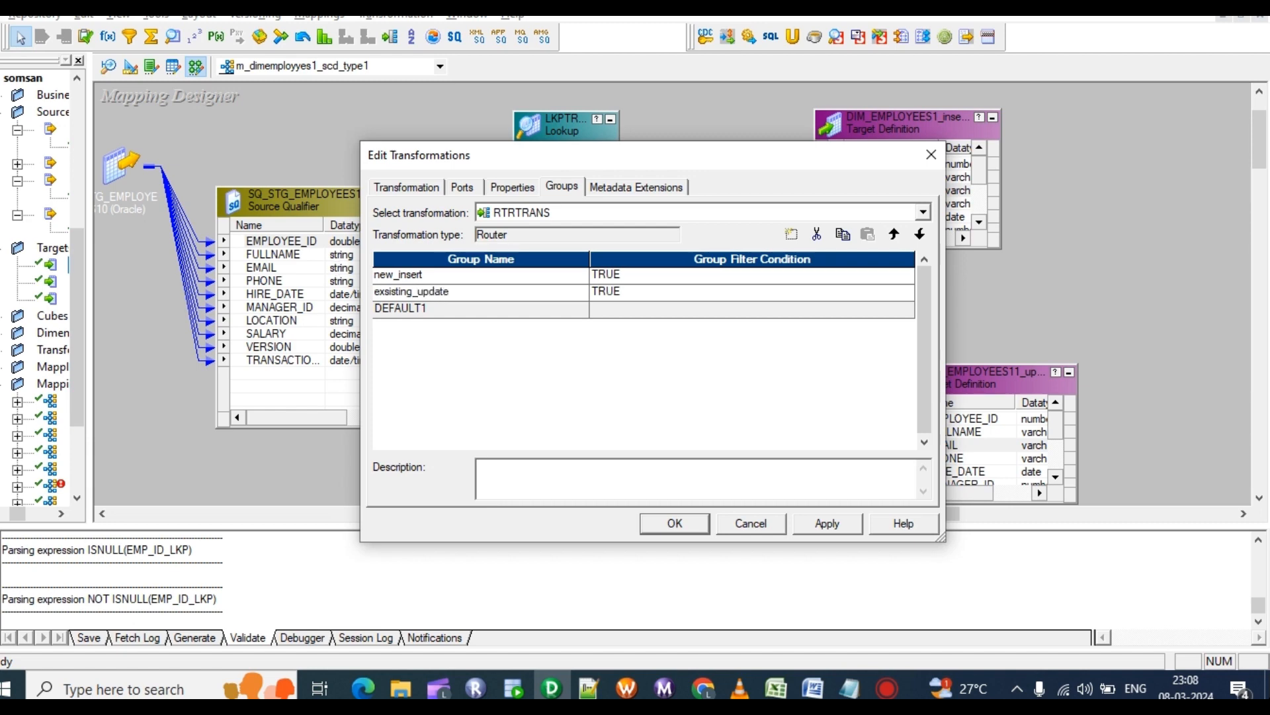
left_click(828, 522)
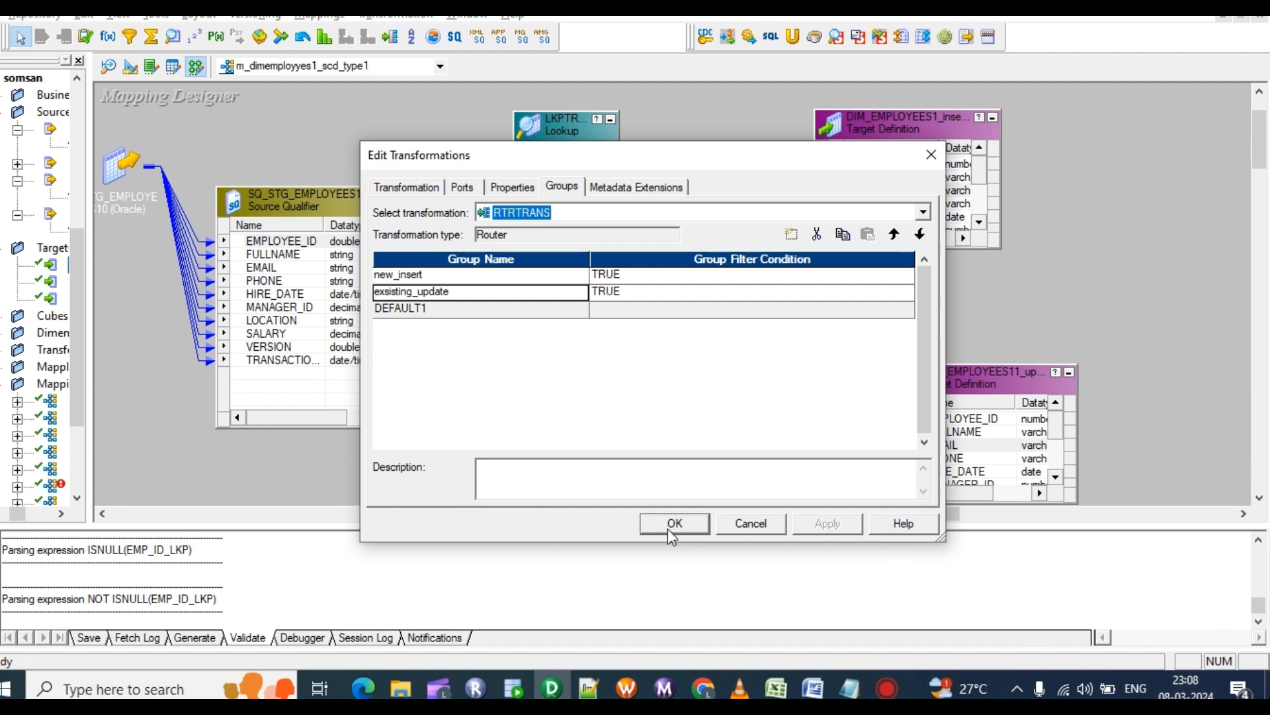
Set the new_insert group's filter condition to ISNULL(EMPLOYEE_ID_lkp) and validate the expression.
left_click(630, 276)
left_click(908, 275)
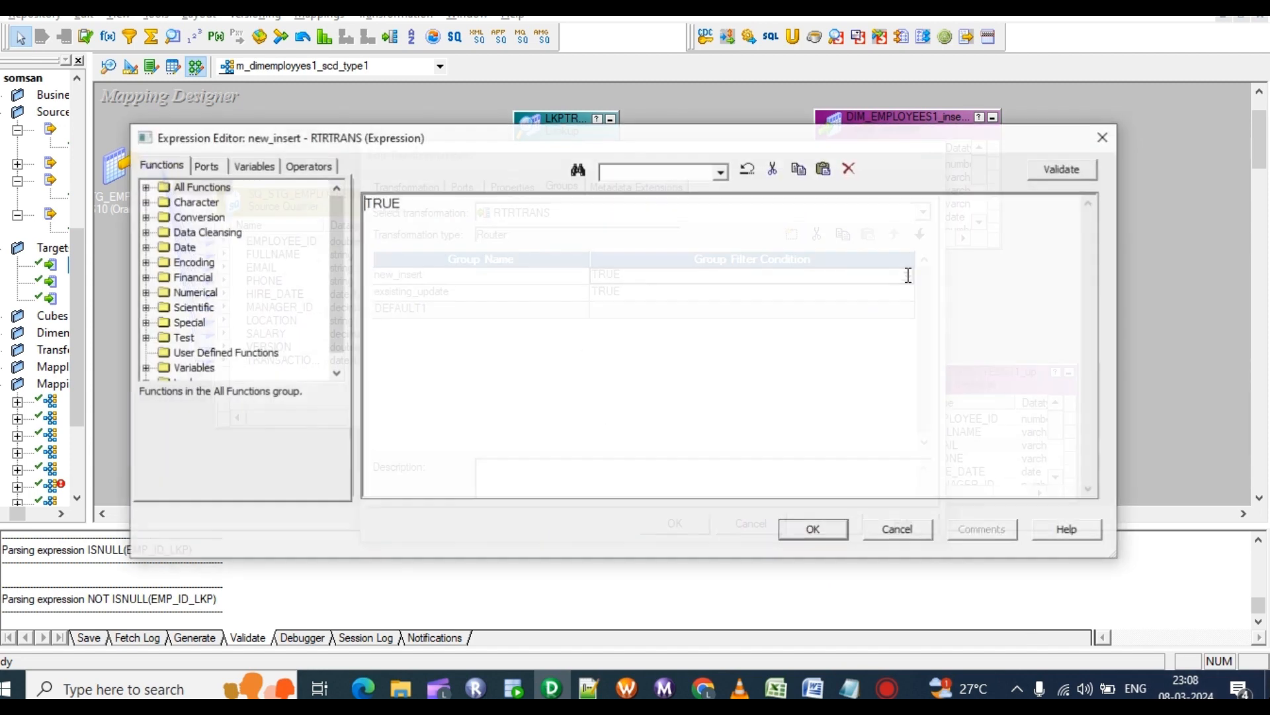
left_click_drag(427, 205, 270, 183)
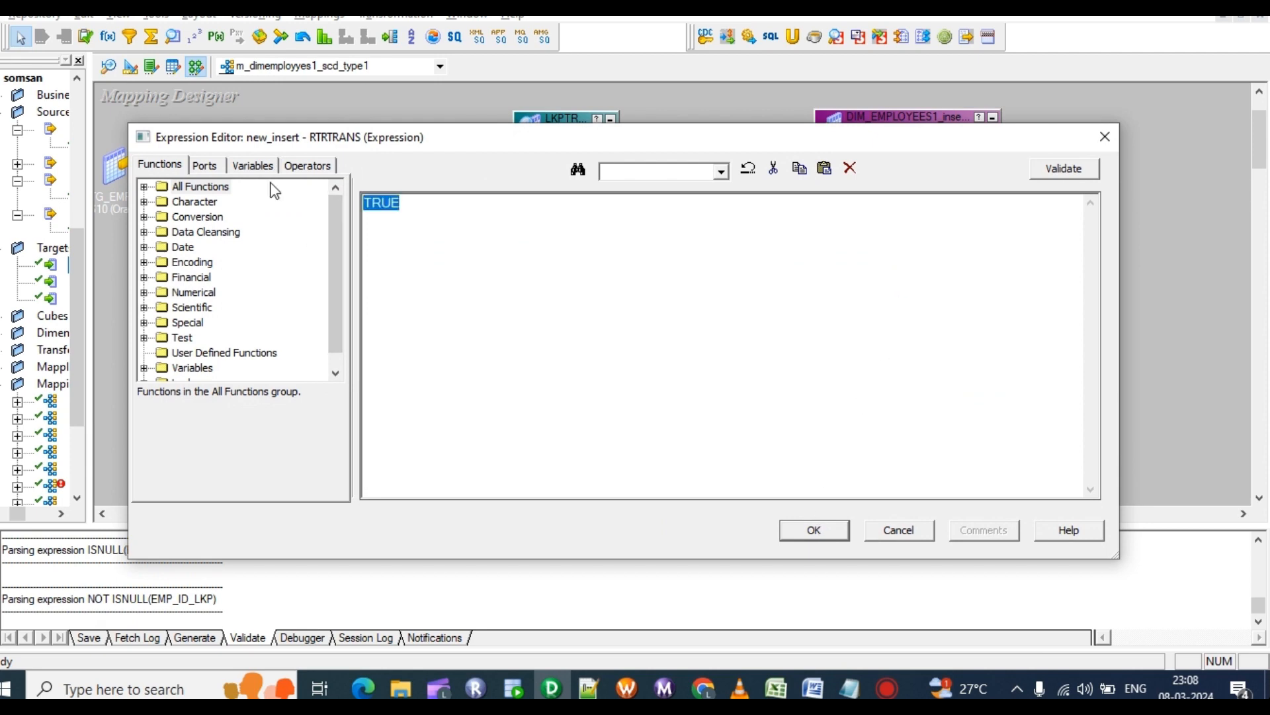
type("ISNULL()")
key("Left")
left_click(210, 164)
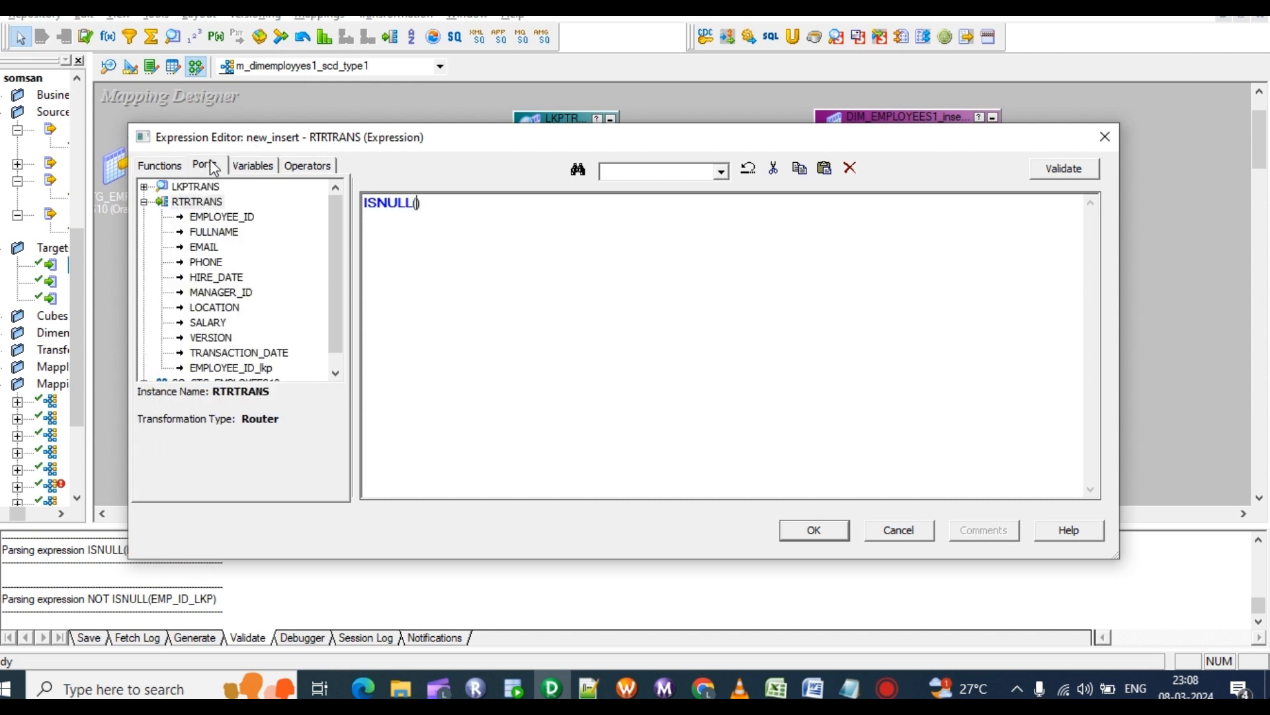
scroll(210, 284, "down", 1)
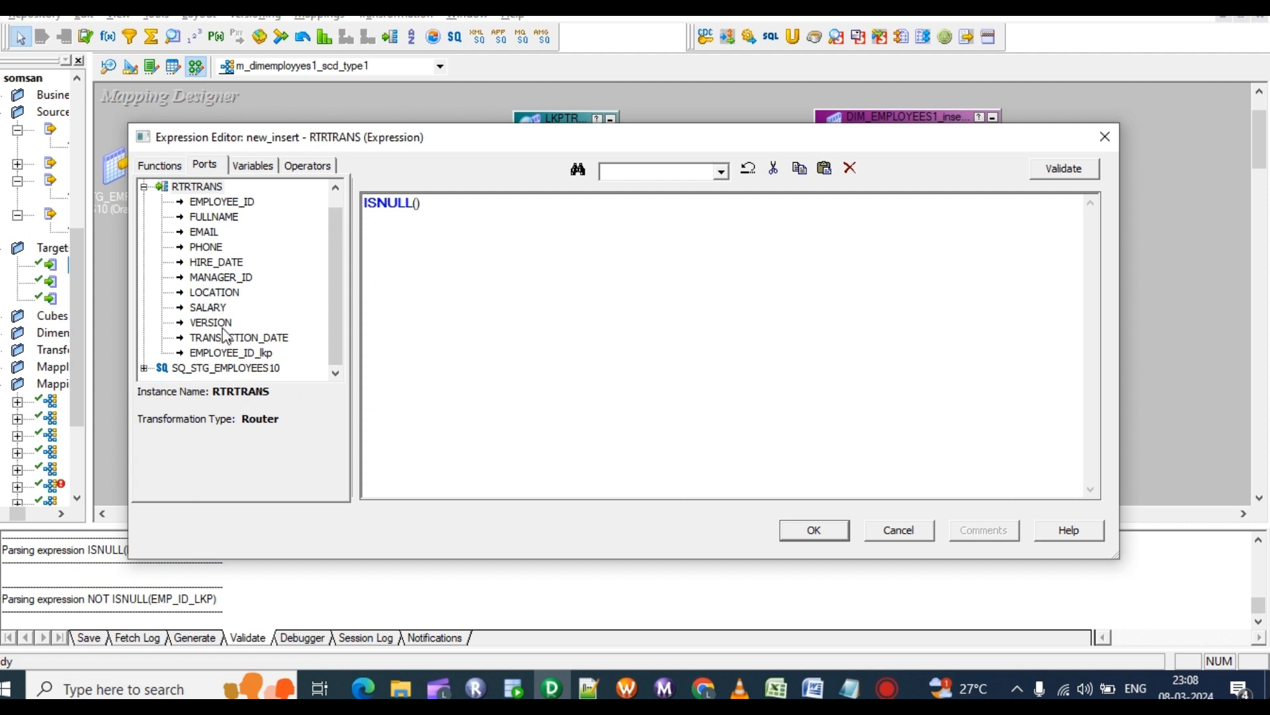
double_click(252, 354)
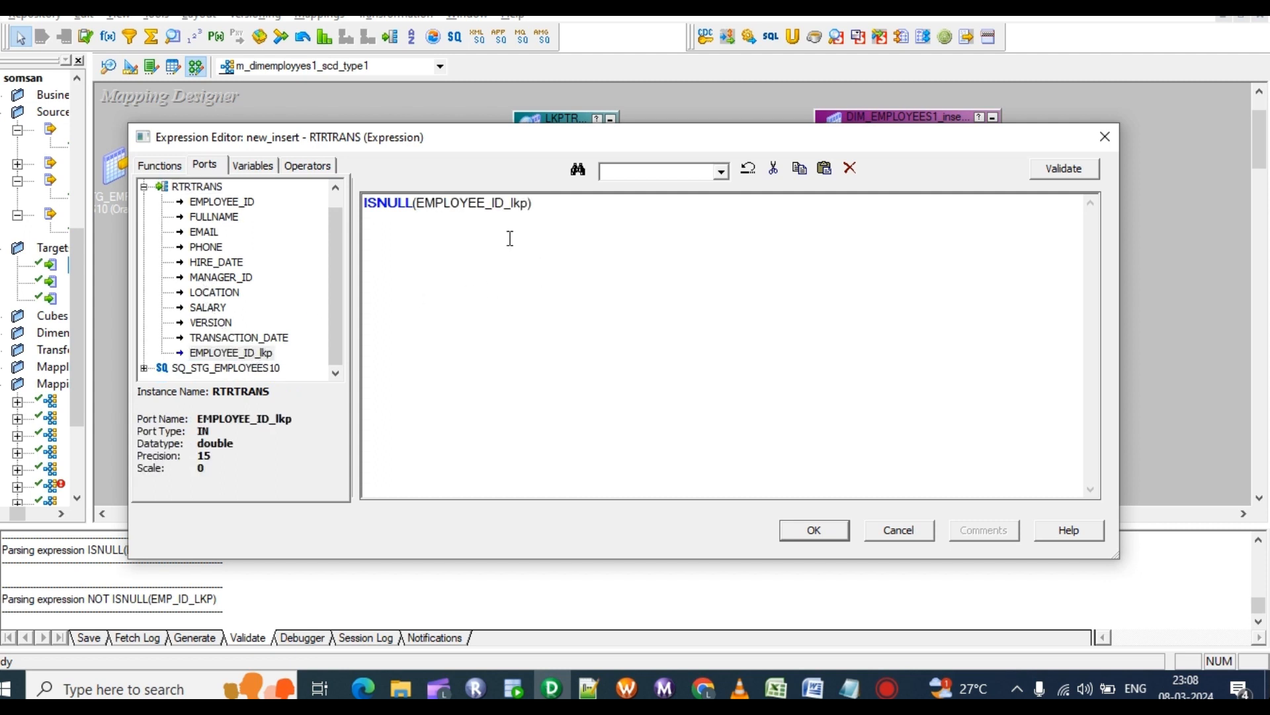
left_click(1066, 170)
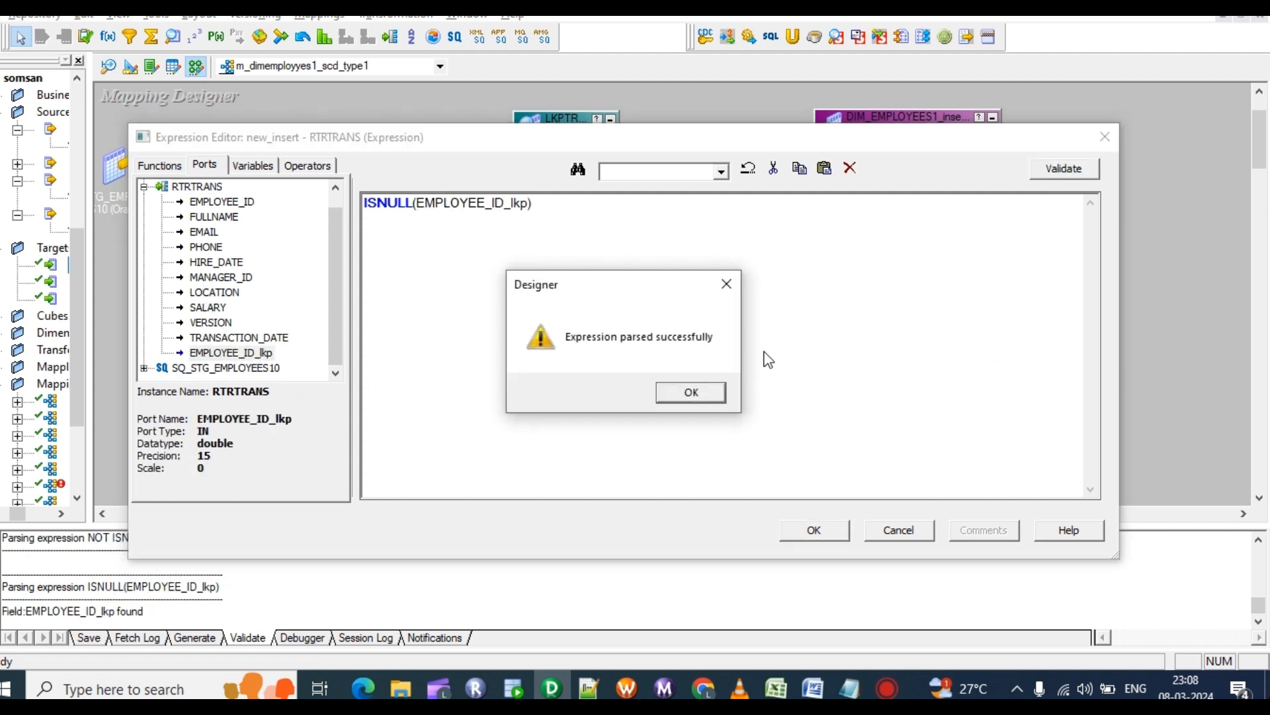
left_click(688, 393)
left_click(812, 530)
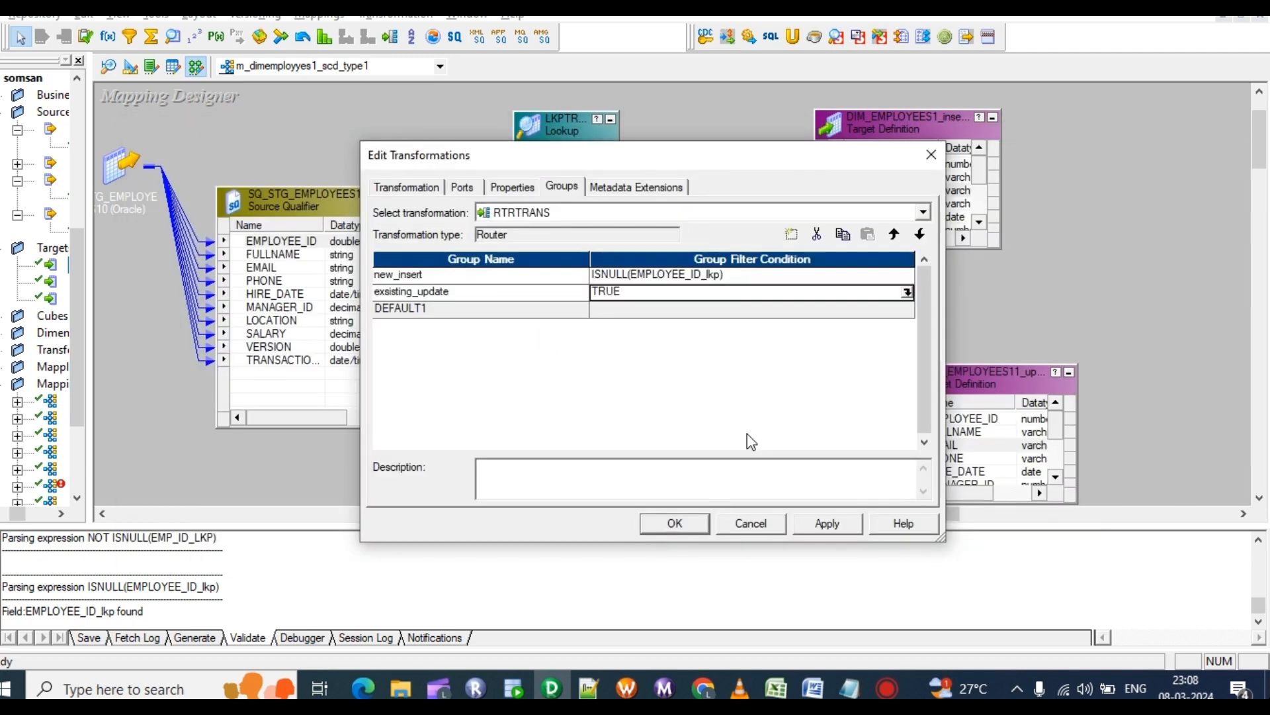
Set the exsisting_update group's filter condition to NOT ISNULL(EMPLOYEE_ID_lkp), validate it, and save the Router settings.
left_click(908, 293)
left_click_drag(409, 204, 254, 177)
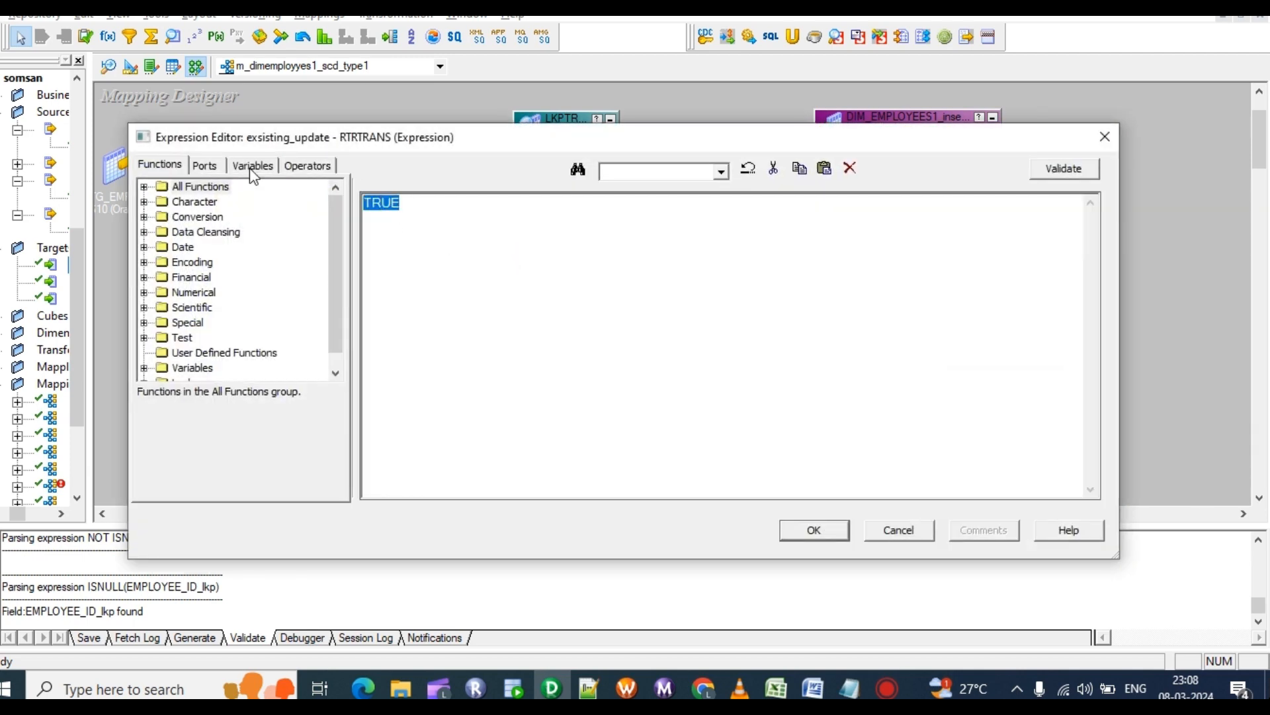
type("NOT ISNULL(")
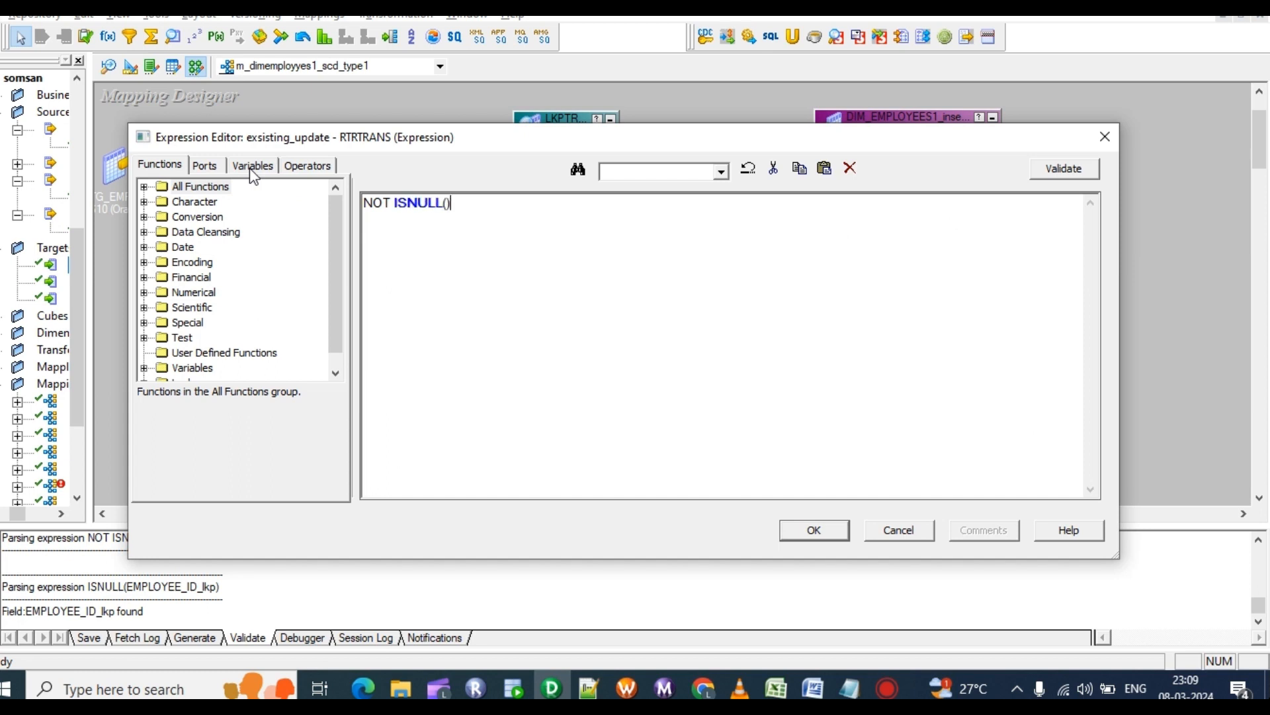
left_click(209, 169)
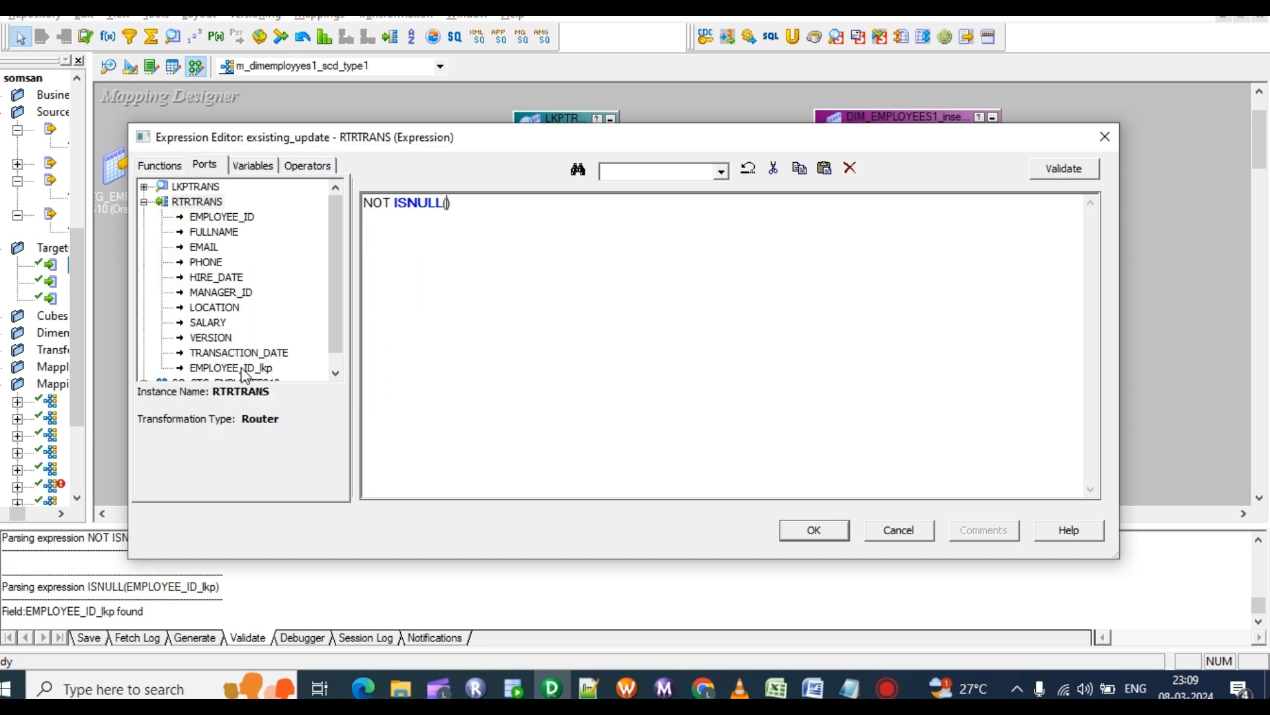
double_click(242, 369)
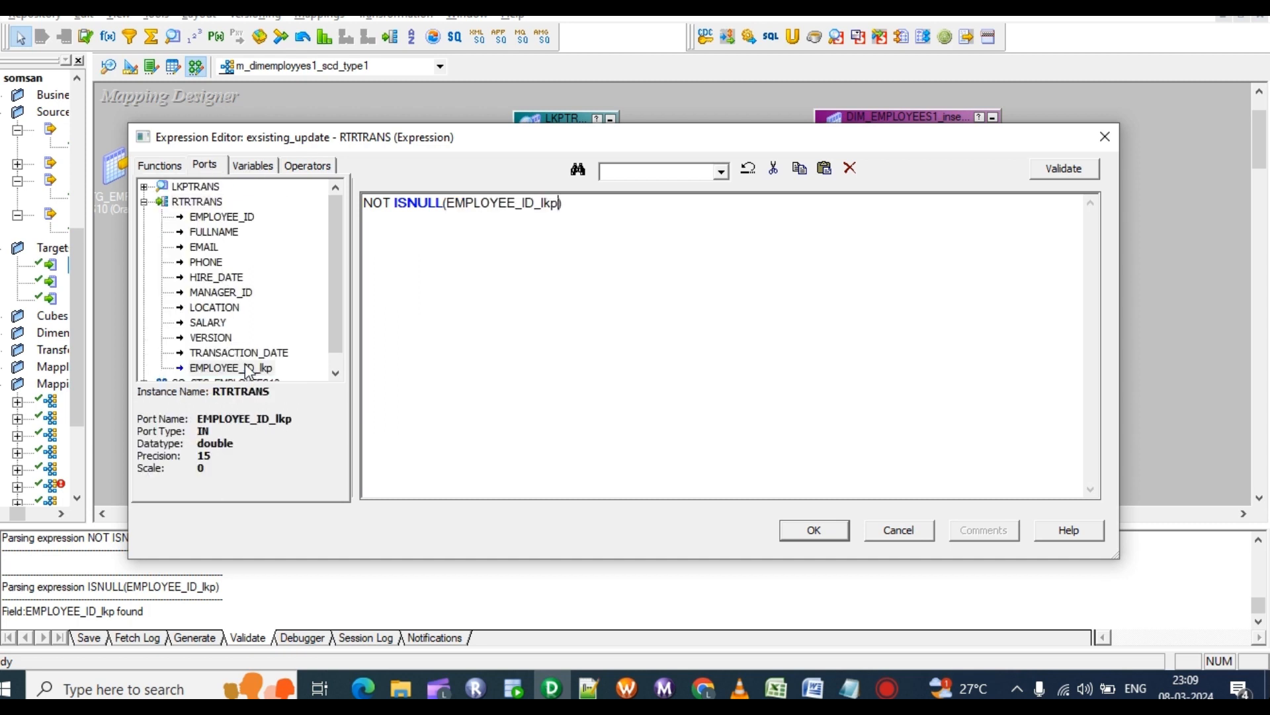
left_click(1062, 170)
left_click(701, 390)
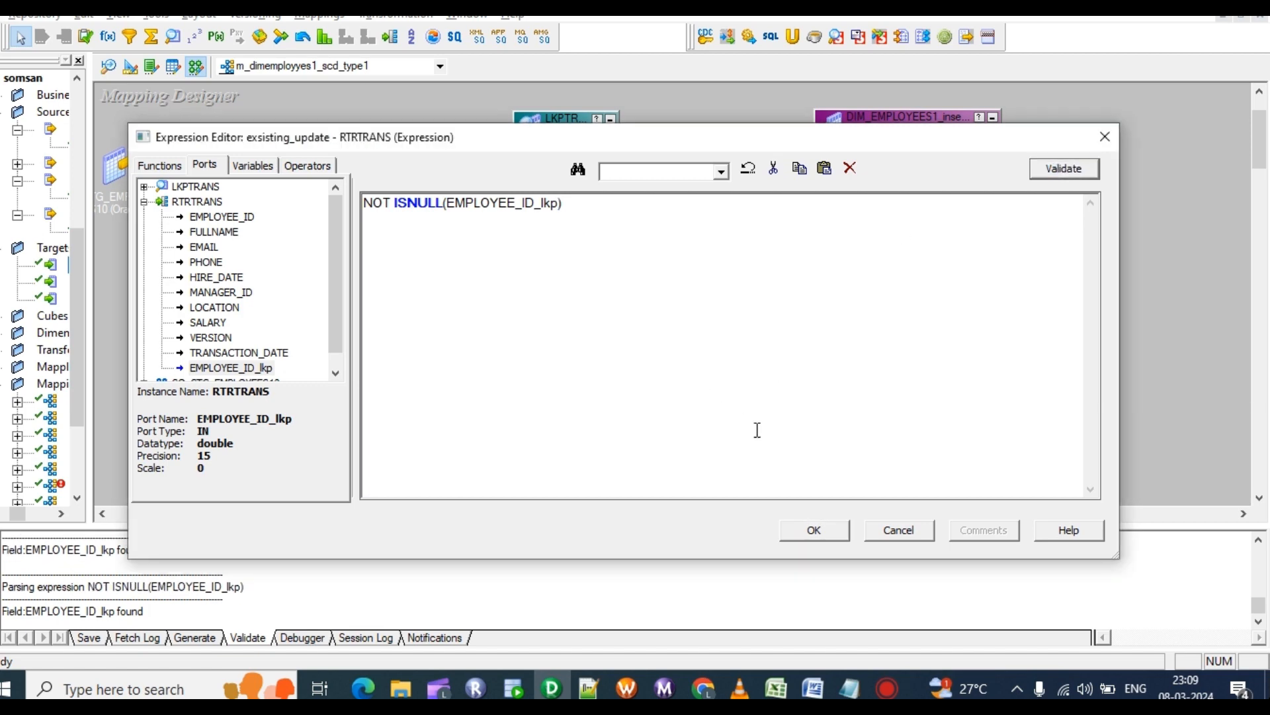
left_click(814, 529)
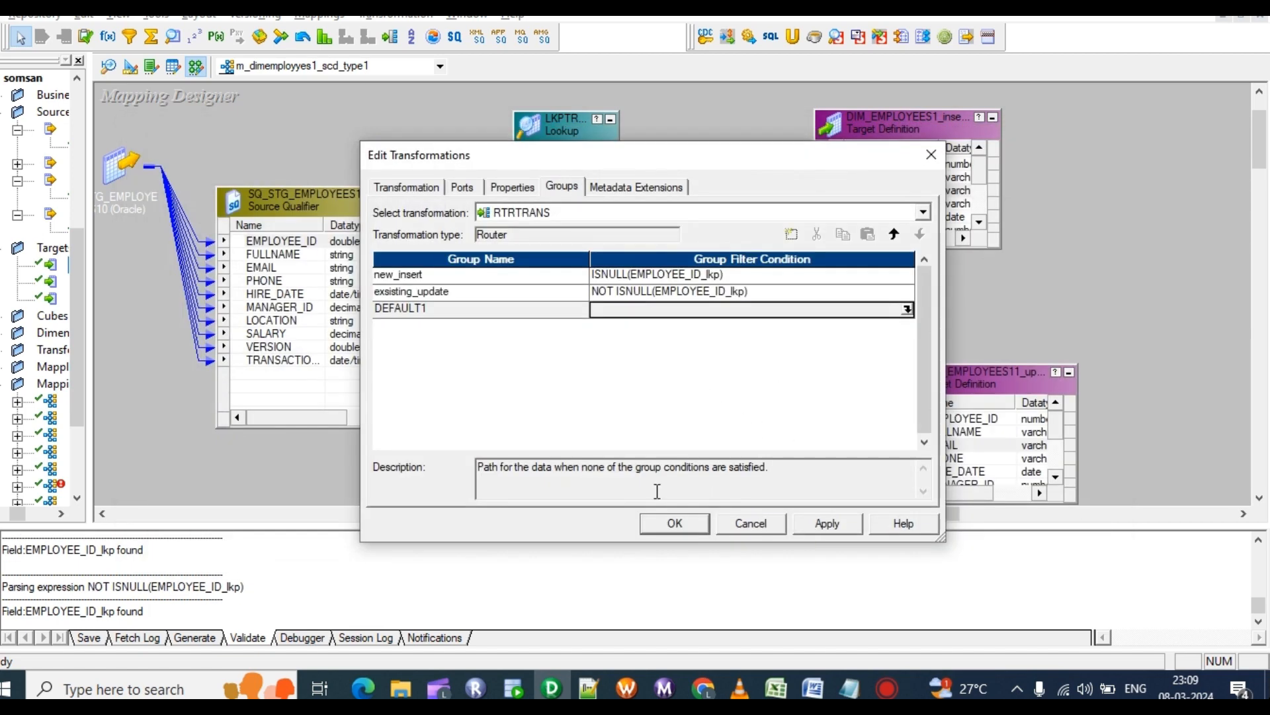
left_click(823, 526)
left_click(675, 526)
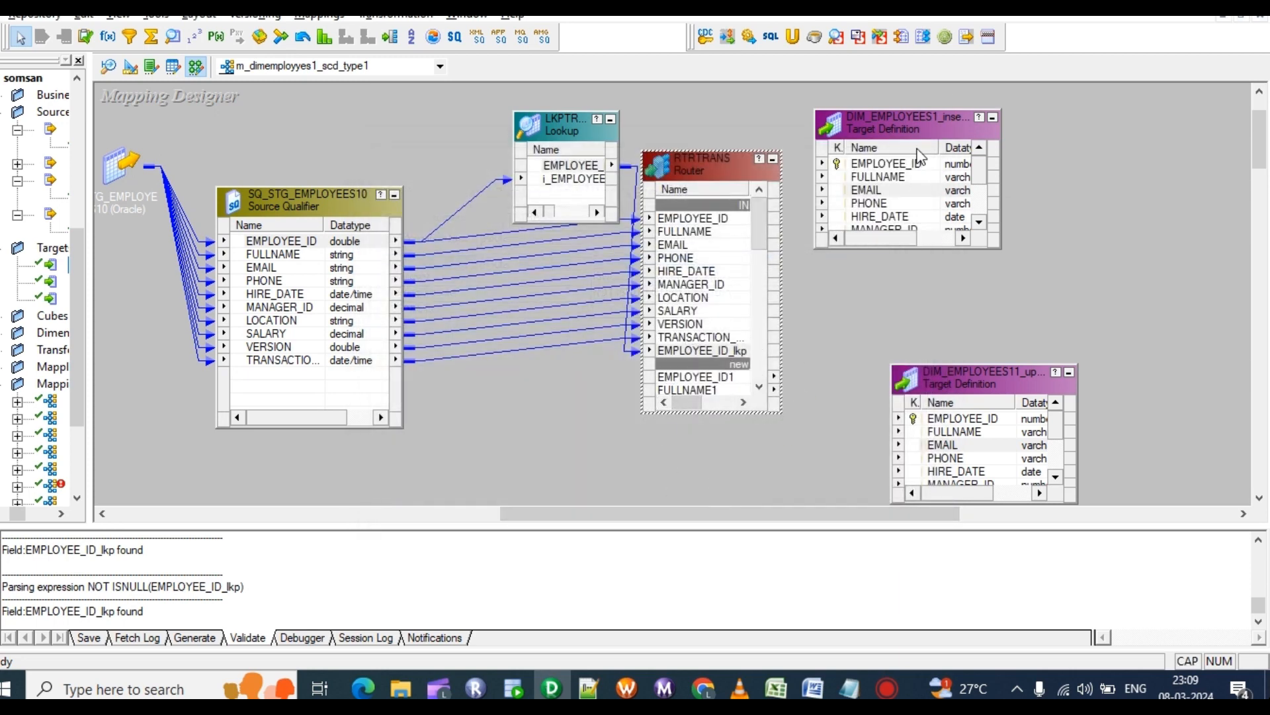
Move both target definitions farther from the Router and add two Update Strategy transformations in the space between, one above the other.
left_click_drag(916, 120, 1149, 109)
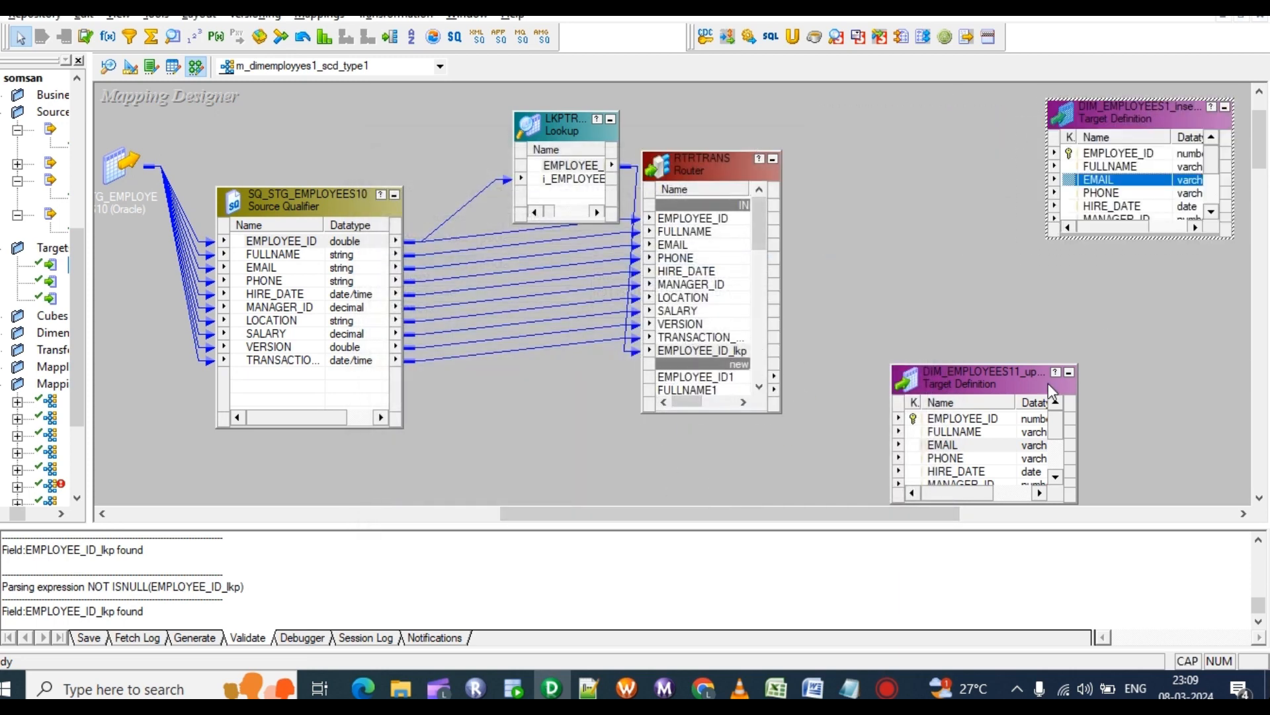
left_click_drag(986, 373, 1145, 360)
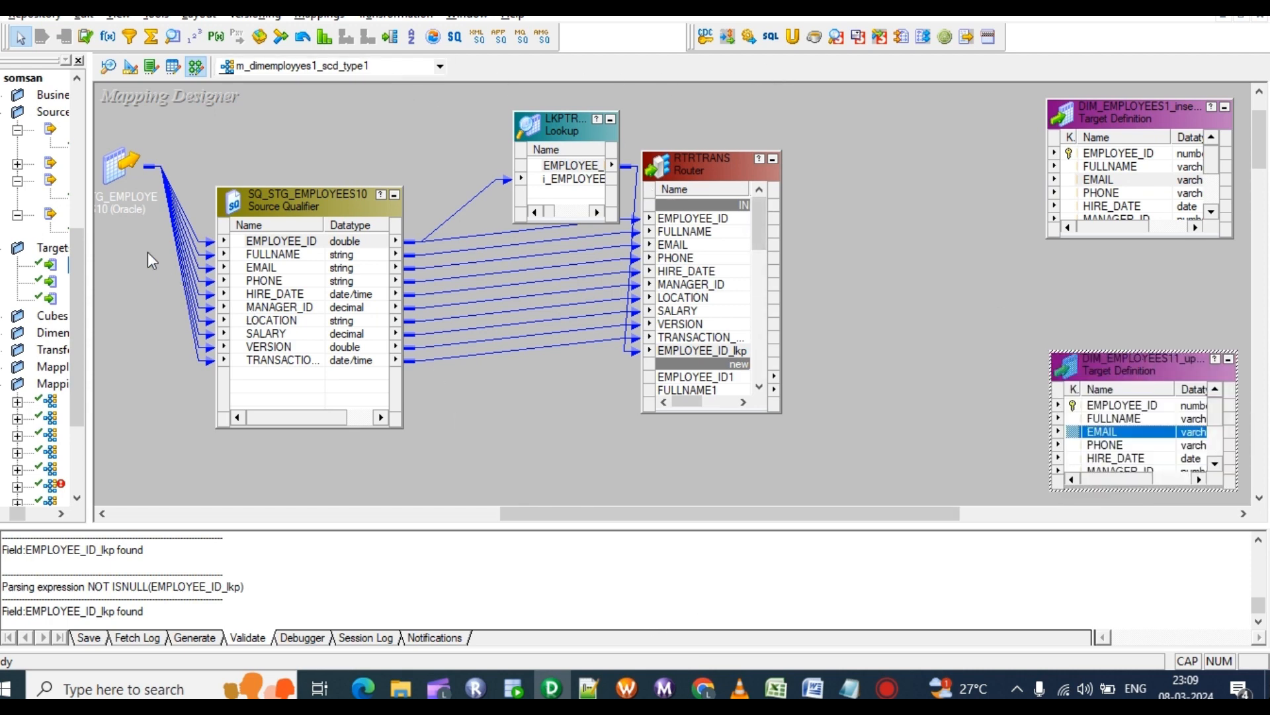
left_click(89, 40)
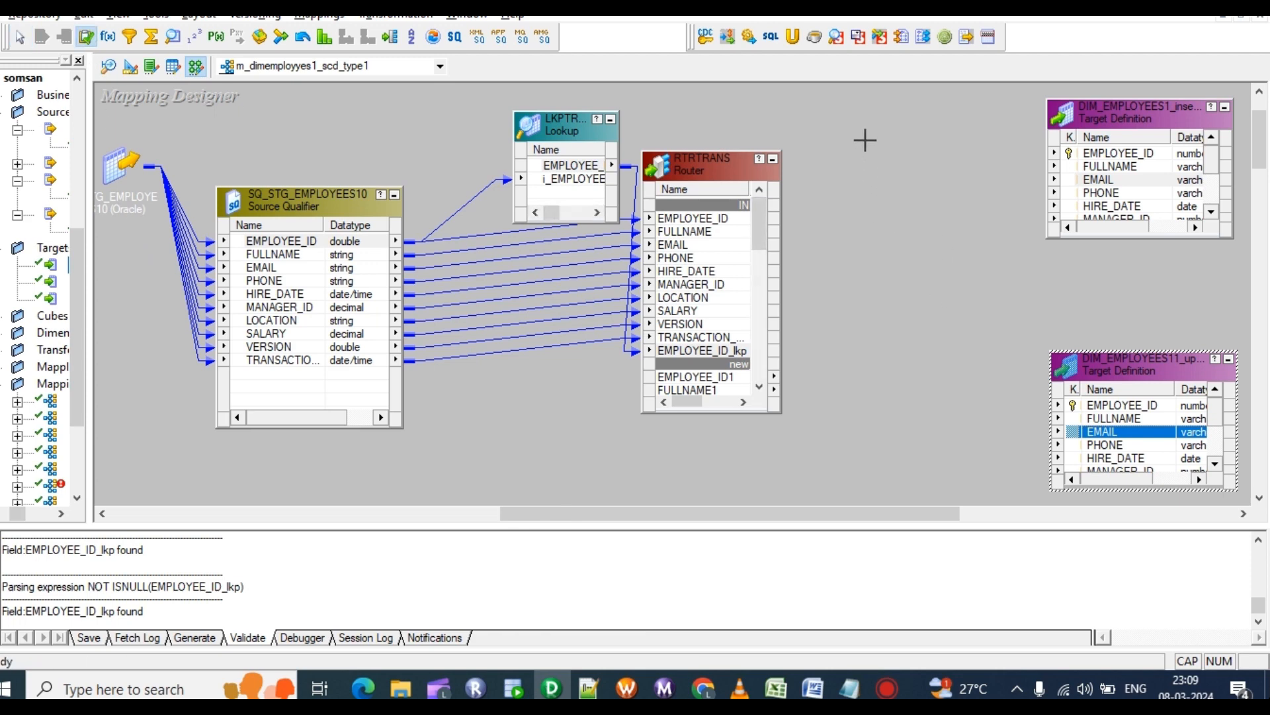
mouse_move(863, 137)
left_mouse_down()
mouse_move(964, 284)
mouse_move(982, 252)
left_mouse_up()
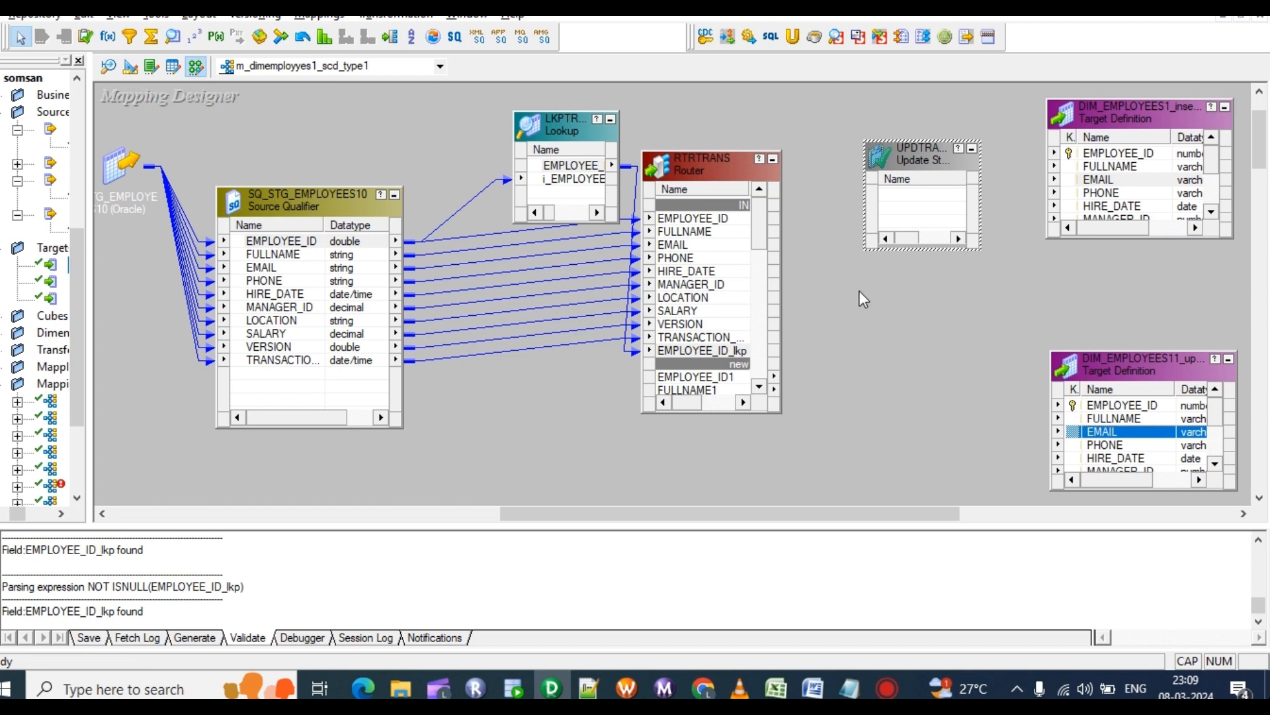
left_click_drag(859, 291, 995, 410)
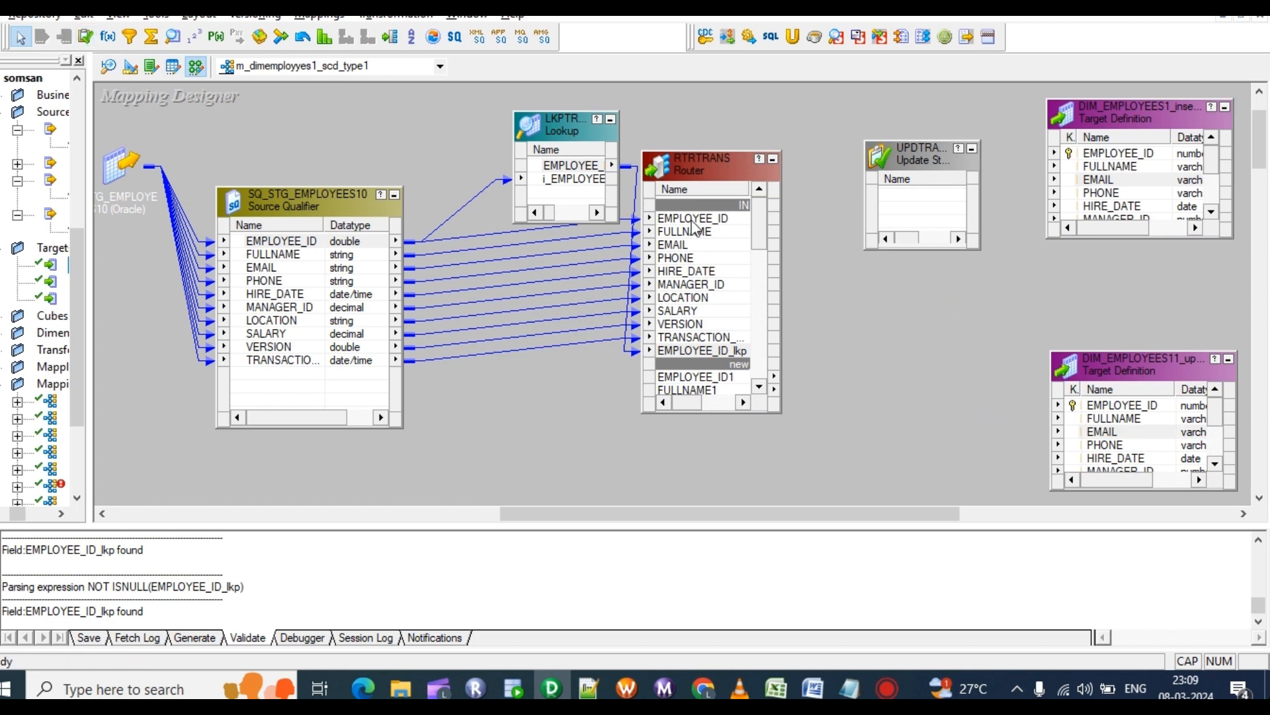
left_click(85, 36)
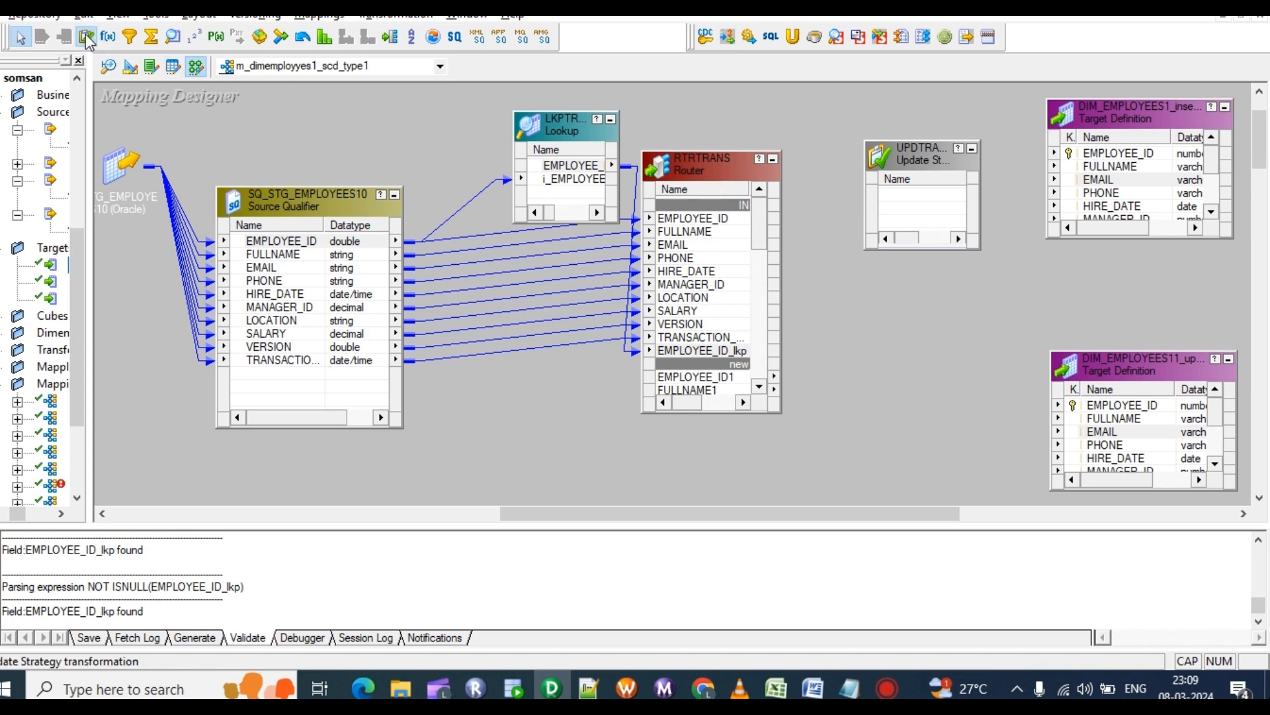
left_click_drag(865, 278, 1000, 420)
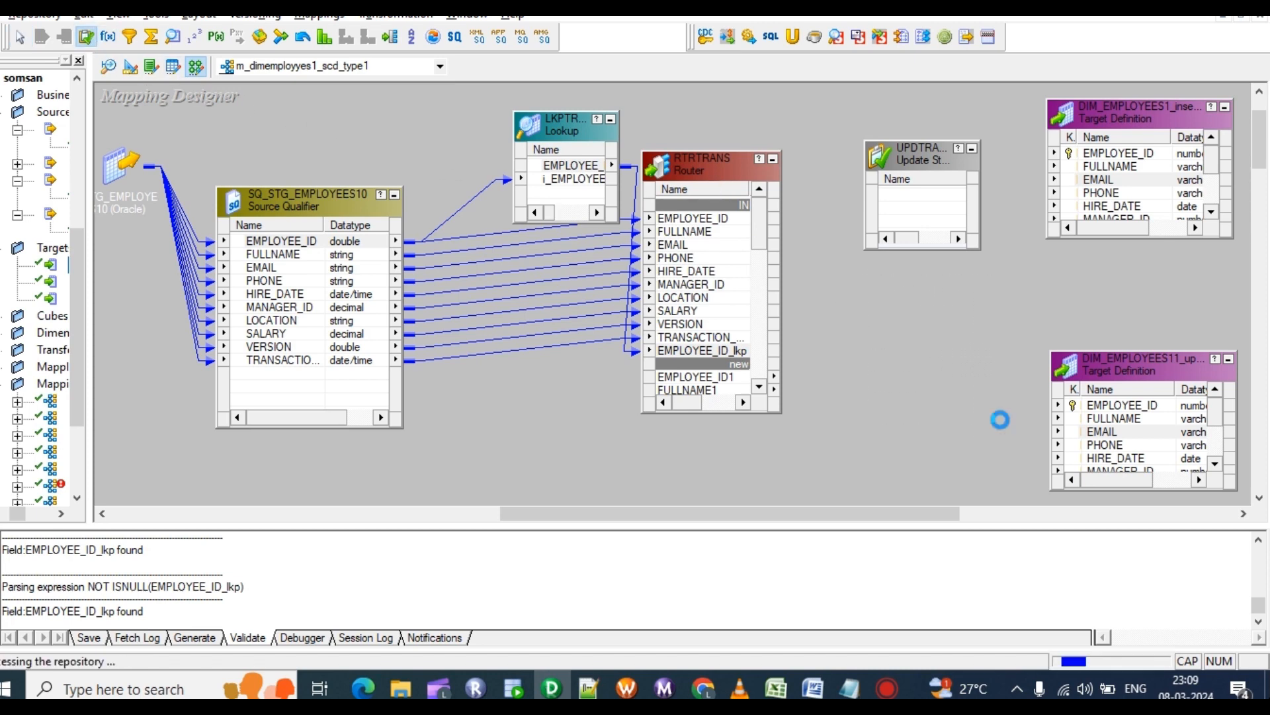
double_click(942, 211)
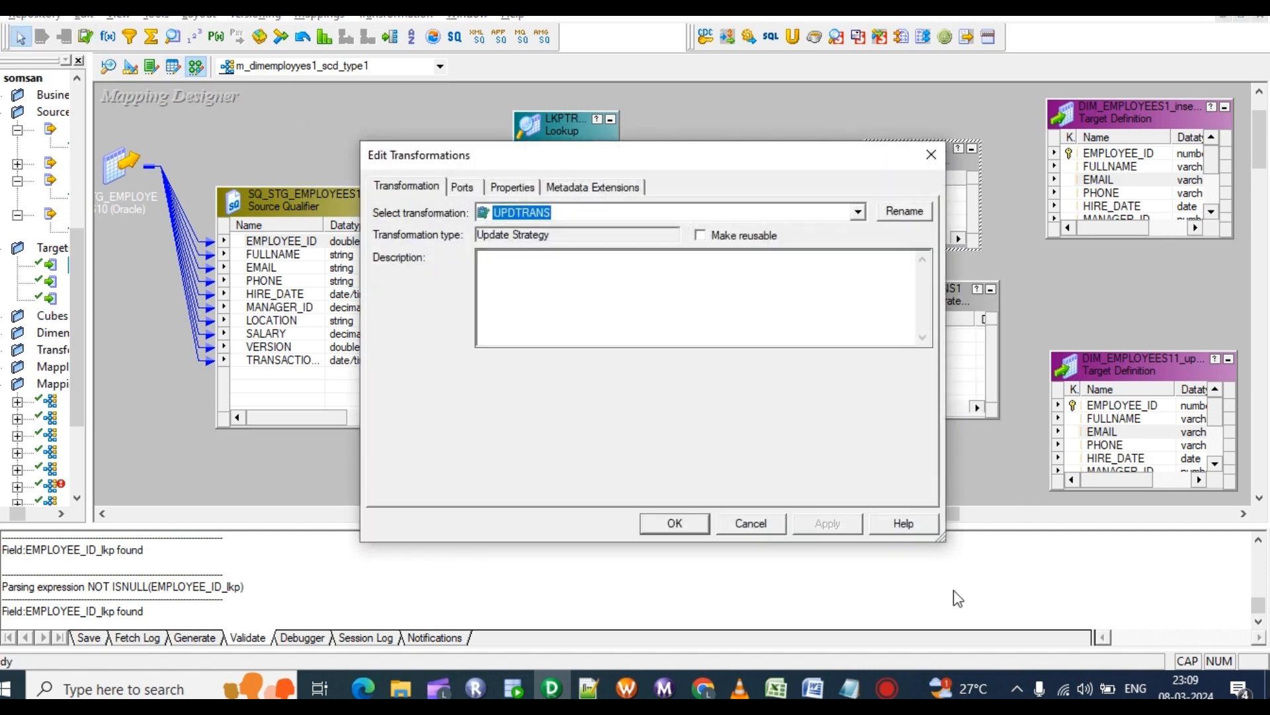
left_click(533, 189)
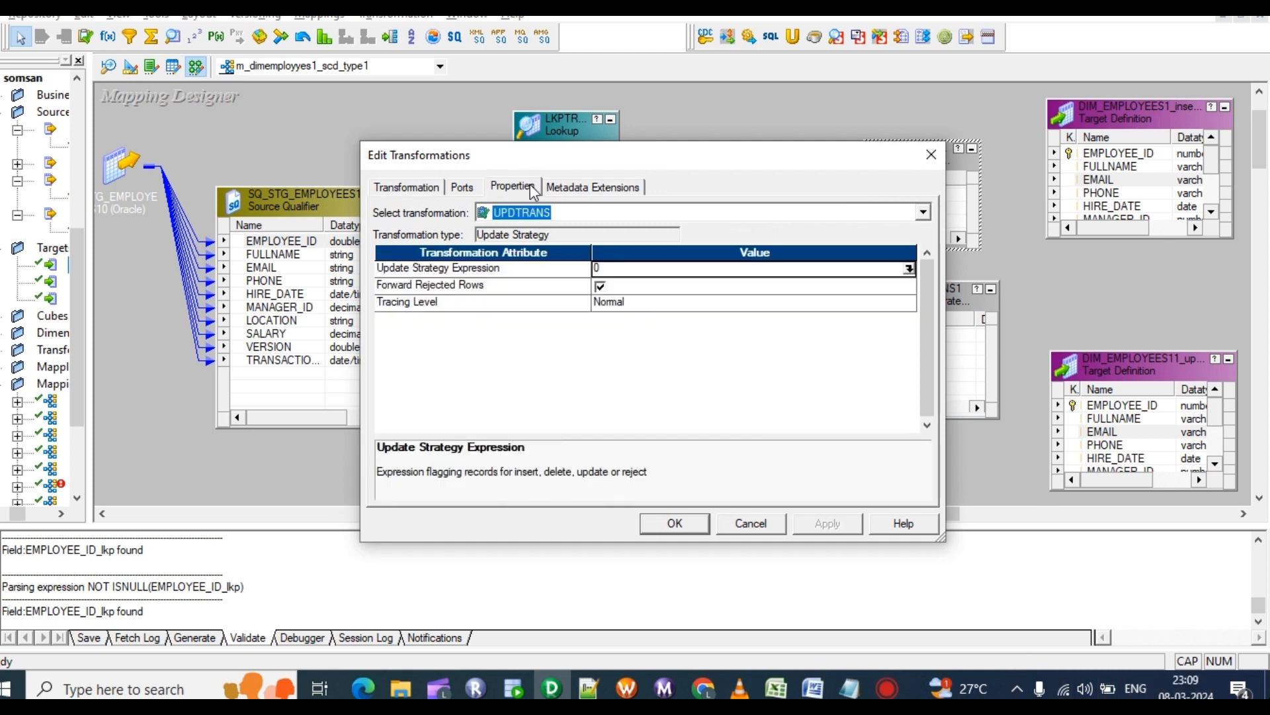
left_click(462, 187)
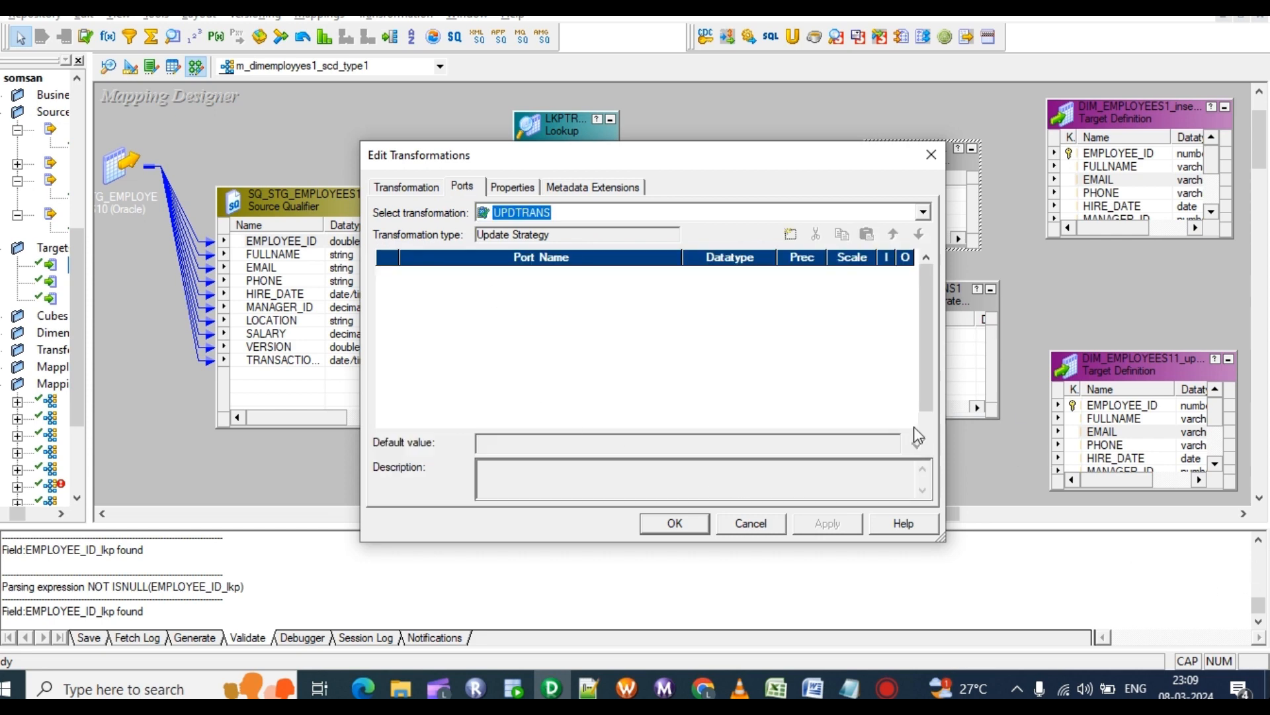
double_click(791, 234)
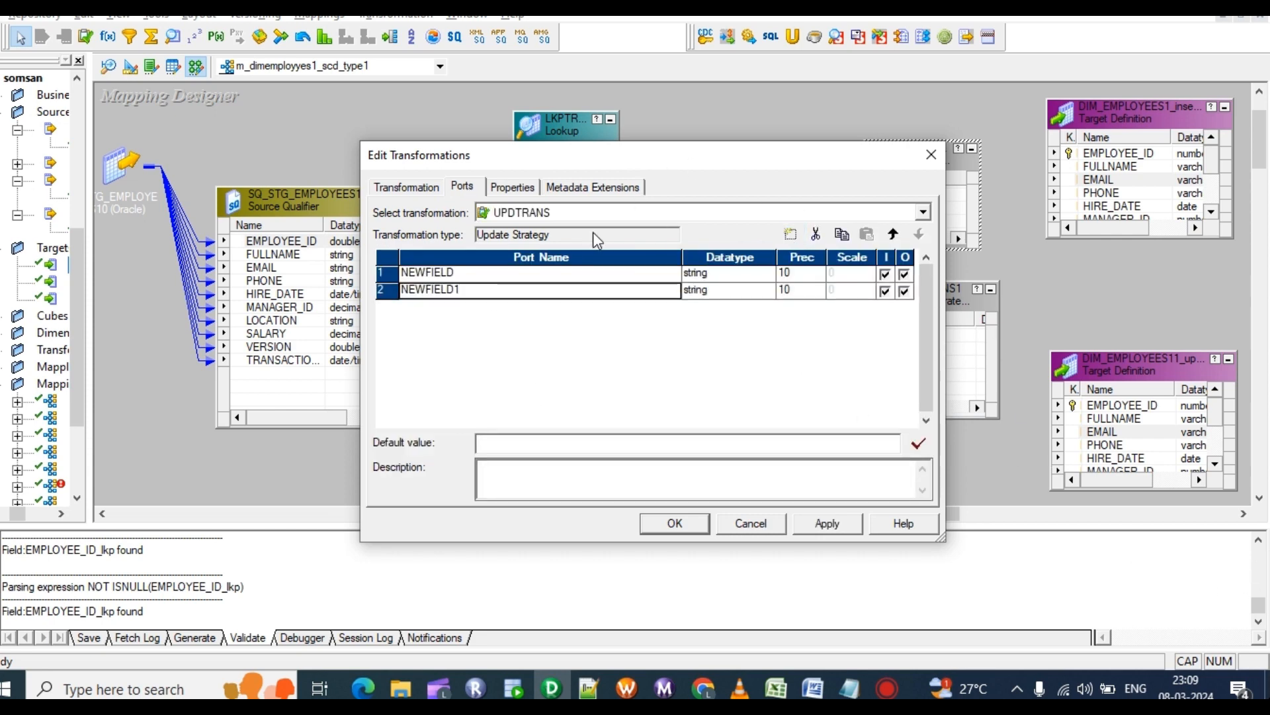
left_click(466, 276)
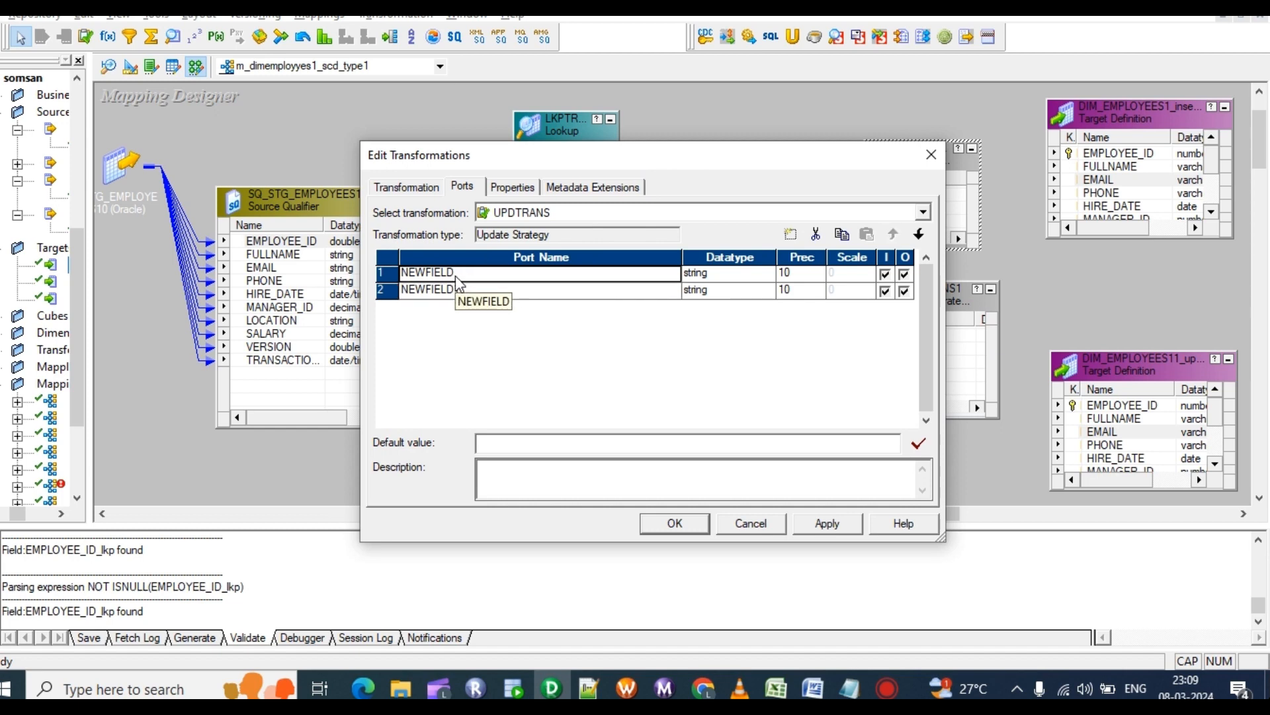
left_click(429, 188)
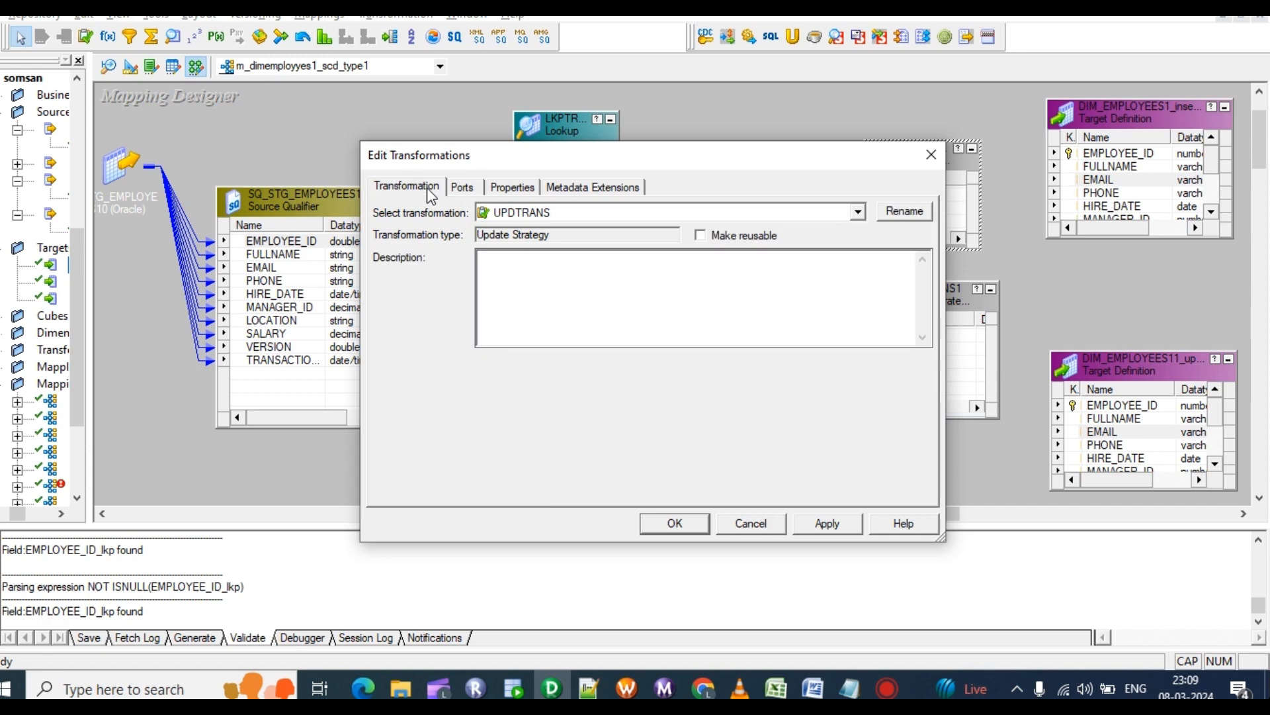
left_click(474, 188)
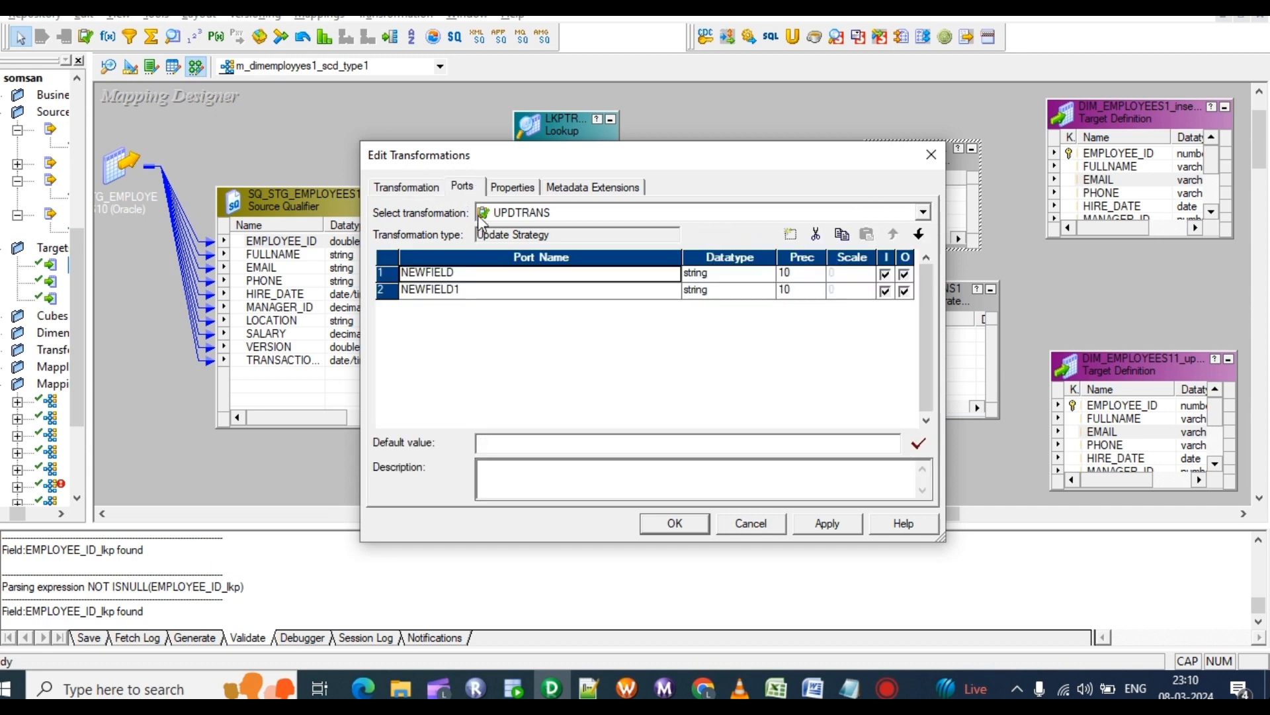
left_click(933, 155)
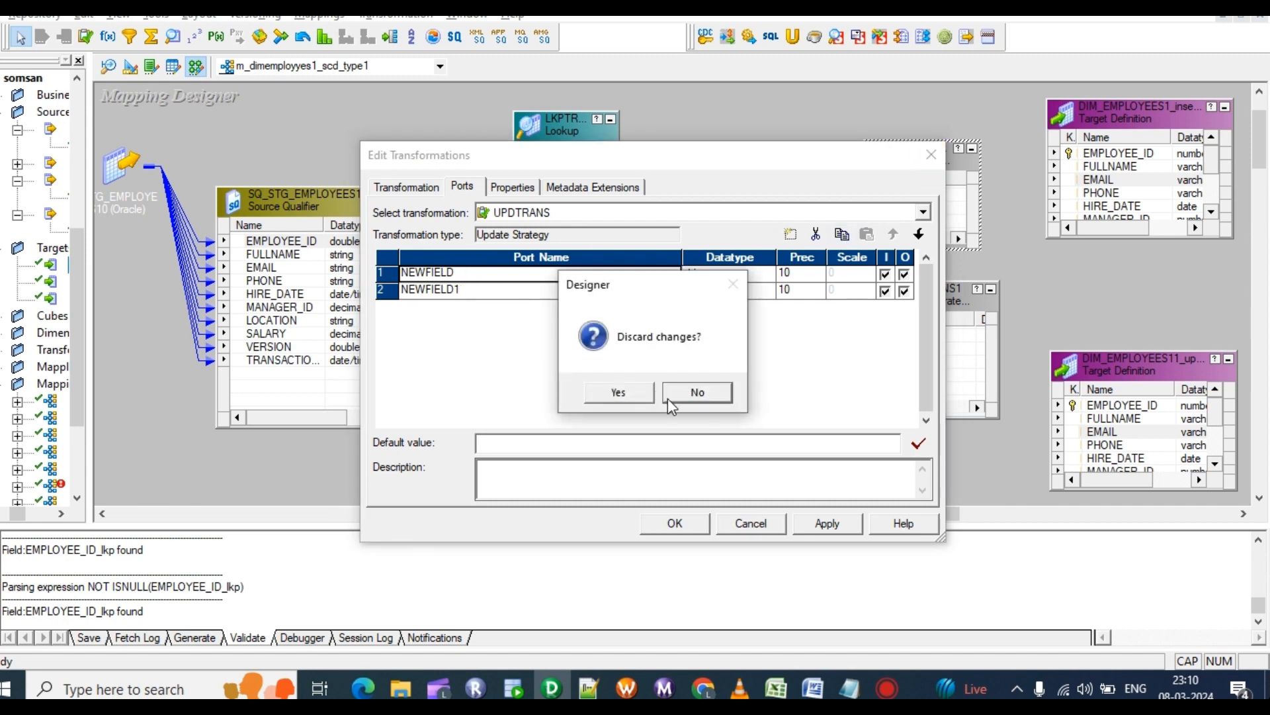
left_click(612, 396)
Move the Lookup transformation above the Source Qualifier and widen the Router so its Datatype column shows.
left_click(703, 350)
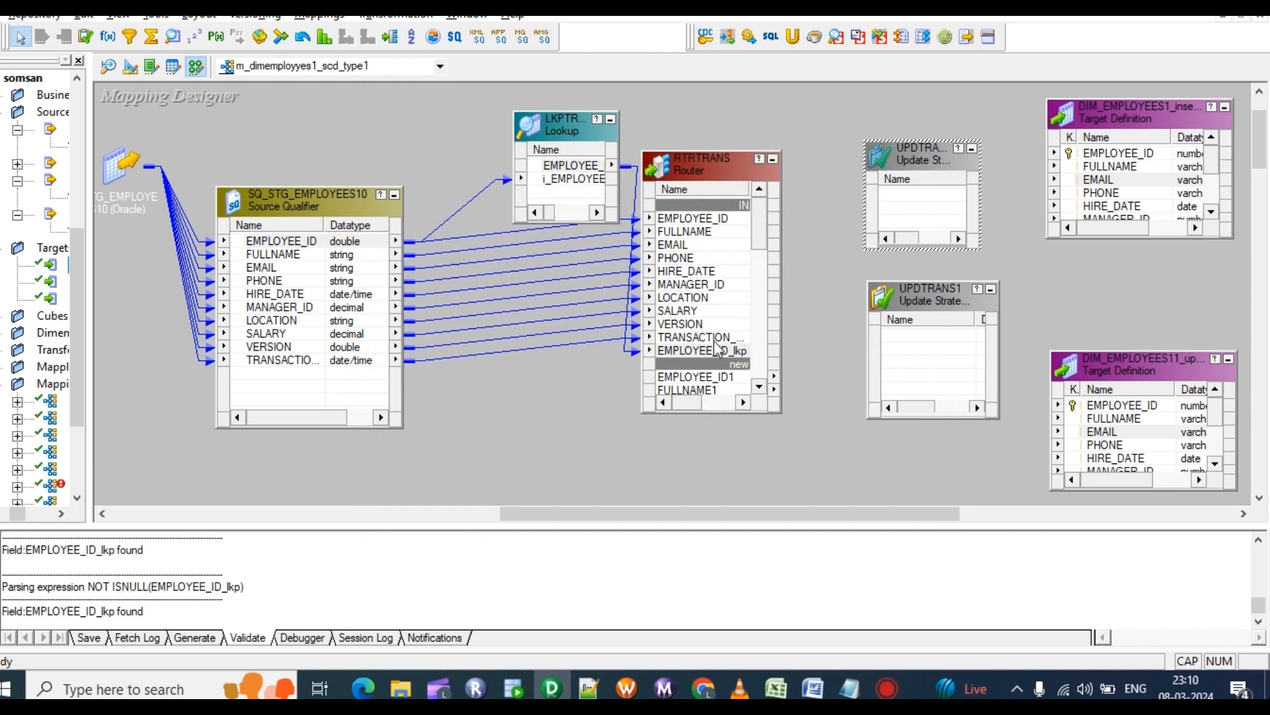
scroll(711, 305, "down", 2)
left_click_drag(561, 130, 288, 95)
scroll(830, 262, "down", 2)
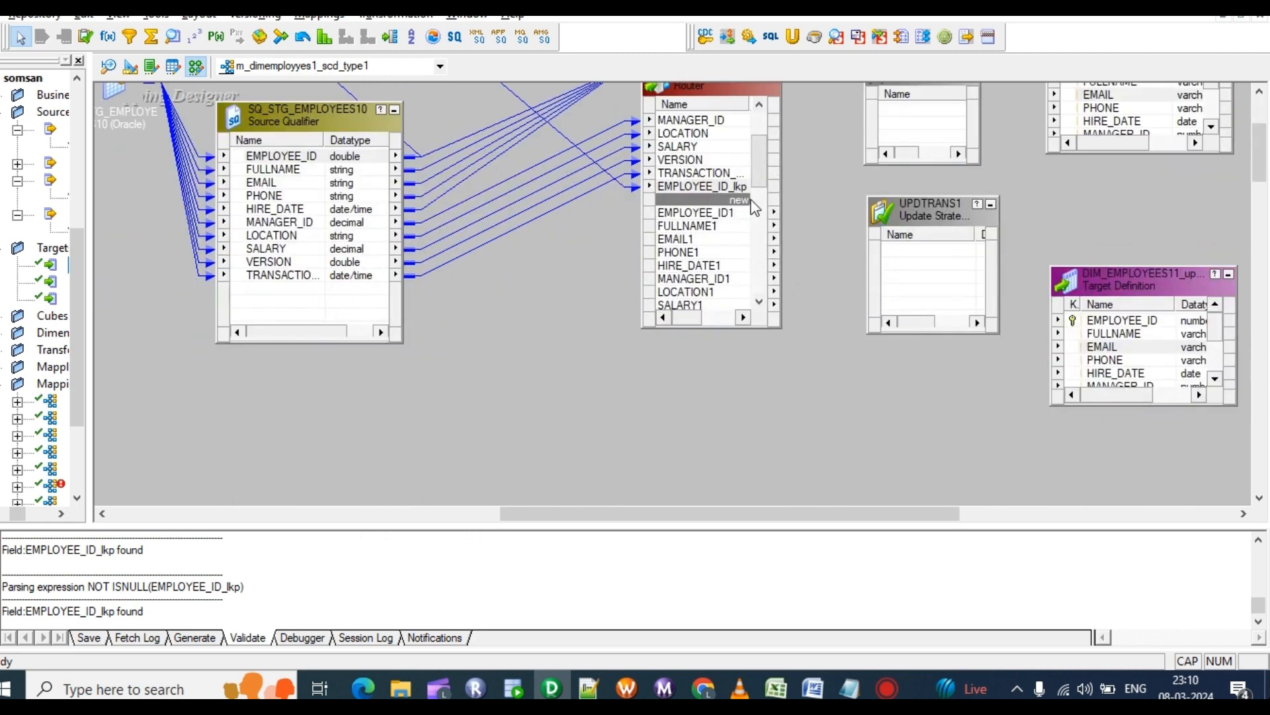
left_click(704, 189)
scroll(700, 183, "up", 1)
scroll(738, 195, "up", 1)
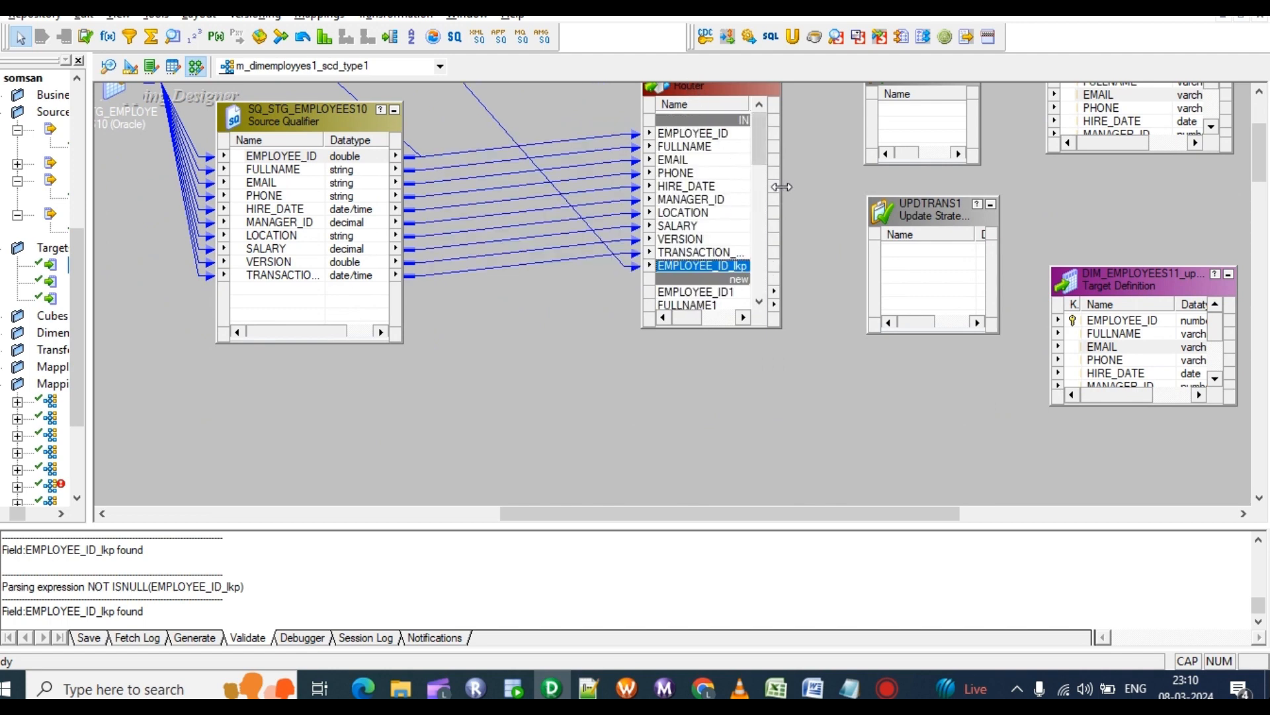
left_click_drag(780, 191, 839, 189)
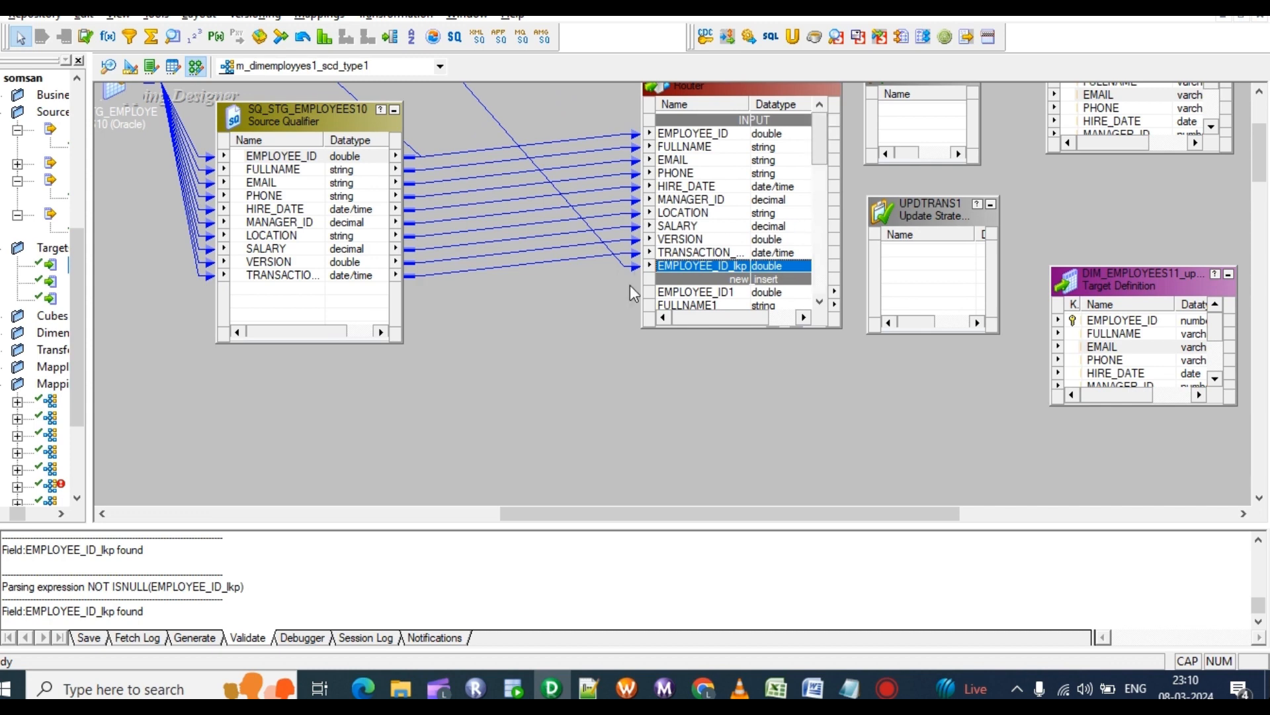
Make the Router box taller and move it up and slightly away from the Update Strategy transformations.
scroll(745, 225, "down", 3)
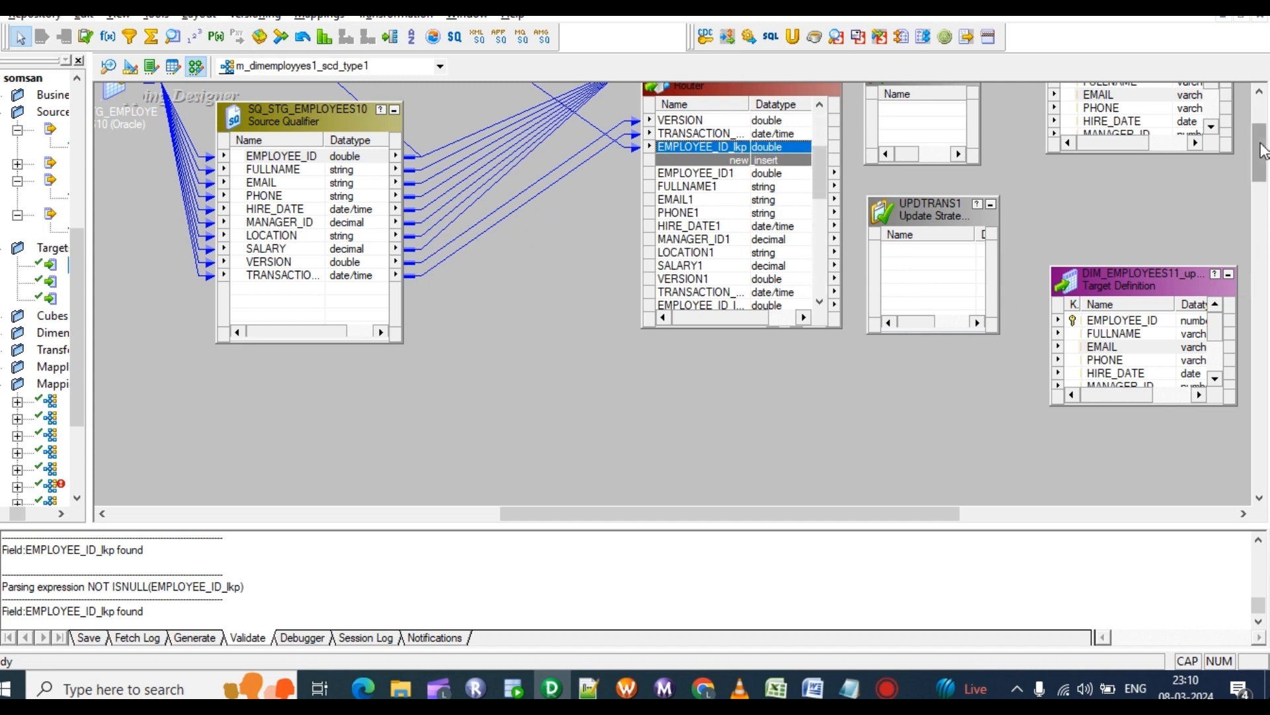
scroll(1259, 153, "up", 3)
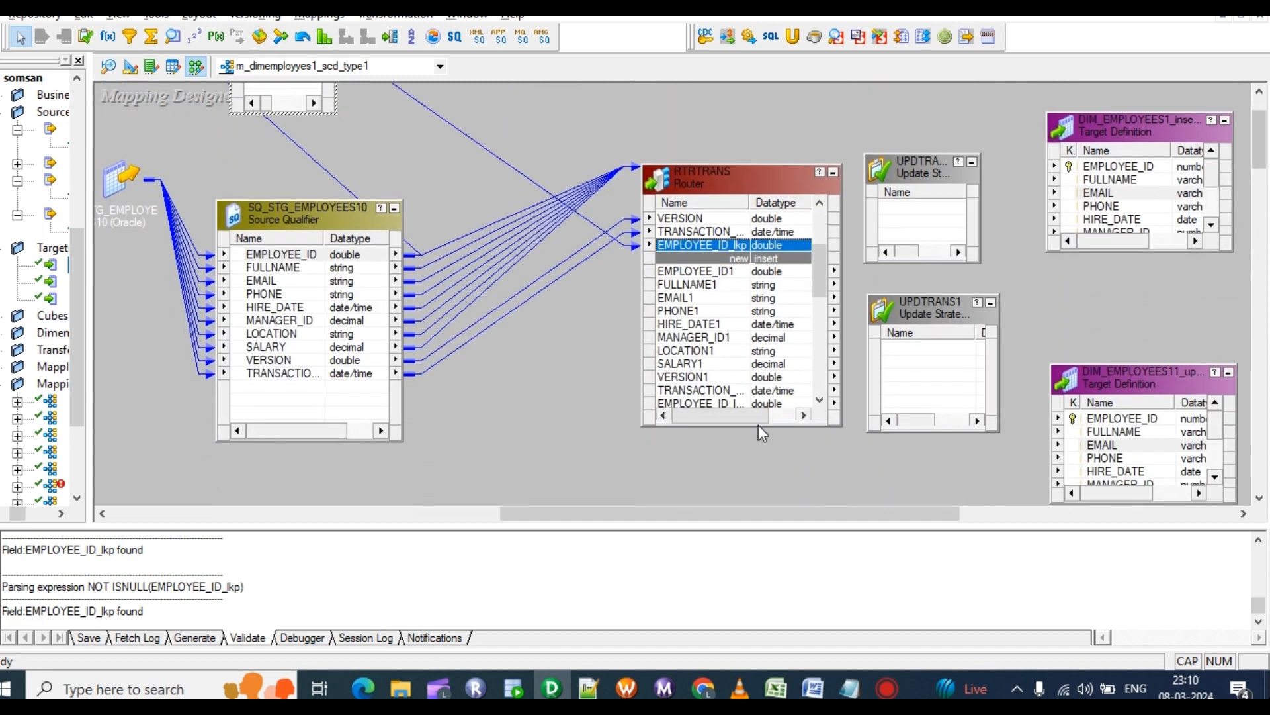
left_click_drag(760, 430, 765, 499)
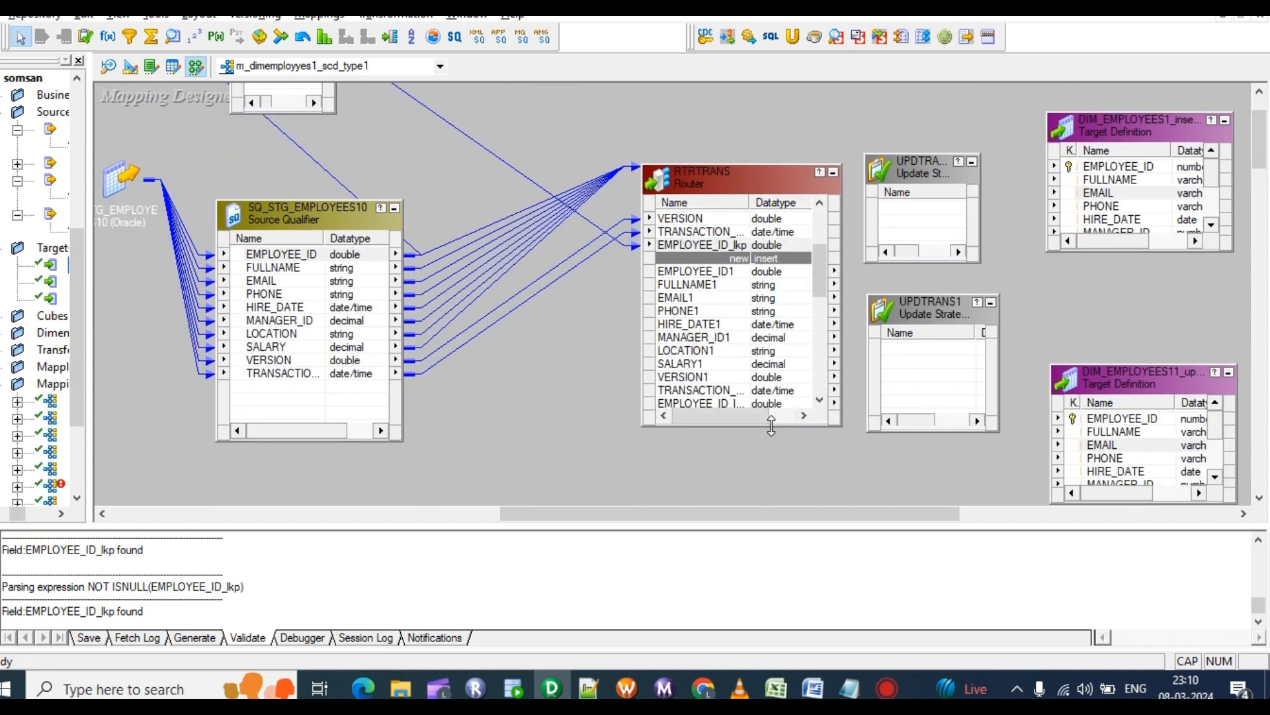
left_click_drag(768, 422, 768, 489)
left_click_drag(752, 177, 703, 108)
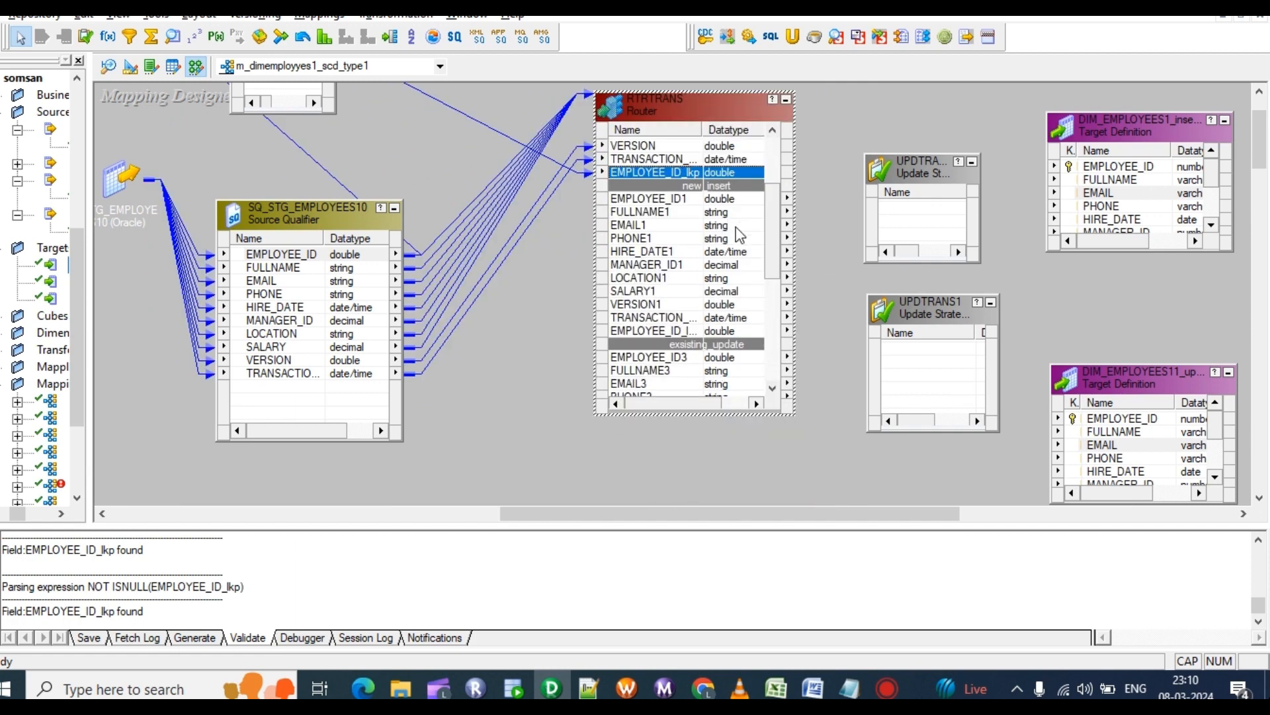
Link the Router's new_insert ports from EMPLOYEE_ID1 through TRANSACTION_DATE1 to the upper Update Strategy, UPDTRANS.
left_click(632, 200)
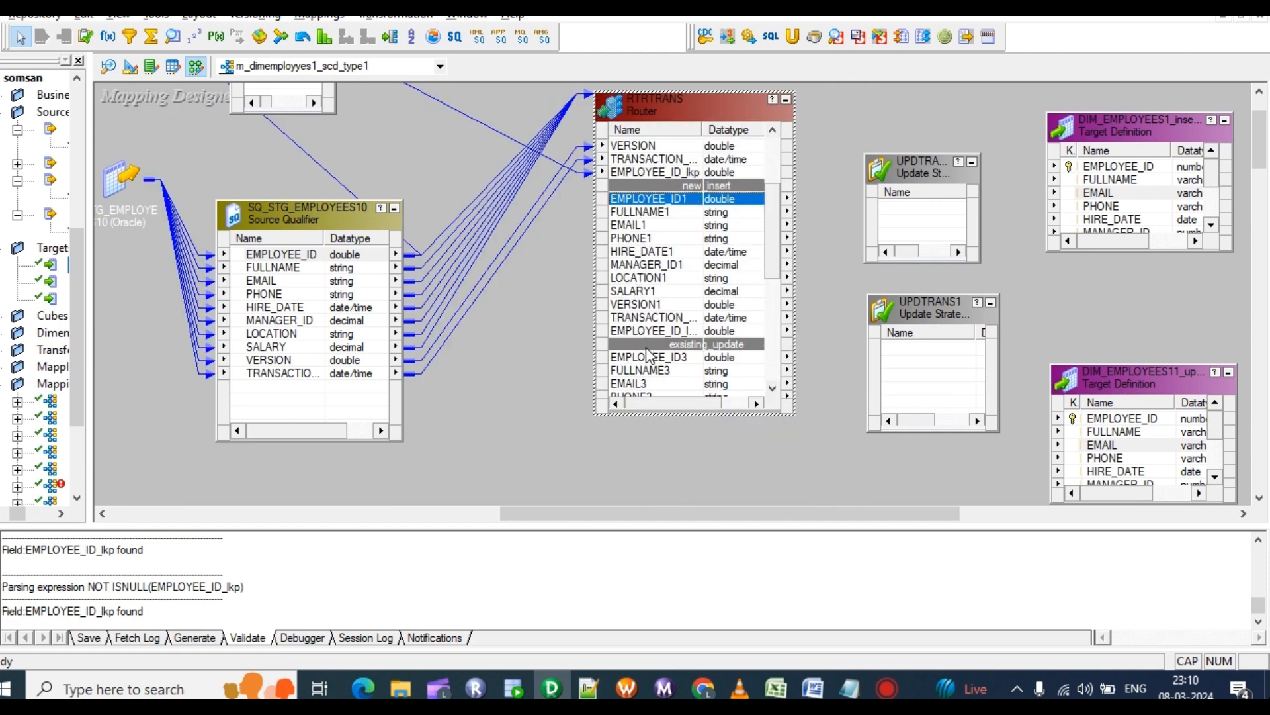
left_click(650, 319, "shift")
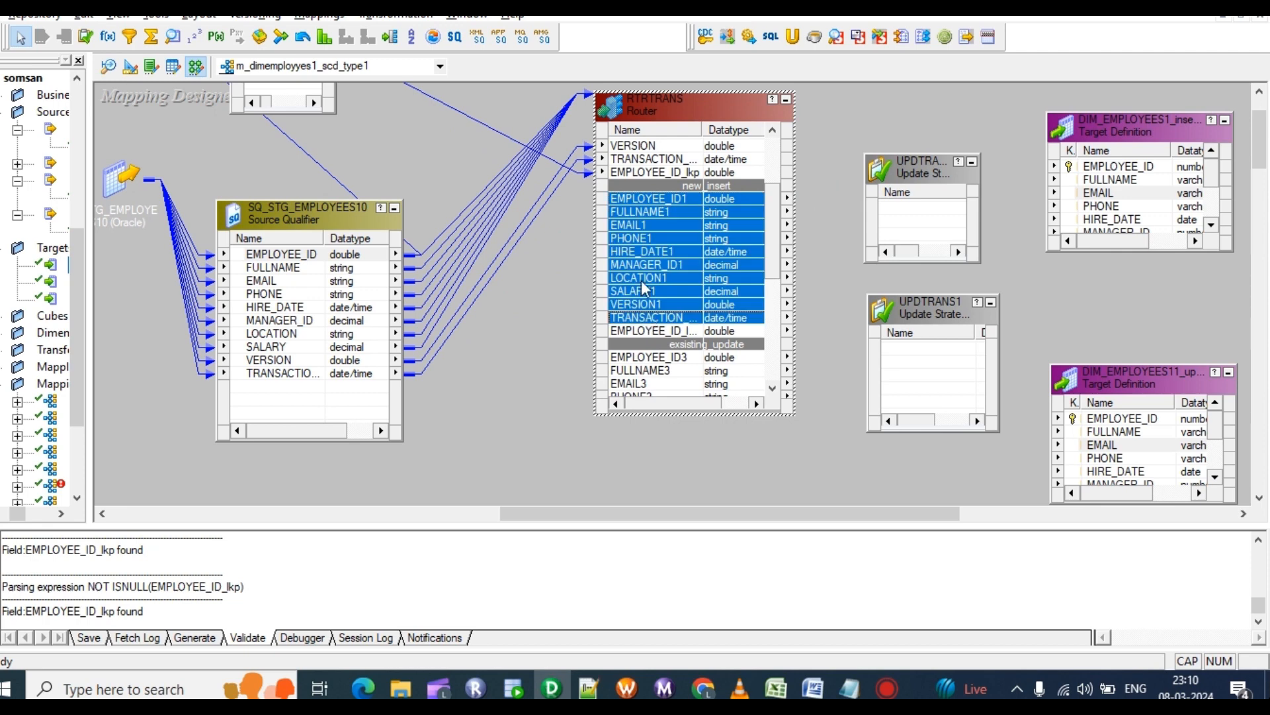
left_click_drag(657, 206, 841, 194)
left_click_drag(907, 217, 907, 218)
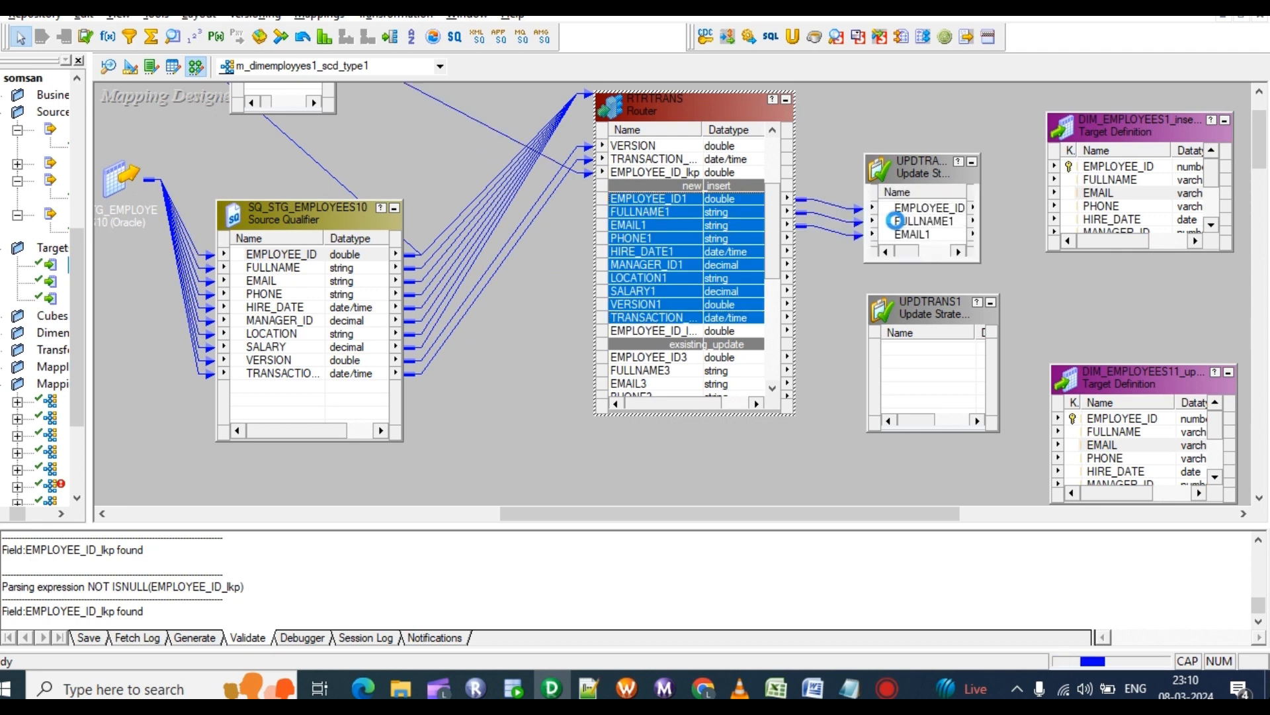
Link the Router's exsisting_update ports from EMPLOYEE_ID3 through TRANSACTION_DATE3 to the lower Update Strategy, UPDTRANS1.
scroll(662, 284, "down", 3)
left_click(657, 243)
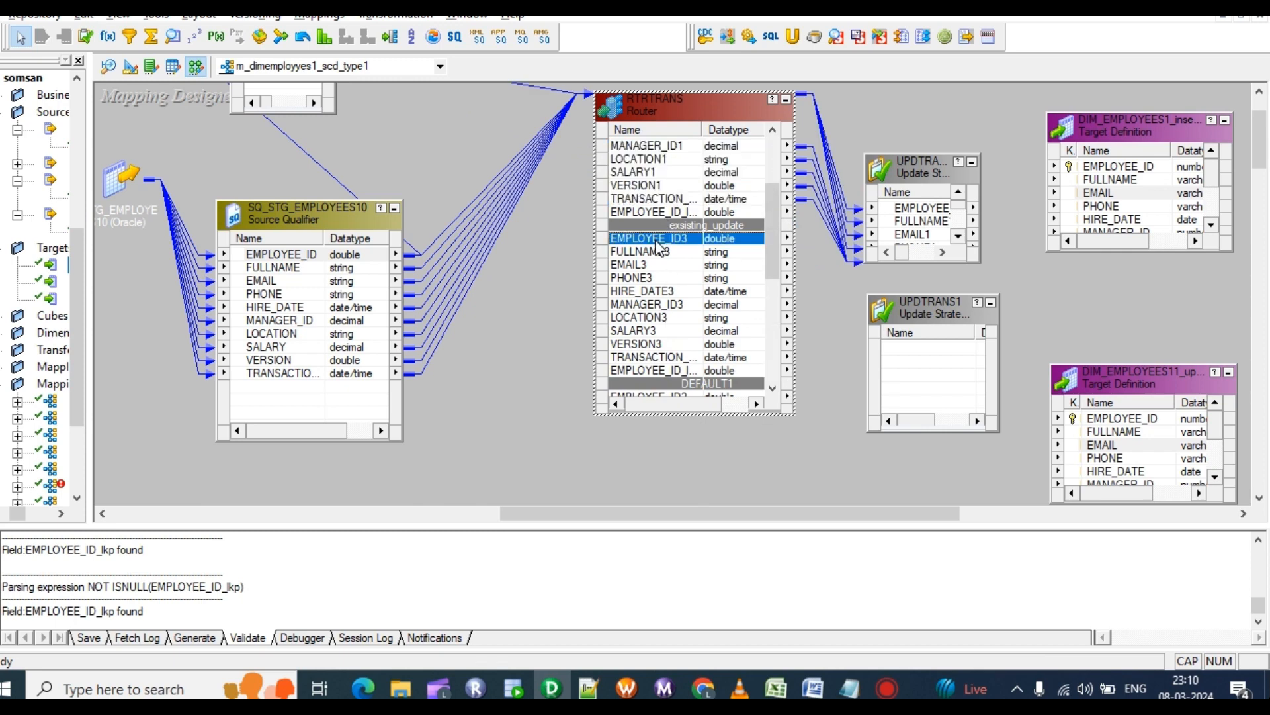
left_click(650, 358, "shift")
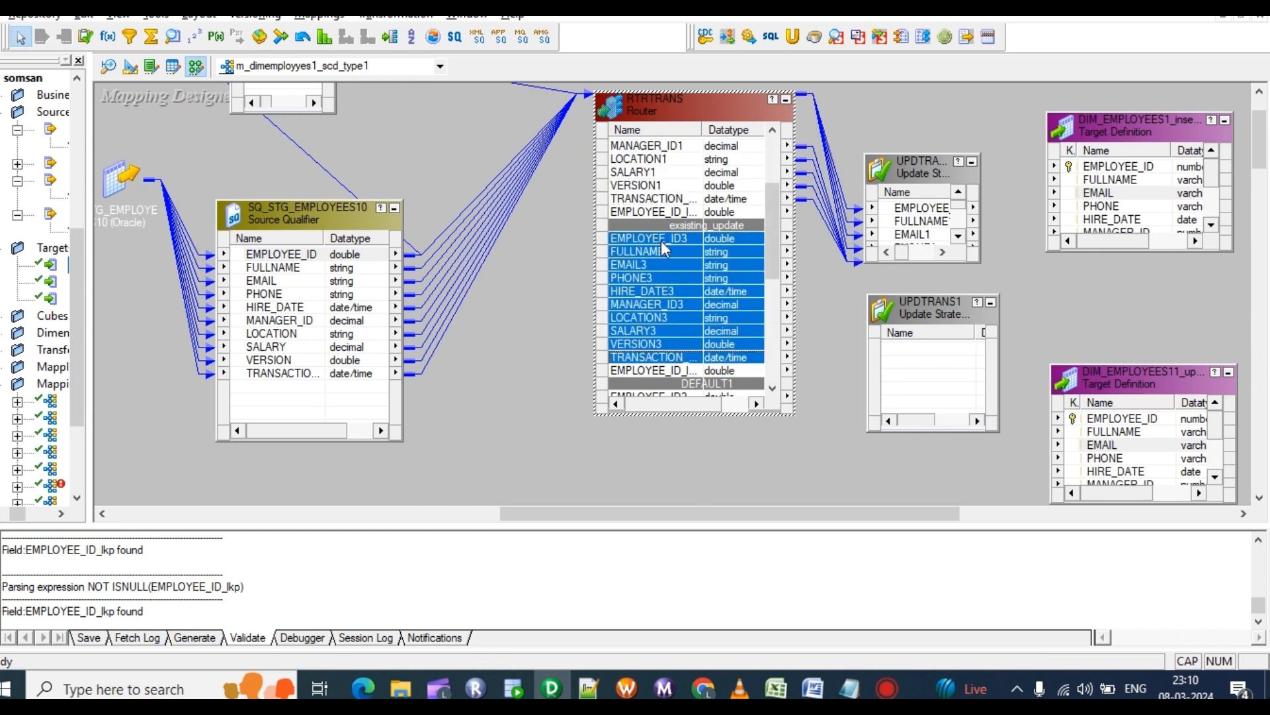
left_click_drag(664, 249, 940, 370)
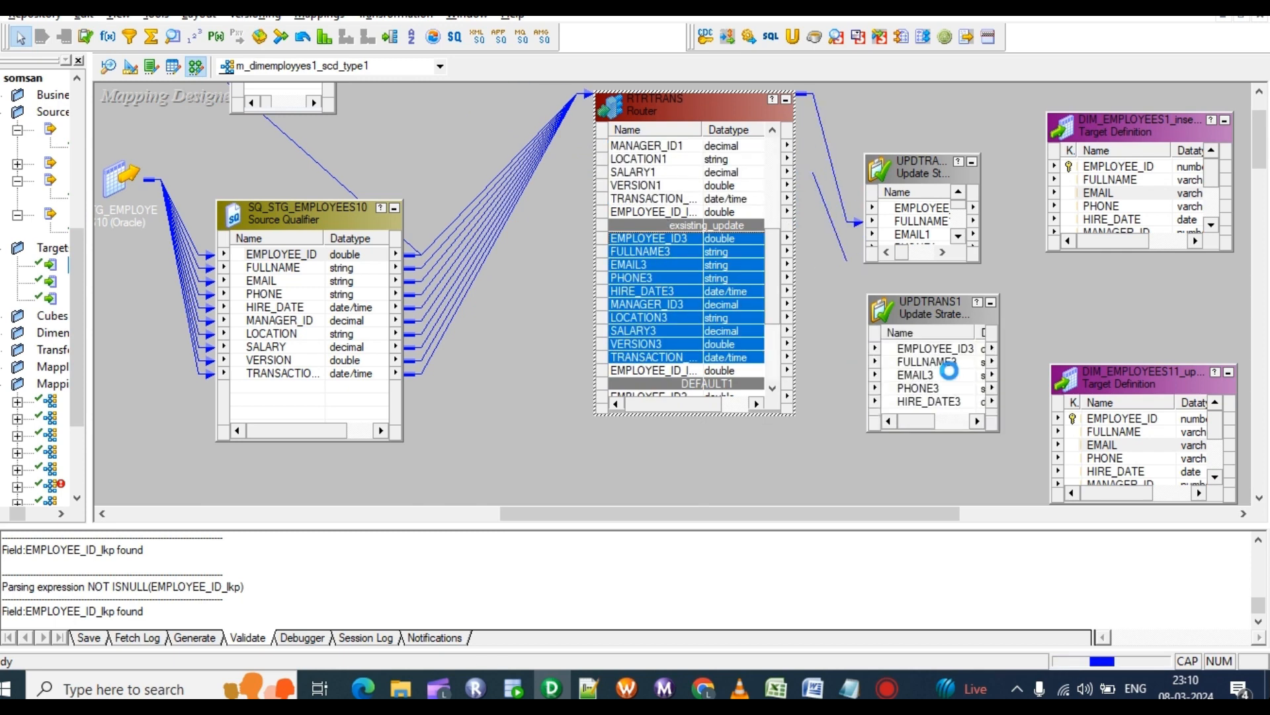
Set the update strategy expression of UPDTRANS to DD_INSERT, validate it, and save the transformation settings.
double_click(881, 205)
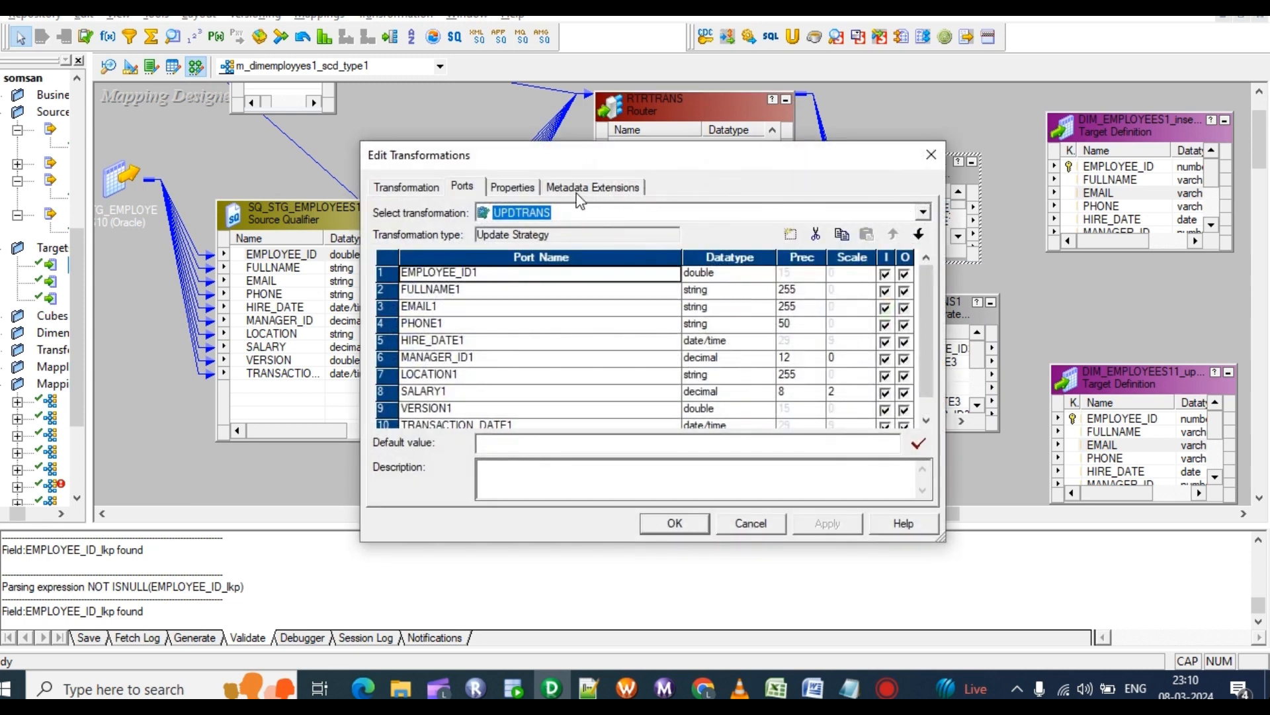
left_click(513, 188)
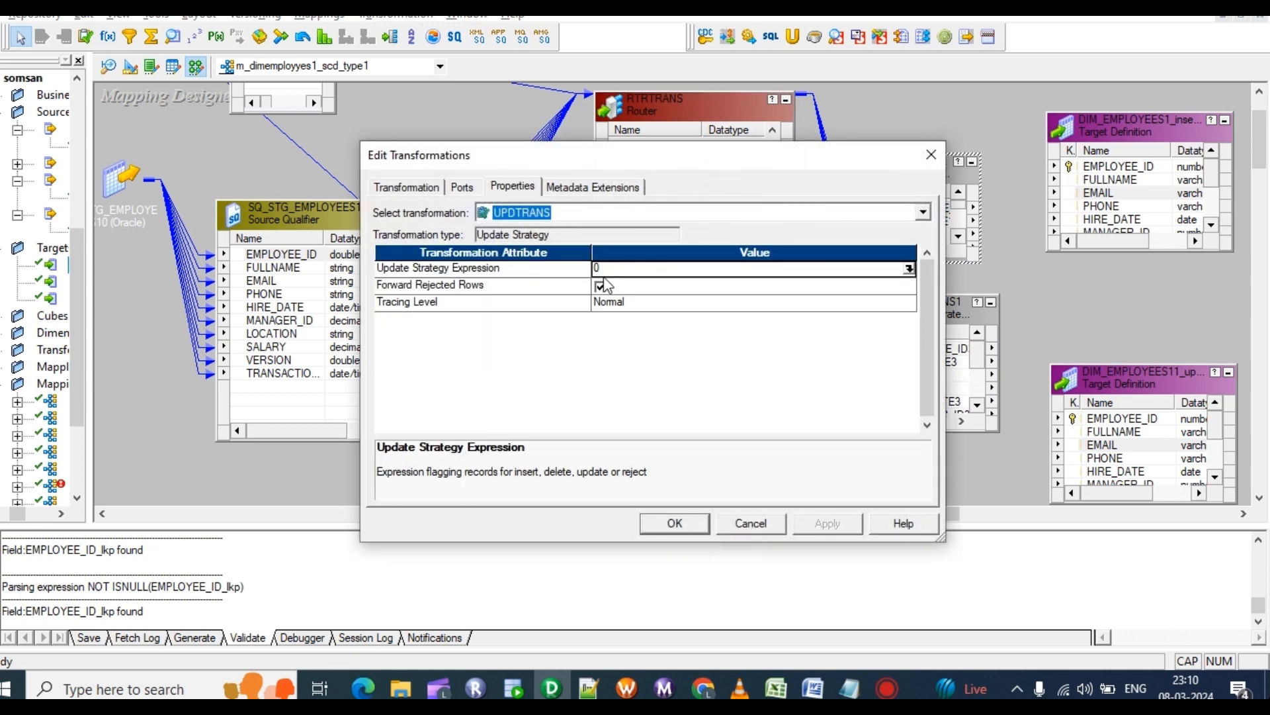
left_click(909, 268)
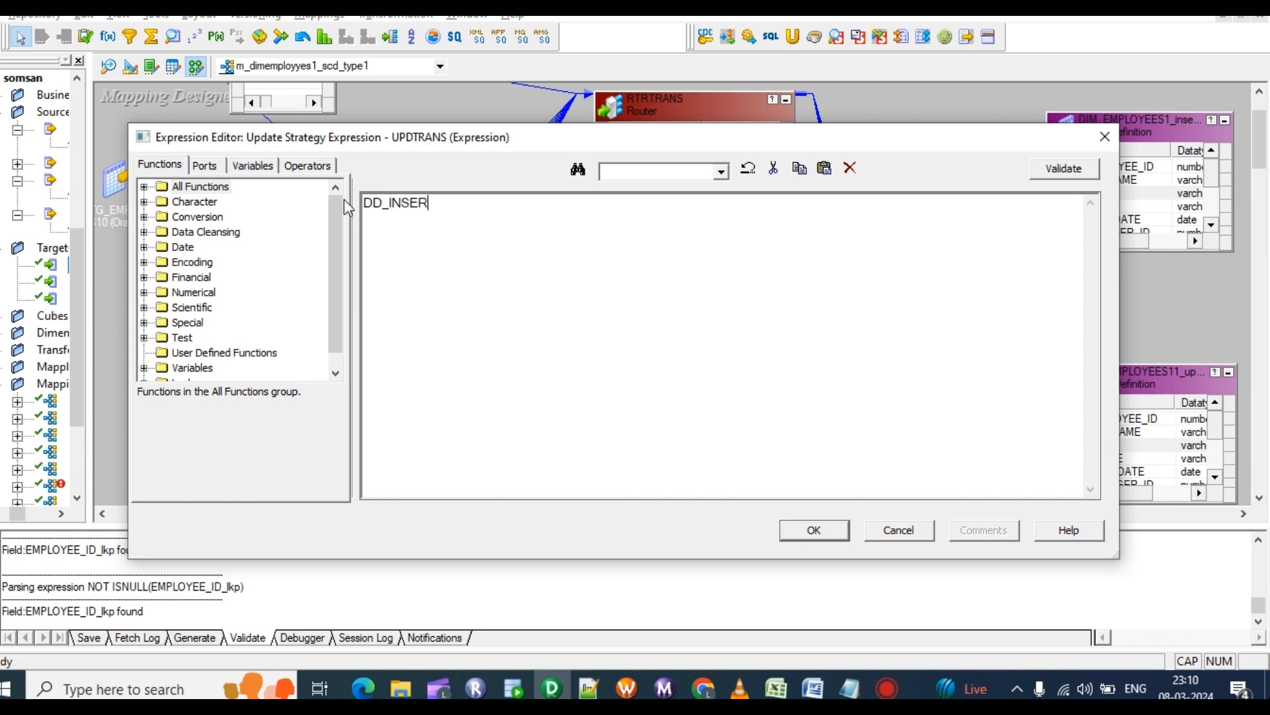
left_click(1067, 169)
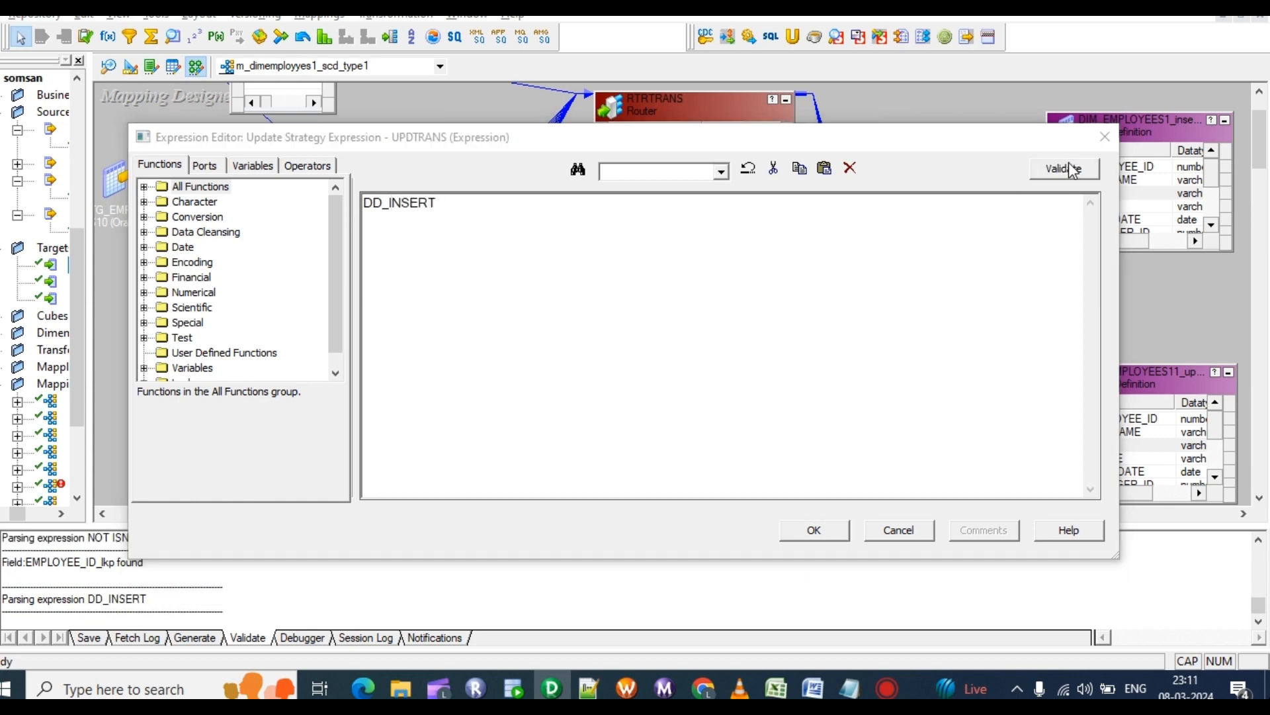
left_click(700, 398)
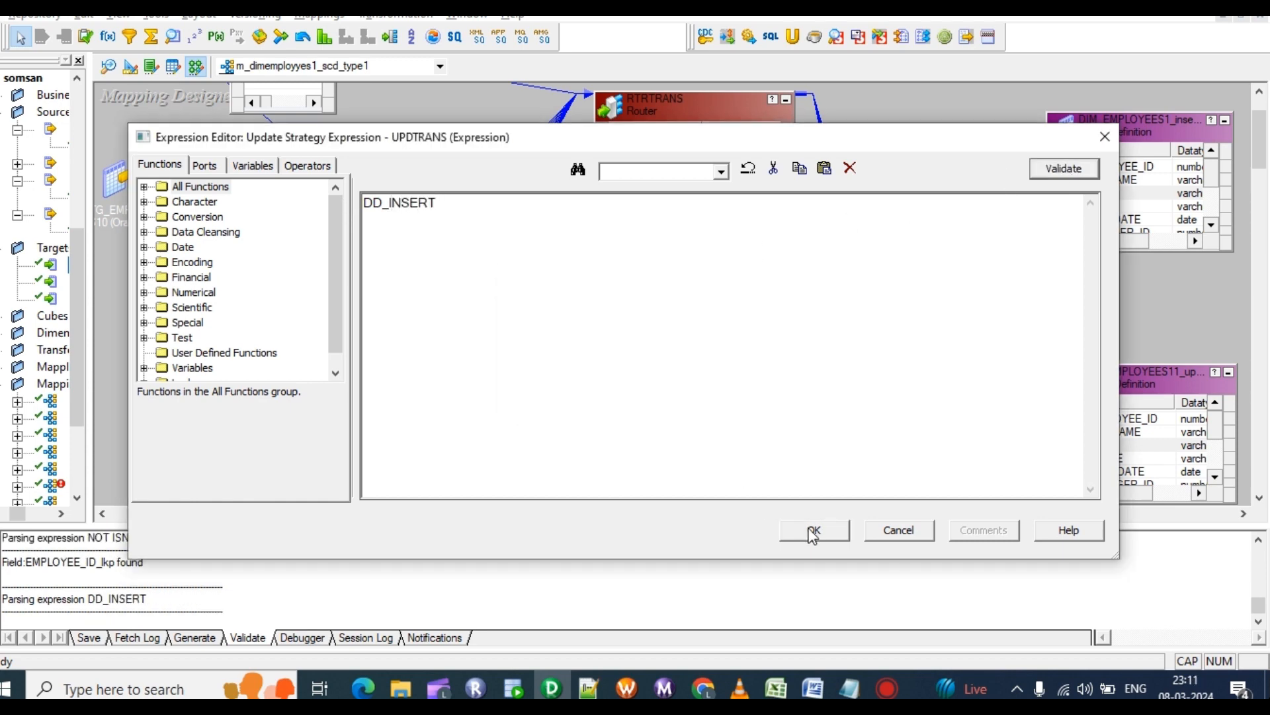
left_click(814, 530)
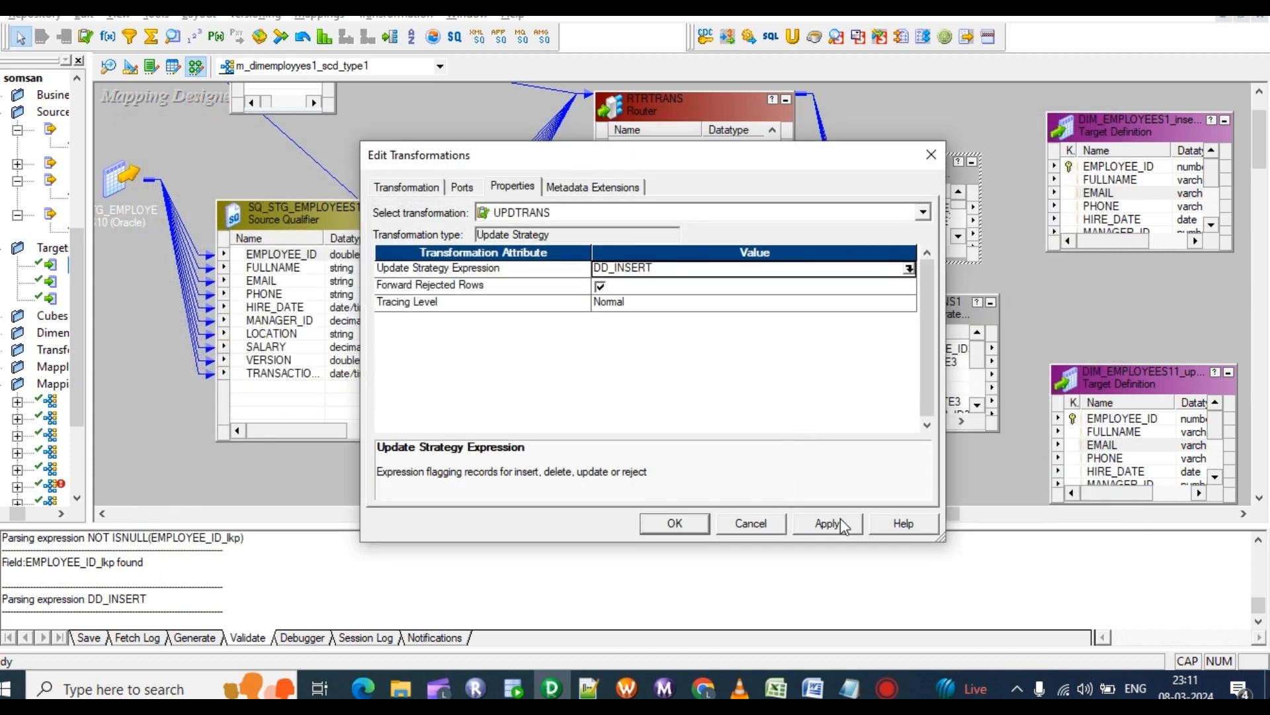
left_click(840, 524)
left_click(688, 522)
Set the update strategy expression of UPDTRANS1 to DD_UPDATE, validate it, and save the transformation settings.
left_click(928, 349)
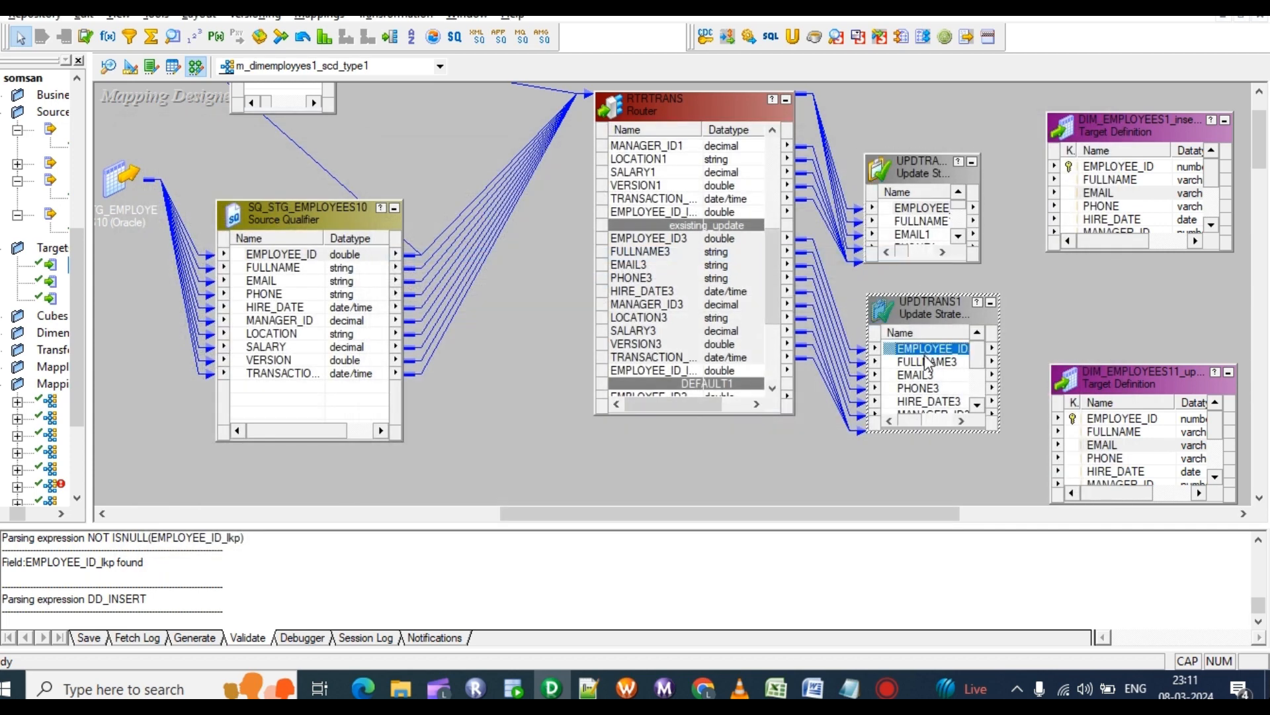
double_click(905, 363)
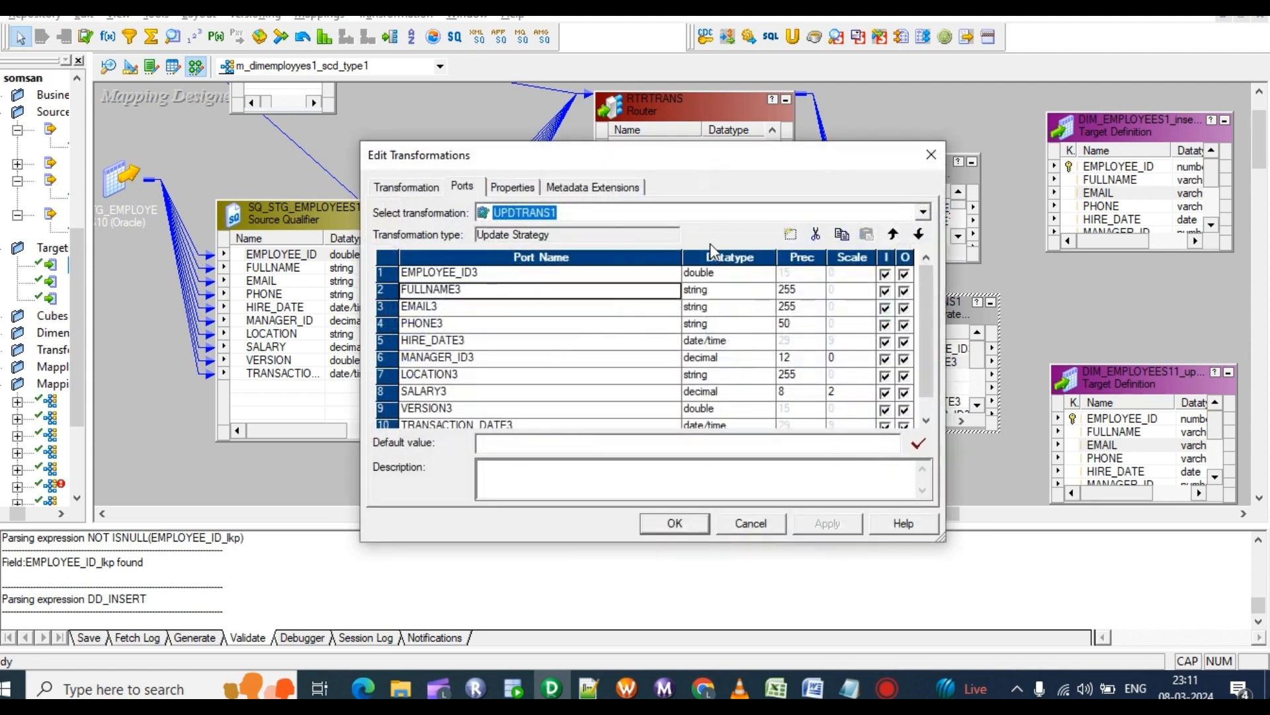
left_click(525, 188)
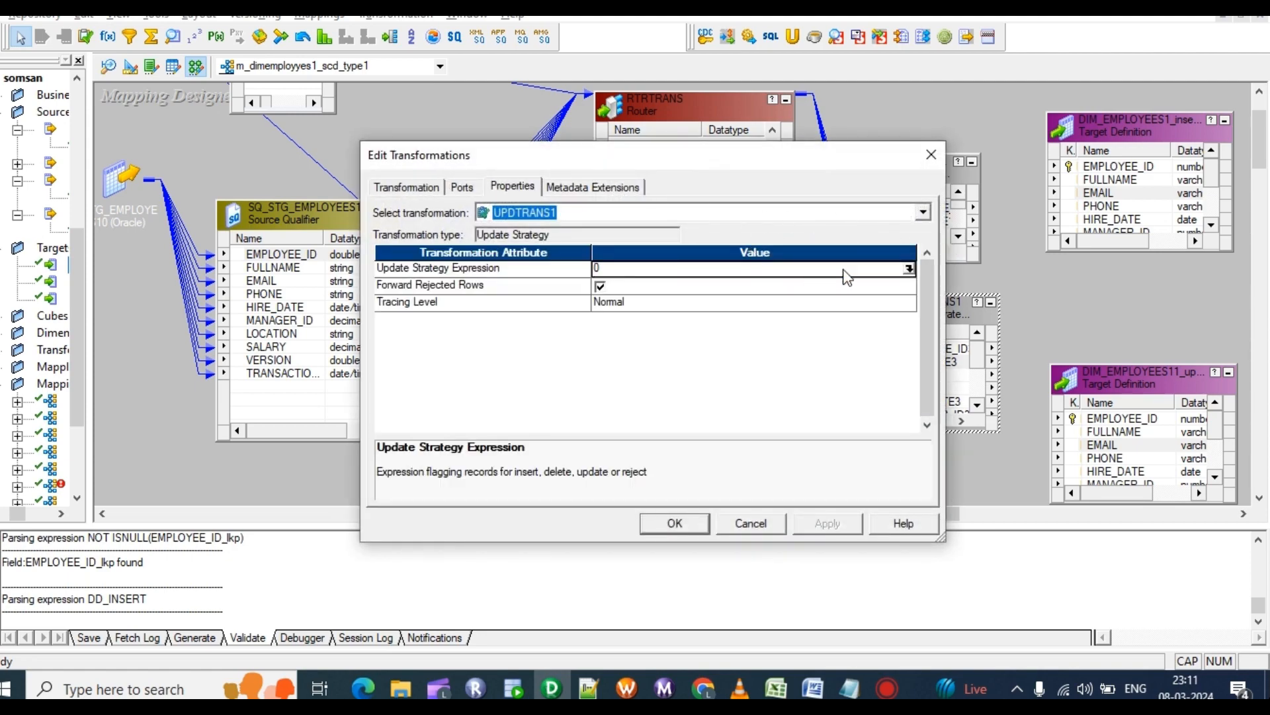
left_click(910, 268)
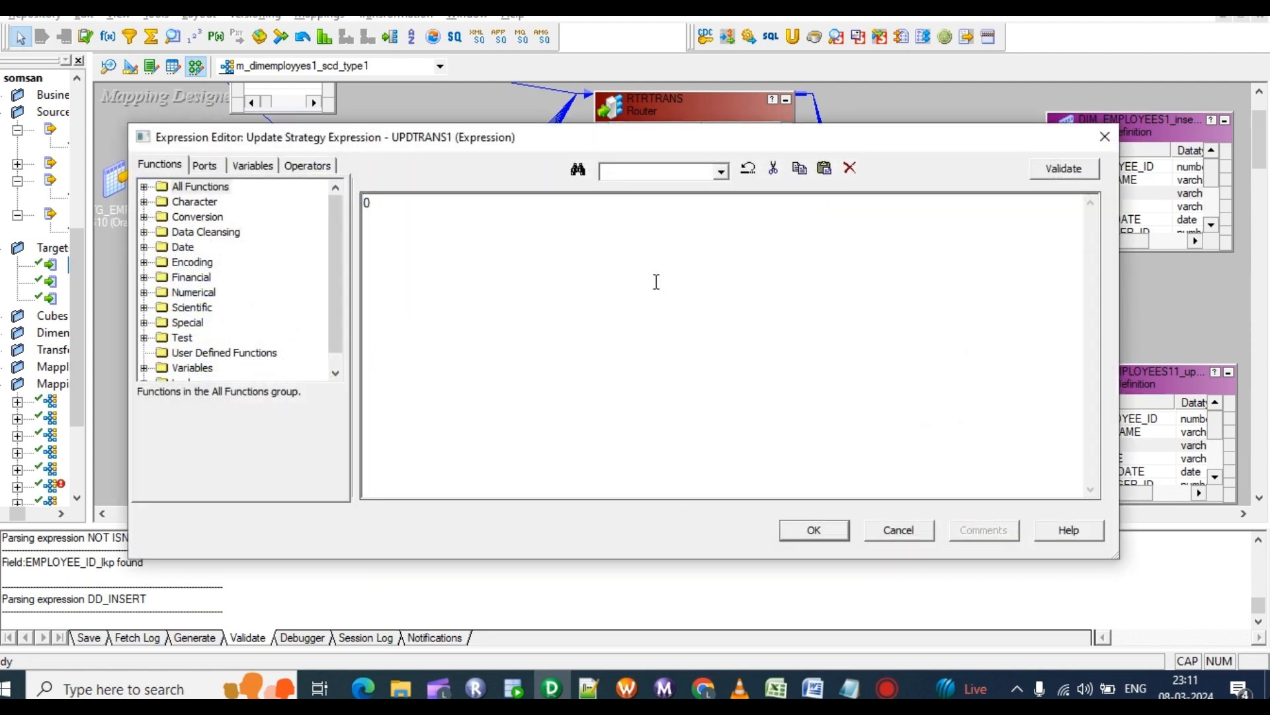
type("DD_UPDATE")
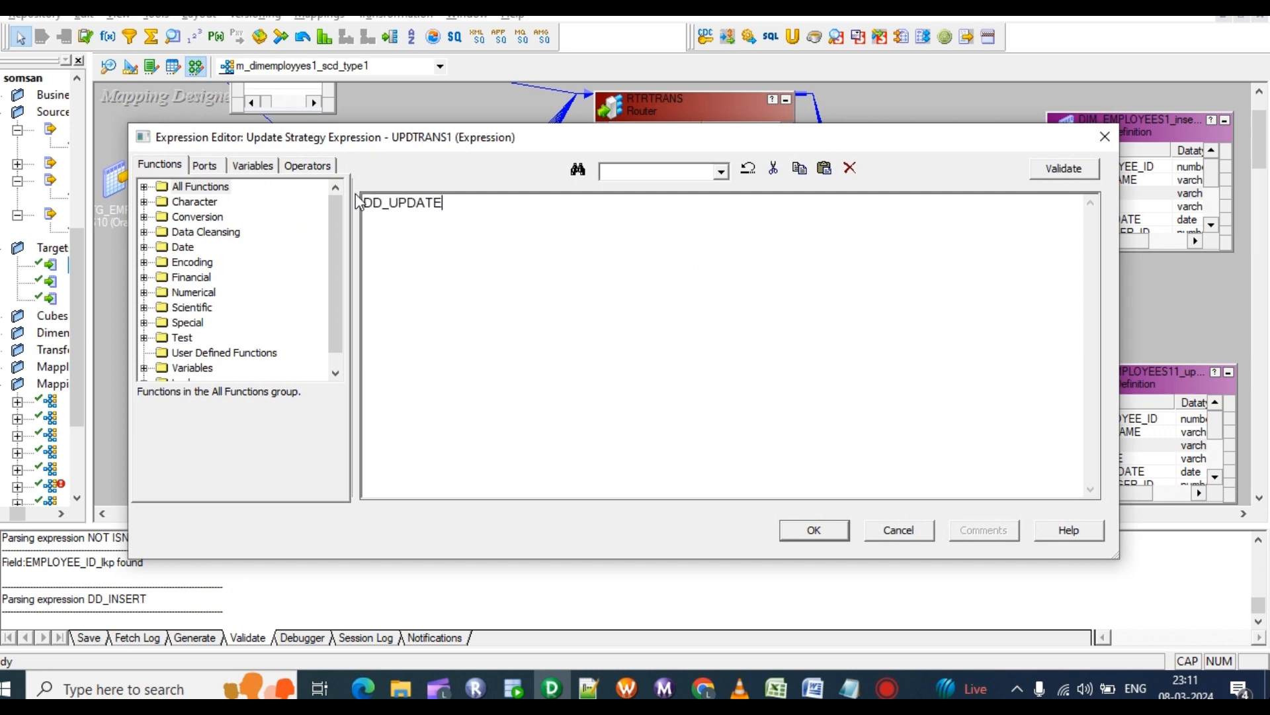
left_click(1062, 171)
left_click(685, 391)
left_click(815, 531)
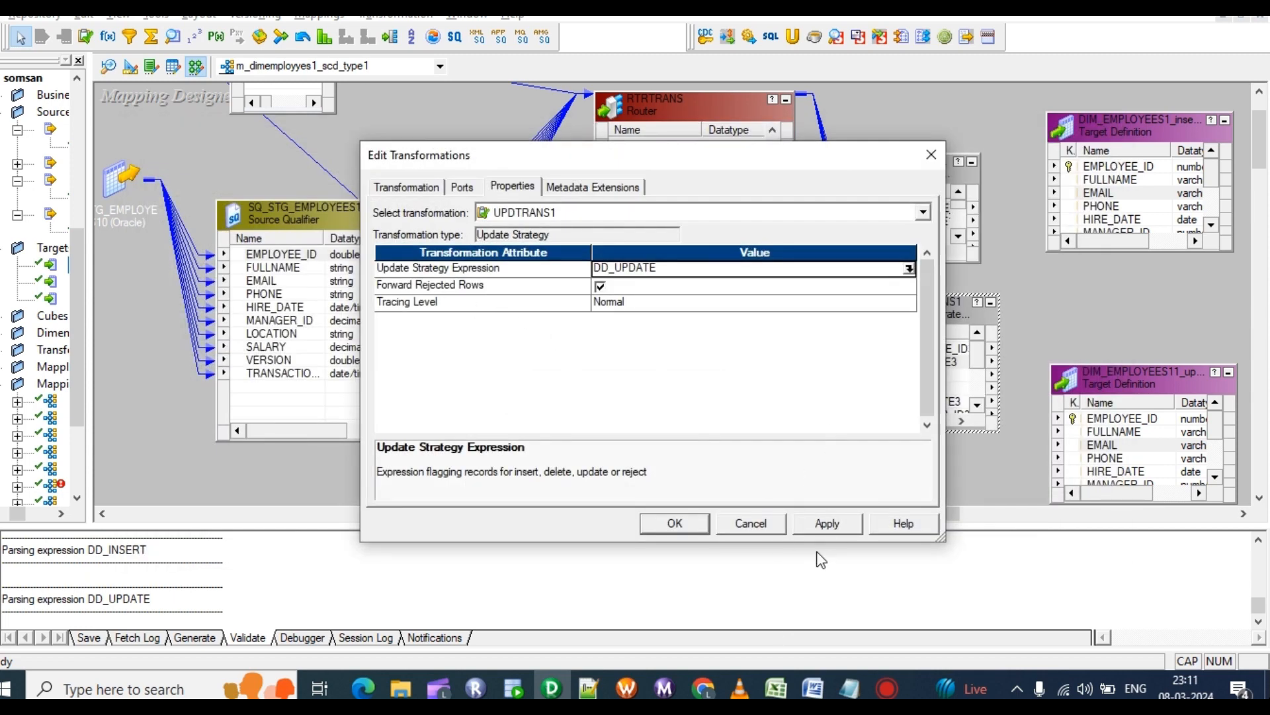
left_click(827, 523)
left_click(675, 523)
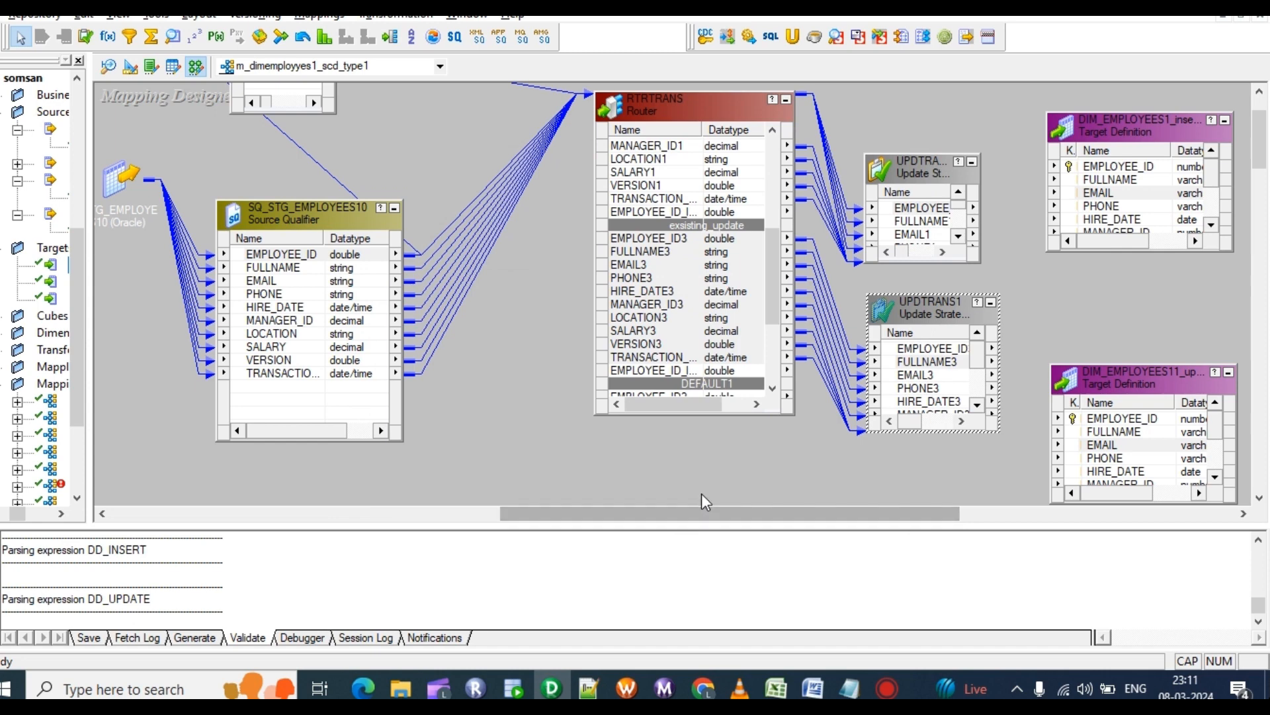
Enlarge the UPDTRANS Update Strategy and the DIM_EMPLOYEES1_insert target so that all their ports are shown.
left_click_drag(911, 151, 911, 86)
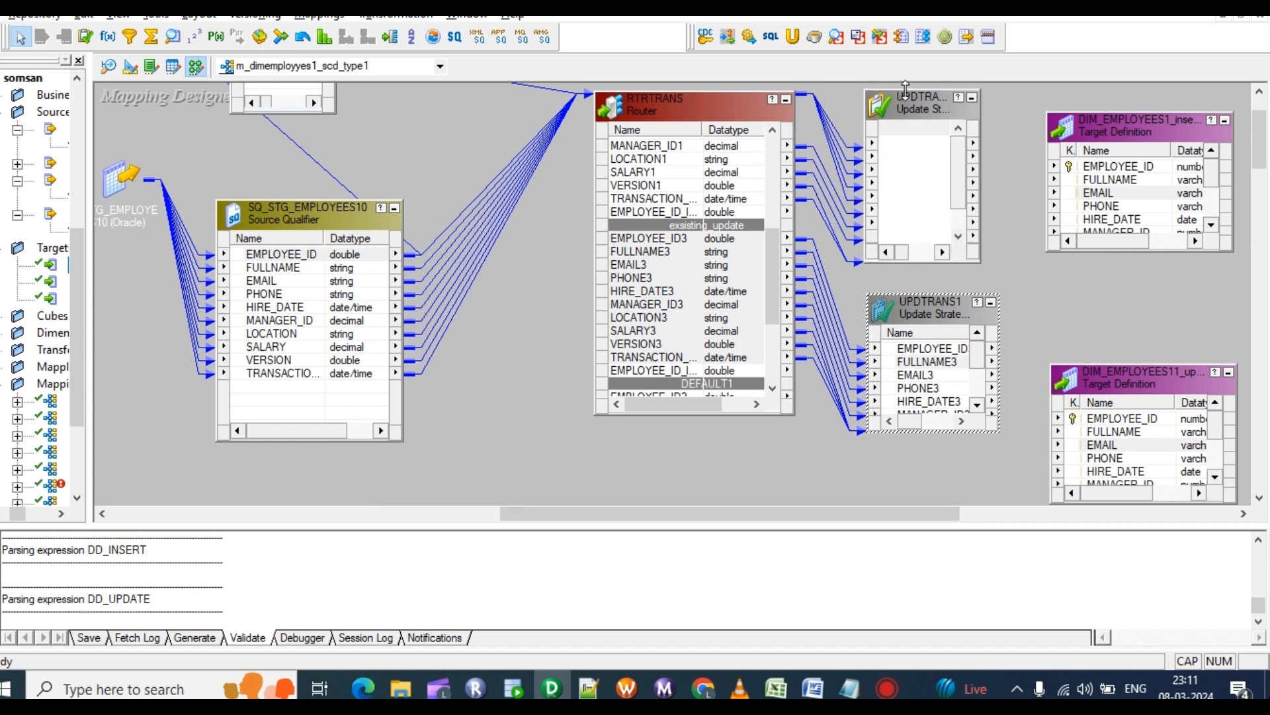
left_click_drag(948, 263, 949, 293)
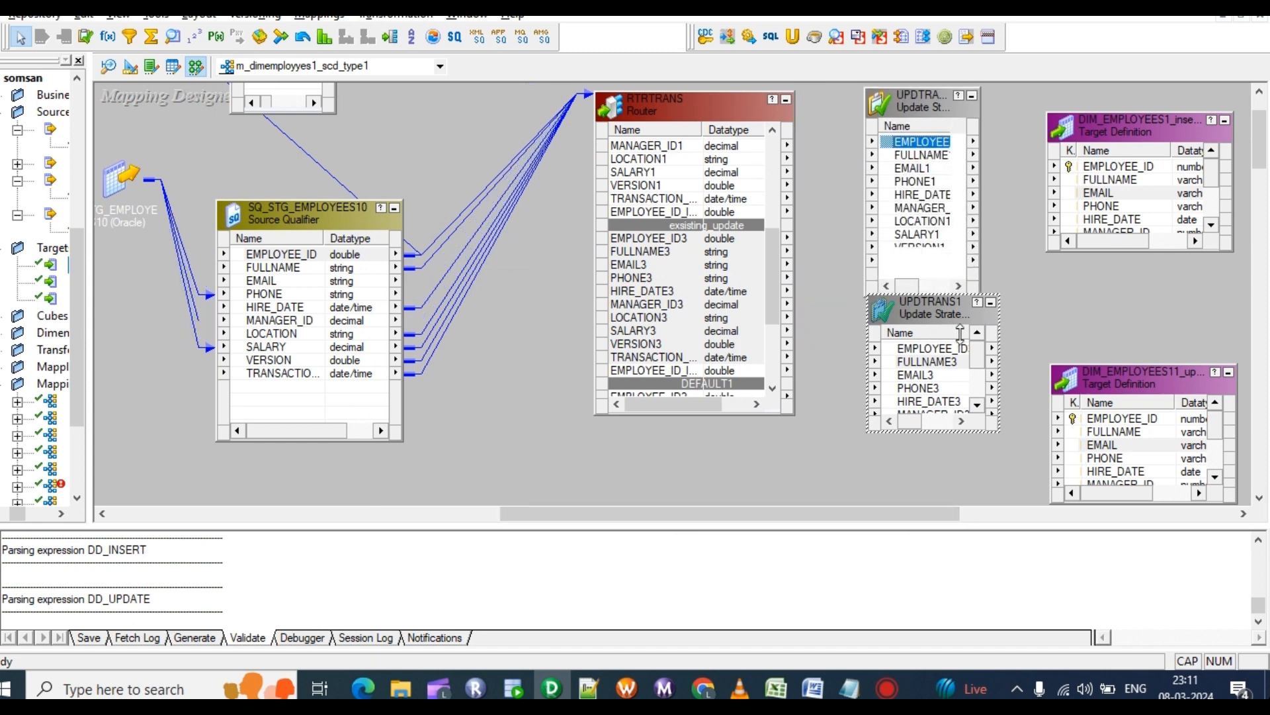
left_click_drag(981, 207, 1020, 207)
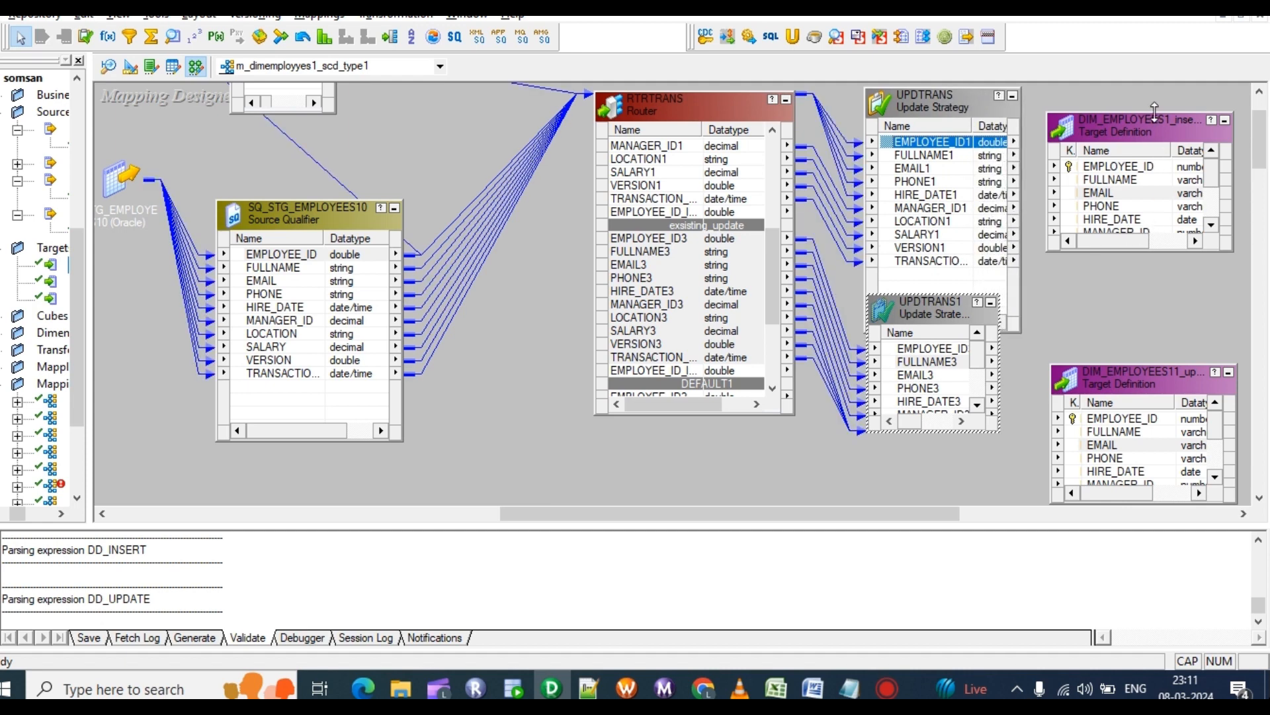
left_click_drag(1155, 112, 1155, 84)
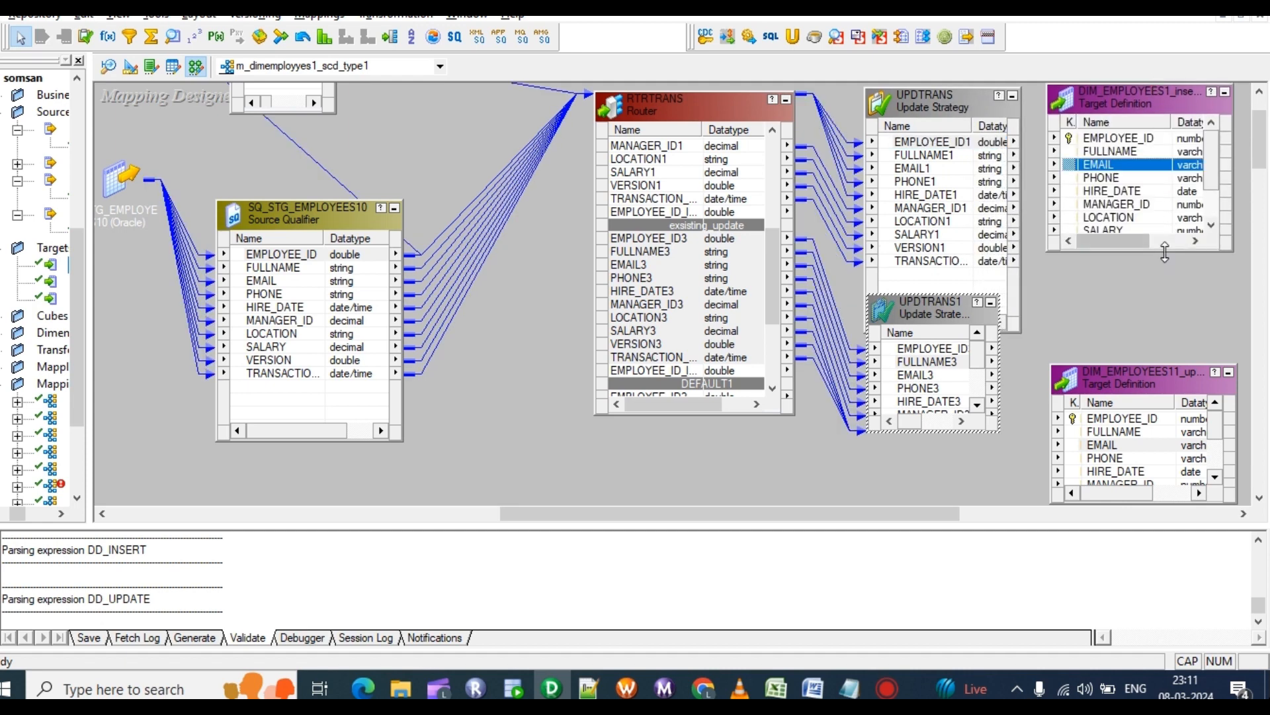
left_click_drag(1165, 250, 1165, 344)
Link the UPDTRANS ports EMPLOYEE_ID1 through TRANSACTION_DATE1 to the matching columns of the DIM_EMPLOYEES1_insert target, starting at EMPLOYEE_ID.
left_click(932, 142)
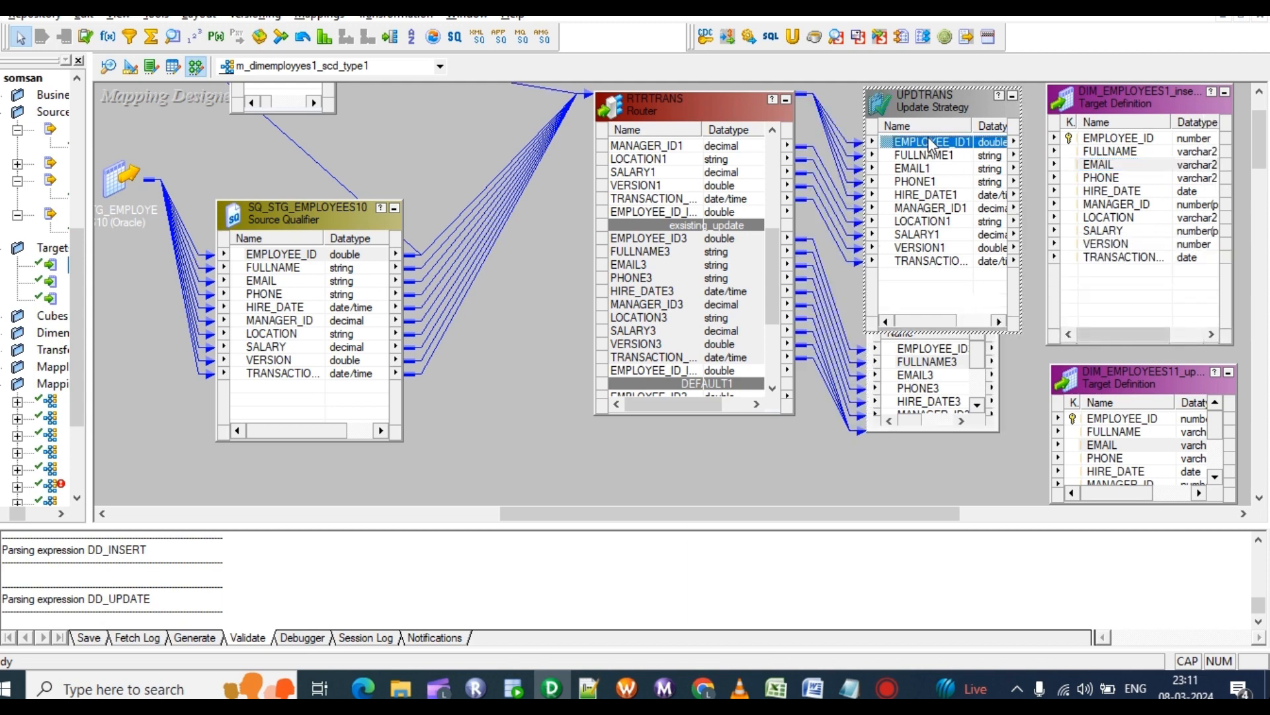
left_click(932, 261, "shift")
left_click_drag(933, 142, 1097, 141)
scroll(949, 260, "down", 2)
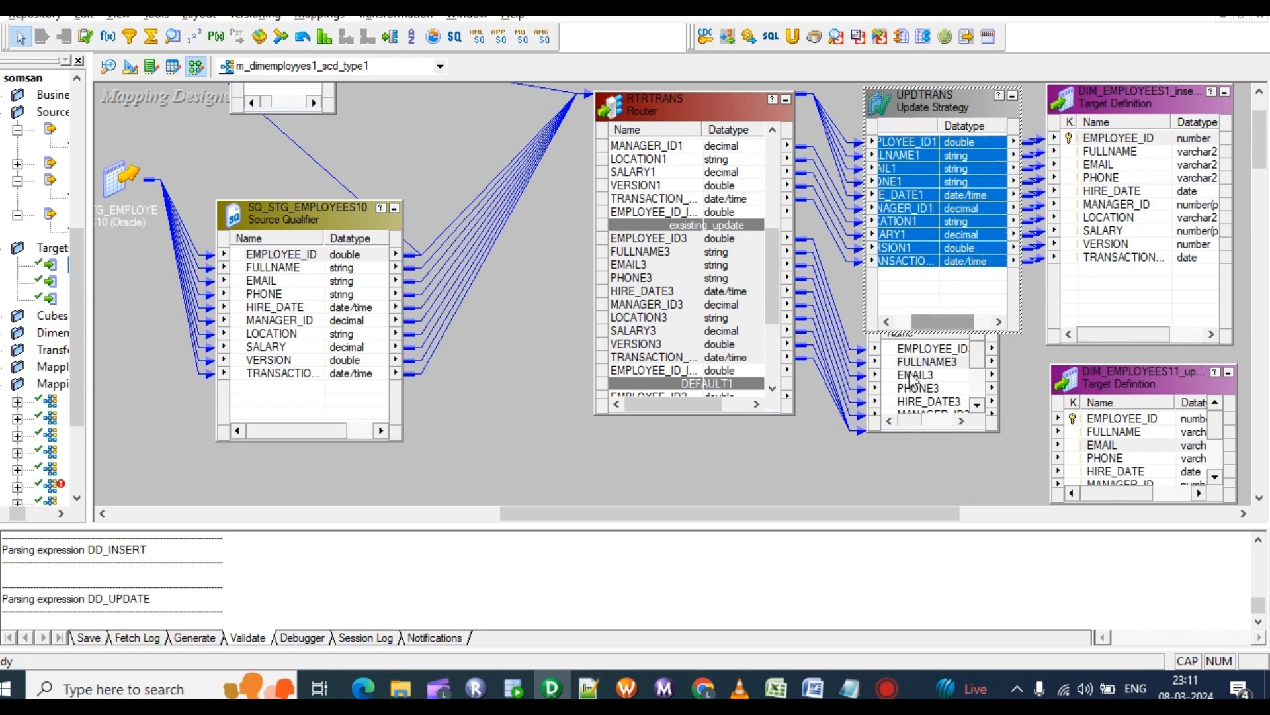
Enlarge UPDTRANS1 and link its ports EMPLOYEE_ID3 through TRANSACTION_DATE3 to the DIM_EMPLOYEES11_update target, starting at EMPLOYEE_ID.
left_click(934, 364)
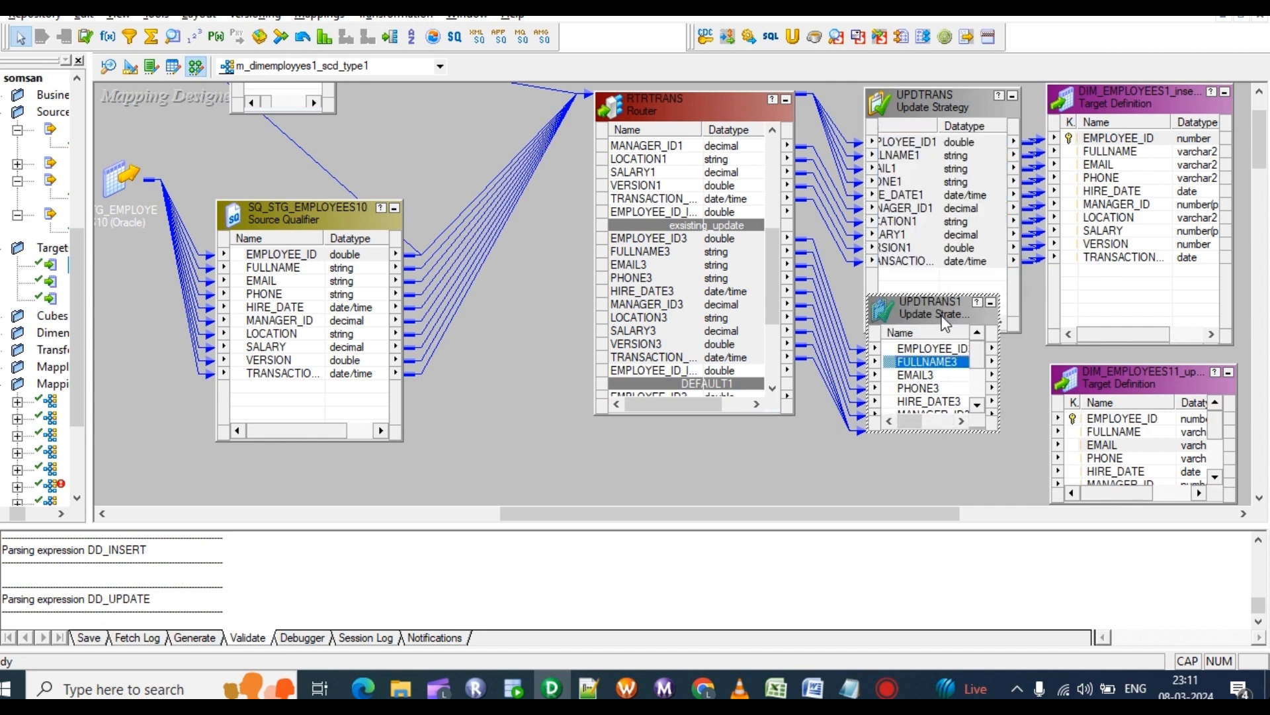
left_click_drag(942, 432, 942, 493)
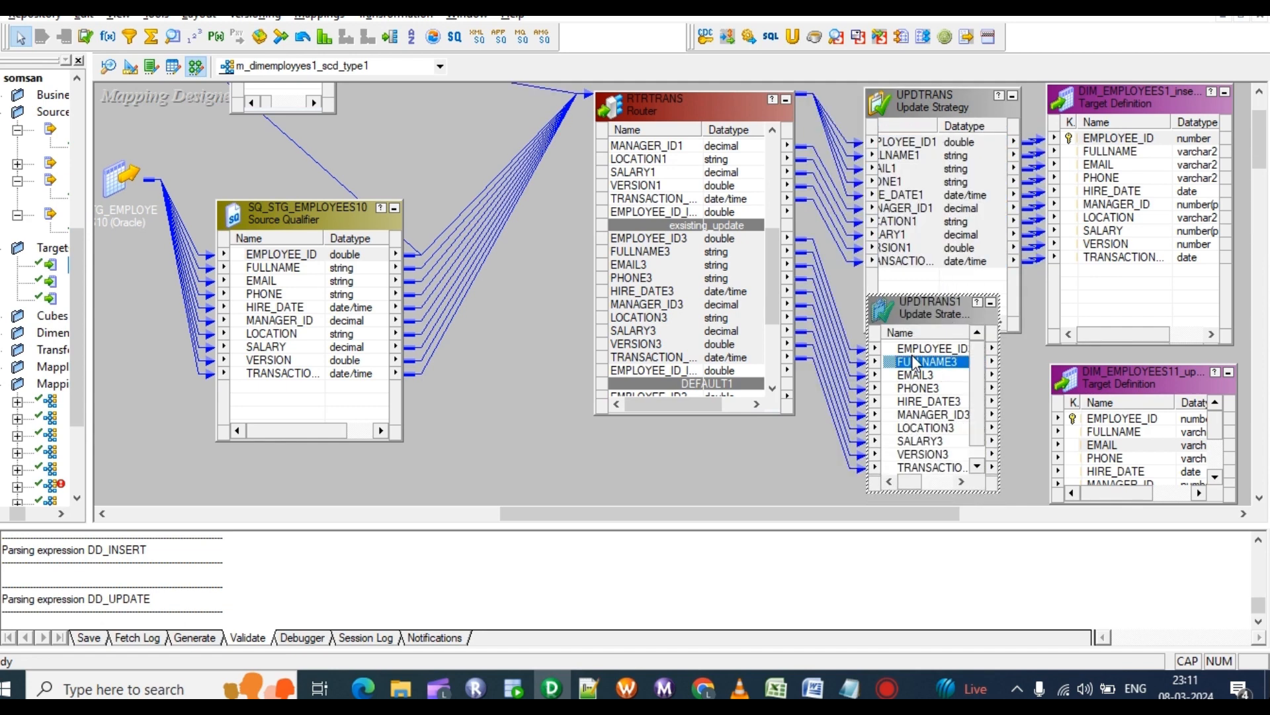
left_click(933, 349)
left_click(936, 468, "shift")
scroll(940, 391, "down", 1)
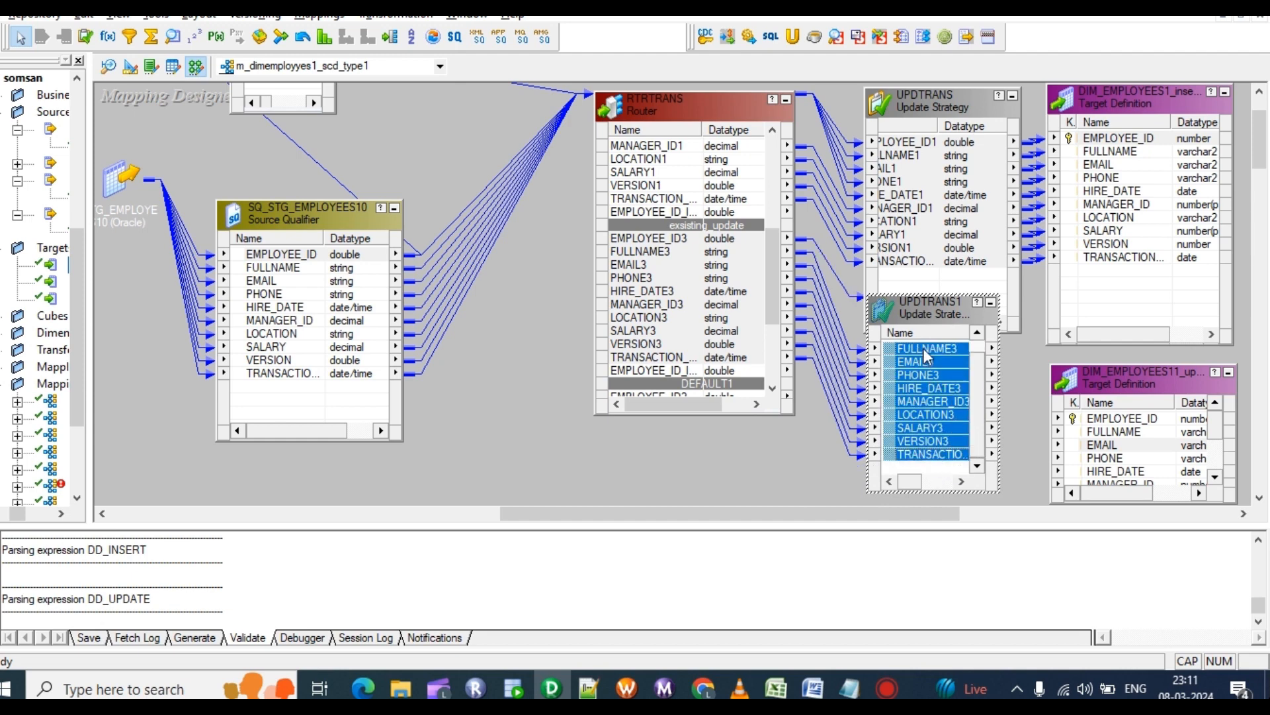
left_click_drag(923, 348, 1103, 424)
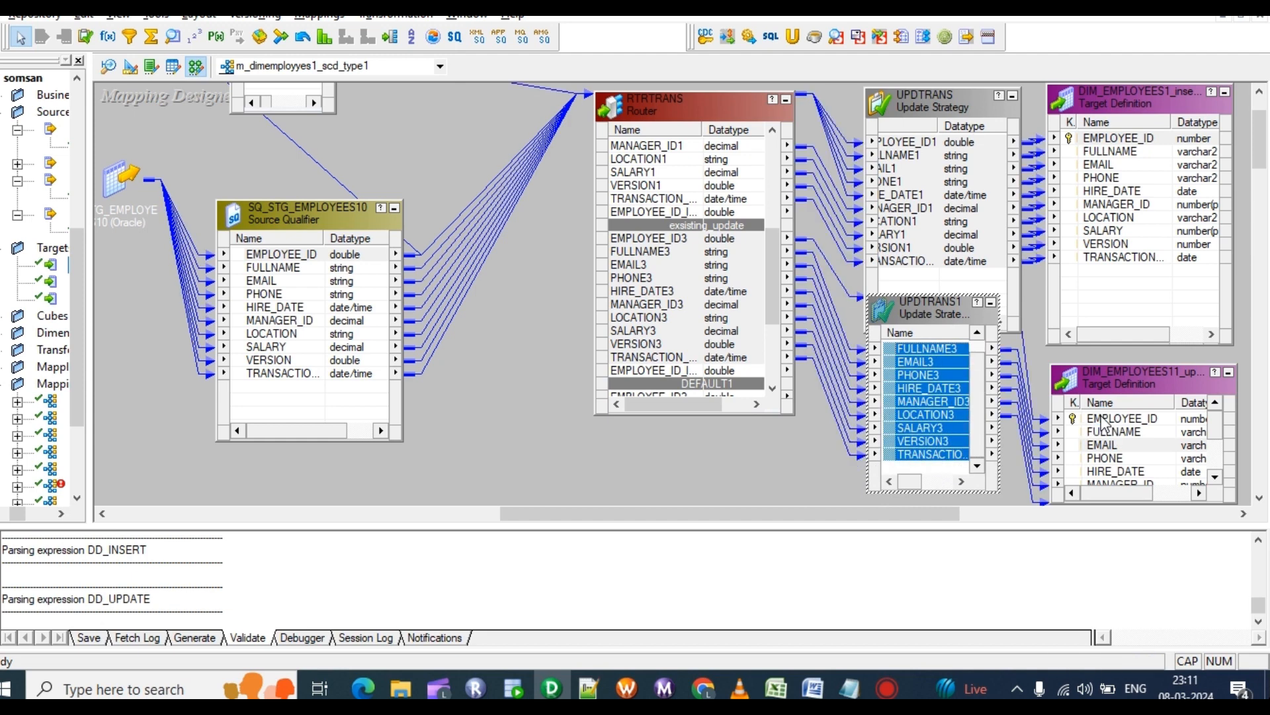
Enlarge the DIM_EMPLOYEES11_update target to show all its columns and place it beside UPDTRANS1.
left_click_drag(1137, 379, 1123, 226)
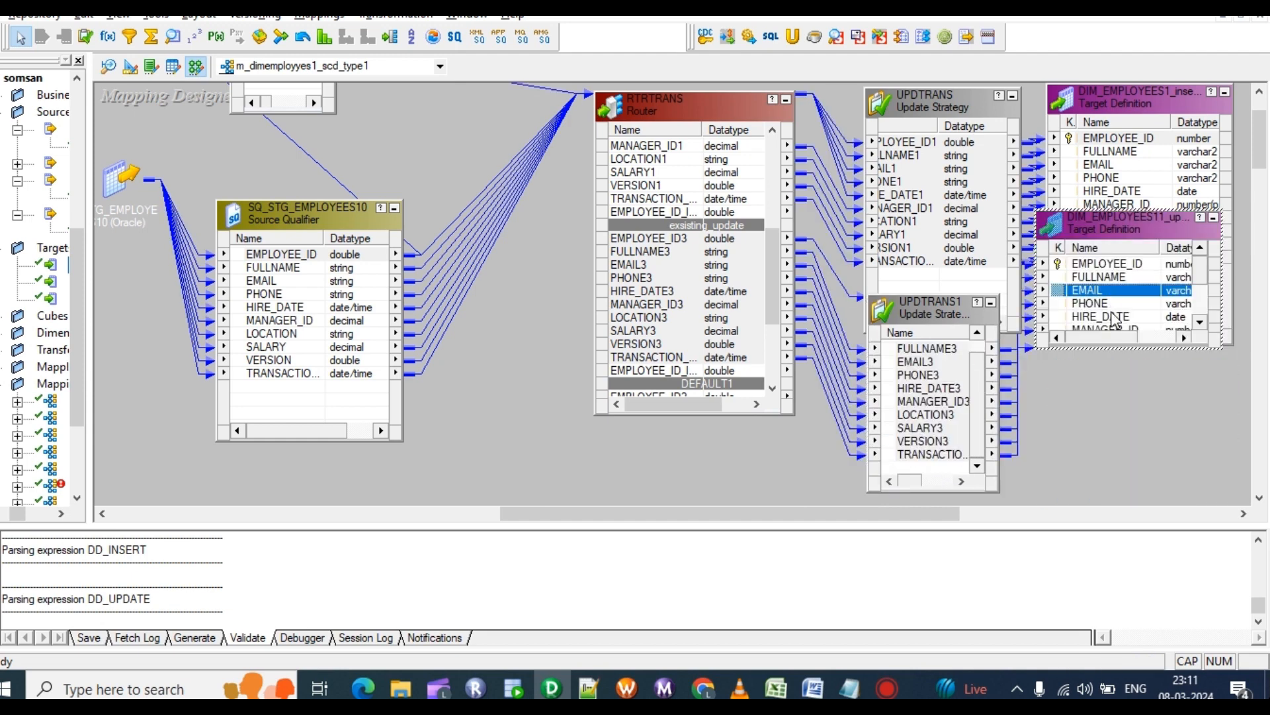
left_click_drag(1120, 349, 1129, 504)
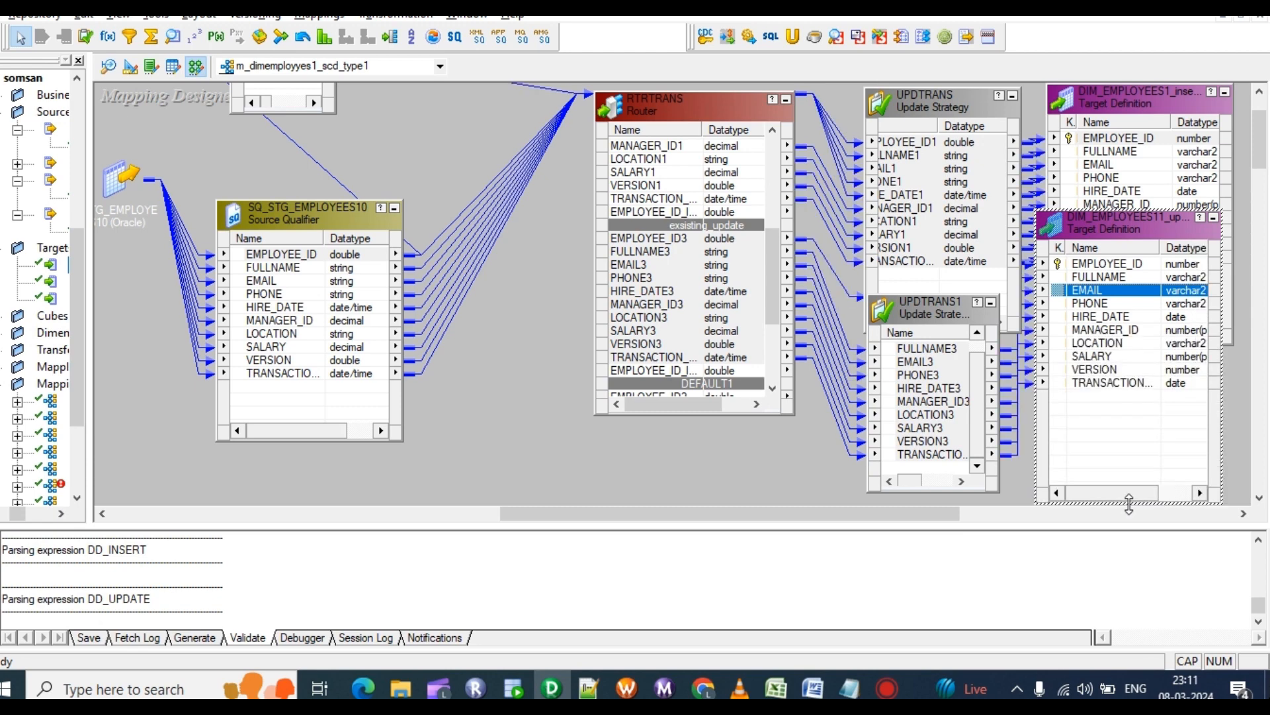
left_click_drag(1137, 227, 1157, 253)
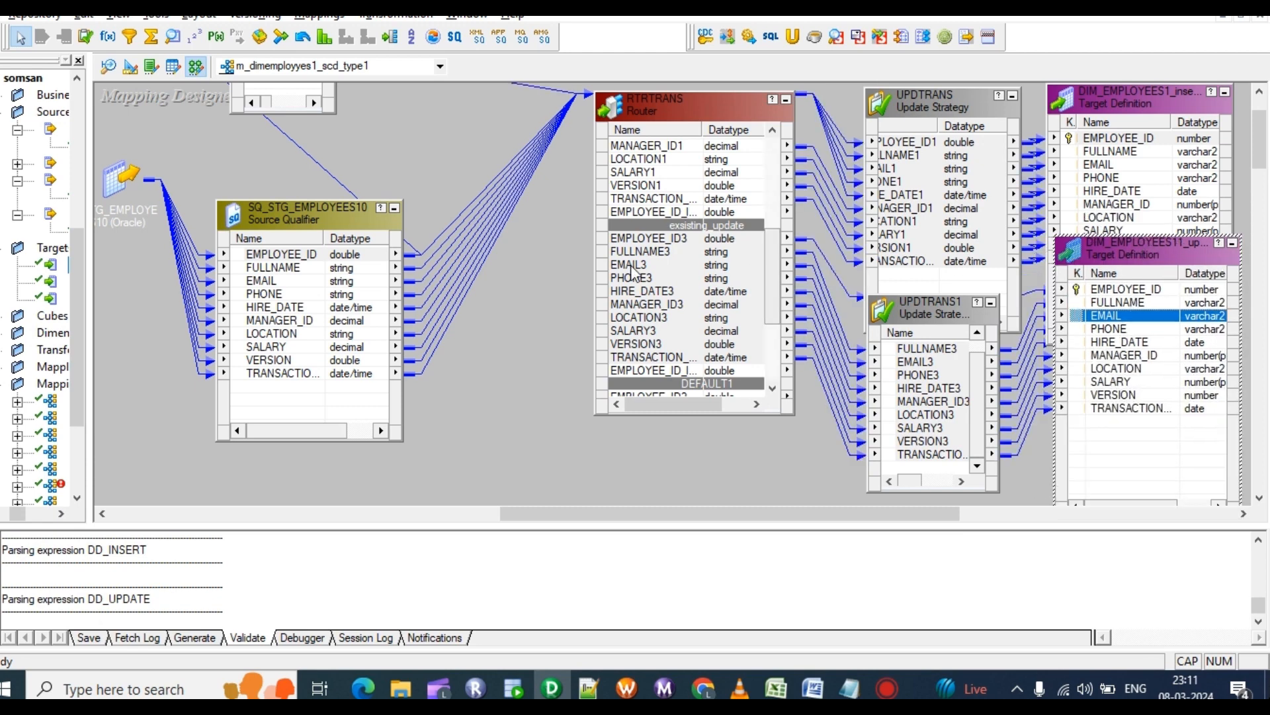
Arrange all objects of the mapping as icons.
left_click(554, 252)
right_click(554, 252)
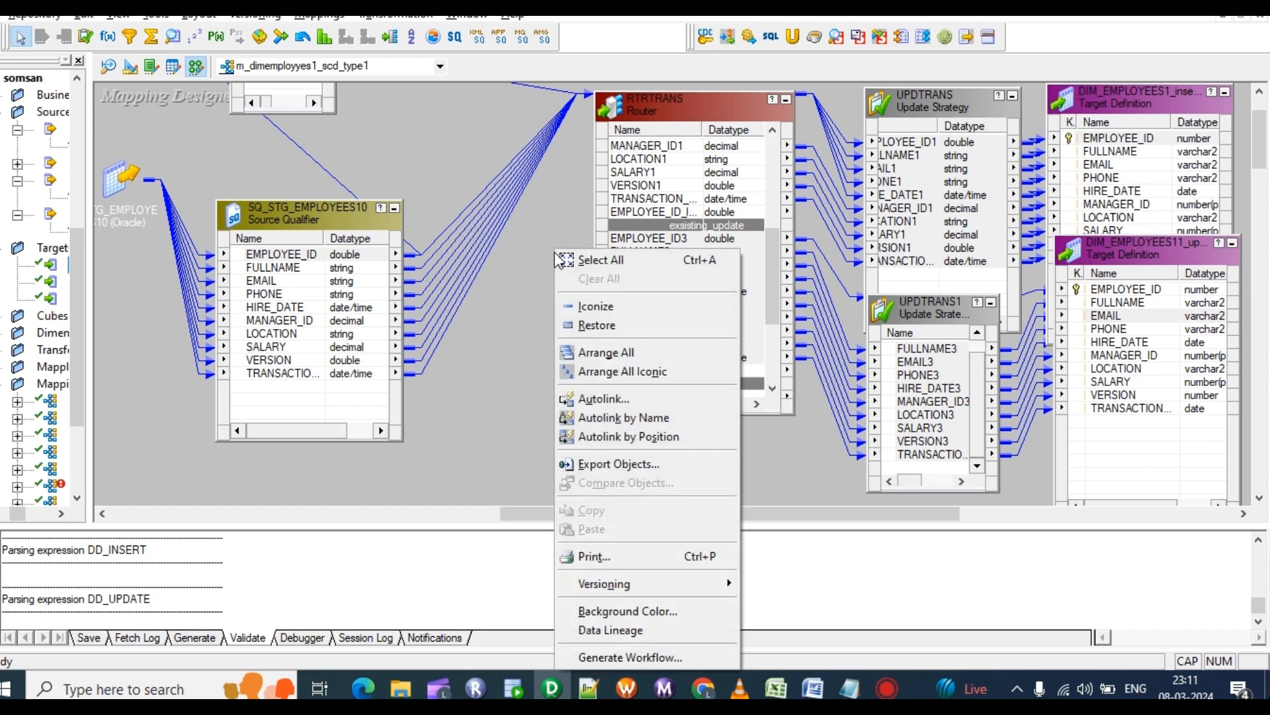
left_click(602, 372)
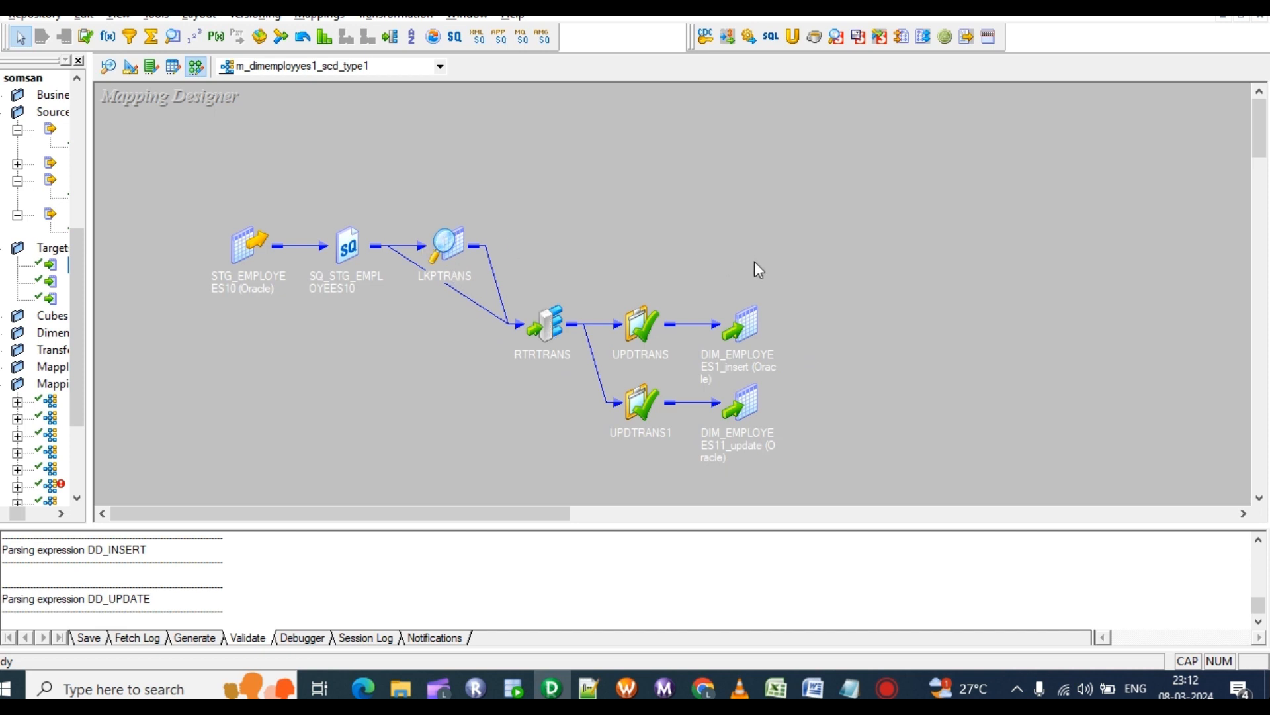
scroll(286, 562, "up", 3)
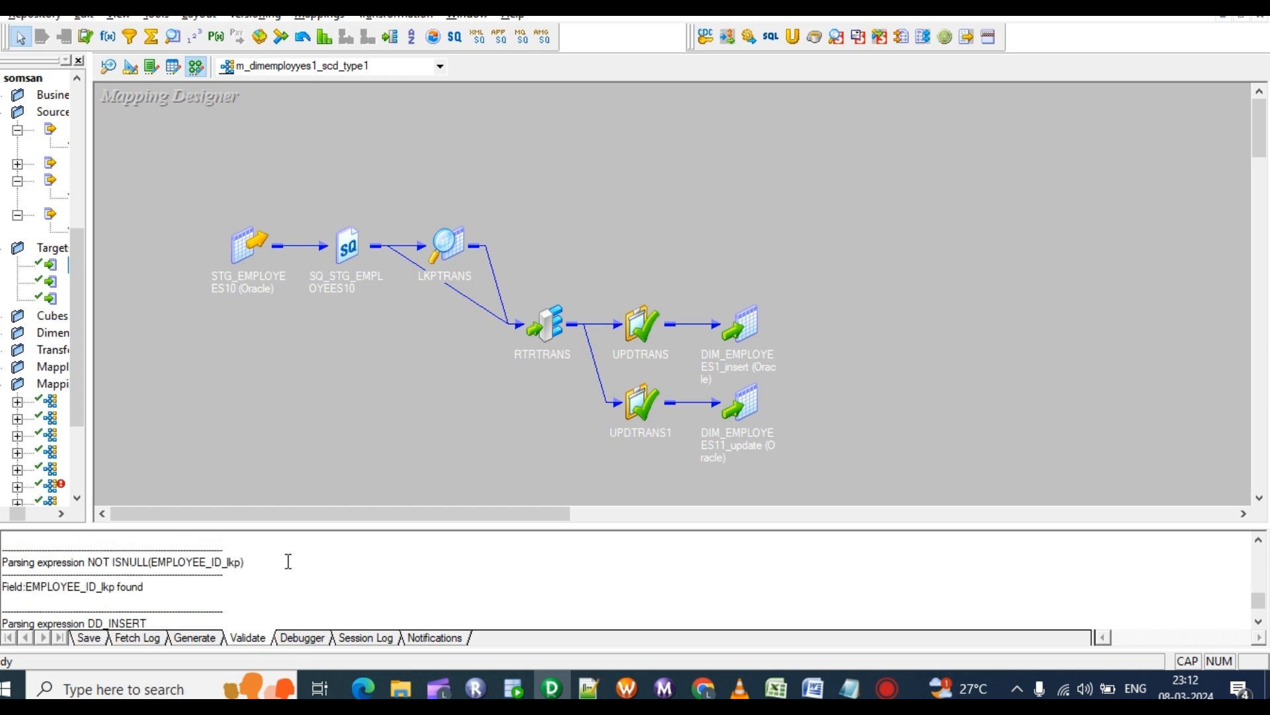
scroll(291, 557, "down", 3)
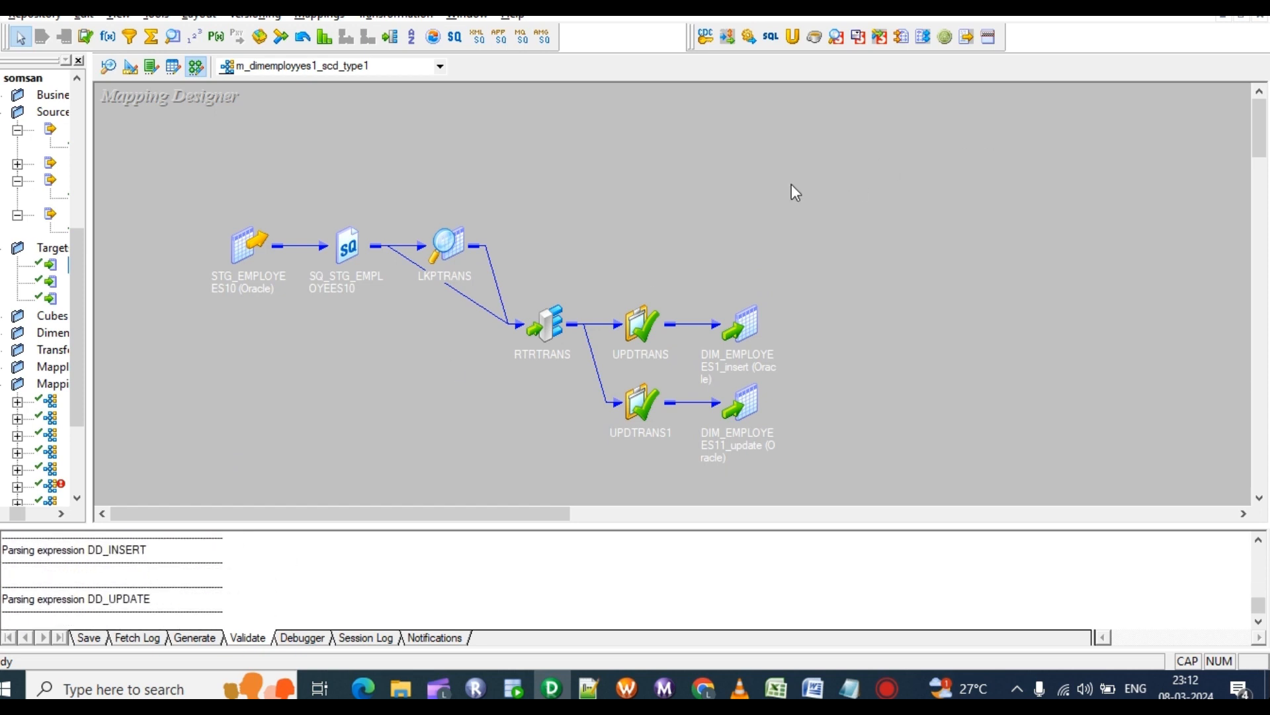
Start generating a workflow from the mapping, using the option for workflows with a reusable session.
scroll(792, 184, "down", 2)
right_click(832, 164)
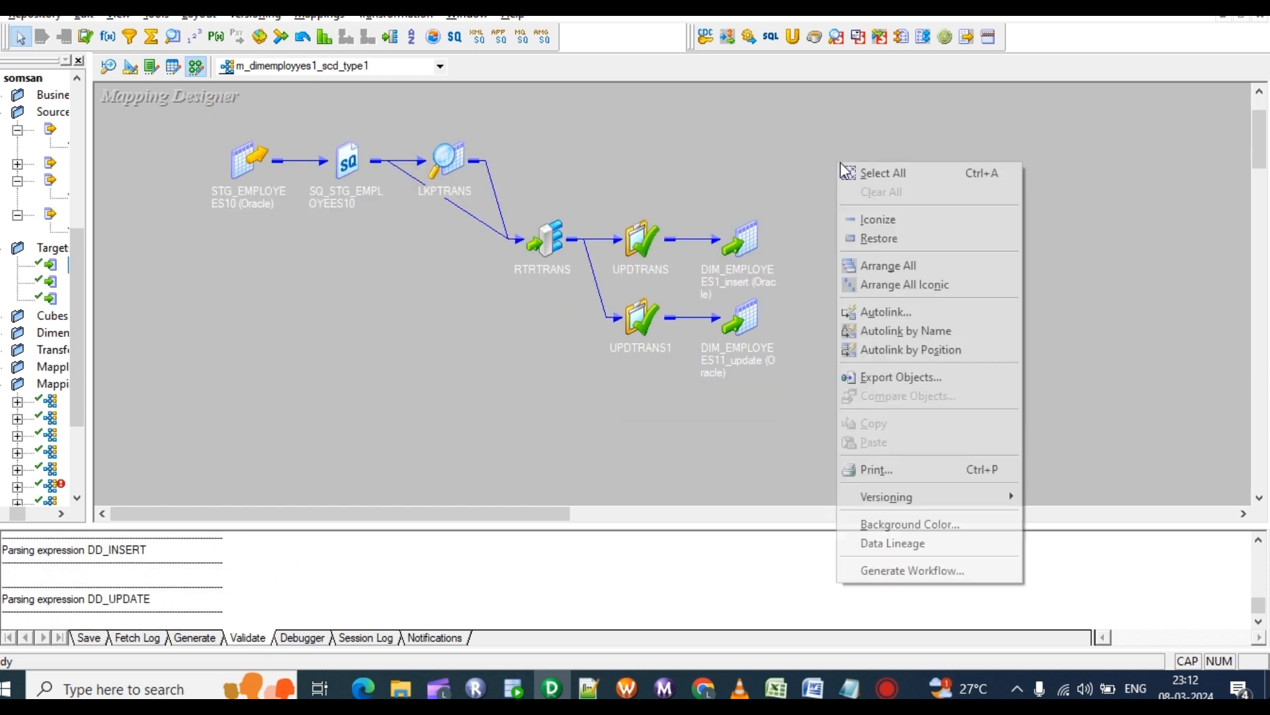
left_click(889, 573)
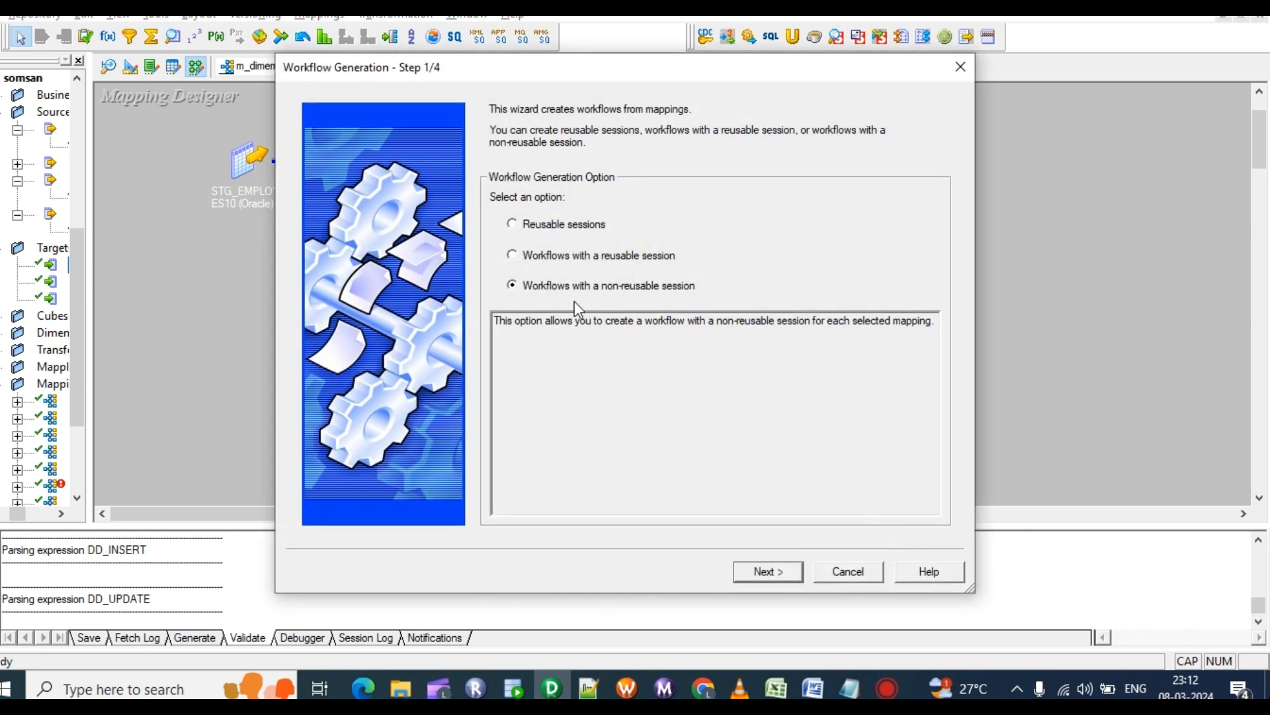
left_click(514, 254)
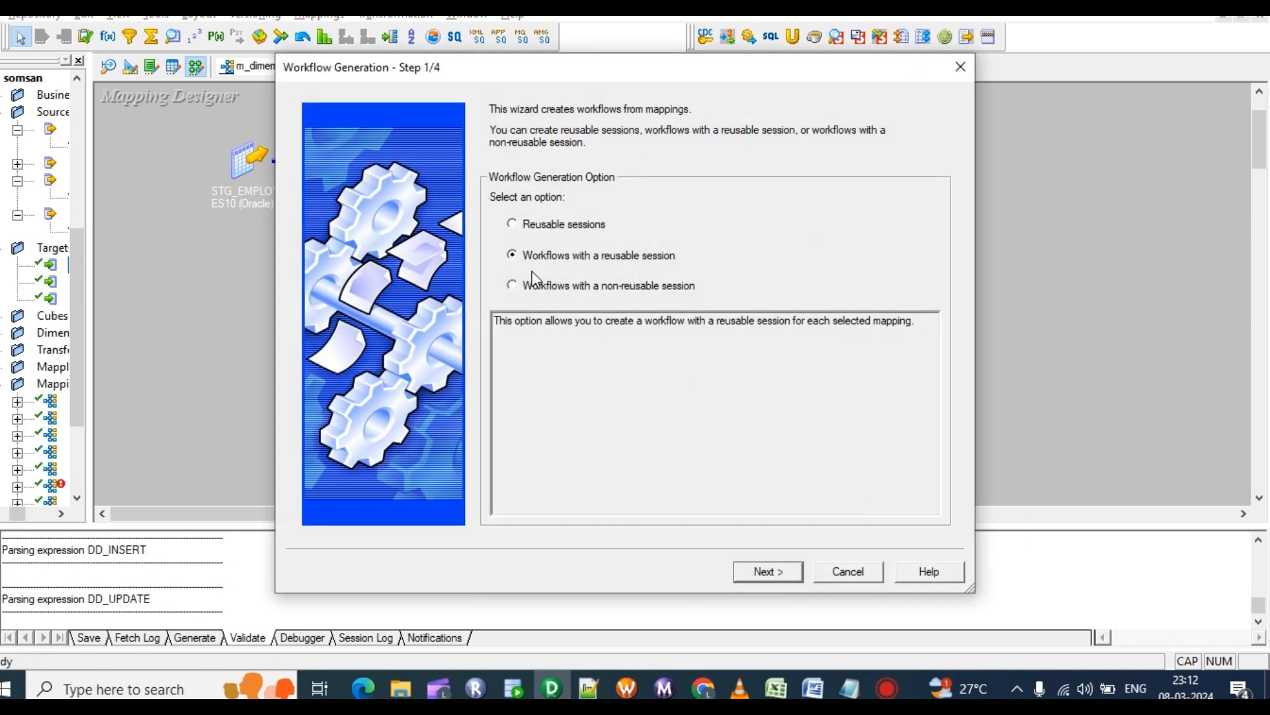
left_click(769, 573)
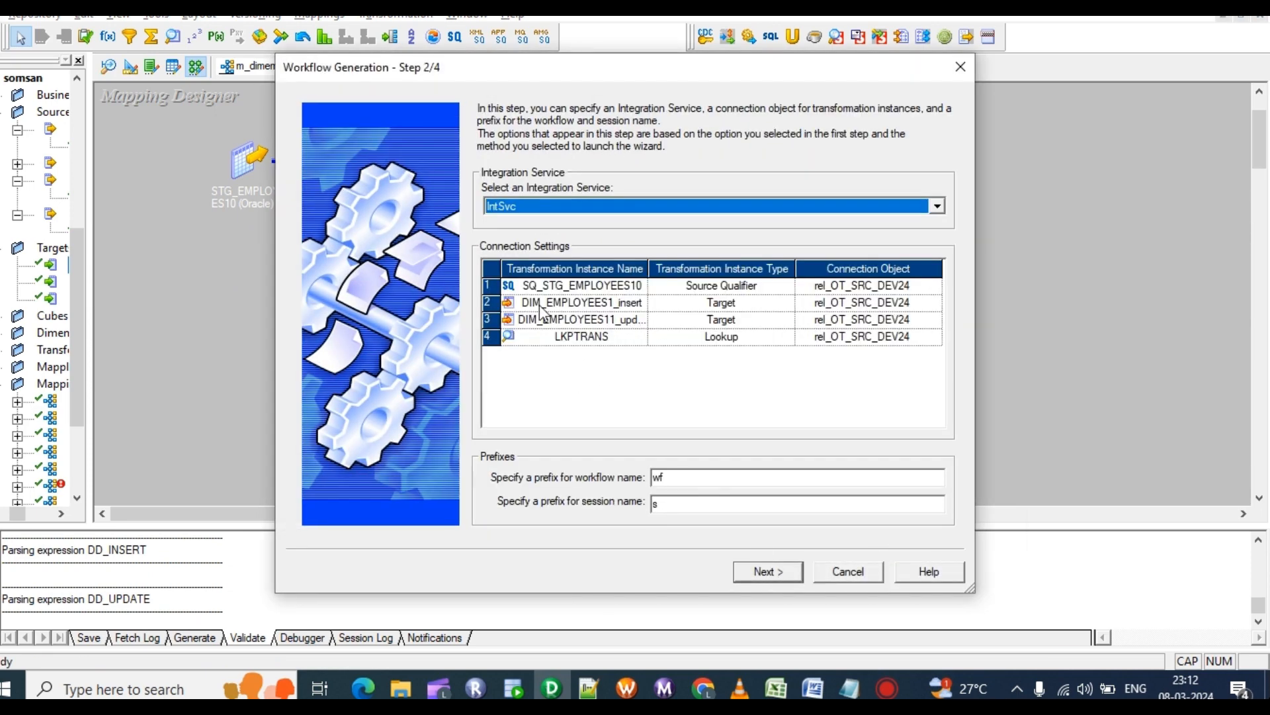
Set the connection object of the DIM_EMPLOYEES1_insert target to rel_OT_TGT_DEV15.
left_click(595, 304)
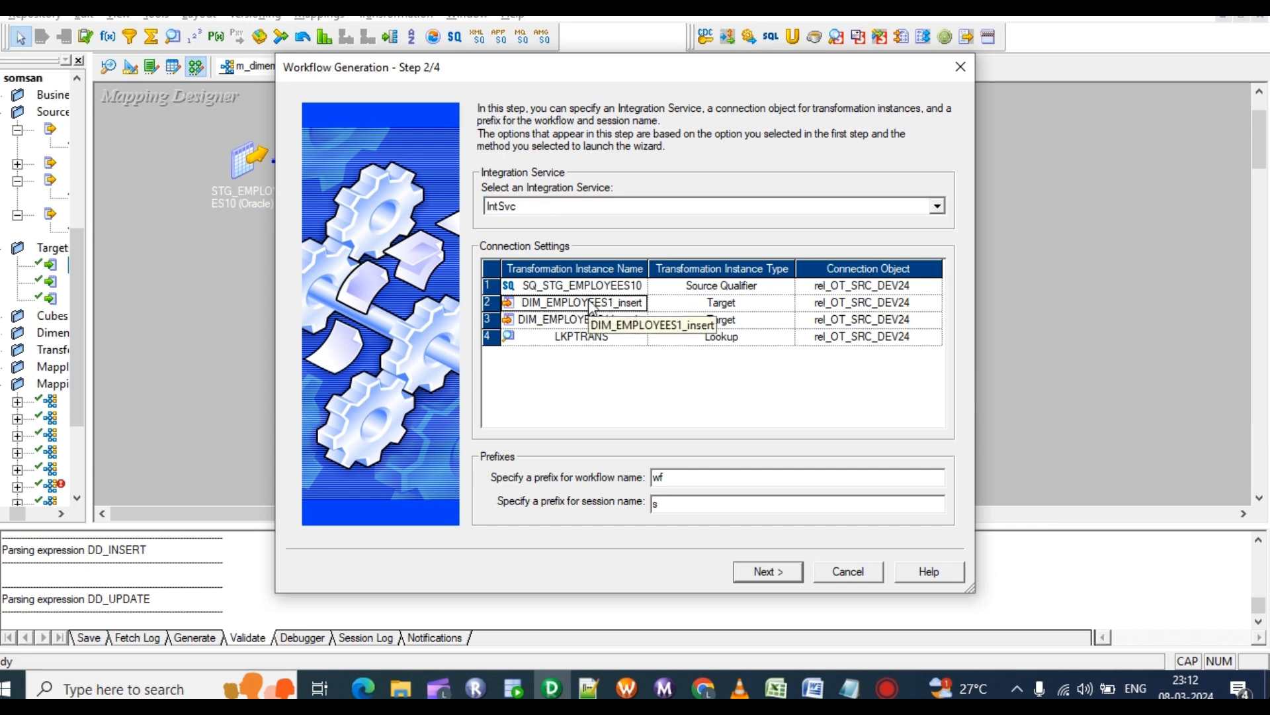
left_click(932, 303)
left_click(935, 303)
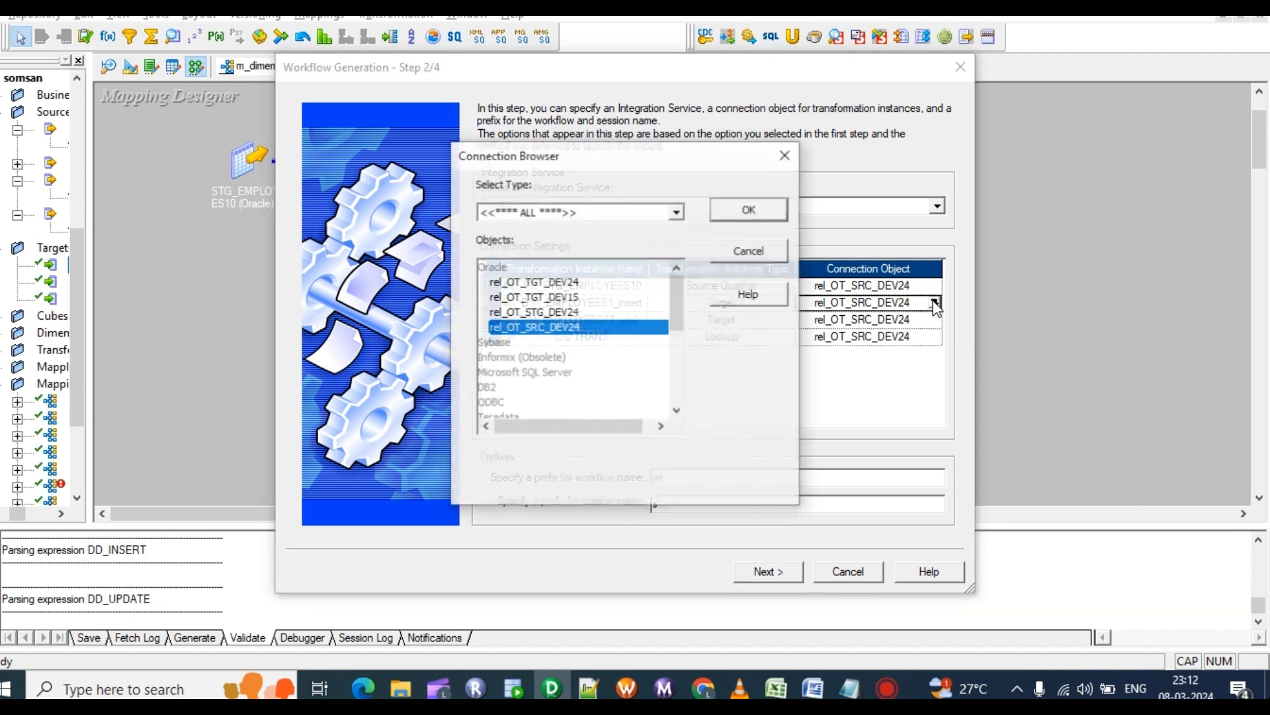
left_click(566, 298)
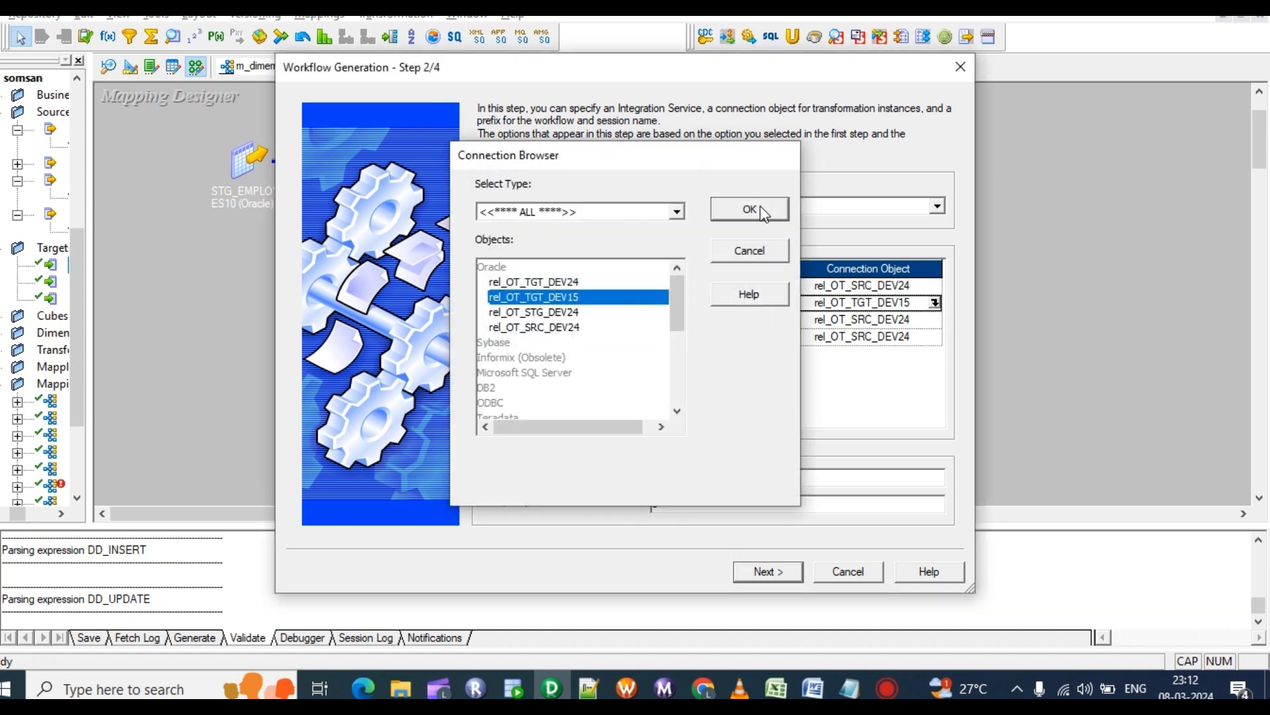
left_click(755, 209)
Set the connection object of the DIM_EMPLOYEES11_update target to rel_OT_TGT_DEV15.
left_click(917, 322)
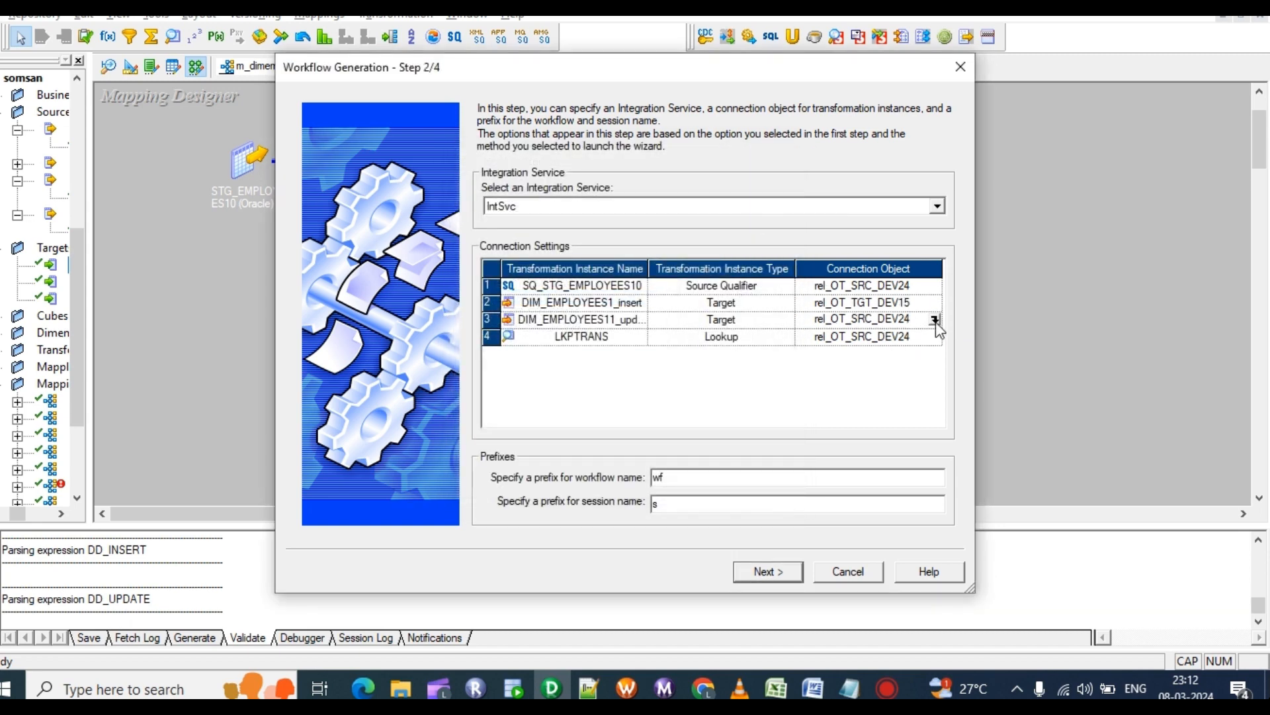
left_click(935, 320)
left_click(569, 297)
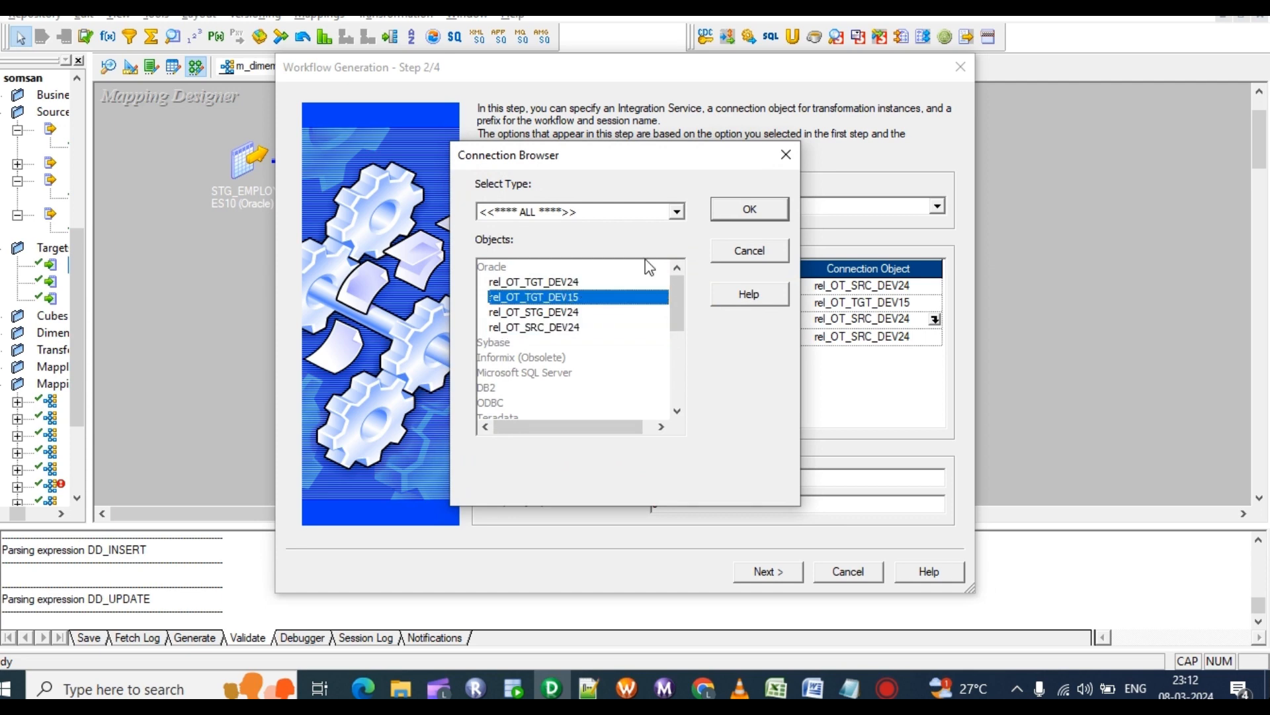
left_click(776, 209)
Set the connection object of the LKPTRANS lookup to rel_OT_TGT_DEV15 and continue to the workflow settings.
left_click(916, 336)
left_click(935, 337)
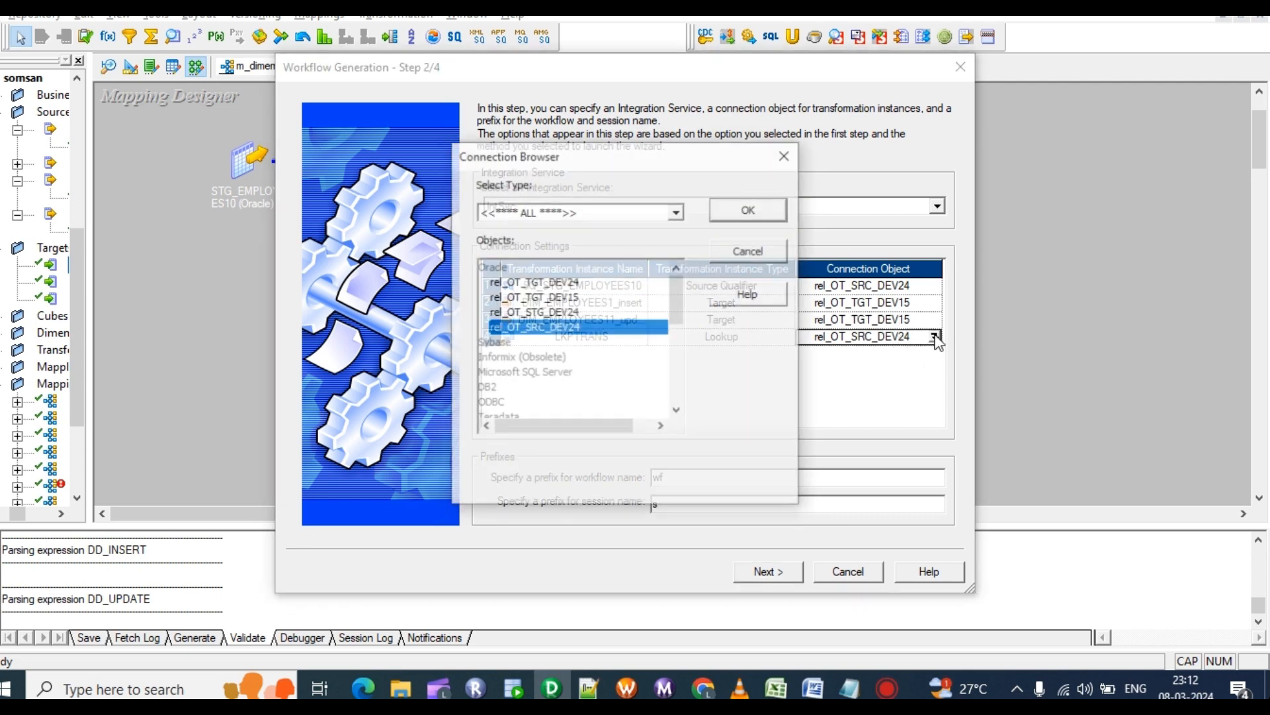
left_click(542, 297)
left_click(767, 210)
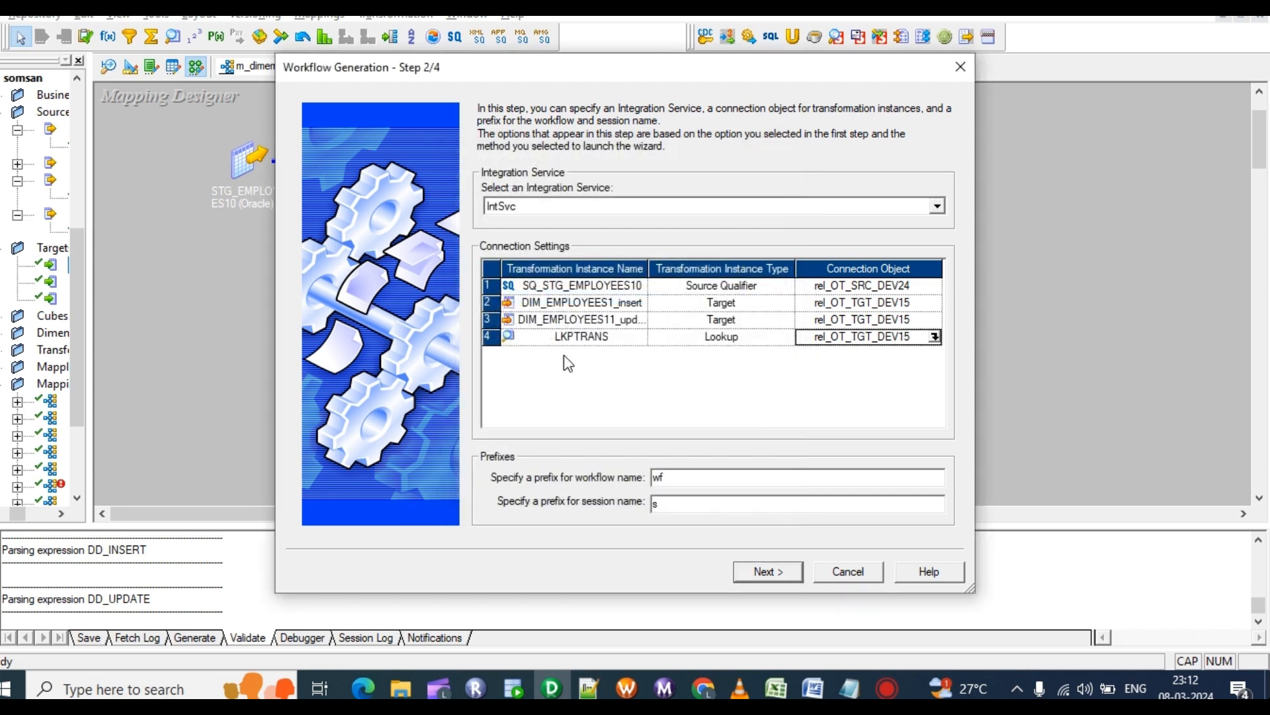
left_click(767, 573)
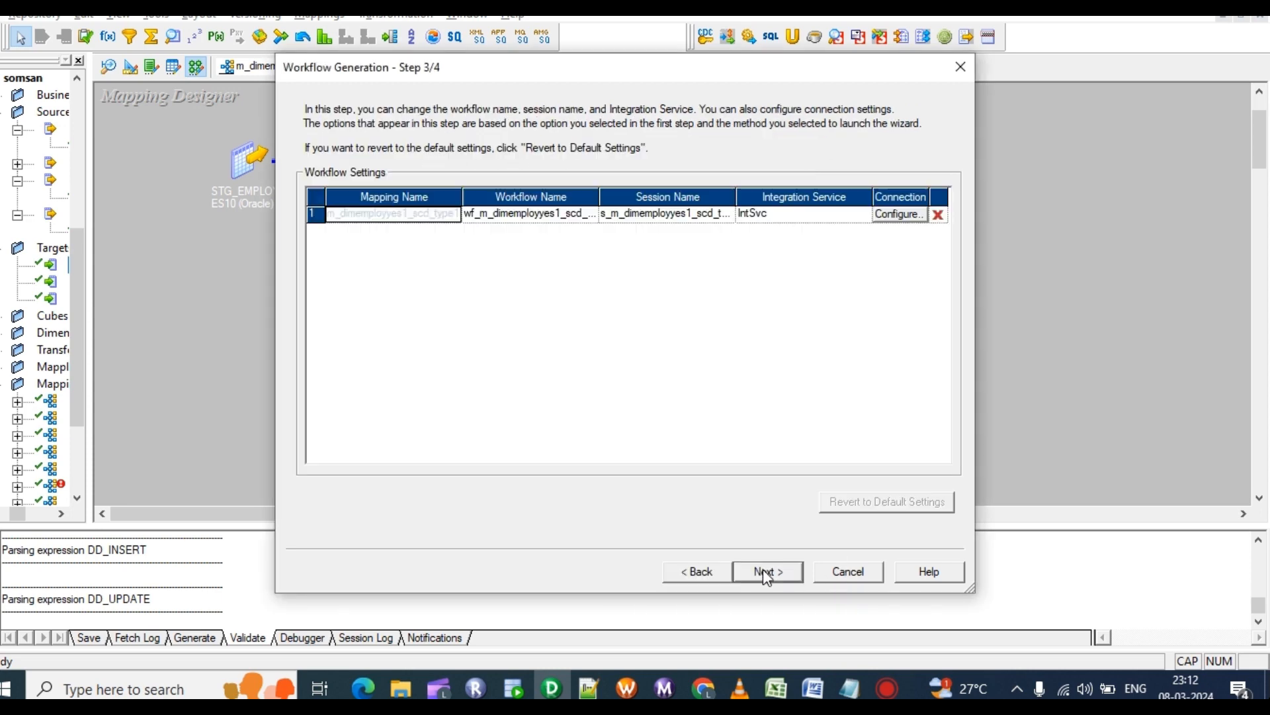
Configure the session's target properties, setting the target load type of DIM_EMPLOYEES1_insert to Normal, and accept the configuration.
left_click(900, 215)
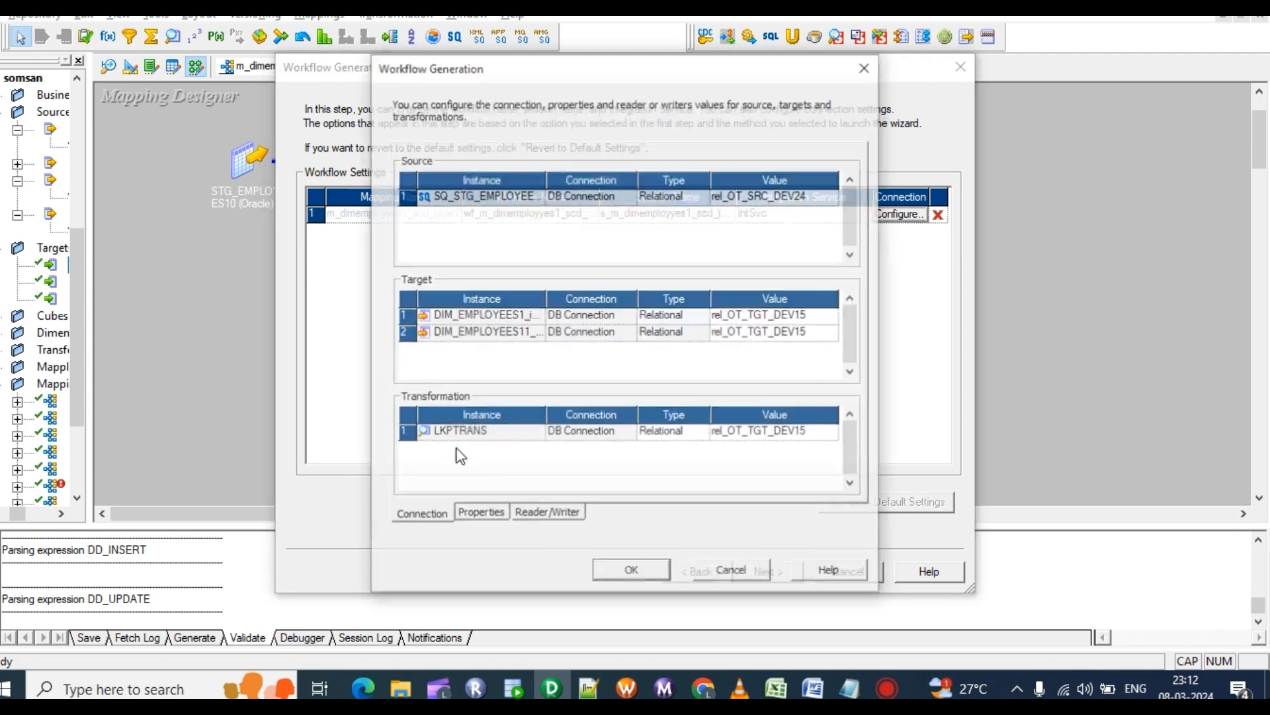
left_click(477, 515)
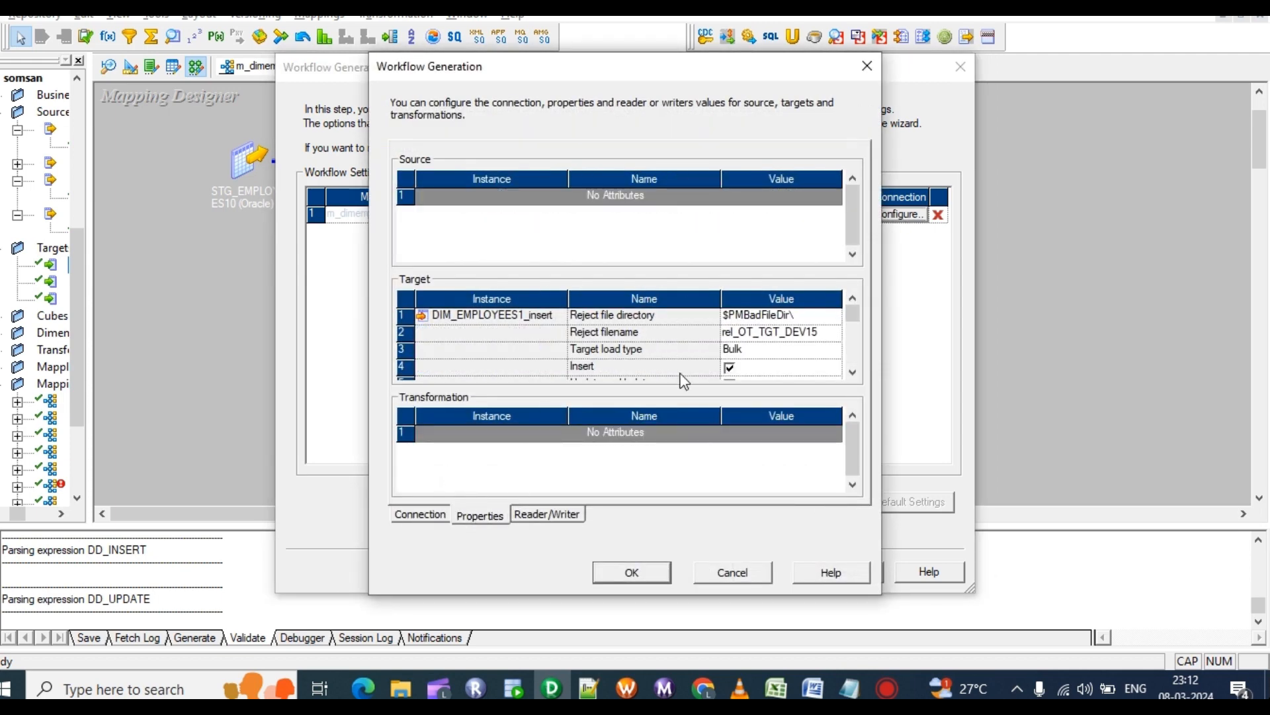
left_click(743, 348)
left_click(756, 350)
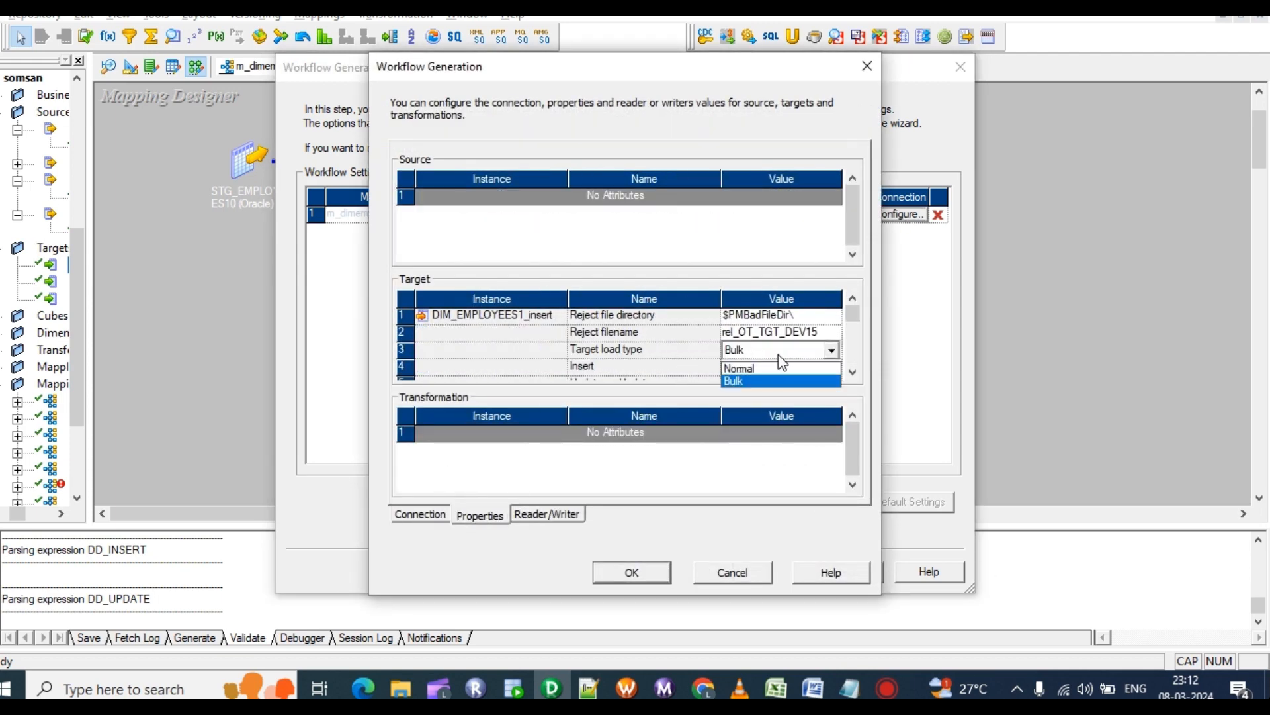
left_click(758, 369)
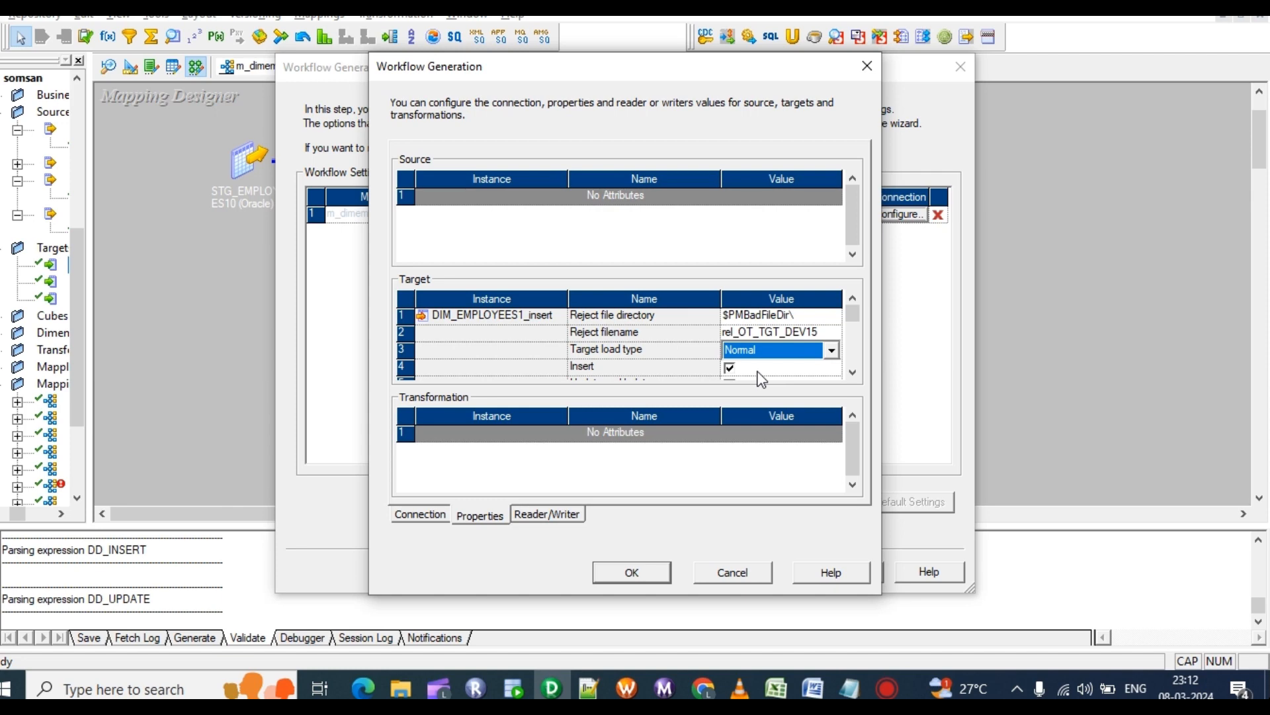
left_click(853, 372)
left_click(853, 373)
left_click(853, 373)
left_click(853, 373)
left_click(853, 373)
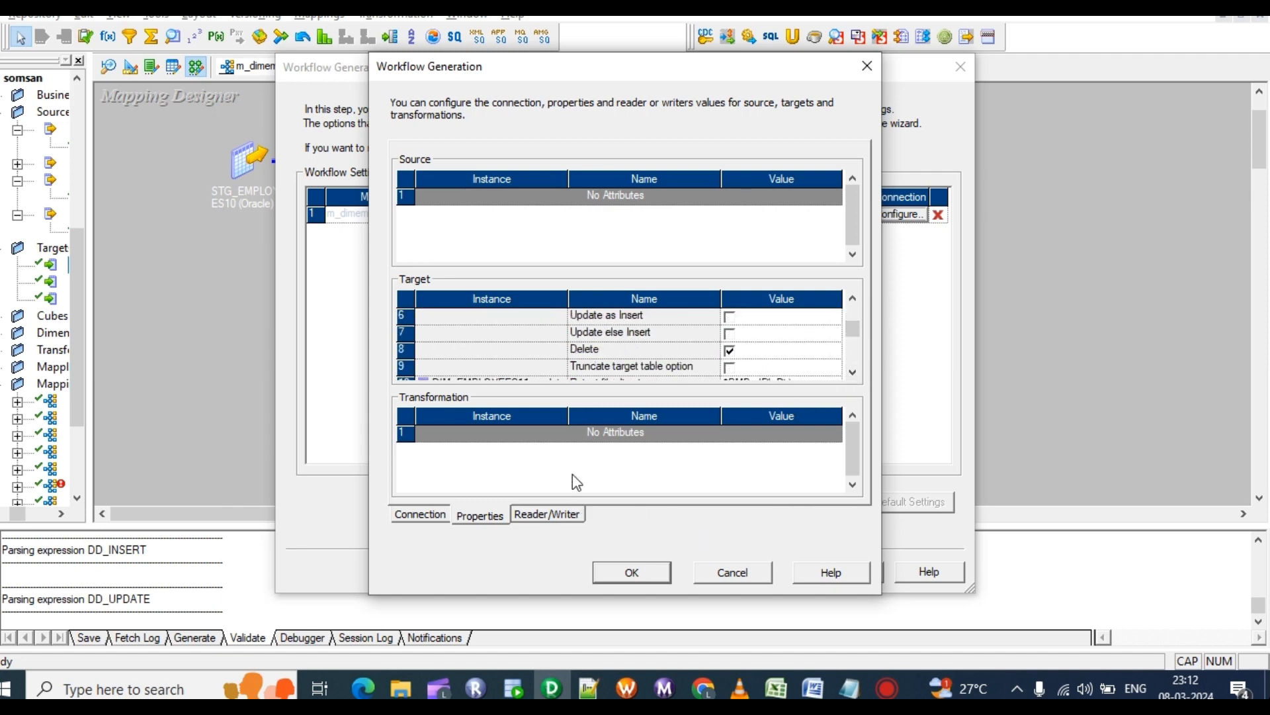
left_click(623, 577)
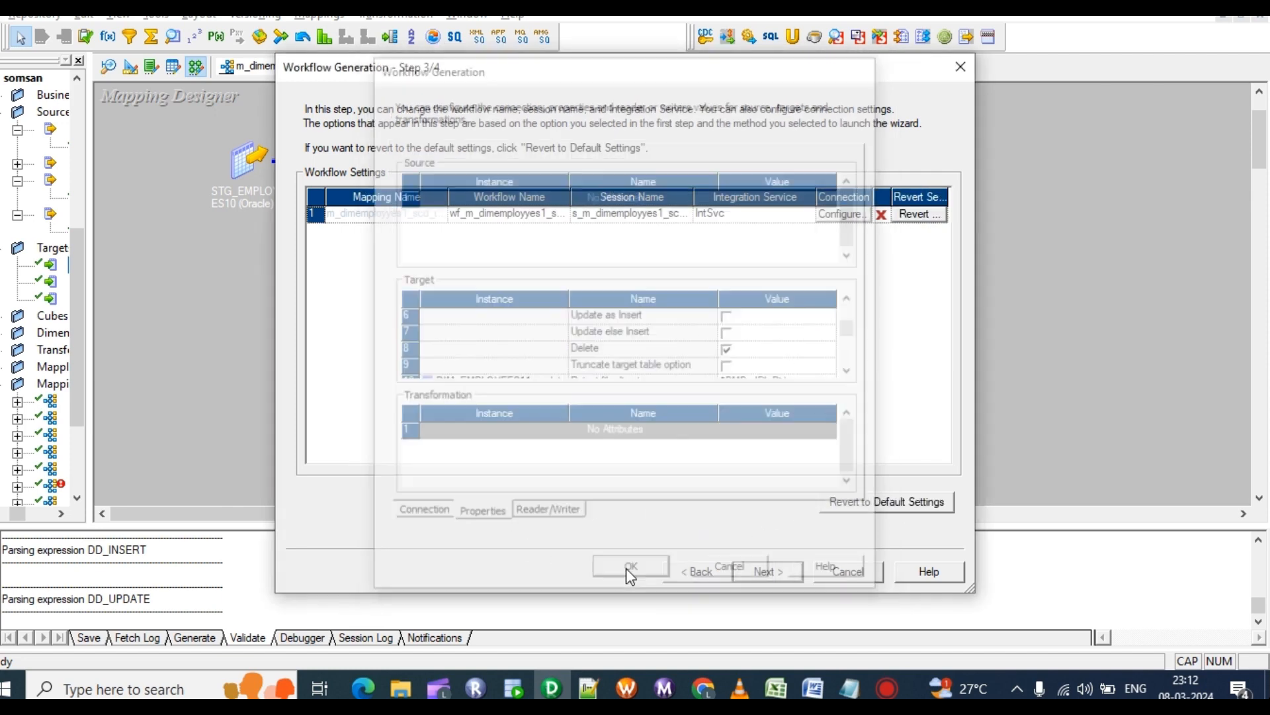
Generate the workflow for the m_dimemployyes1_scd_type1 mapping and finish the wizard to save it to the repository.
left_click(751, 573)
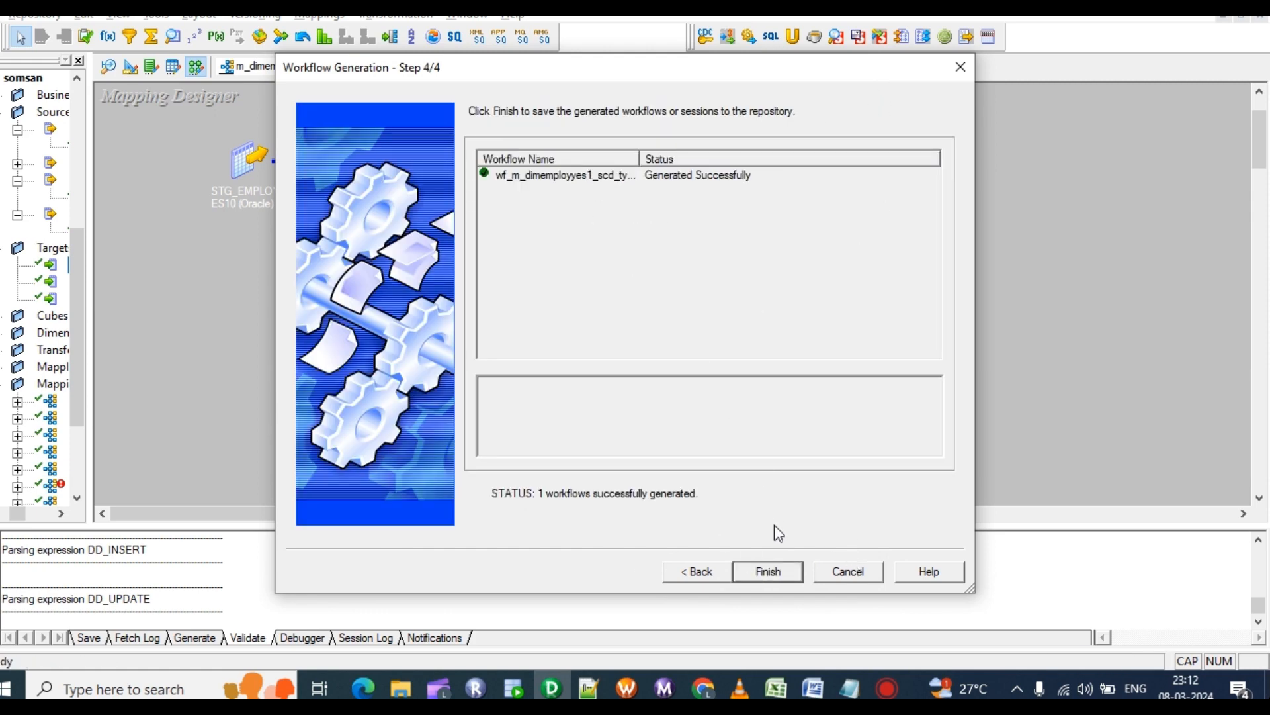
left_click(776, 573)
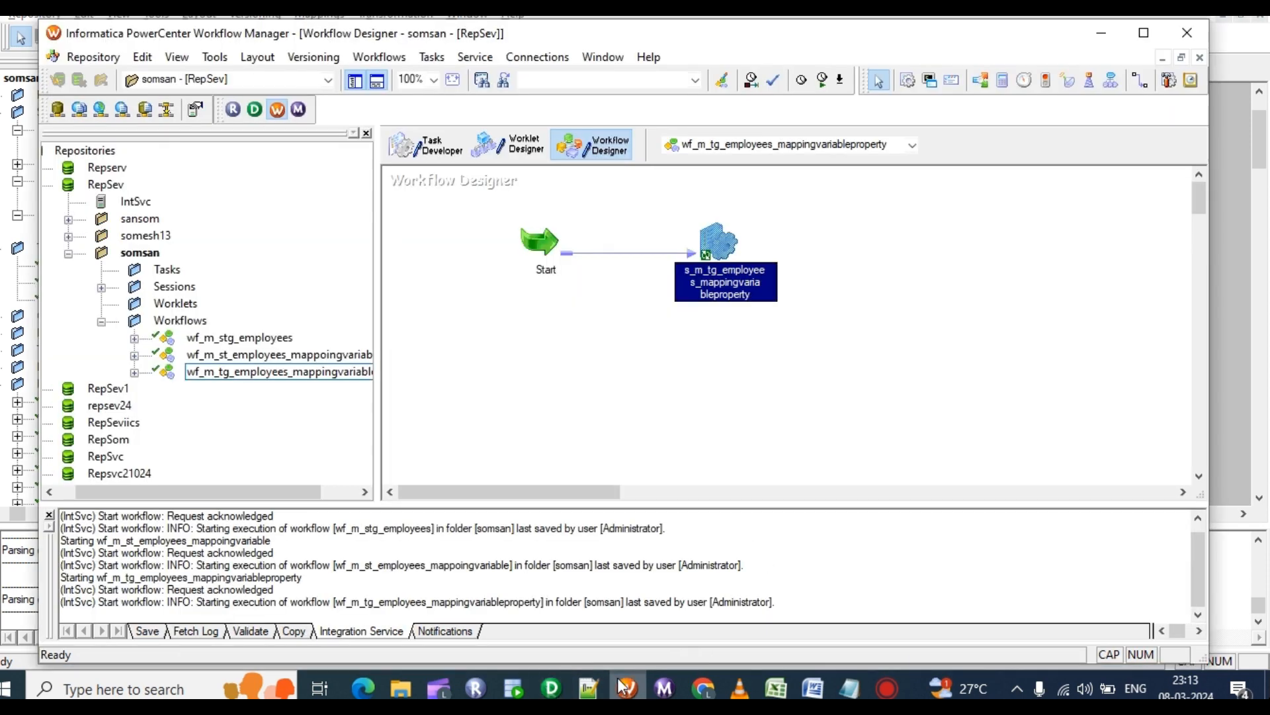
Switch to Workflow Manager, disconnect the RepSev repository and reconnect to it by entering the account password.
left_click(627, 688)
right_click(113, 186)
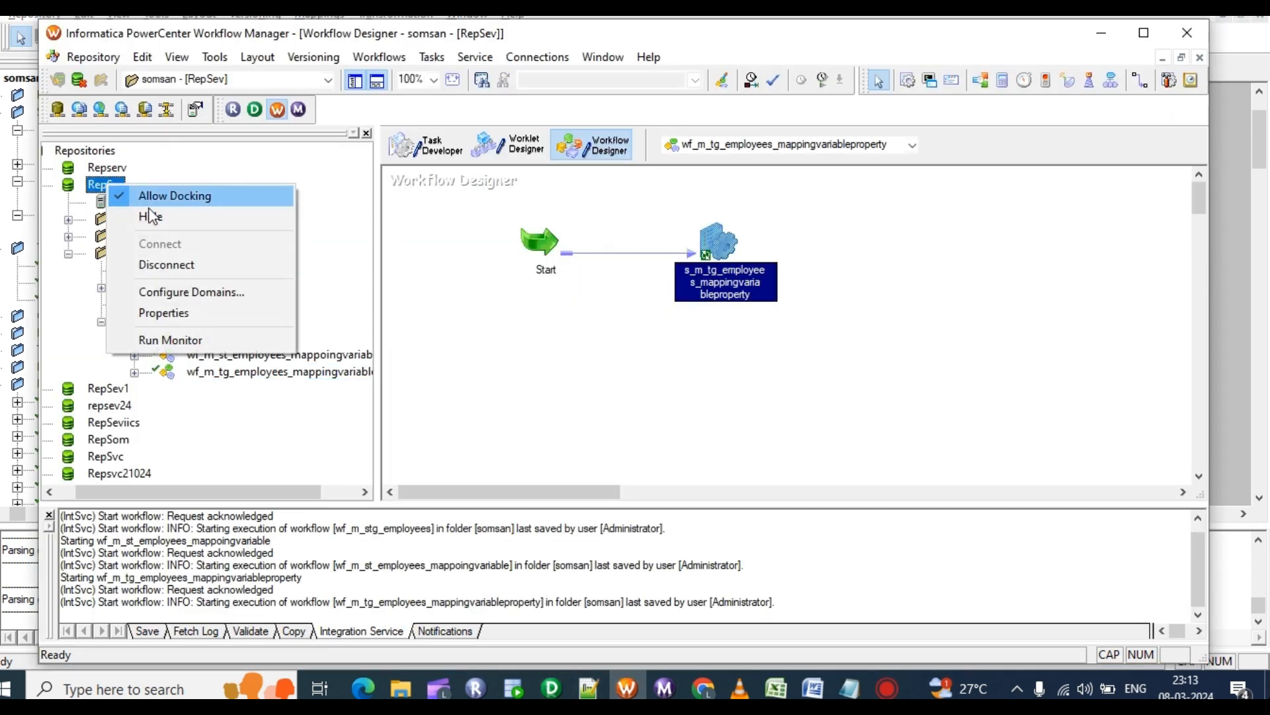
left_click(173, 267)
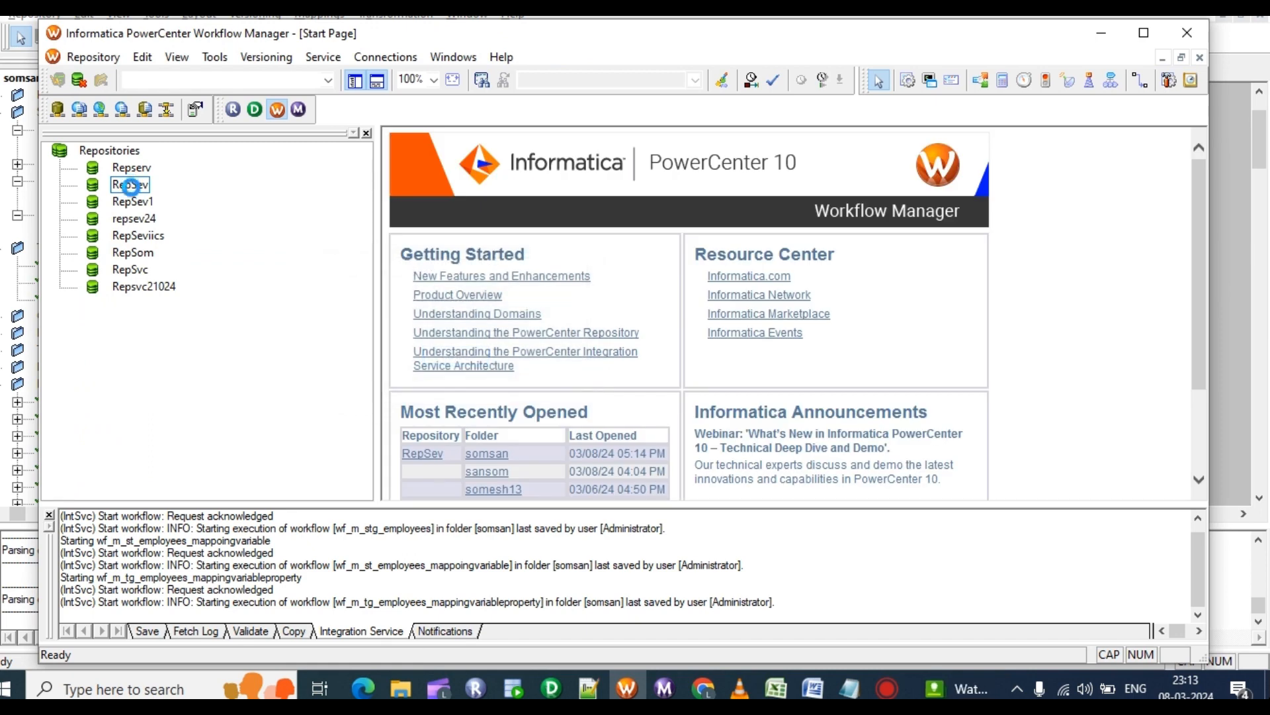
right_click(130, 186)
left_click(174, 243)
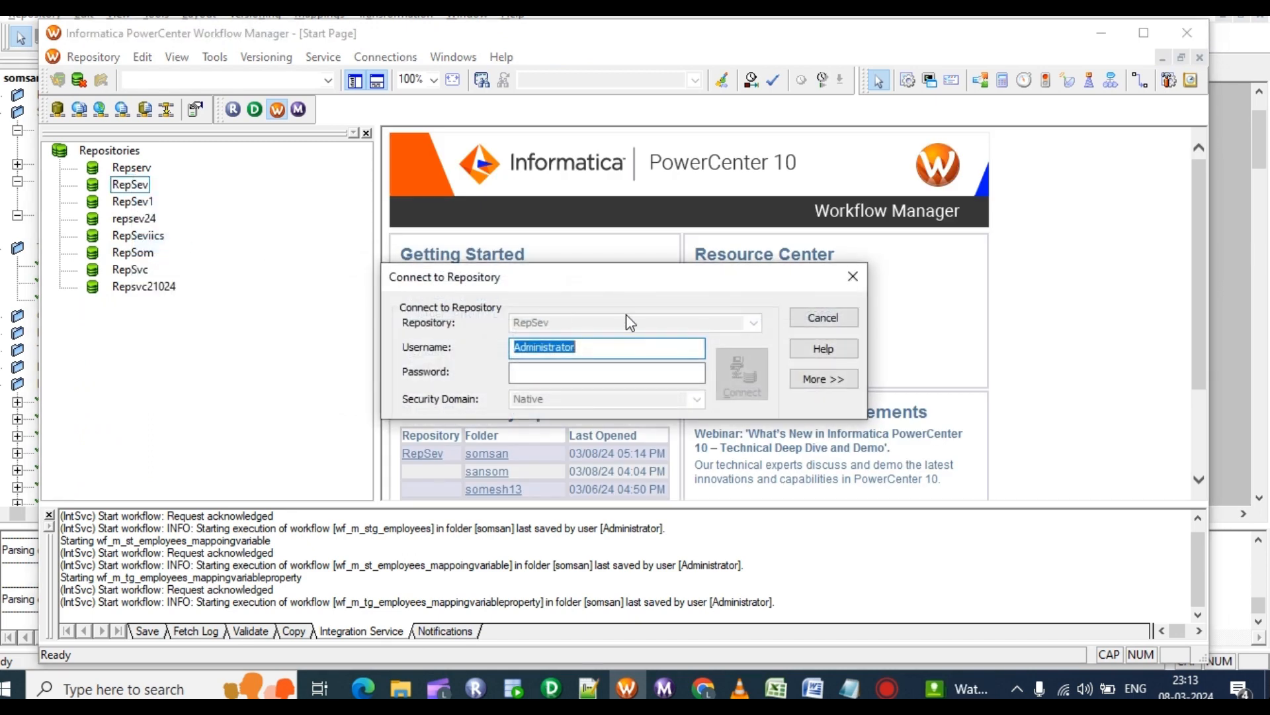
left_click(653, 370)
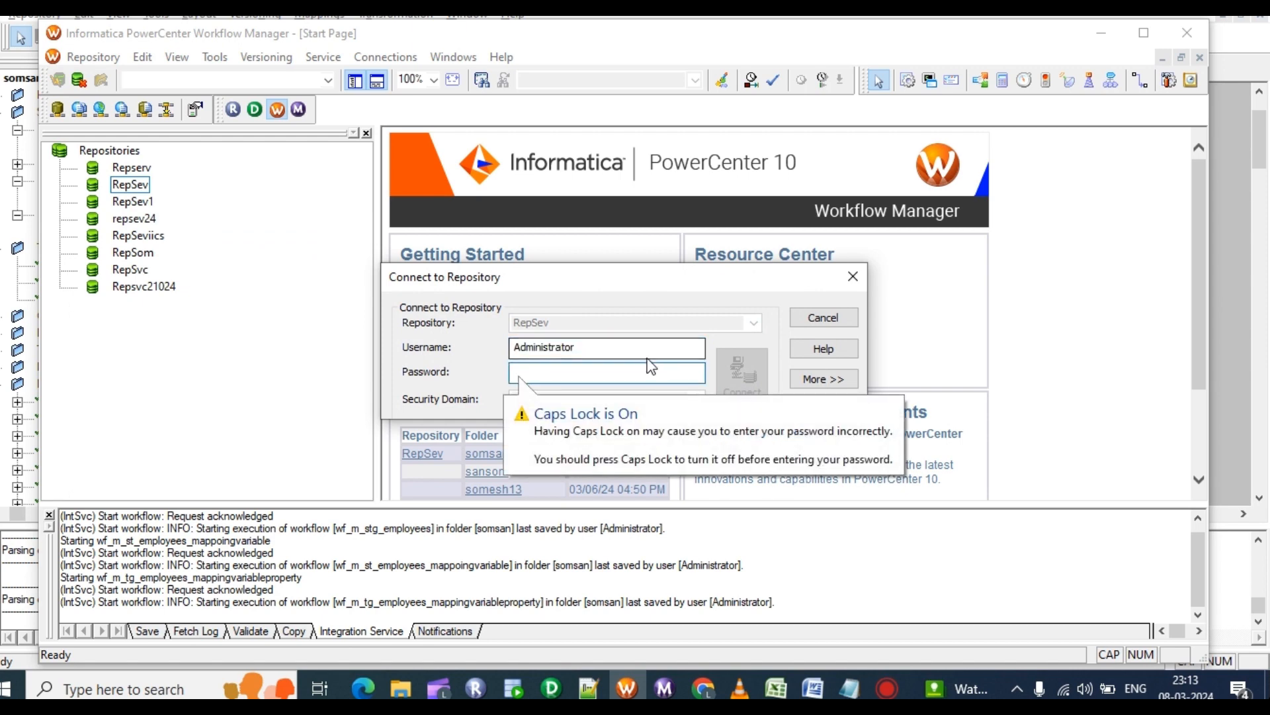
type("*****")
key("Return")
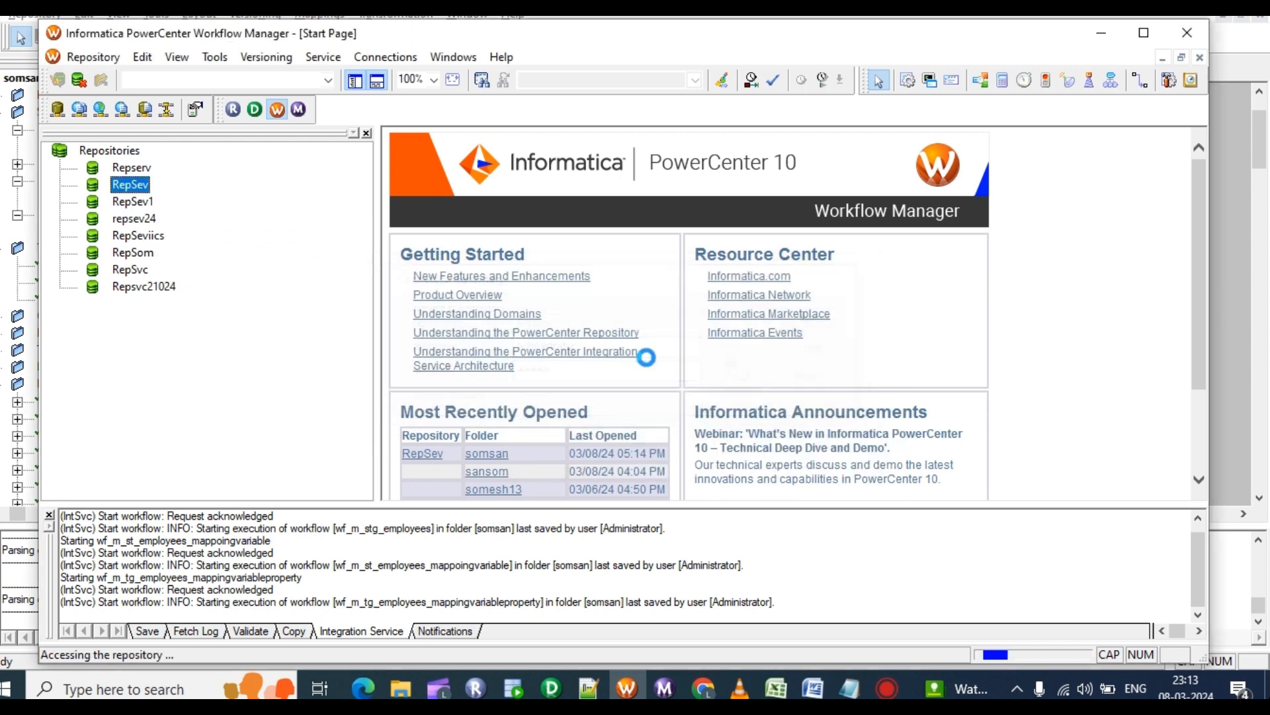
key("Caps_Lock")
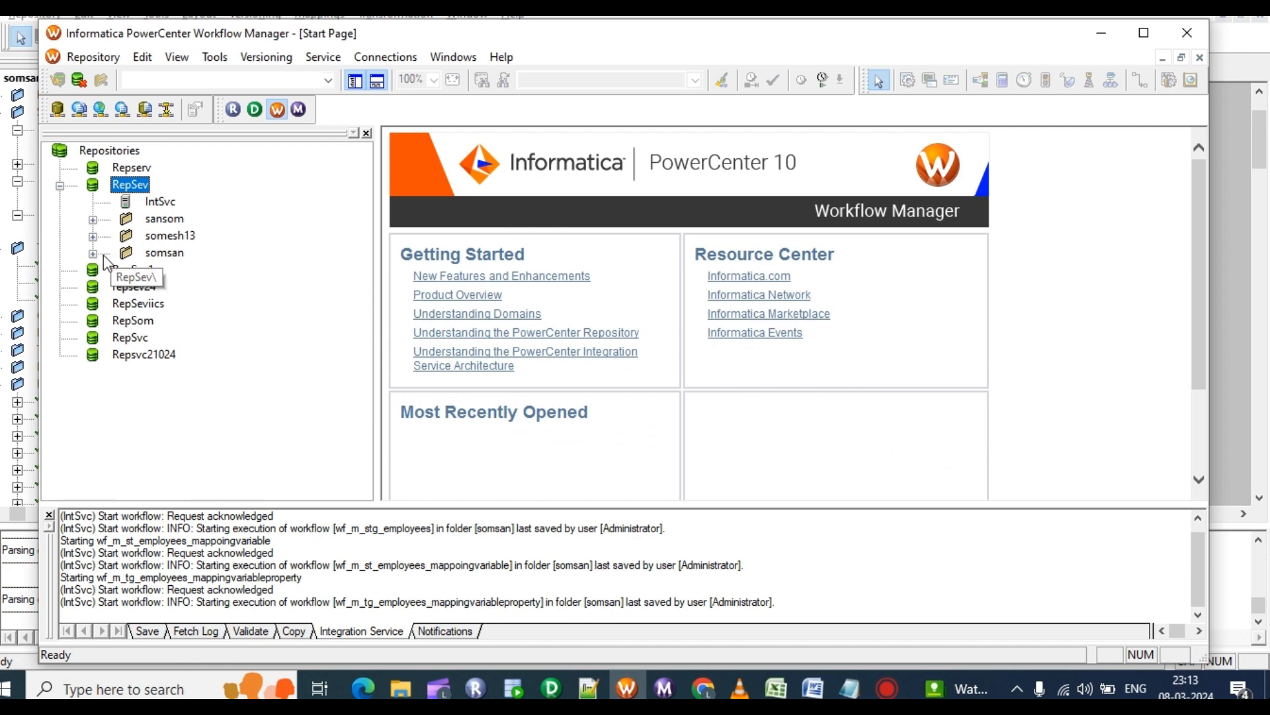
Expand the workflows of the somsan folder and open wf_m_dimemployyes1_scd_type1 in the Workflow Designer.
double_click(152, 252)
left_click(127, 323)
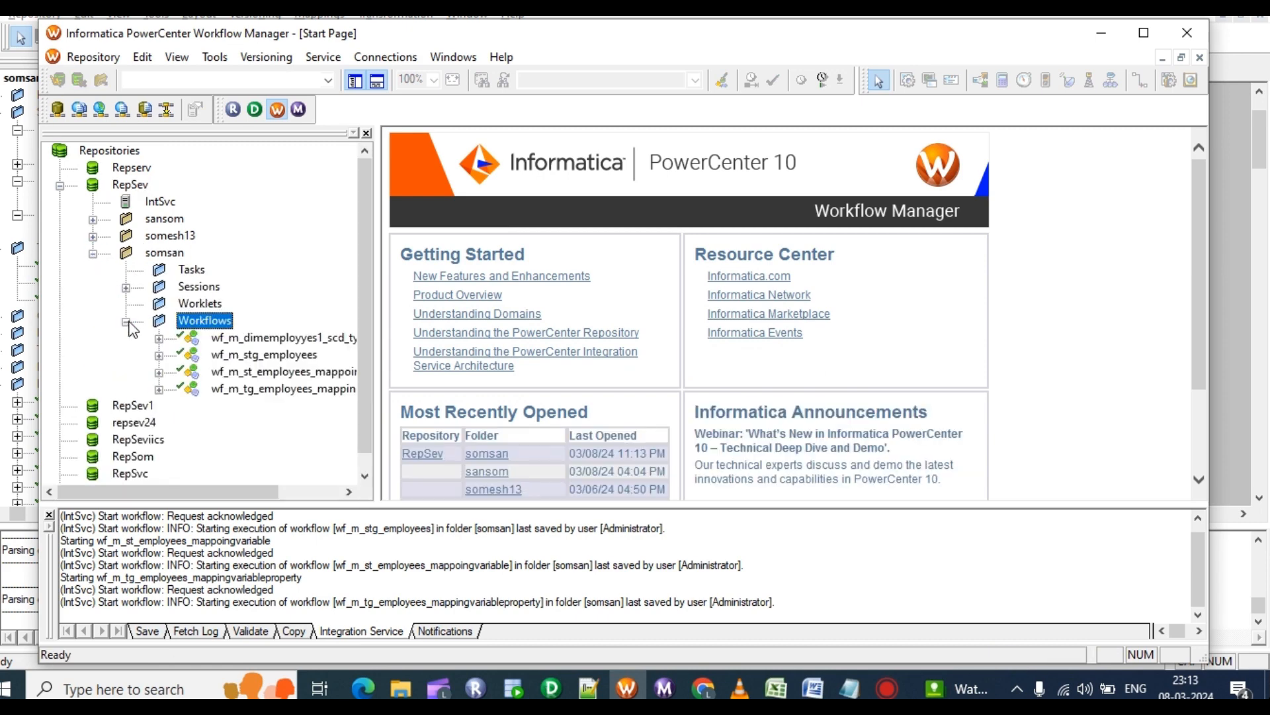
left_click_drag(176, 486, 238, 483)
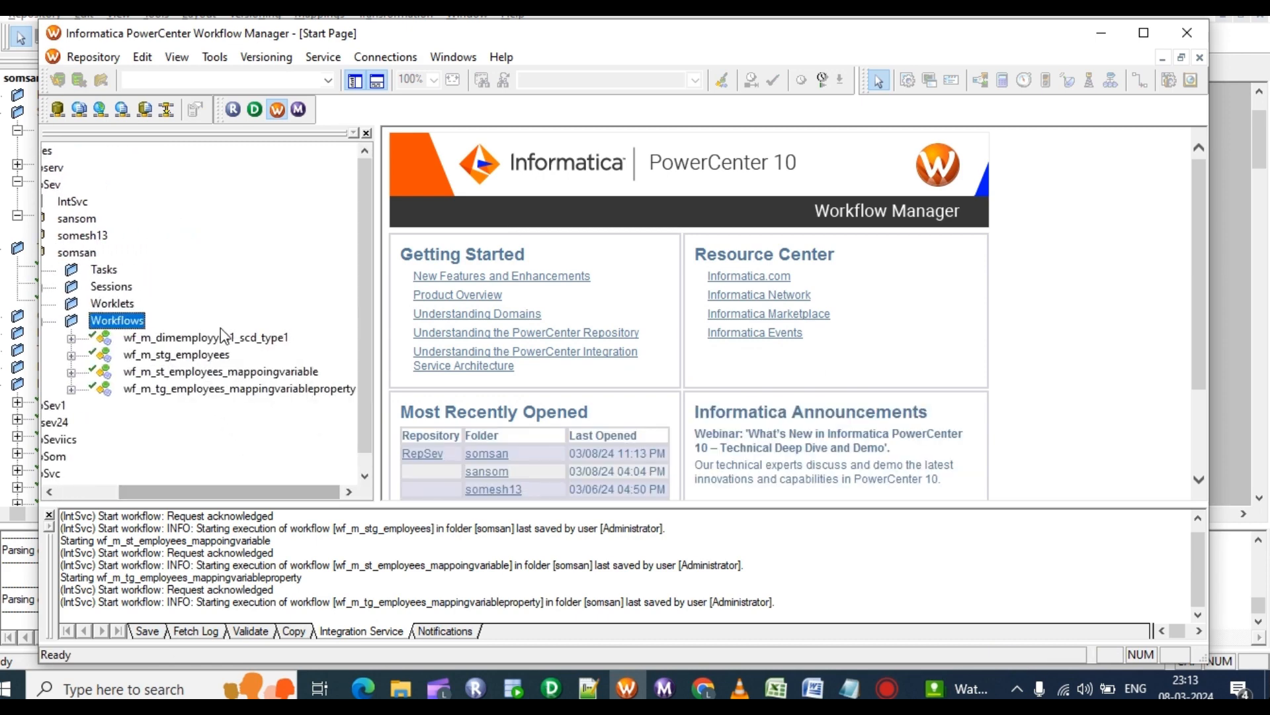
left_click(214, 57)
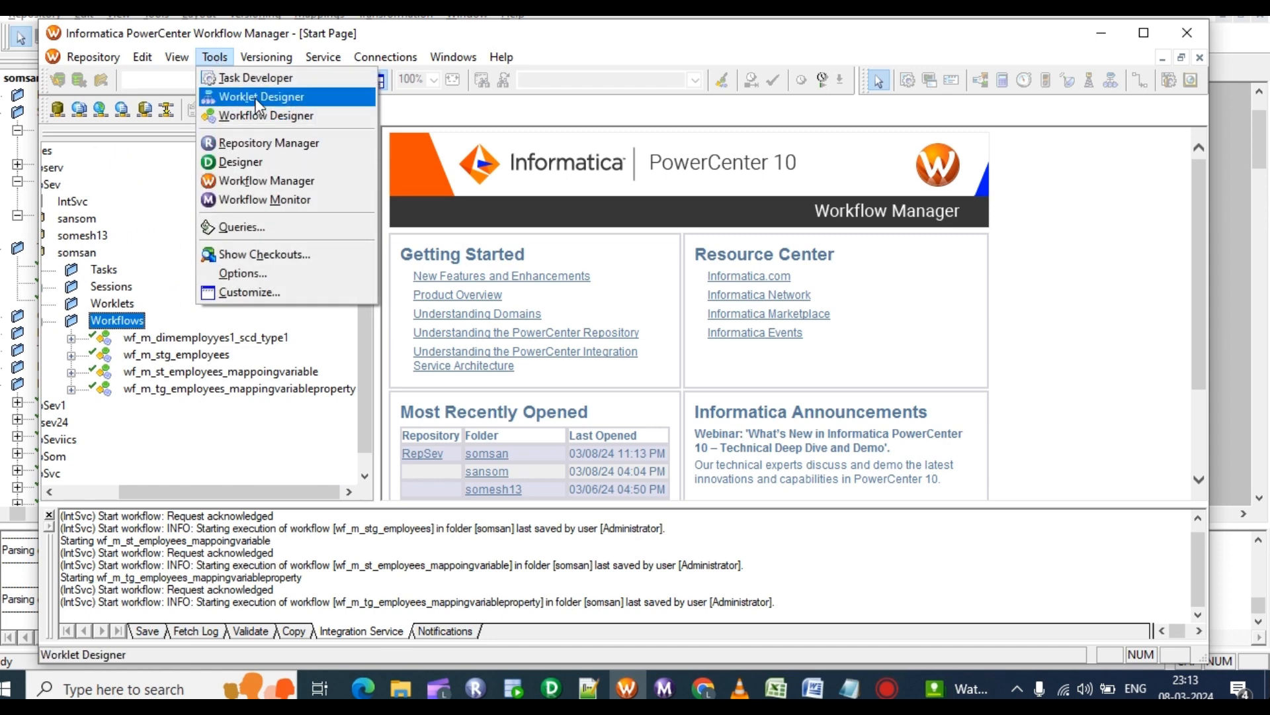
left_click(261, 115)
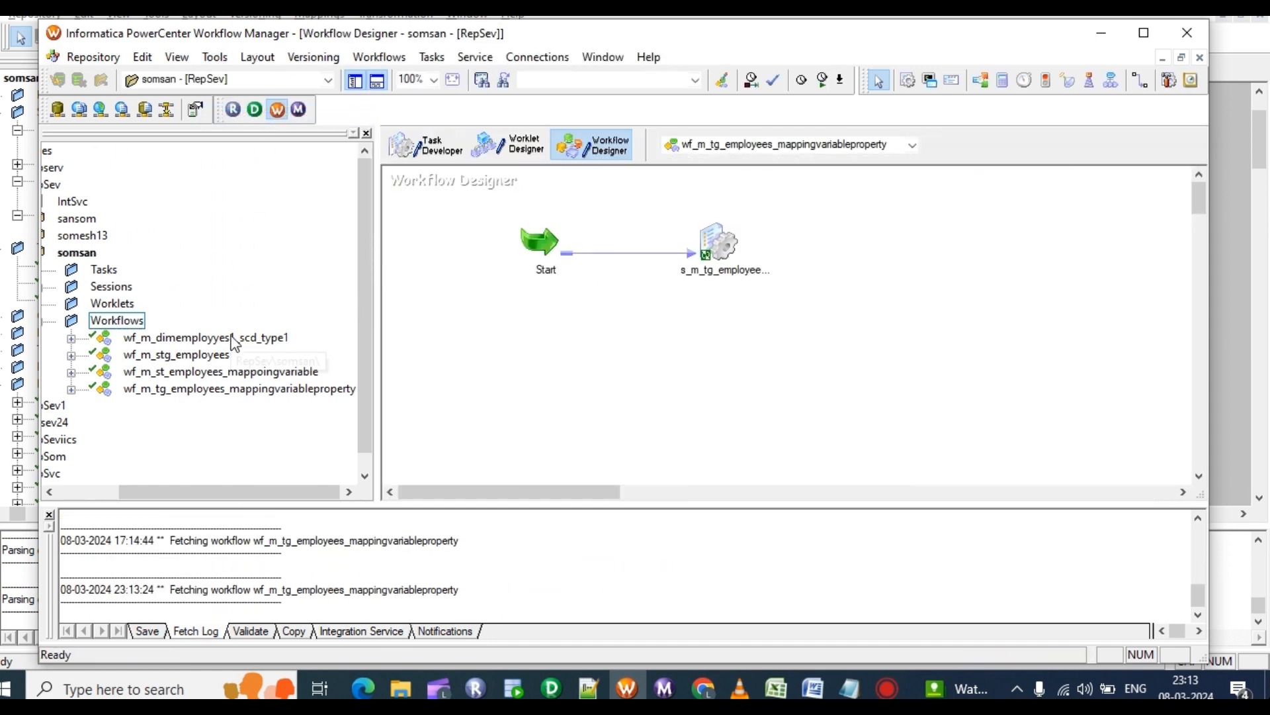
left_click_drag(232, 338, 662, 277)
double_click(721, 251)
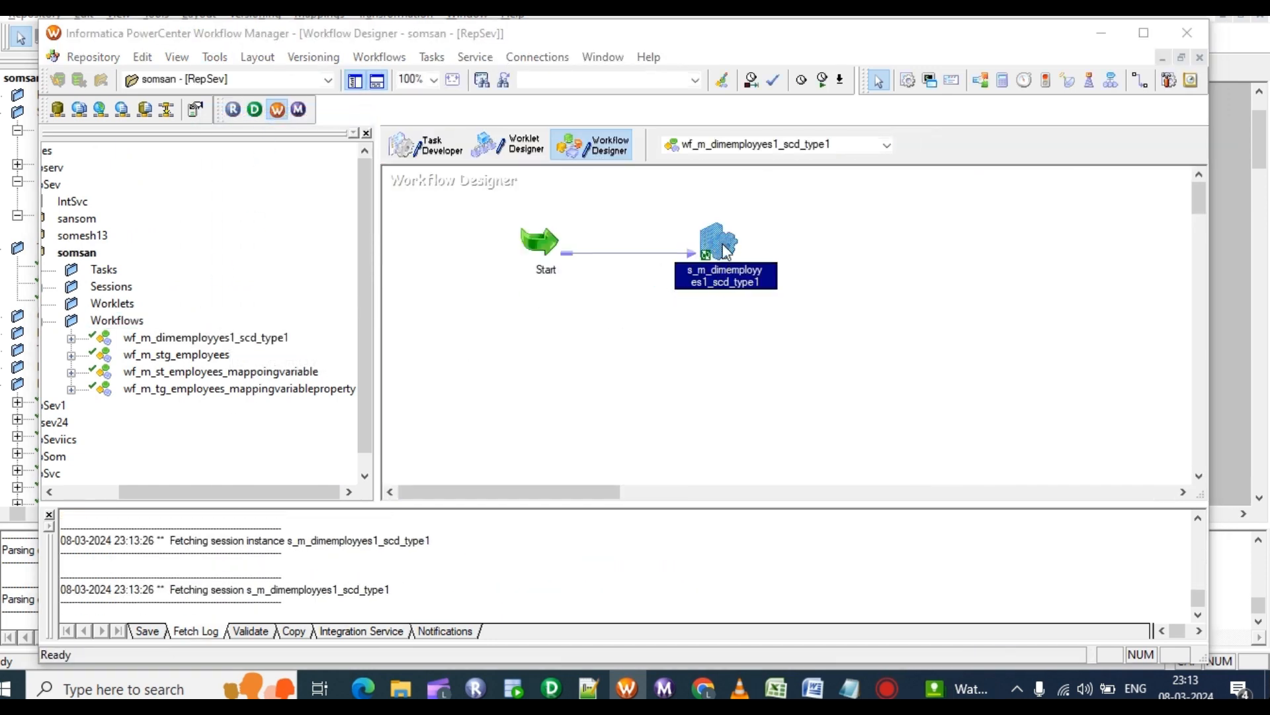
left_click(757, 393)
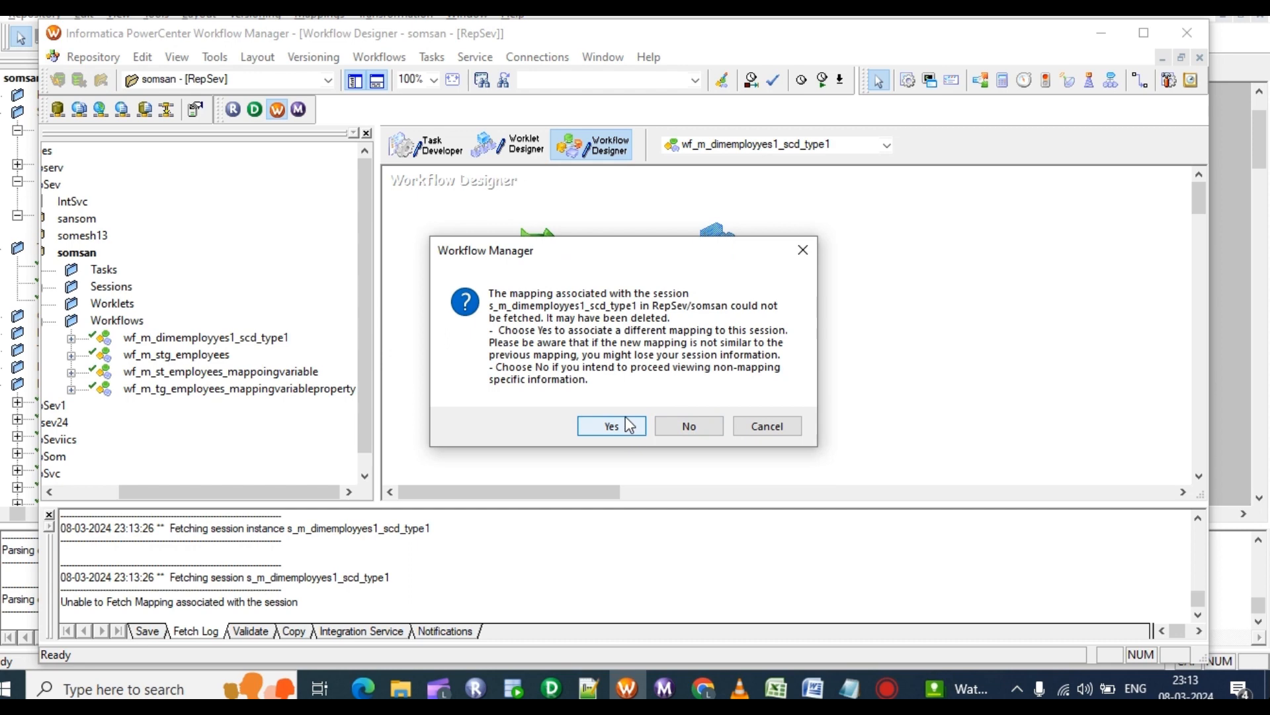
left_click(757, 426)
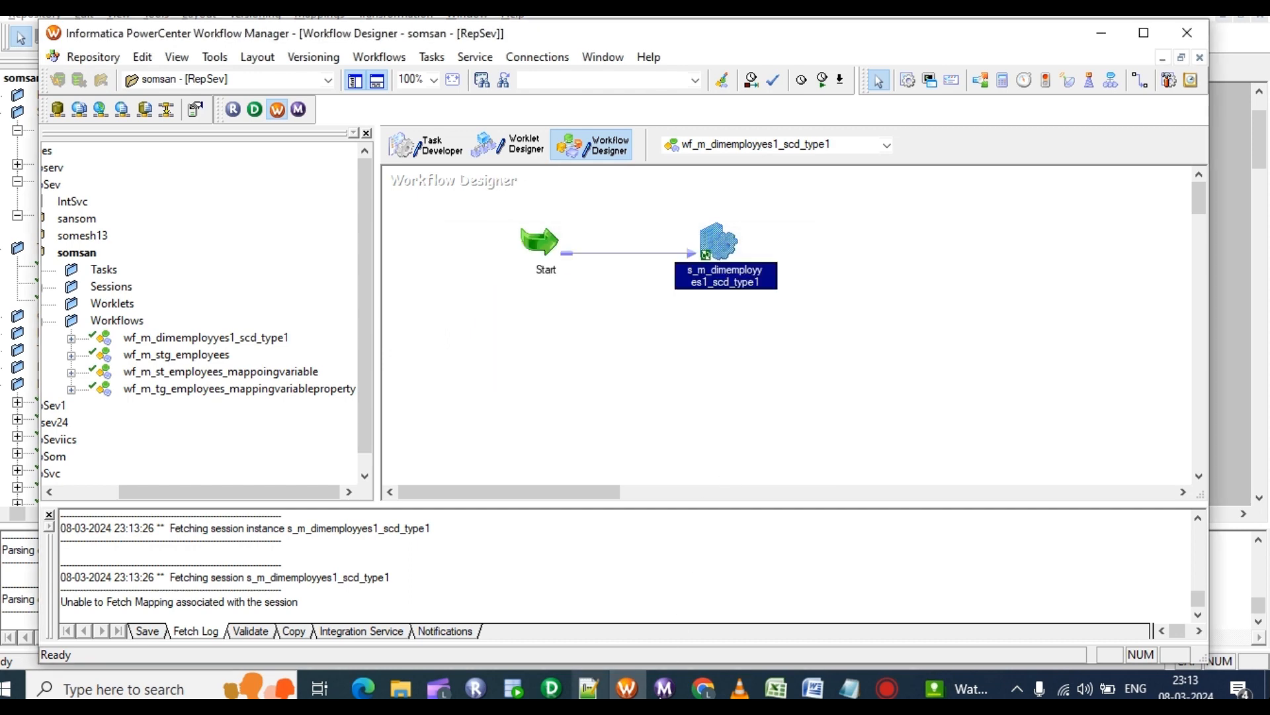
Switch to the PowerCenter Designer and save the m_dimemployyes1_scd_type1 mapping to the repository.
mouse_move(475, 689)
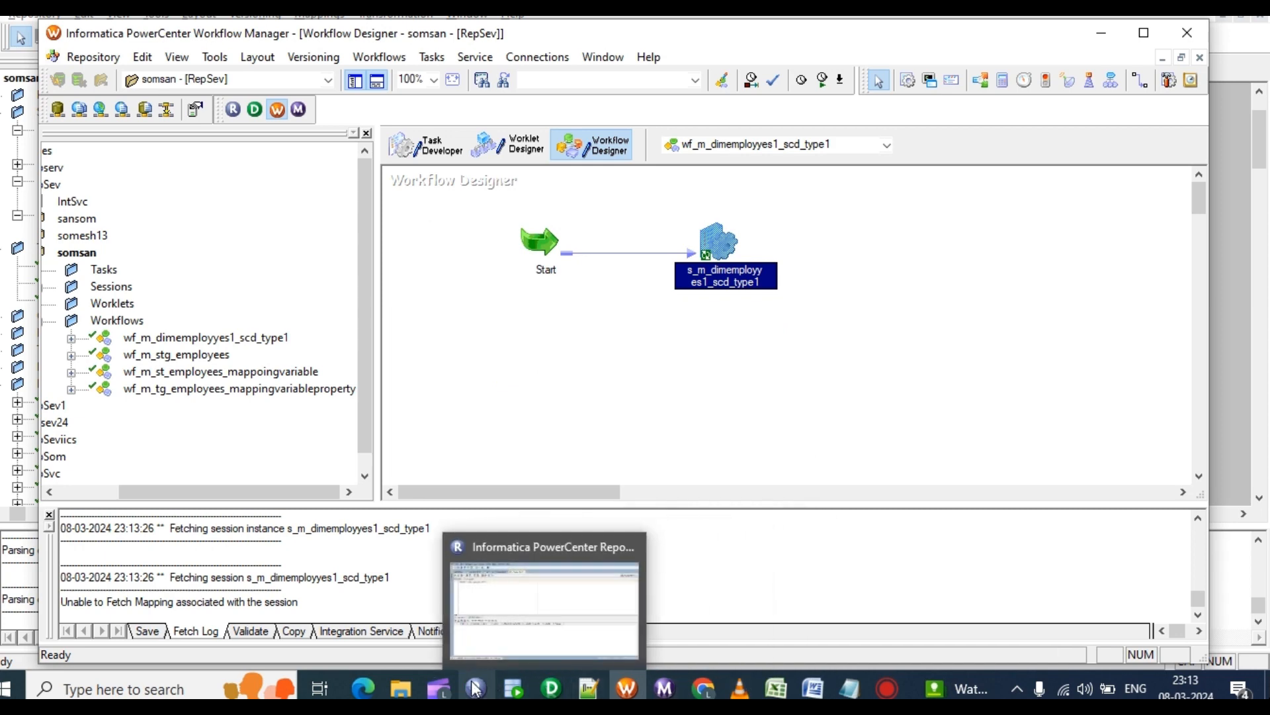
left_click(551, 688)
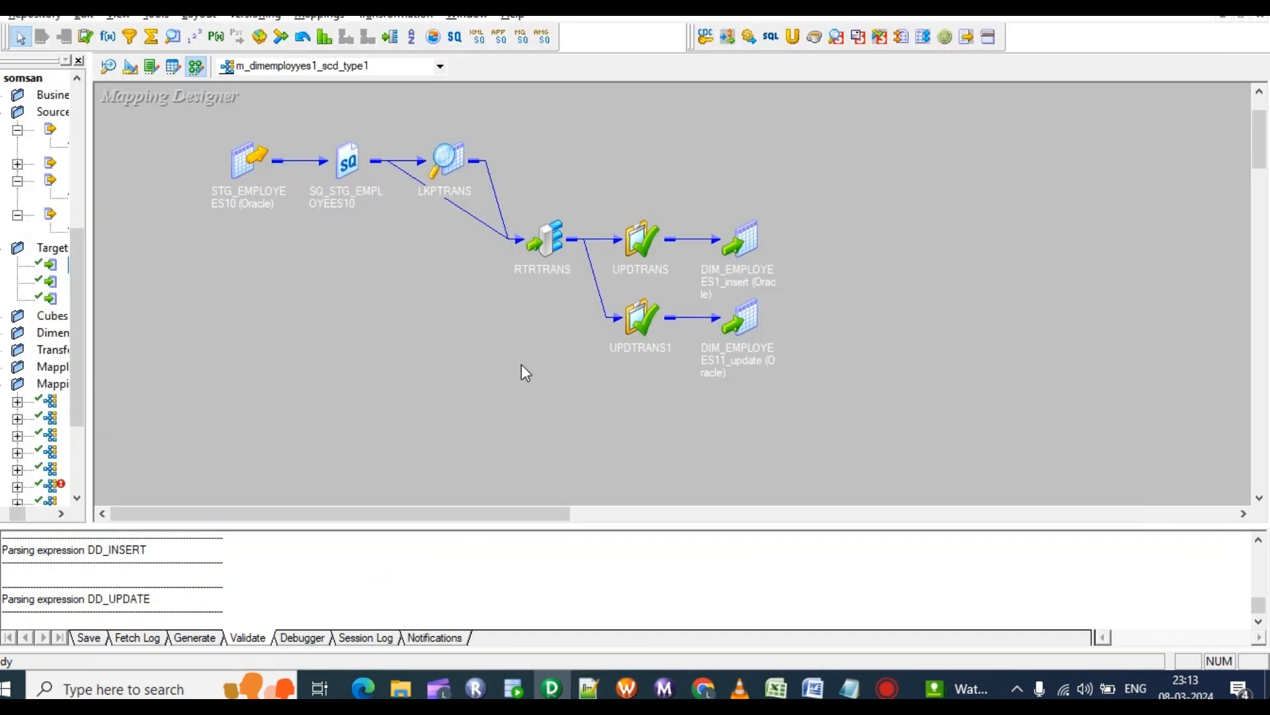
key("ctrl+s")
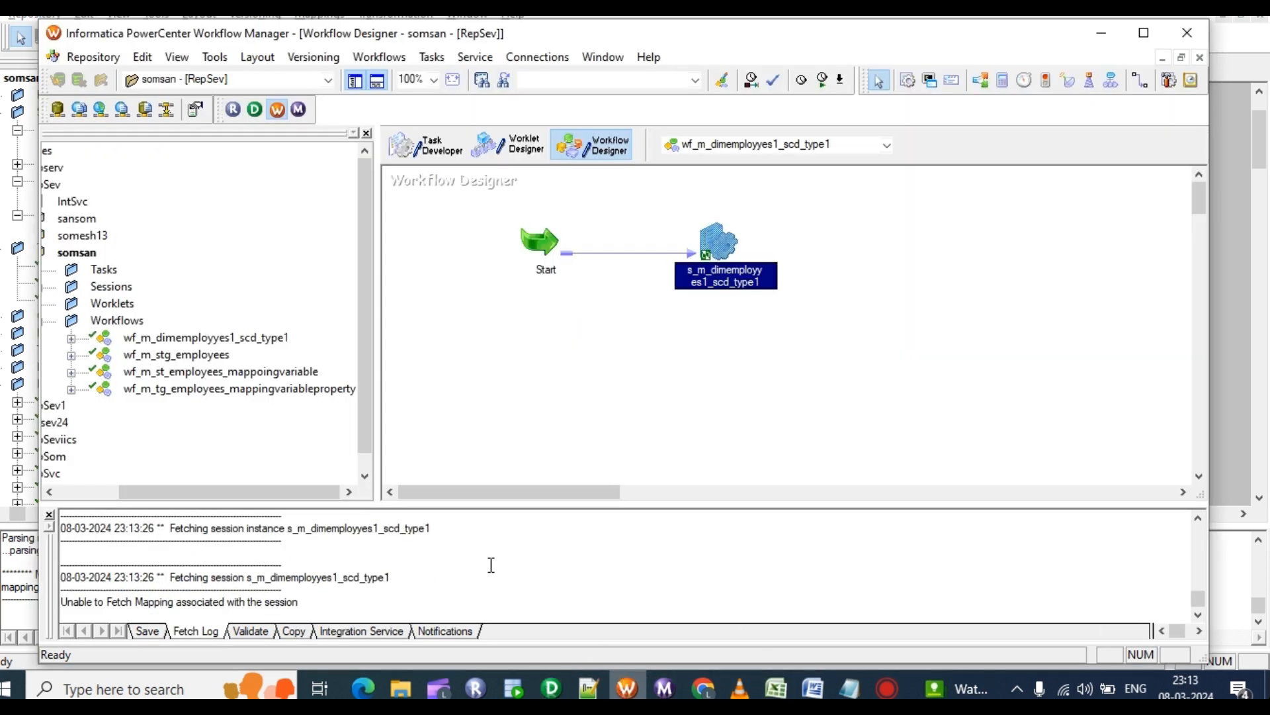
Return to Workflow Manager, try to refresh the mapping of session s_m_dimemployyes1_scd_type1, and save the folder.
left_click(626, 689)
left_click(569, 339)
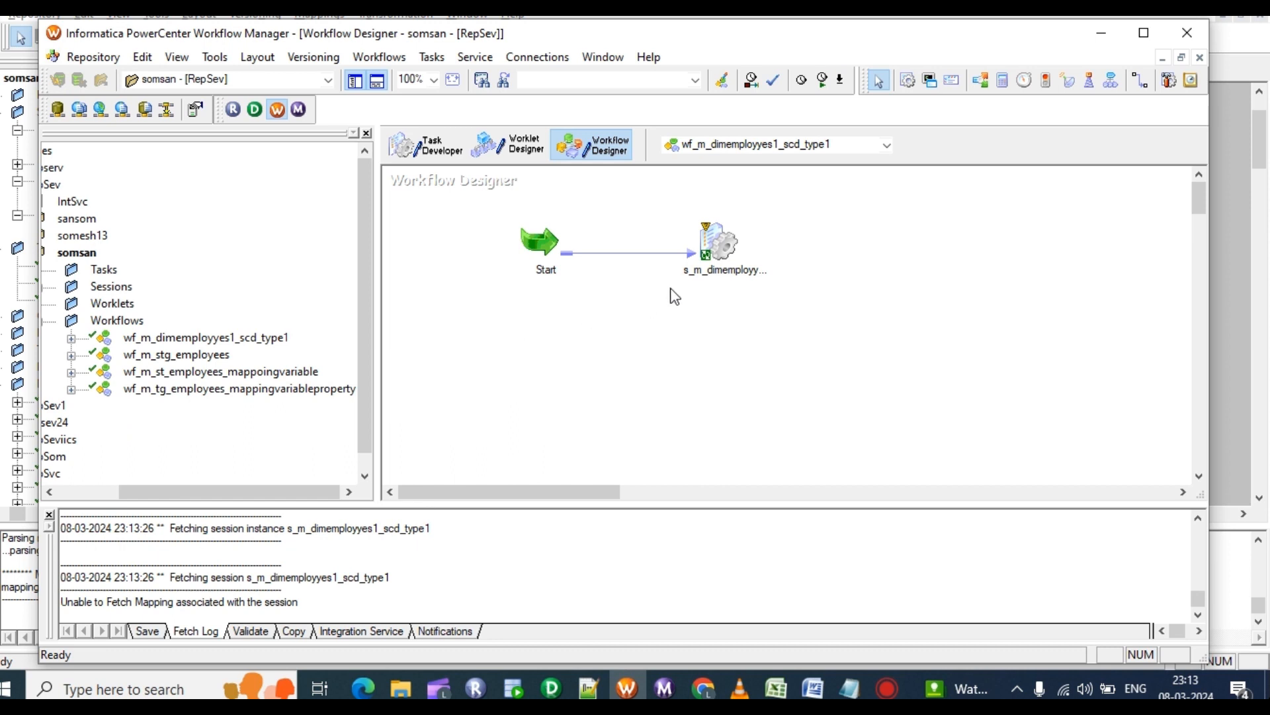
left_click(723, 234)
right_click(723, 235)
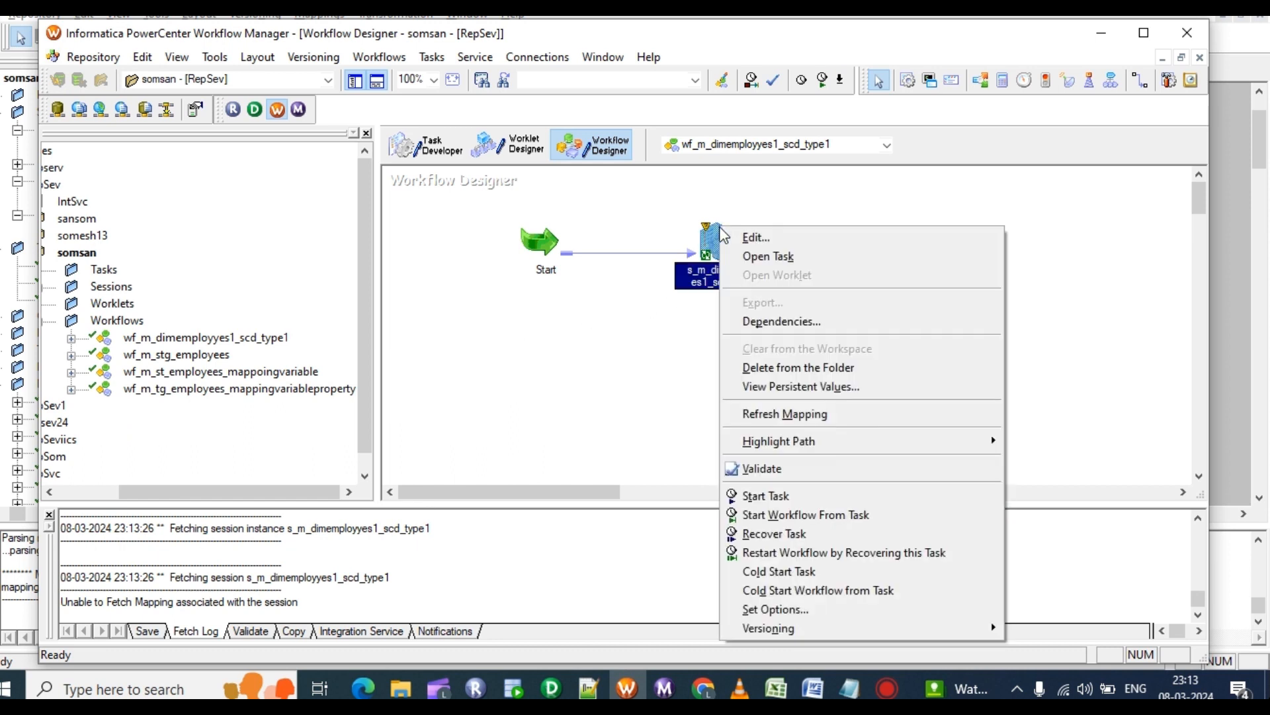
left_click(784, 415)
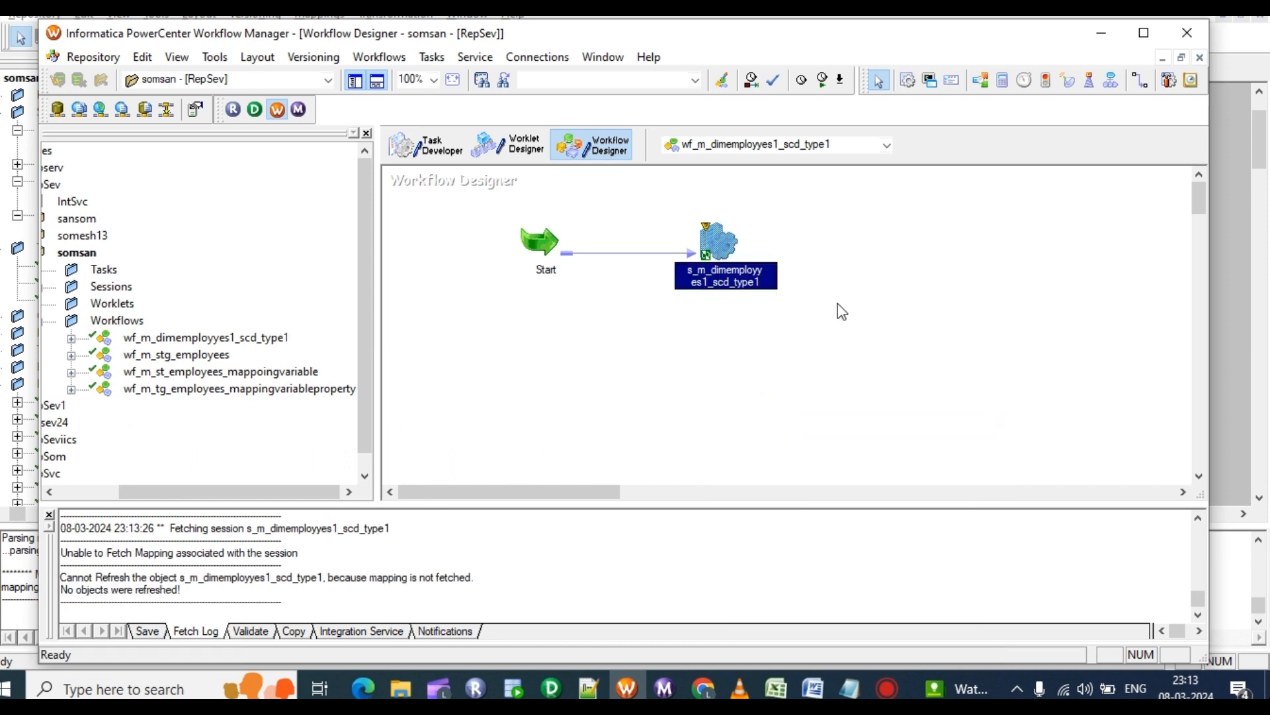
key("ctrl+s")
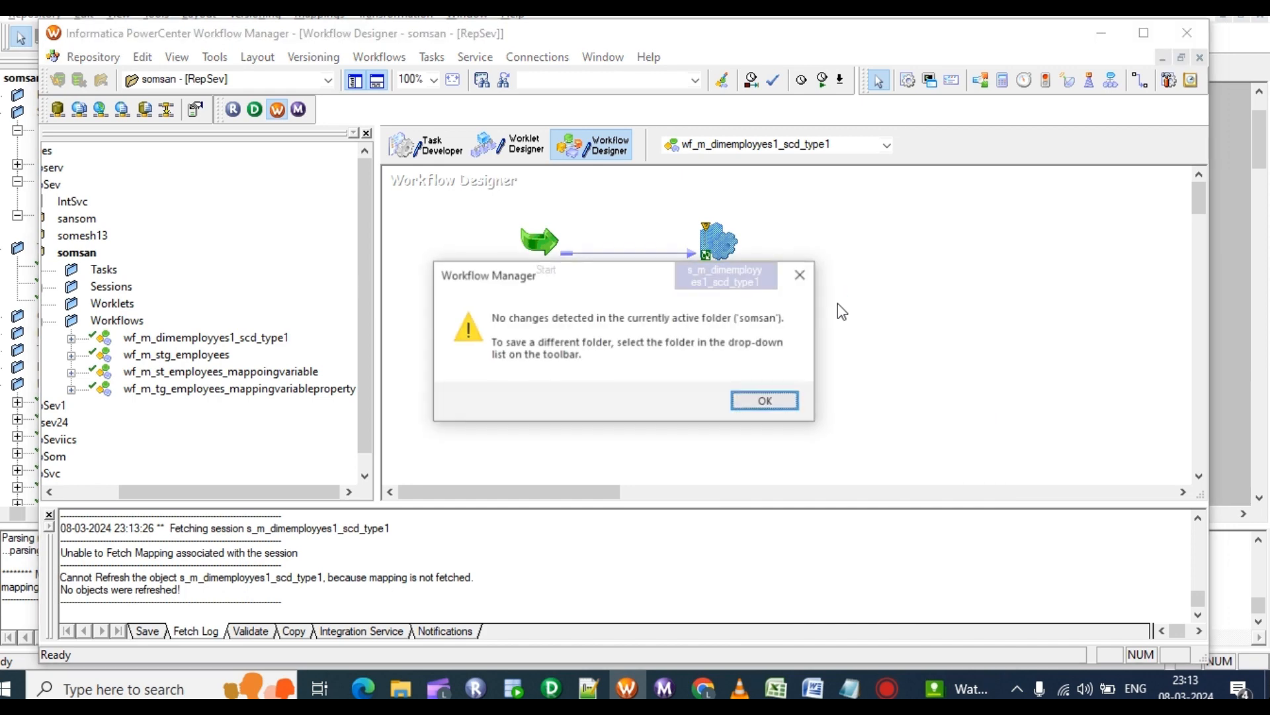
Open the s_m_dimemployyes1_scd_type1 session's mapping settings and set the target load type of DIM_EMPLOYEES11_update to Normal.
double_click(727, 283)
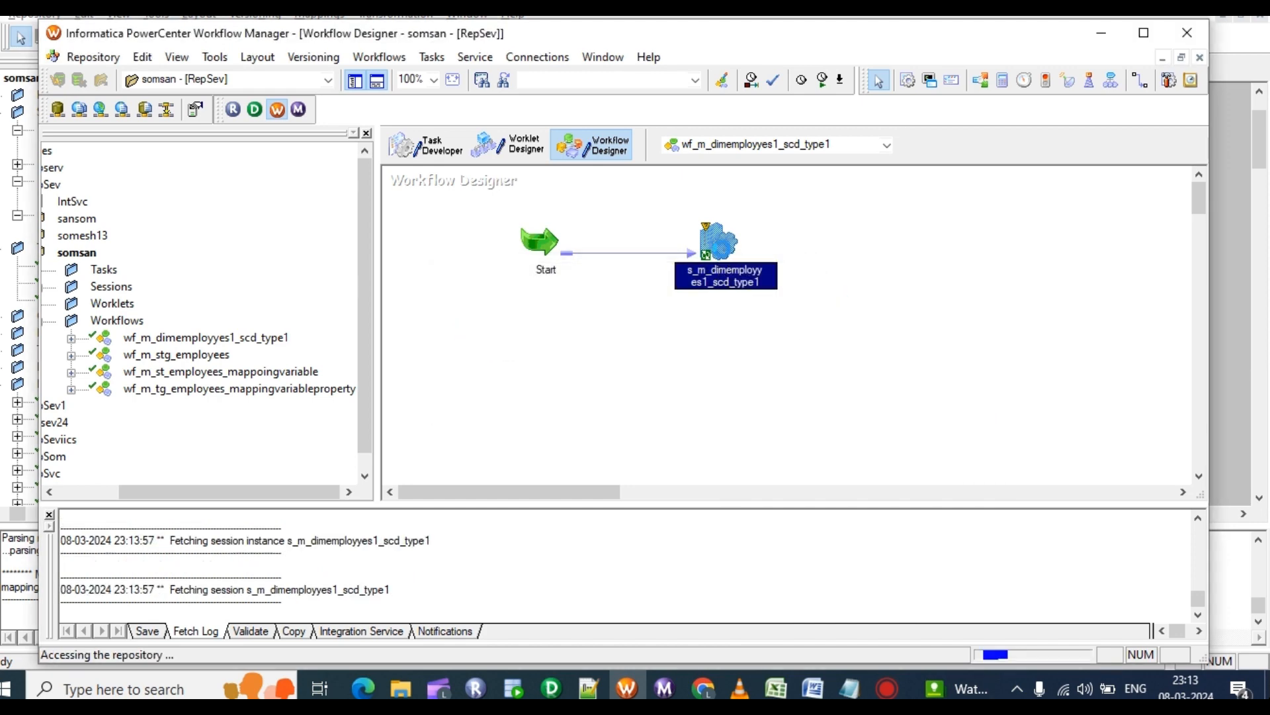
left_click(525, 135)
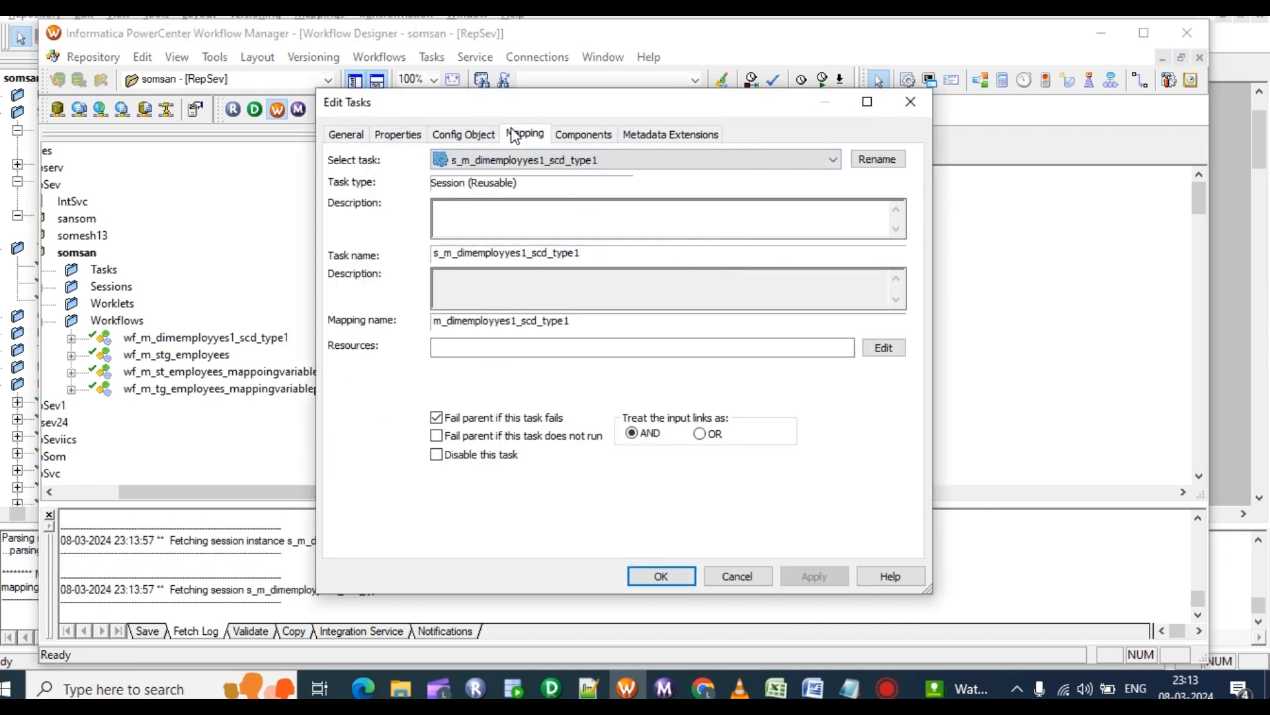
left_click(423, 312)
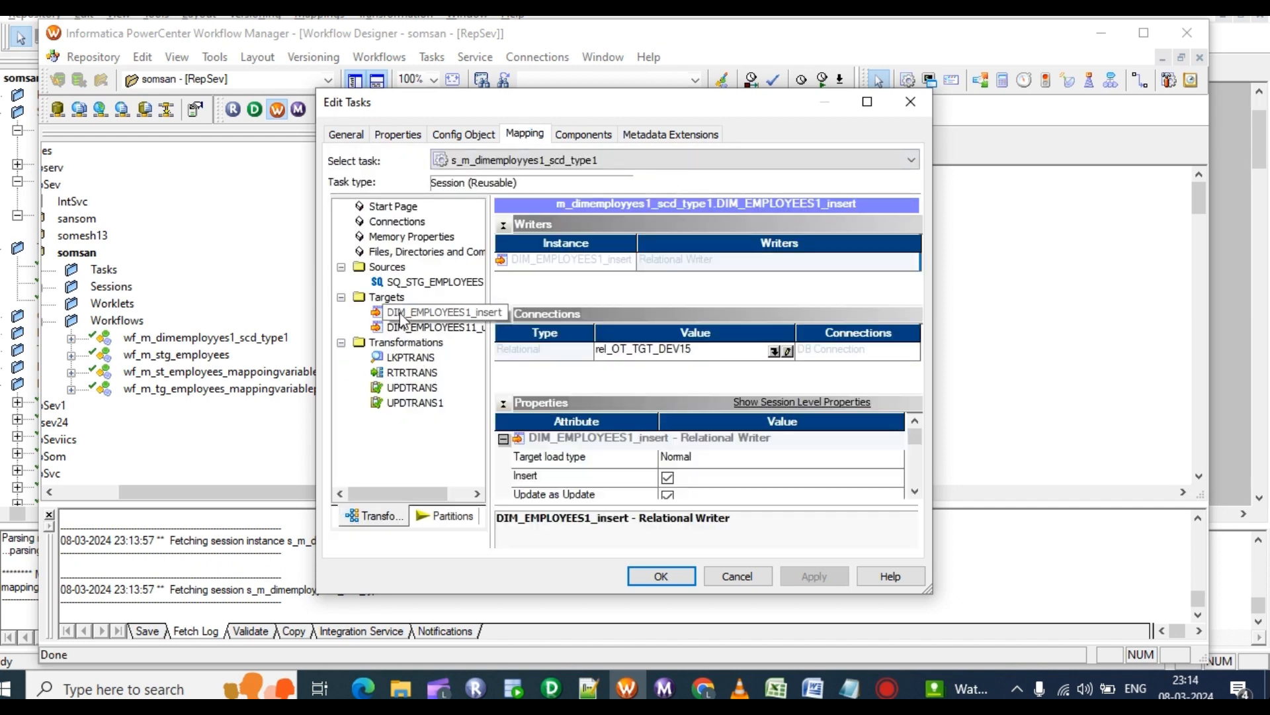
left_click(430, 327)
left_click(700, 458)
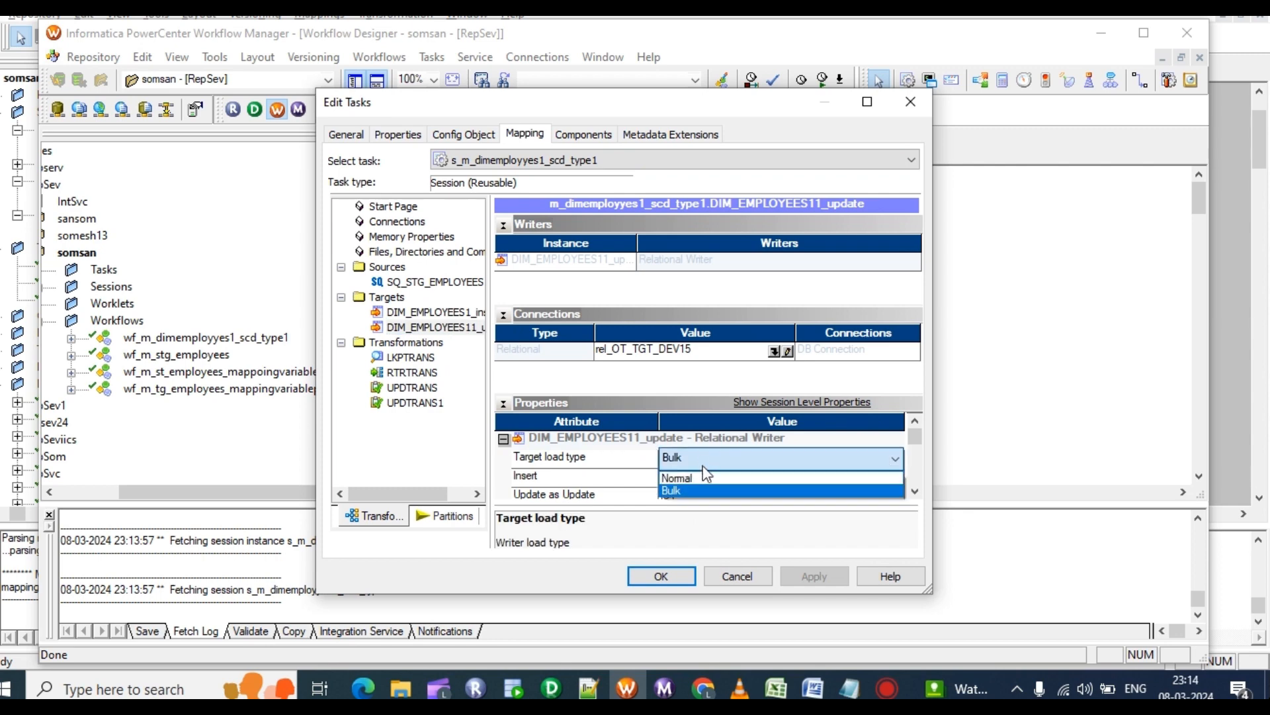
left_click(704, 471)
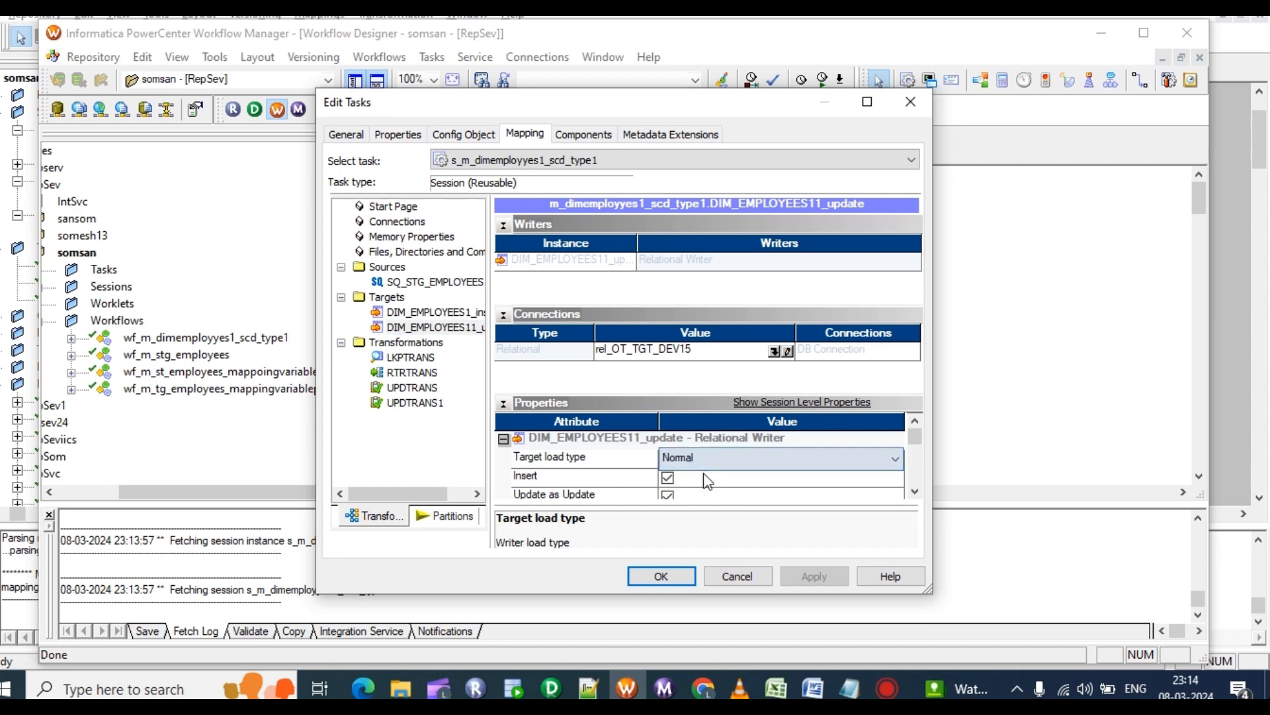
Replace the session's LKPTRANS connection variable with the connection object rel_OT_TGT_DEV15.
left_click(401, 372)
left_click(405, 358)
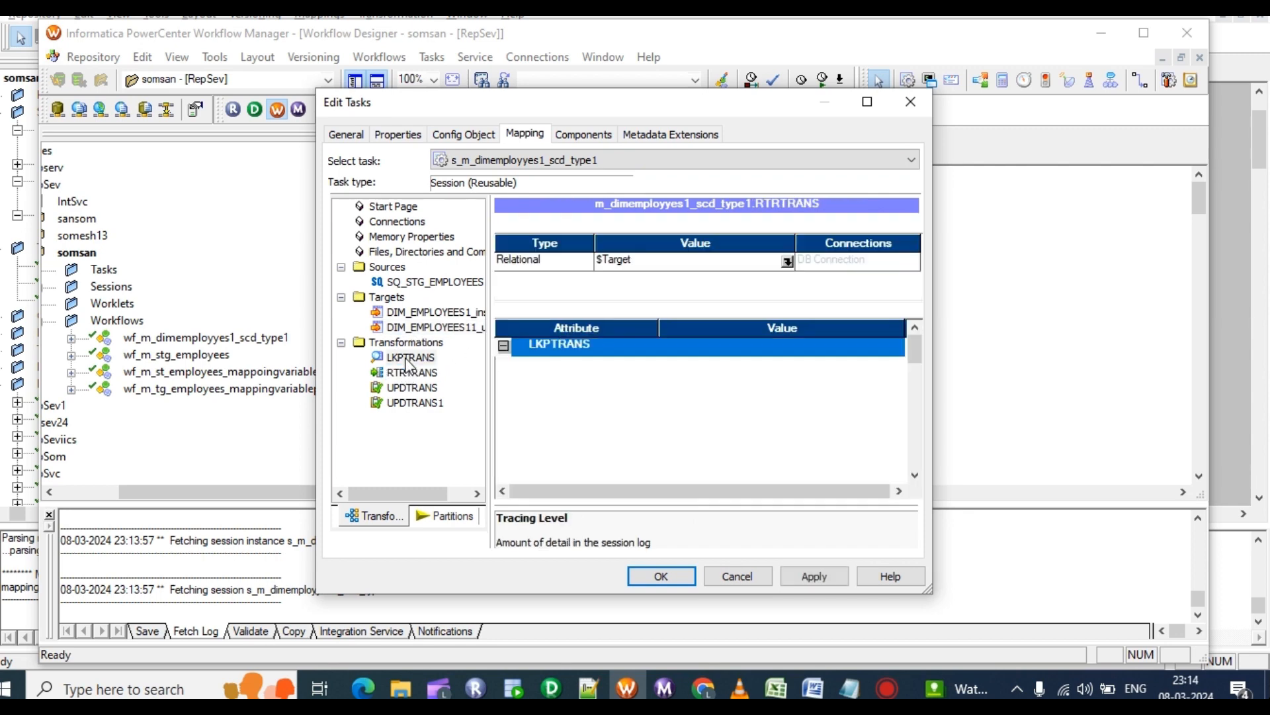
left_click(789, 261)
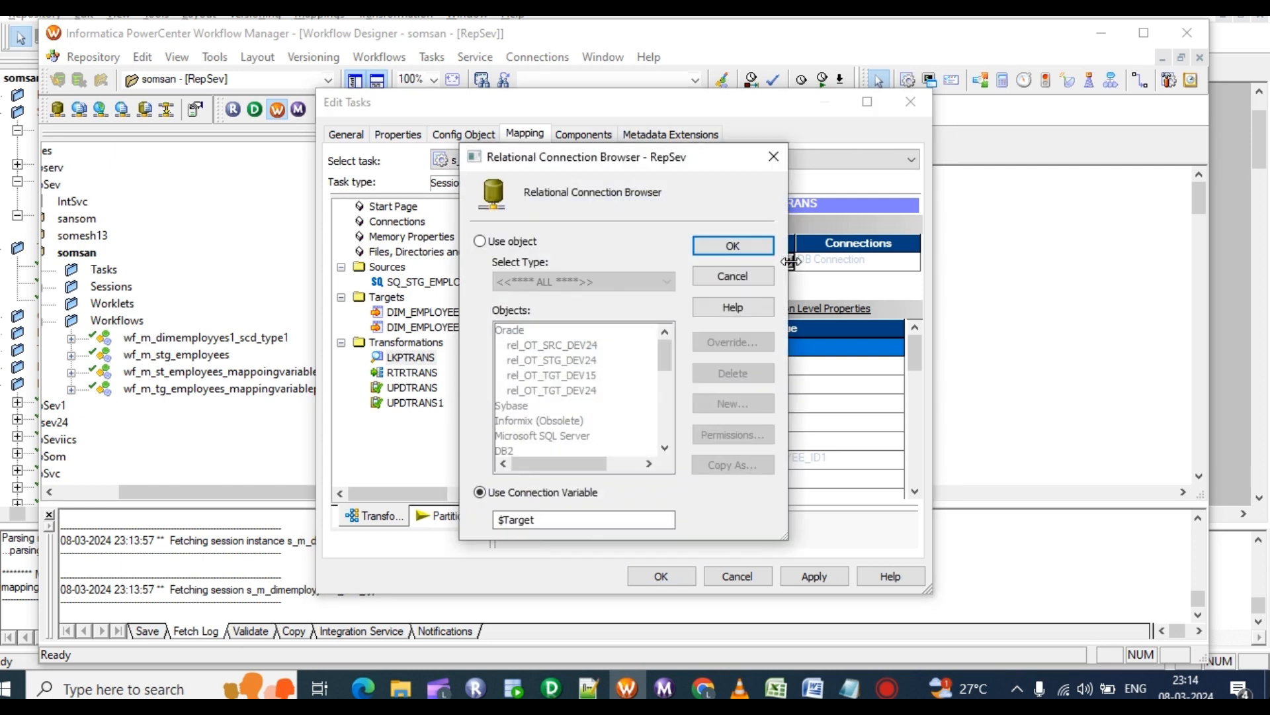
left_click(480, 241)
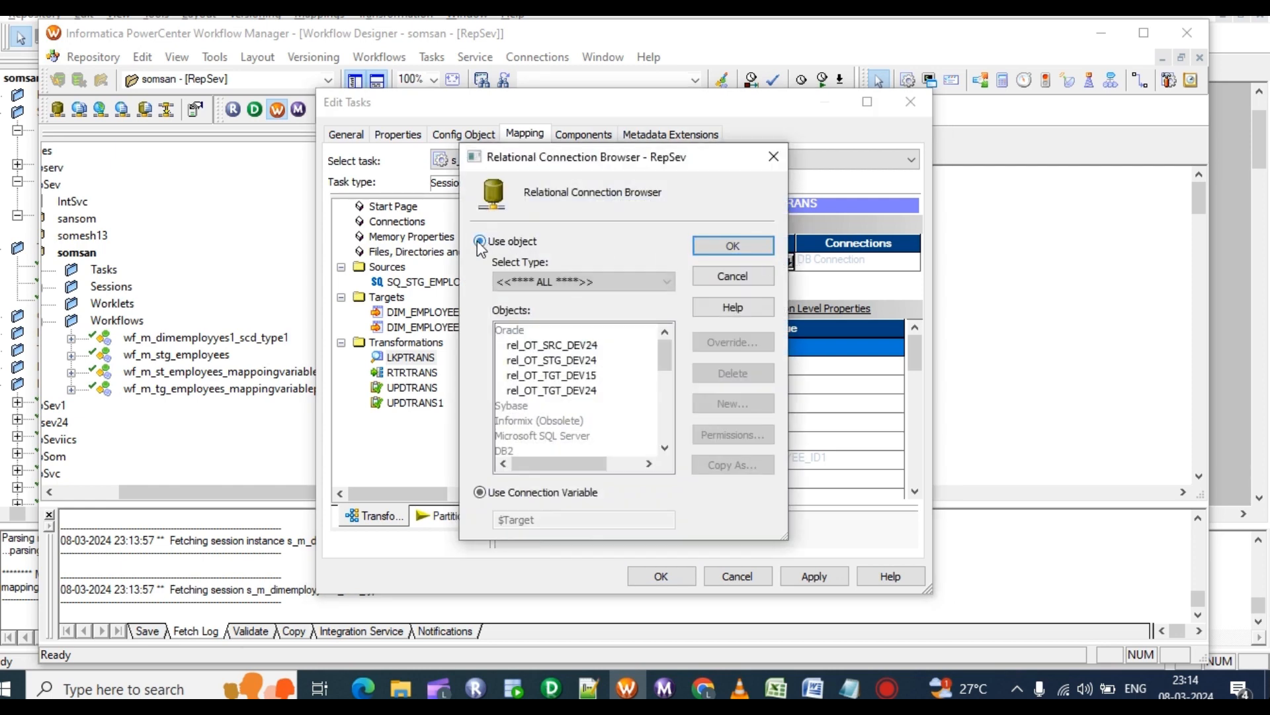
left_click(567, 375)
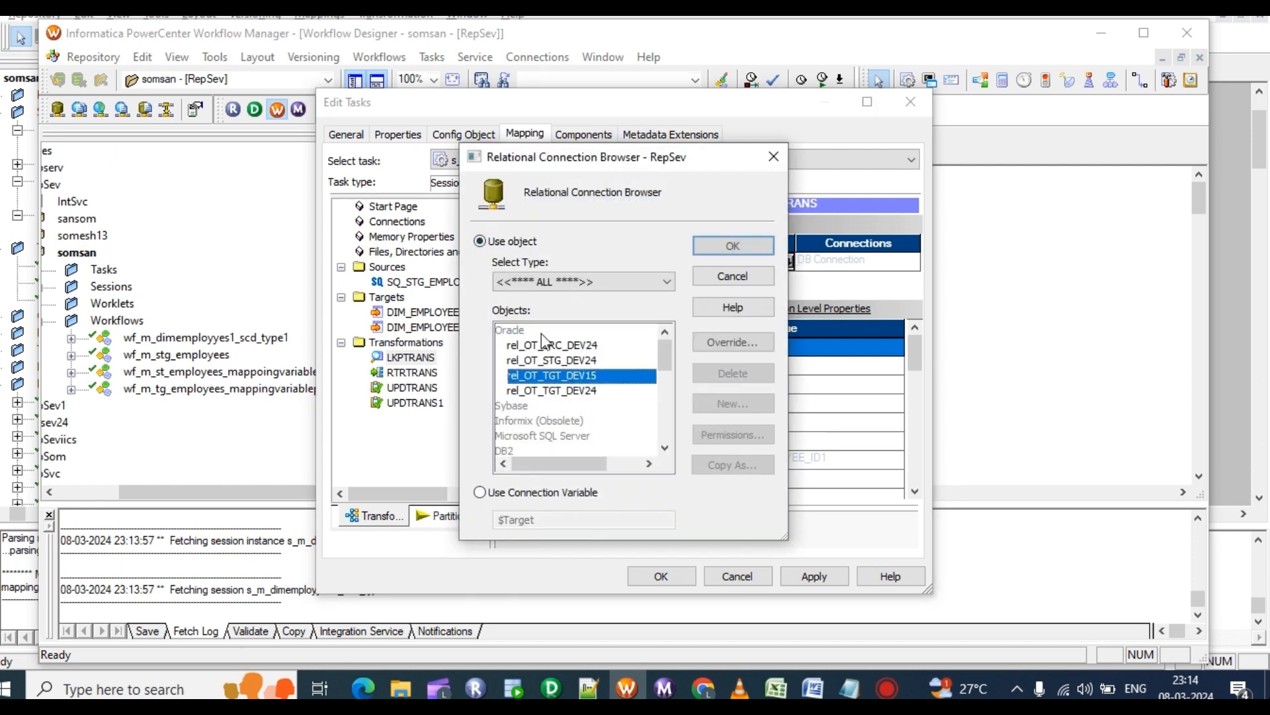
left_click(734, 247)
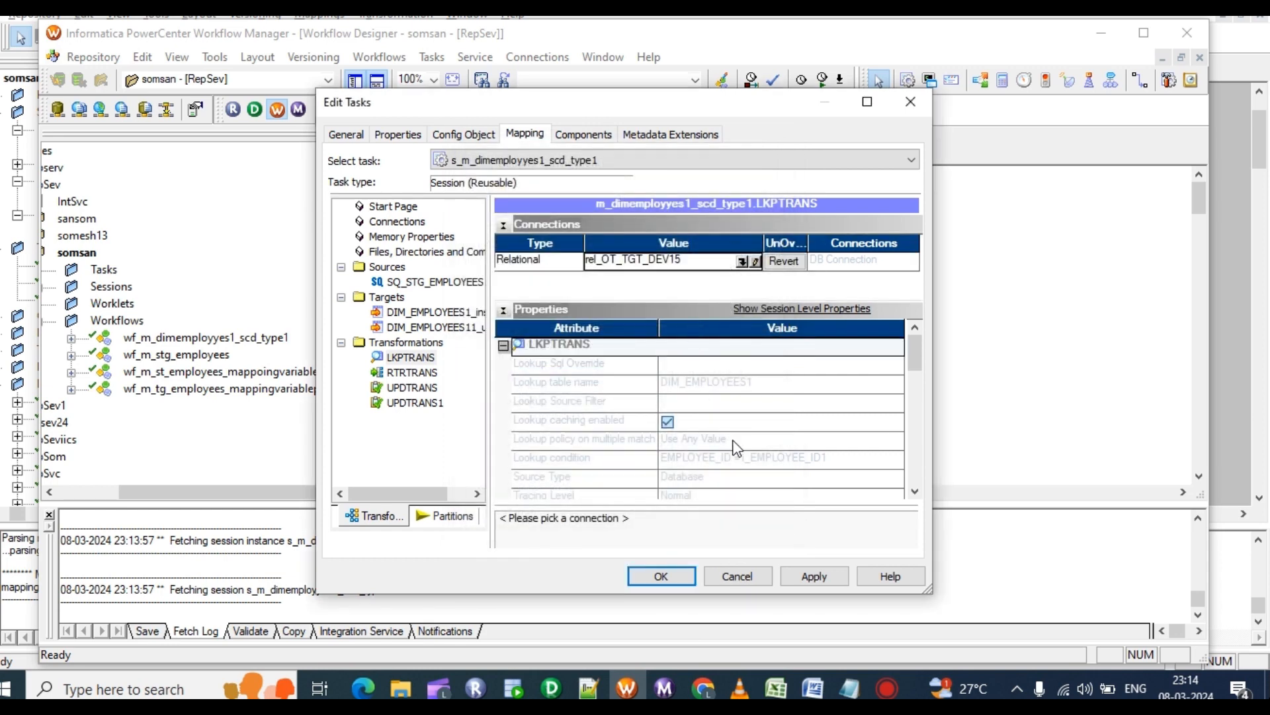
Check the session properties of LKPTRANS, RTRTRANS and UPDTRANS1, and the connection of the SQ_STG_EMPLOYEES10 source.
scroll(744, 466, "down", 5)
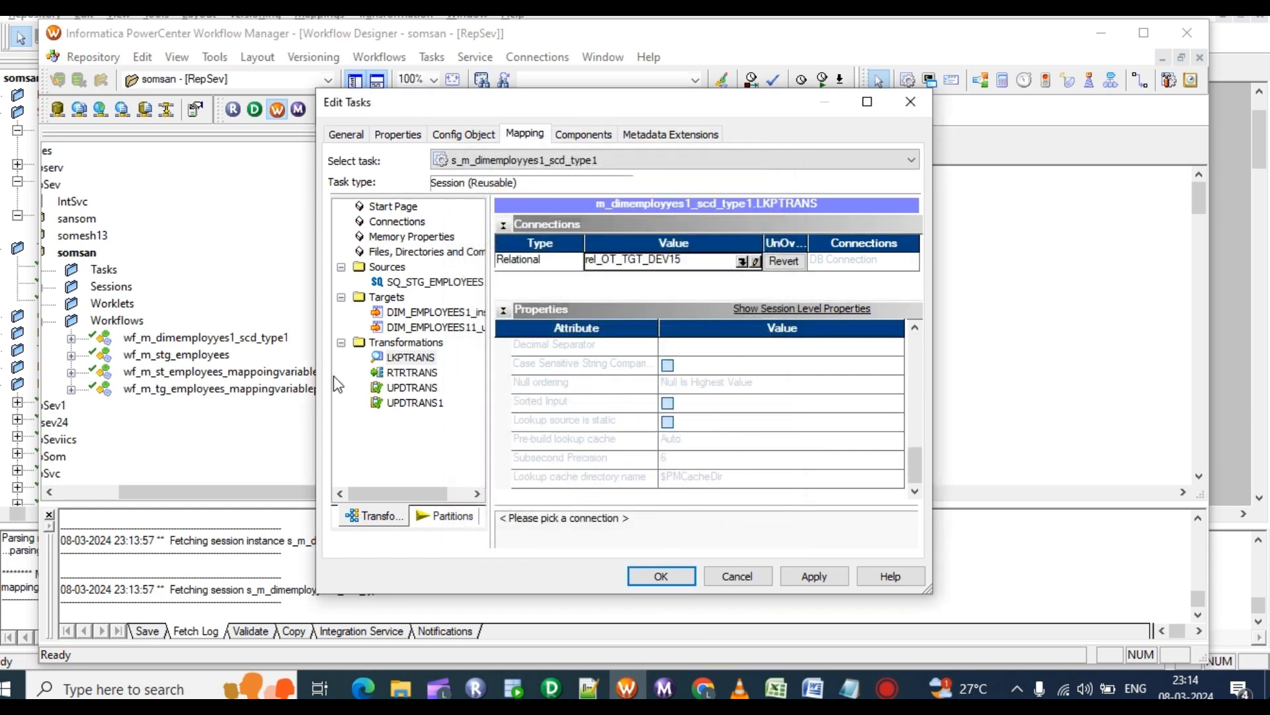
left_click(408, 373)
left_click(420, 407)
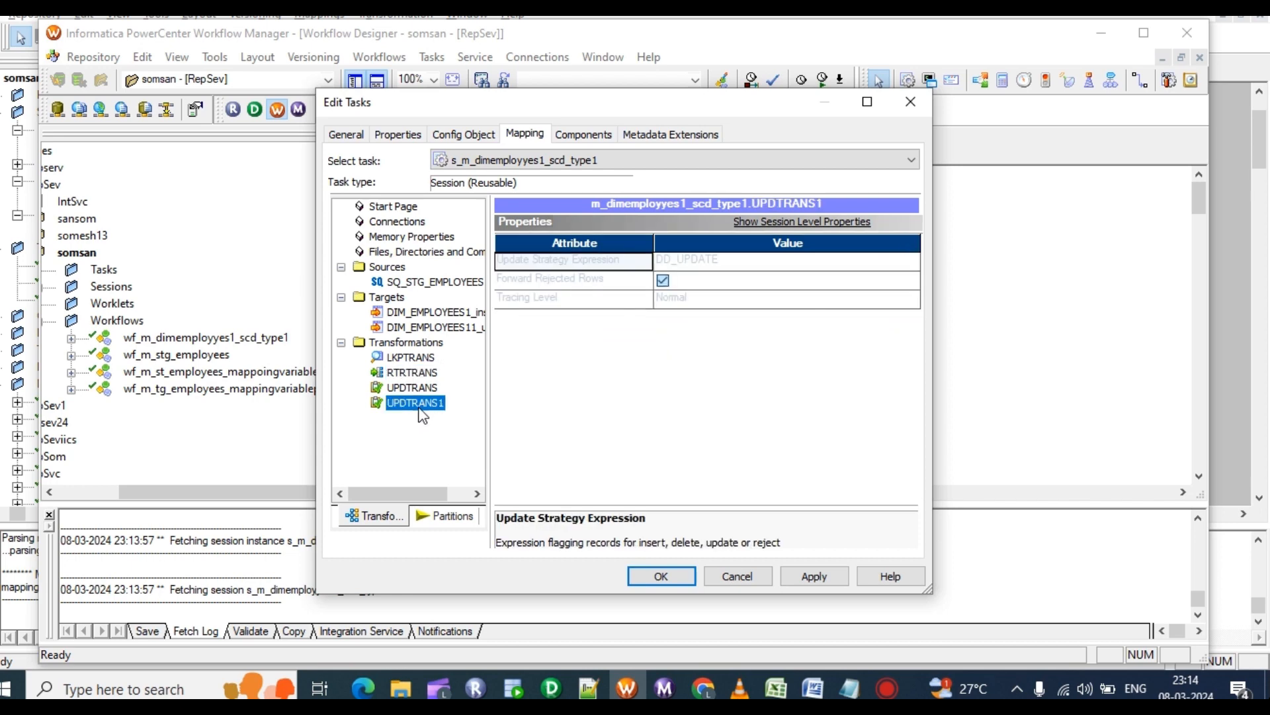
left_click(425, 283)
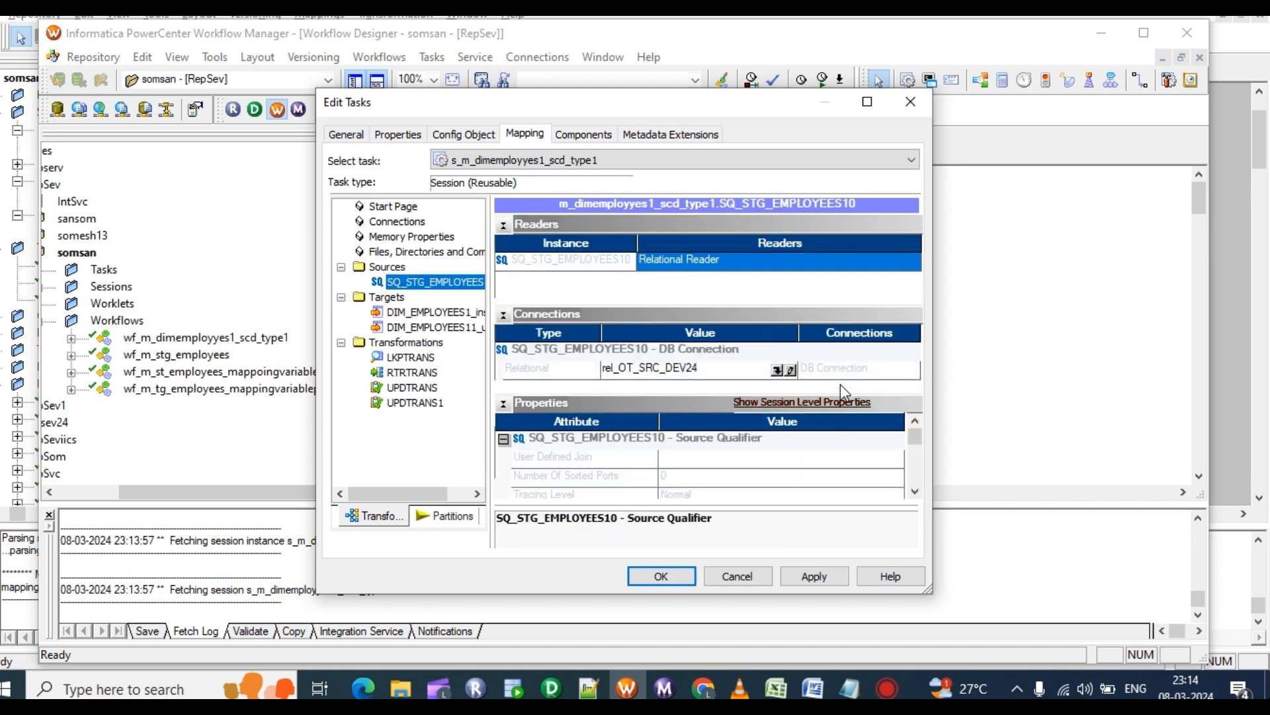
Set the SQ_STG_EMPLOYEES10 source connection to rel_OT_STG_DEV24, apply the session changes, and save the workflow.
left_click(778, 371)
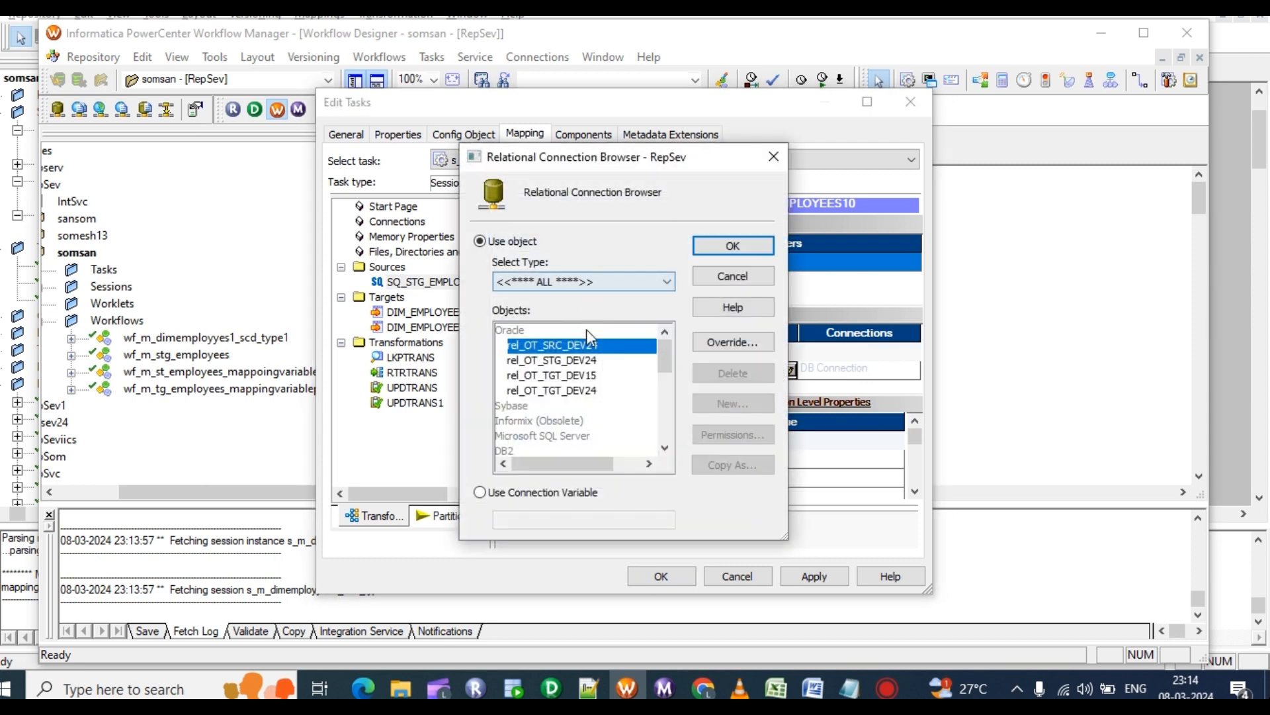
left_click(551, 360)
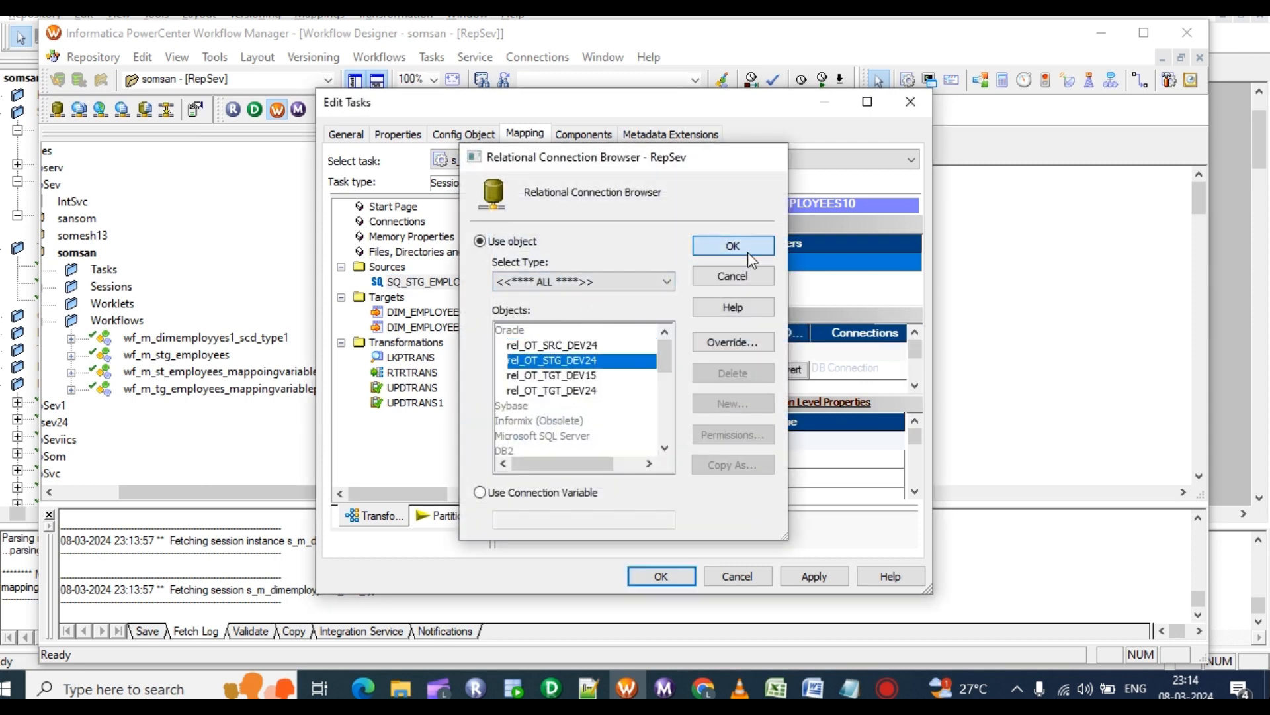
left_click(733, 246)
left_click(824, 576)
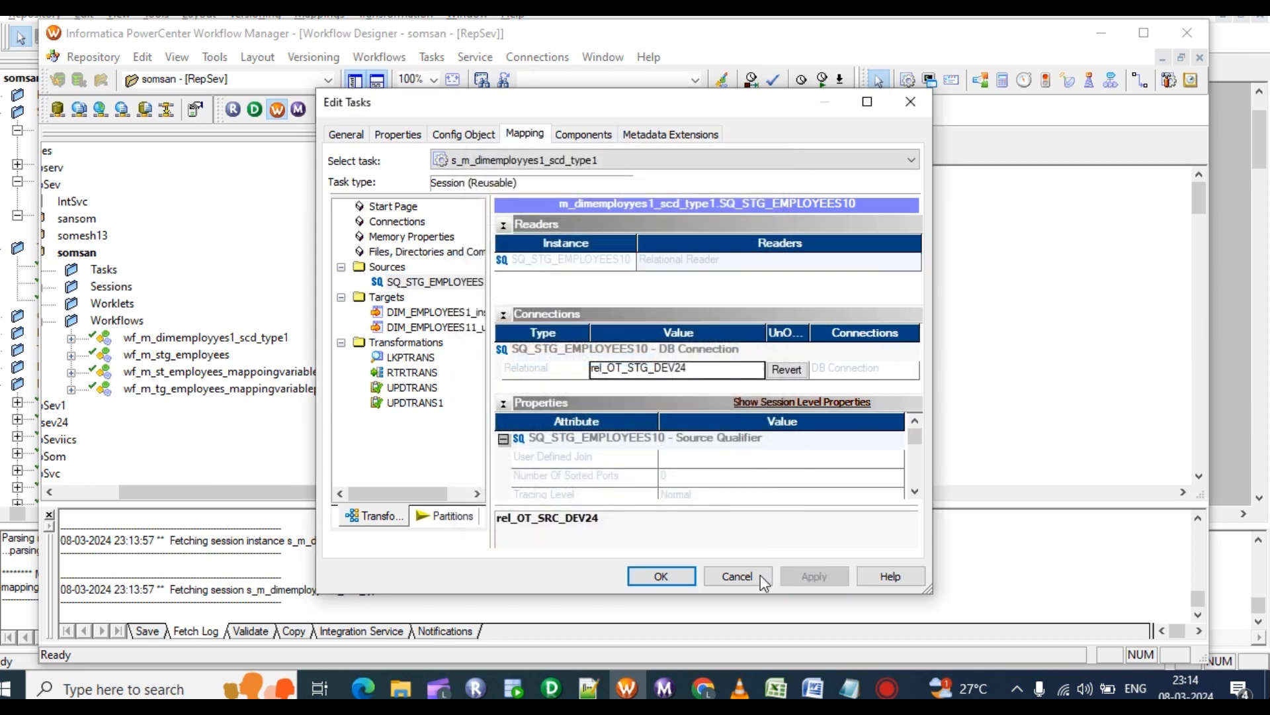
left_click(634, 577)
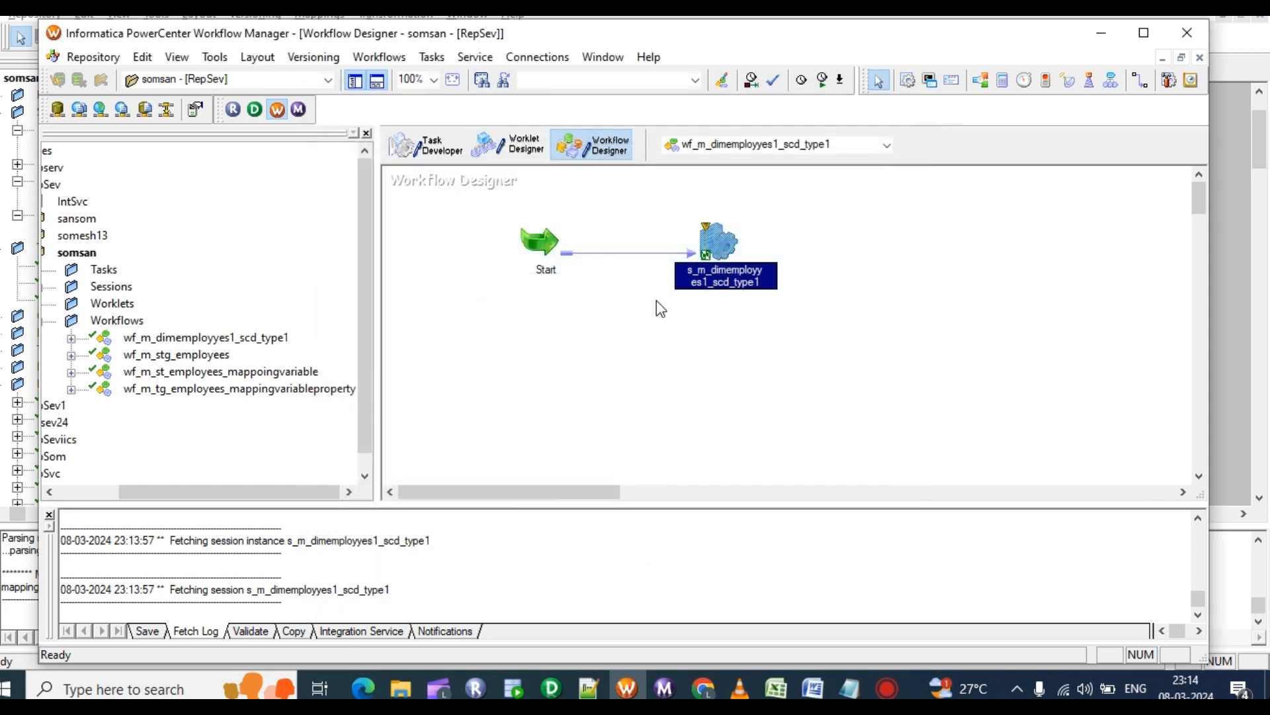
key("ctrl+s")
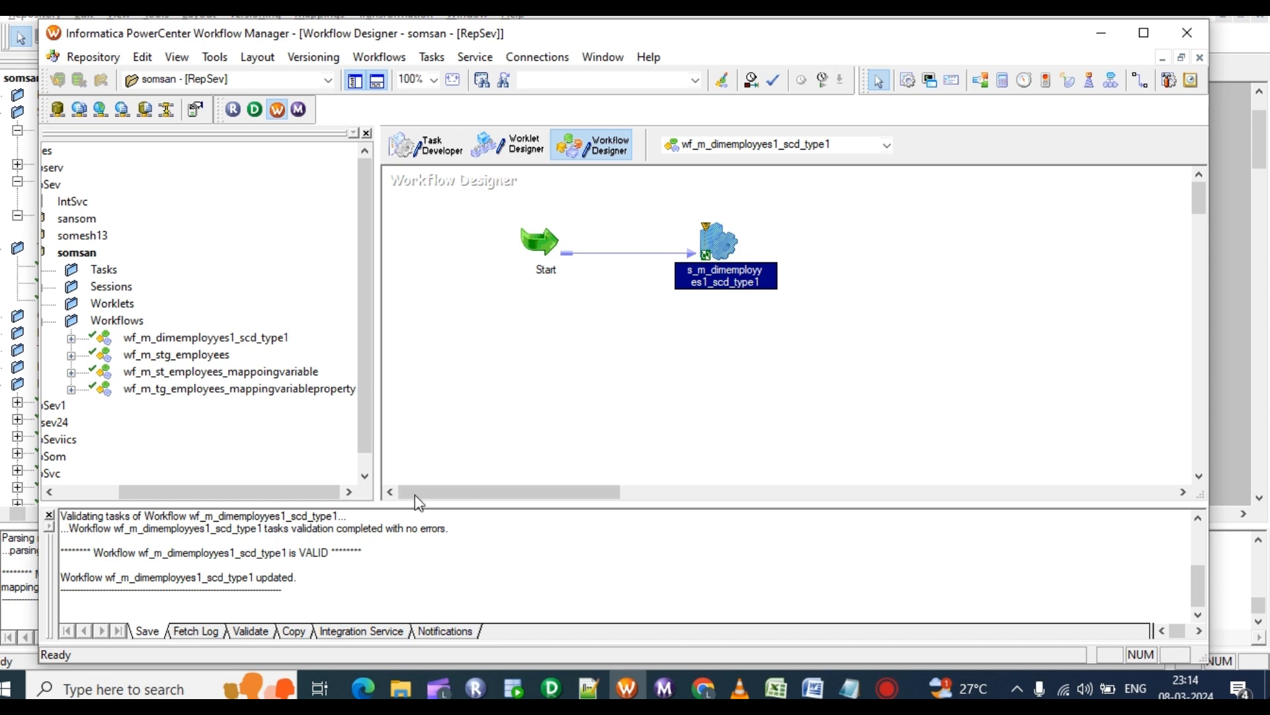
left_click(615, 292)
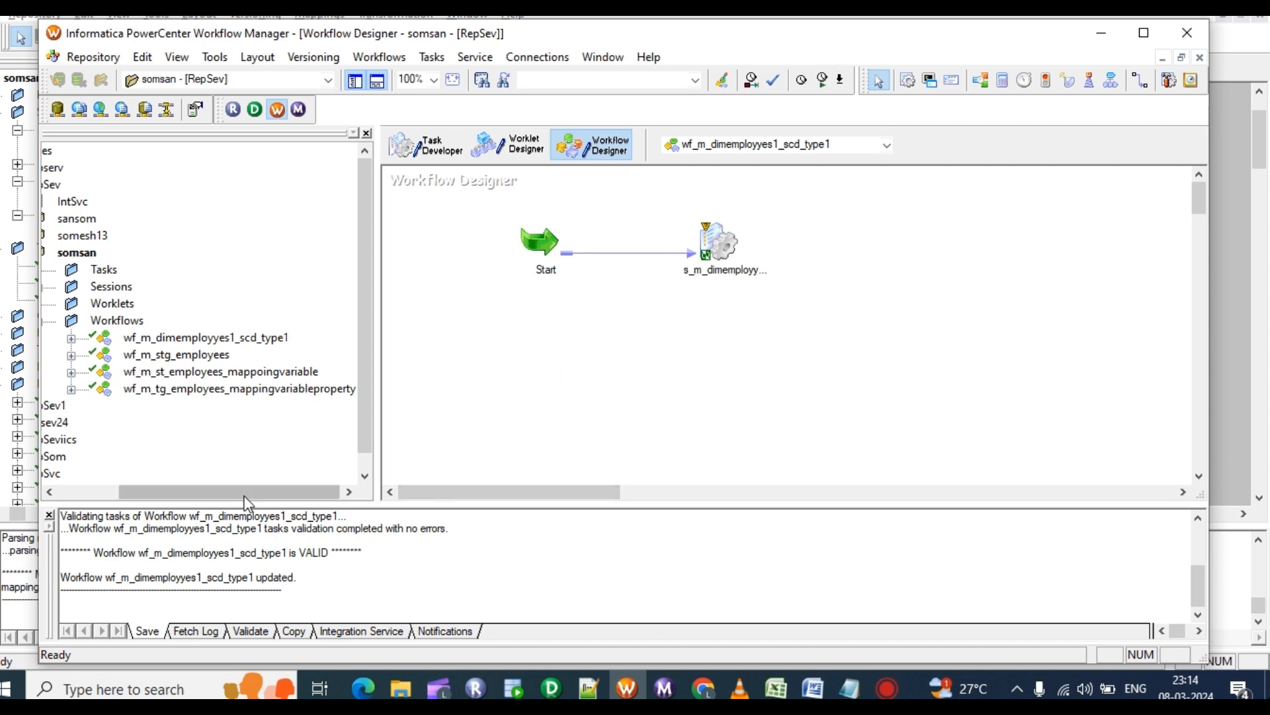
Disconnect Workflow Manager from the RepSev repository.
left_click_drag(245, 491, 146, 490)
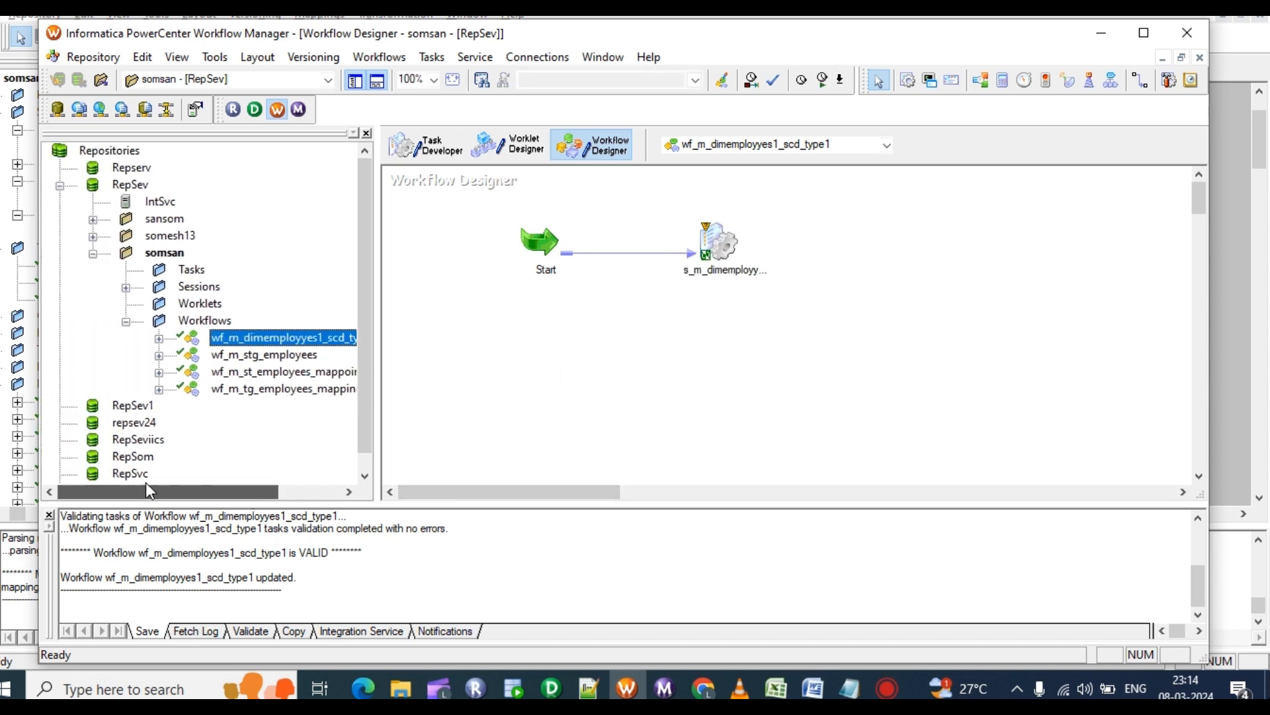
mouse_move(222, 490)
left_mouse_down()
mouse_move(254, 490)
mouse_move(225, 490)
left_mouse_up()
left_click(125, 185)
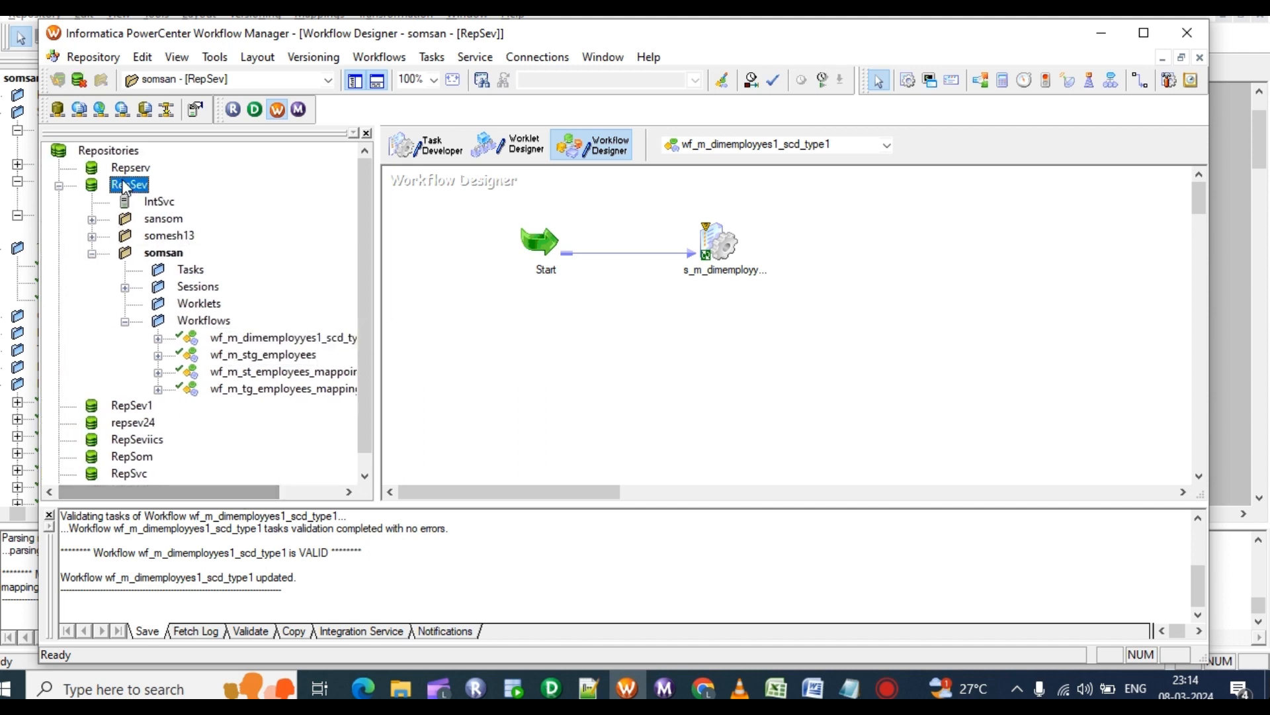
right_click(126, 185)
left_click(199, 260)
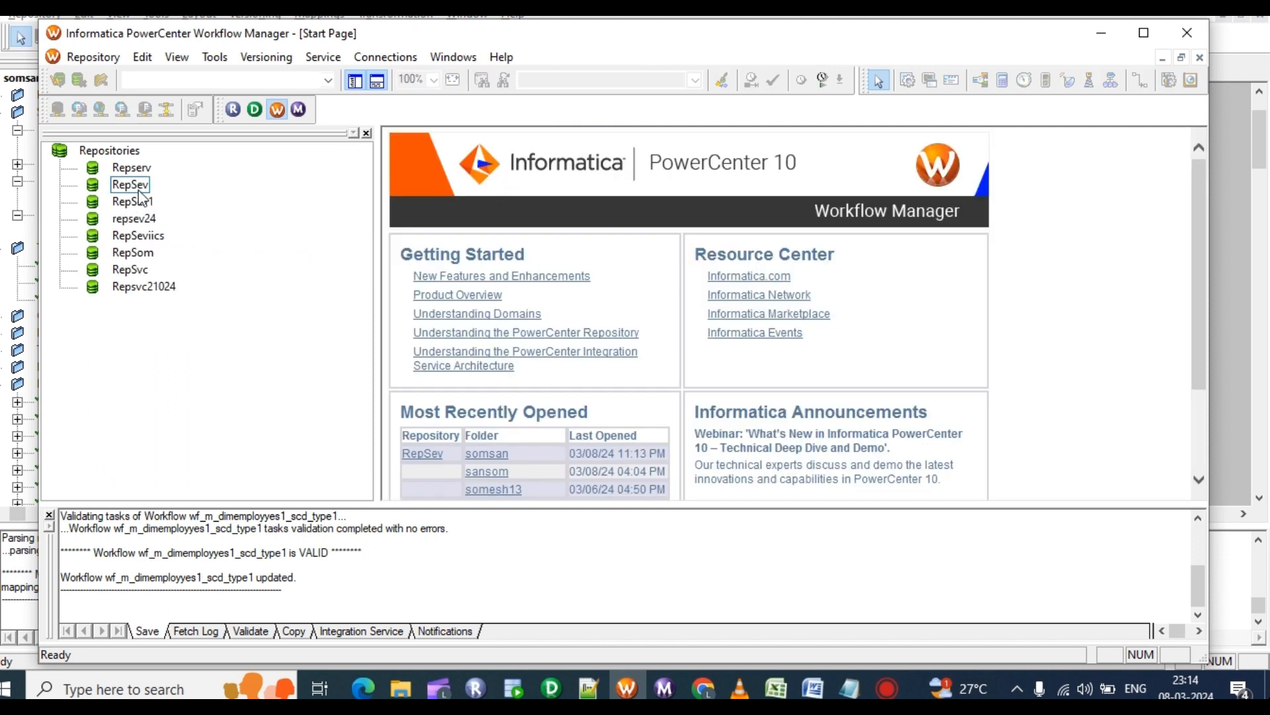
Reconnect to the RepSev repository by entering the account password.
right_click(138, 190)
left_click(205, 256)
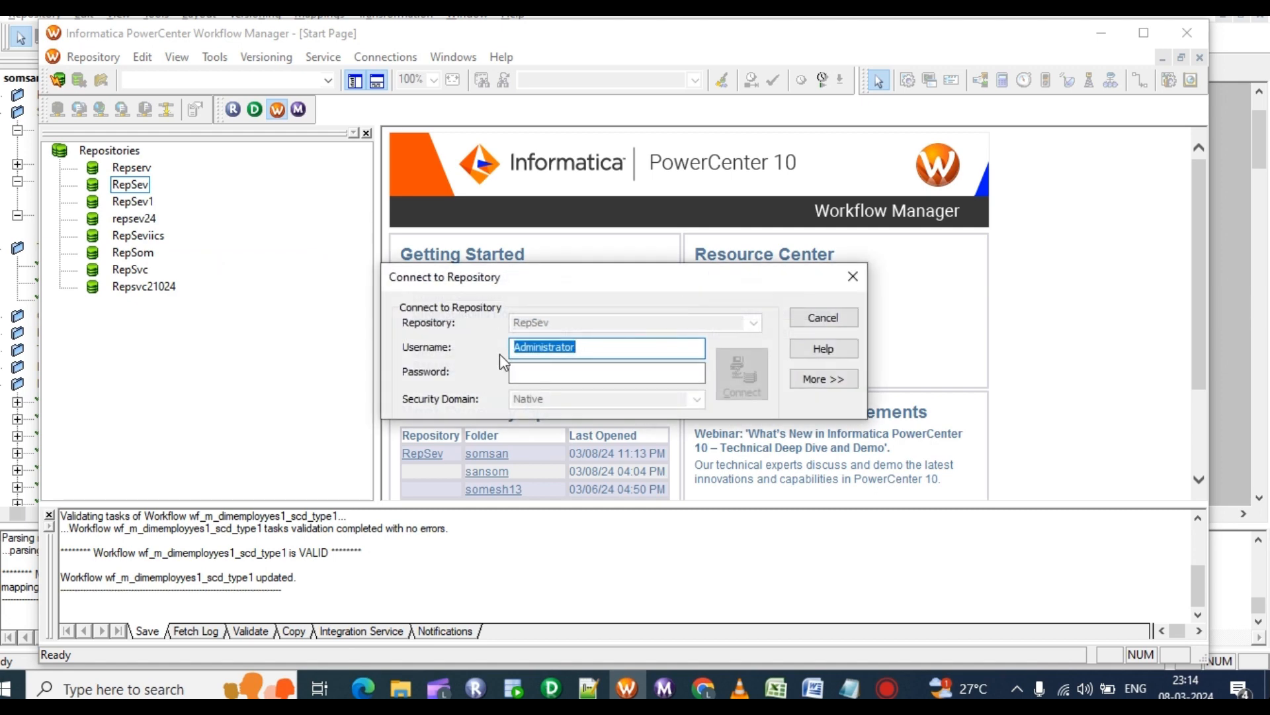
left_click(546, 373)
type("••")
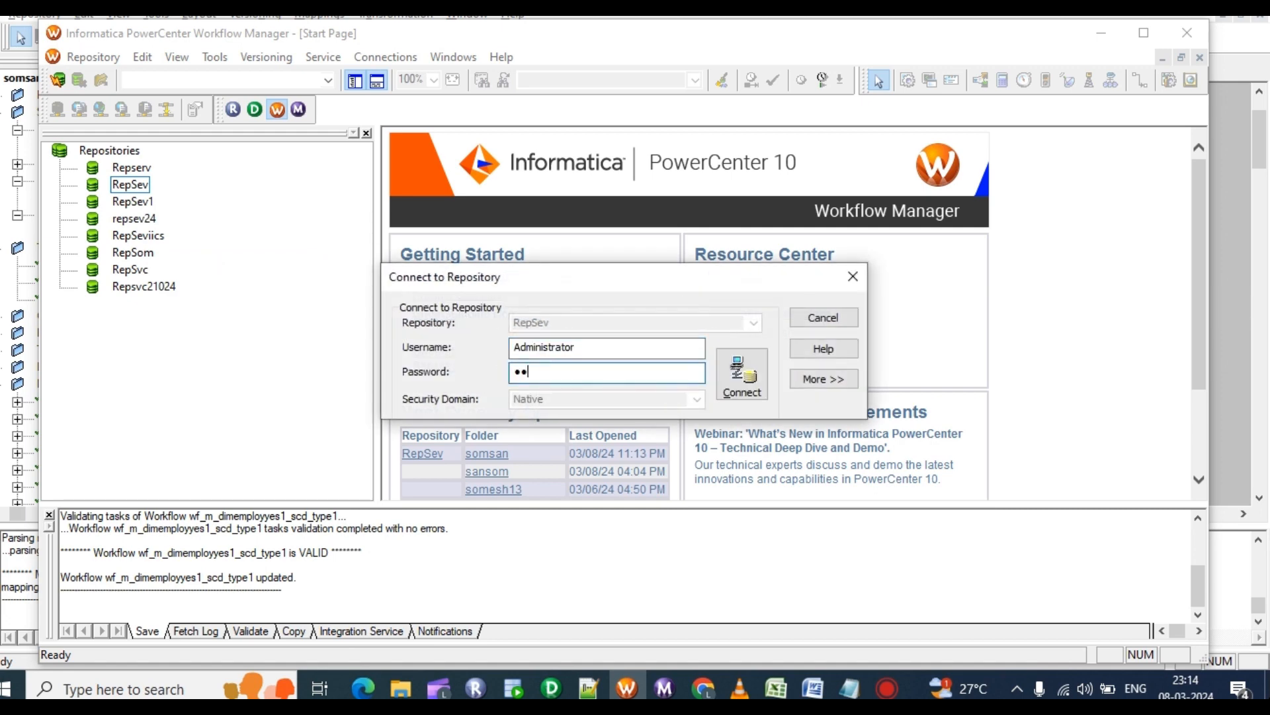
type("•••")
key("Return")
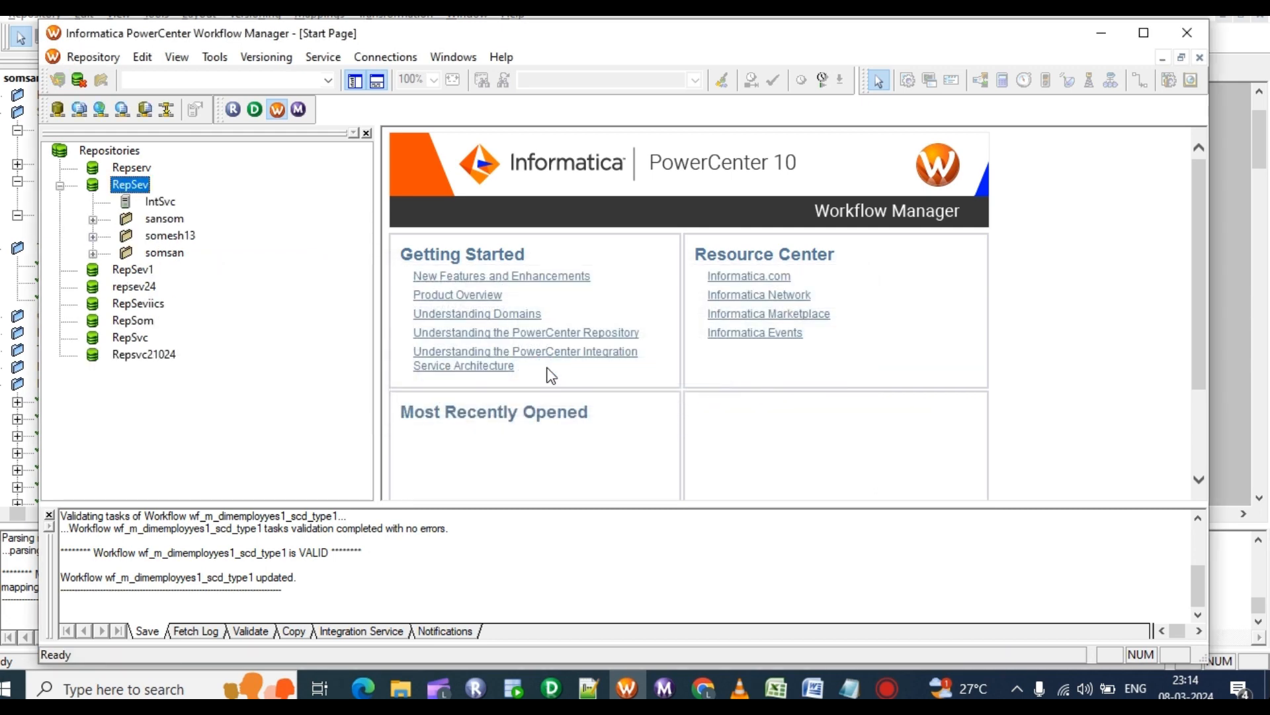
Open the somsan folder in Workflow Designer and load the workflow wf_m_dimemployyes1_scd_type1.
double_click(126, 252)
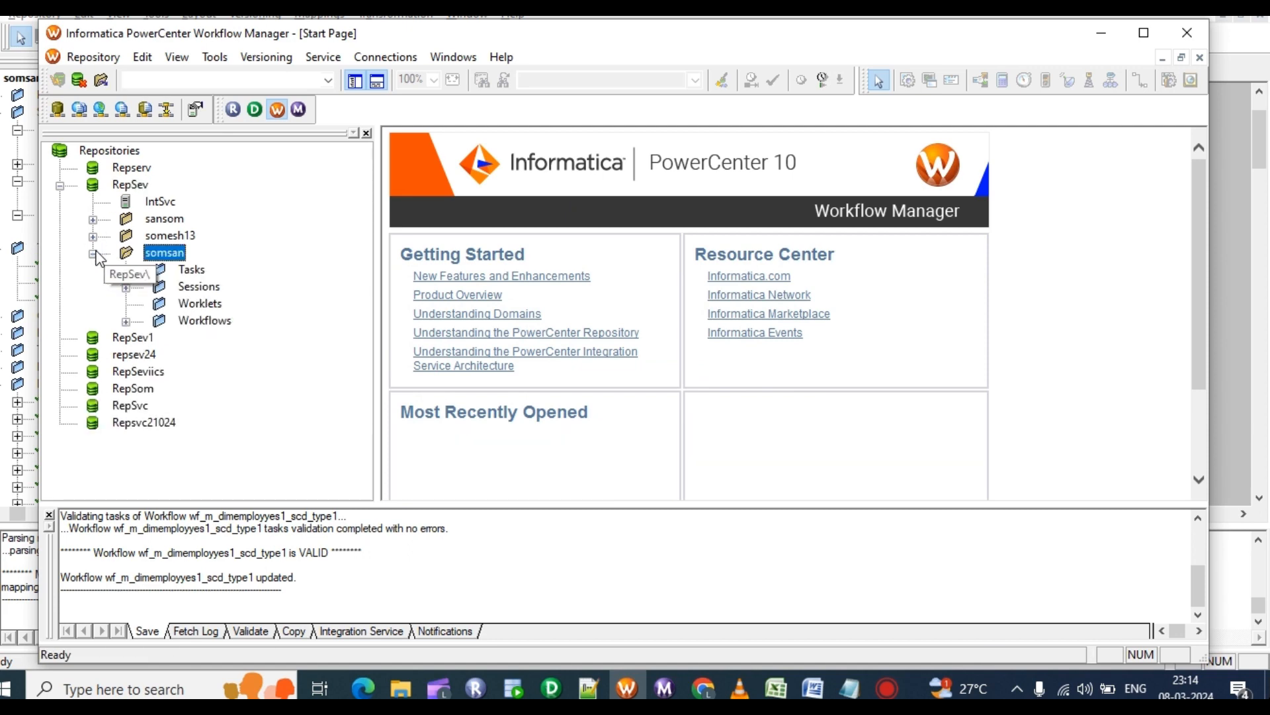
left_click(225, 60)
left_click(265, 56)
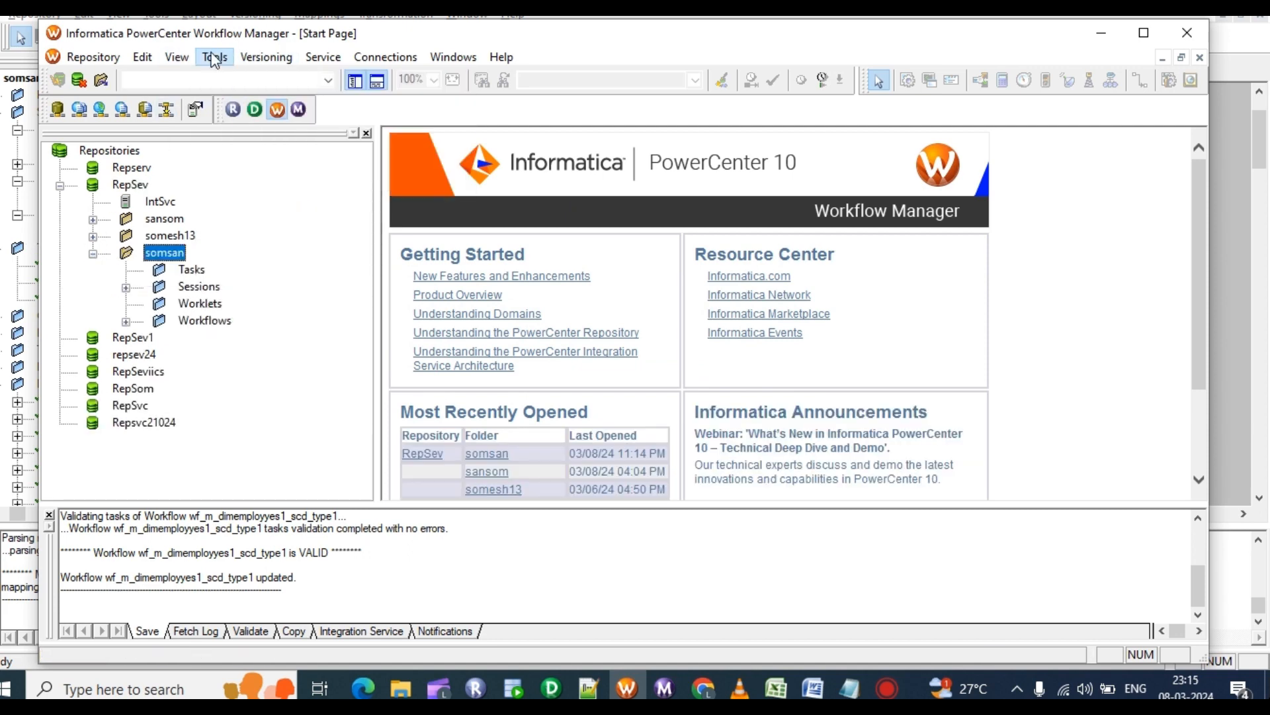
left_click(215, 57)
left_click(247, 117)
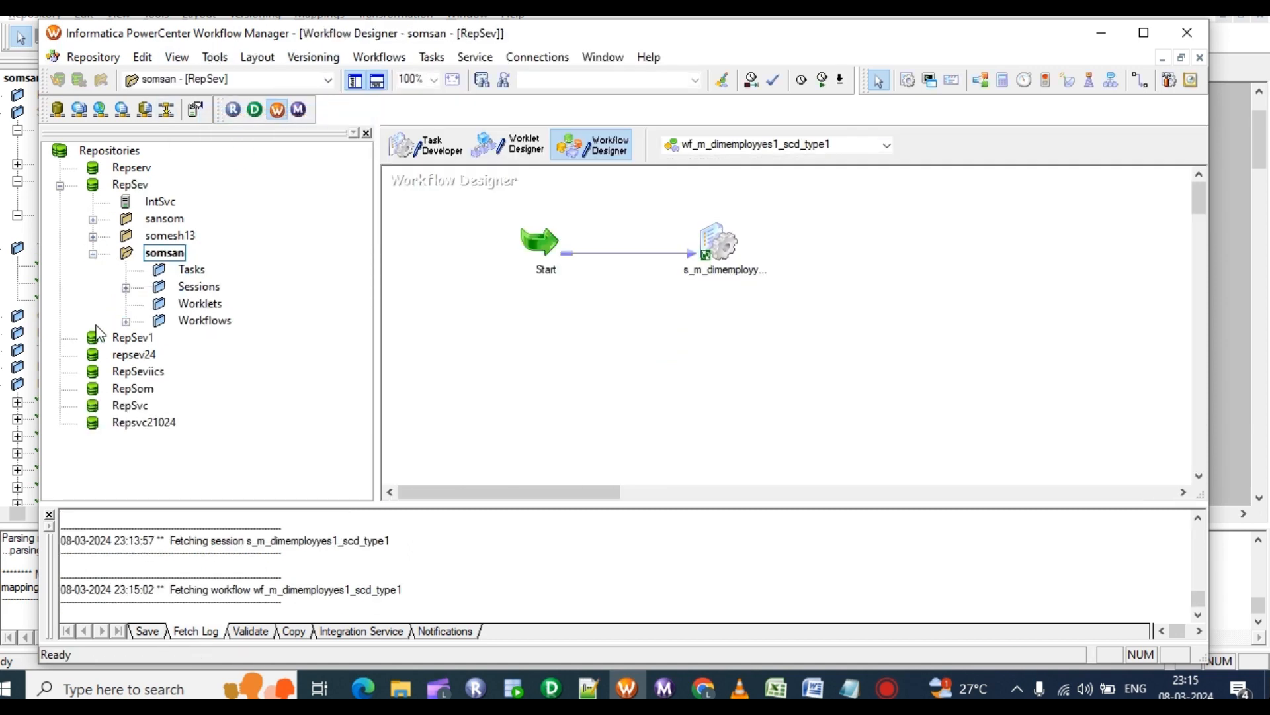
left_click(125, 322)
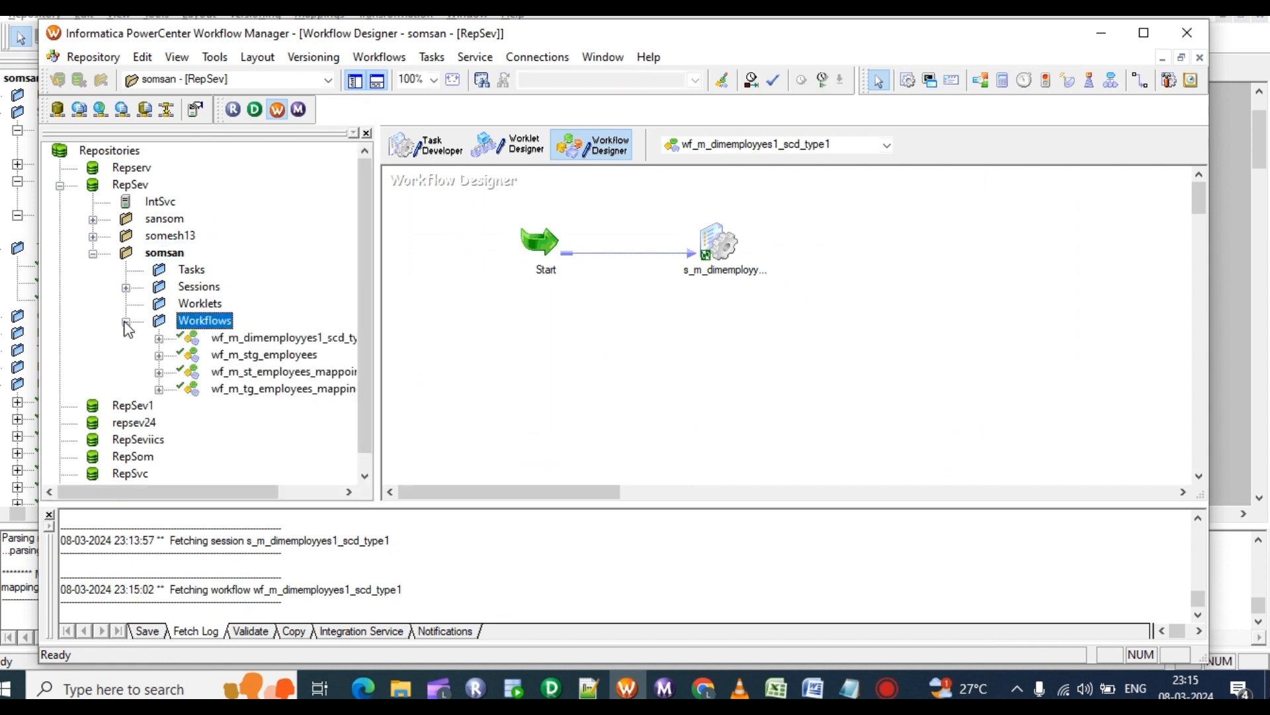
left_click(263, 339)
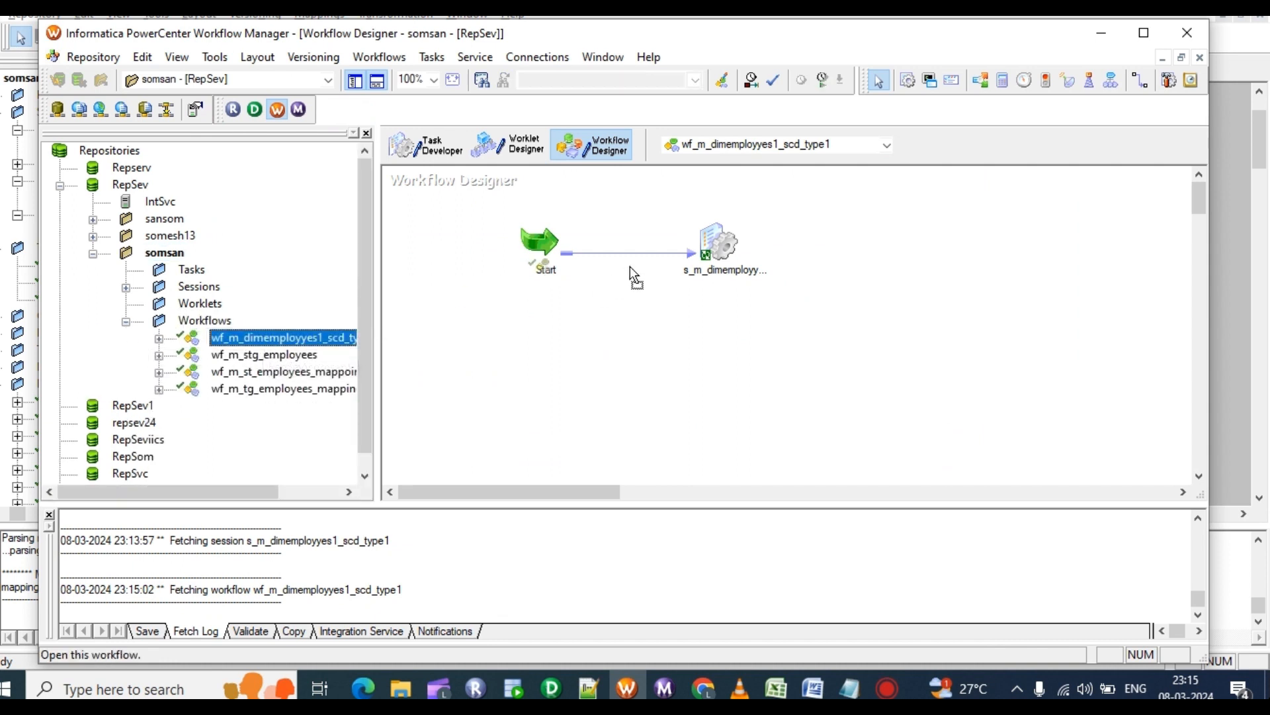
Check the general settings of session s_m_dimemployyes1_scd_type1 without changing them.
double_click(722, 246)
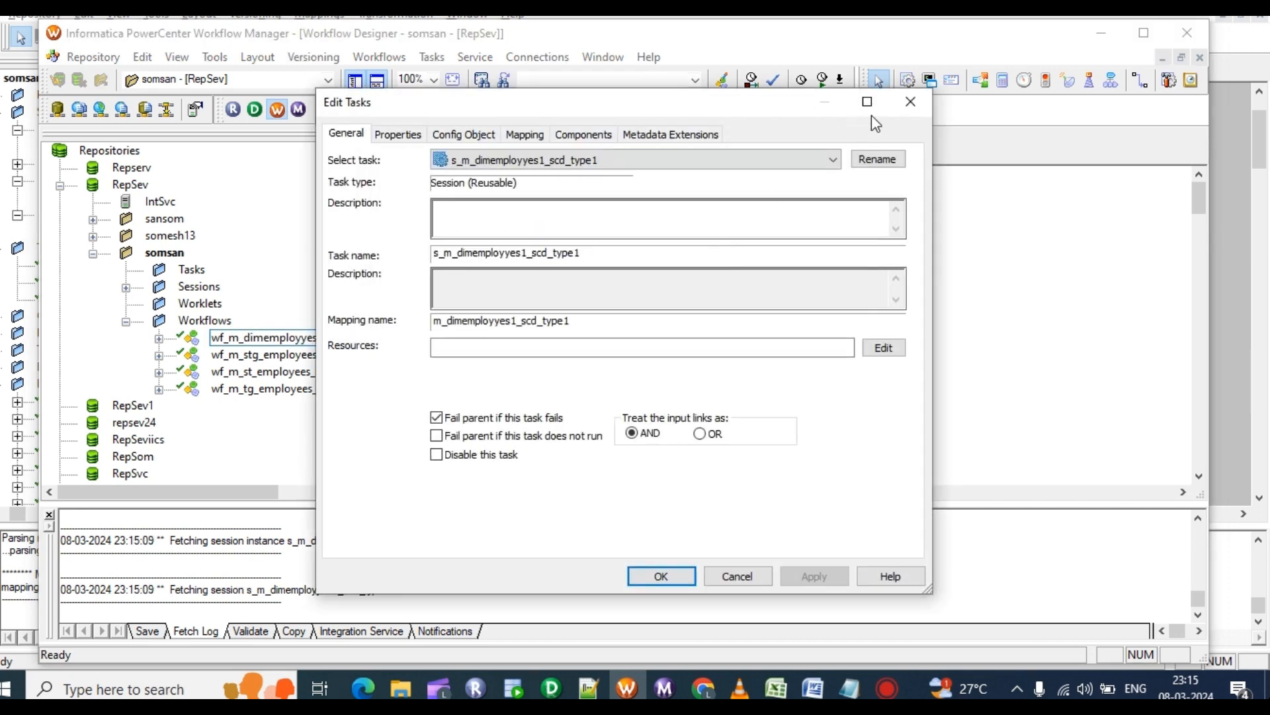
left_click(910, 102)
left_click(629, 278)
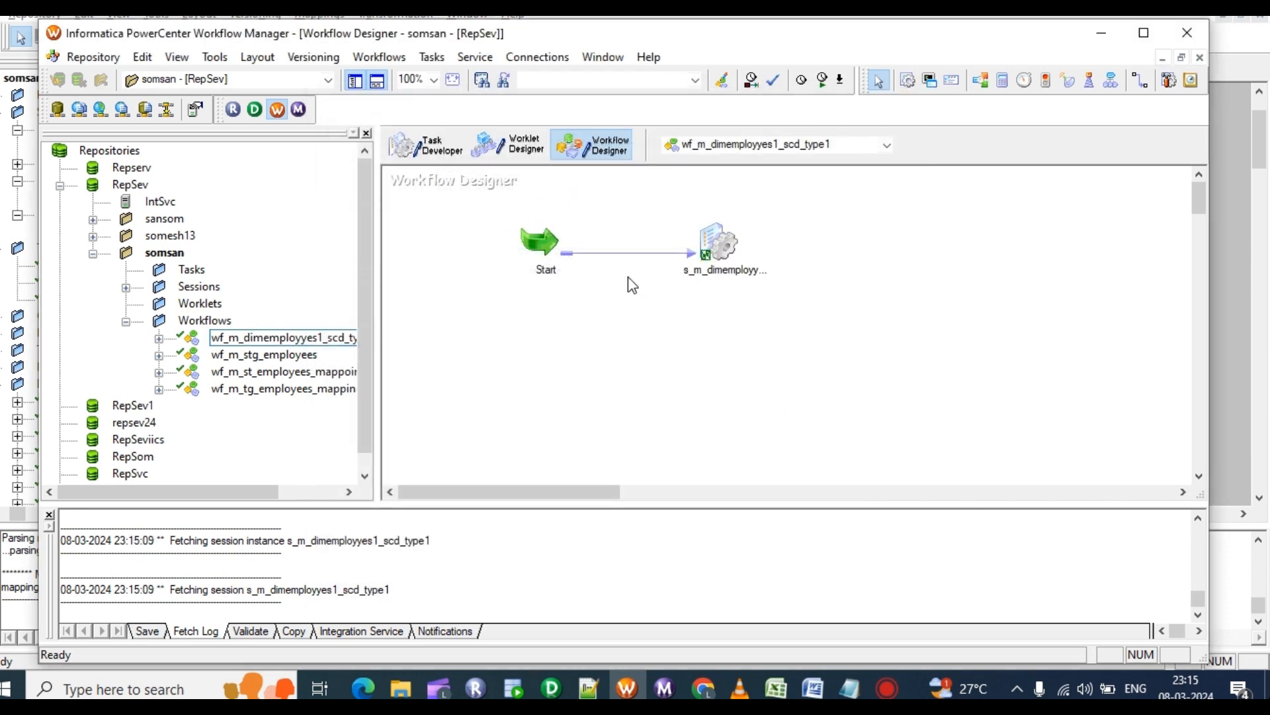
Start the workflow wf_m_dimemployyes1_scd_type1 and check its run status in Workflow Monitor.
right_click(629, 276)
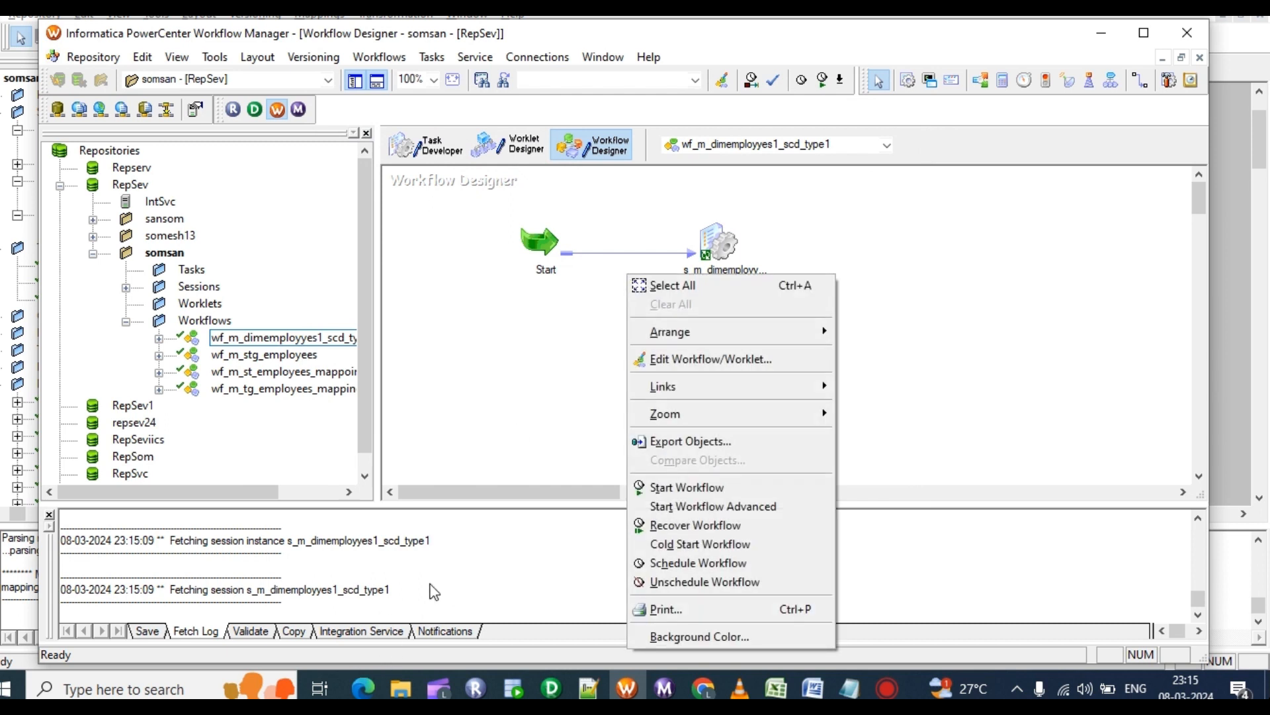
left_click(556, 333)
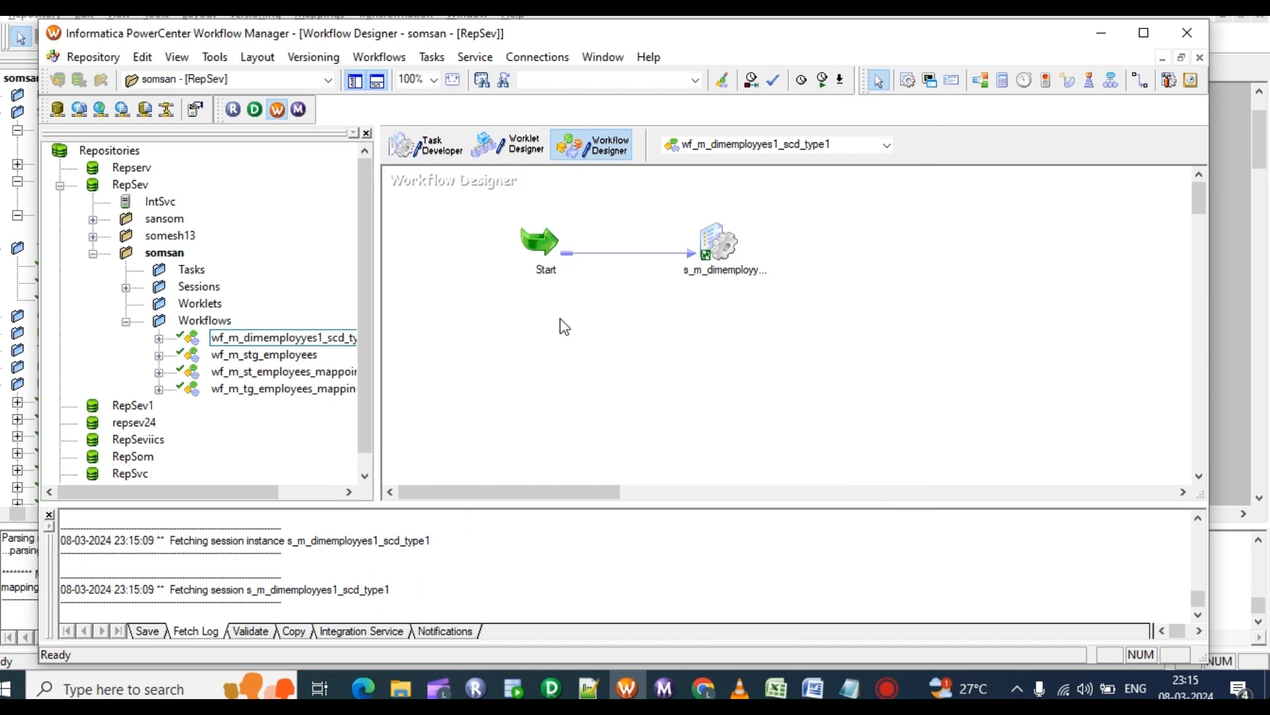
right_click(619, 266)
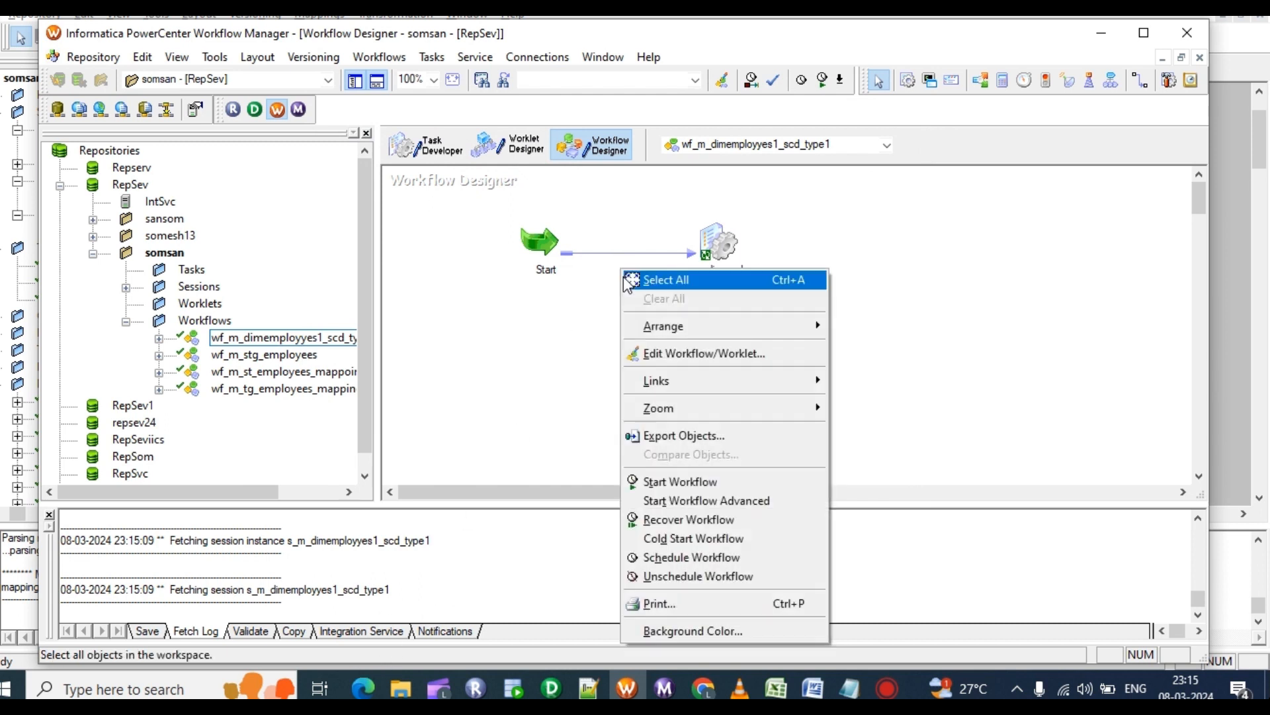
left_click(680, 482)
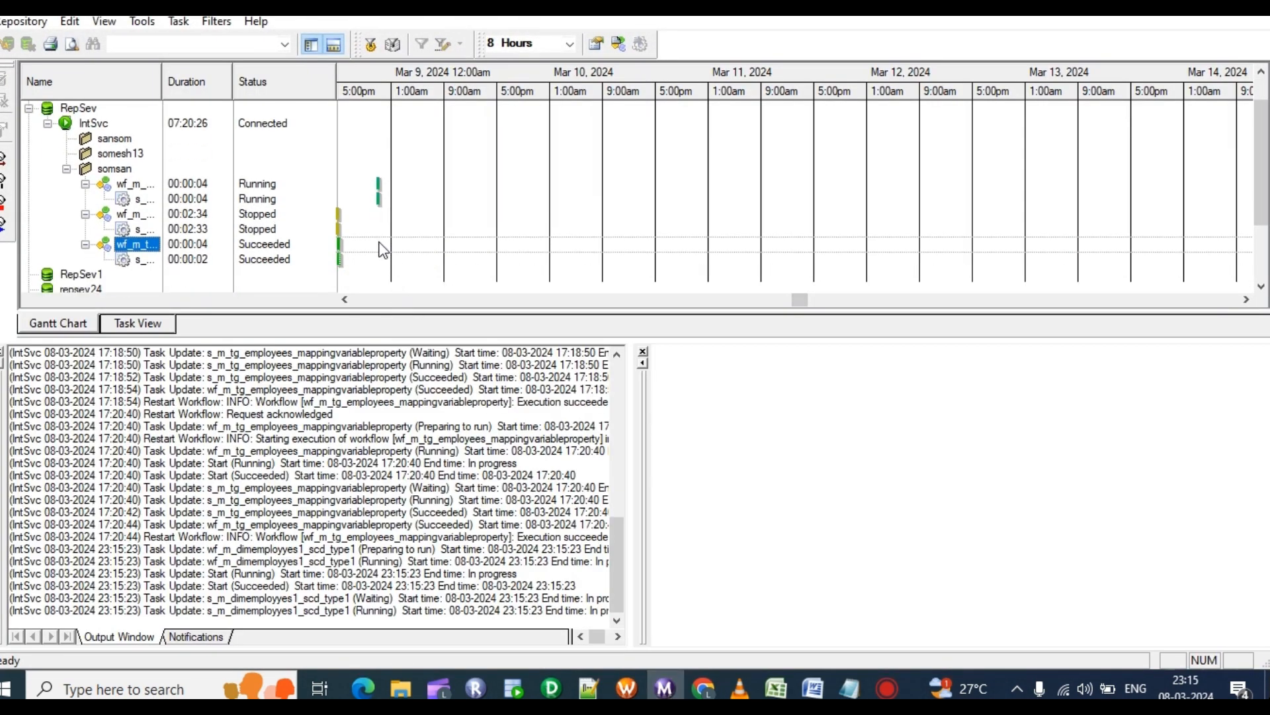
scroll(384, 251, "down", 1)
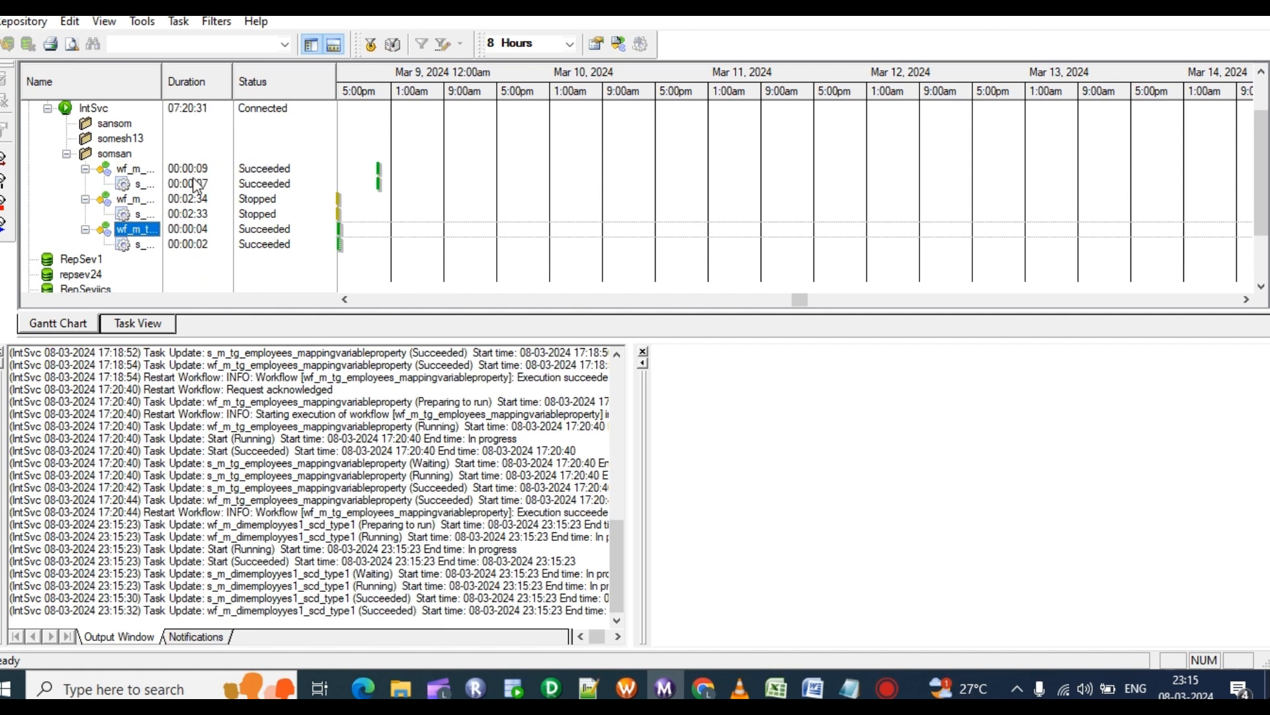
Switch to SQL Developer, rerun SELECT * FROM dim_employees1 on OT_TGT_DEV15, and check the TRANSACTION_DATE of the first row.
left_click(514, 689)
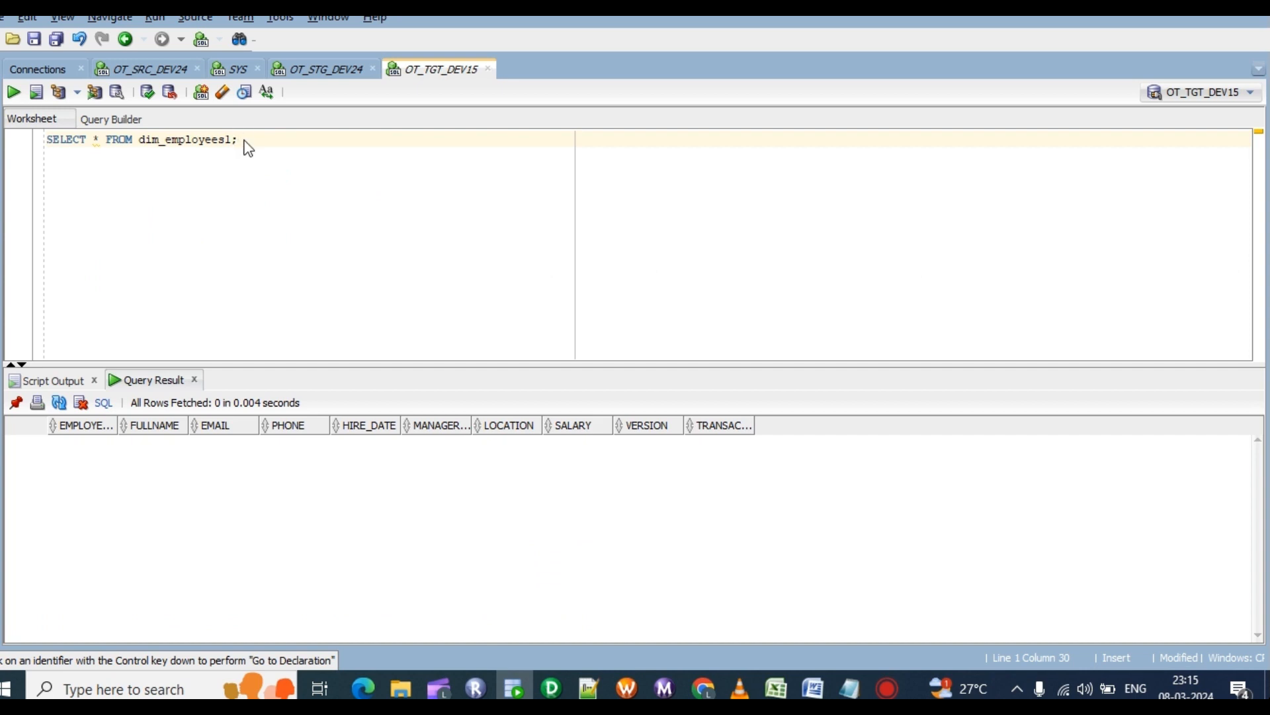
key("ctrl+a")
key("ctrl+Return")
left_click(266, 179)
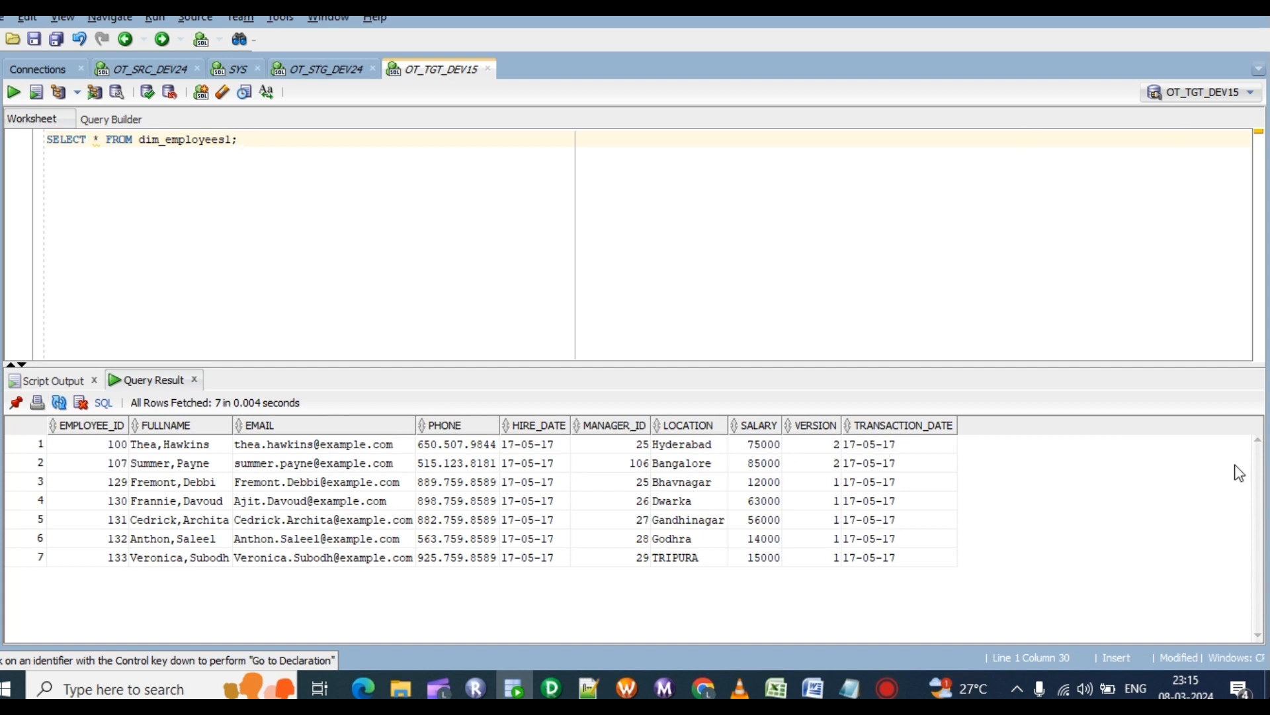
left_click(898, 446)
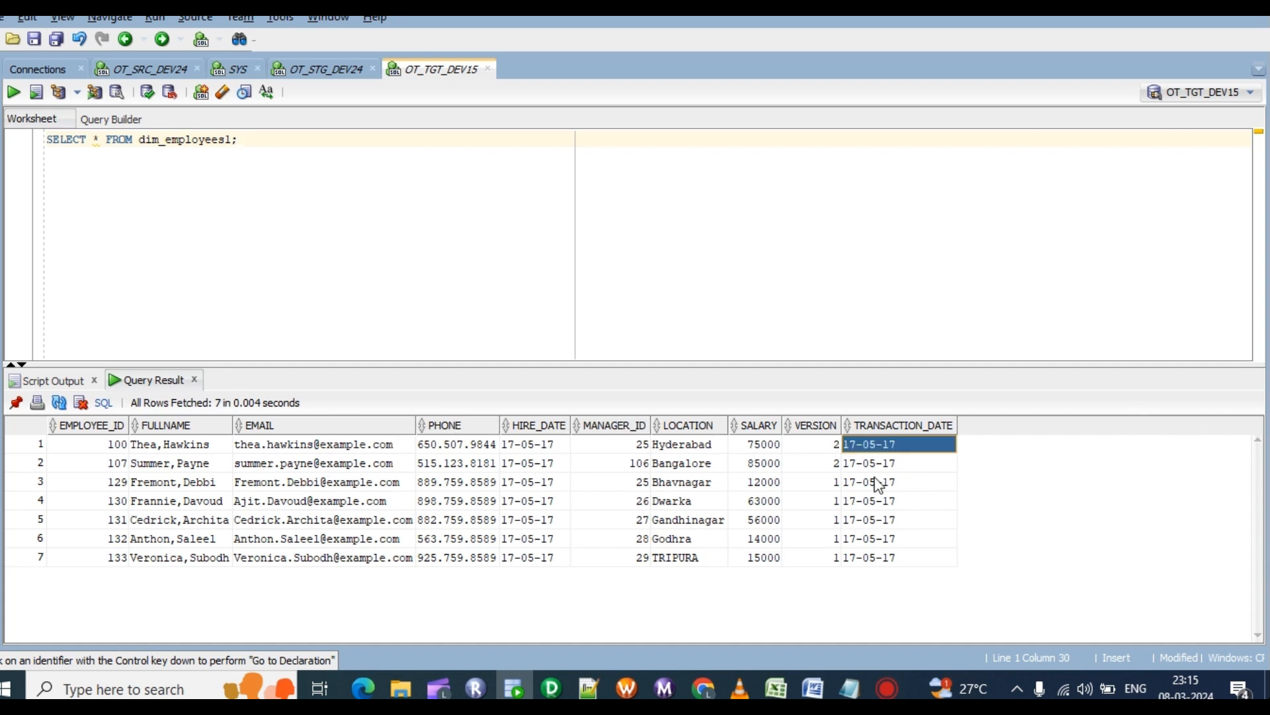
Switch to the Scd_Type-1_Explanation workbook in Excel and review the STG_EMPLOYEES rows, the lookup cache table and the router input values.
mouse_move(475, 688)
mouse_move(776, 689)
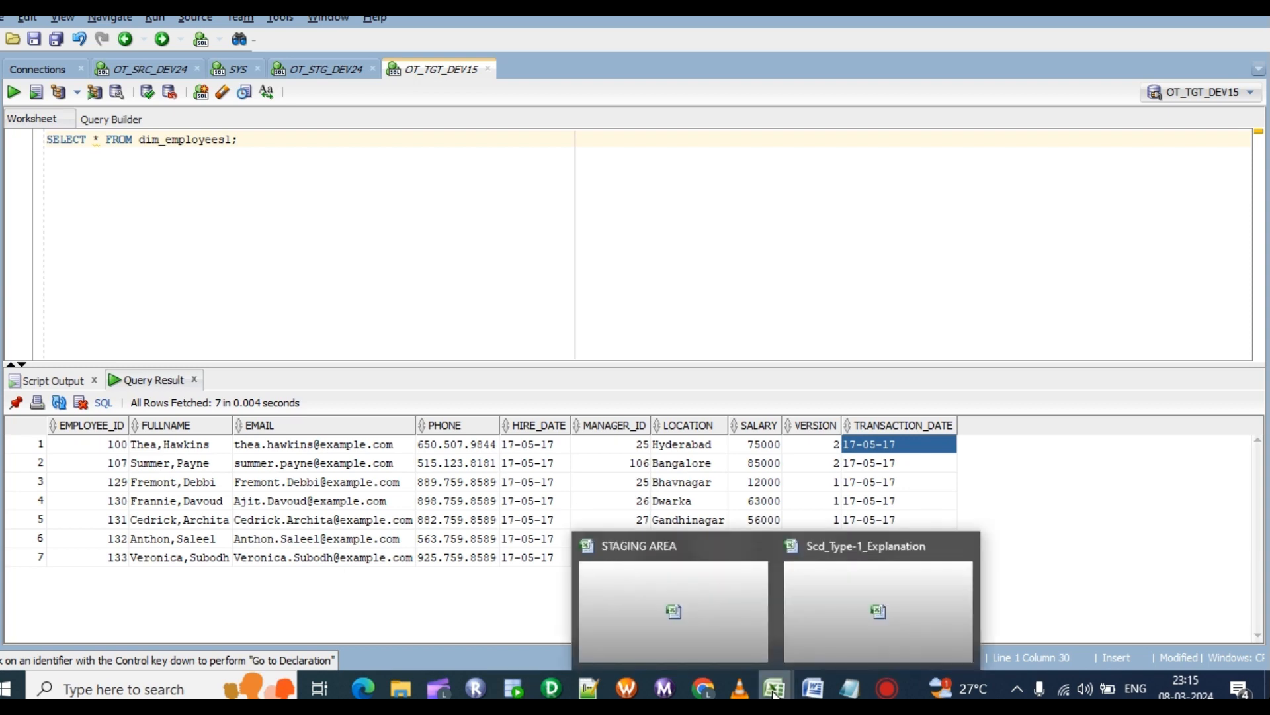
left_click(820, 607)
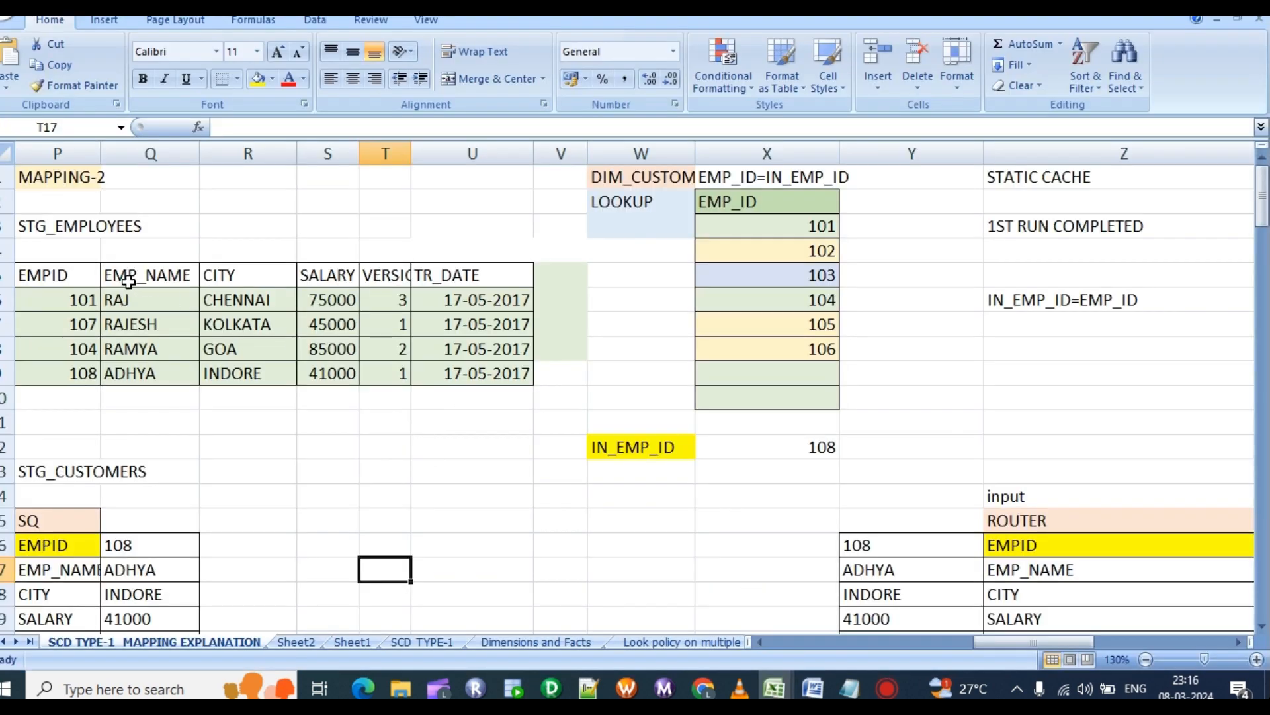
left_click_drag(63, 229, 464, 384)
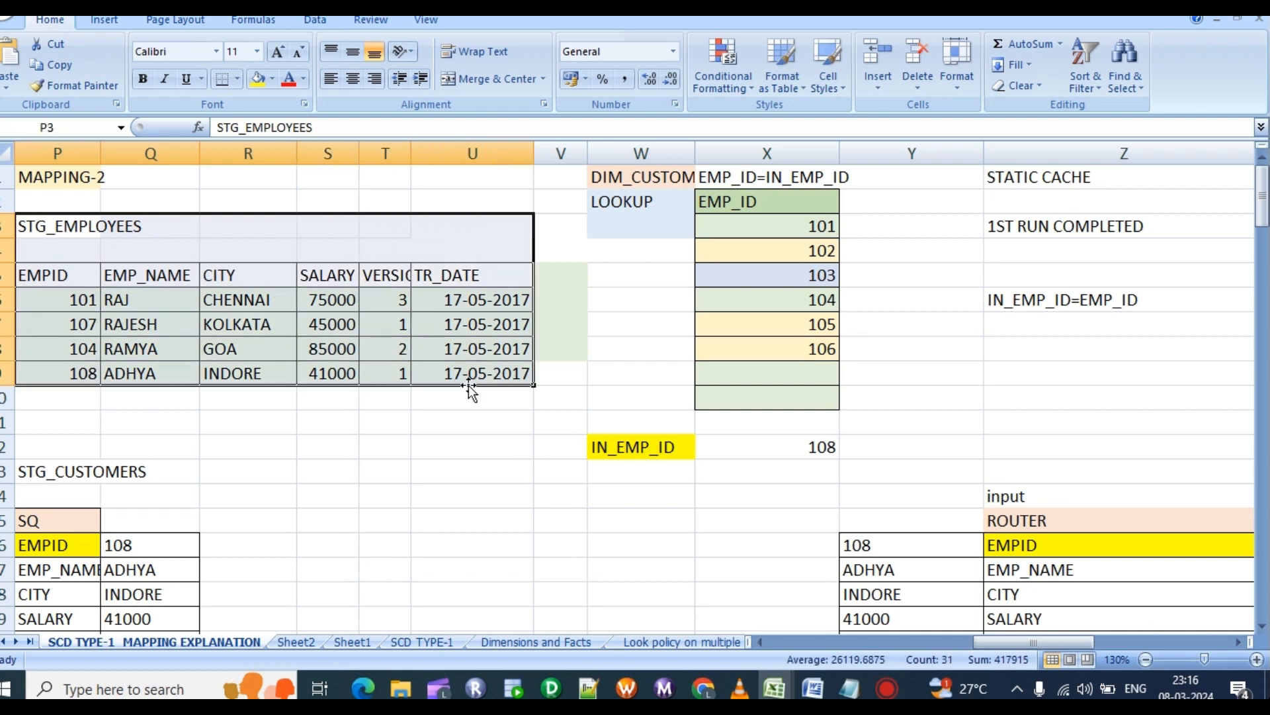
left_click_drag(71, 300, 468, 371)
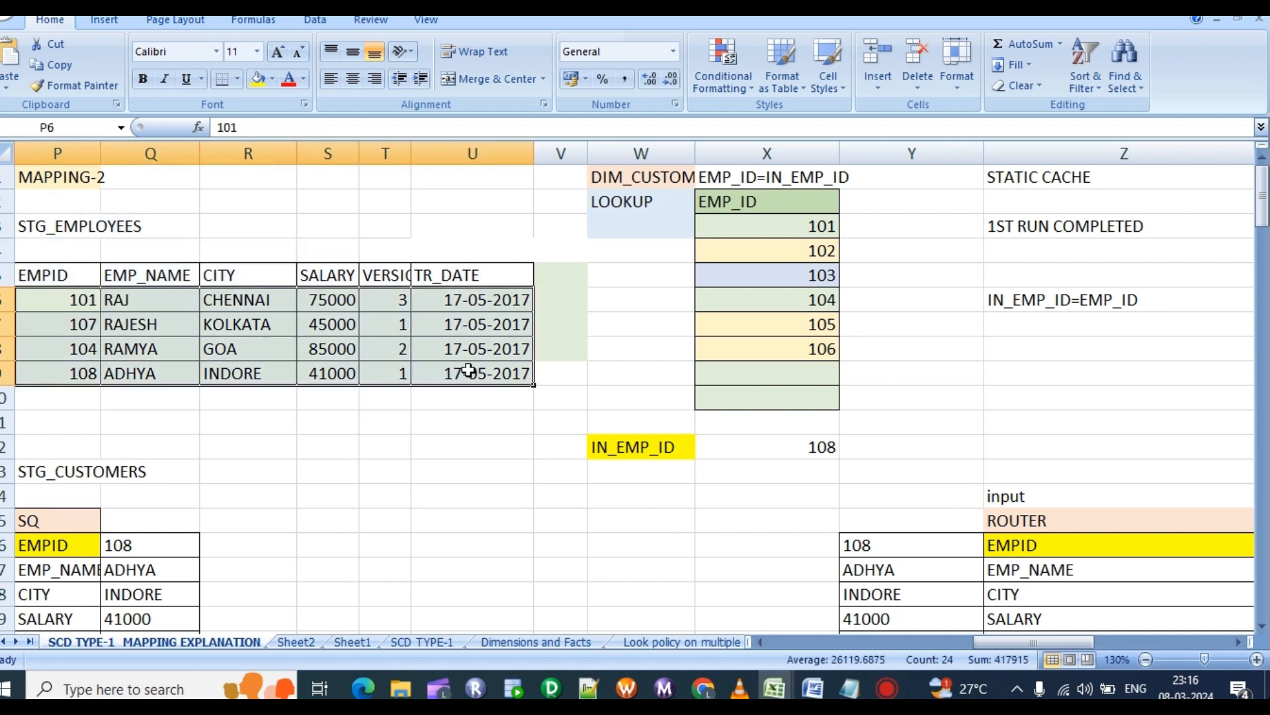
left_click_drag(637, 189, 804, 400)
scroll(894, 453, "down", 2)
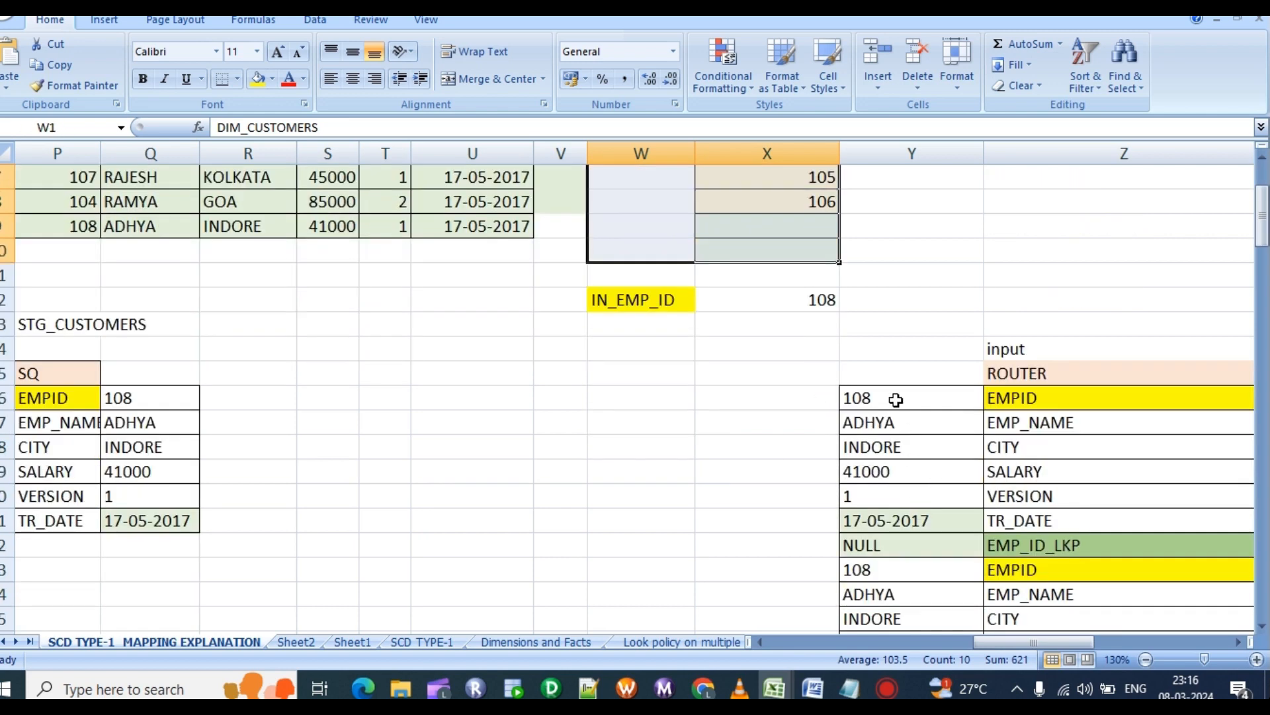
scroll(893, 397, "down", 1)
left_click_drag(893, 330, 899, 628)
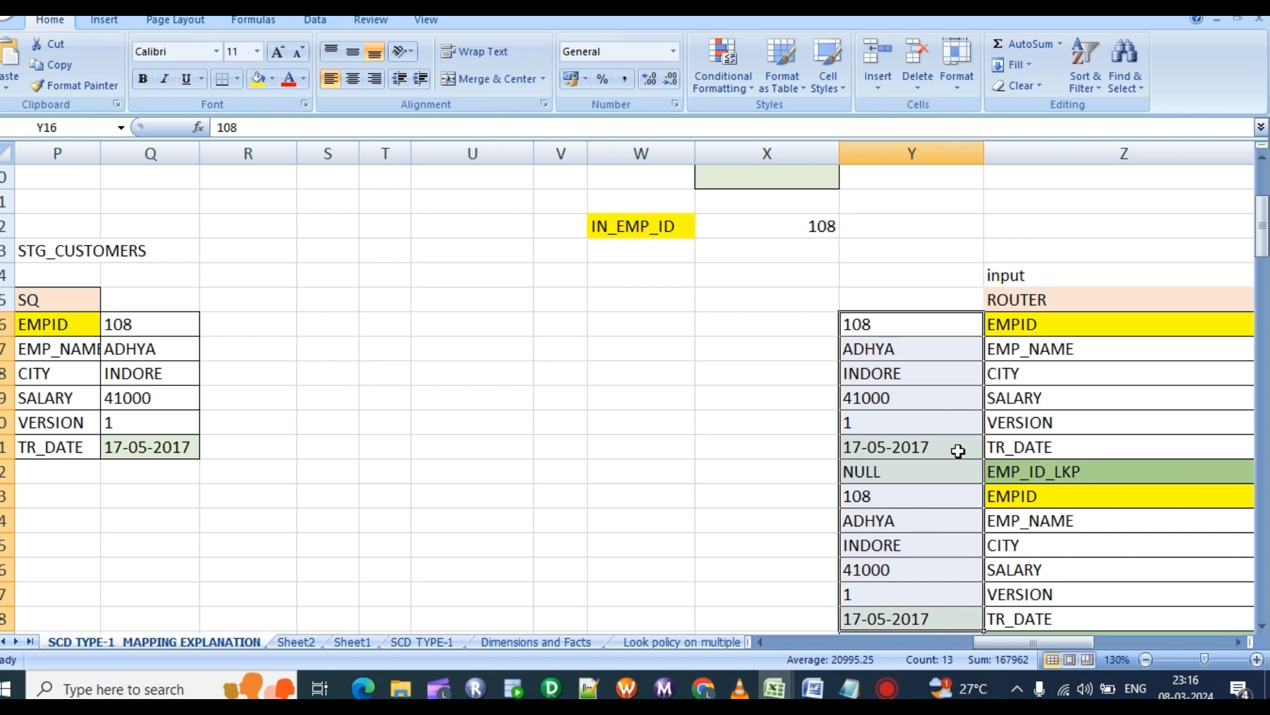
Examine how the router output groups feed the DD_INSERT and DD_UPDATE branches in the SCD Type-1 mapping sheet.
left_click(1034, 324)
left_click(1023, 303)
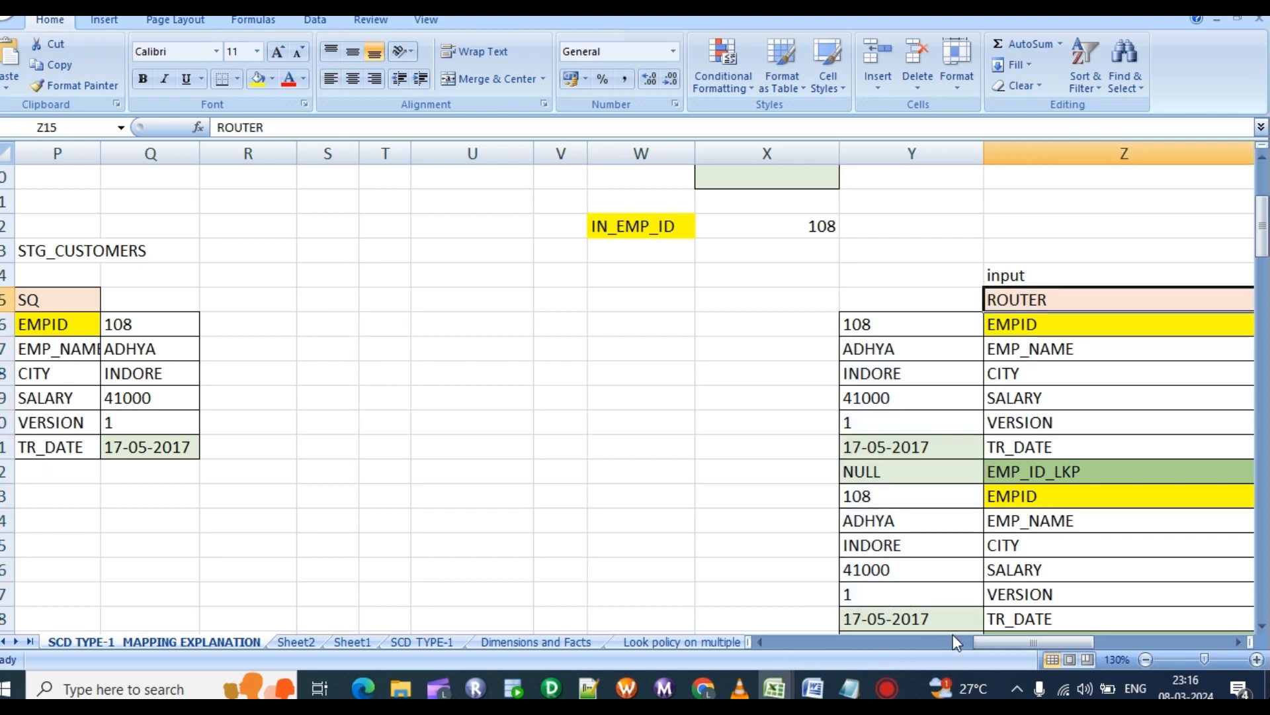
left_click_drag(1034, 642, 1169, 641)
left_click_drag(516, 450, 533, 569)
scroll(561, 555, "down", 3)
scroll(551, 525, "down", 1)
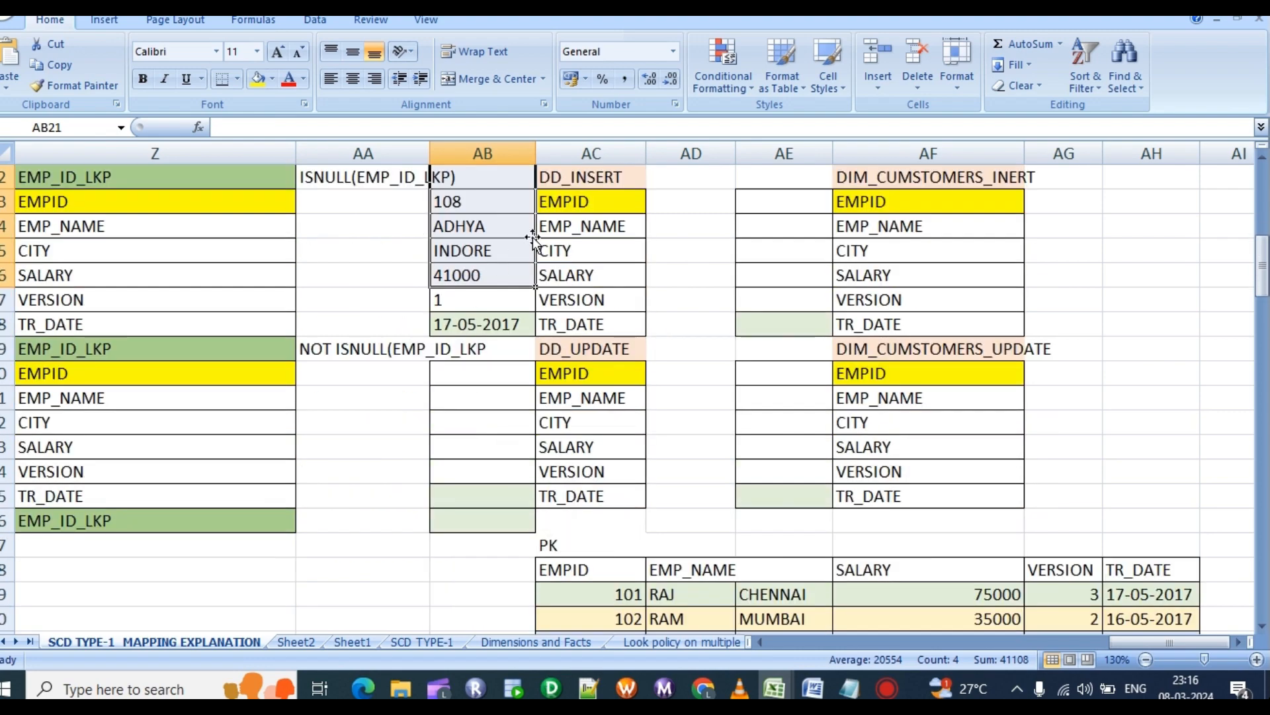
left_click_drag(556, 179, 608, 305)
left_click_drag(546, 349, 604, 453)
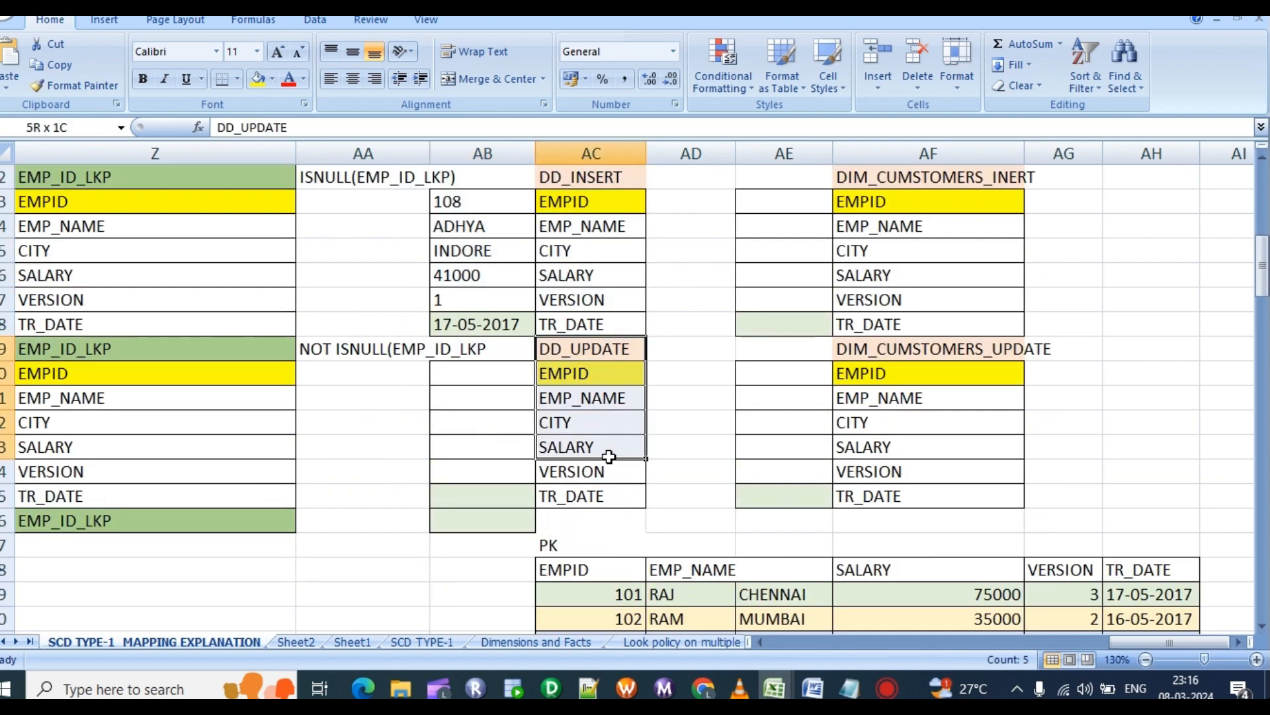
Review the router input columns and the DIM_CUSTOMERS lookup's static cache list of EMP_ID values.
mouse_move(1135, 641)
left_mouse_down()
mouse_move(1078, 660)
mouse_move(1127, 644)
left_mouse_up()
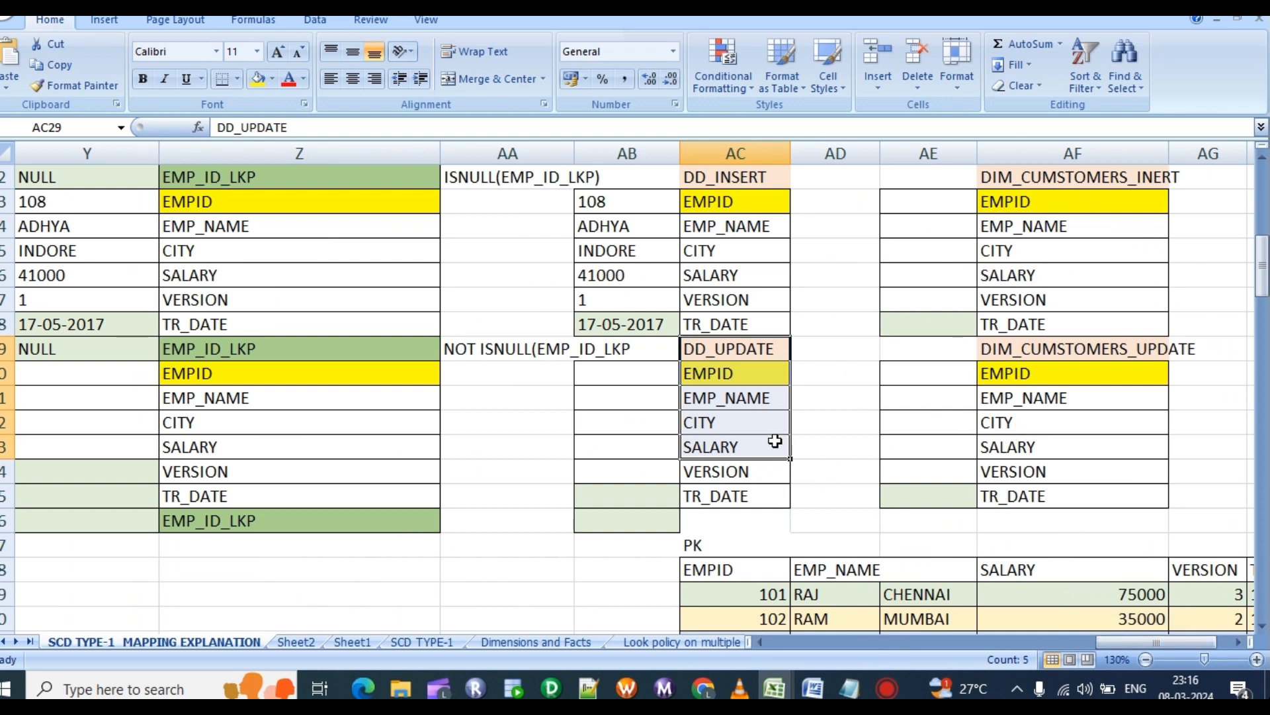
scroll(1066, 470, "down", 1)
scroll(1066, 471, "up", 2)
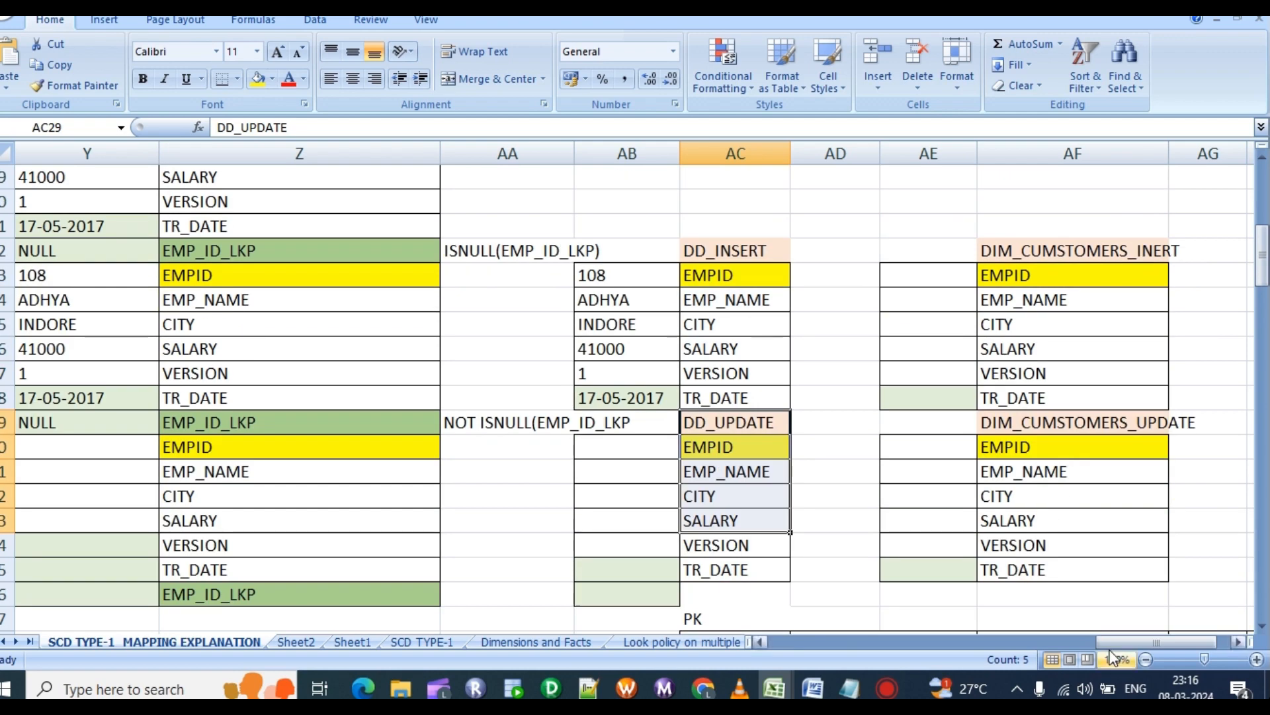
left_click_drag(1126, 639, 1001, 634)
scroll(629, 417, "up", 5)
scroll(814, 473, "up", 1)
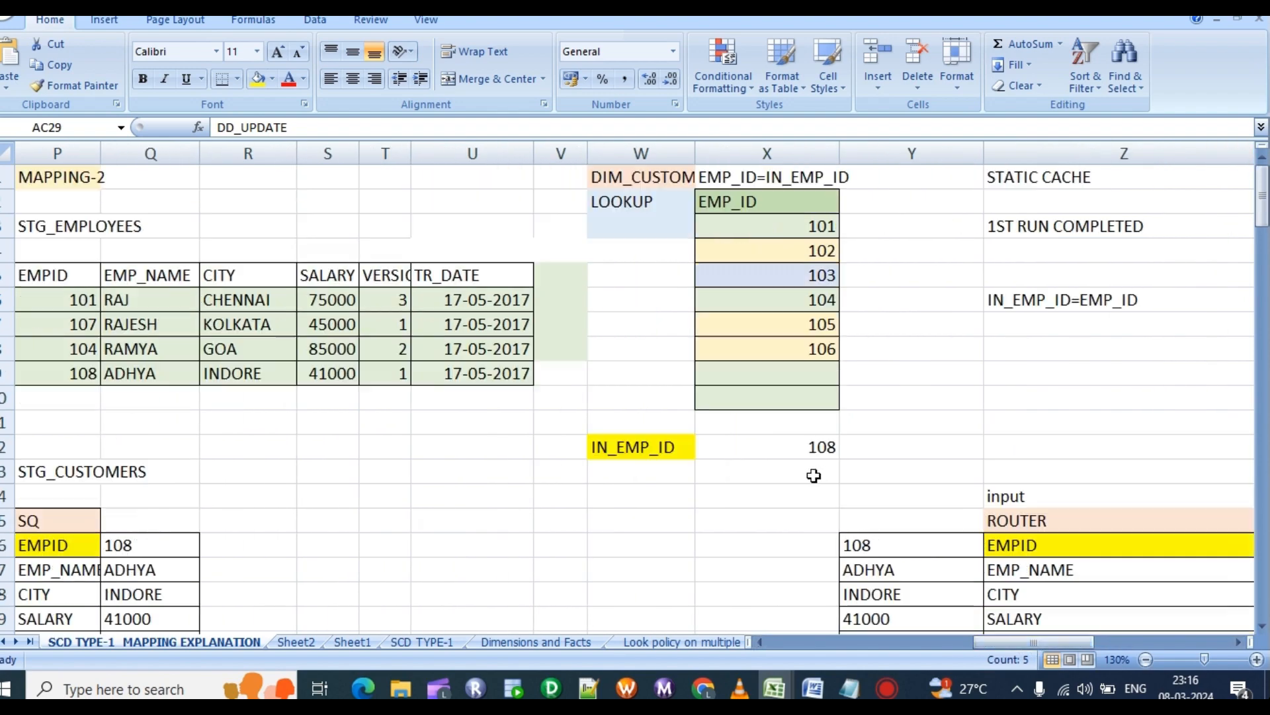
Switch to Workflow Monitor, read the workflow log of wf_m_dimemployyes1_scd_type1 in a maximized window, and close it.
left_click(549, 690)
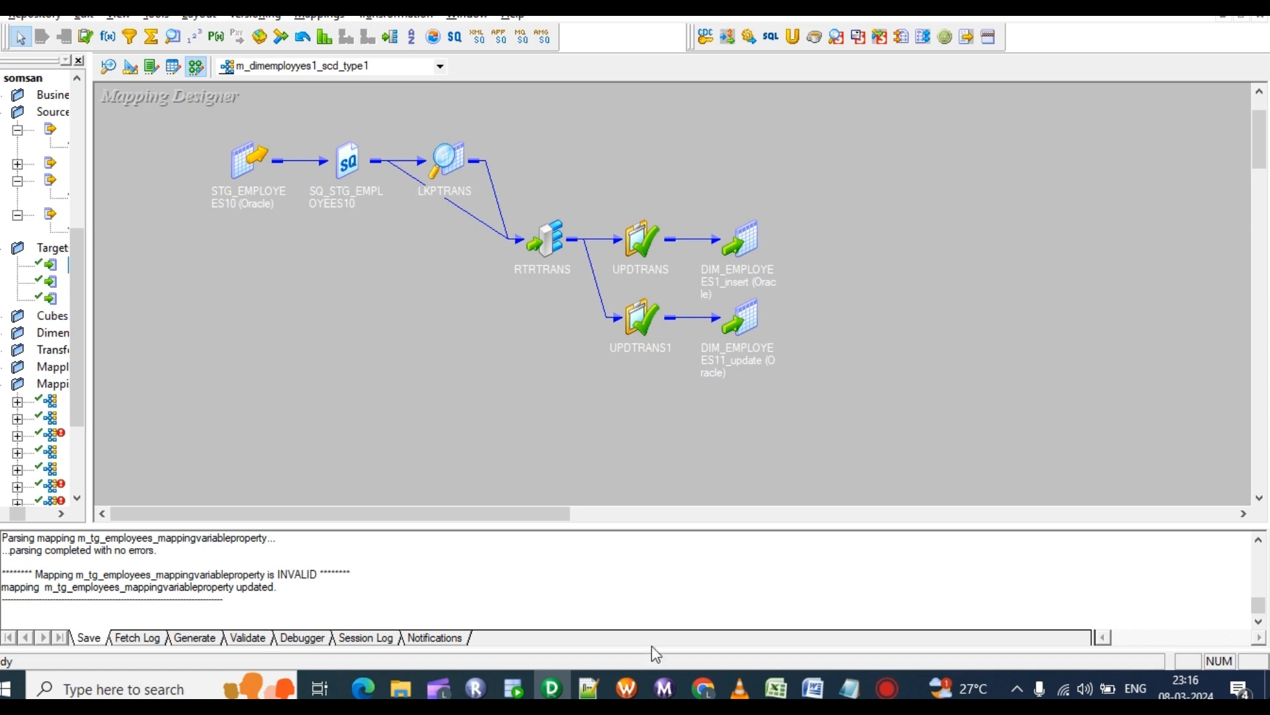
left_click(663, 689)
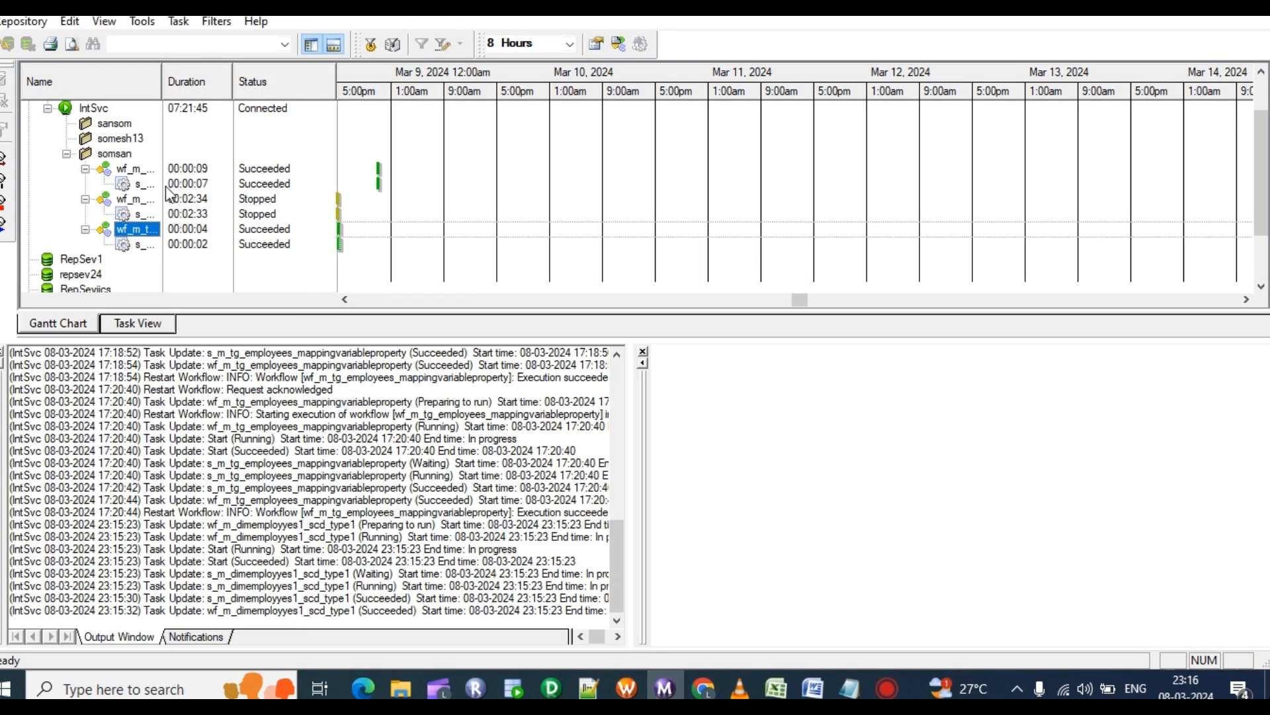
left_click(129, 169)
right_click(128, 170)
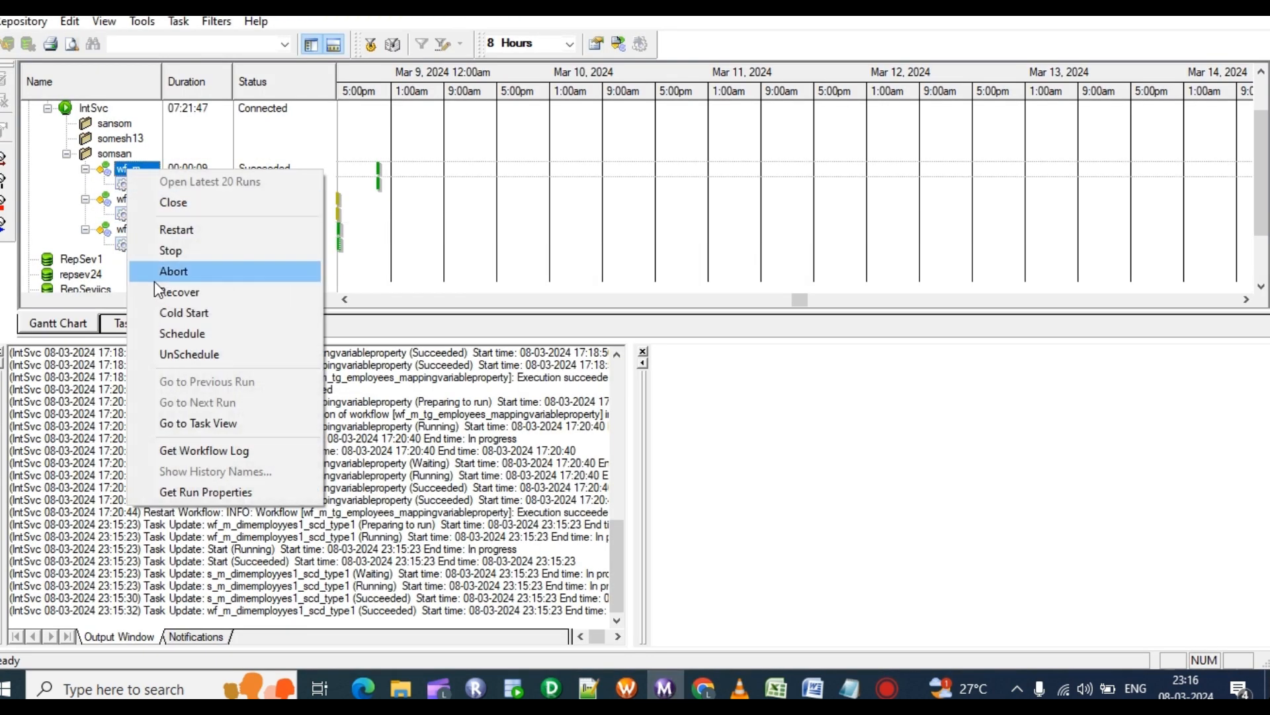
left_click(205, 451)
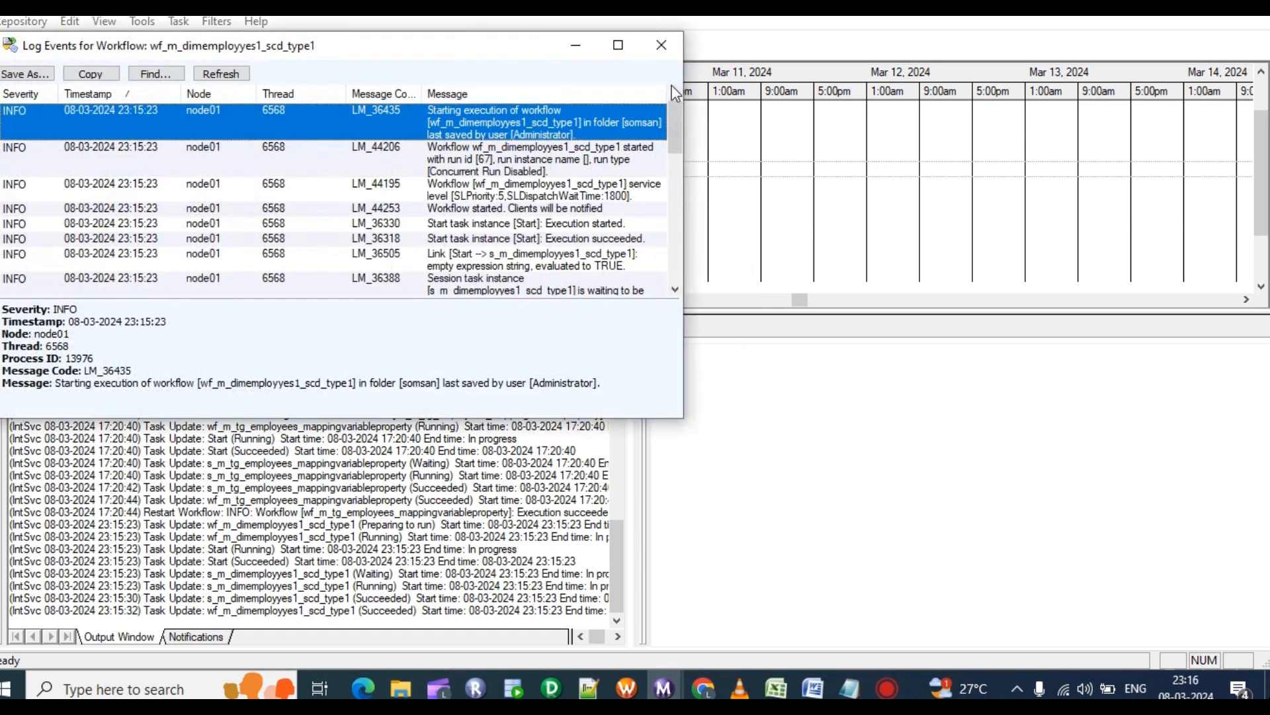
left_click(618, 45)
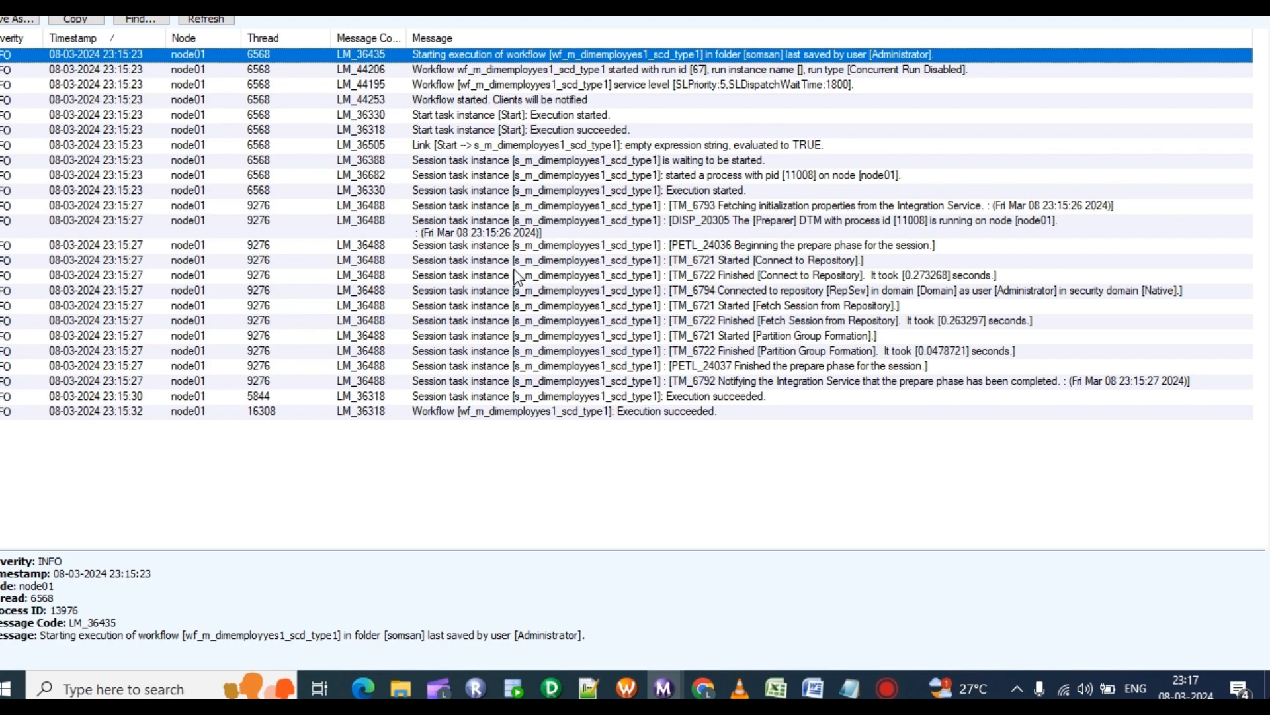
left_click(1254, 8)
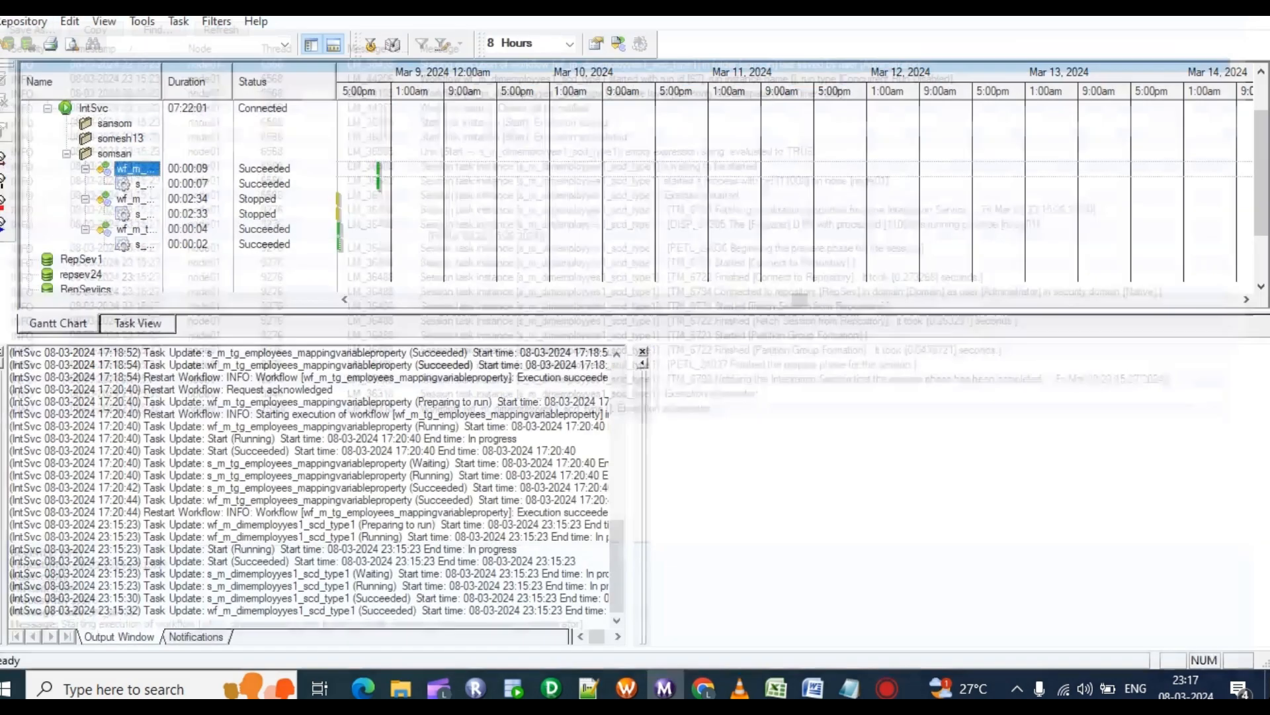
Open the session log of s_m_dimemployyes1_scd_type1 and maximize its window.
left_click(138, 187)
right_click(139, 191)
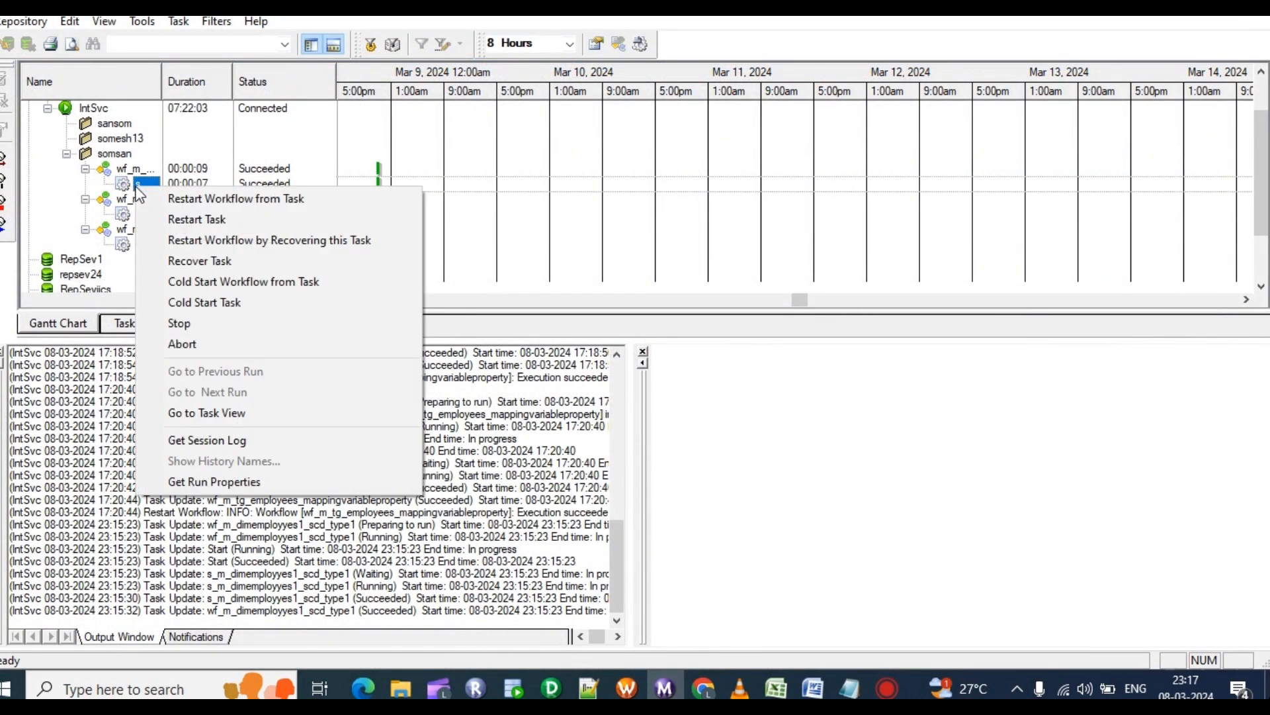
left_click(188, 444)
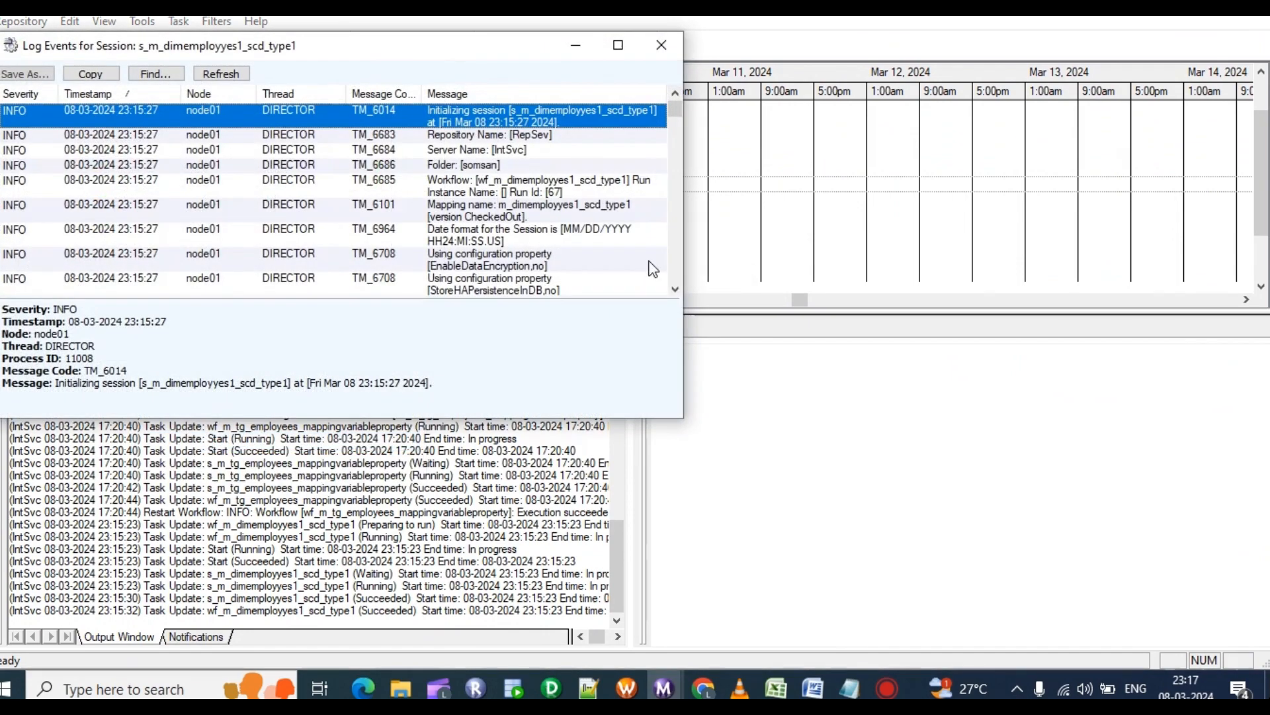
left_click(616, 43)
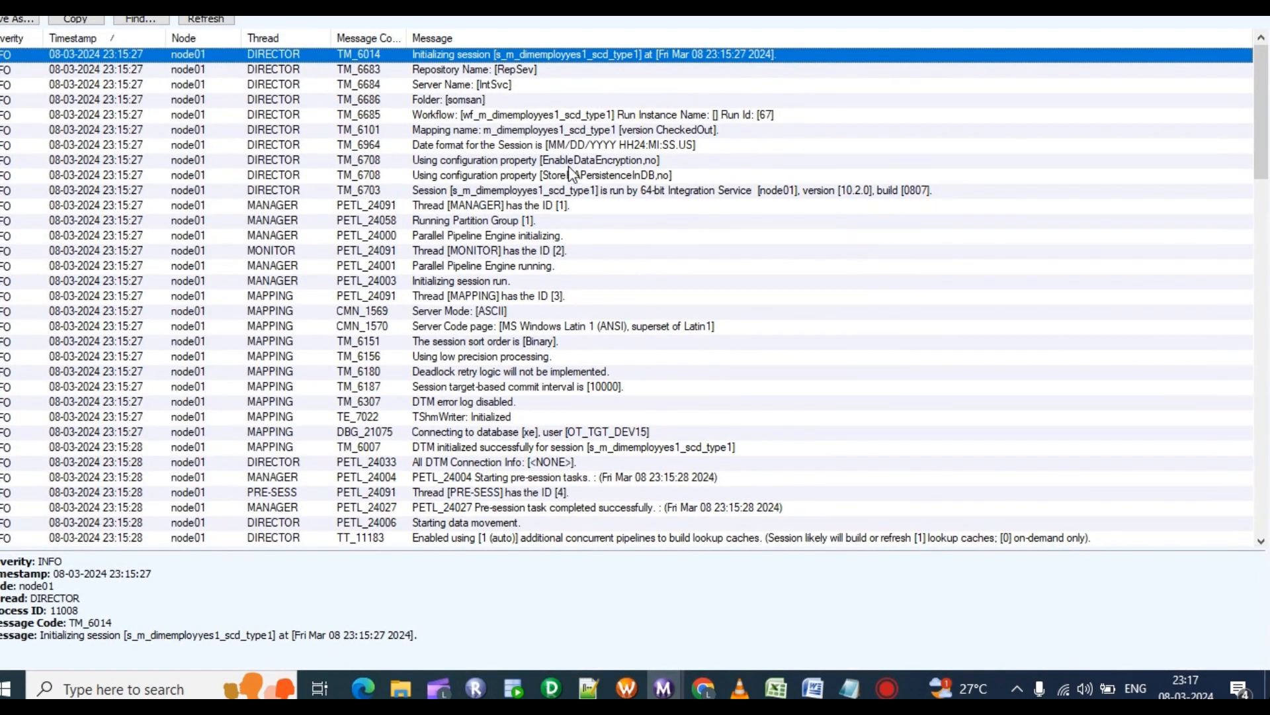
Locate and select the session log entry with the default SQL that creates the LKPTRANS lookup cache.
scroll(570, 174, "down", 3)
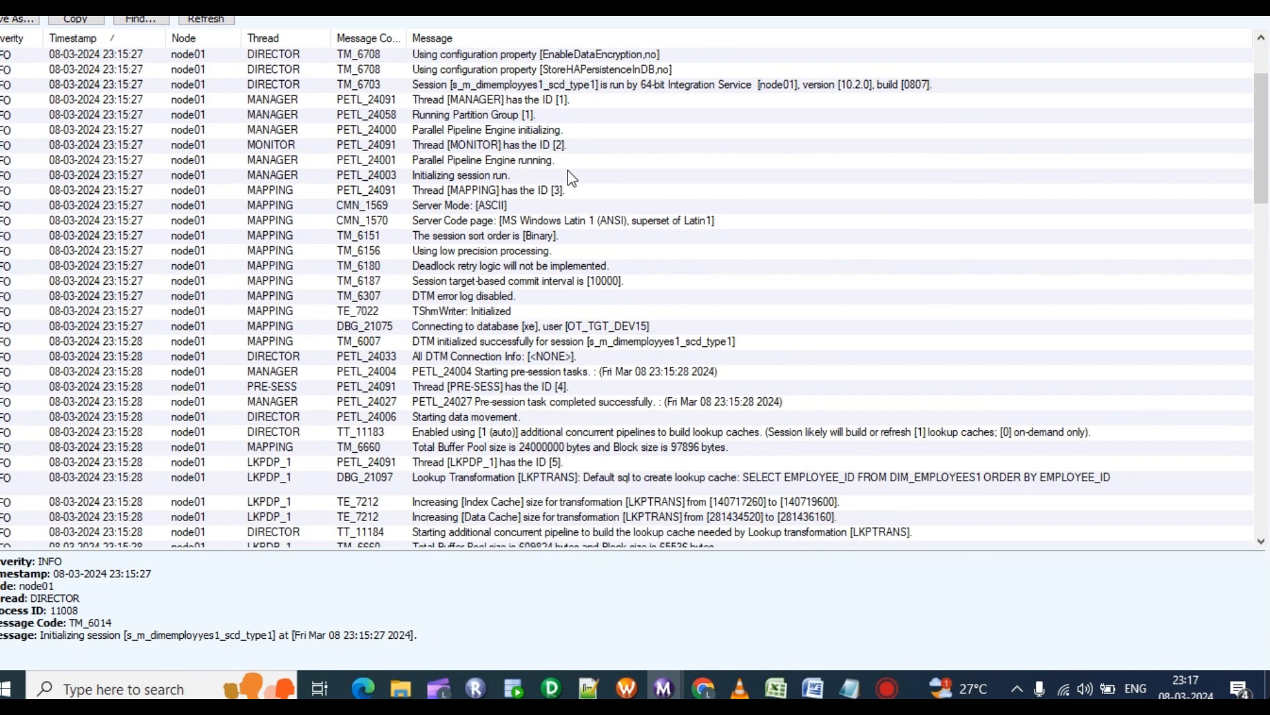
scroll(570, 178, "down", 2)
left_click(425, 422)
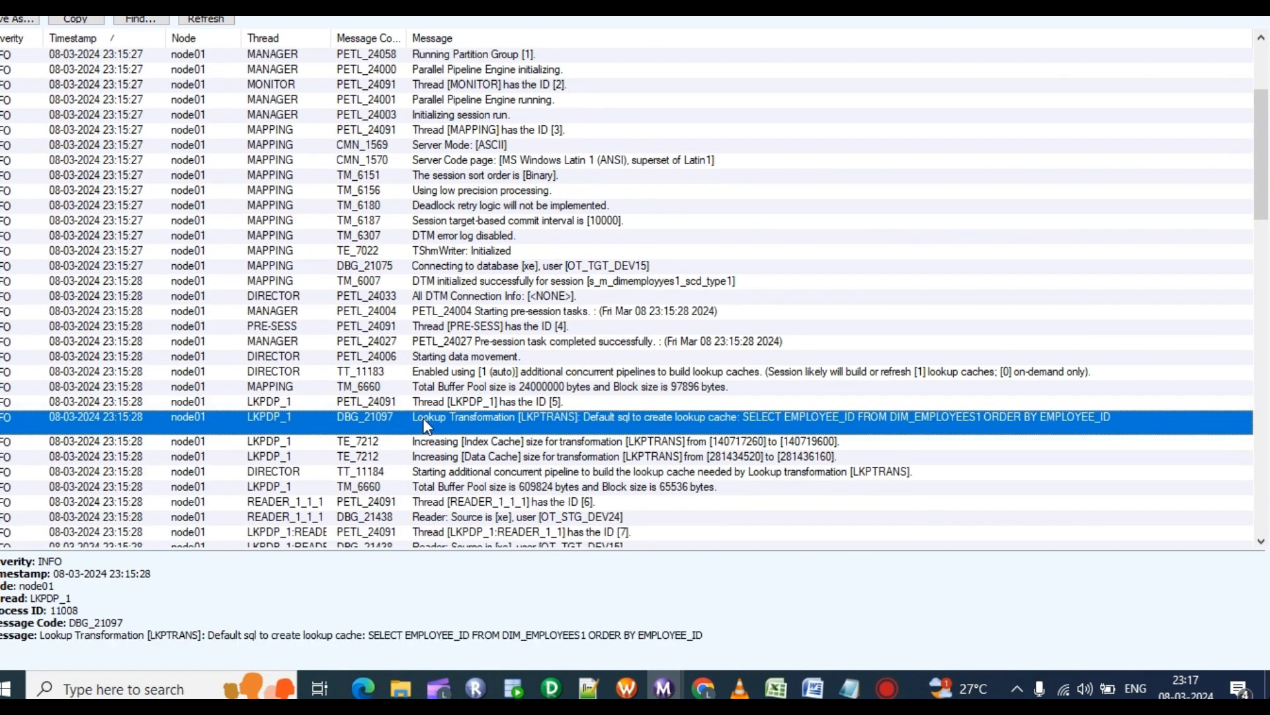
scroll(425, 424, "down", 1)
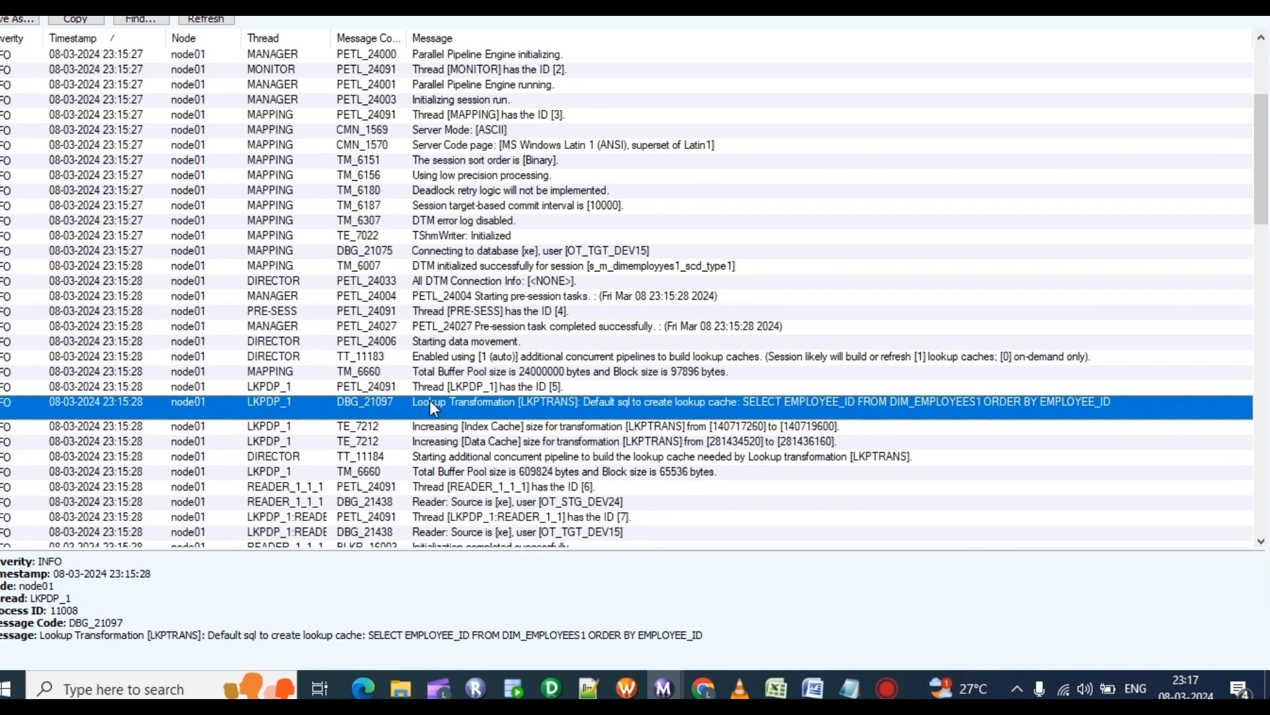
key("Up")
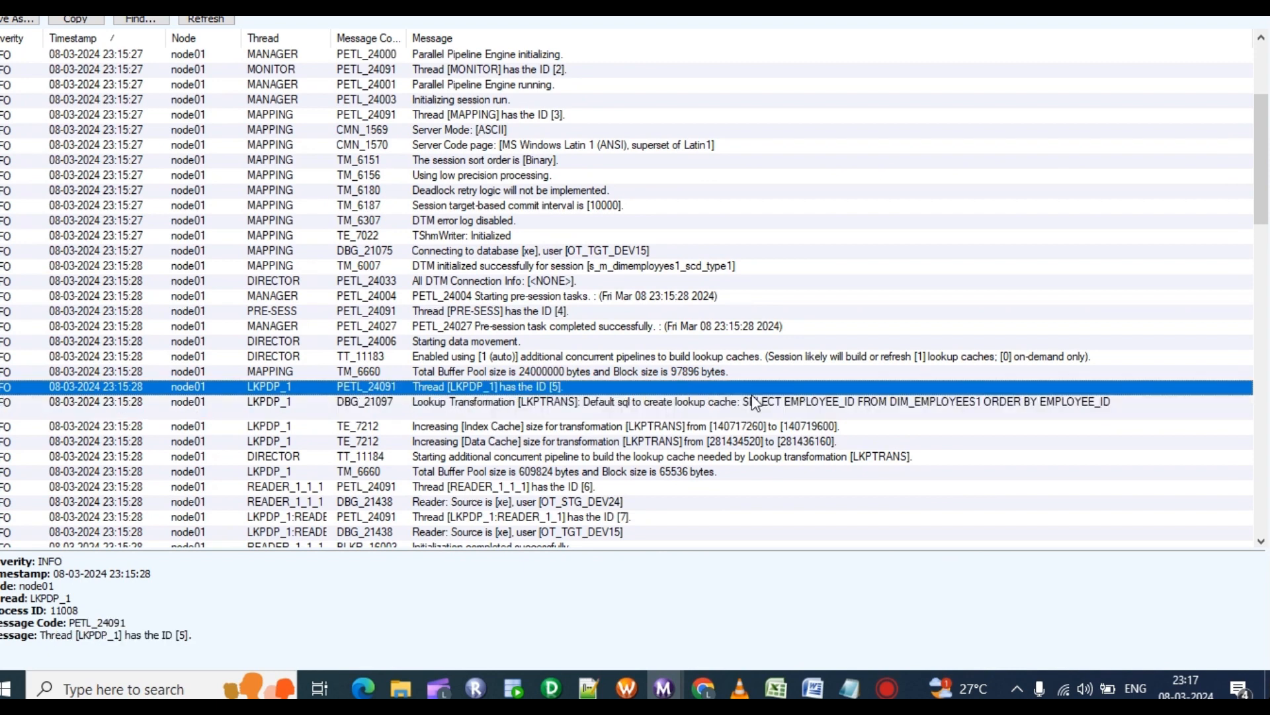
left_click(748, 404)
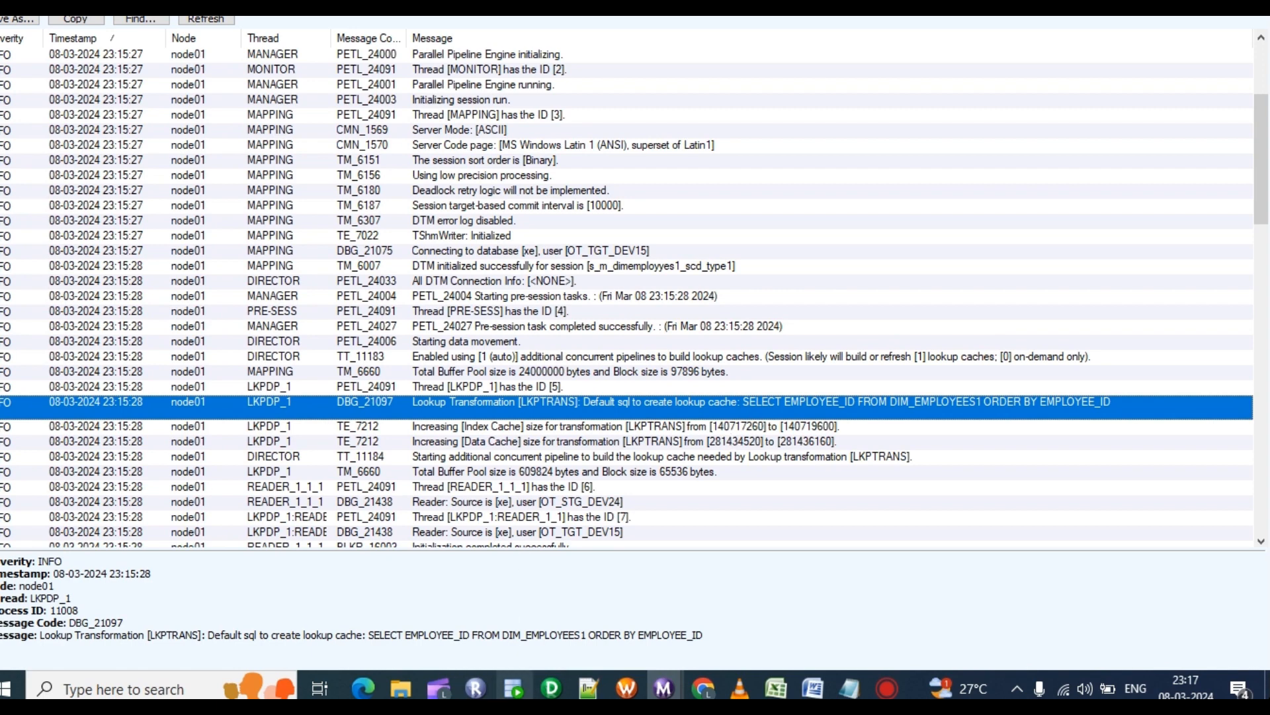
Compare the dim_employees1 query result in Oracle SQL Developer with the lookup cache SQL in the session log.
mouse_move(523, 693)
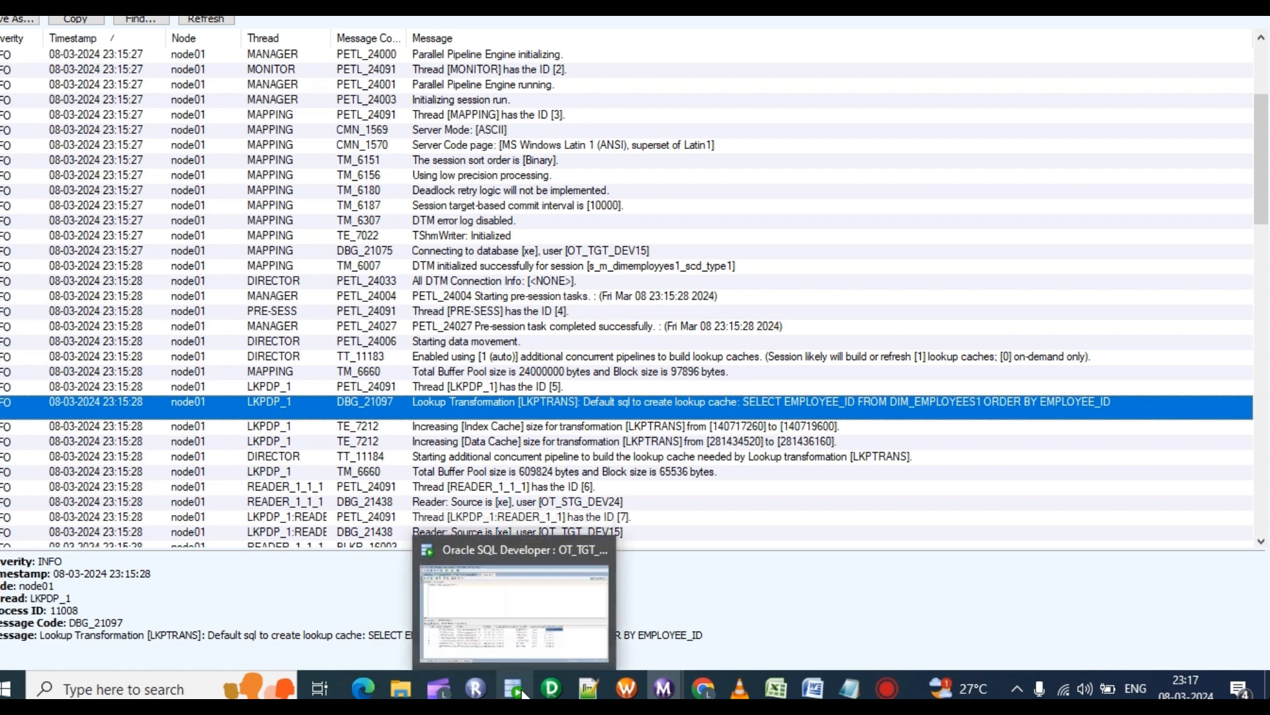
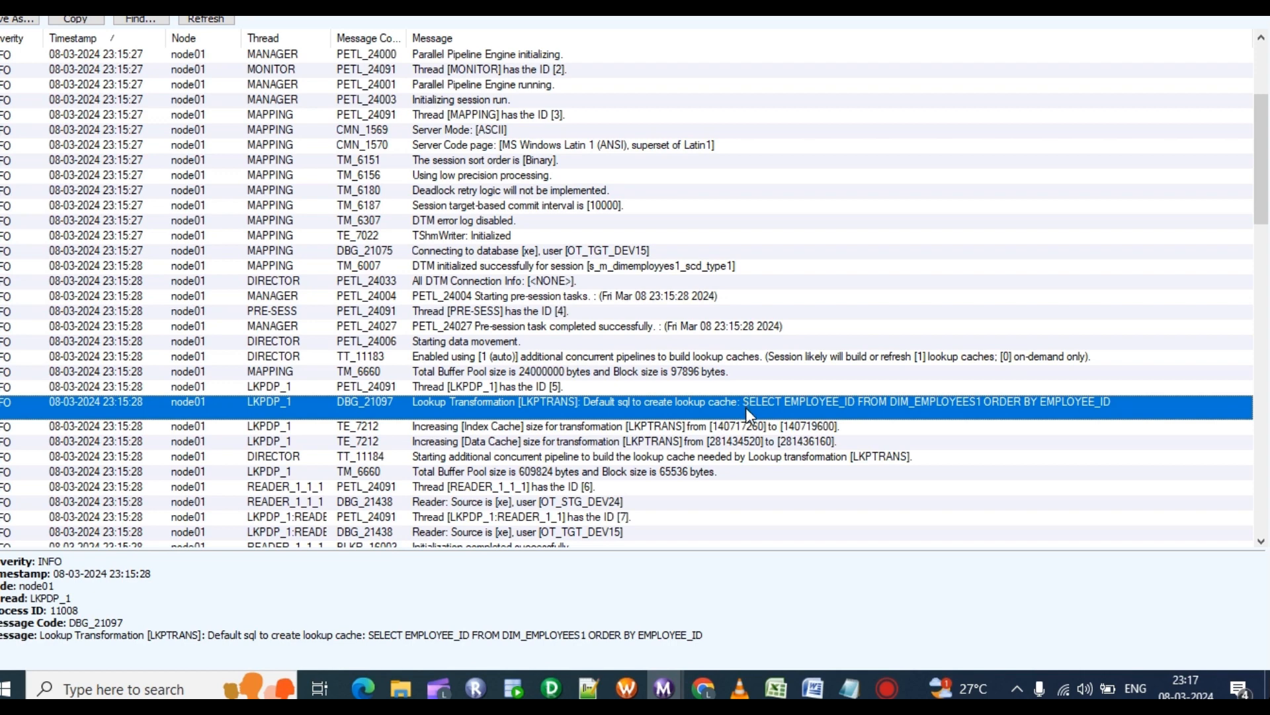
left_click(524, 690)
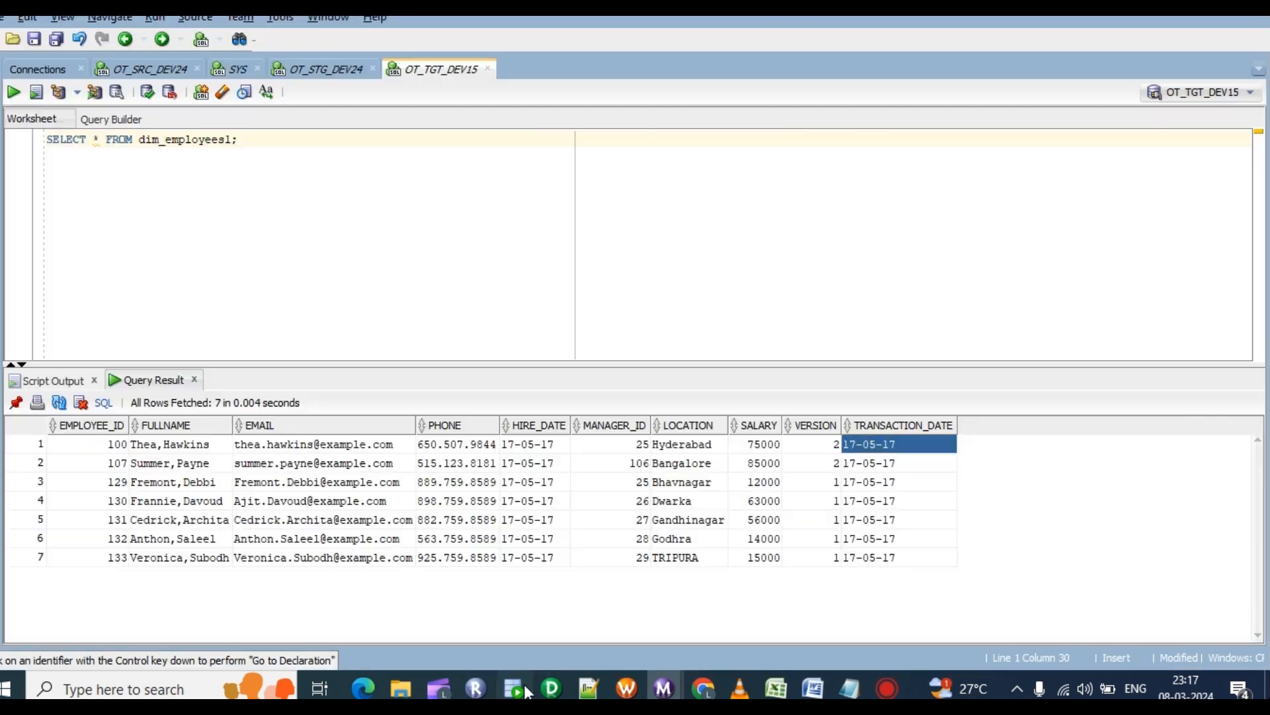
key("alt+Tab")
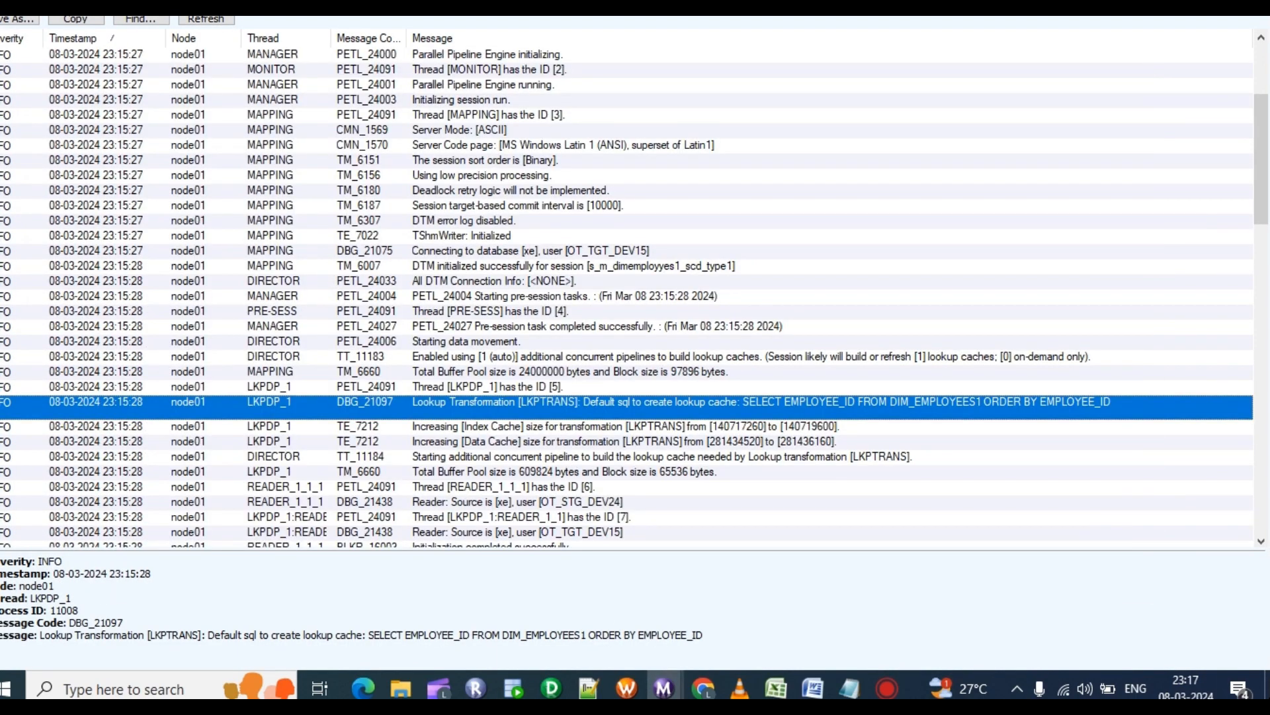
left_click(517, 689)
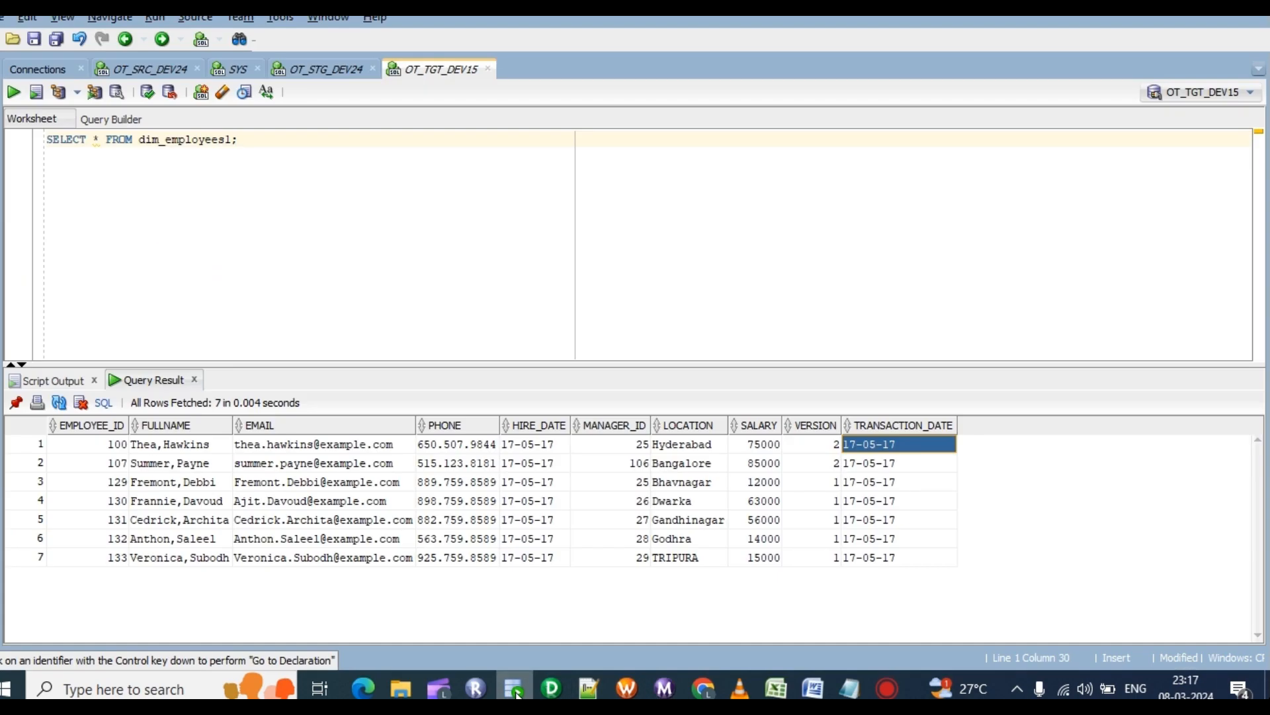
Switch to Informatica Designer and view the lookup condition of the LKPTRANS transformation.
left_click(552, 688)
left_click(454, 164)
double_click(454, 164)
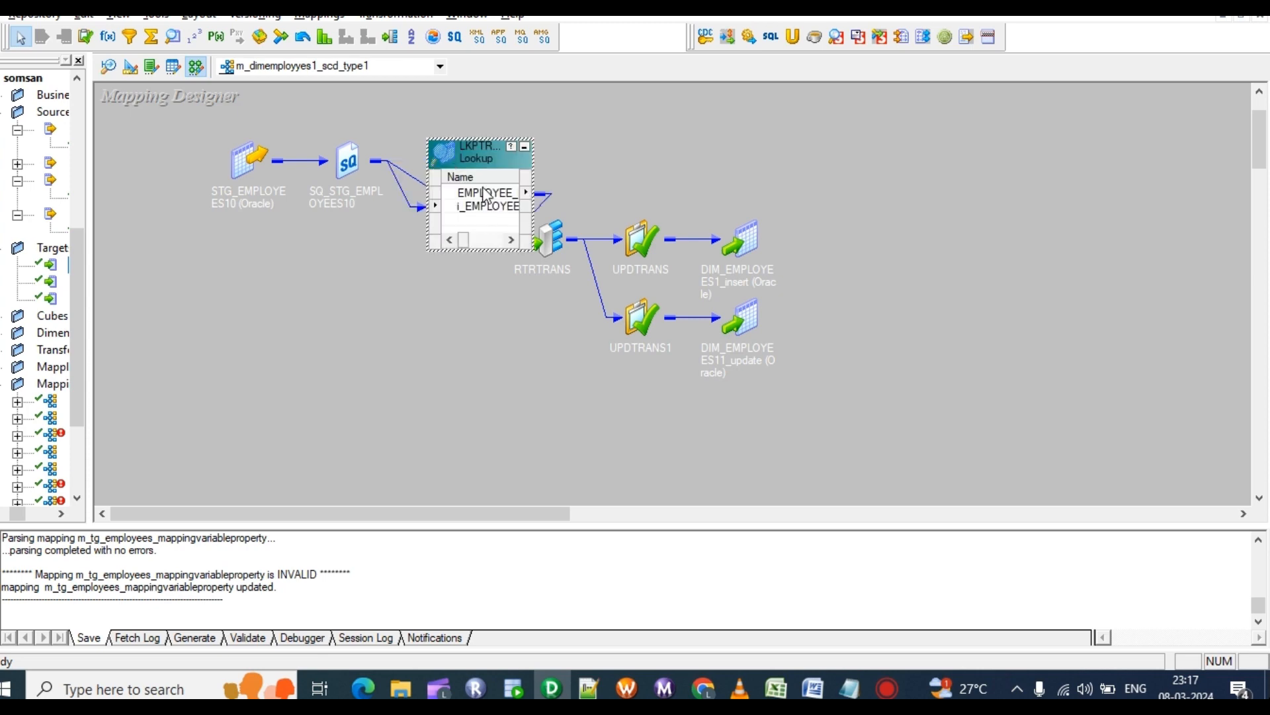
left_click(567, 186)
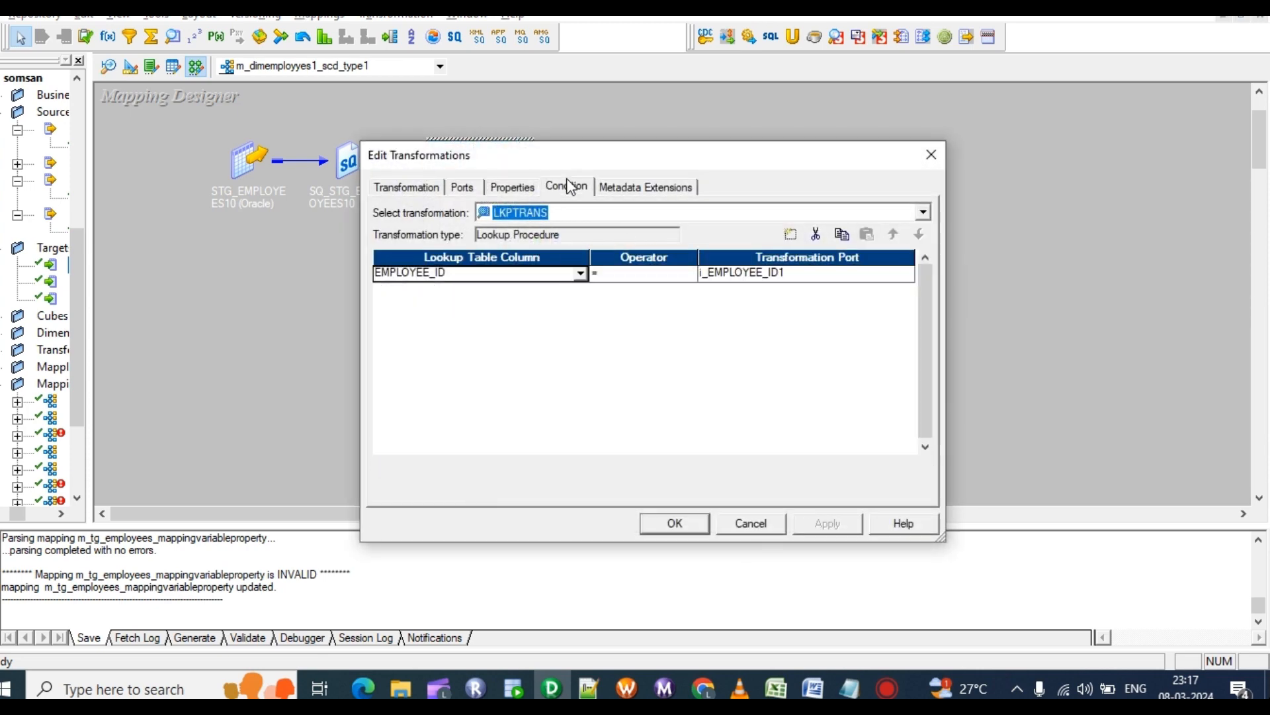
In Oracle SQL Developer, add the query "select employee_id from dim_employees1 order by employee_id;" below the existing statement.
left_click(514, 688)
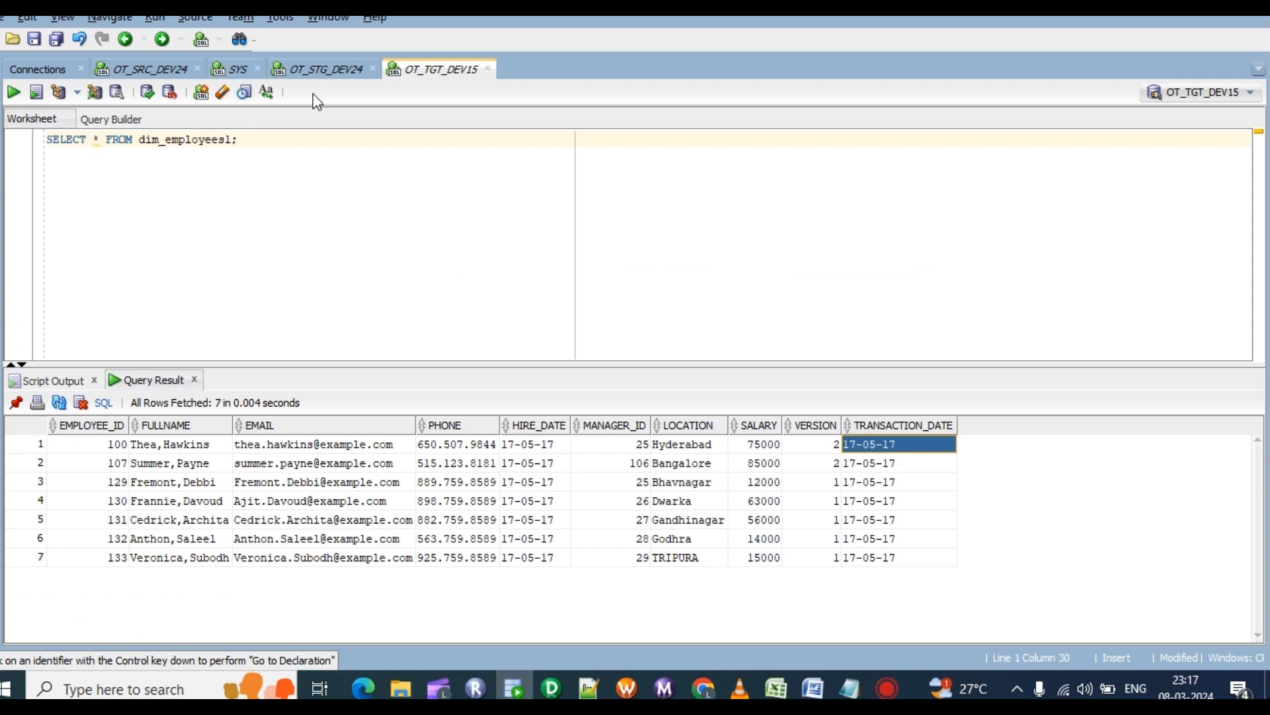
left_click(276, 141)
key("Return")
type("se")
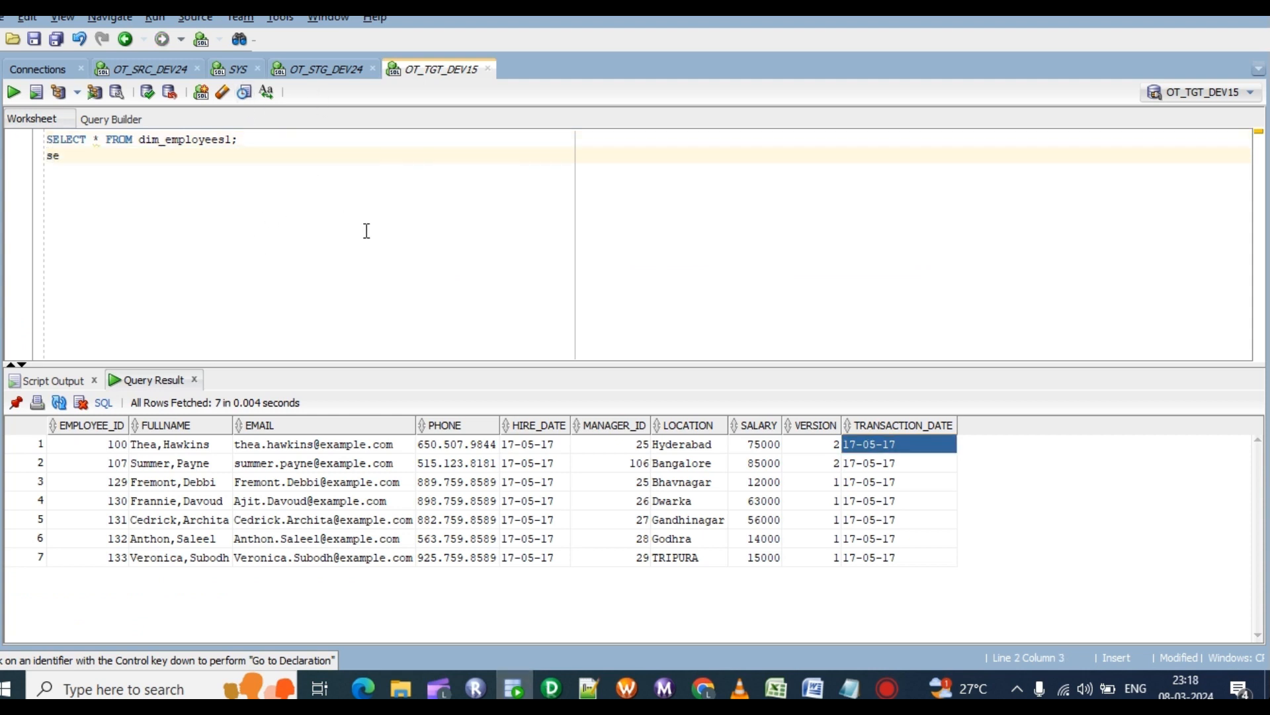
type("lect employee ")
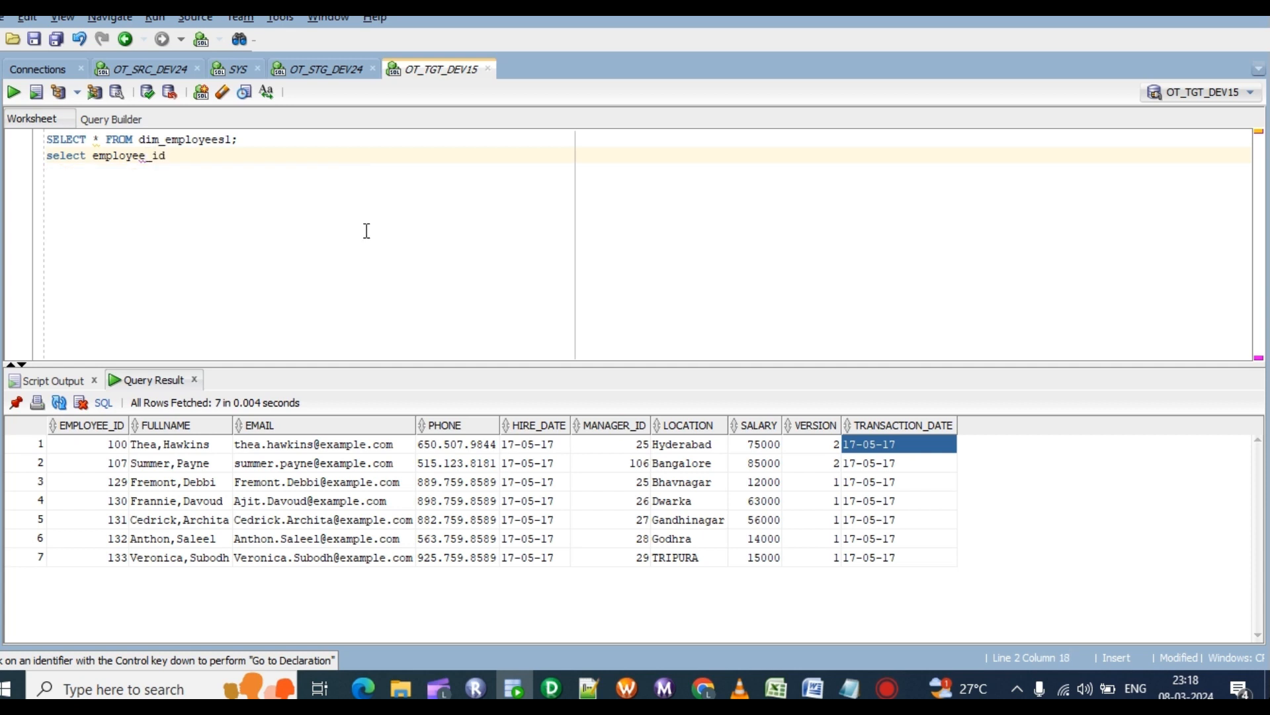
type(" from")
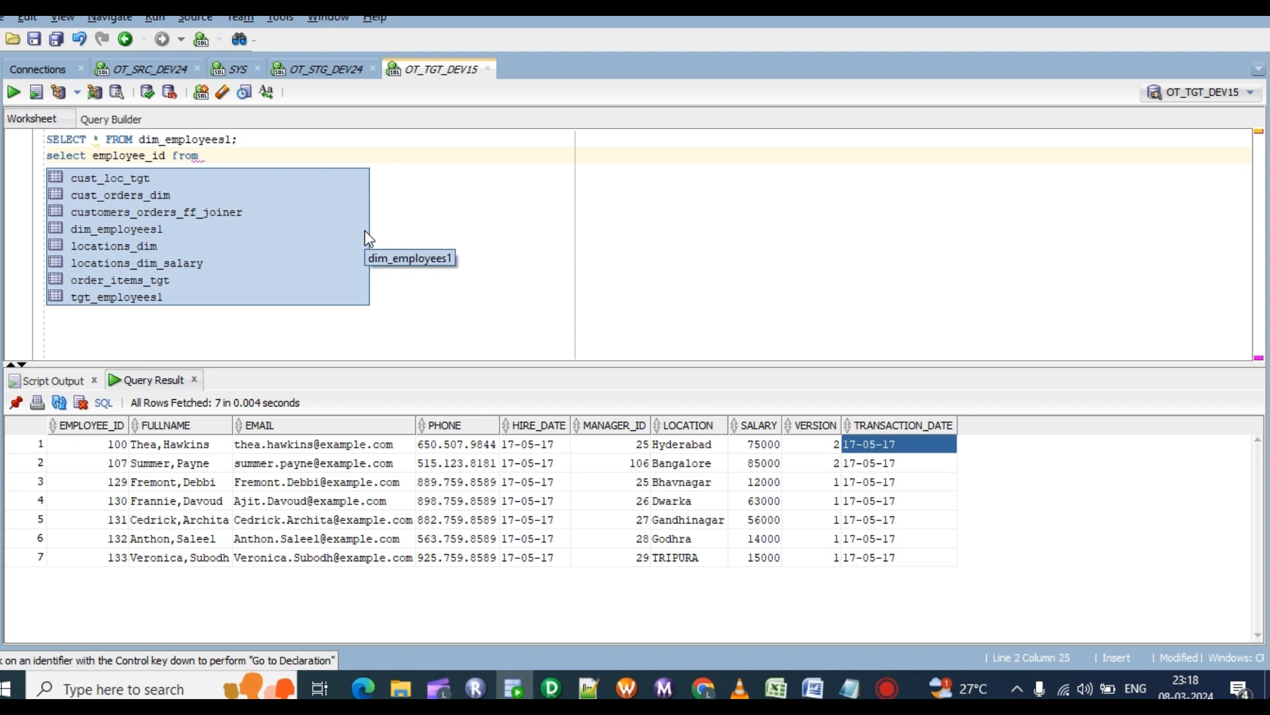
type(" dim_employees1")
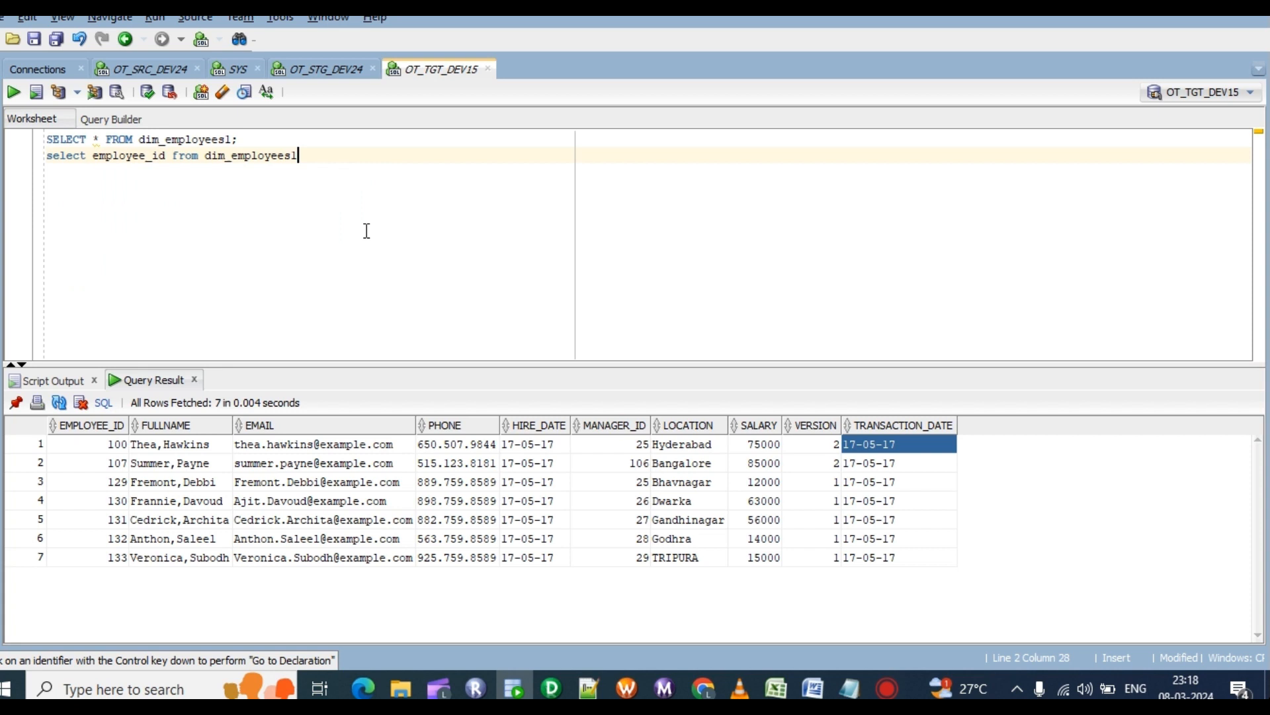
key("Return")
type("order by")
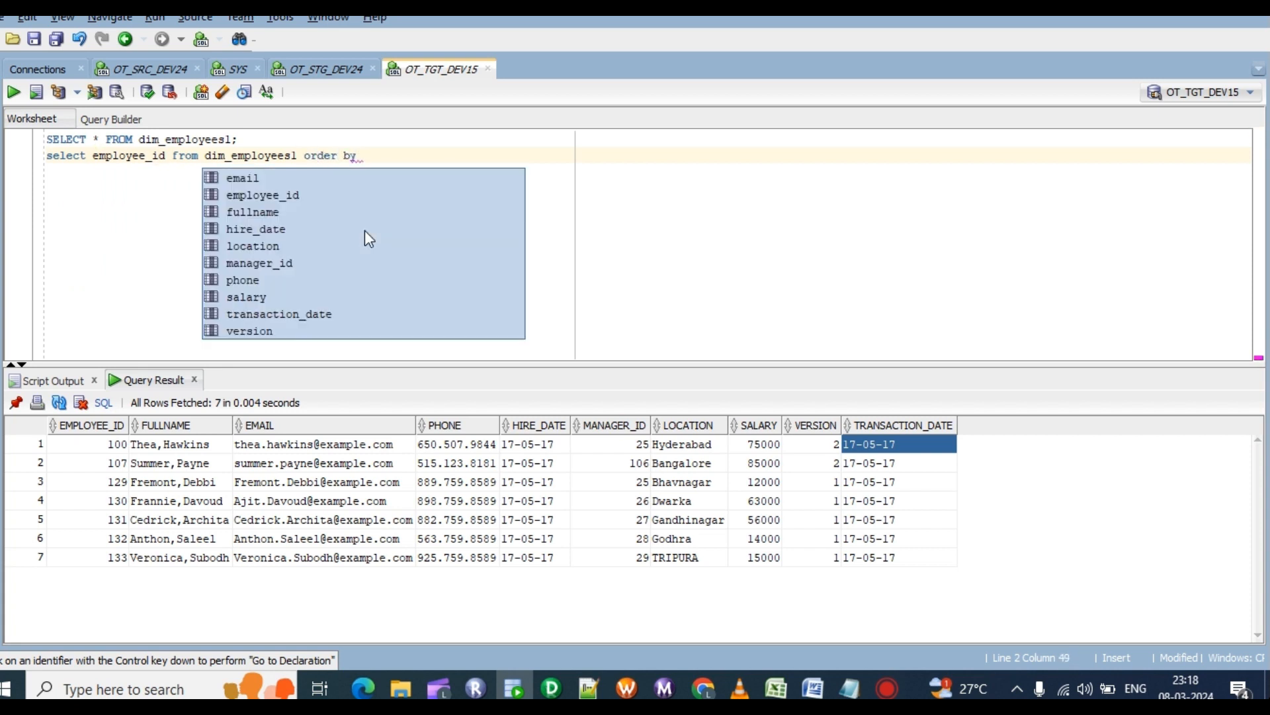
key("Down")
key("Return")
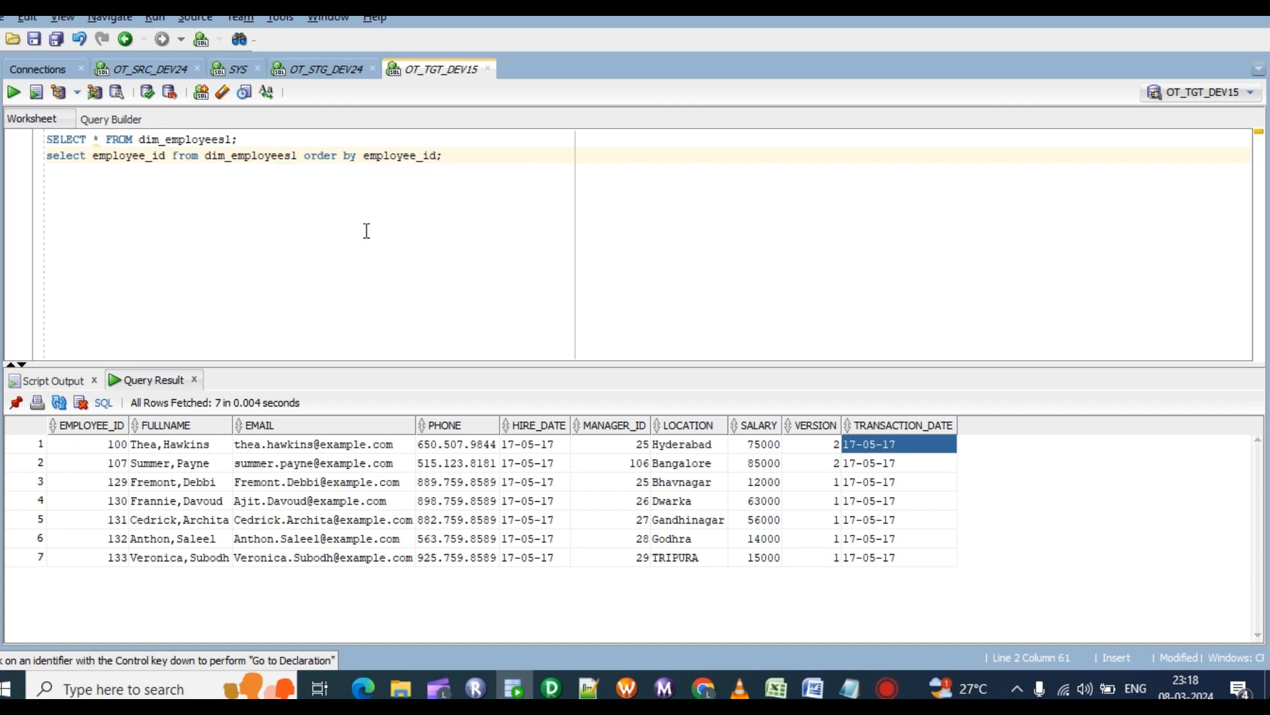
Review the employee_id query on dim_employees1 and the column it selects.
left_click_drag(462, 157, 38, 158)
left_click(173, 180)
left_click_drag(456, 154, 45, 154)
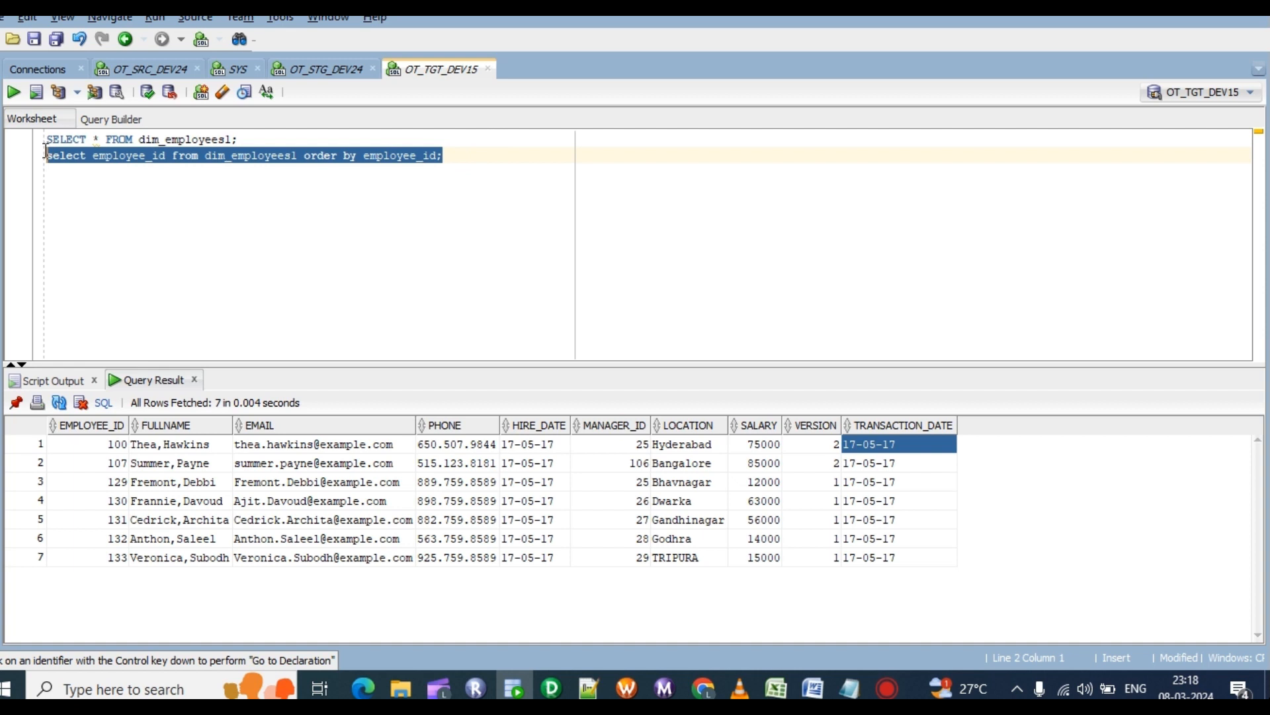
left_click(149, 186)
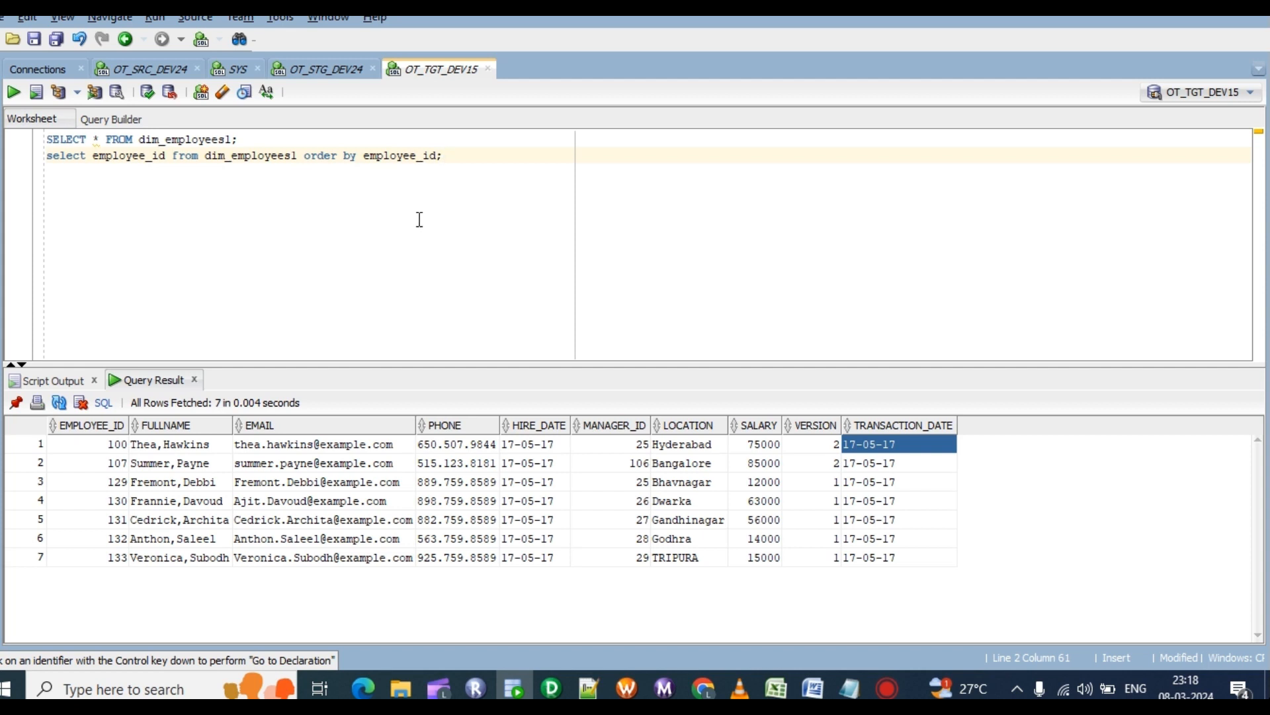
left_click_drag(166, 155, 93, 154)
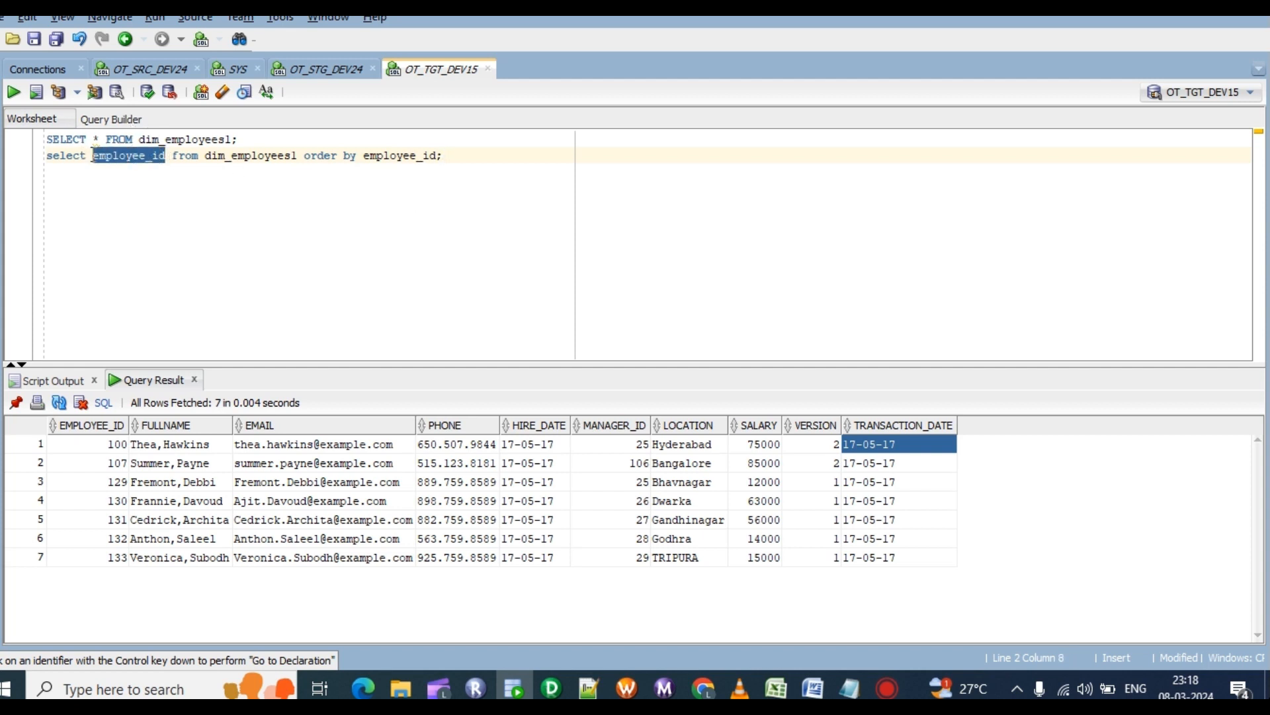
left_click(157, 192)
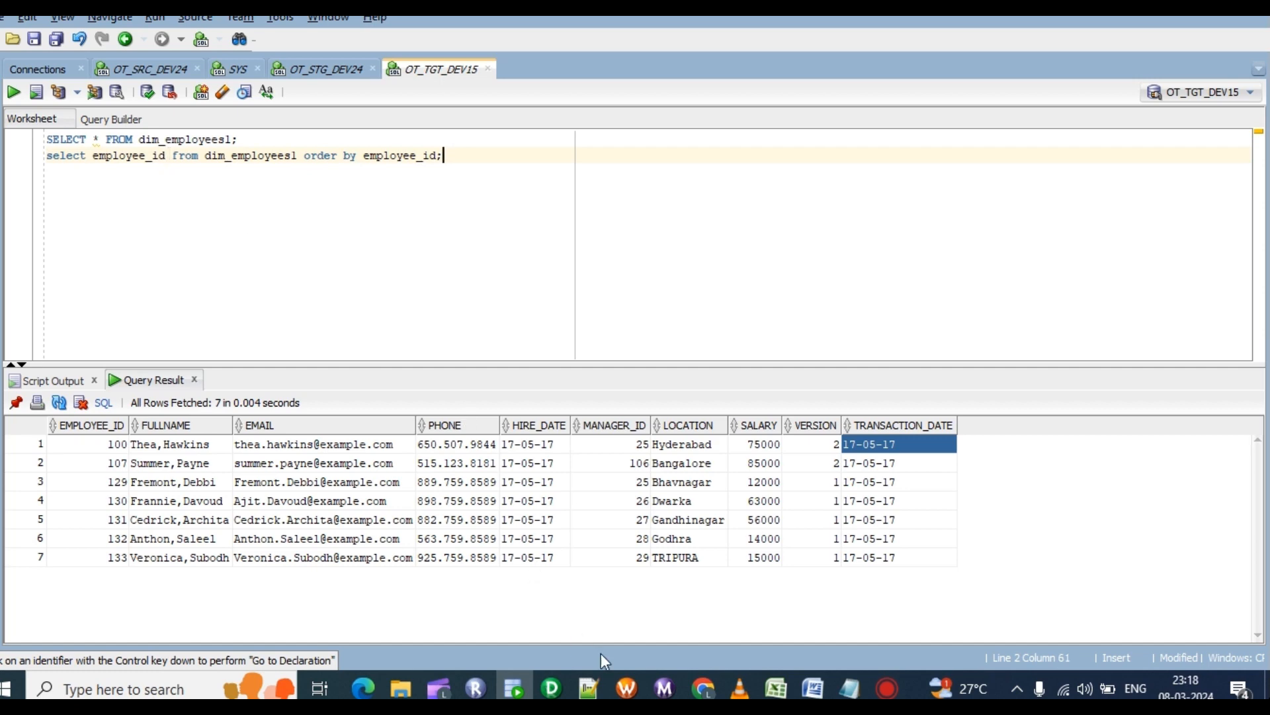
Switch to Informatica Designer, view the properties of the LKPTRANS lookup transformation, and close its settings.
left_click(551, 688)
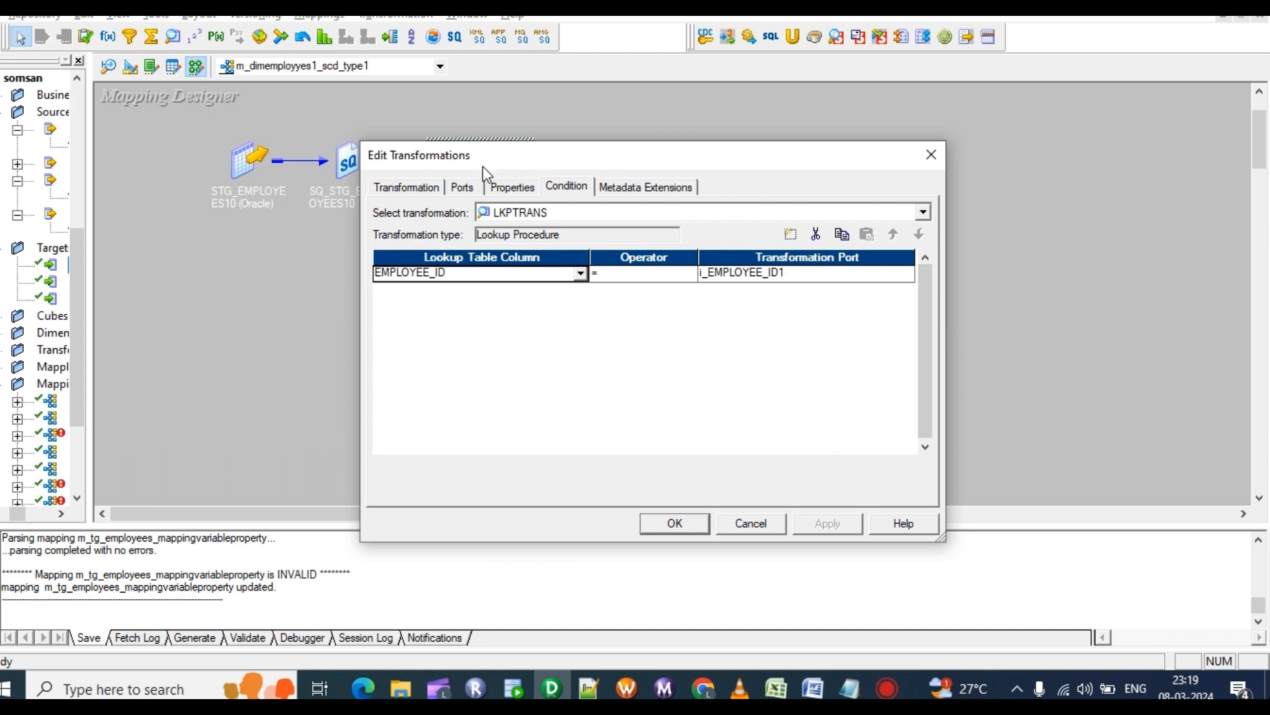
left_click(512, 190)
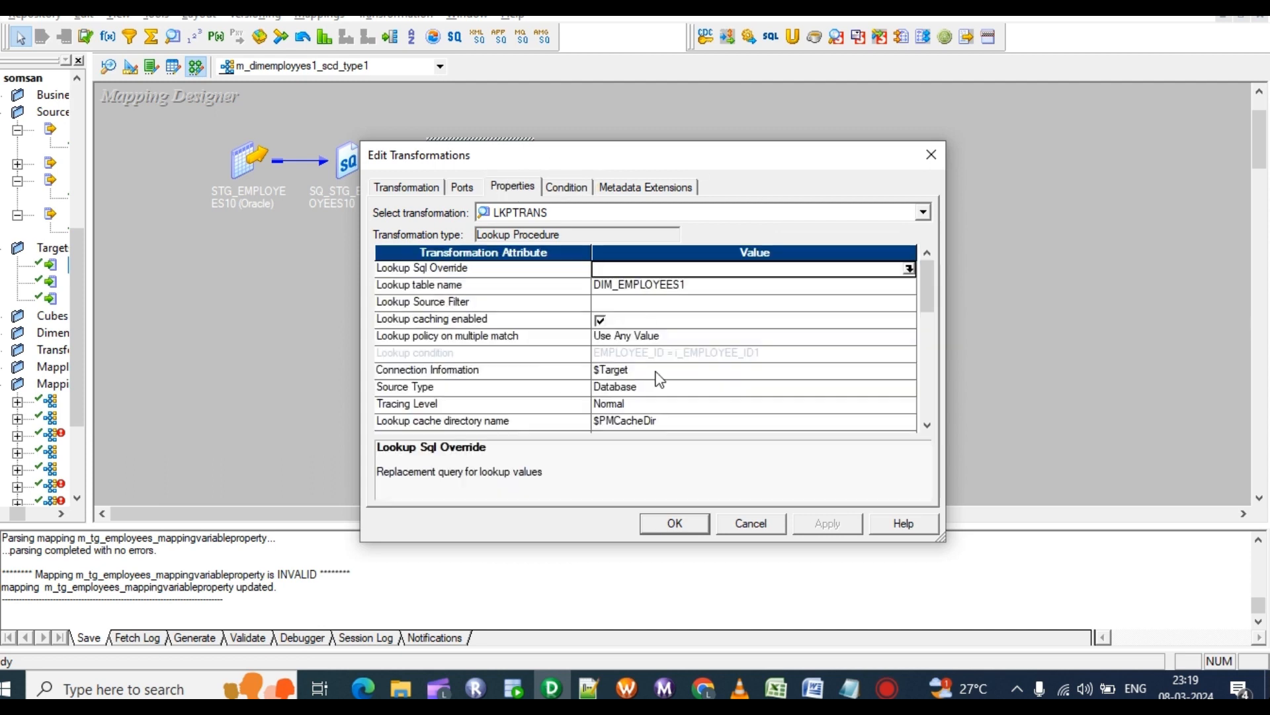
left_click(674, 529)
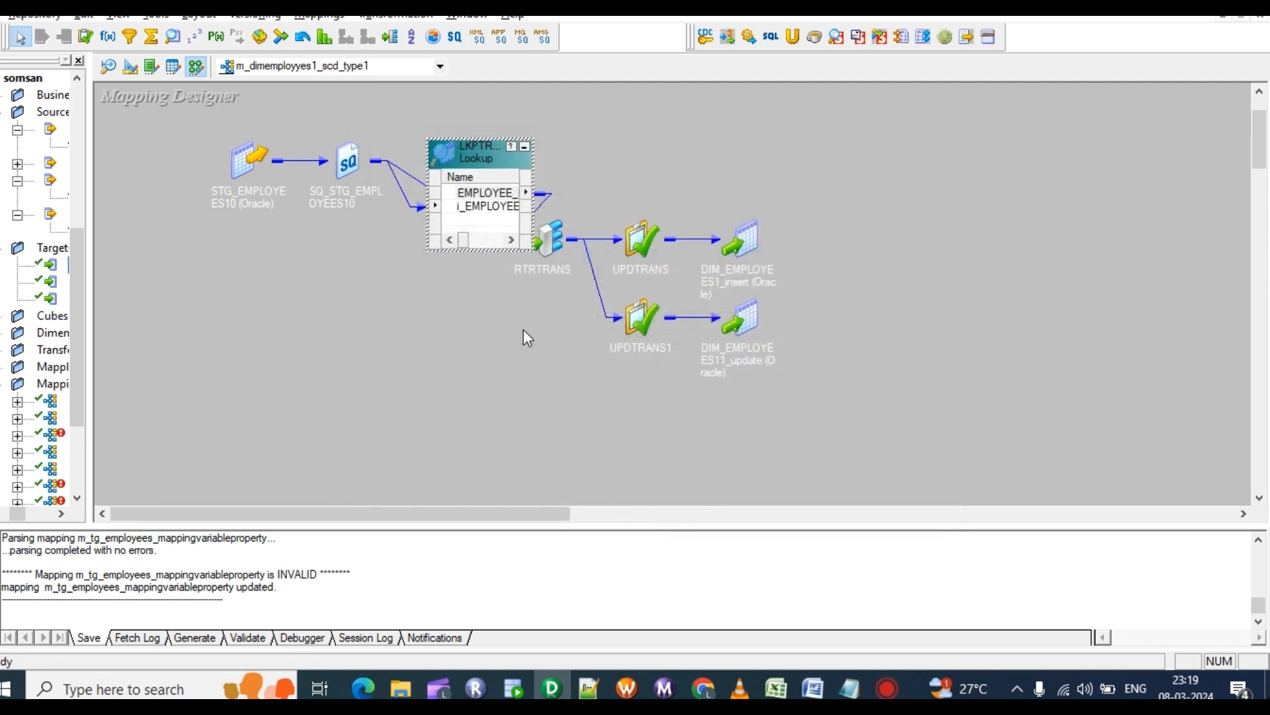
Return to Oracle SQL Developer and examine the second query's dim_employees1 table name and its order by employee_id clause.
left_click(549, 692)
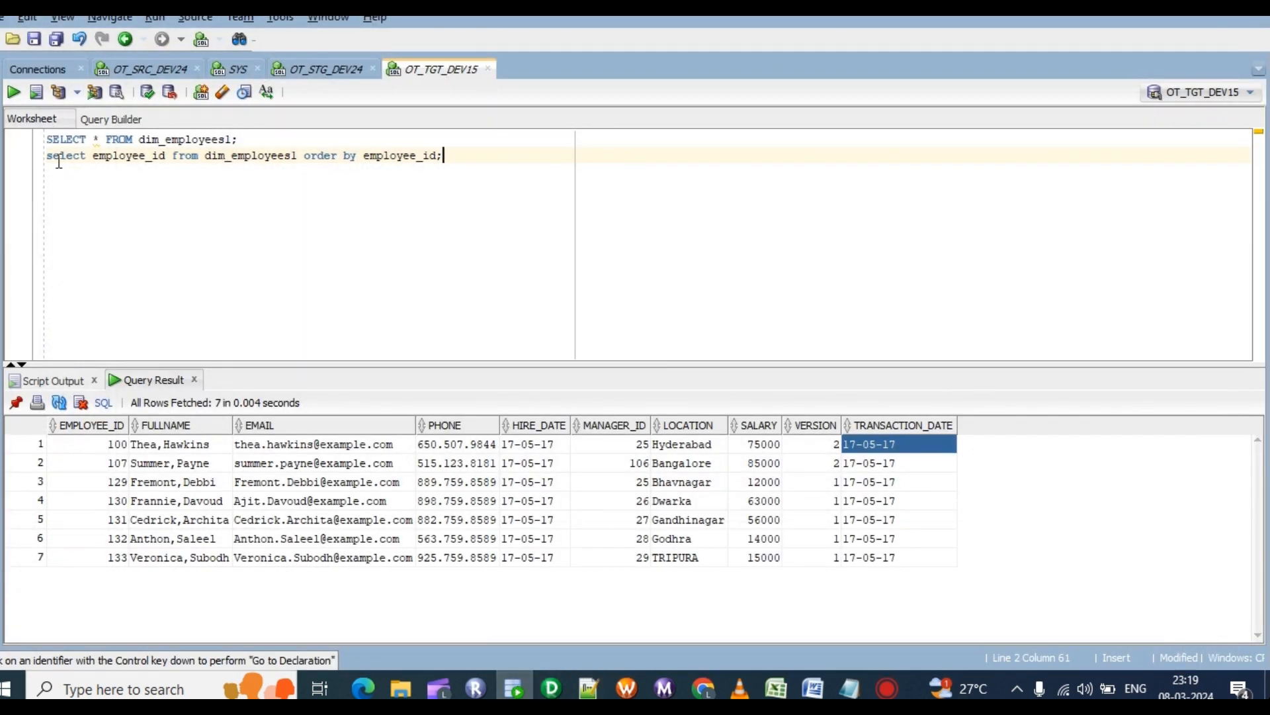
left_click_drag(46, 156, 491, 160)
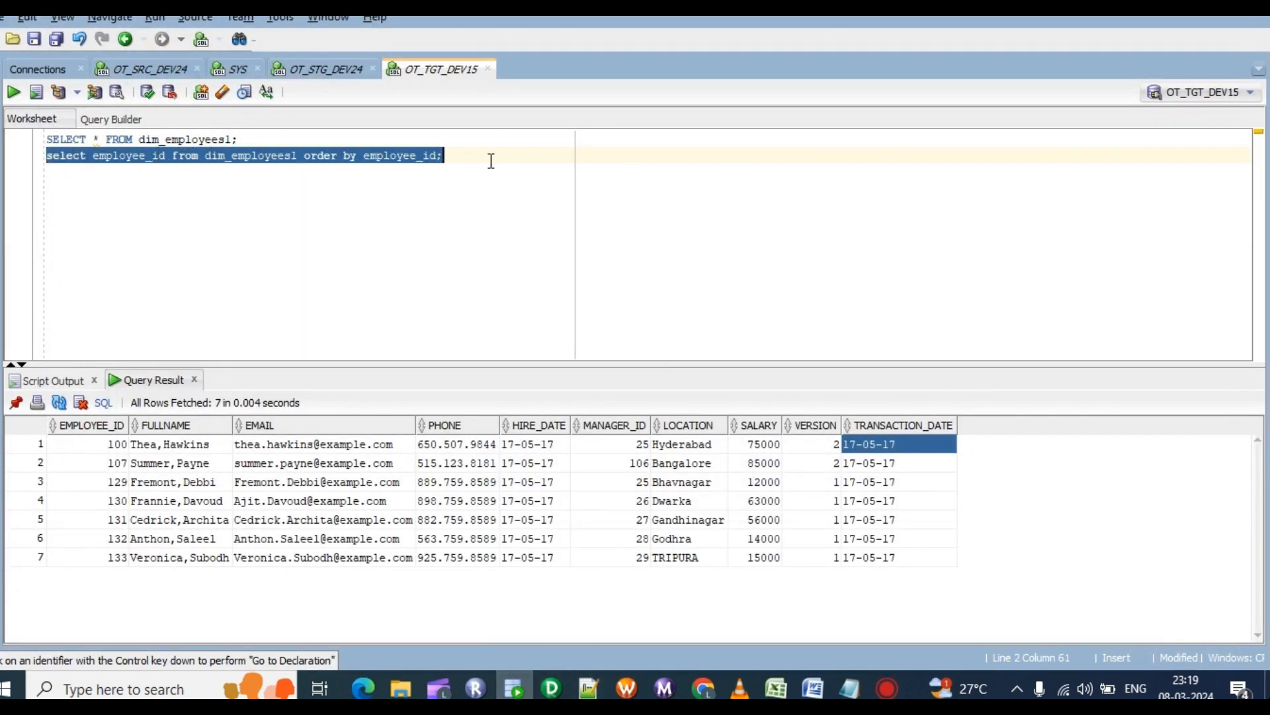
left_click(467, 188)
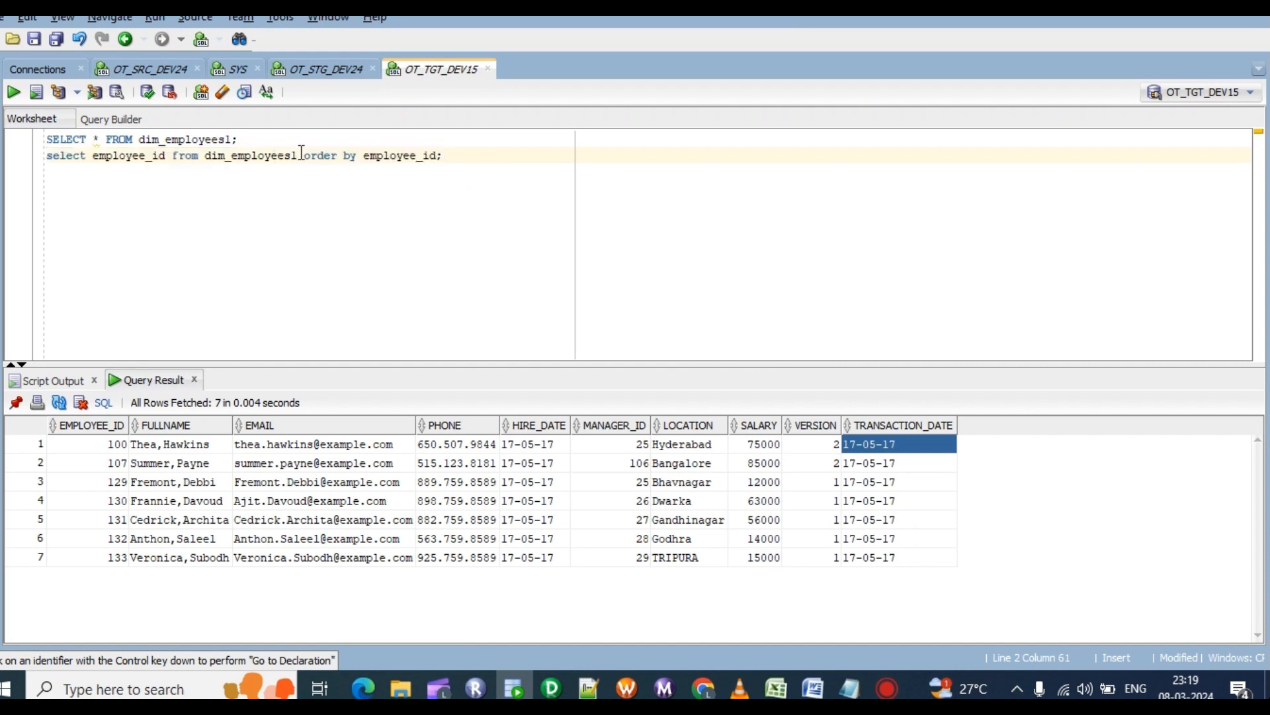
left_click_drag(301, 154, 212, 158)
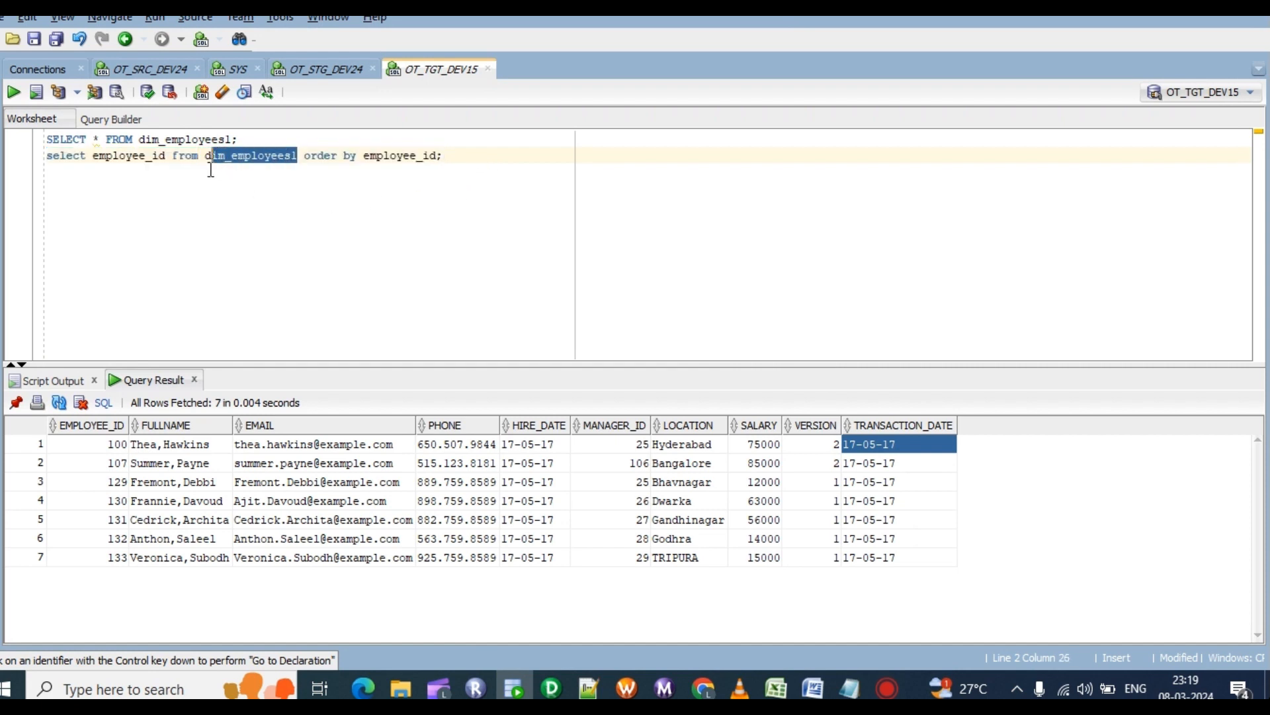
left_click(206, 156)
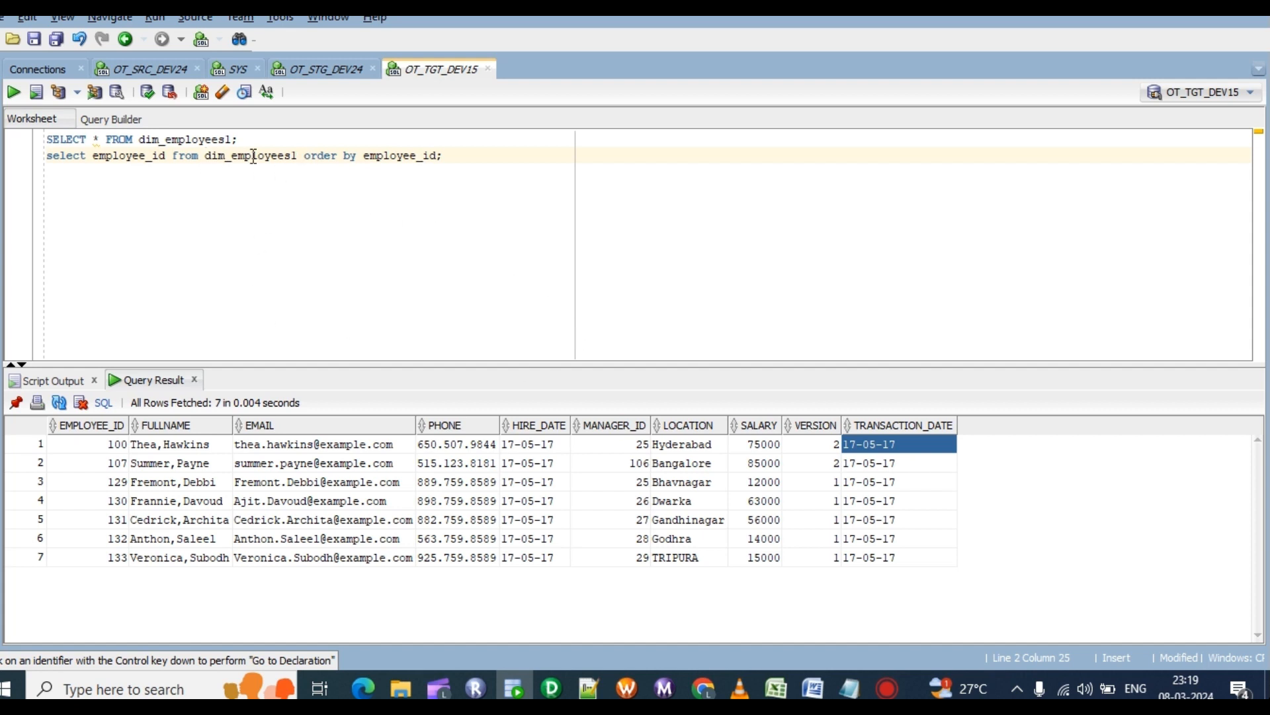
left_click_drag(299, 156, 205, 157)
key("shift+End")
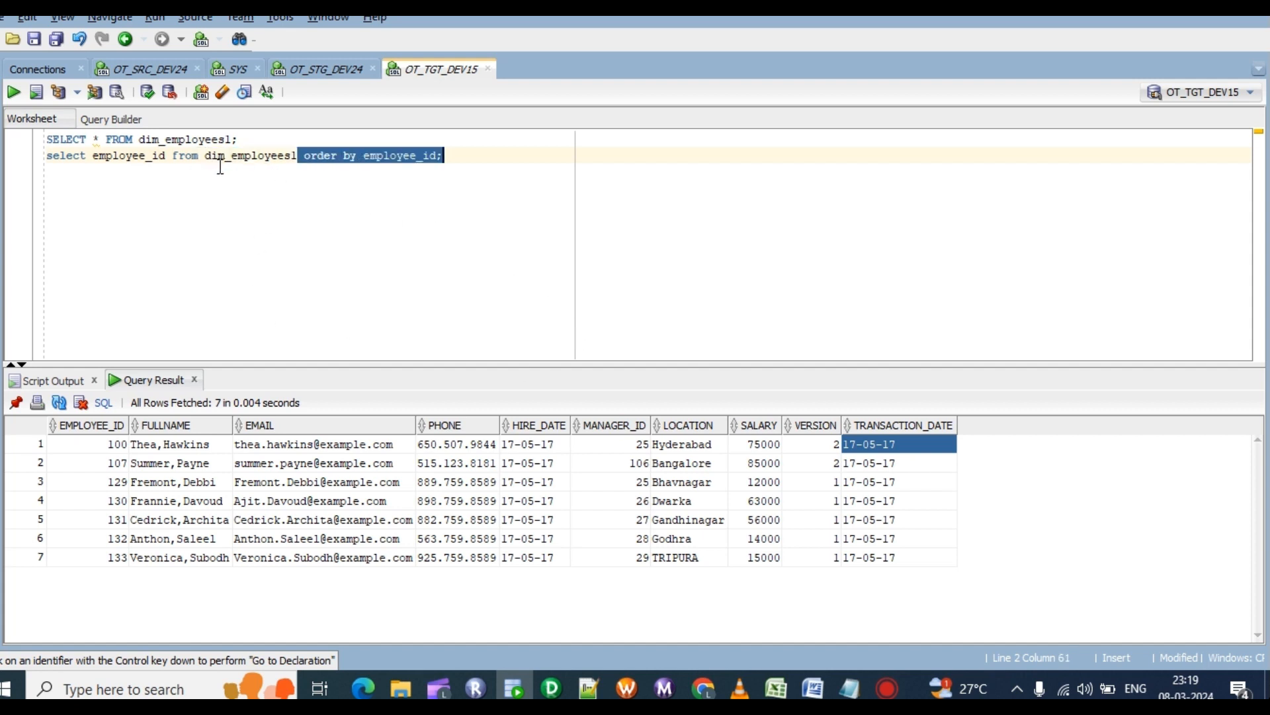
left_click(287, 227)
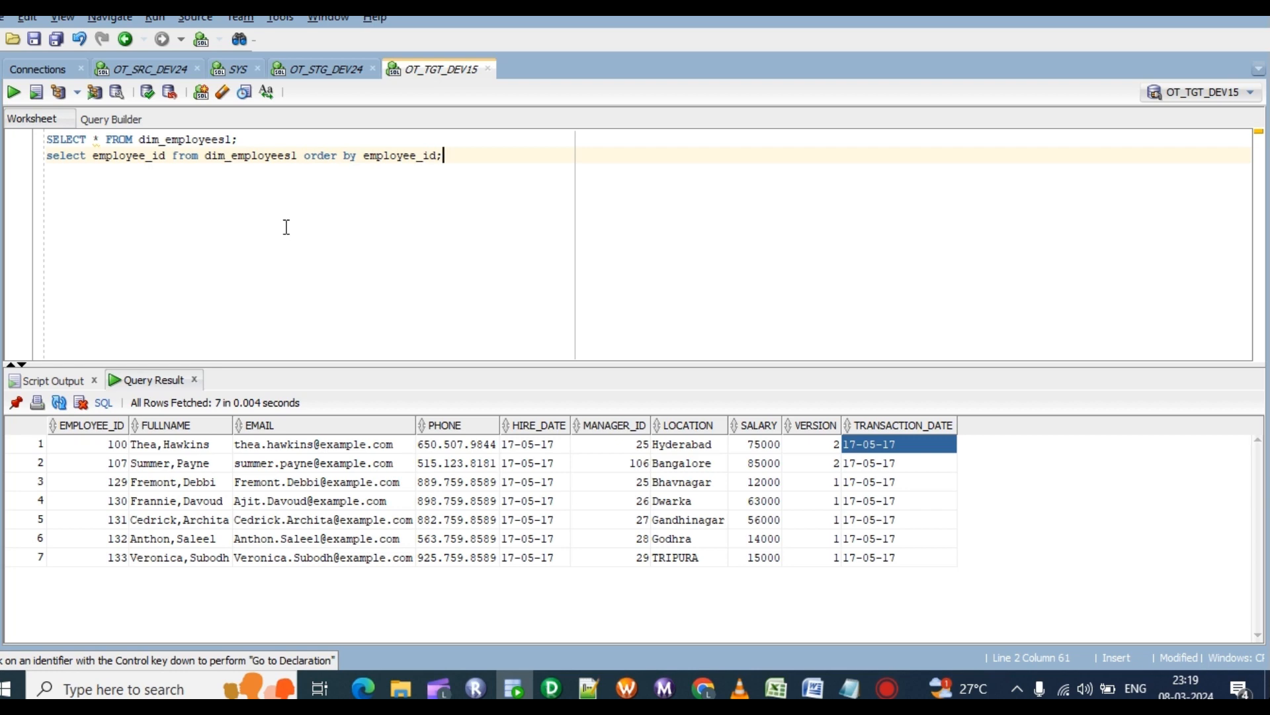
Switch to Informatica Designer and view the ports of the LKPTRANS lookup transformation.
left_click(552, 689)
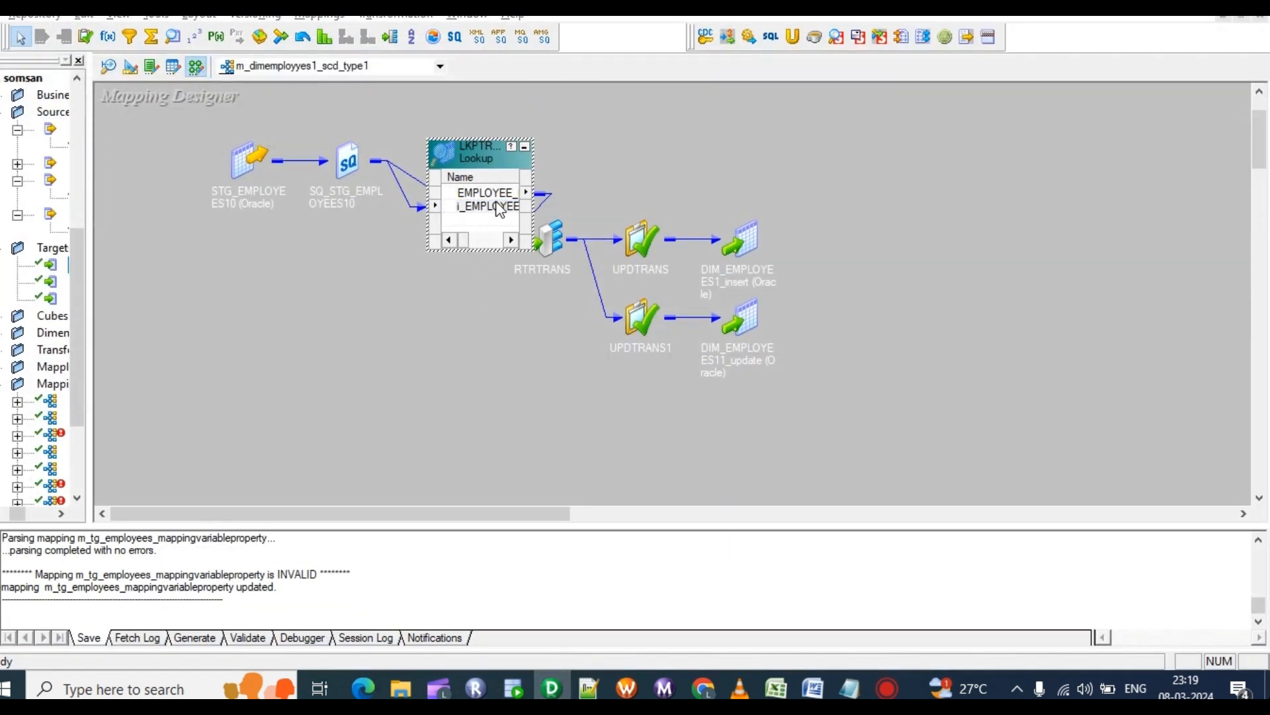
double_click(490, 216)
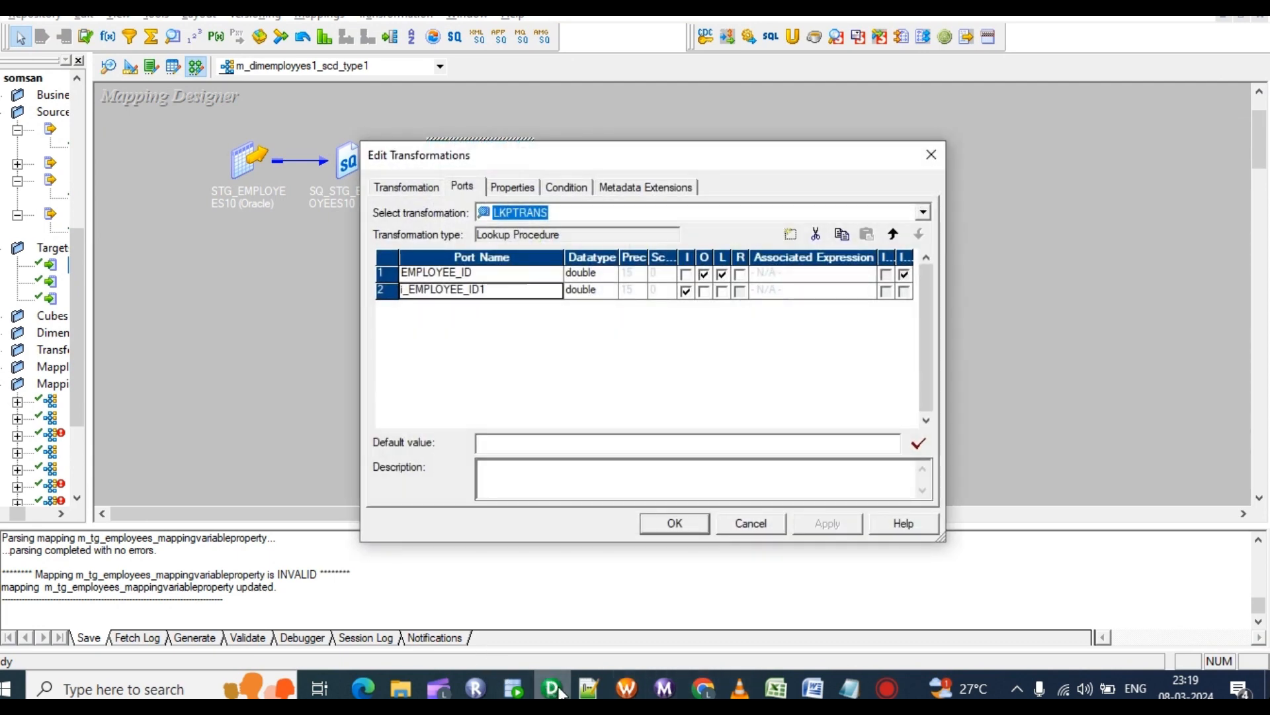
Switch to the Scd_Type-1_Explanation workbook in Excel and clear the EMP_ID values 101 to 106 from the lookup cache column.
left_click(775, 689)
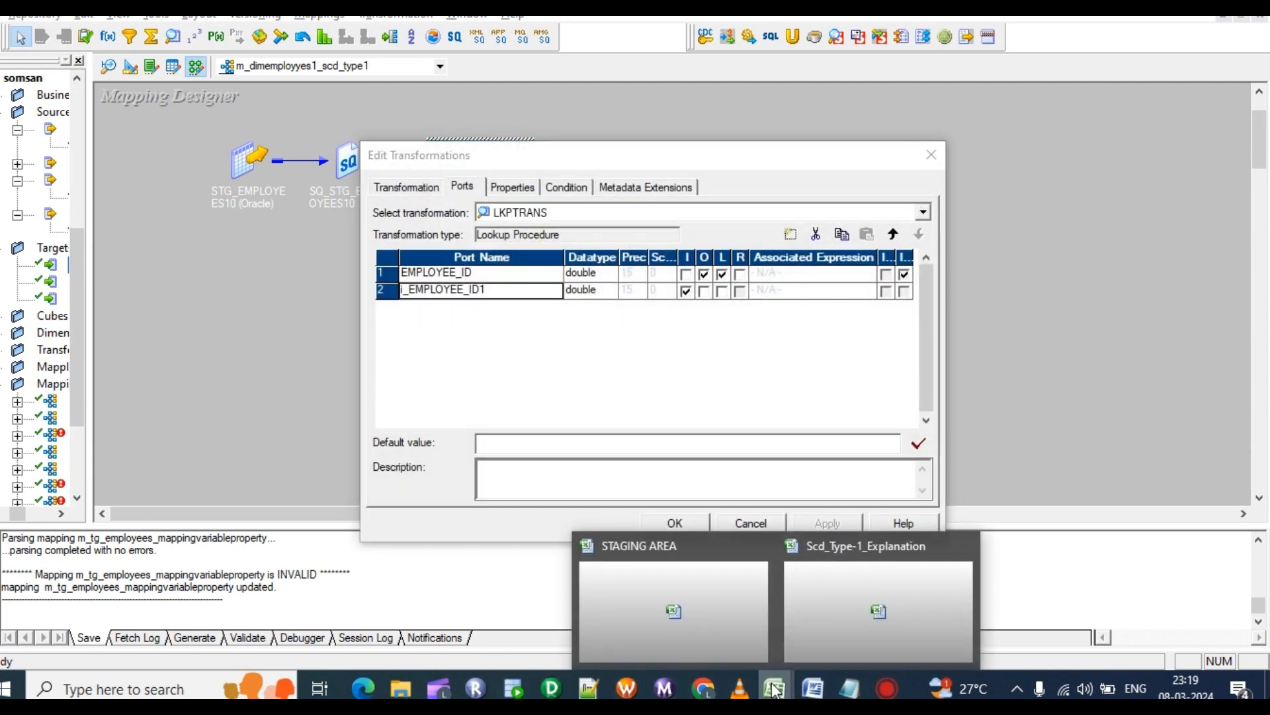
left_click(831, 599)
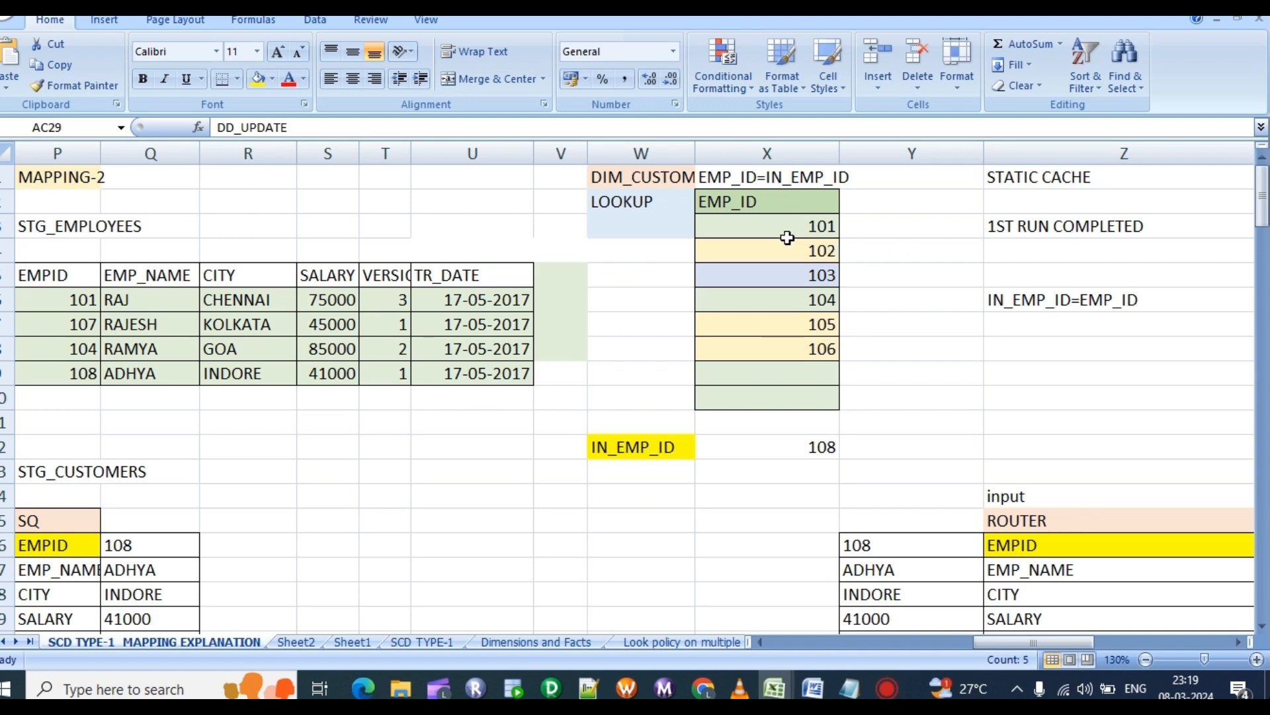
left_click_drag(803, 218, 823, 351)
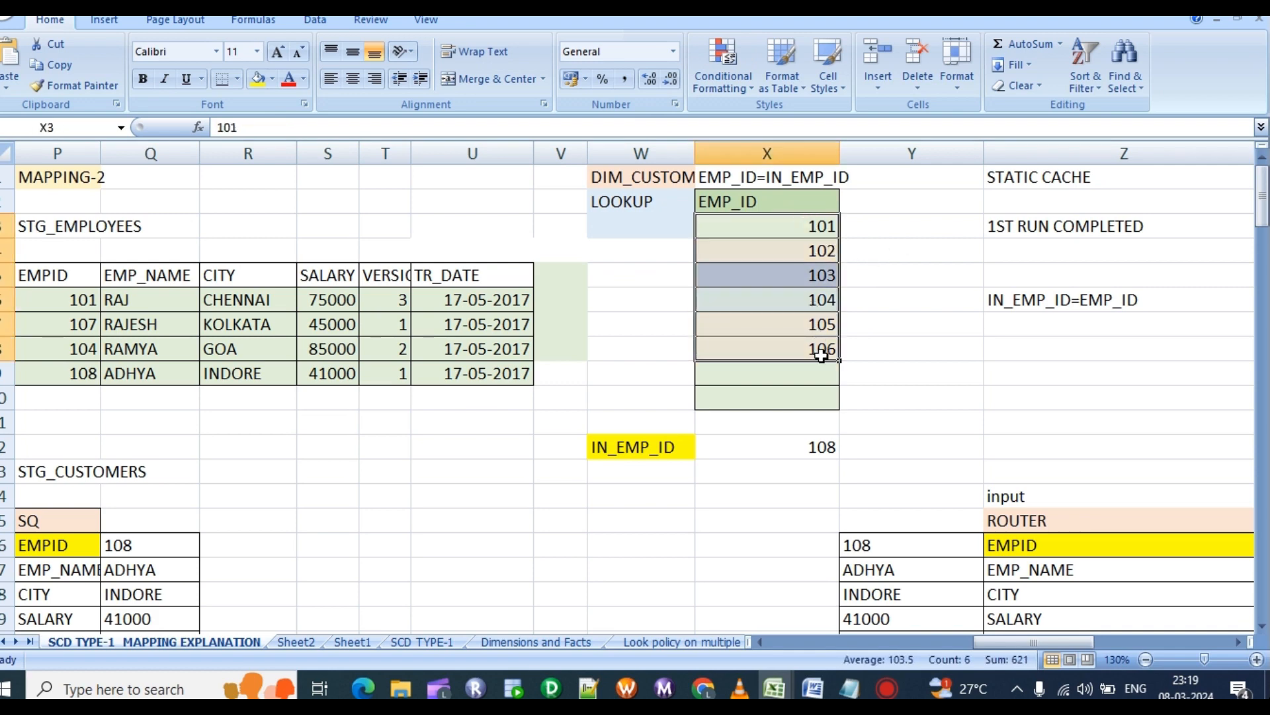
key("Delete")
left_click(893, 294)
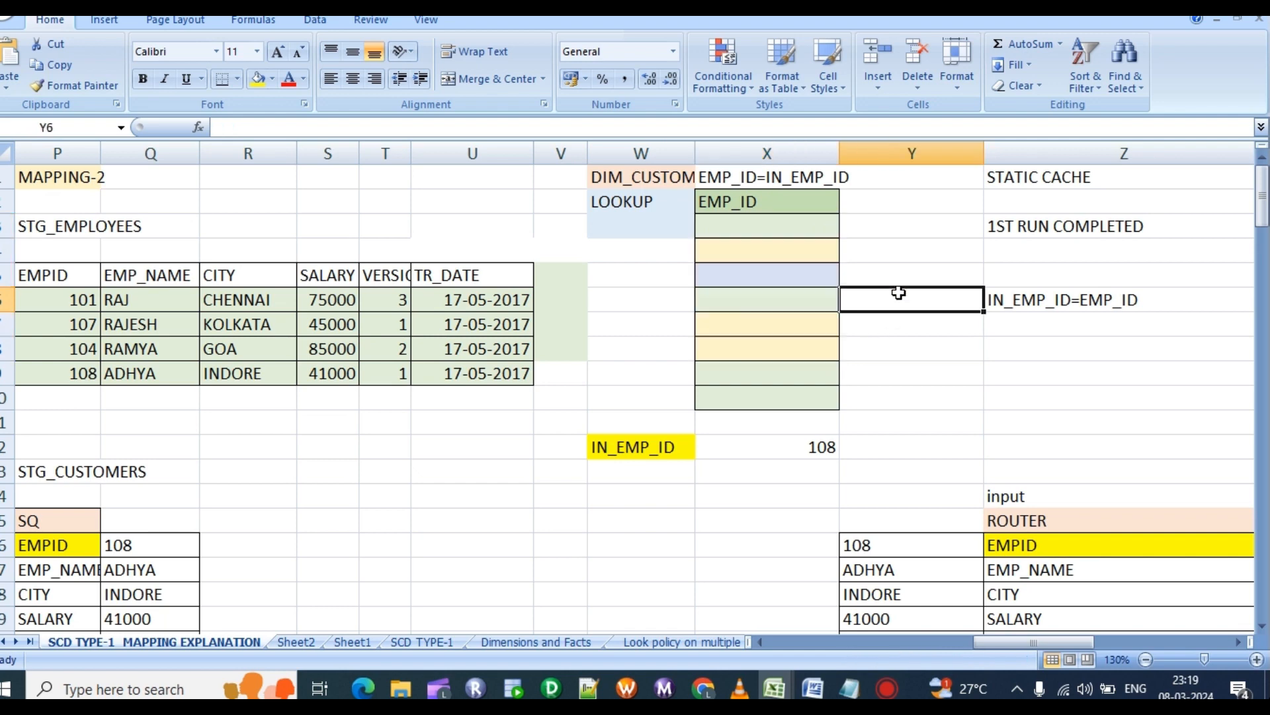
Enter the comparison 0=101 in cell Y5 beside the lookup cache, using the first staging EMPID for the lookup condition.
double_click(722, 177)
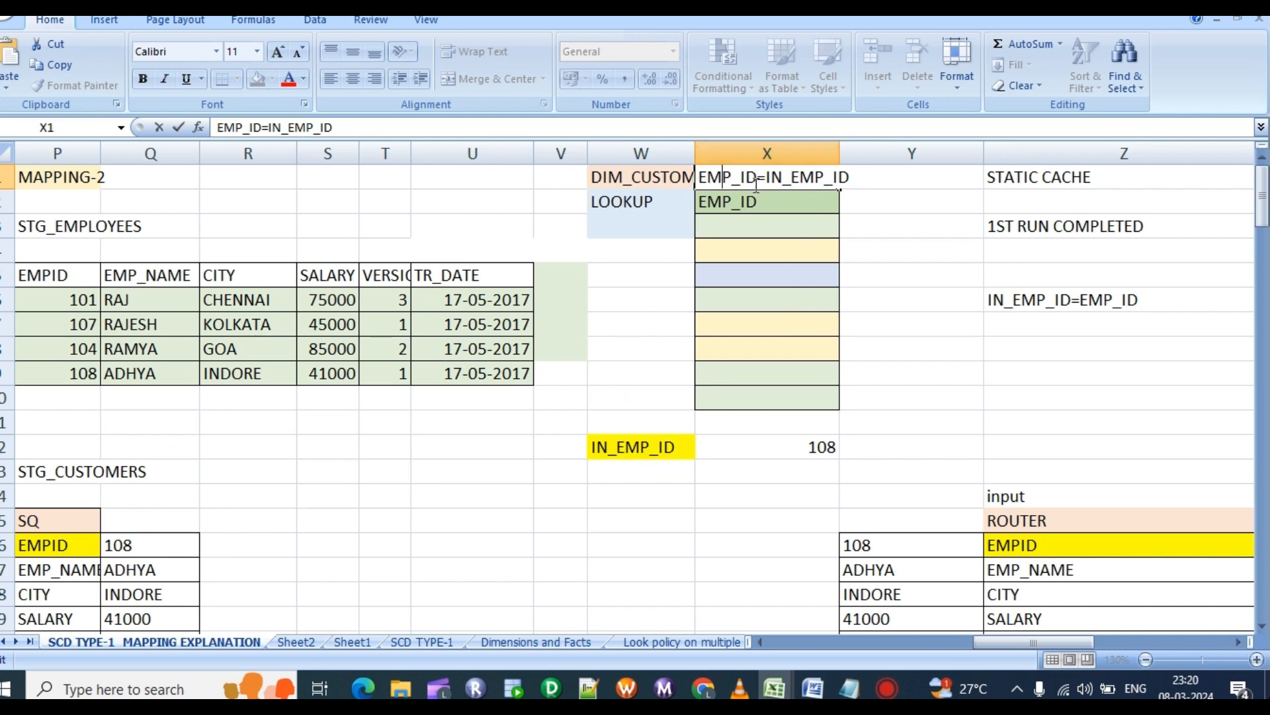
left_click(867, 270)
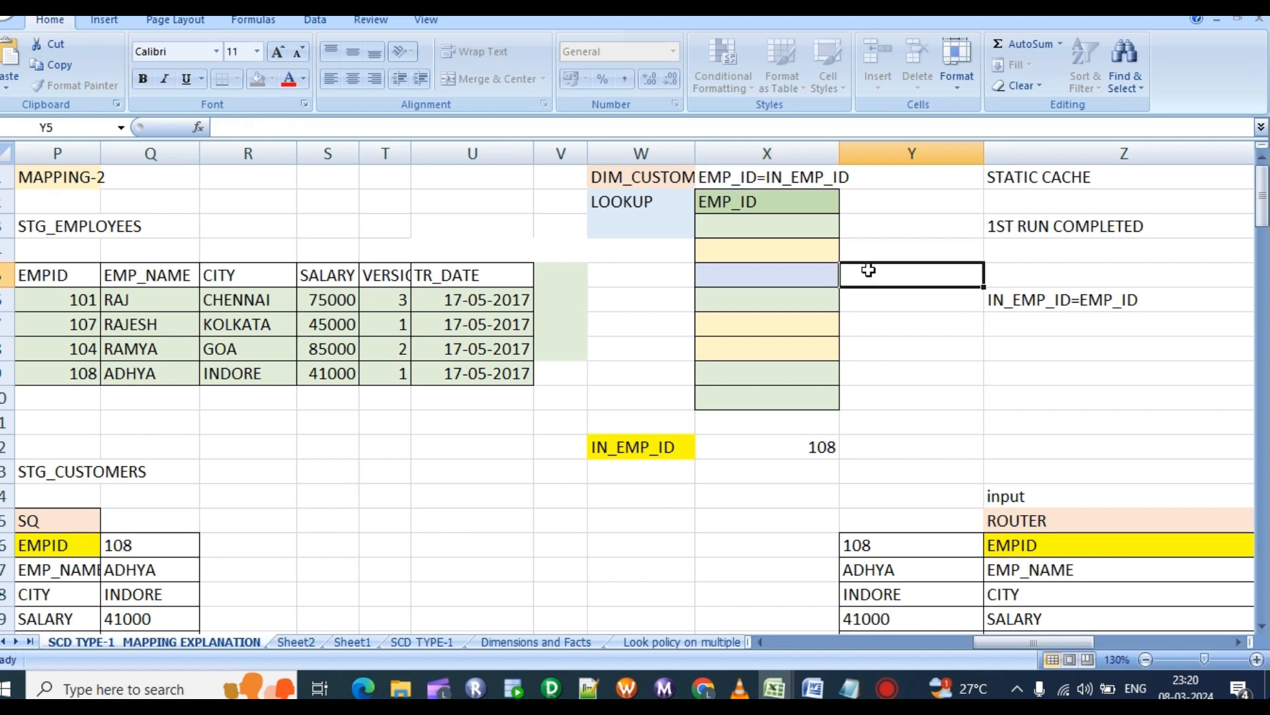
type("0")
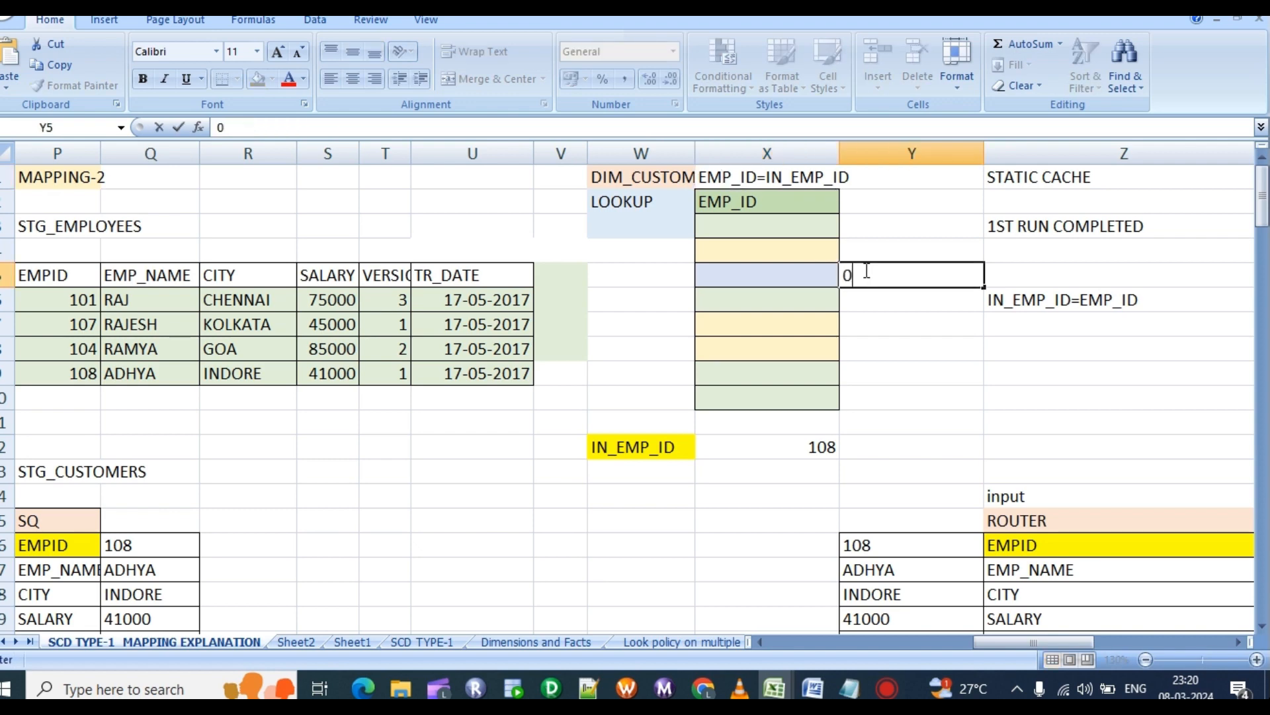
type("=")
left_click(55, 300)
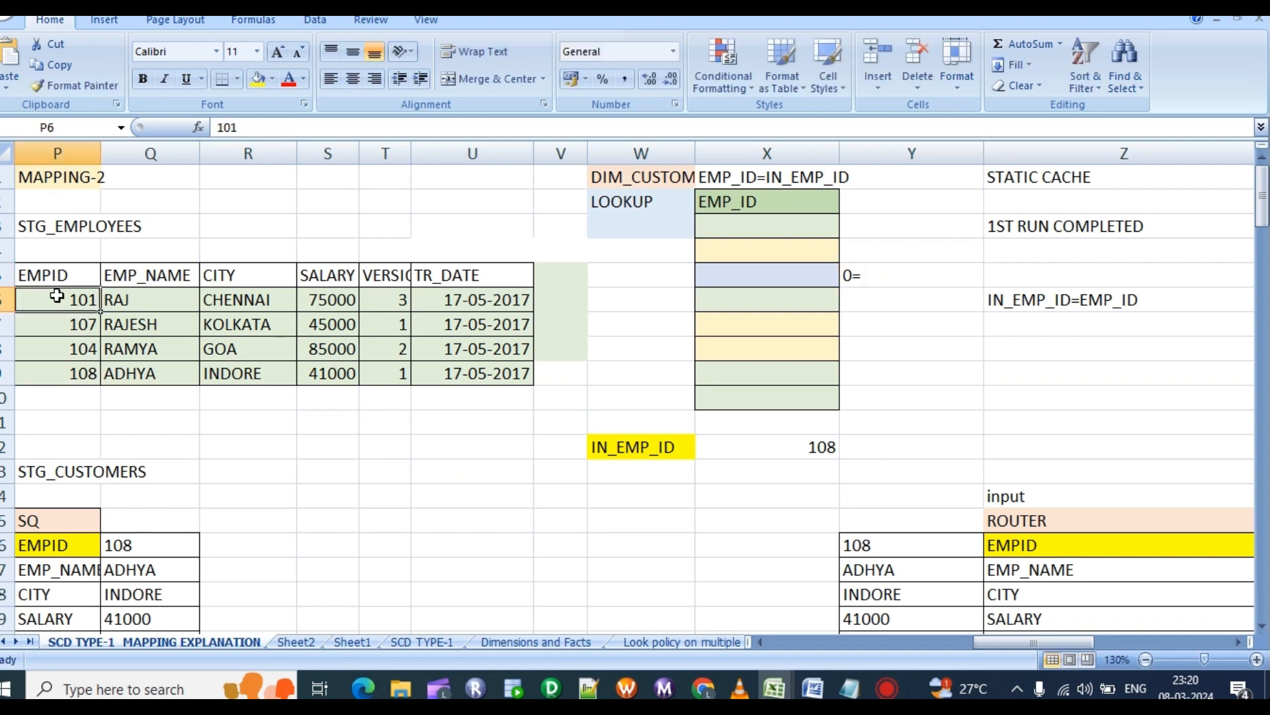
key("ctrl+c")
double_click(912, 278)
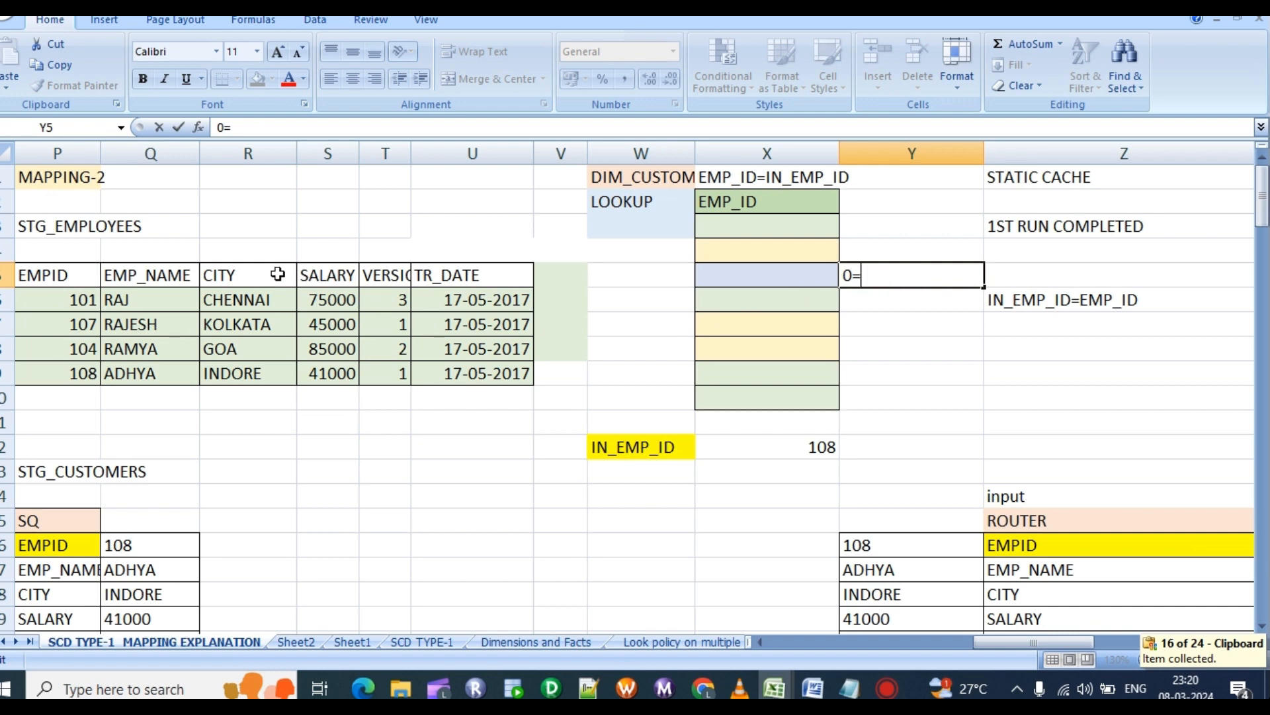
left_click(82, 300)
double_click(878, 276)
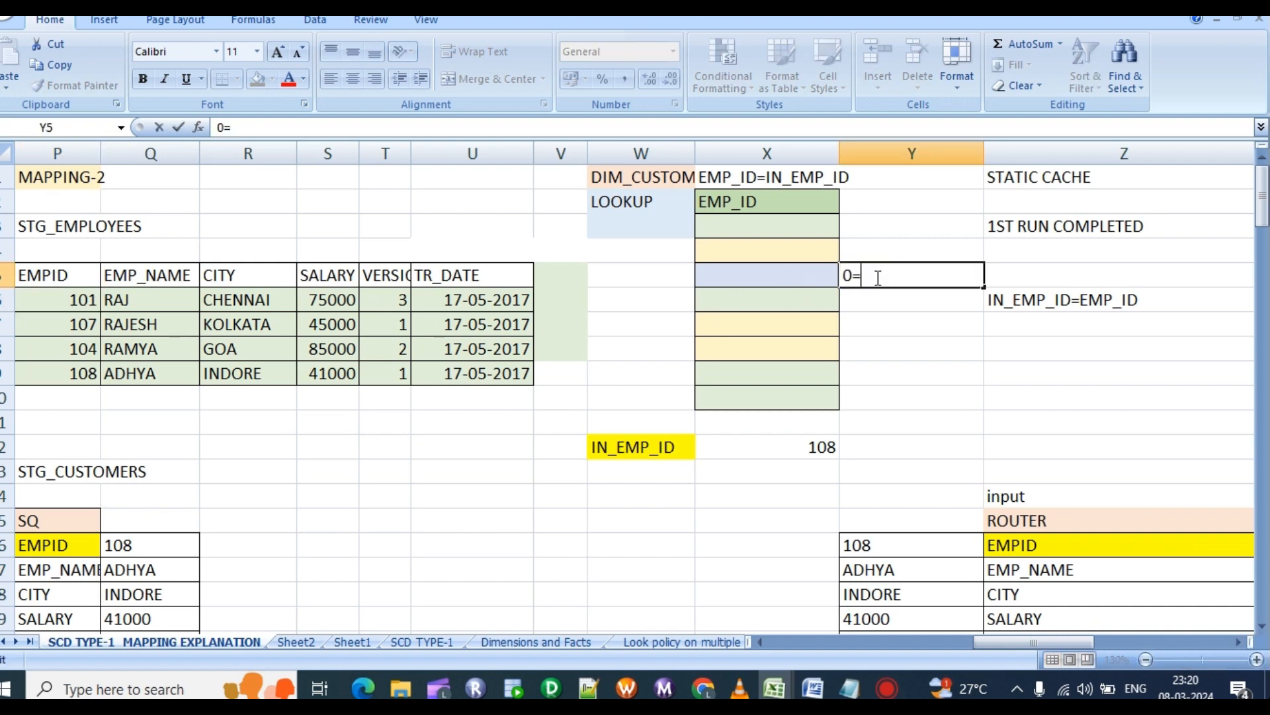
type("1010")
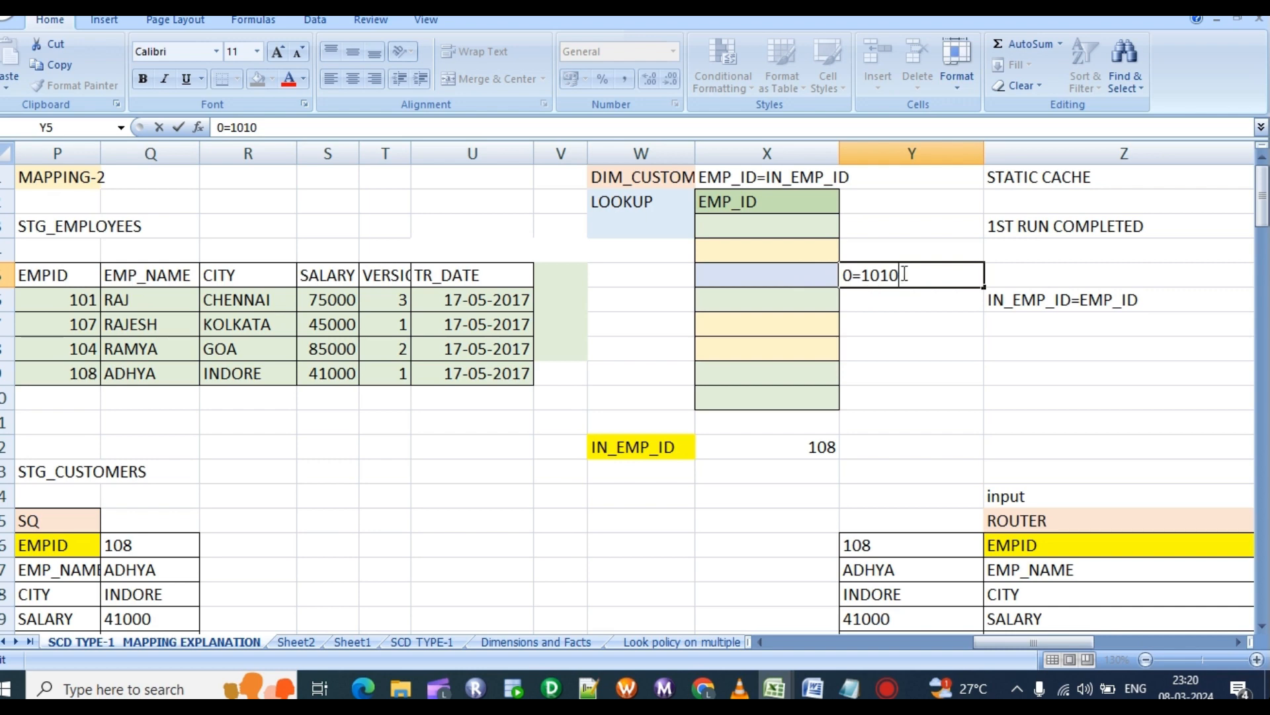
key("BackSpace")
Compare the 0=101 entry in Y5 with the lookup condition EMP_ID=IN_EMP_ID in X1.
left_click_drag(902, 277, 856, 281)
left_click(889, 275)
left_click(893, 276)
left_click_drag(898, 277, 842, 276)
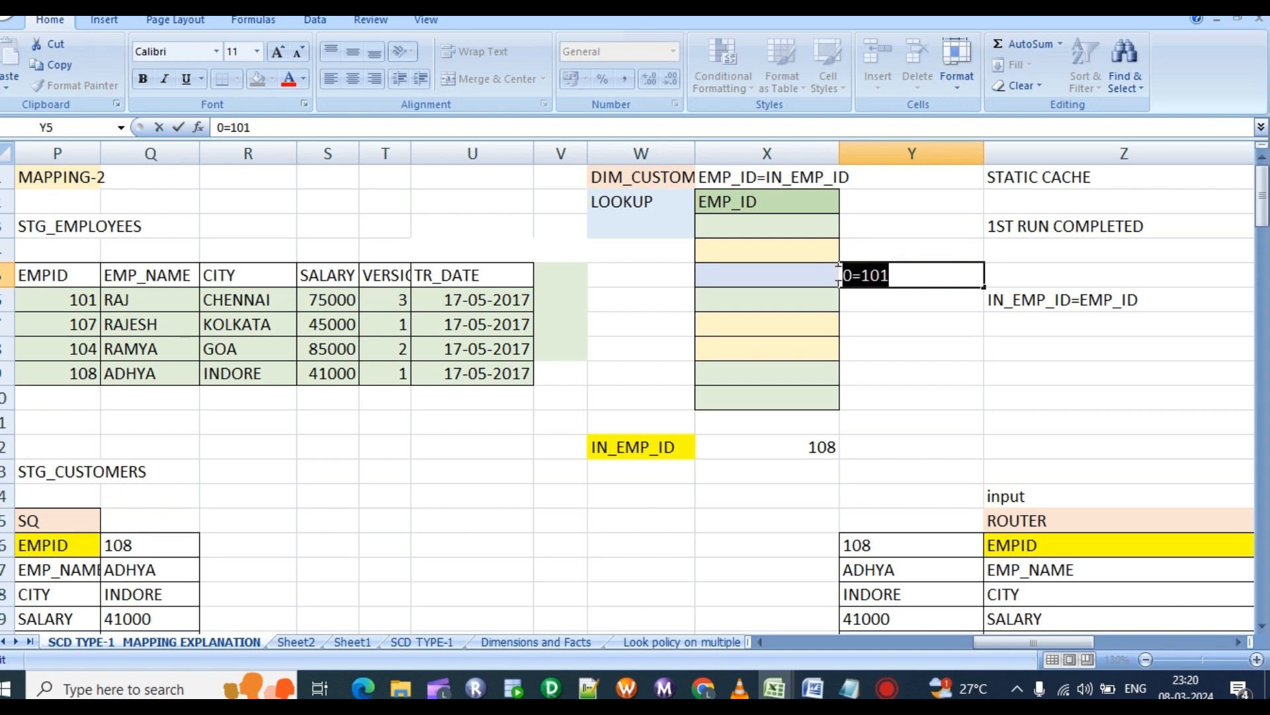
left_click(749, 176)
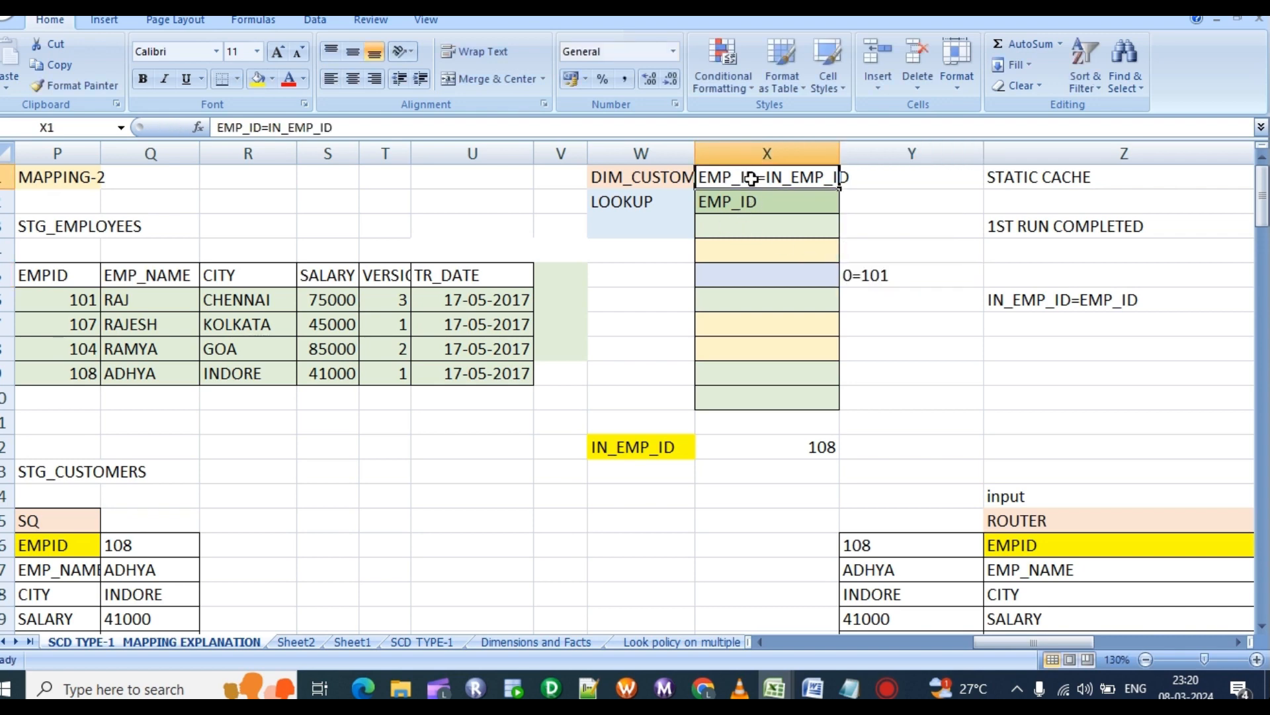
double_click(753, 178)
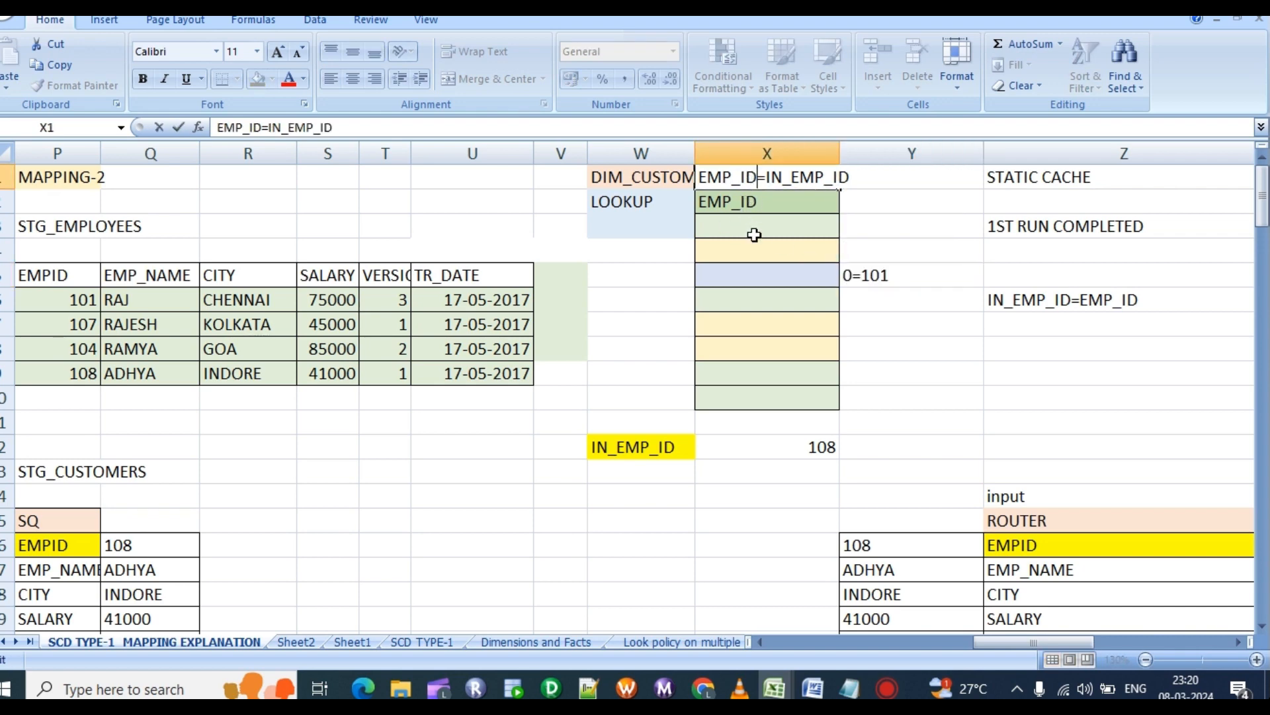
Examine the router's input rows for EMPID and the EMP_ID_LKP port in Z22.
scroll(885, 262, "down", 1)
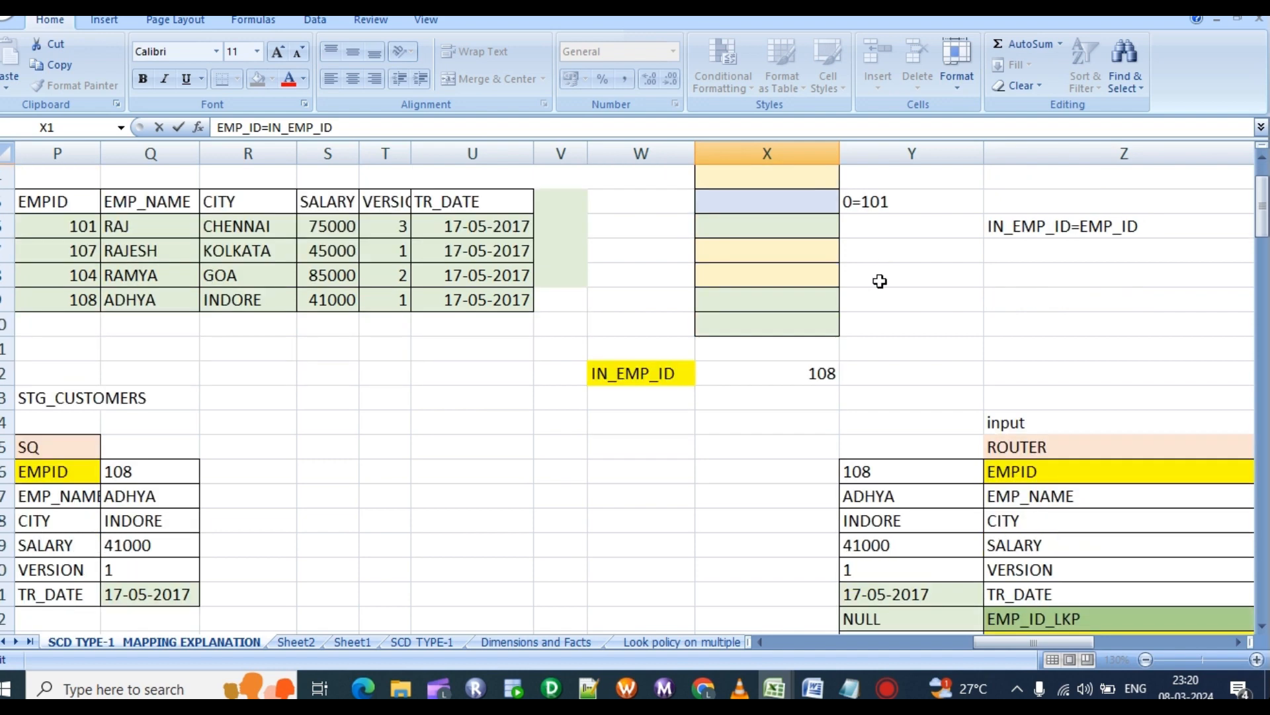
left_click(871, 472)
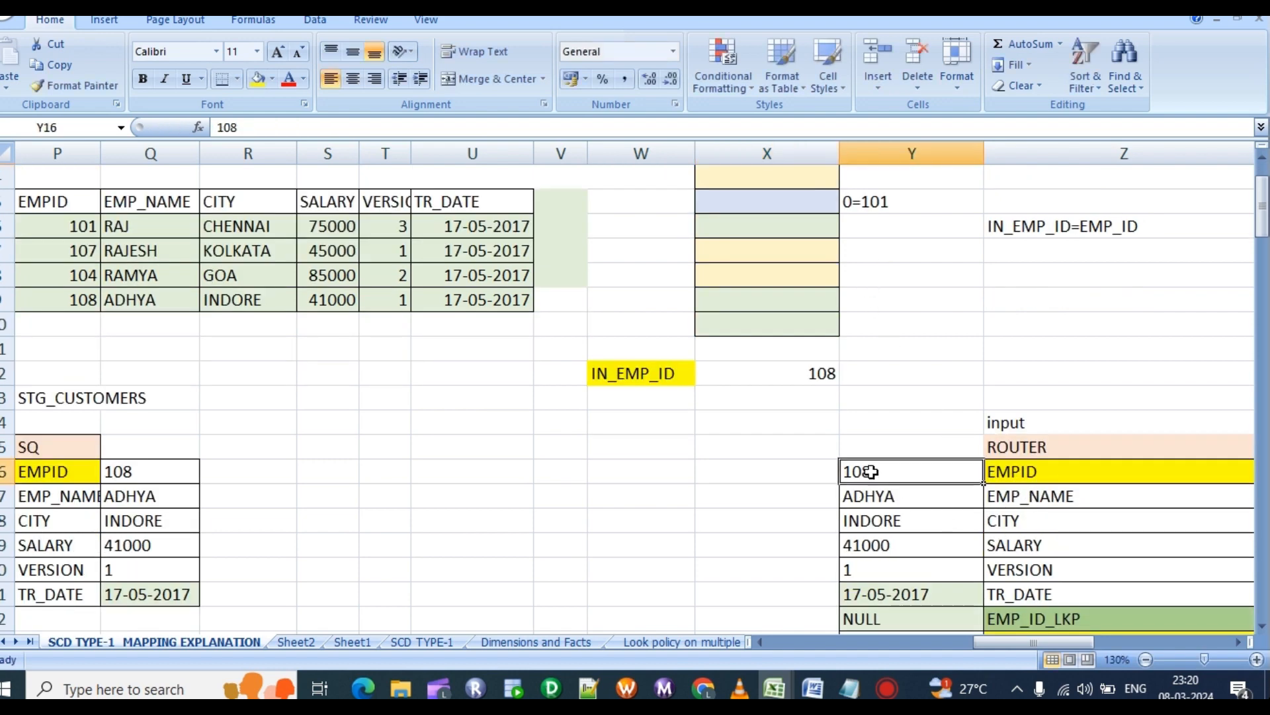
scroll(876, 467, "down", 1)
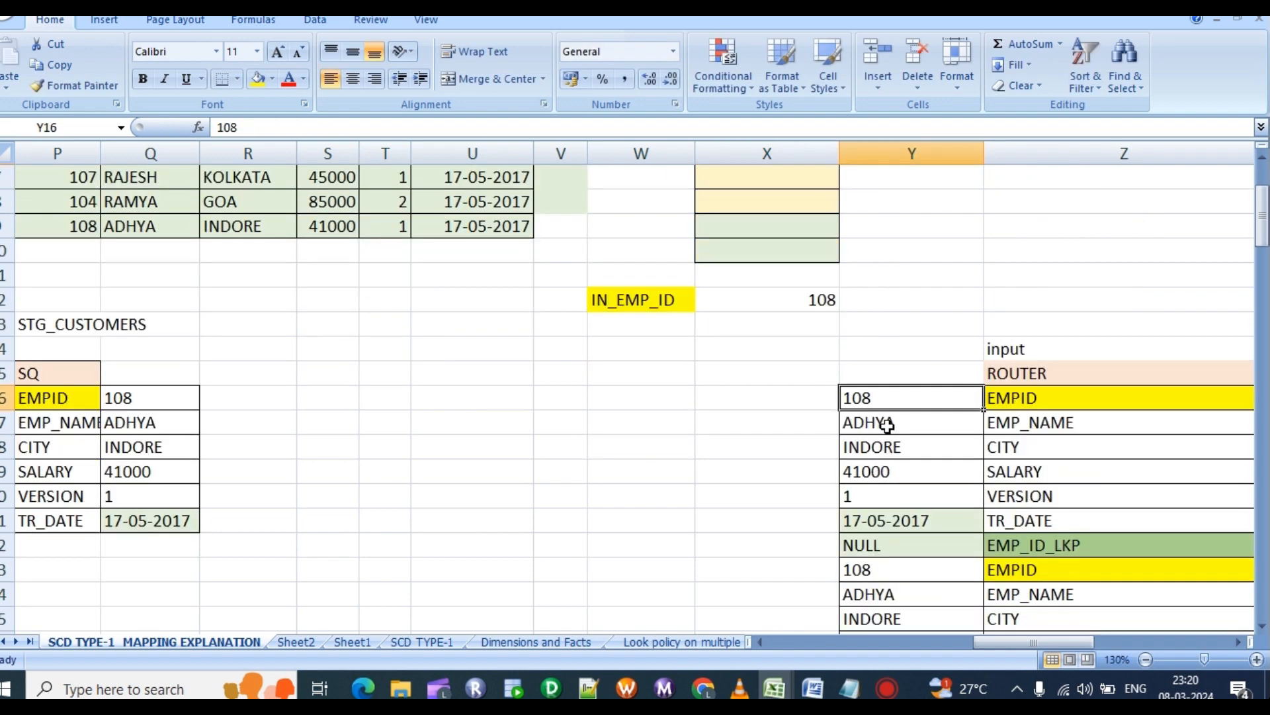
left_click(1070, 548)
key("F2")
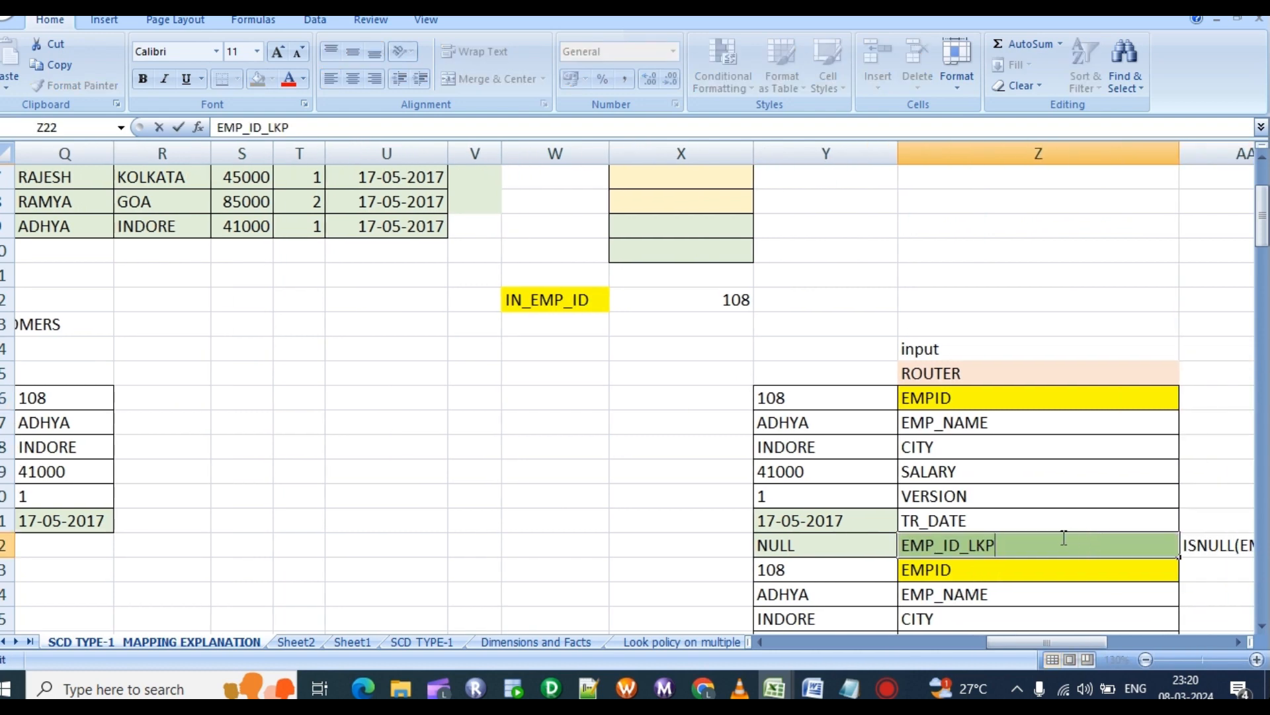
left_click_drag(992, 550, 865, 549)
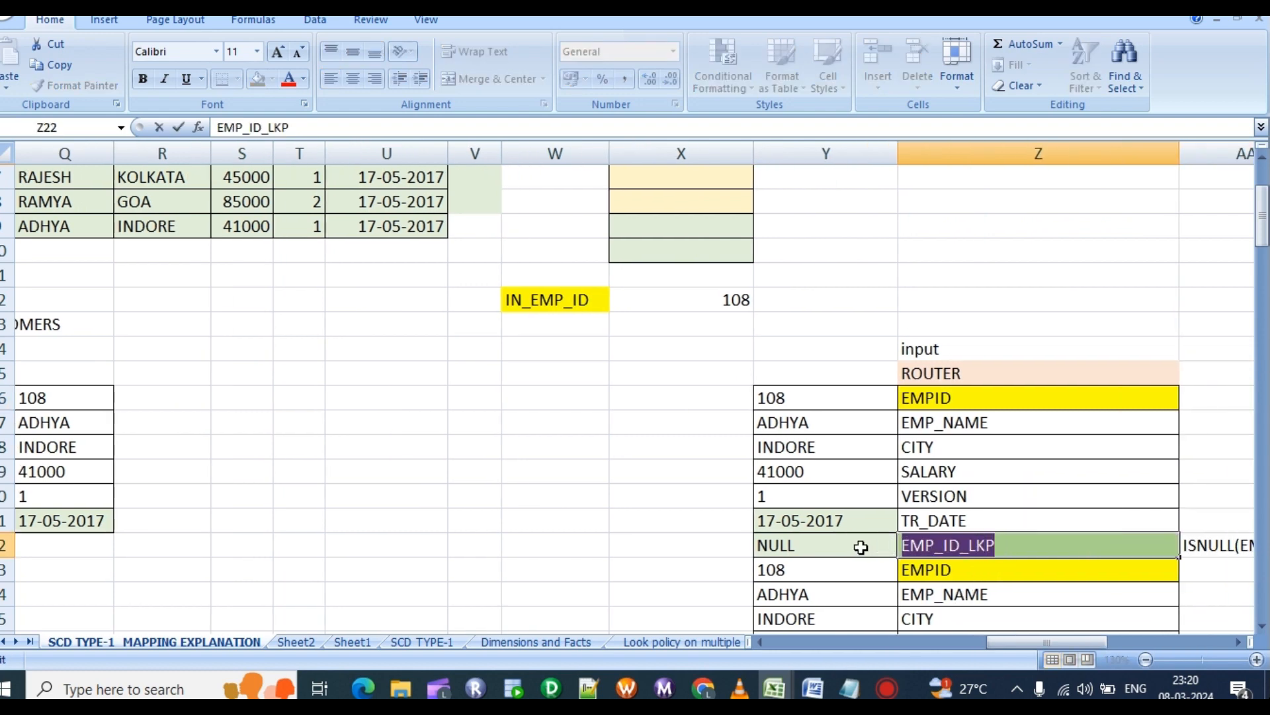
Examine the lookup value in Y22 that is passed to the router's EMP_ID_LKP port.
left_click(802, 549)
double_click(802, 549)
double_click(802, 548)
left_click(800, 548)
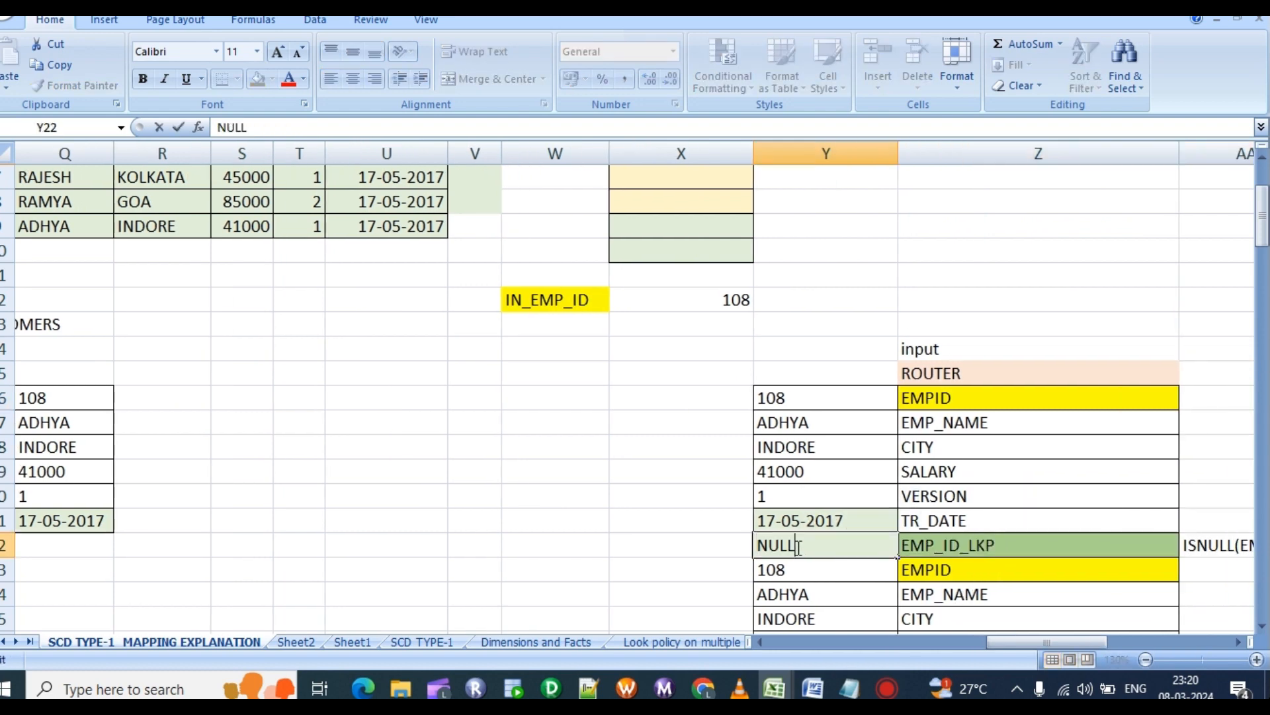
Examine the router's insert group condition ISNULL(EMP_ID_LKP) in AA22.
left_click_drag(999, 642, 1053, 642)
double_click(885, 544)
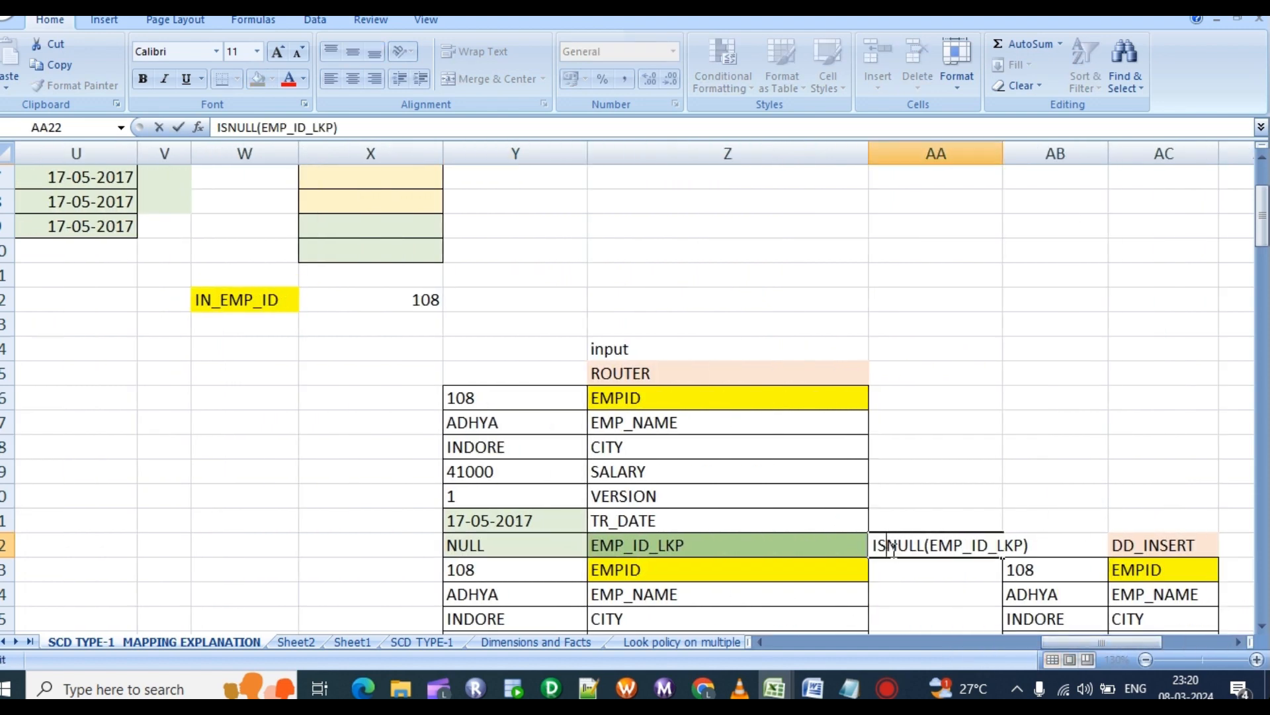
left_click_drag(885, 545, 971, 561)
key("Escape")
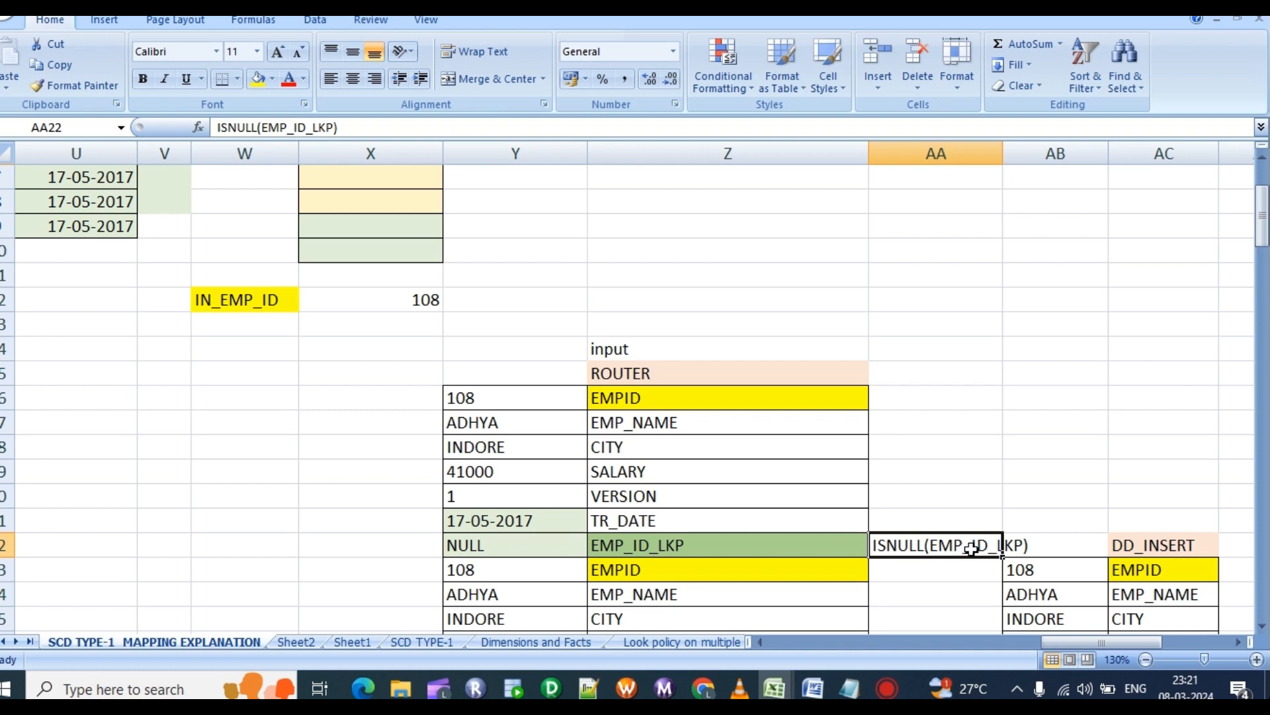
double_click(899, 545)
Trace the ISNULL(EMP_ID_LKP) condition in AA22 to the DD_INSERT group in AC22.
left_click_drag(1091, 642, 1112, 645)
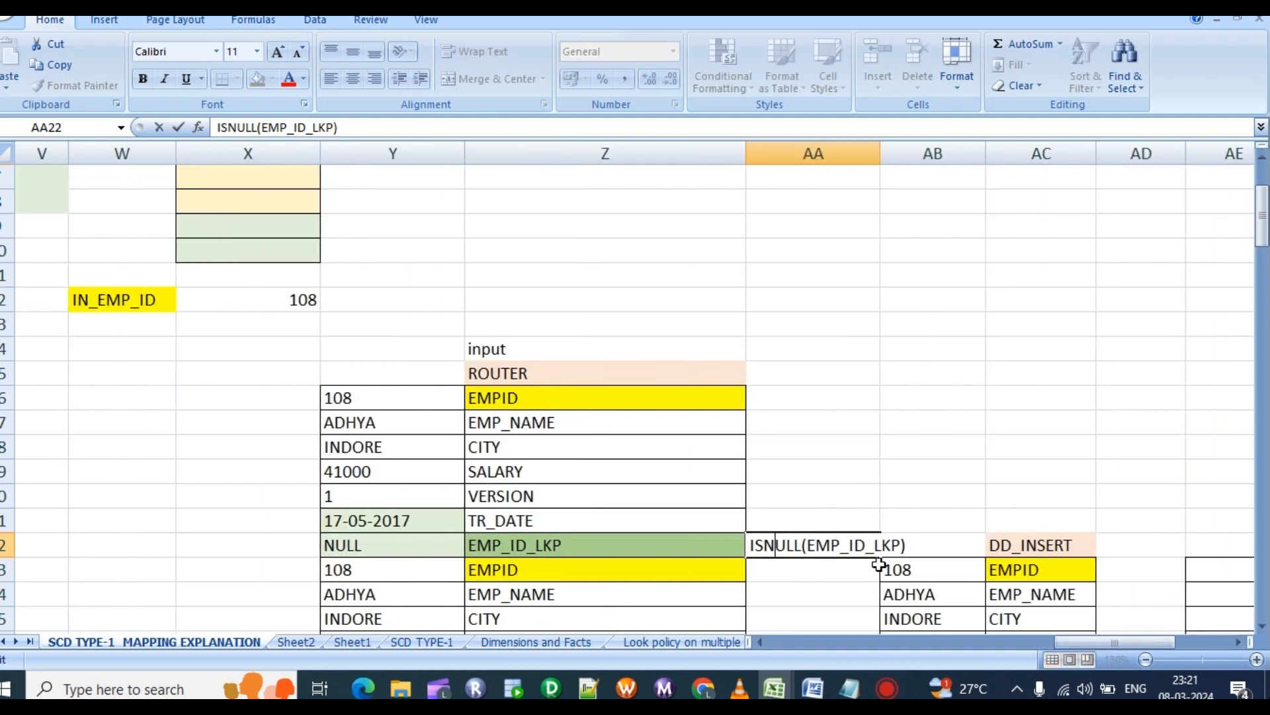
scroll(911, 539, "down", 1)
scroll(910, 539, "down", 3)
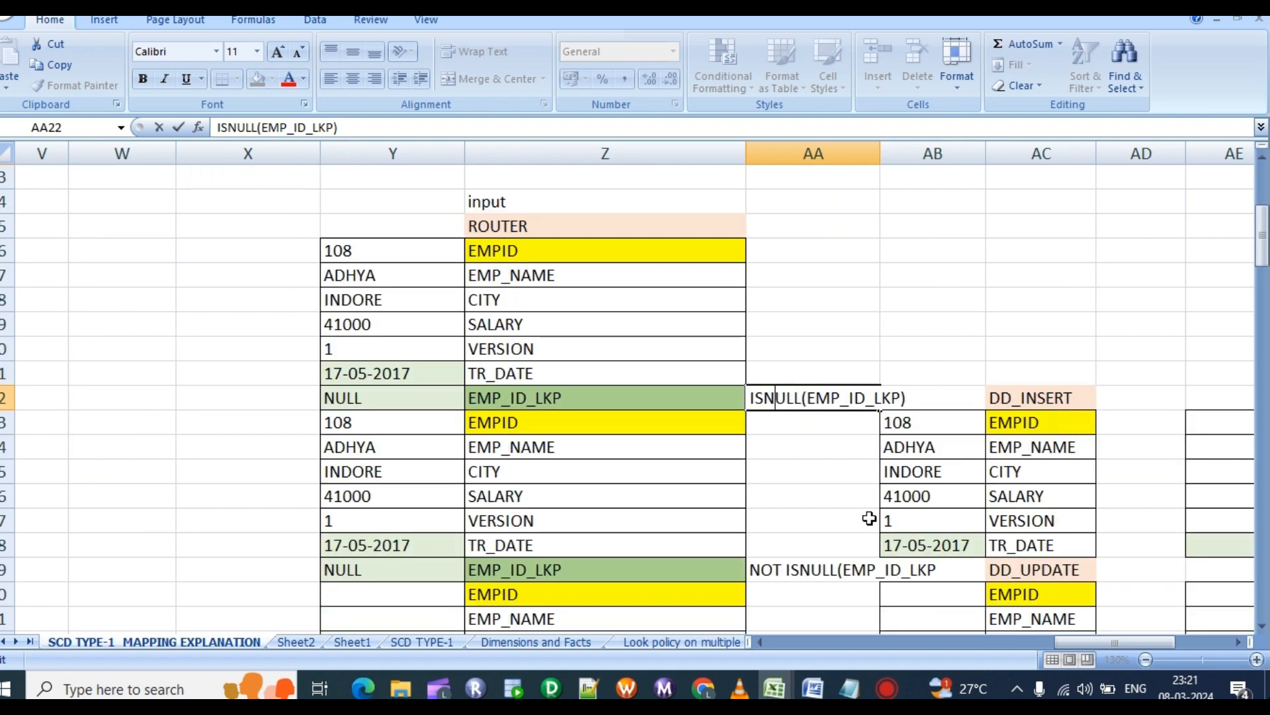
left_click(1025, 404)
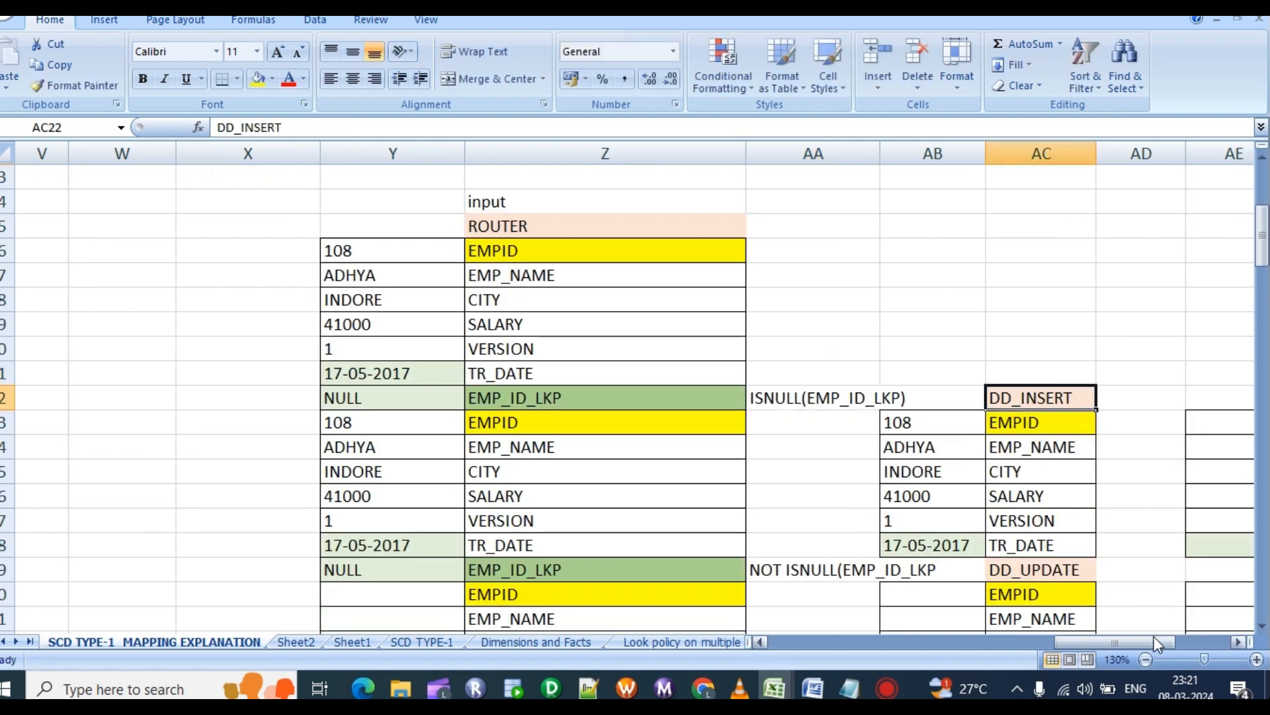
left_click_drag(1149, 642, 1175, 642)
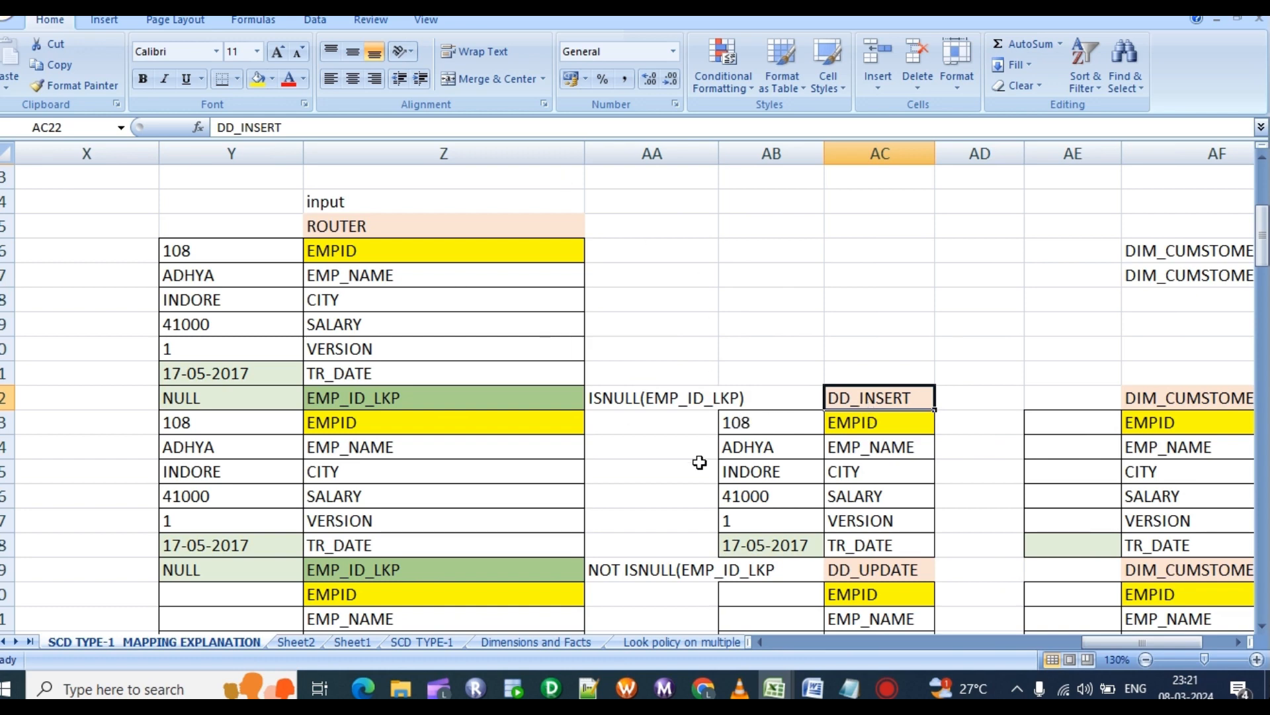
left_click(659, 402)
left_click(831, 392)
left_click(657, 399)
left_click(860, 403)
Follow the DD_INSERT ports across to the EMPID port of the dimension target in AF23.
key("ctrl+Down")
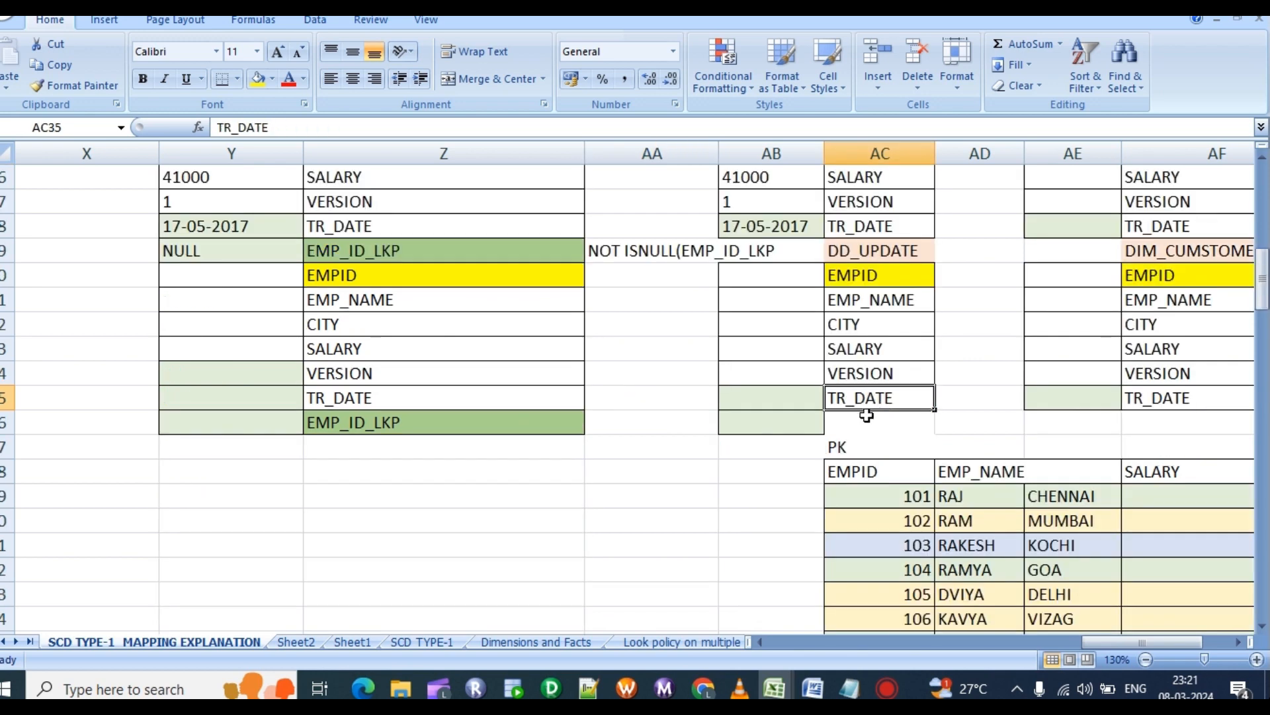
scroll(854, 254, "up", 2)
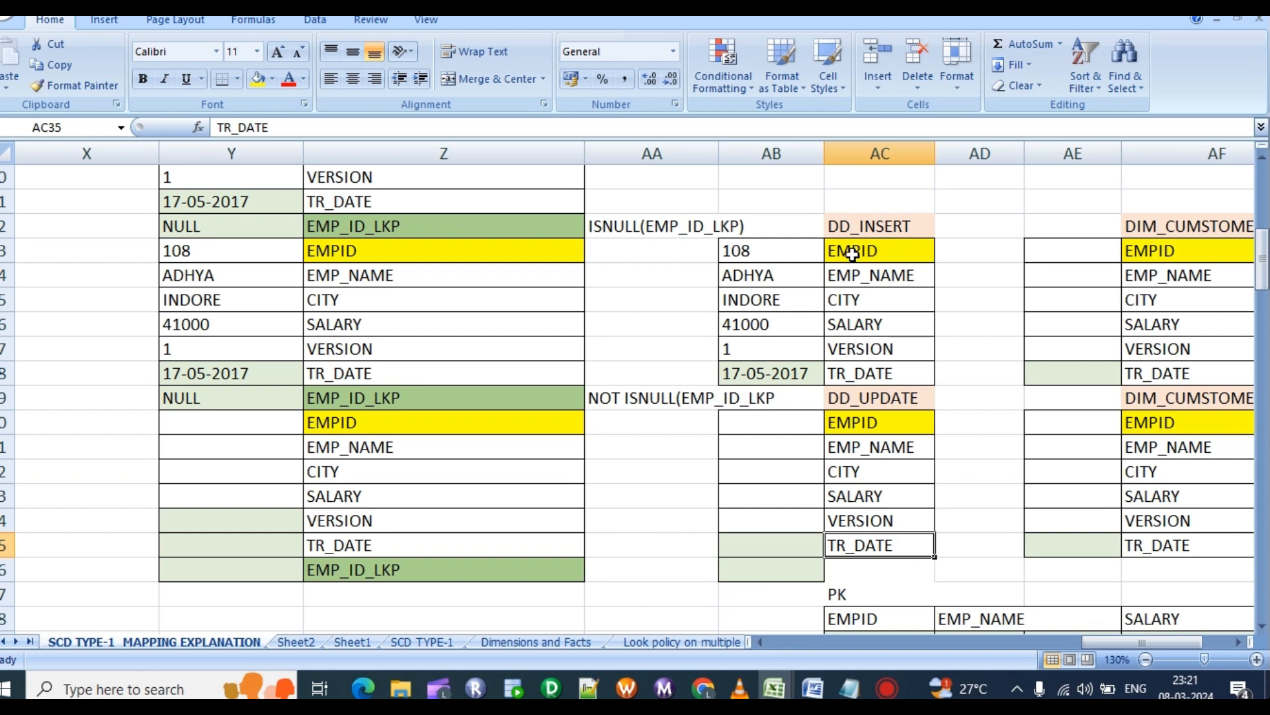
left_click(1178, 254)
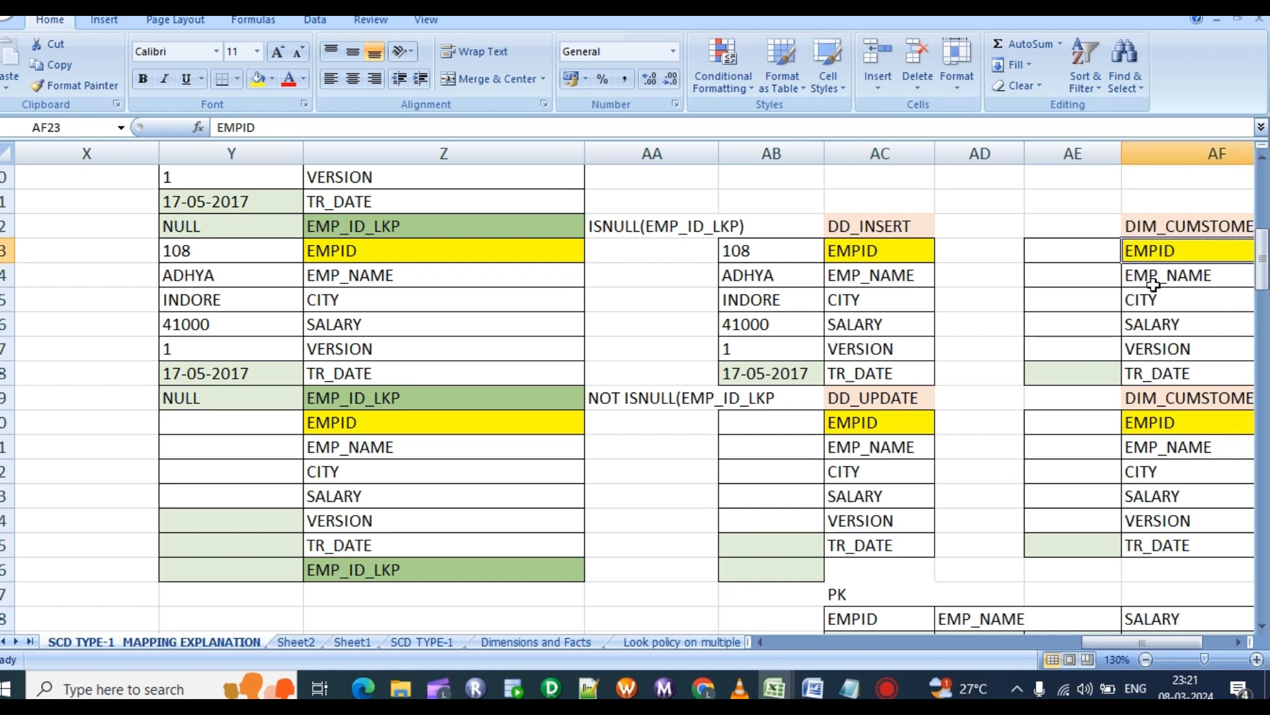
Compare the 0=101 entry in Y5 with the first STG_EMPLOYEES row.
left_click_drag(1108, 642, 1023, 642)
scroll(641, 437, "up", 6)
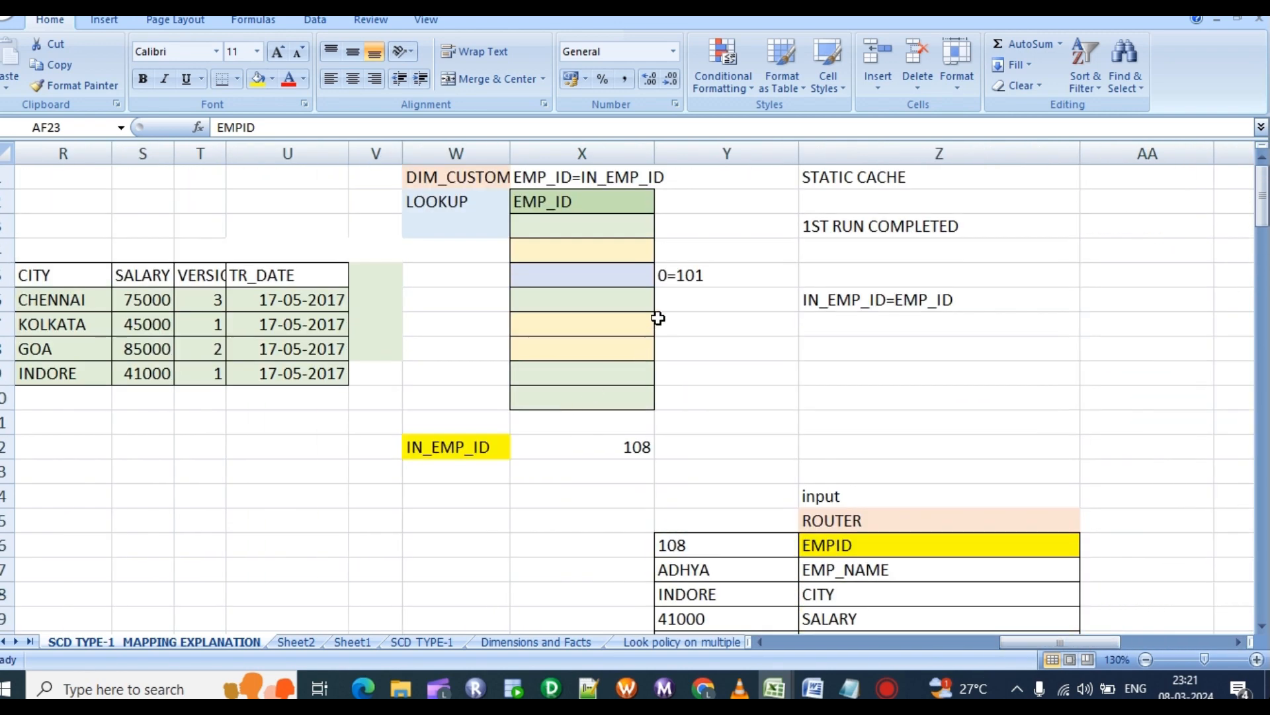
double_click(679, 274)
double_click(670, 277)
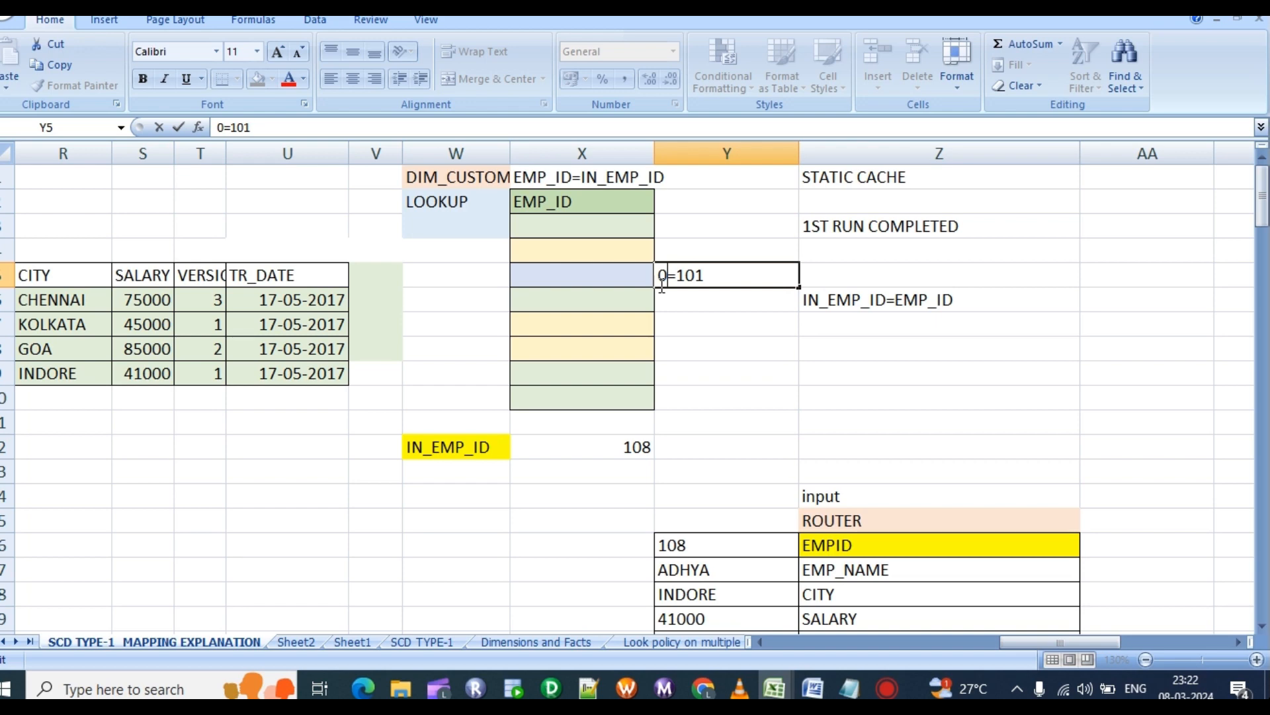
mouse_move(1059, 642)
left_mouse_down()
mouse_move(883, 642)
mouse_move(1046, 624)
left_mouse_up()
left_click(338, 297)
left_click(812, 265)
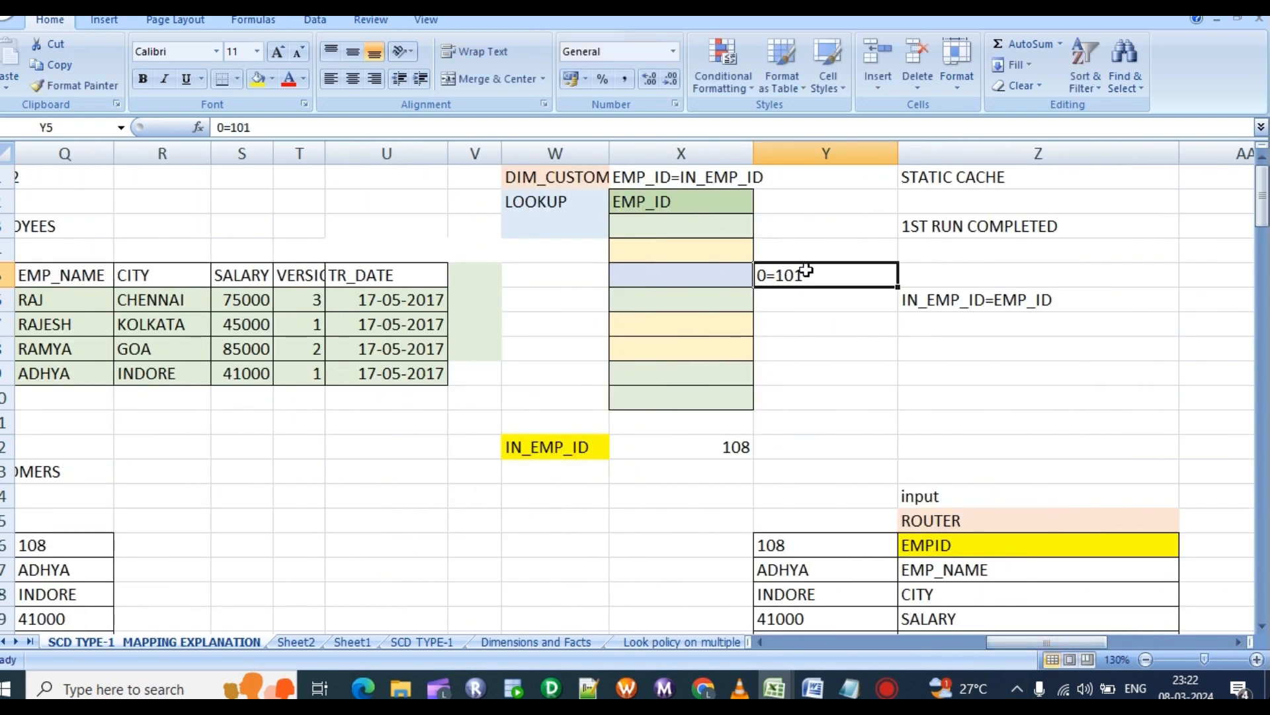
Review the 0=101 comparison in Y5 against the empty EMP_ID lookup cache column.
double_click(812, 272)
left_click_drag(812, 272, 757, 274)
left_click(808, 274)
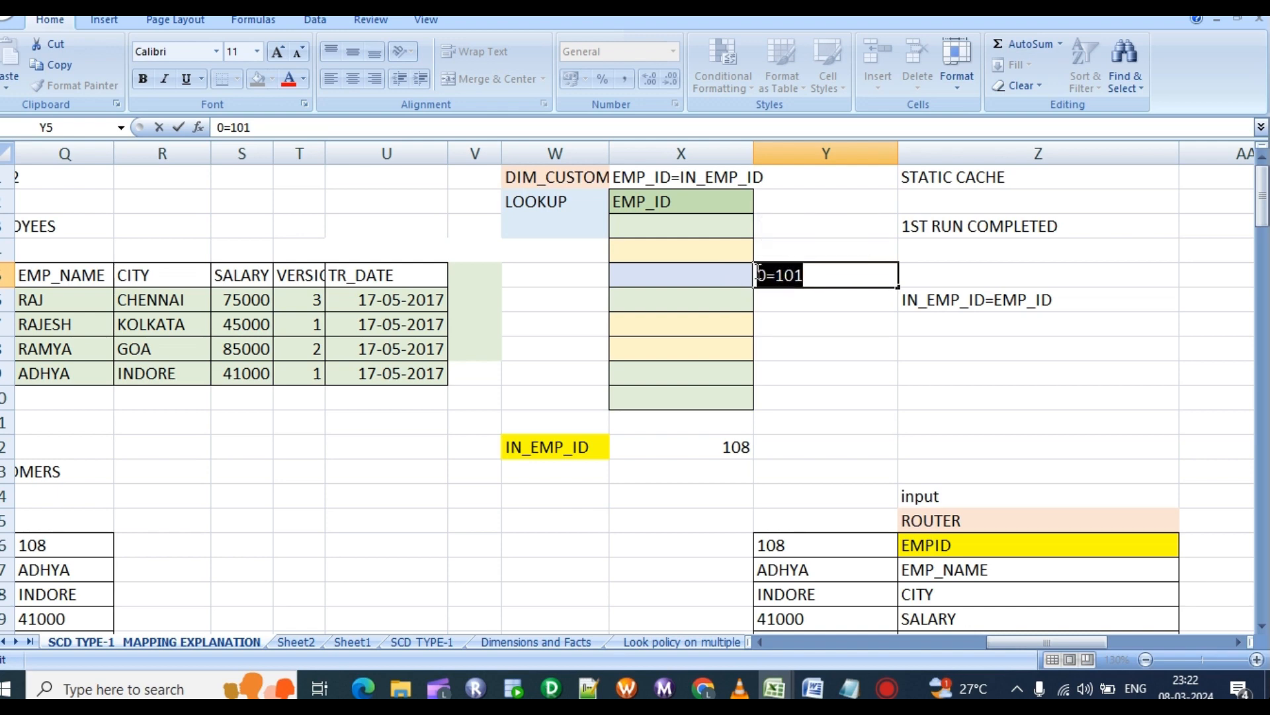
left_click(808, 277)
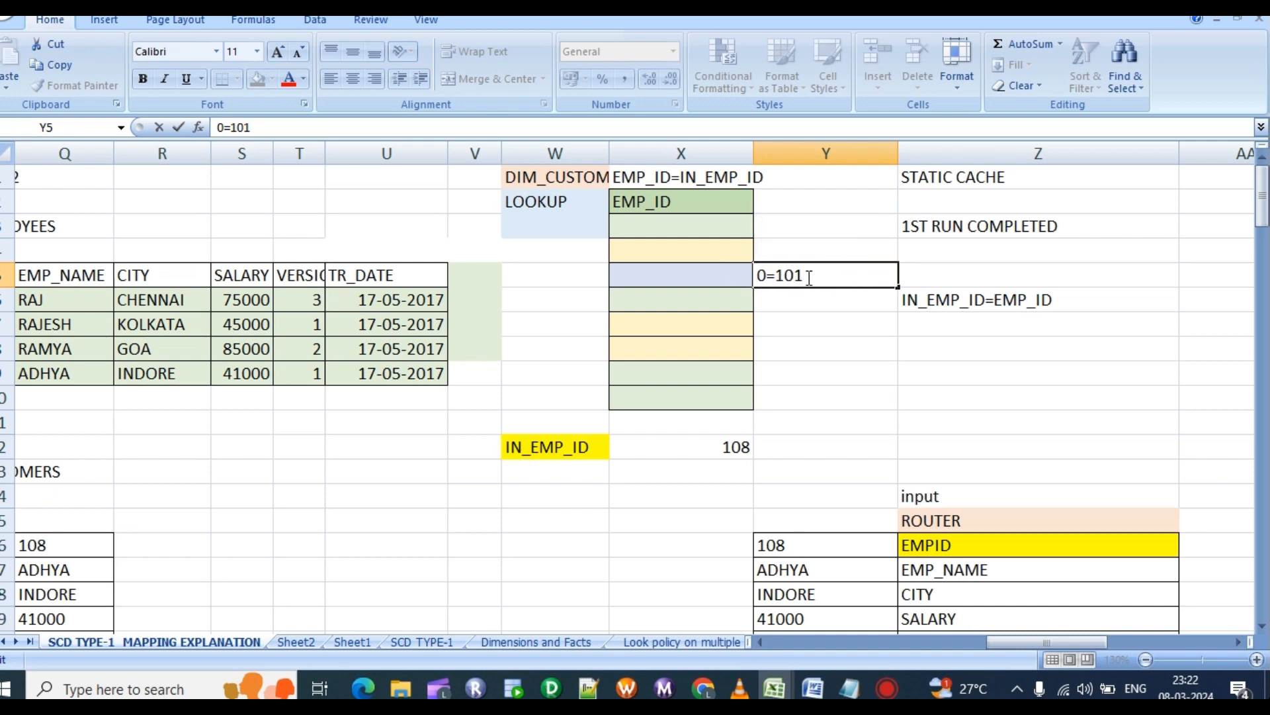
left_click_drag(807, 275, 757, 275)
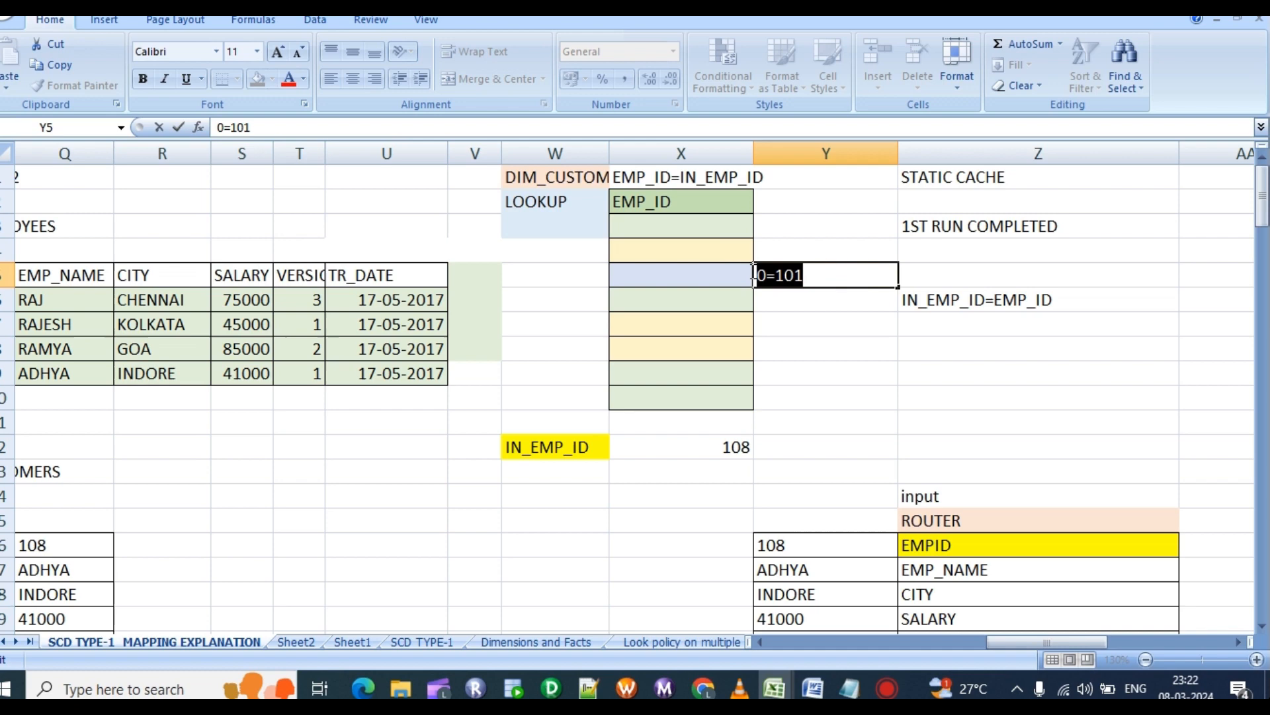
left_click(814, 276)
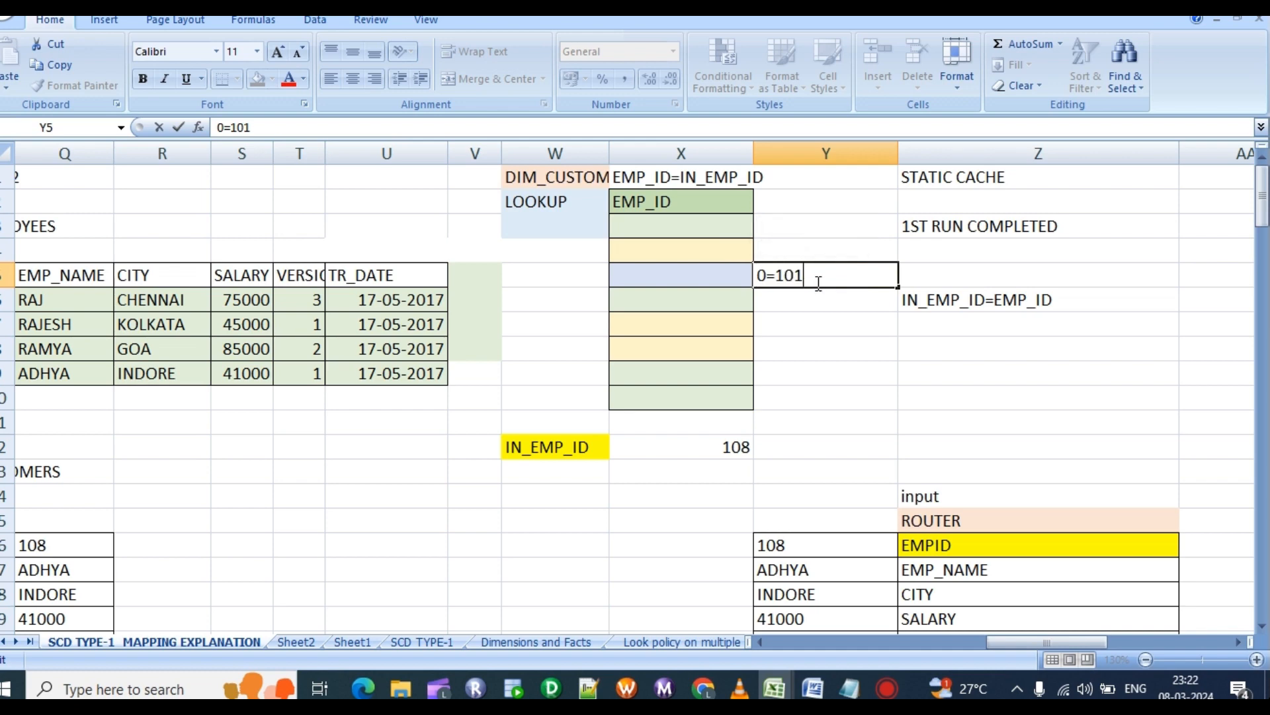
left_click_drag(811, 274, 747, 273)
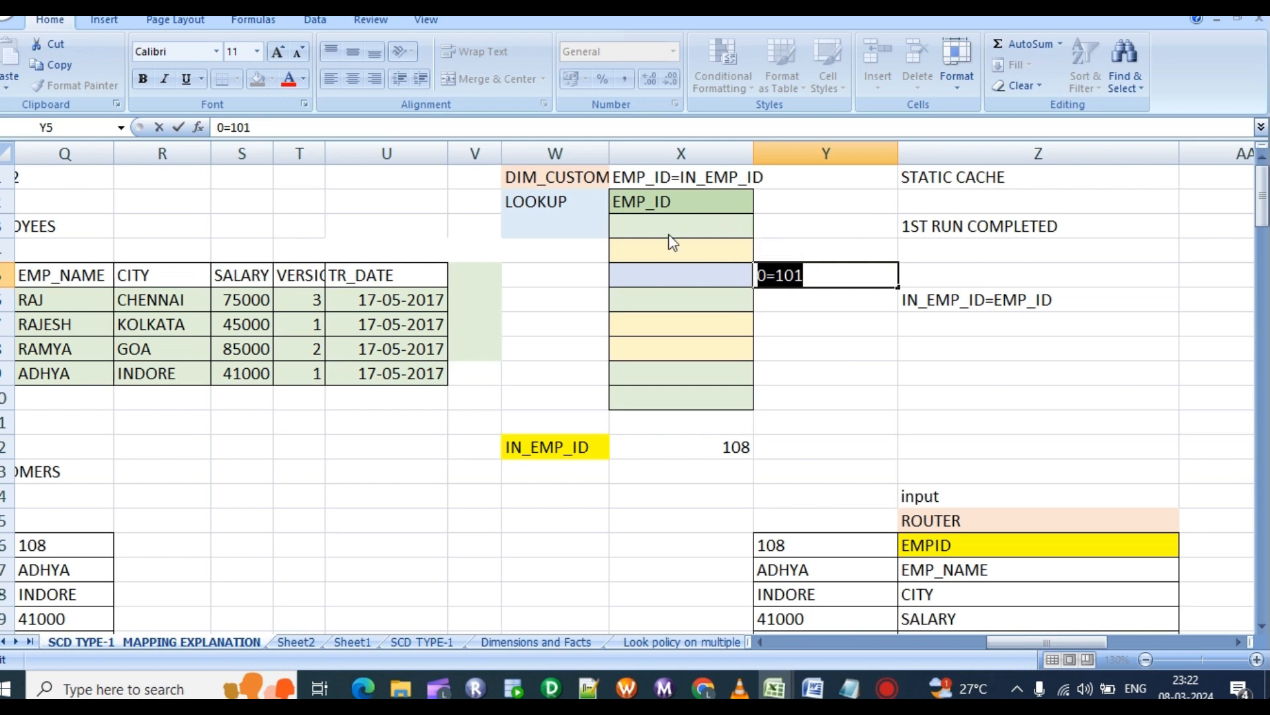
Check the router's EMP_ID_LKP port in Z22 against its input value in Y22.
scroll(672, 242, "down", 3)
left_click(935, 473)
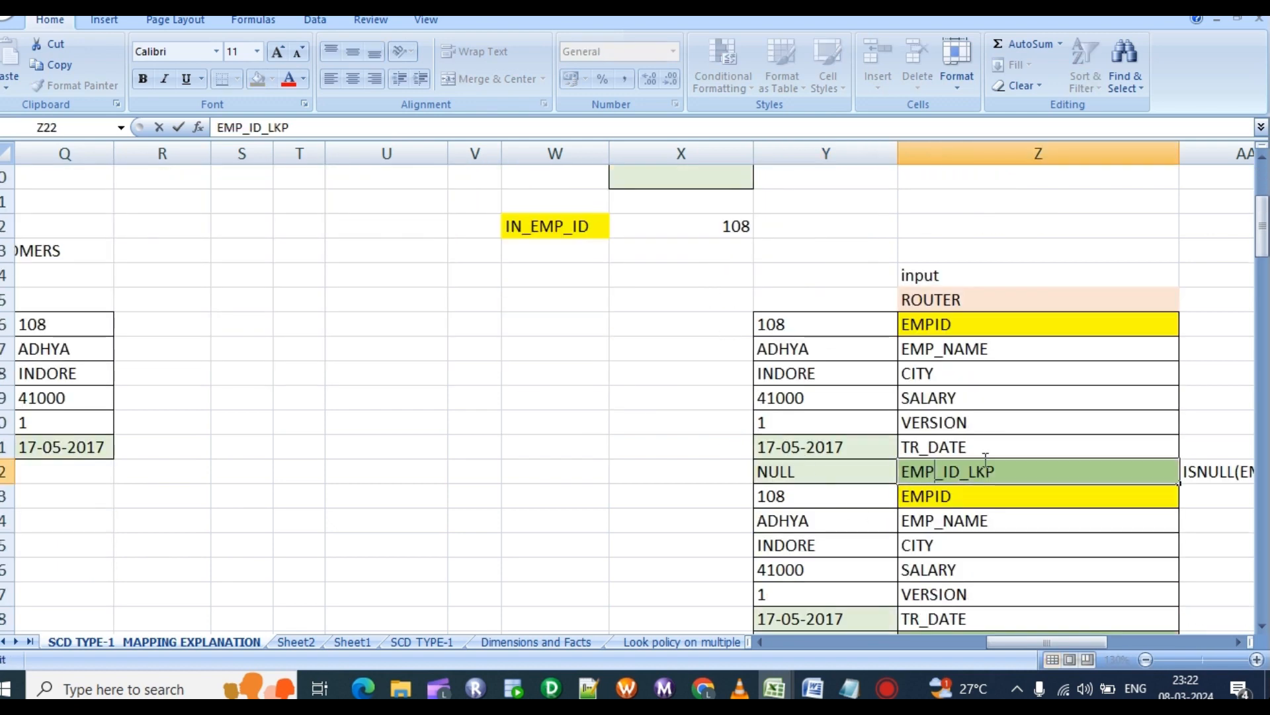
left_click_drag(1006, 473, 901, 473)
left_click(807, 478)
double_click(808, 479)
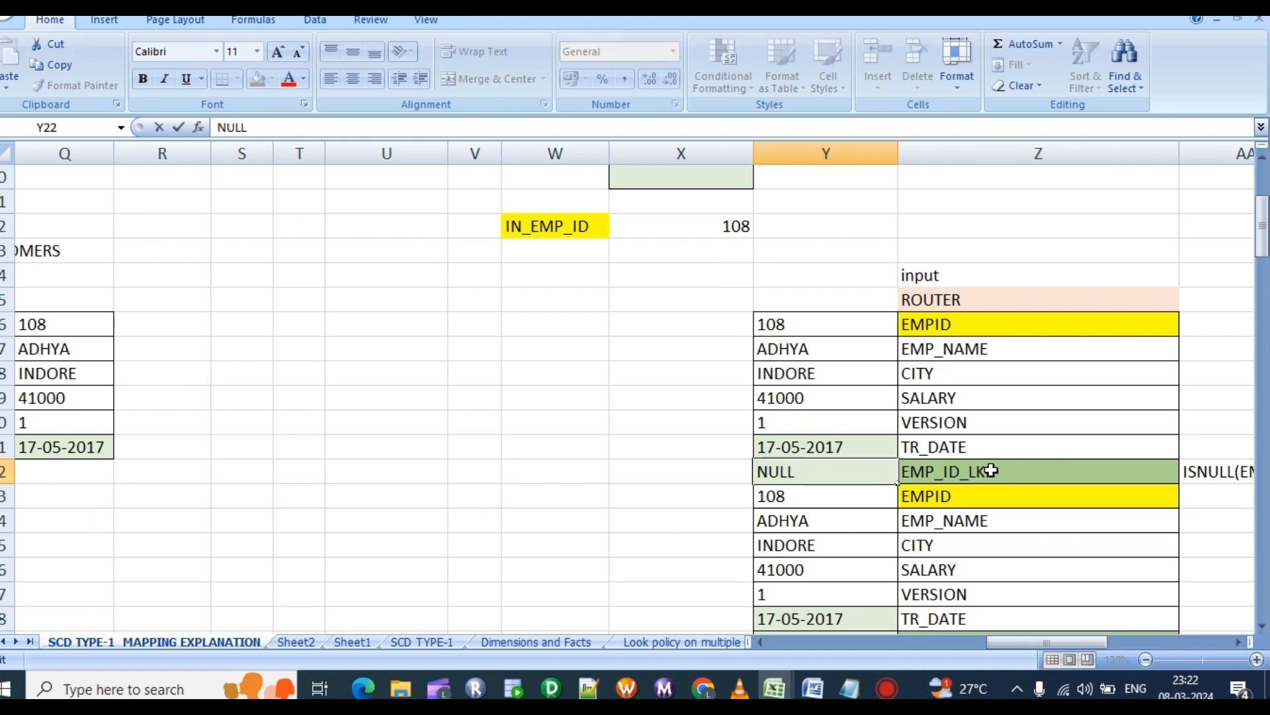
double_click(800, 471)
left_click(1014, 476)
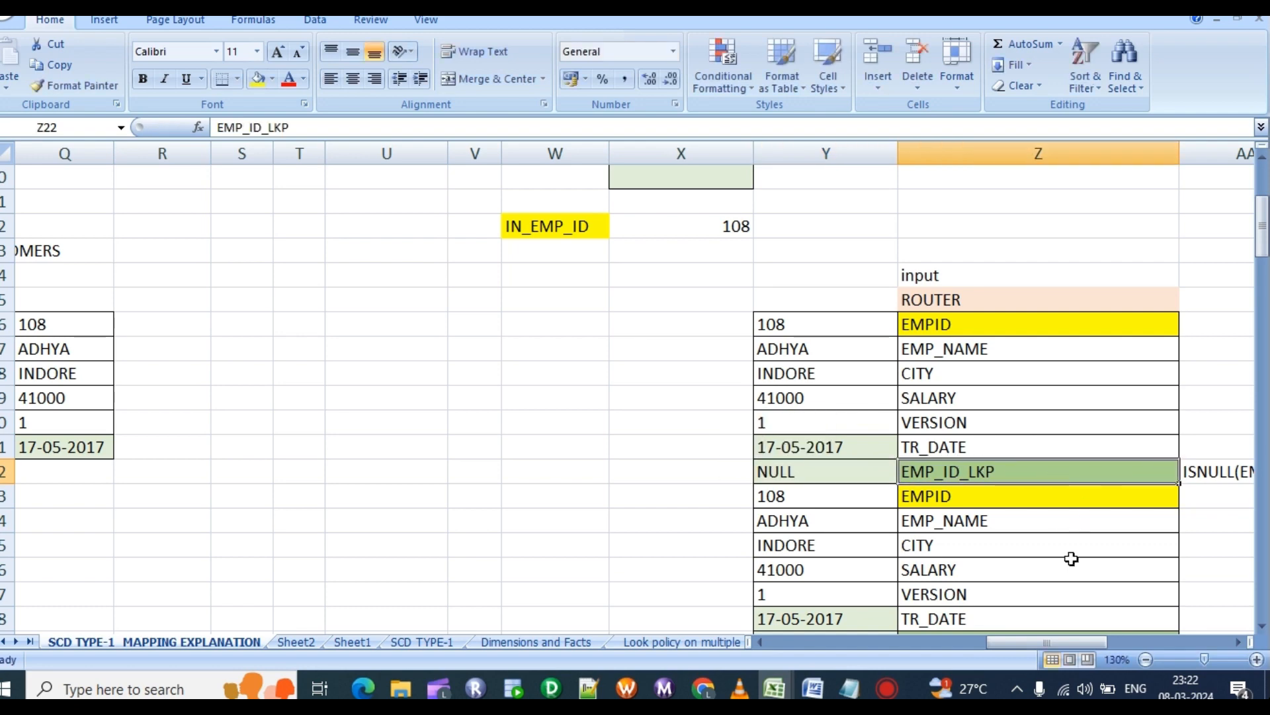
Review how the ISNULL(EMP_ID_LKP) condition in AA22 routes the row to the DD_INSERT group's EMPID port in AC23.
left_click_drag(1035, 645, 1062, 639)
double_click(1025, 471)
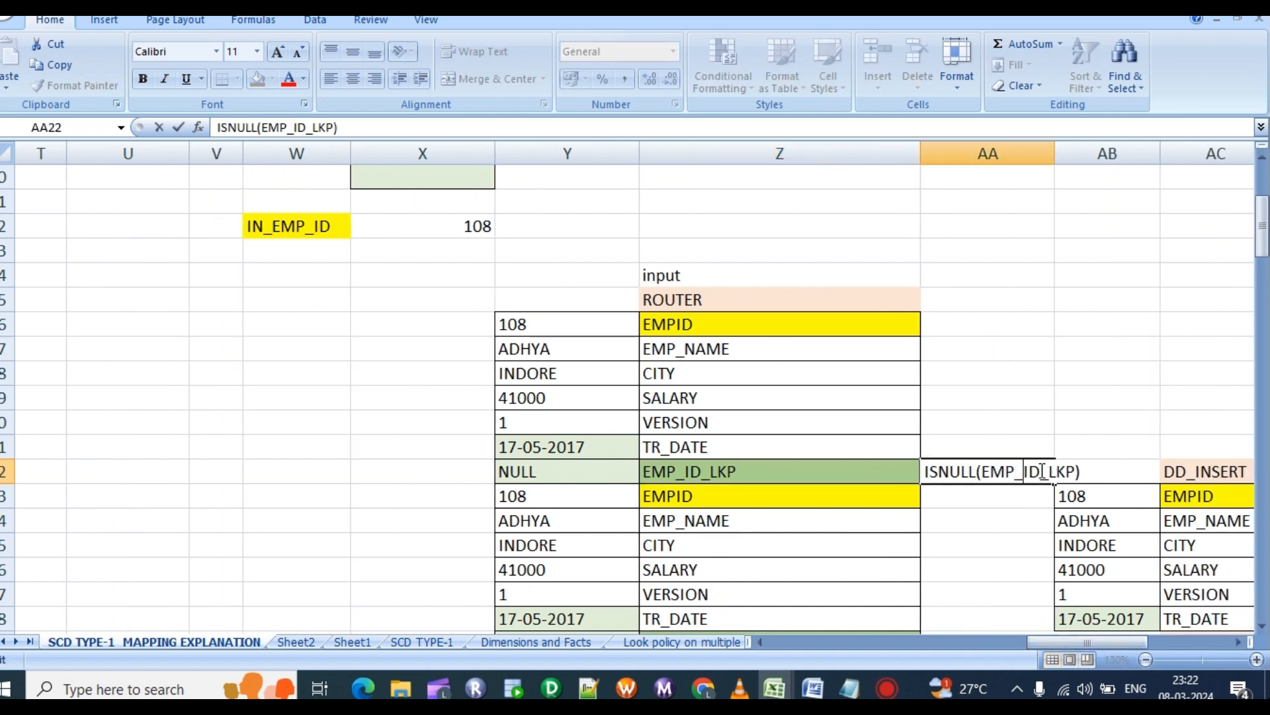
left_click_drag(1042, 471, 928, 471)
left_click_drag(1091, 643, 1147, 643)
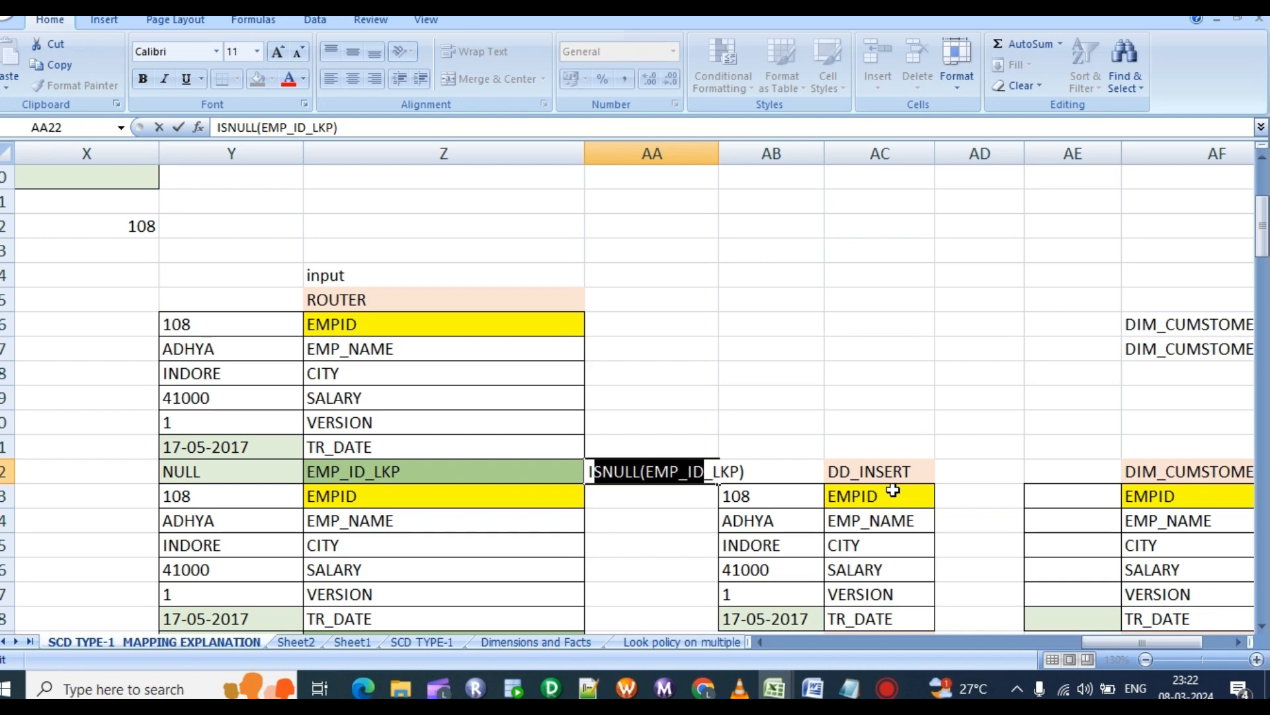
scroll(893, 489, "down", 1)
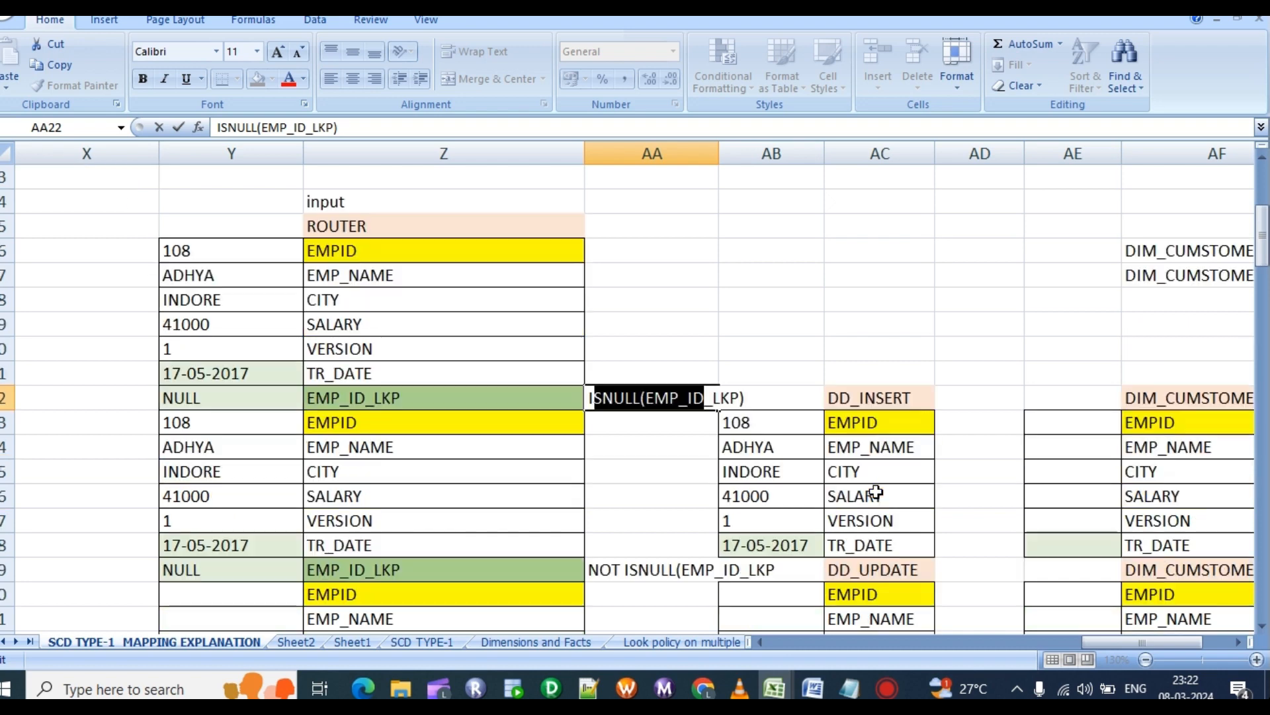
left_click(640, 399)
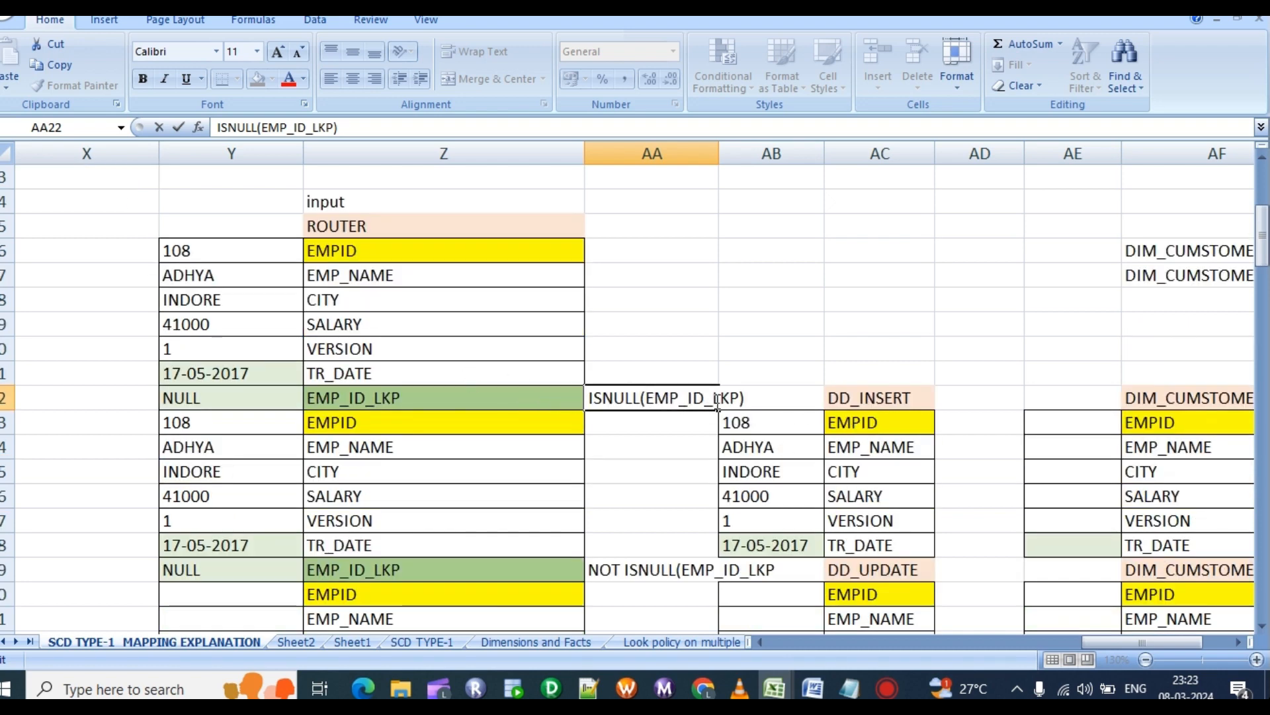
left_click(881, 417)
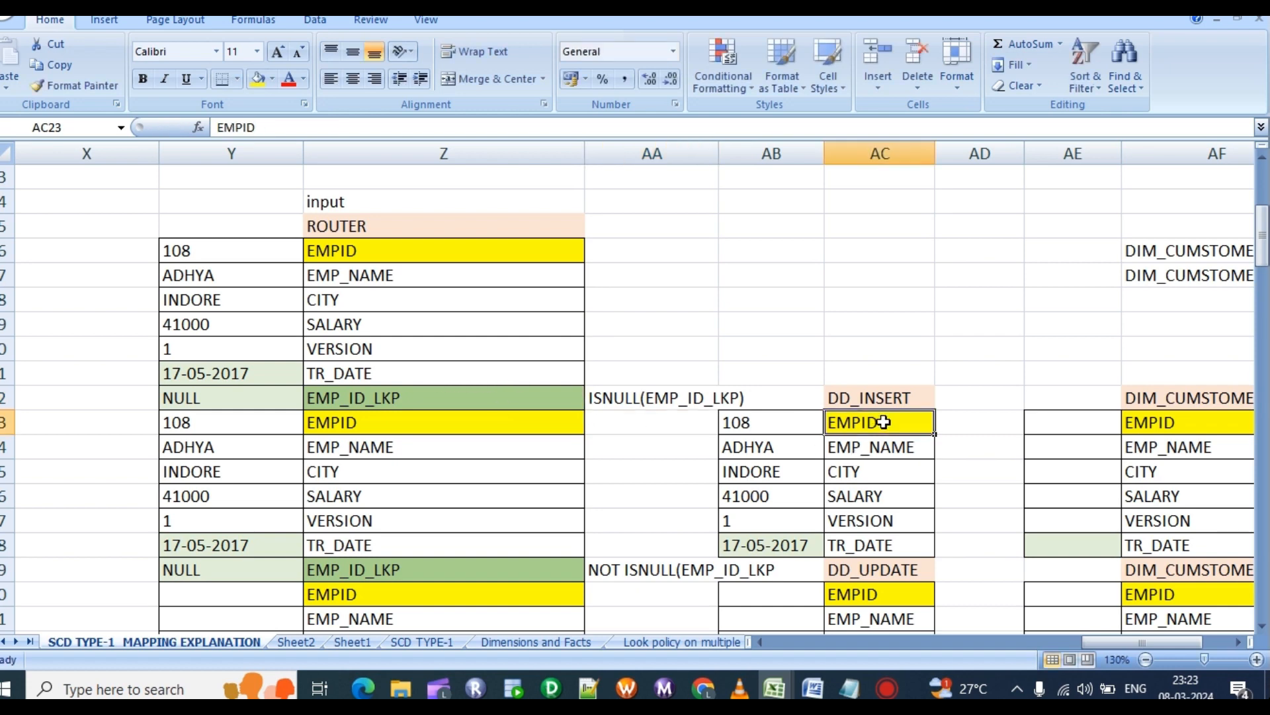
Change the lookup comparison in Y5 to 101=101 for the matching-record case.
scroll(917, 444, "down", 1)
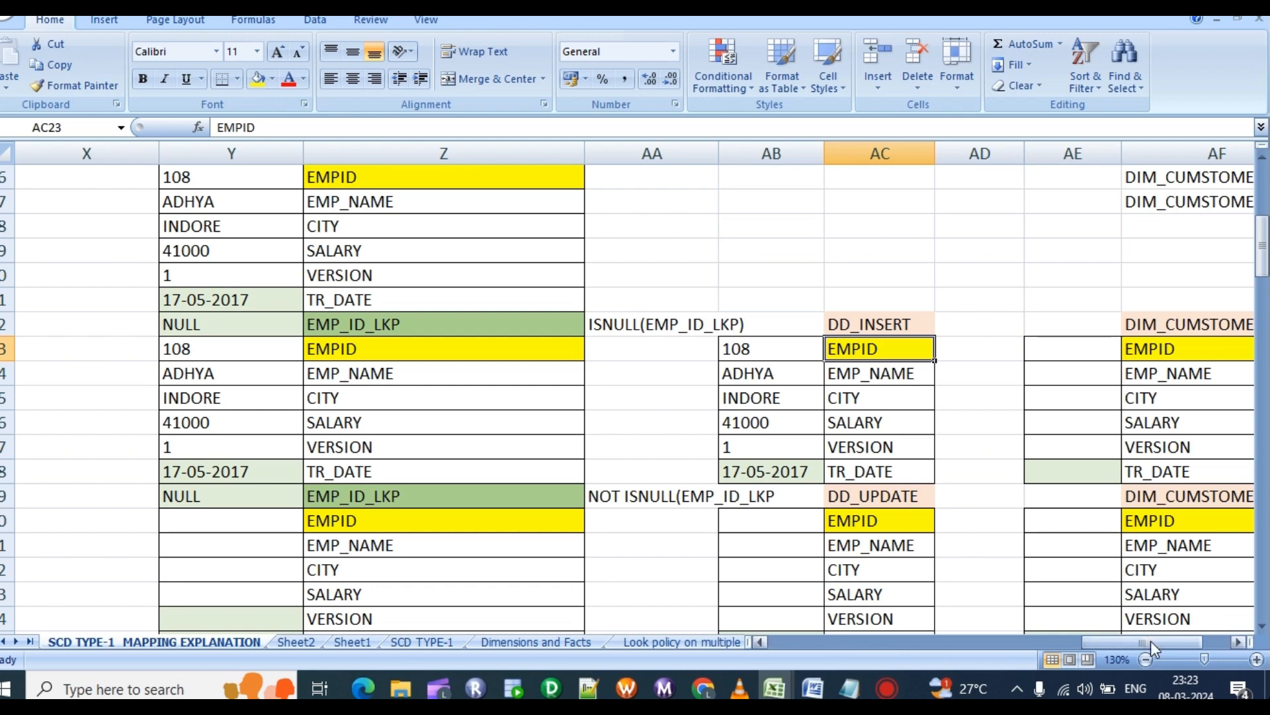
left_click_drag(1150, 641, 1069, 619)
scroll(698, 409, "up", 5)
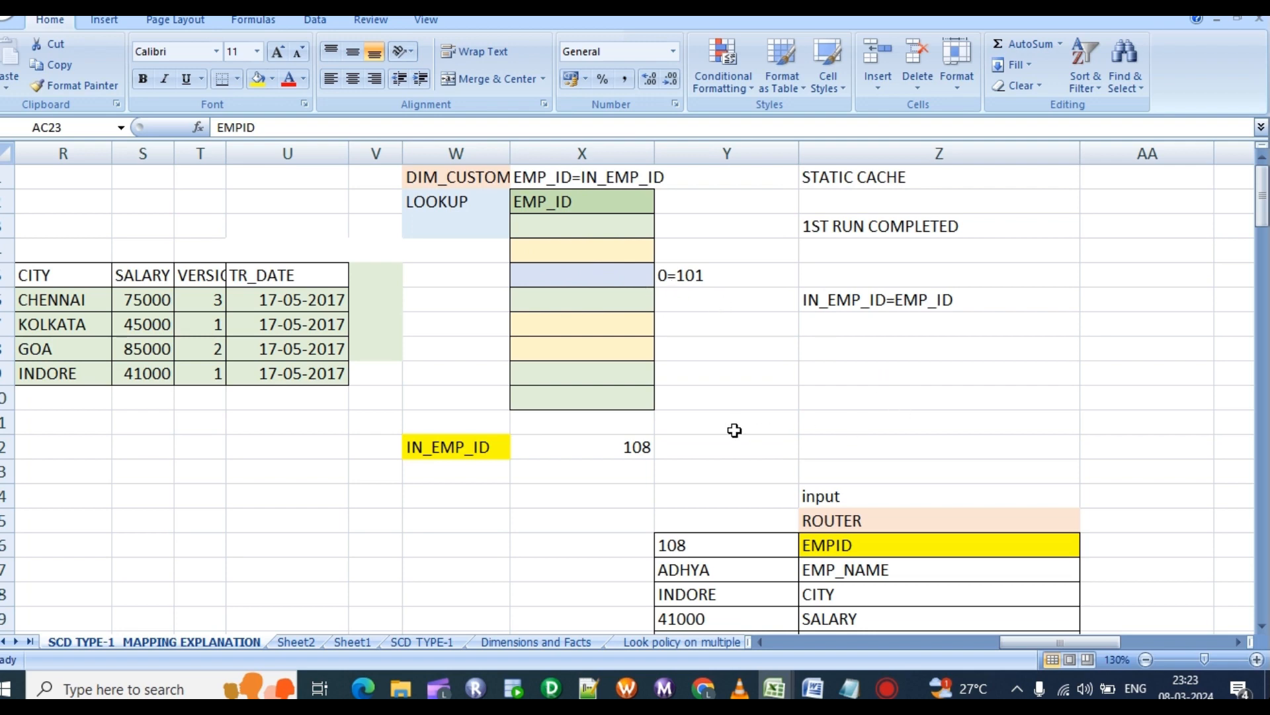
scroll(661, 401, "down", 2)
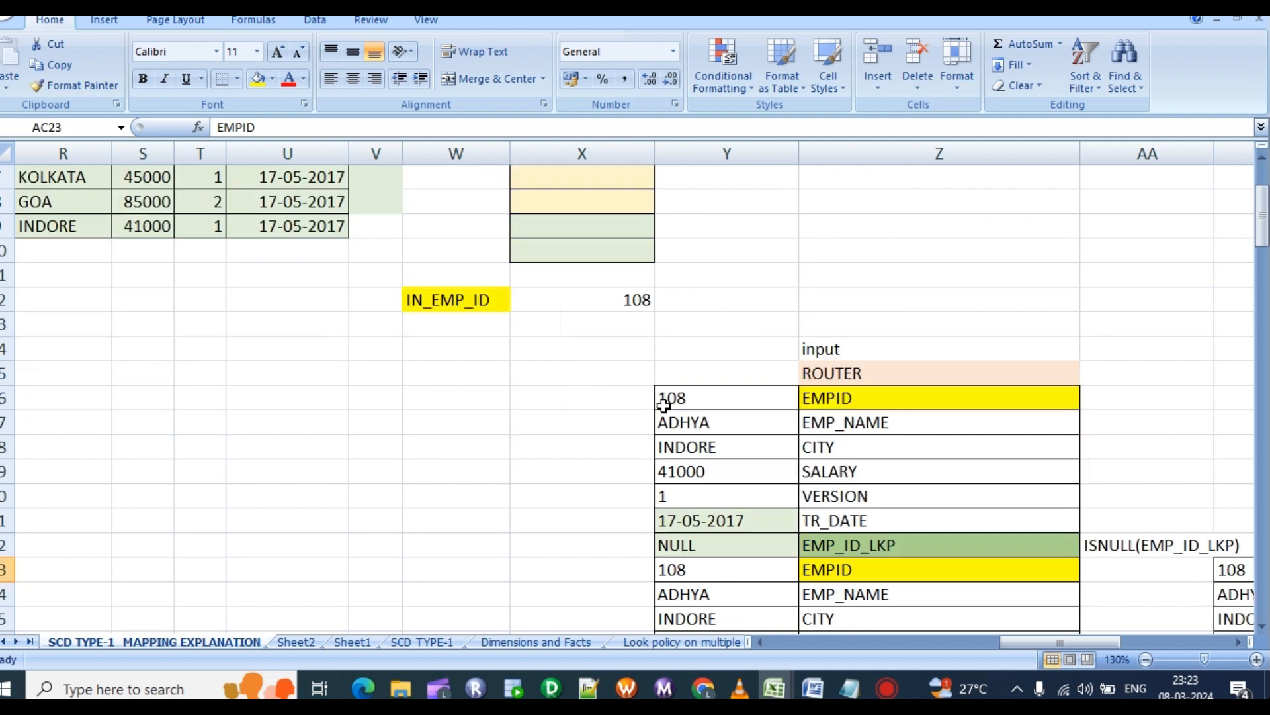
scroll(664, 405, "up", 1)
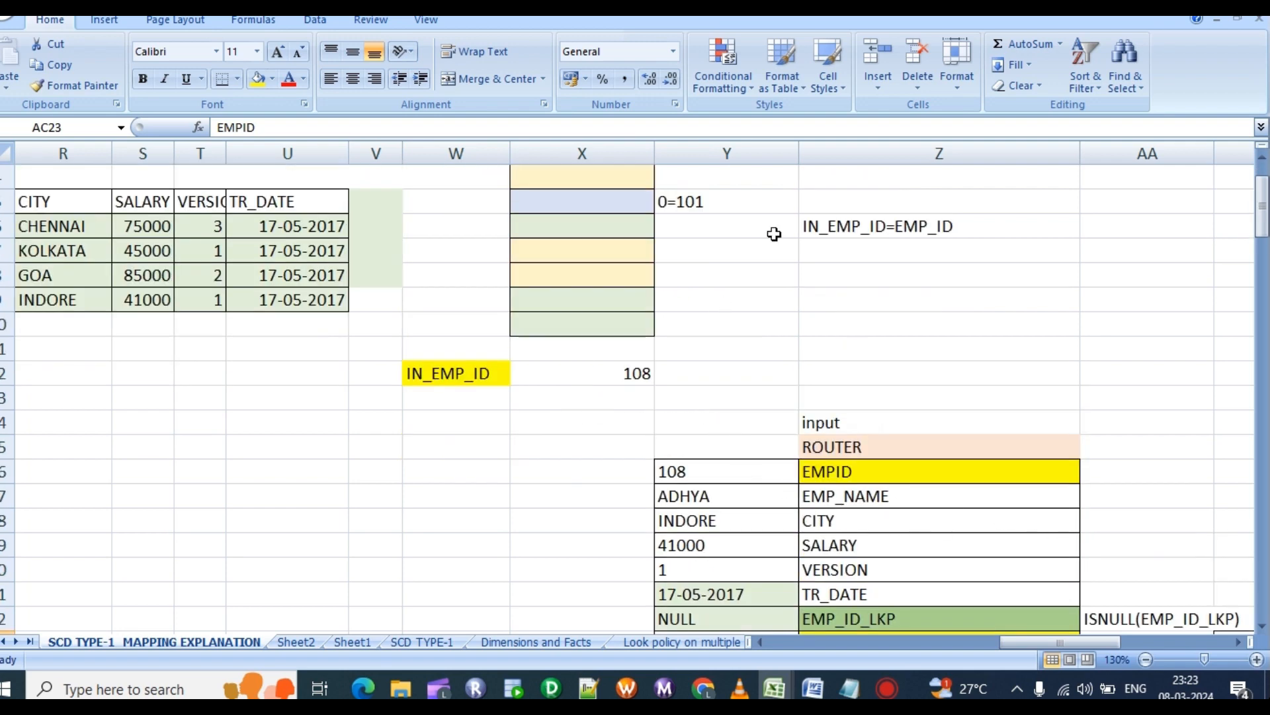
left_click_drag(1022, 643, 1092, 609)
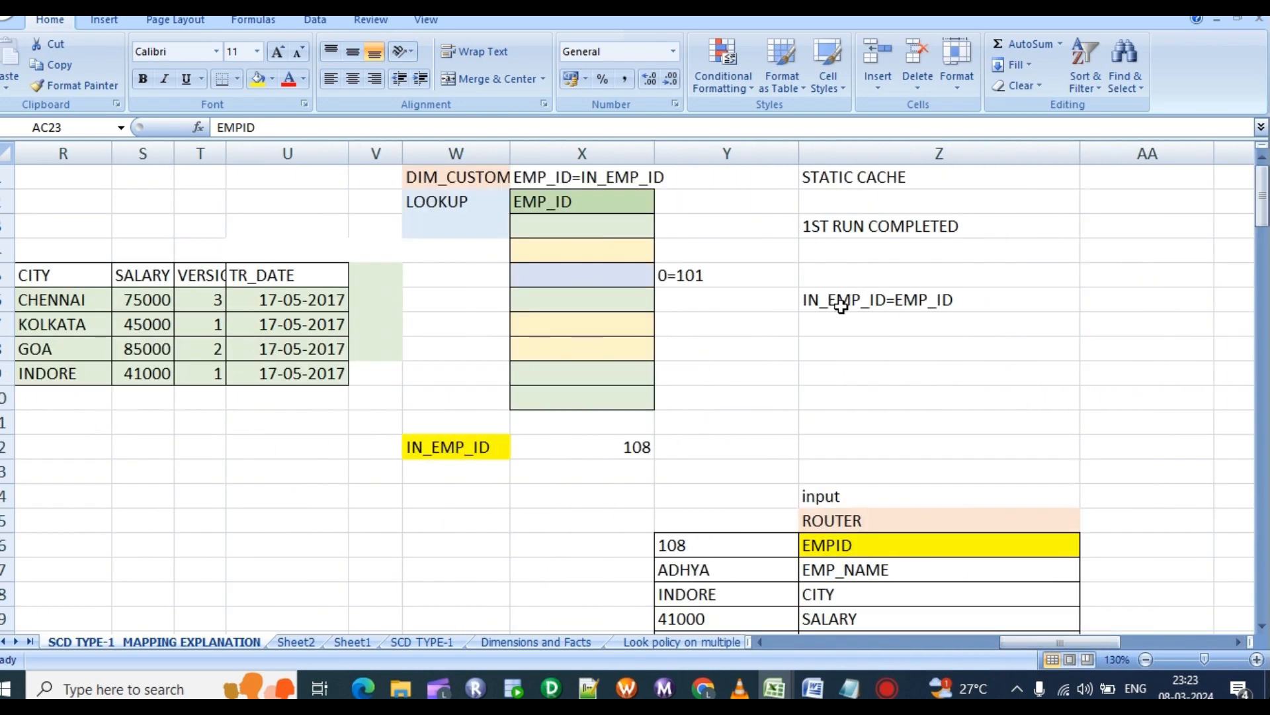
left_click(664, 275)
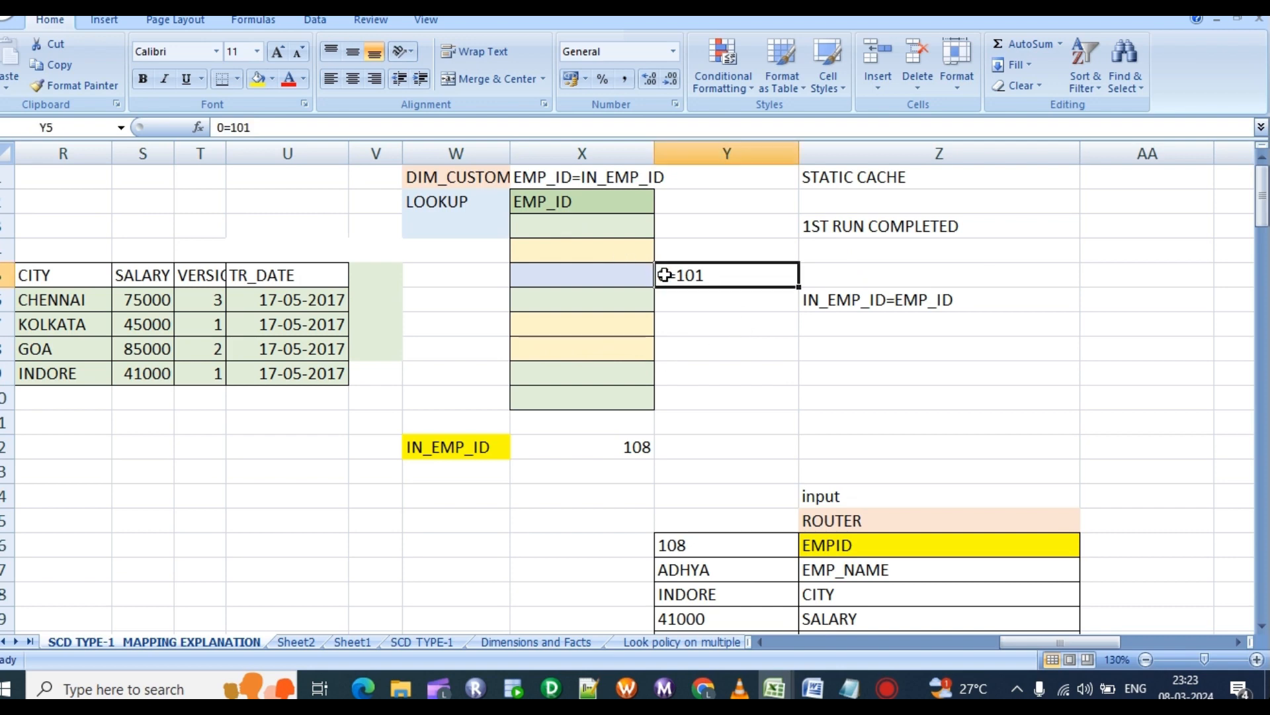
double_click(668, 276)
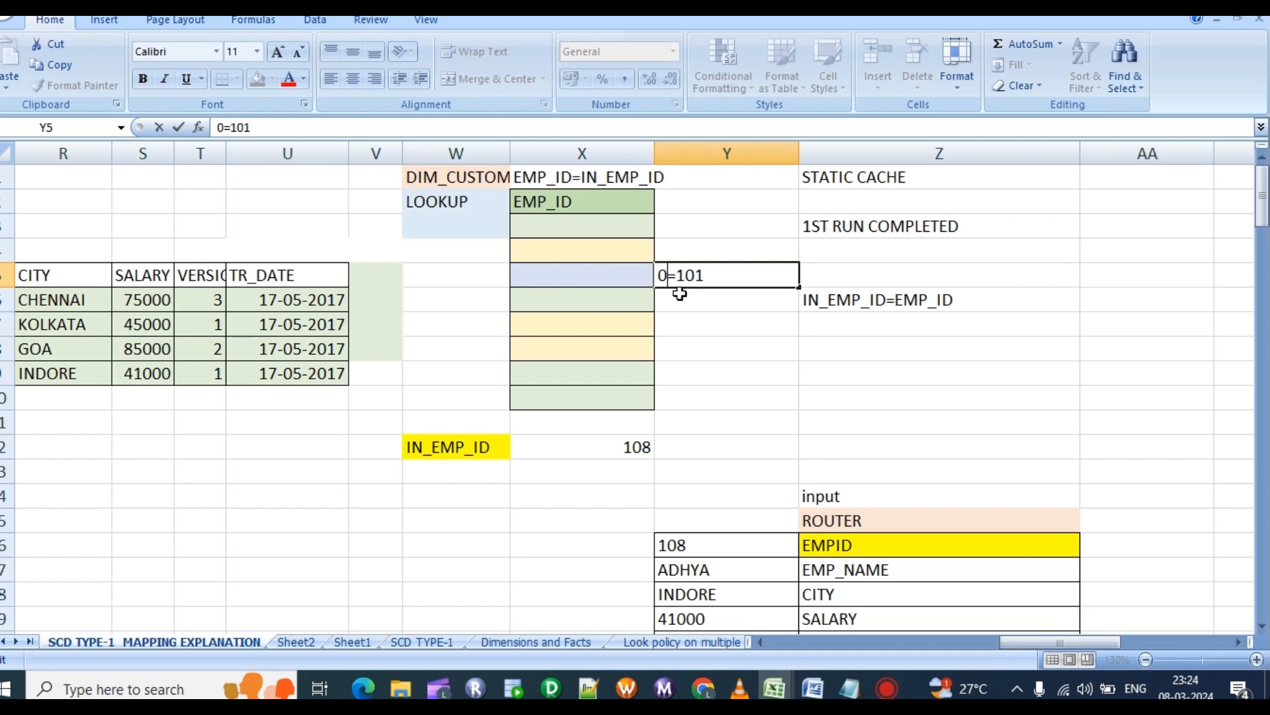
key("BackSpace")
type("101")
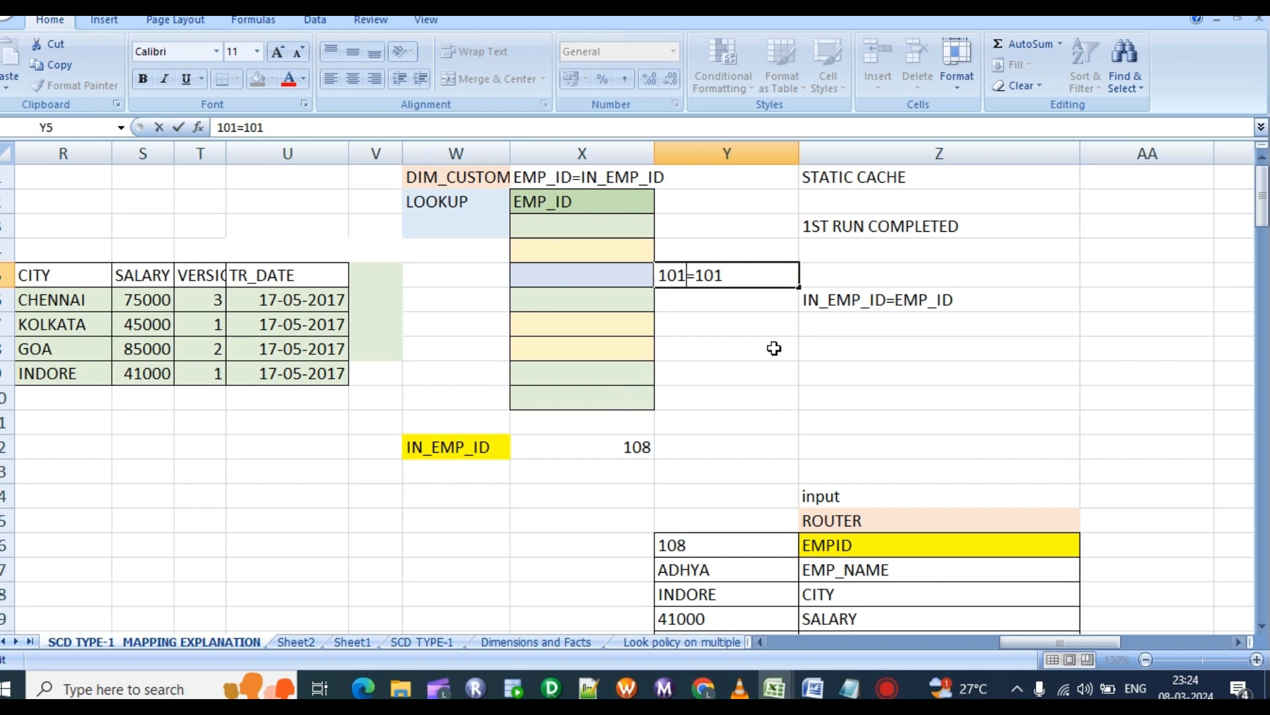
left_click_drag(1034, 643, 980, 642)
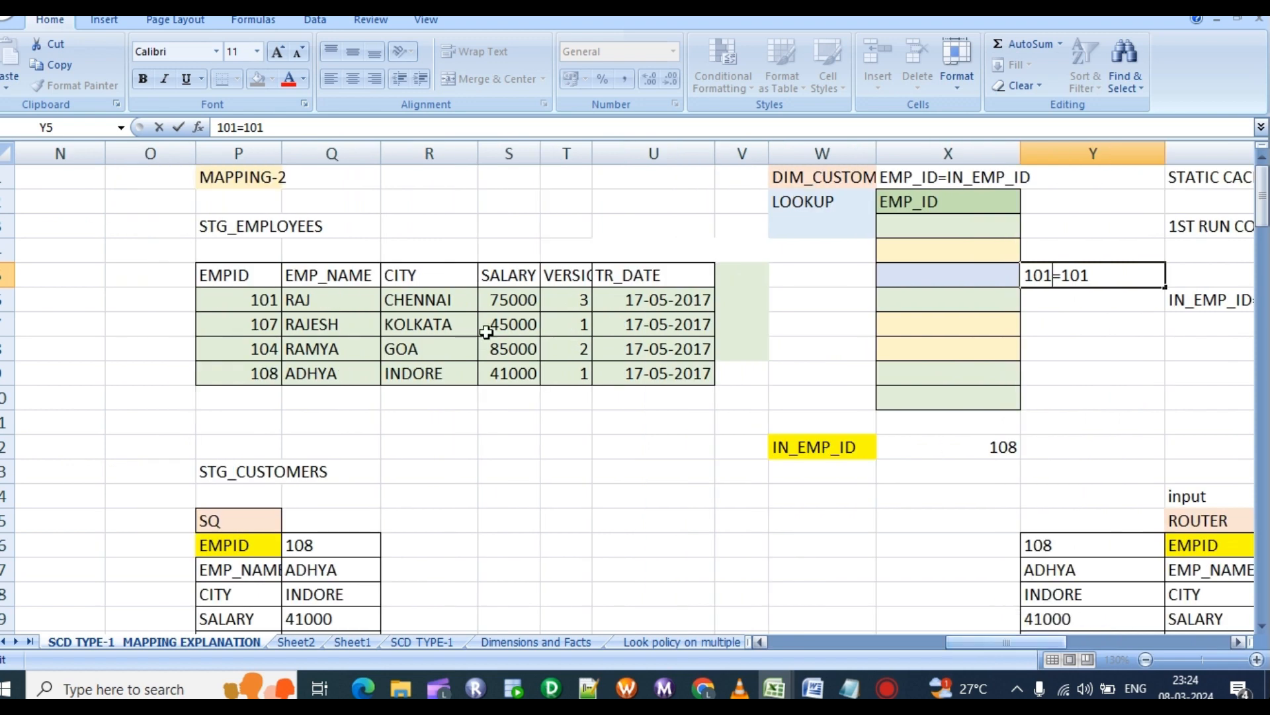
Set the TR_DATE of the first MAPPING-2 STG_EMPLOYEES record in U6 to 18-05-2017.
left_click(239, 298)
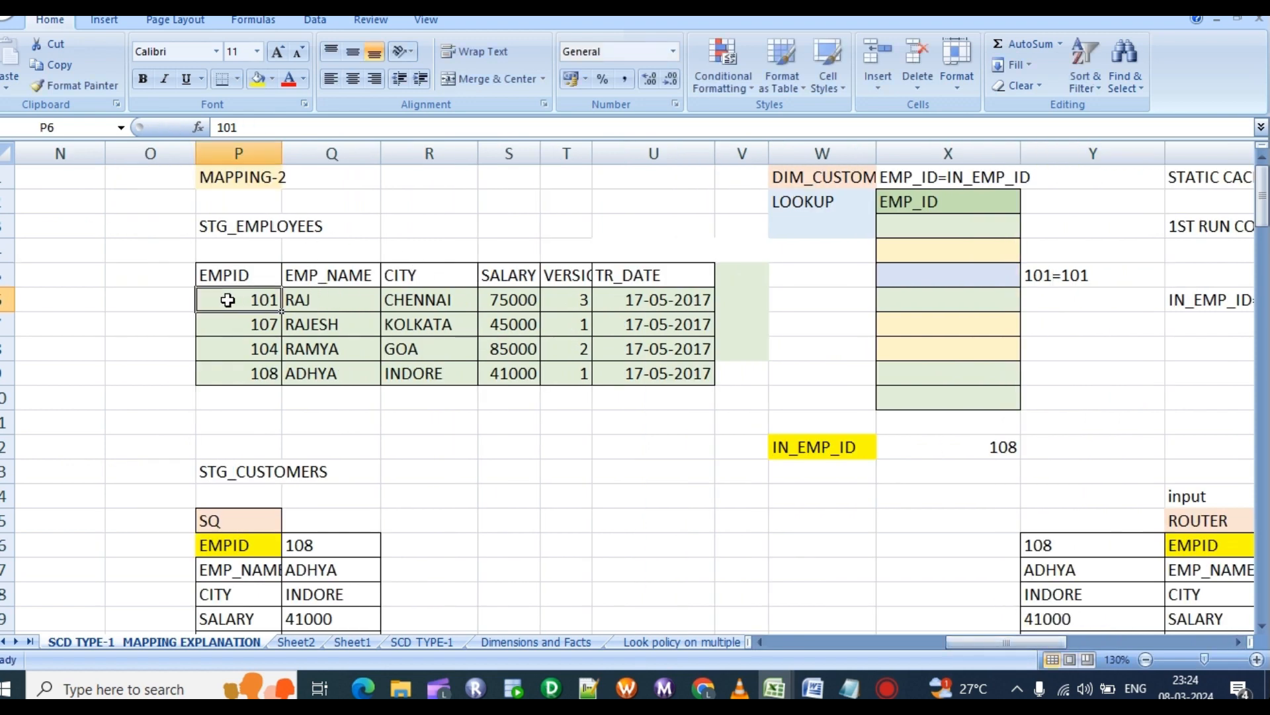
double_click(641, 302)
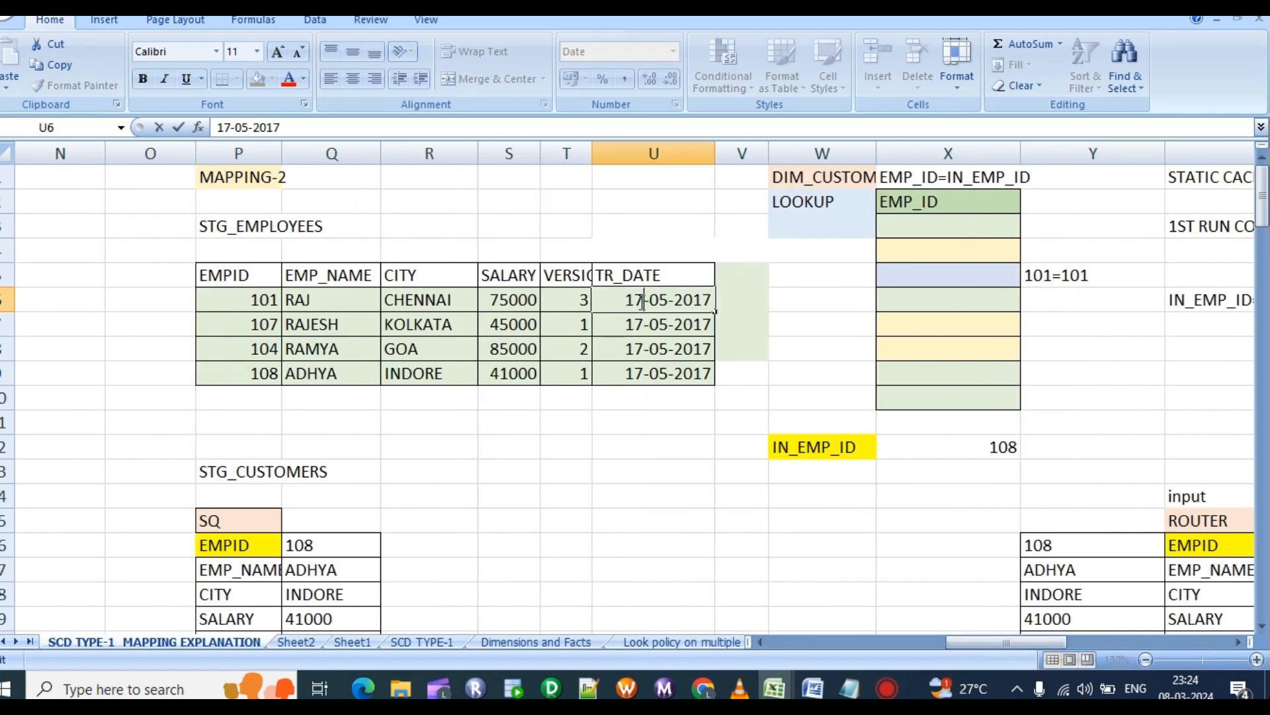
double_click(643, 301)
left_click(643, 301)
left_click(173, 296)
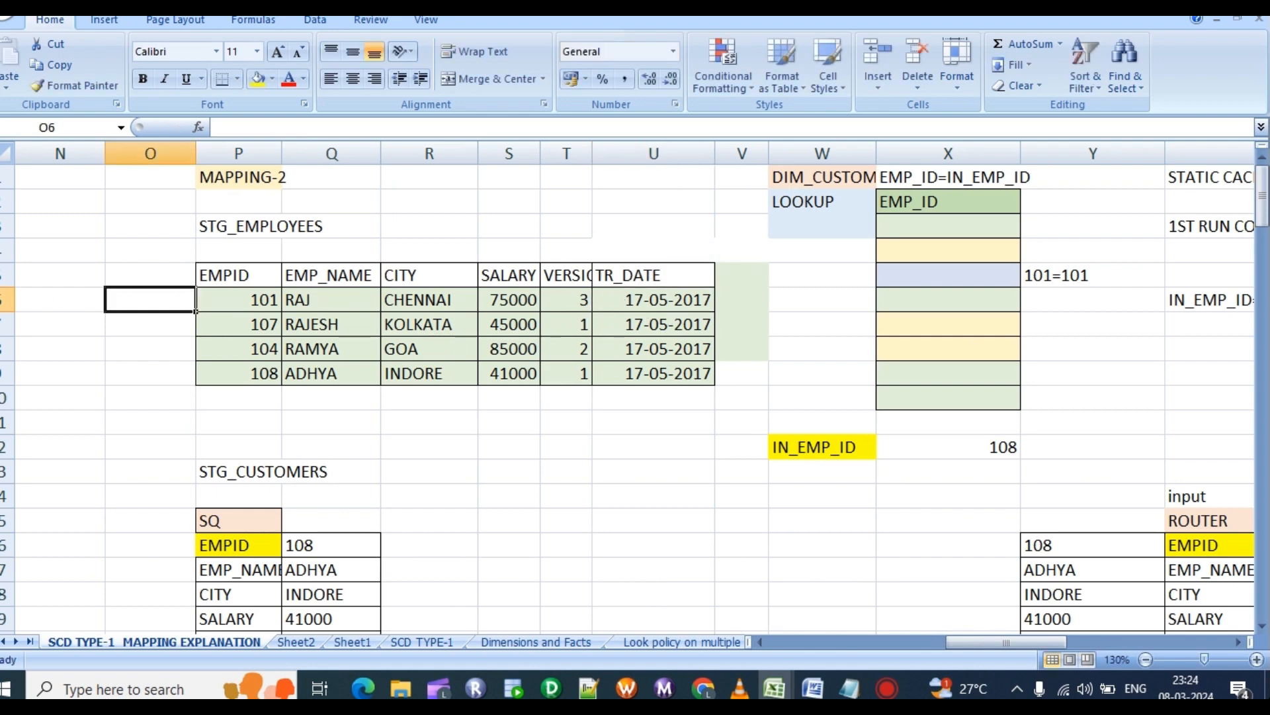
double_click(645, 299)
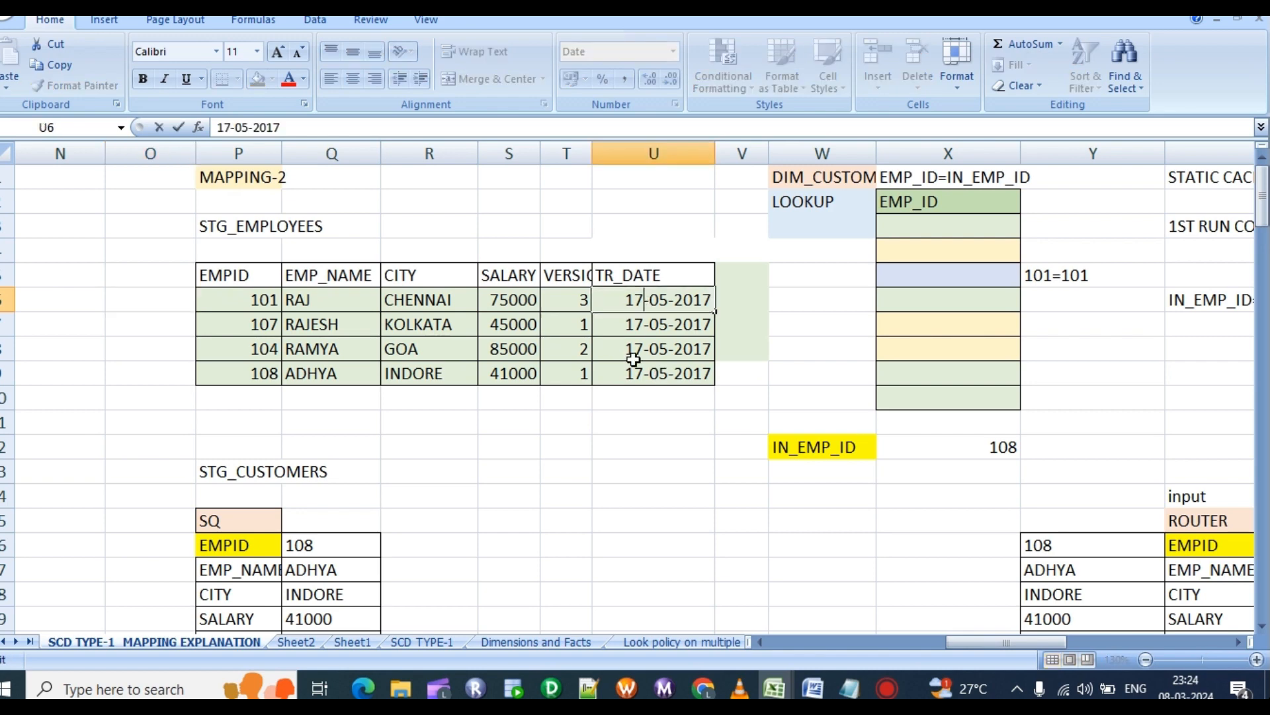
key("BackSpace")
type("8")
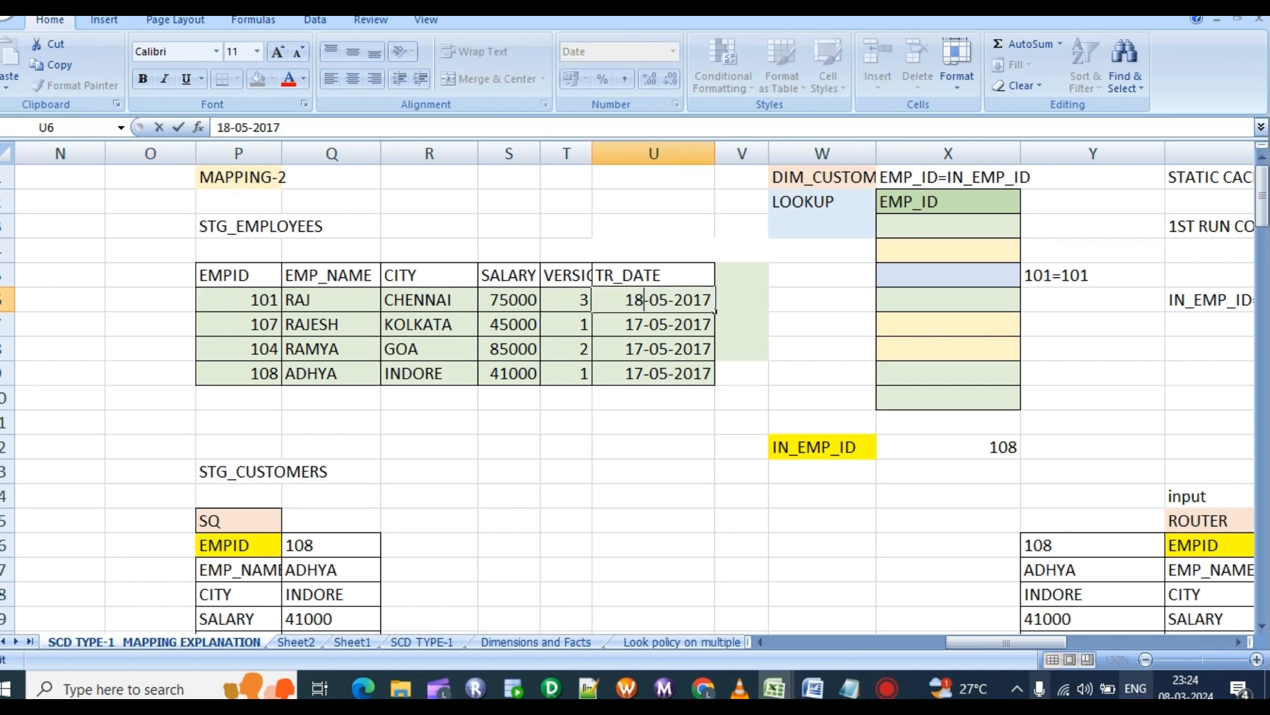
Trace the 101=101 comparison in Y5 down to the router's input values and EMP_ID_LKP ports.
left_click_drag(1032, 641, 1060, 640)
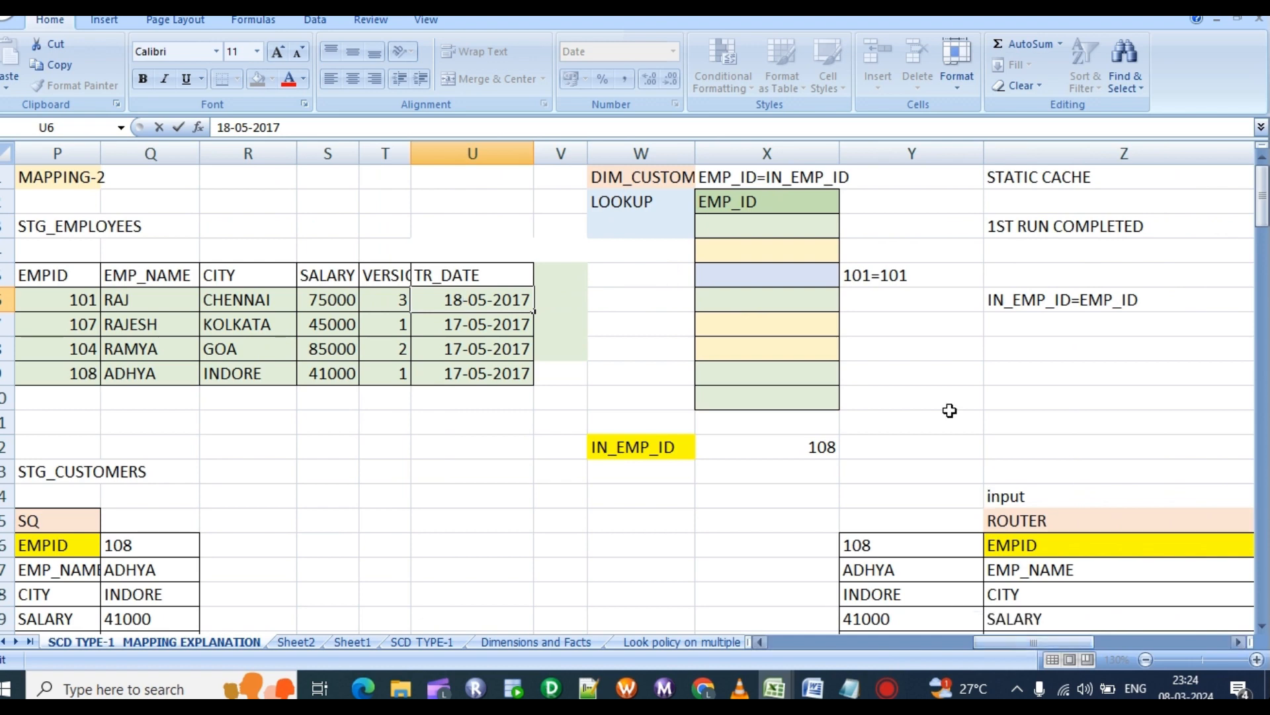
left_click(902, 275)
scroll(914, 278, "down", 1)
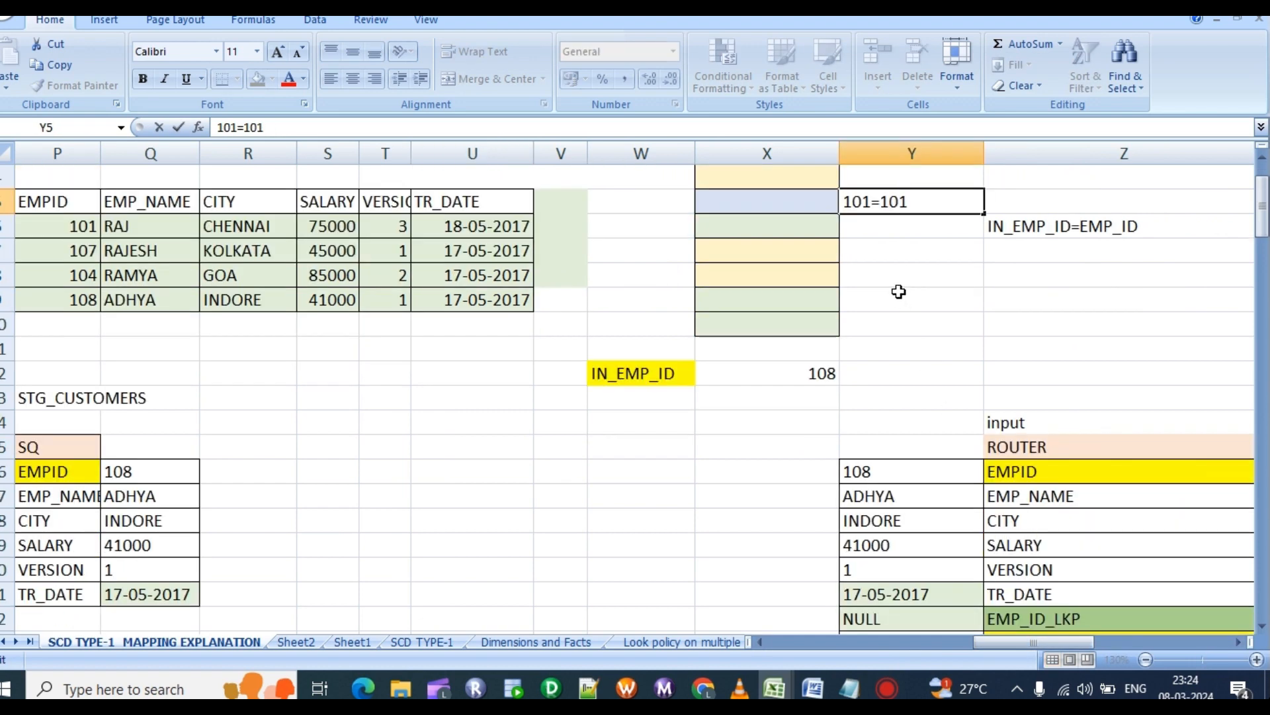
scroll(900, 299, "down", 1)
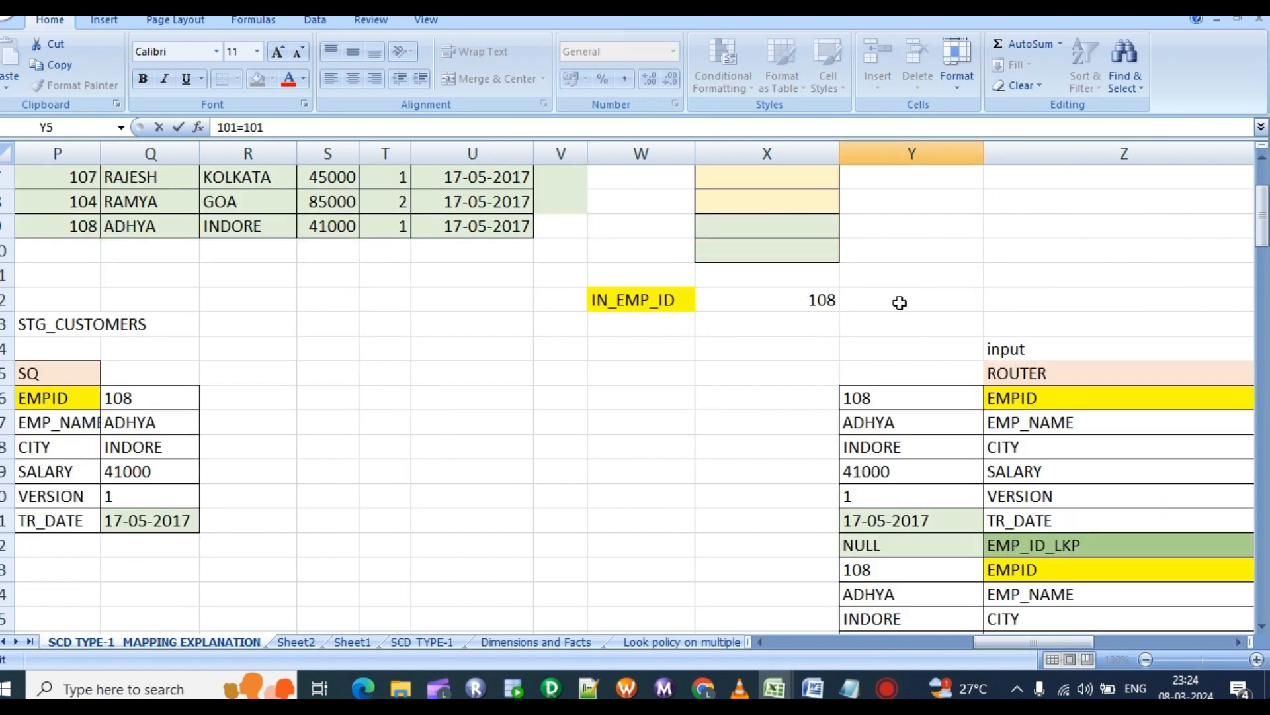
scroll(900, 302, "down", 3)
scroll(900, 302, "down", 2)
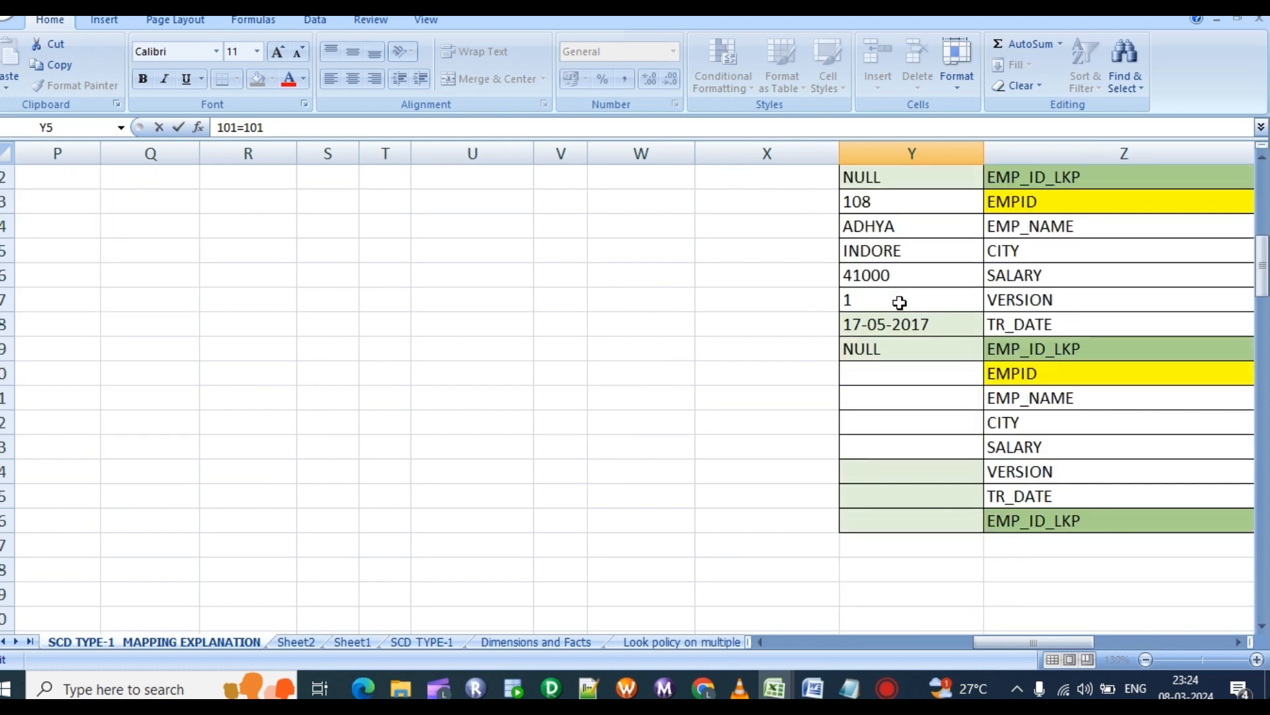
scroll(900, 303, "up", 3)
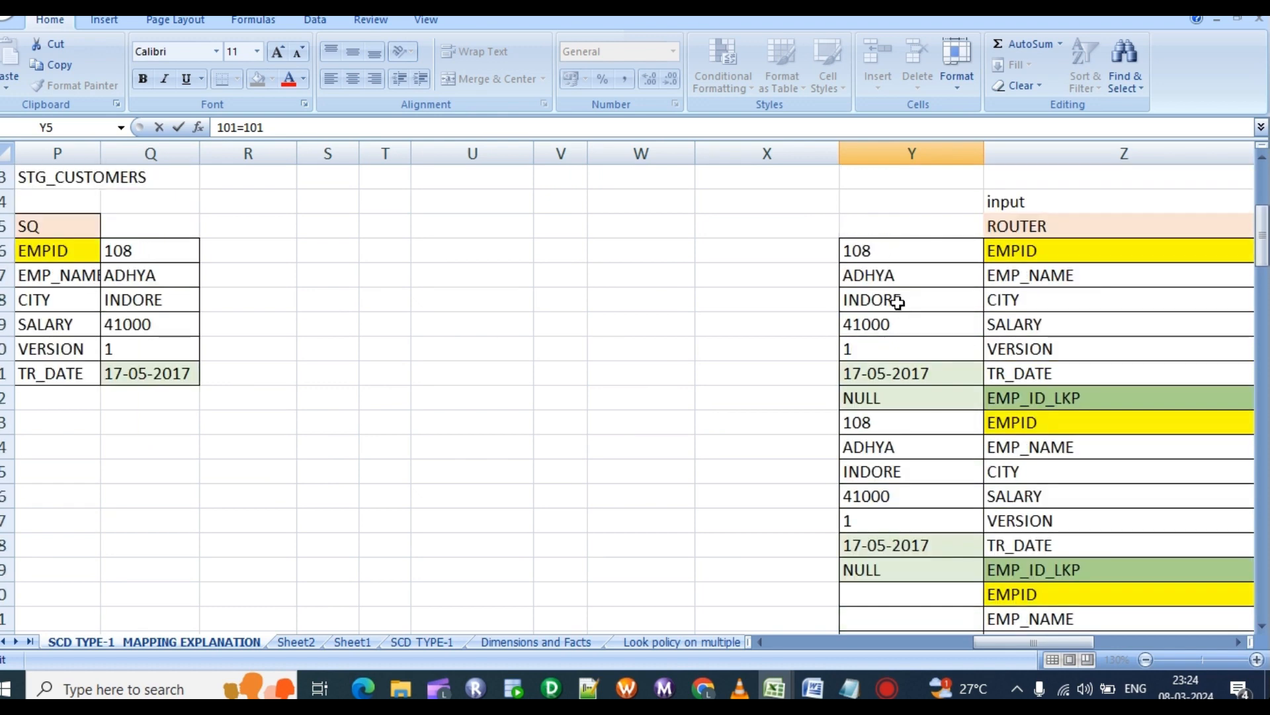
scroll(892, 320, "down", 2)
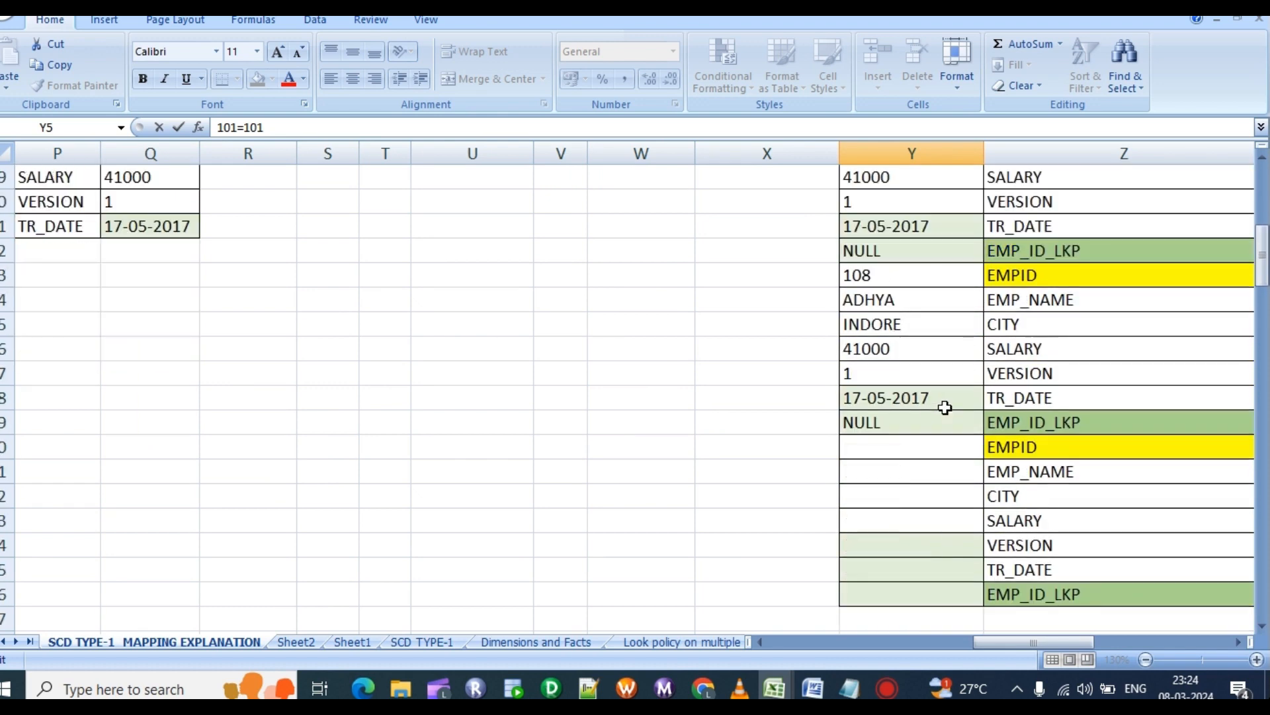
Review the router's EMP_ID_LKP port in Z29 alongside the NOT ISNULL(EMP_ID_LKP) condition.
left_click_drag(989, 641, 1041, 646)
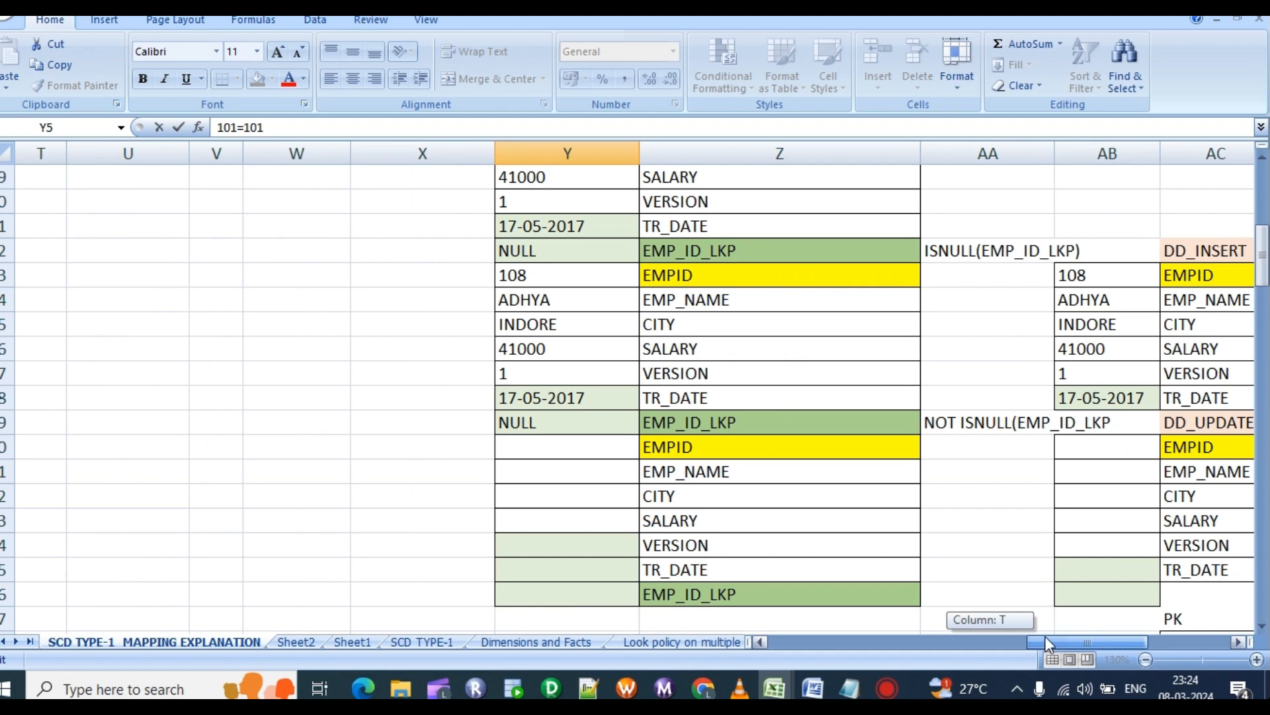
left_click_drag(1045, 636, 1043, 633)
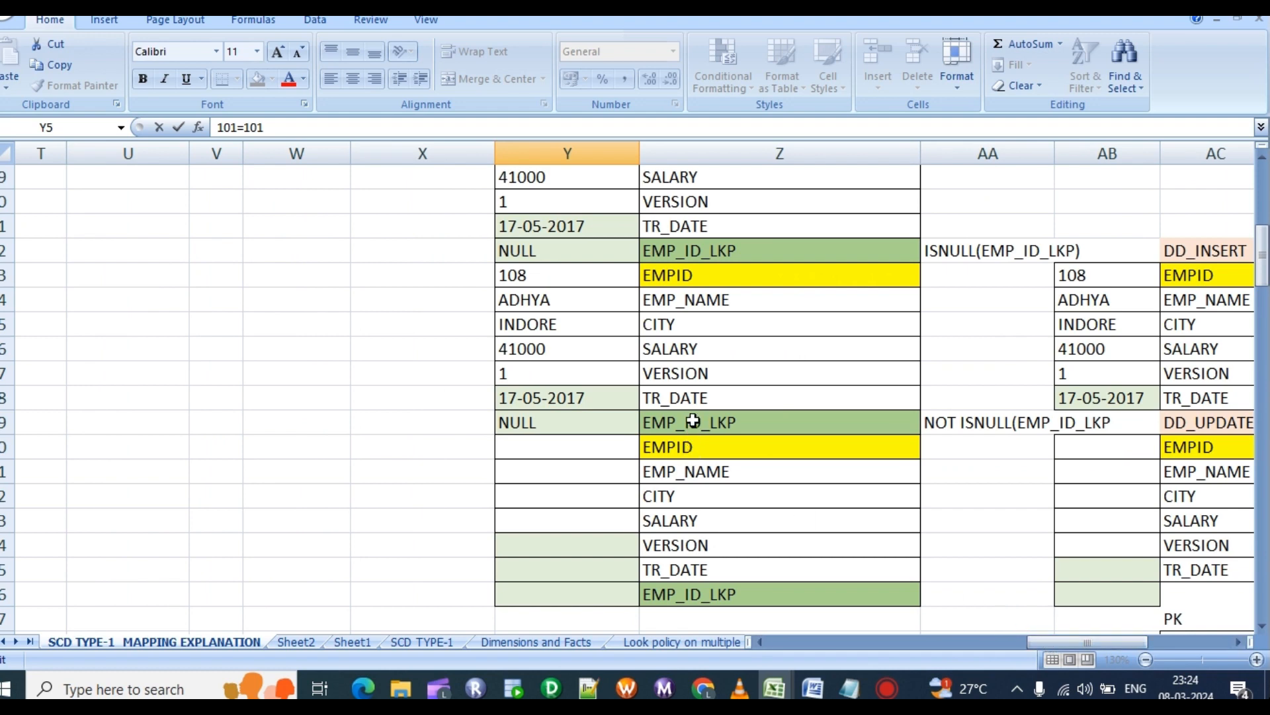
left_click(693, 420)
left_click_drag(746, 422, 652, 422)
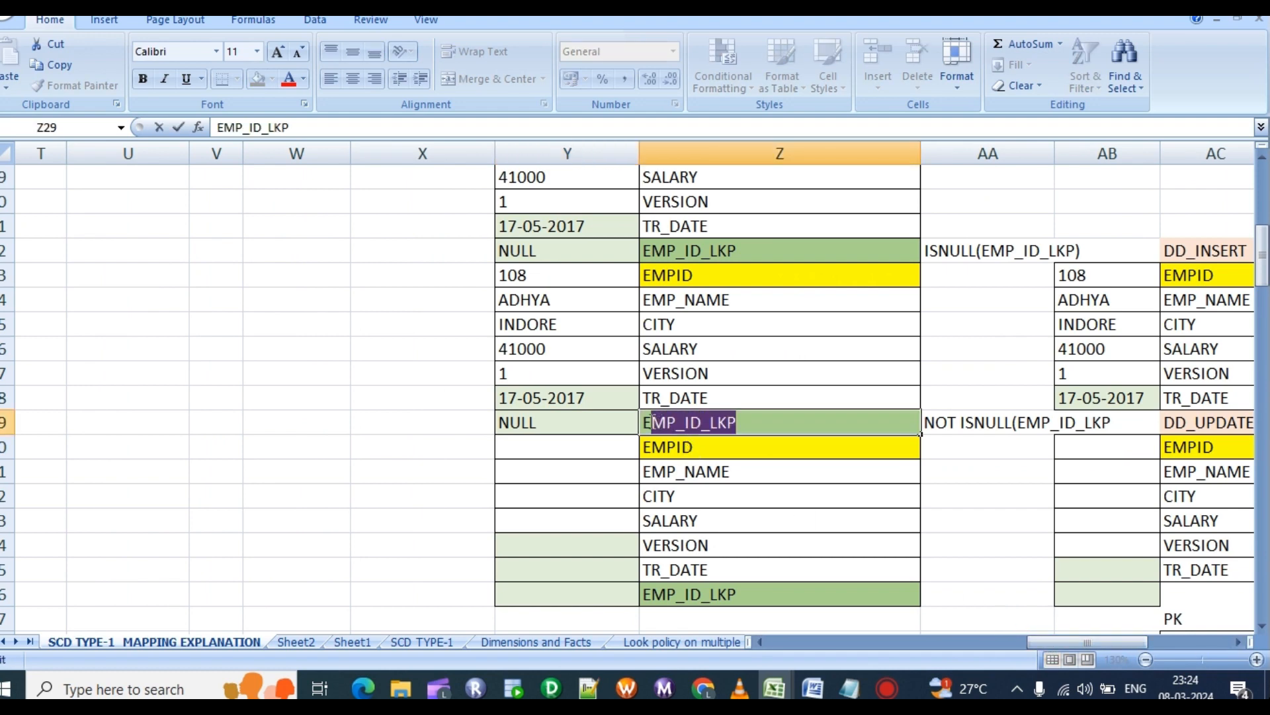
scroll(811, 497, "down", 1)
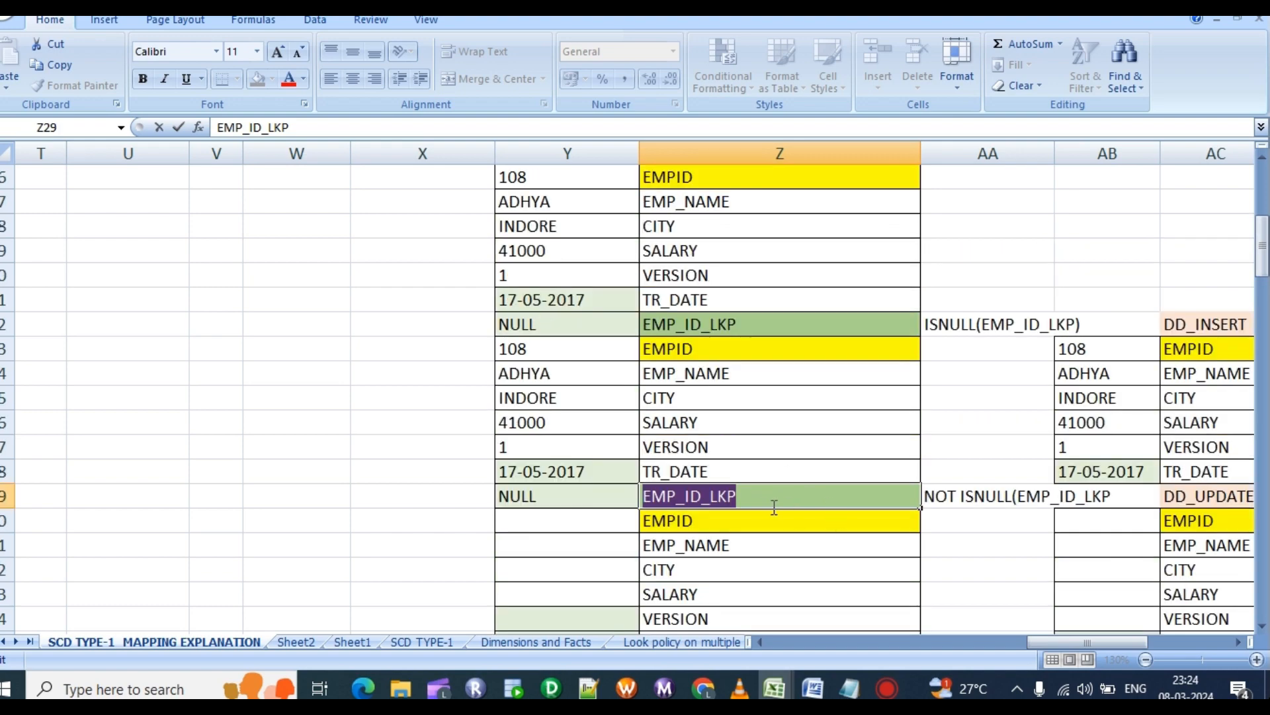
scroll(761, 505, "up", 1)
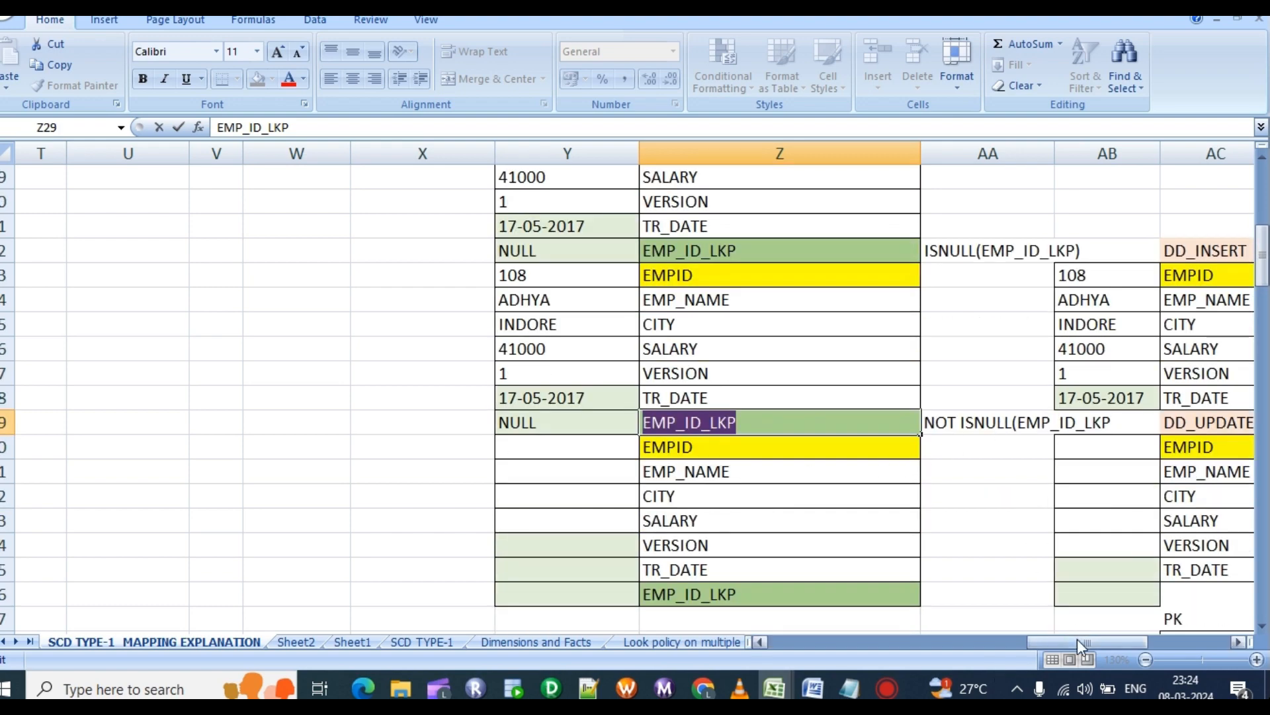
Examine the DD_UPDATE group's ports in AC29:AC35 beside the DIM_CUMSTOMERS_UPDATE target.
left_click_drag(1077, 640, 1146, 639)
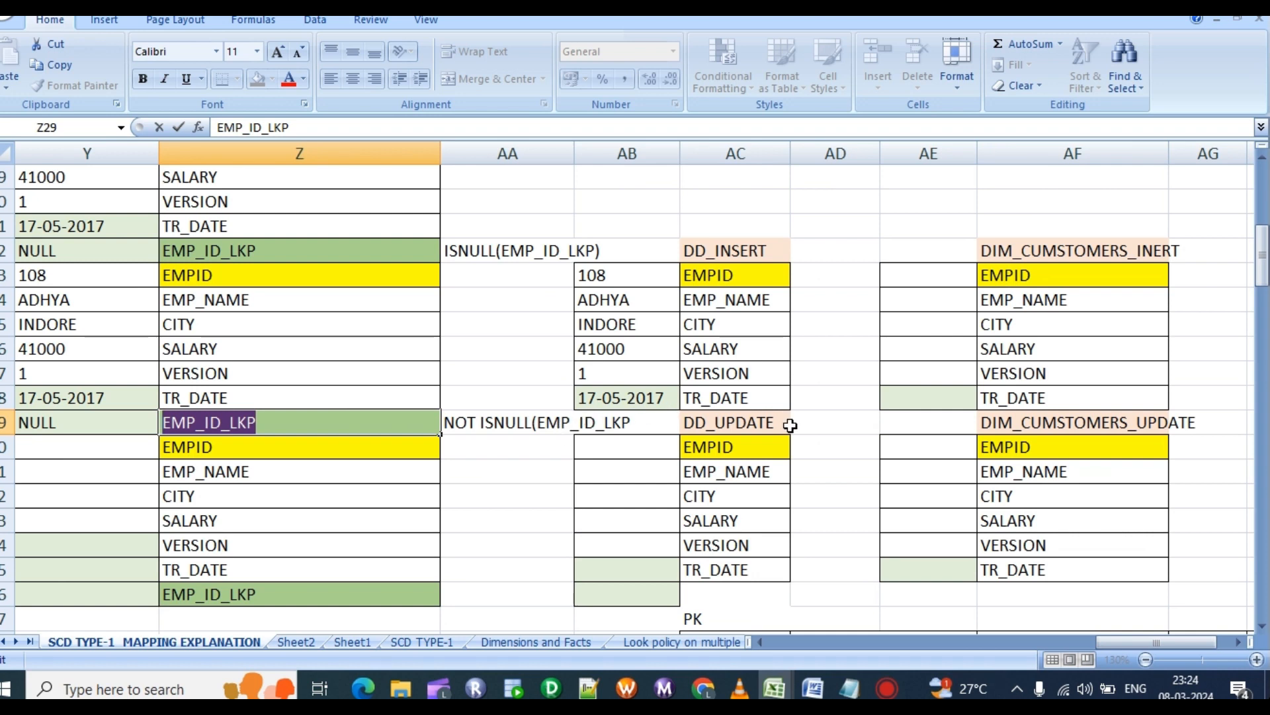
left_click_drag(753, 423, 783, 570)
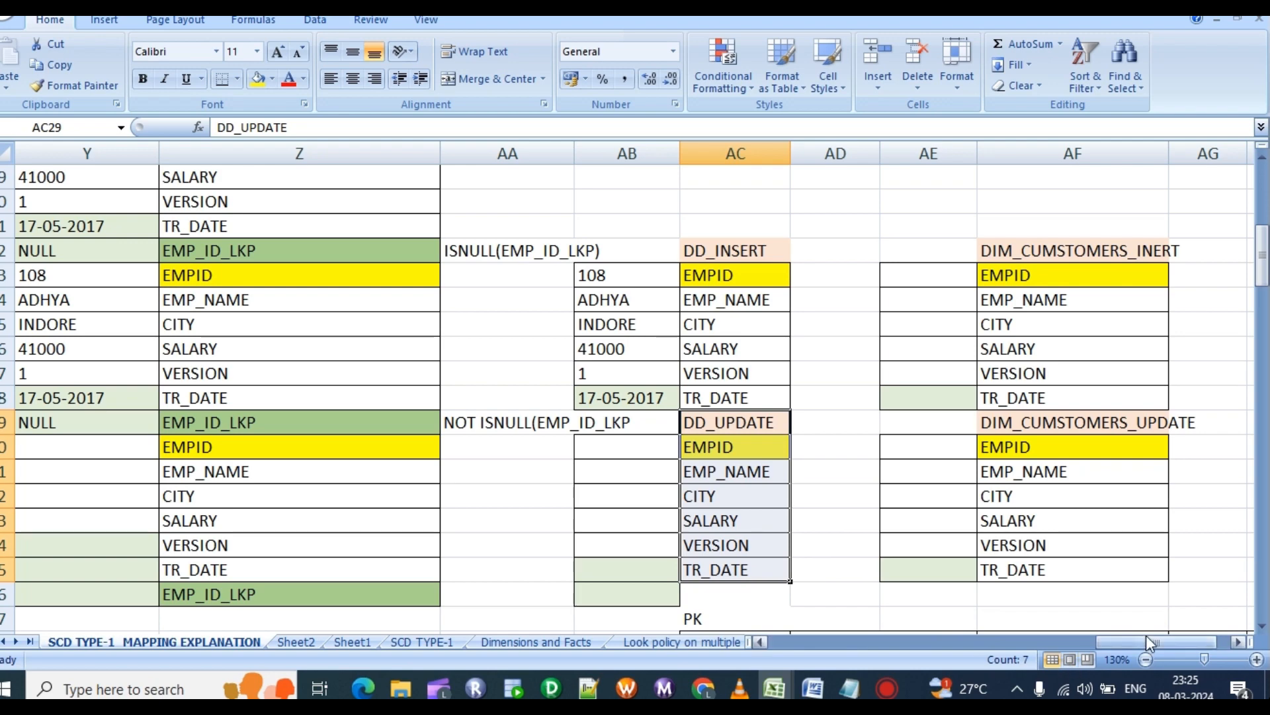
scroll(761, 596, "down", 1)
scroll(373, 504, "up", 3)
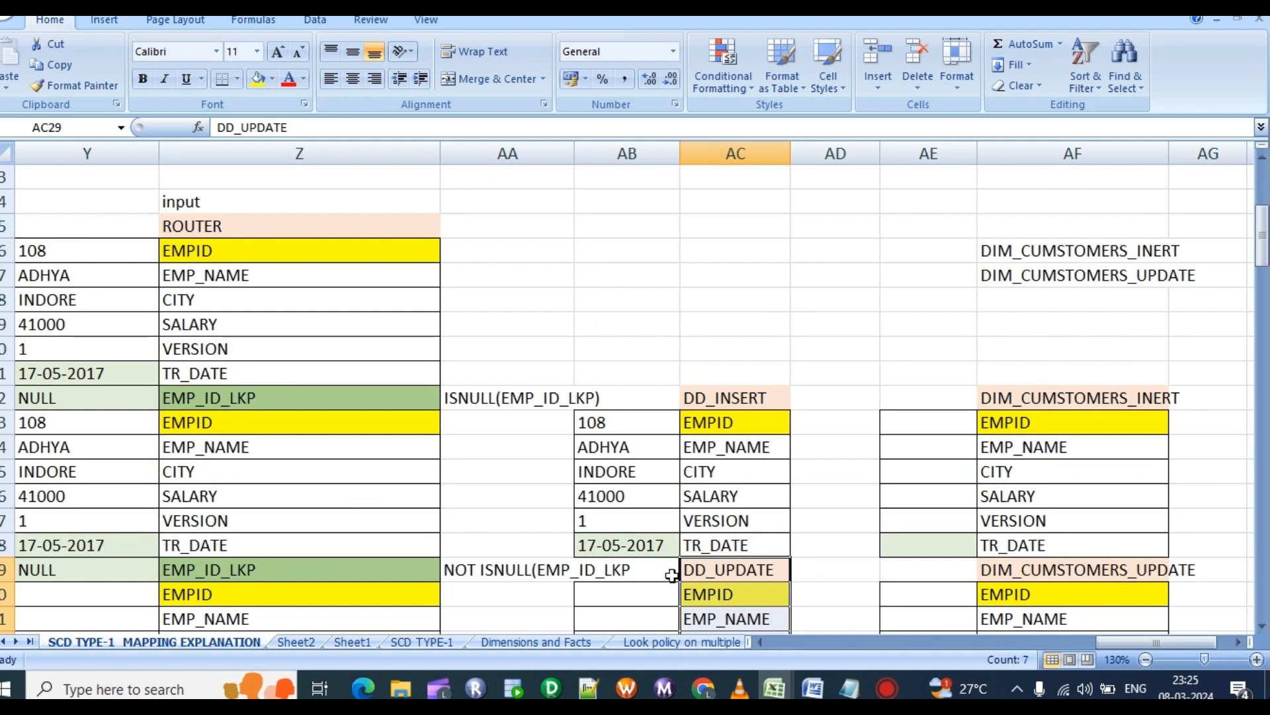
scroll(728, 529, "down", 4)
Highlight the first record's EMPID through SALARY values in MAPPING-1's STG_EMPLOYEES table, H6:K6.
left_click_drag(1180, 642, 920, 641)
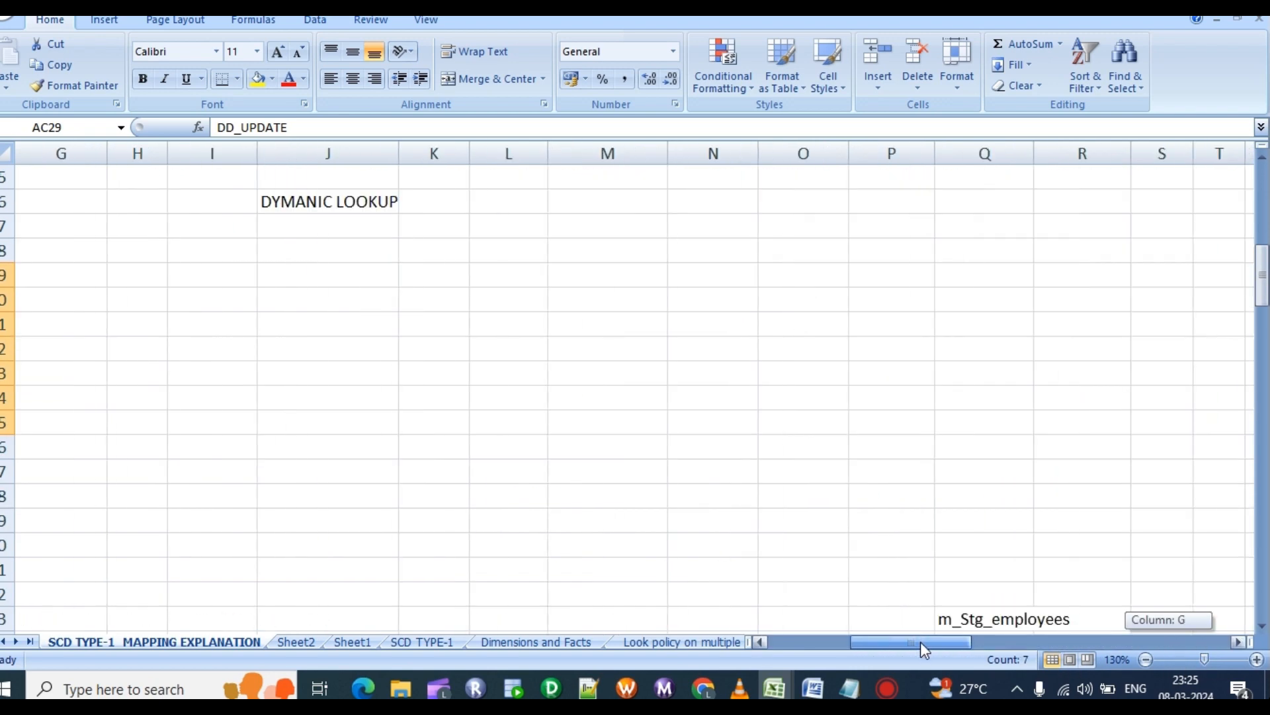
scroll(732, 354, "up", 8)
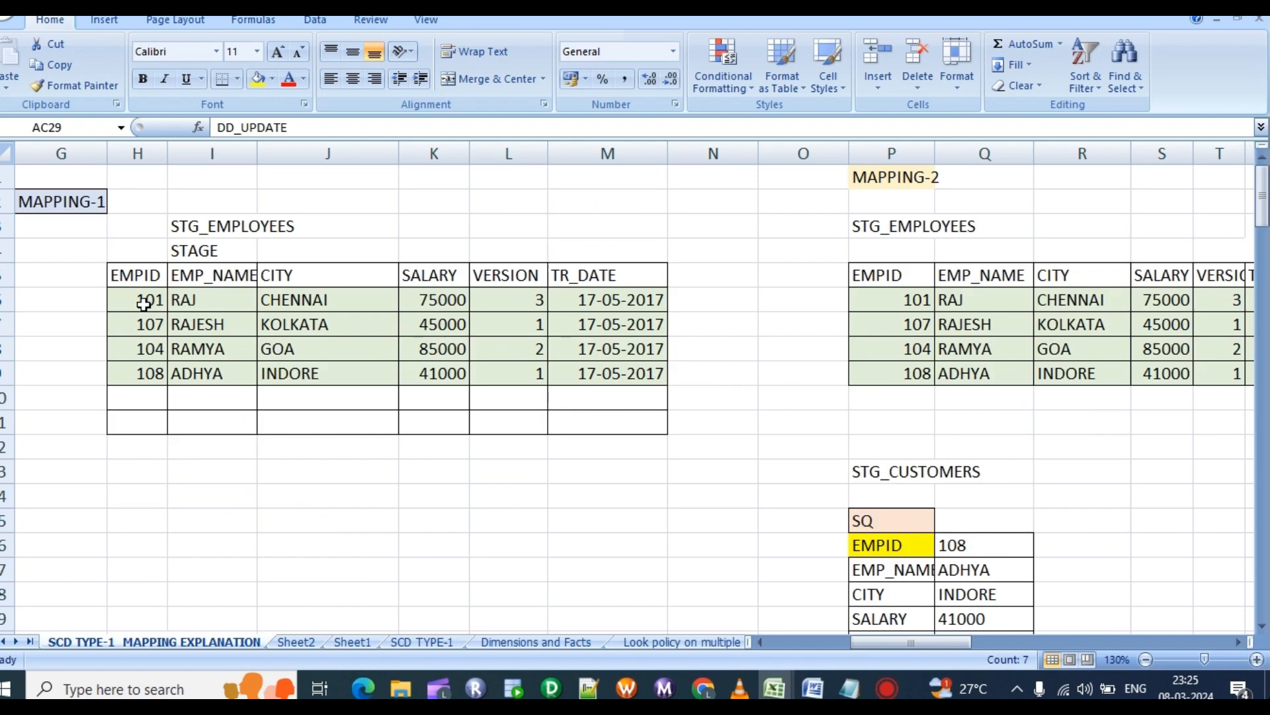
left_click_drag(142, 301, 430, 301)
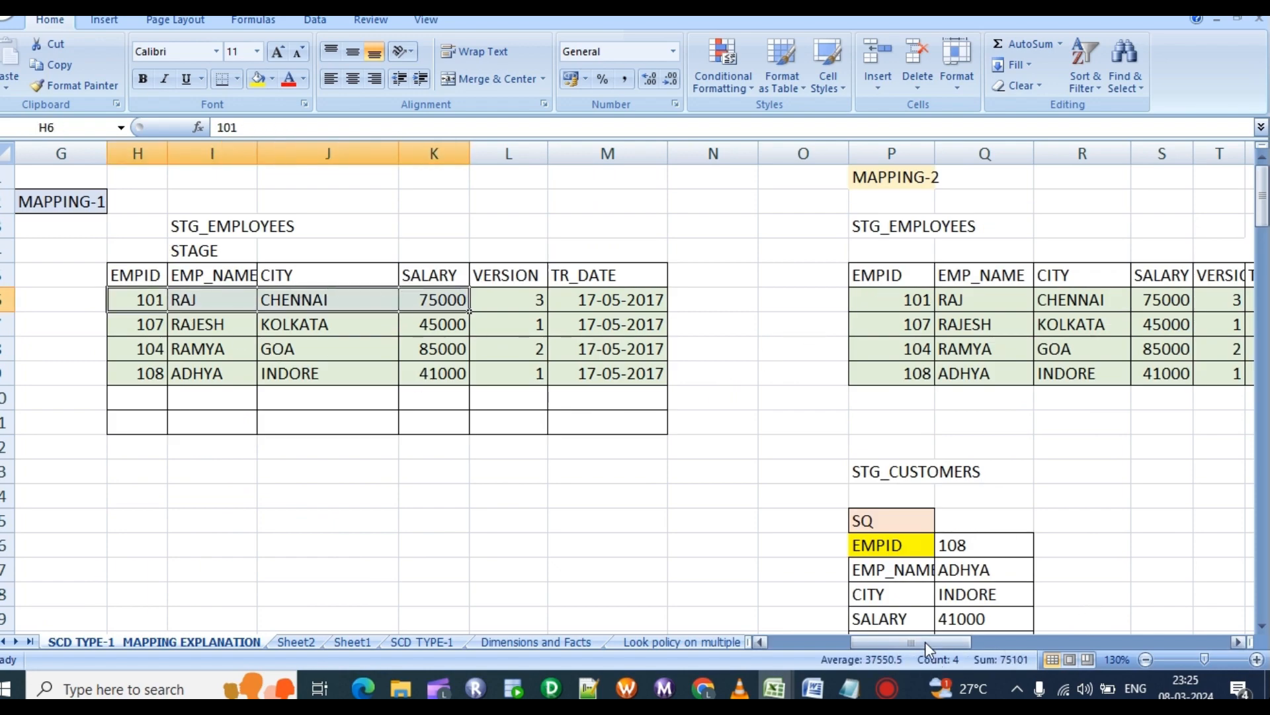
Review the matching first record in the dimension table under PK, from EMPID in AC39 to TR_DATE in AH39.
left_click_drag(925, 641, 1214, 593)
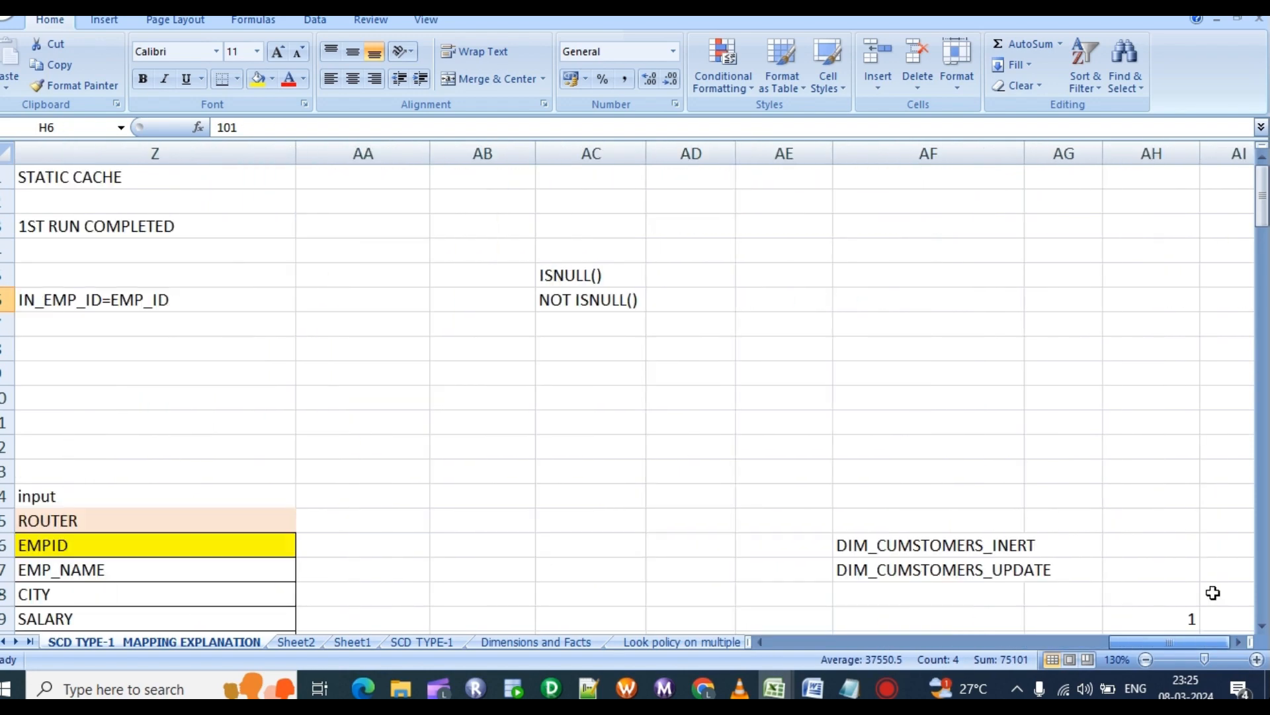
scroll(785, 463, "down", 7)
scroll(784, 464, "up", 1)
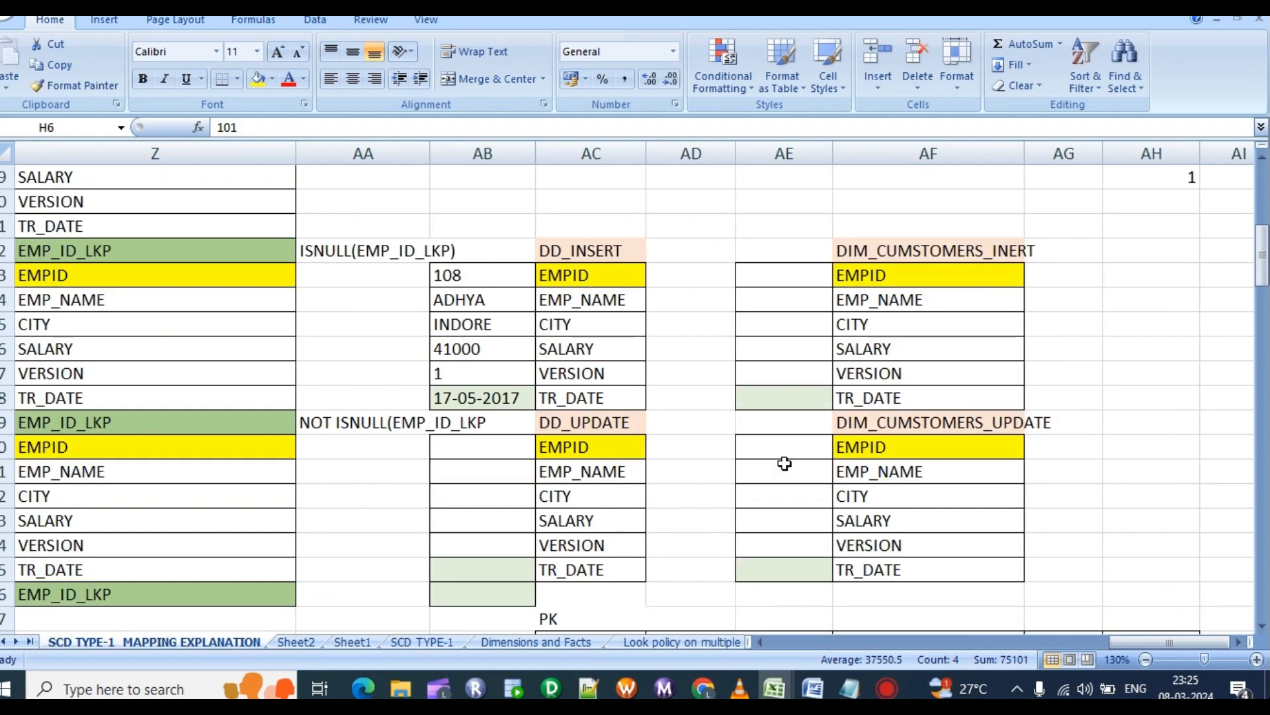
scroll(689, 406, "down", 1)
scroll(842, 457, "down", 3)
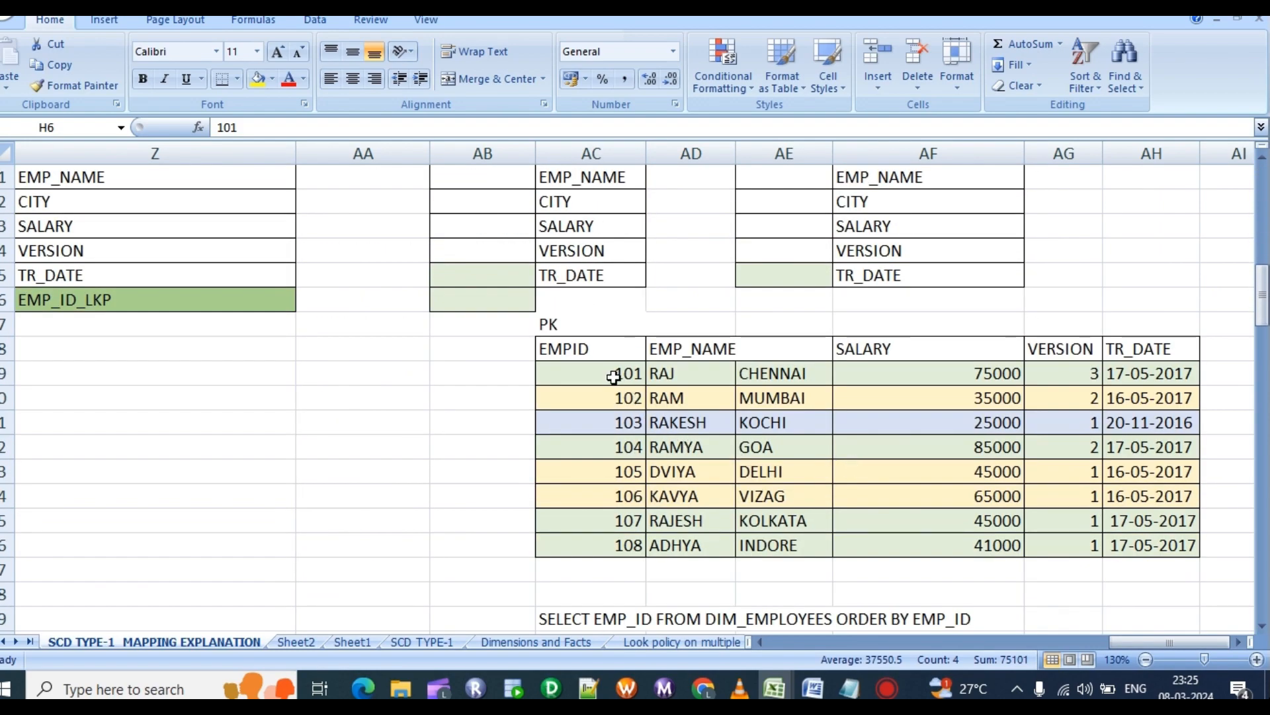
left_click_drag(613, 371, 1124, 368)
left_click(1124, 369)
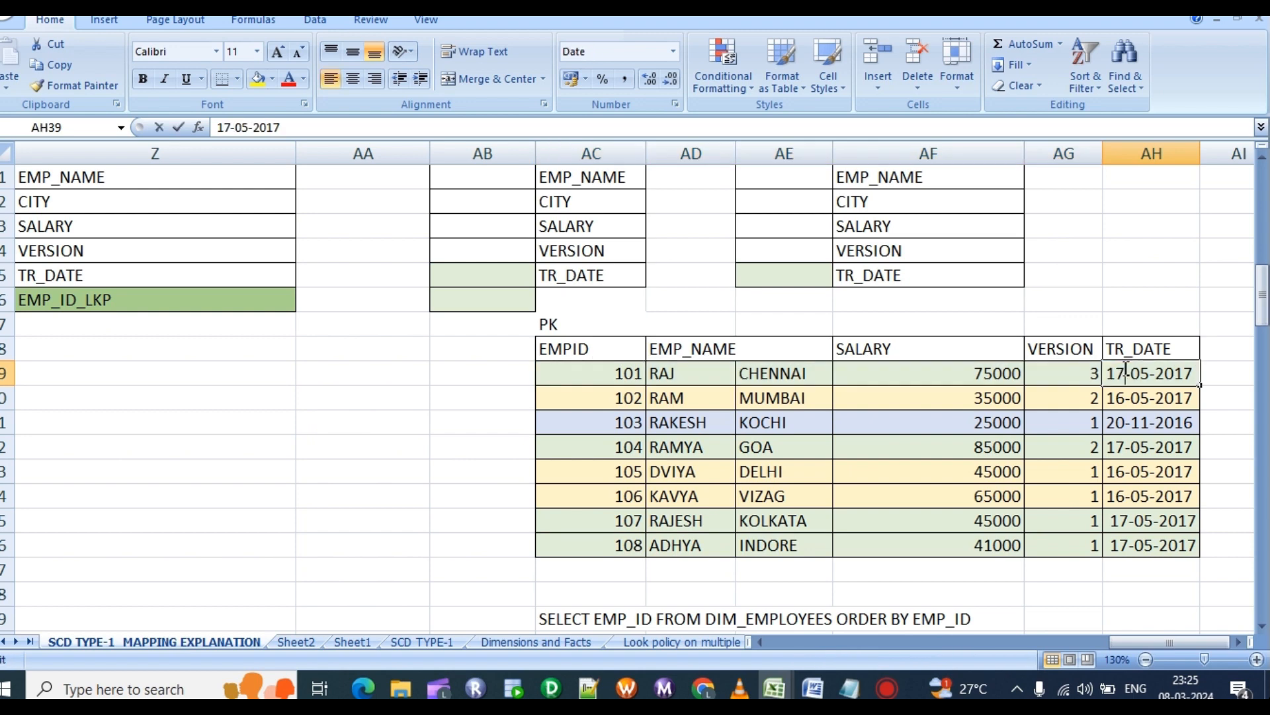
left_click(615, 373)
double_click(615, 372)
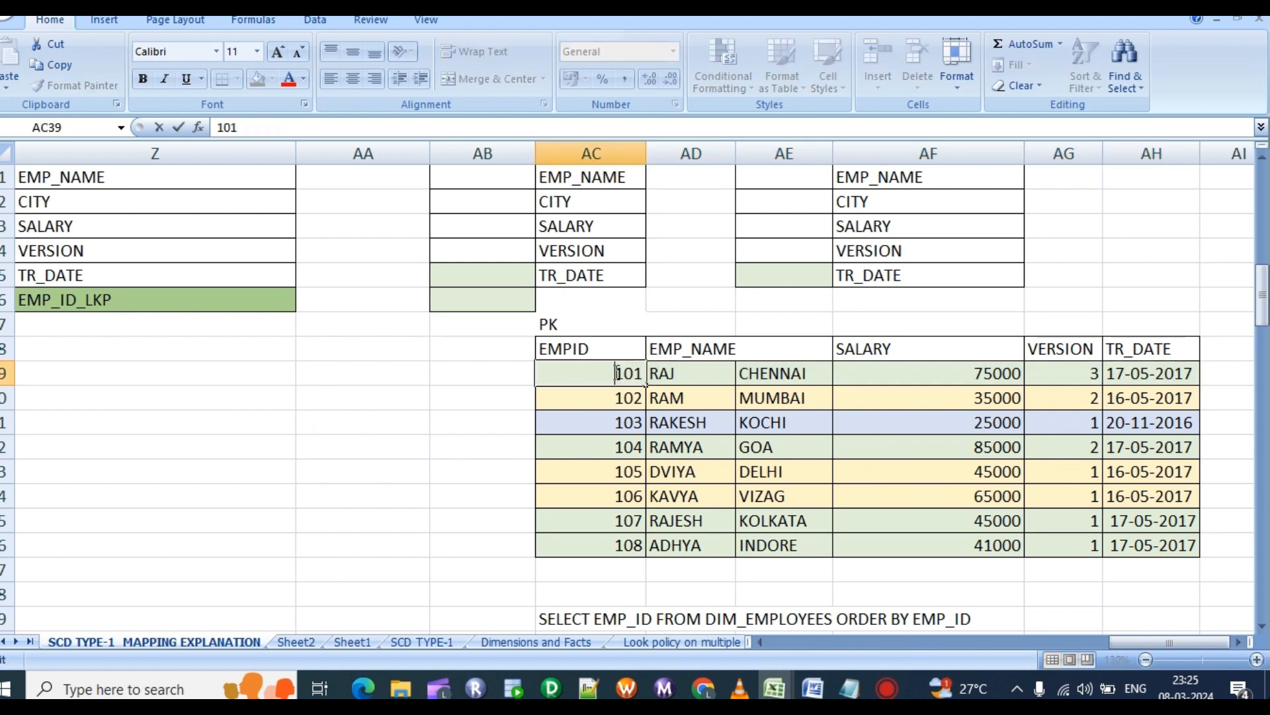
left_click_drag(682, 370, 597, 383)
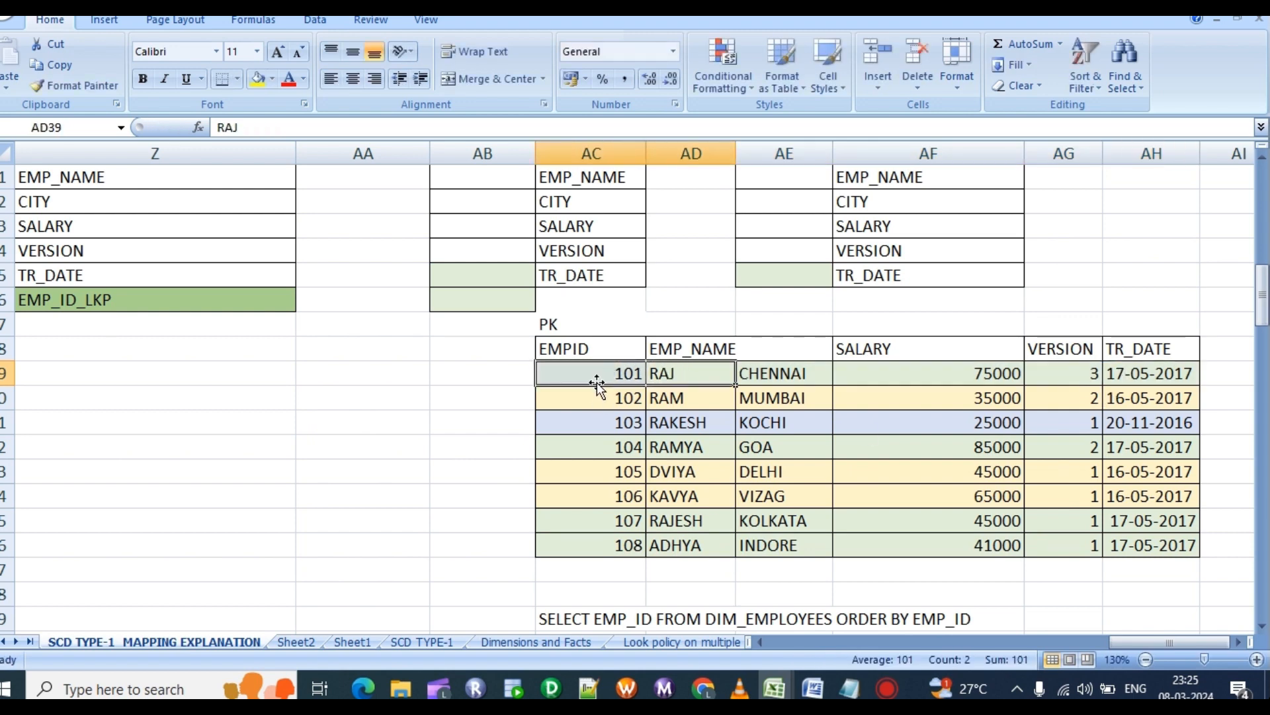
left_click(667, 372)
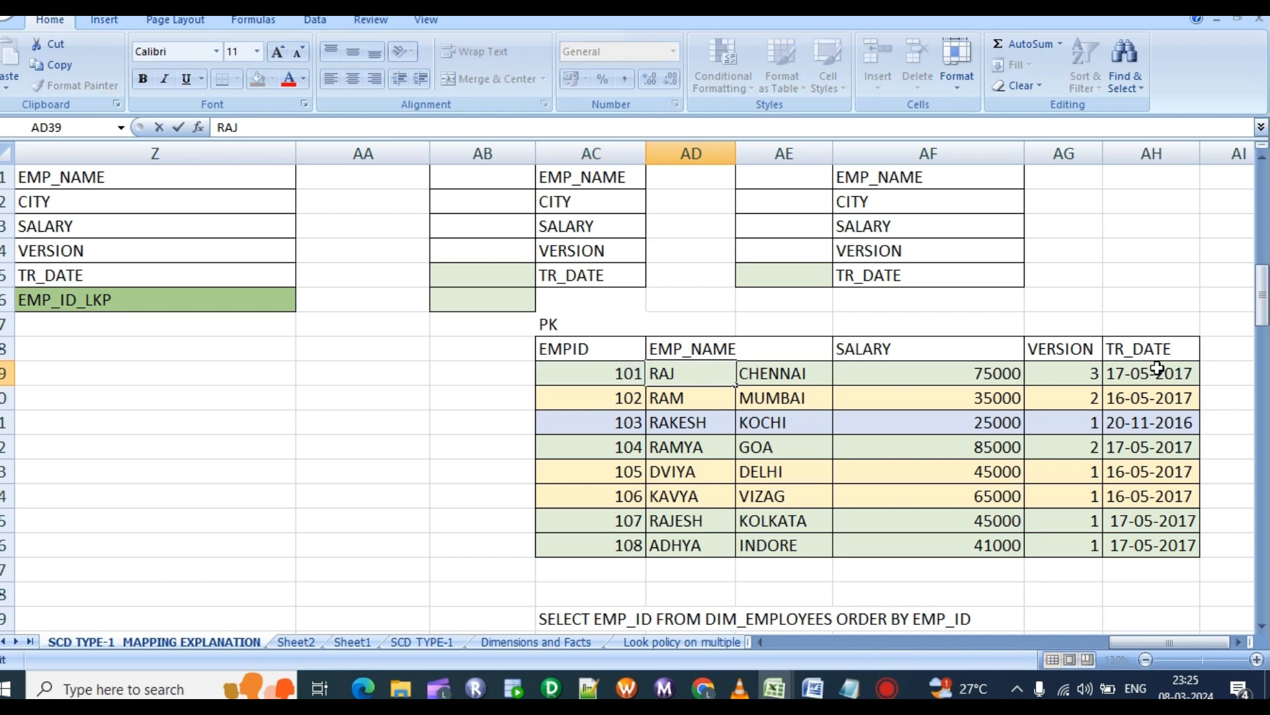
Set the first dimension table record's TR_DATE in AH39 to 18-05-2017.
left_click(1130, 372)
double_click(1125, 373)
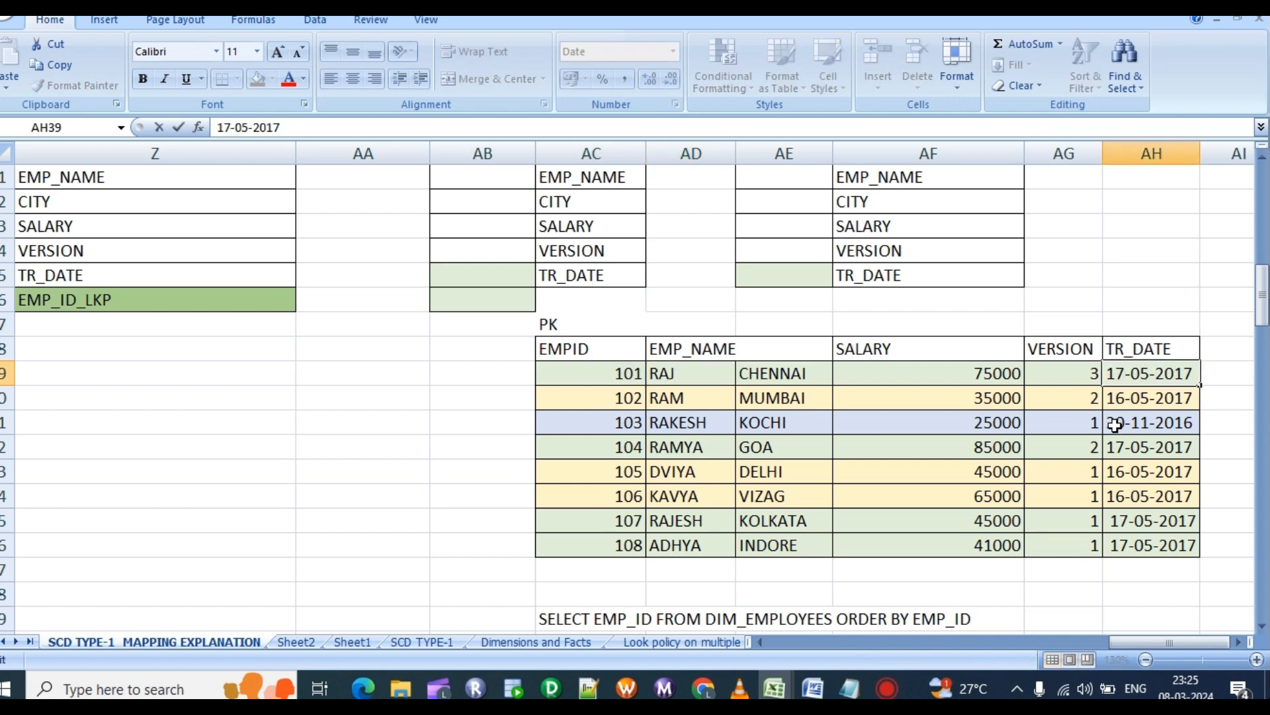
key("BackSpace")
type("8")
left_click(616, 376)
Recheck the 101=101 comparison in Y5 beside the static lookup cache column.
scroll(543, 434, "up", 4)
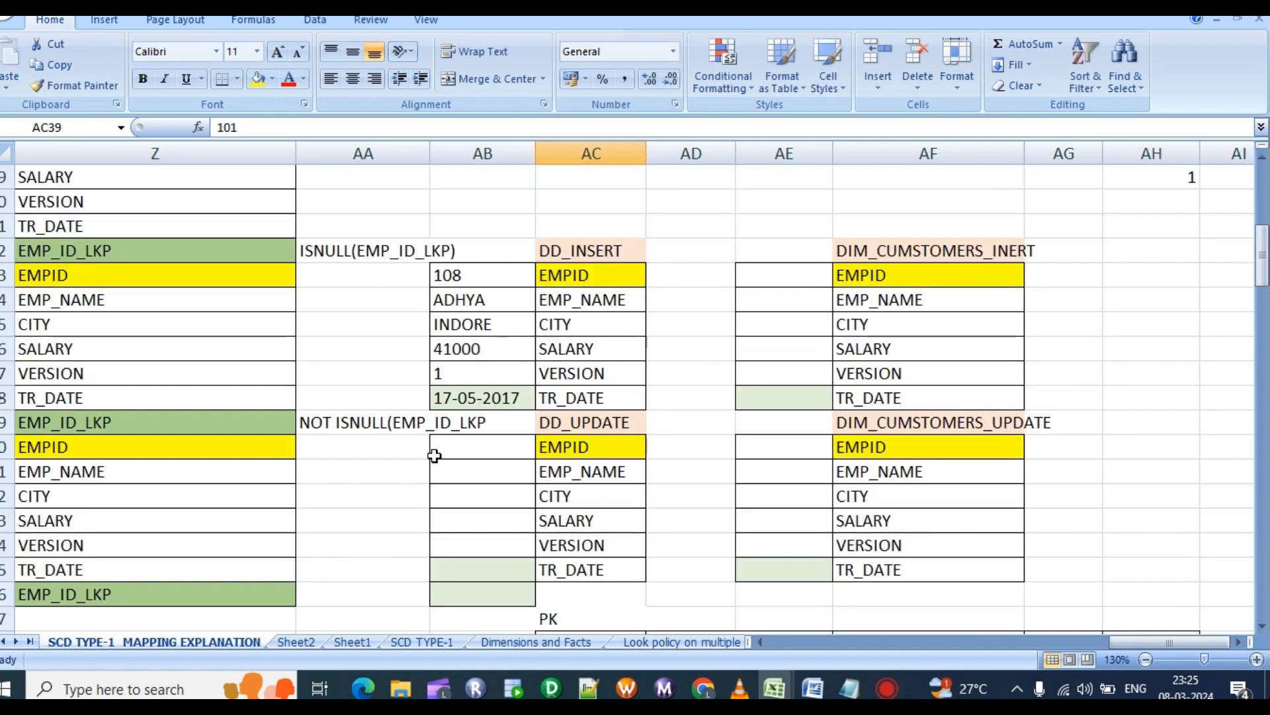
scroll(434, 455, "up", 4)
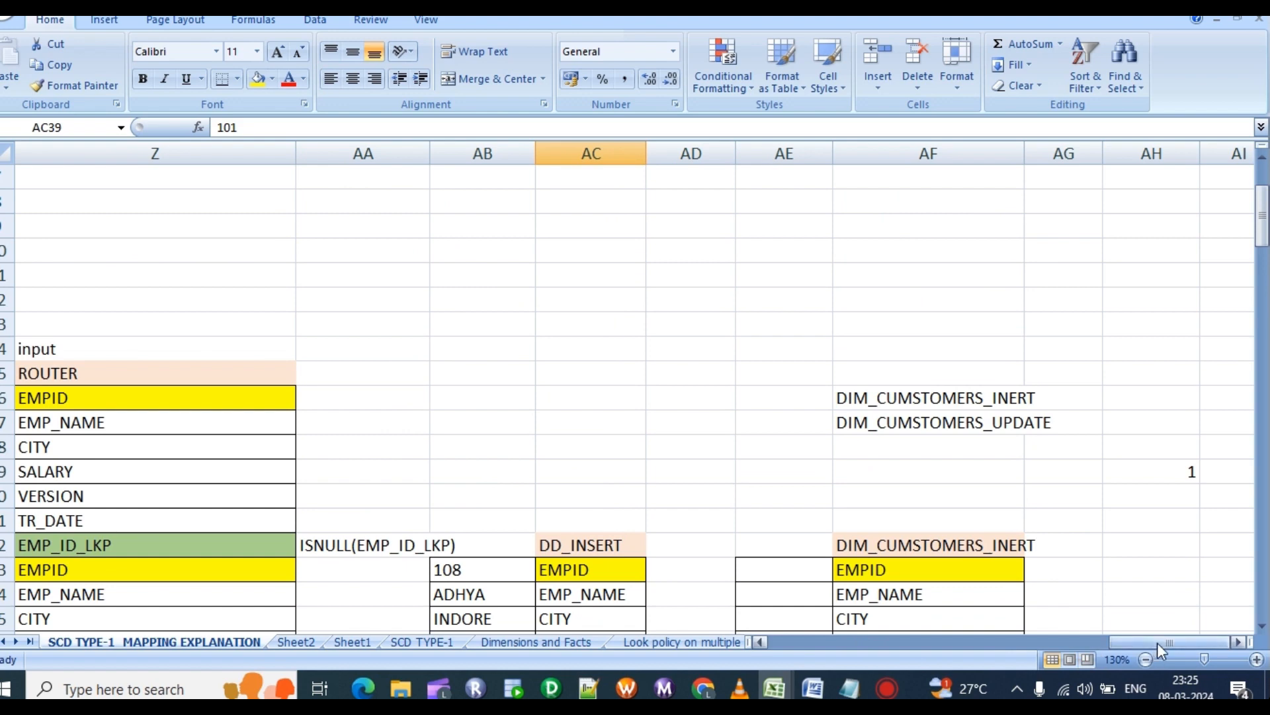
left_click_drag(1158, 642, 1062, 645)
scroll(604, 417, "up", 2)
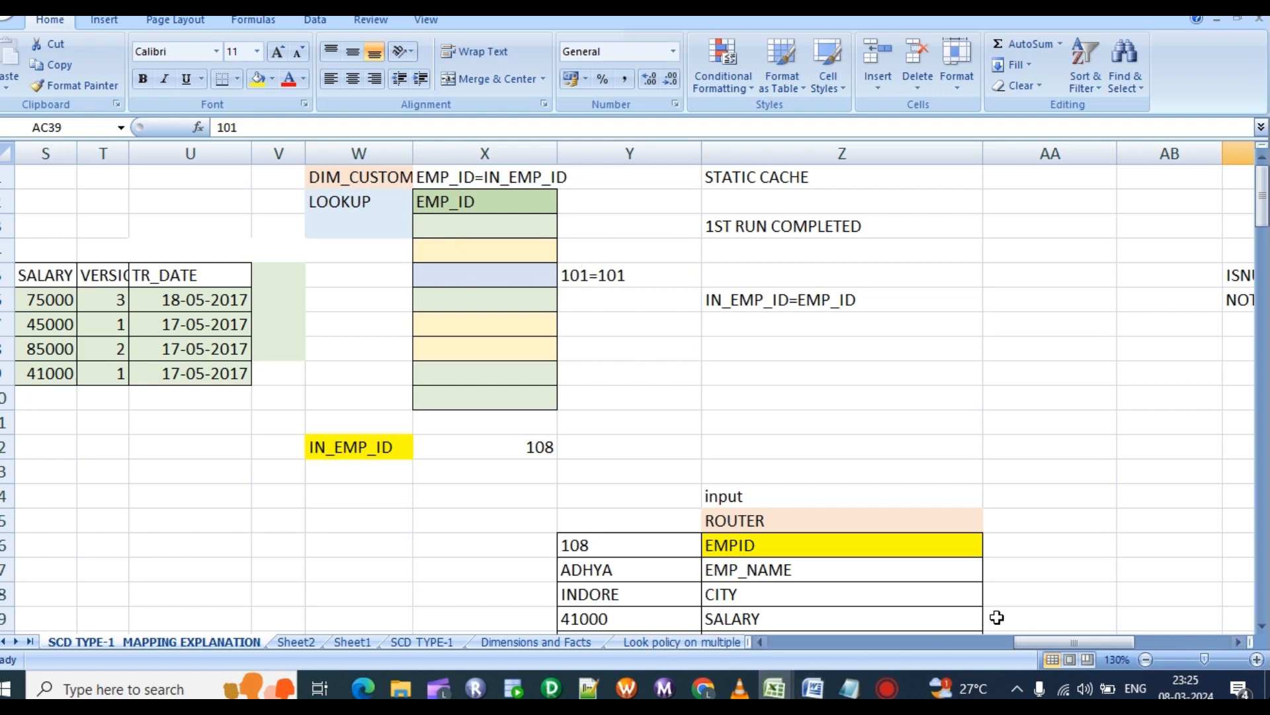
mouse_move(1043, 644)
left_mouse_down()
mouse_move(1022, 645)
mouse_move(1032, 645)
left_mouse_up()
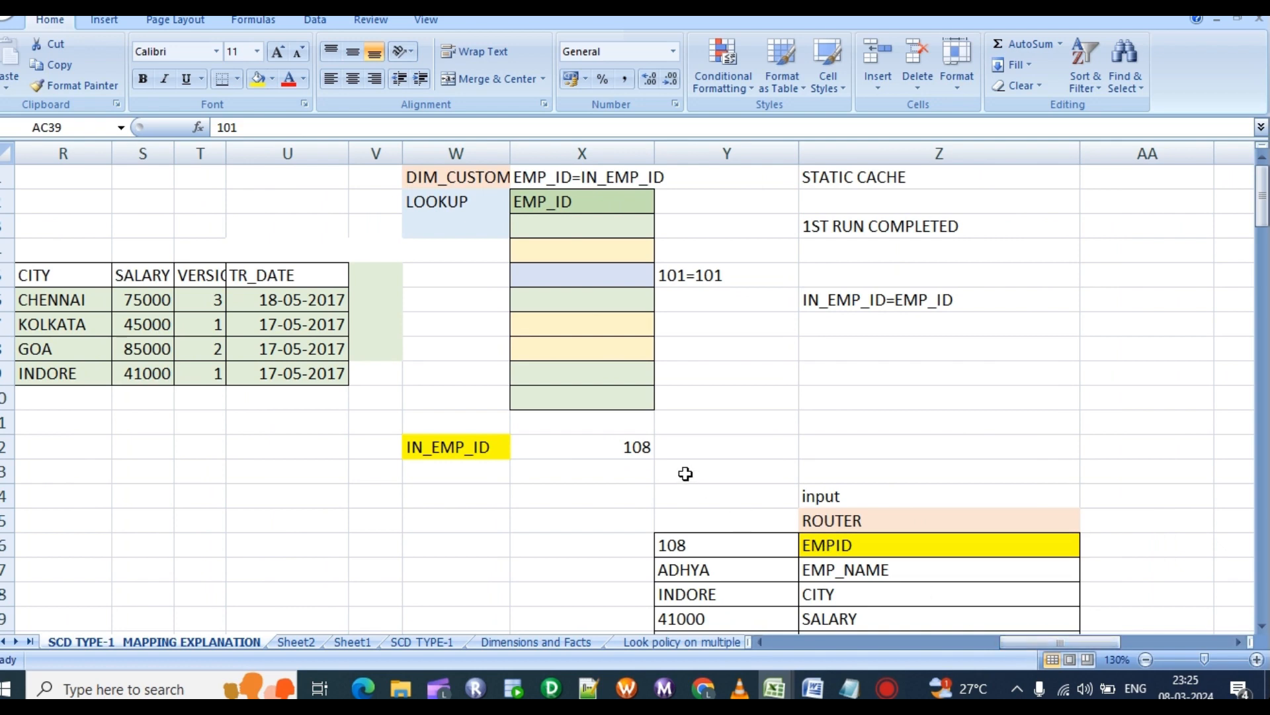
left_click(666, 274)
double_click(683, 276)
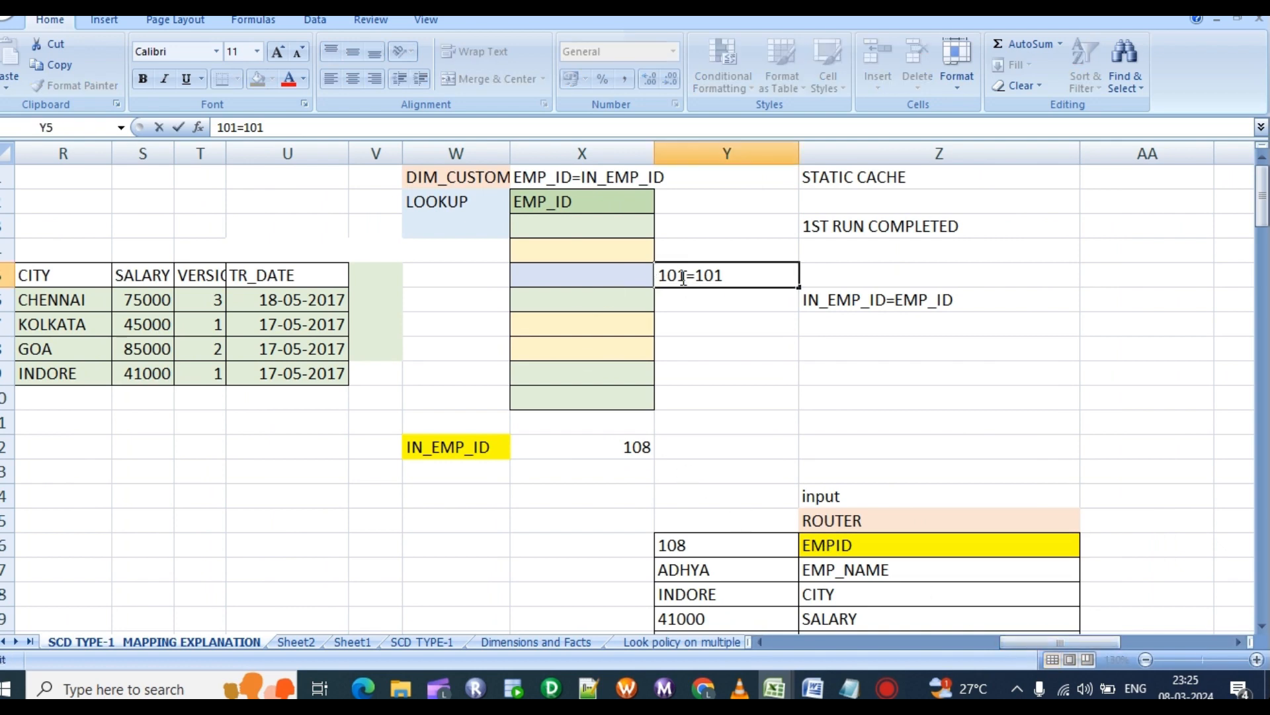
Trace the 101=101 comparison in Y5 down to the router's EMP_ID_LKP port and its lookup value in Y22:Z22.
double_click(686, 277)
double_click(685, 278)
left_click(680, 279)
scroll(708, 301, "down", 3)
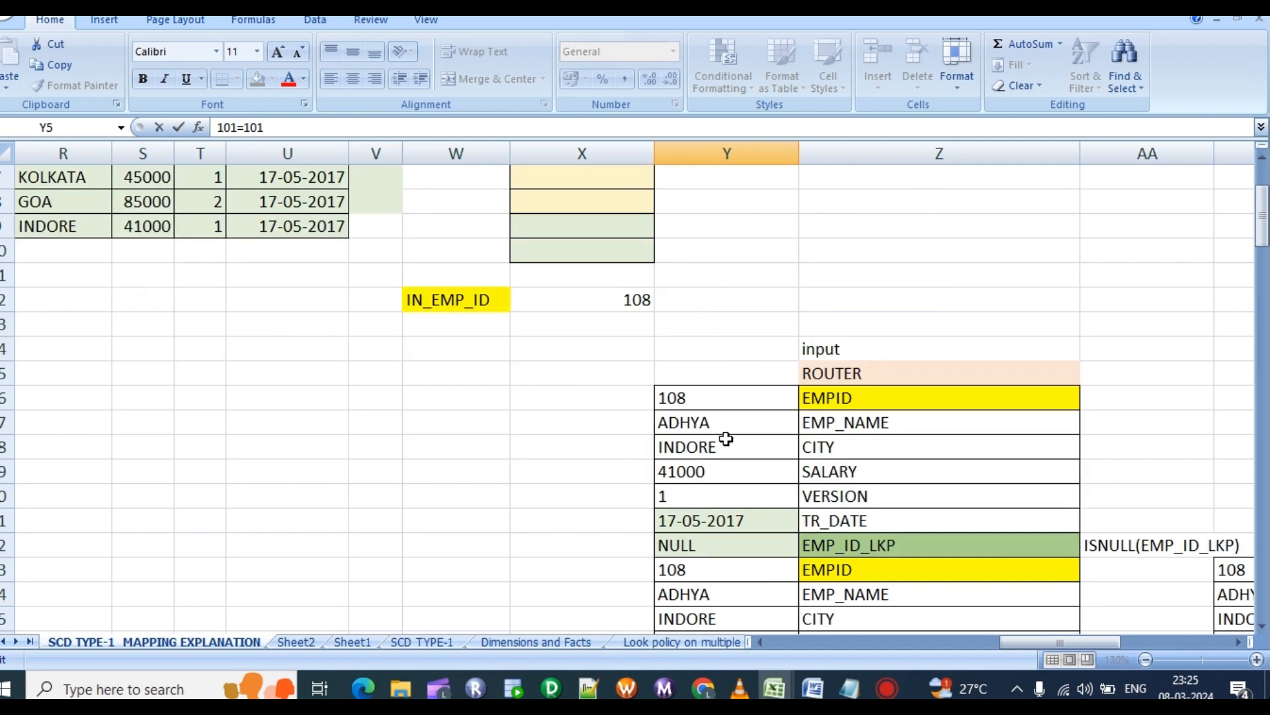
double_click(706, 482)
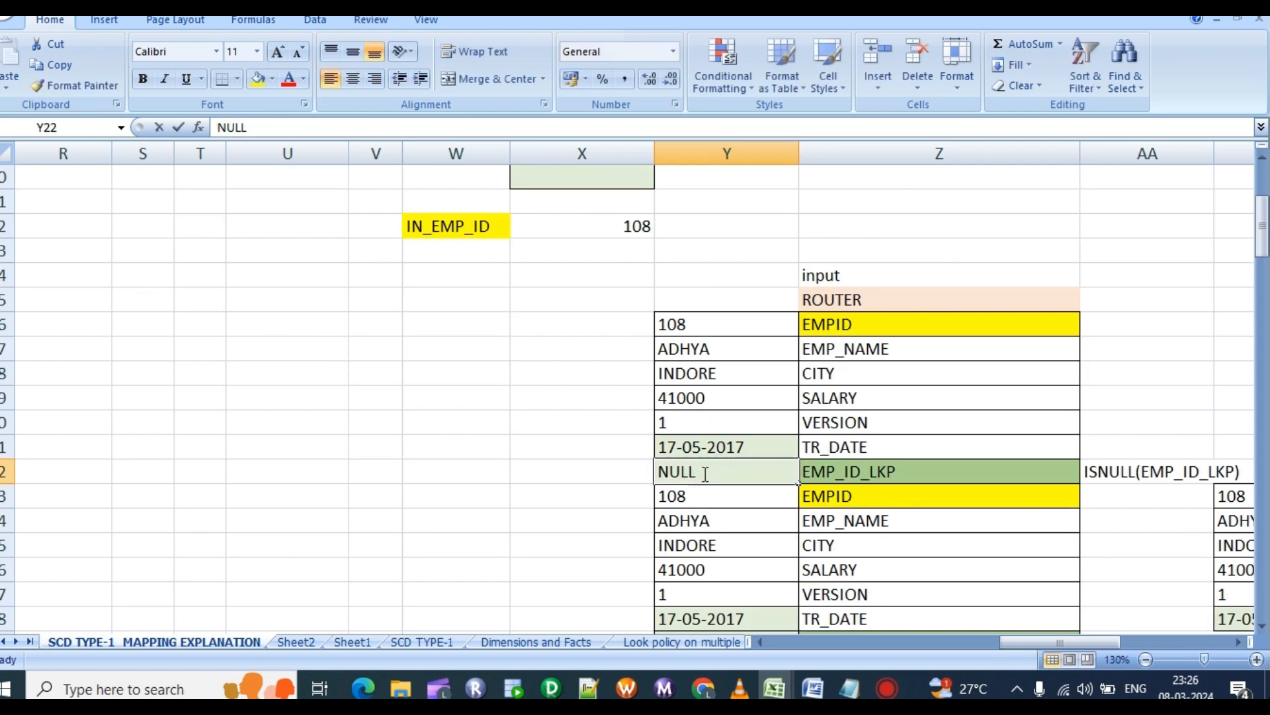
left_click(905, 471)
double_click(903, 471)
left_click_drag(903, 471, 804, 471)
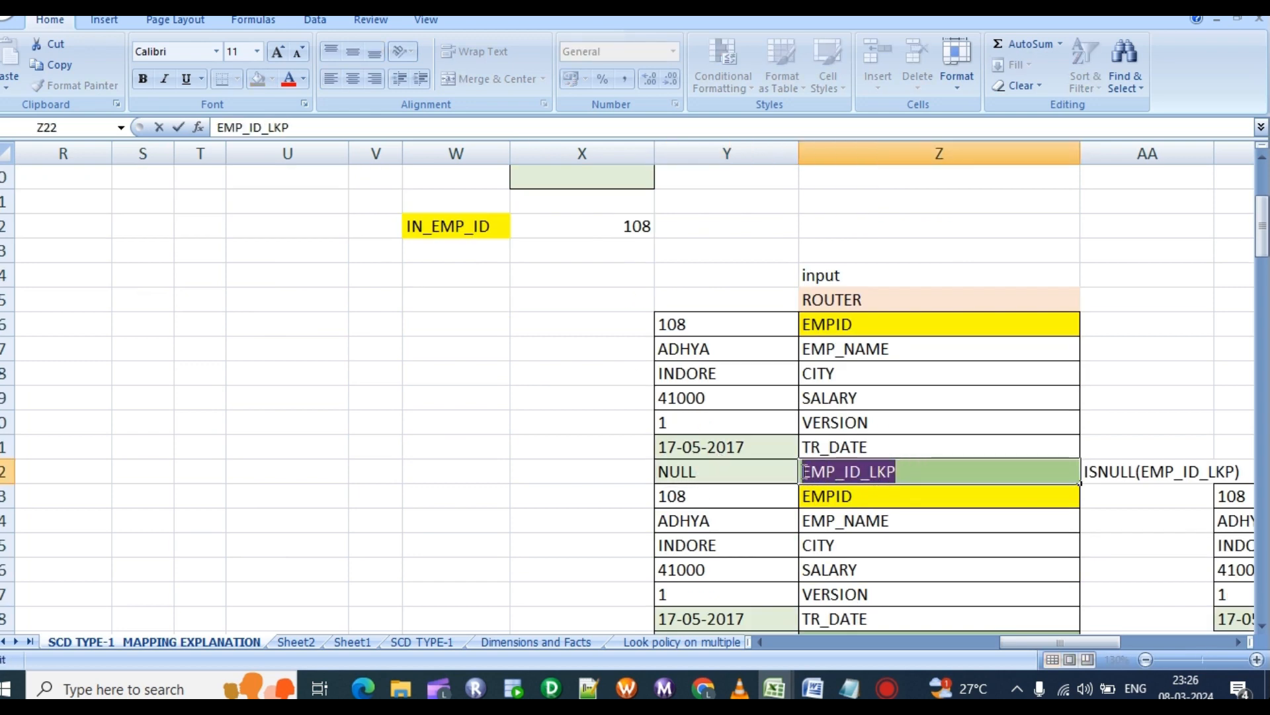
left_click_drag(1012, 644, 1029, 647)
left_click(799, 471)
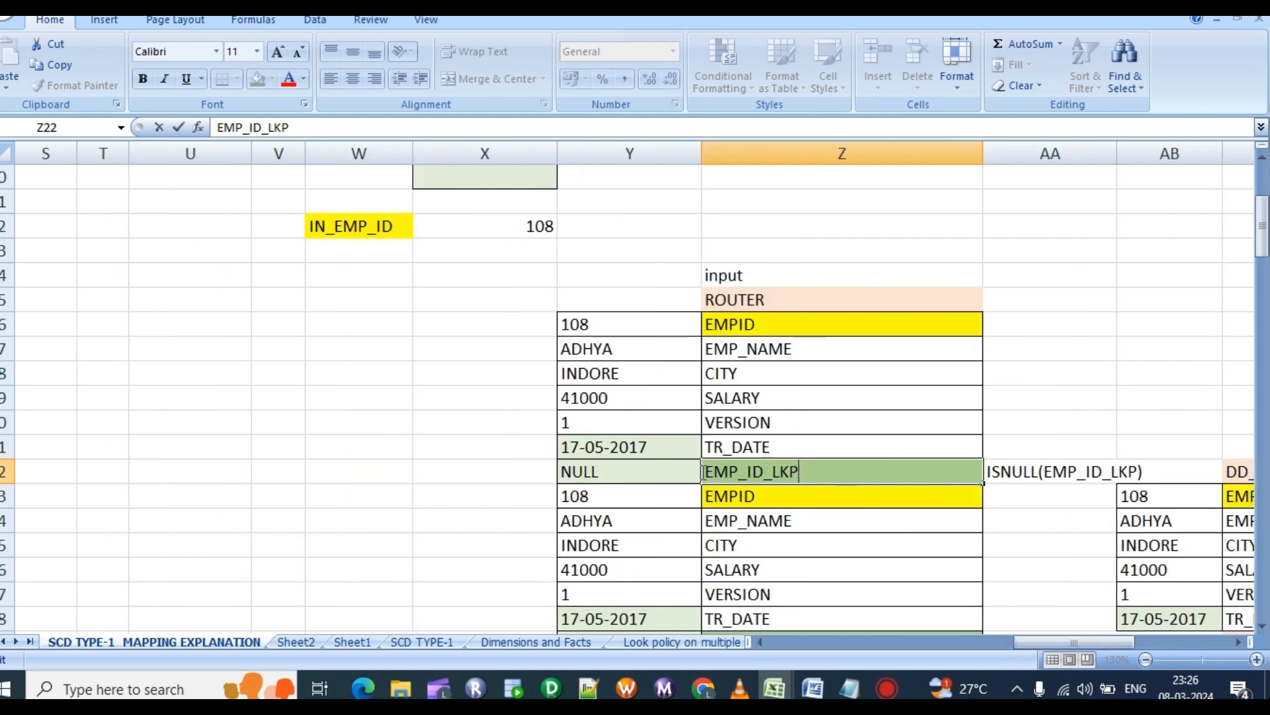
Compare the router's ISNULL(EMP_ID_LKP) condition leading to DD_INSERT with the NOT ISNULL condition leading to DD_UPDATE.
left_click(1001, 463)
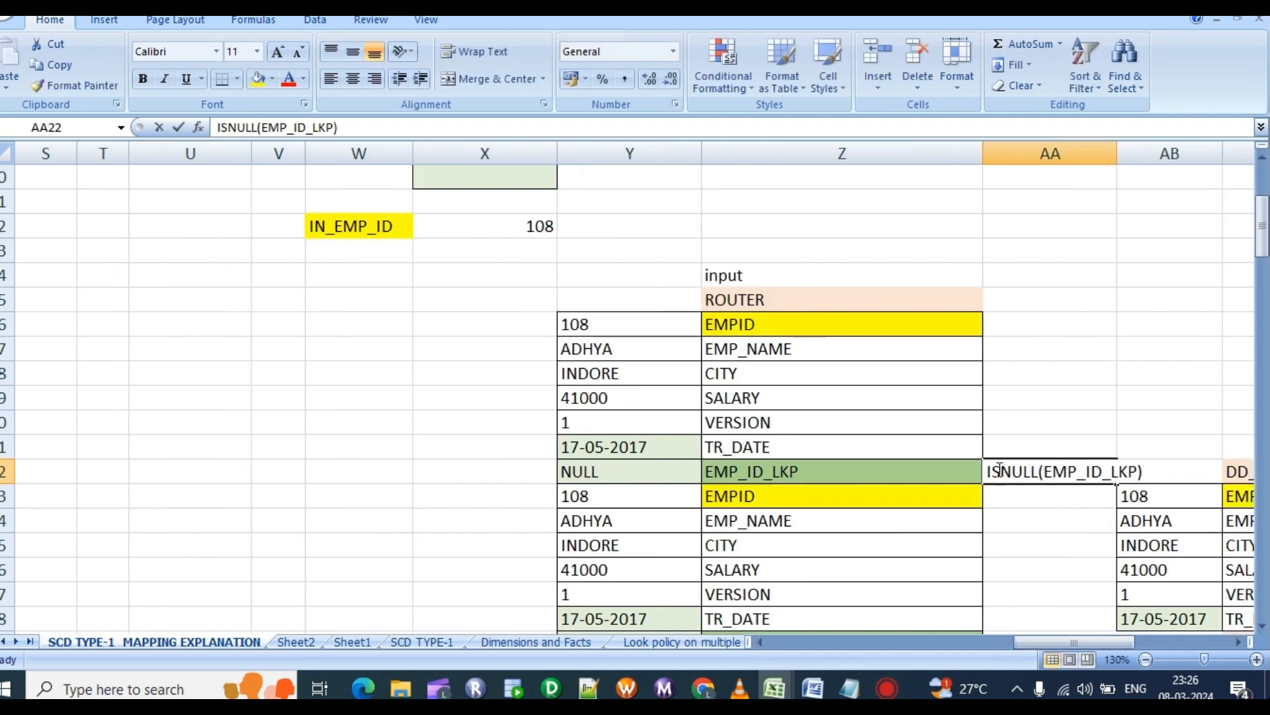
left_click_drag(1060, 636, 1114, 638)
left_click(947, 468)
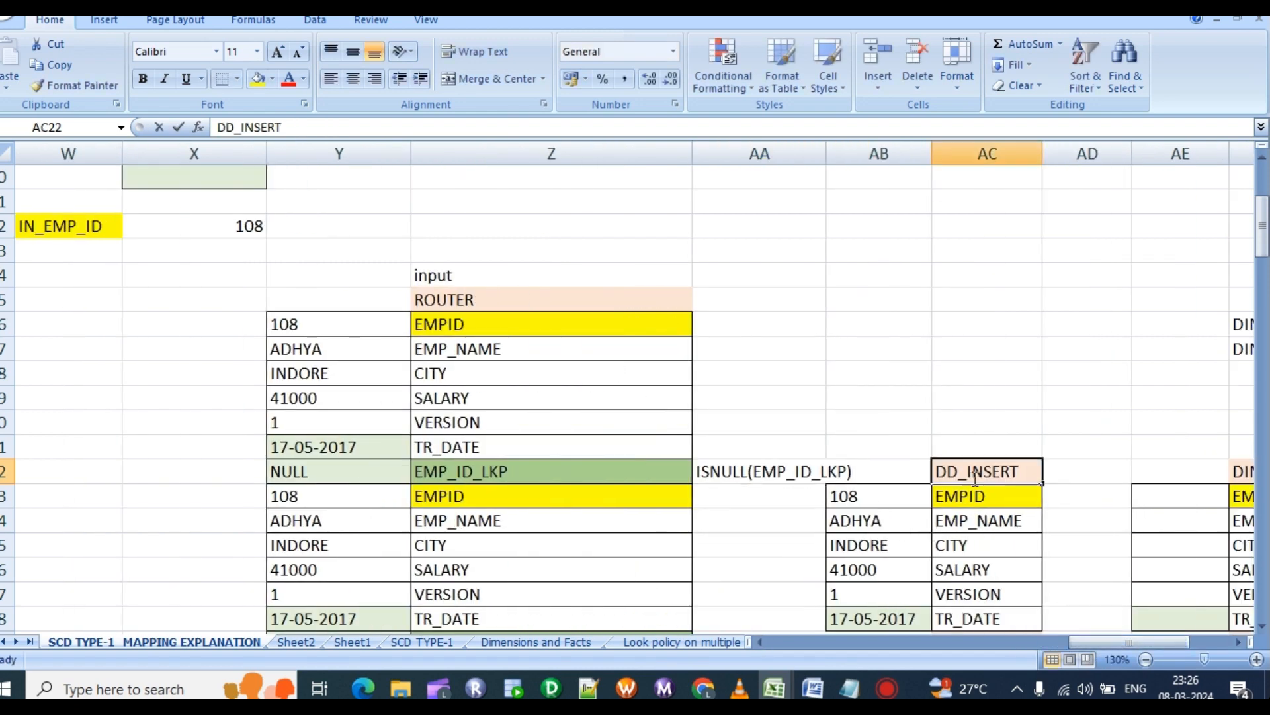
scroll(721, 494, "down", 2)
double_click(715, 493)
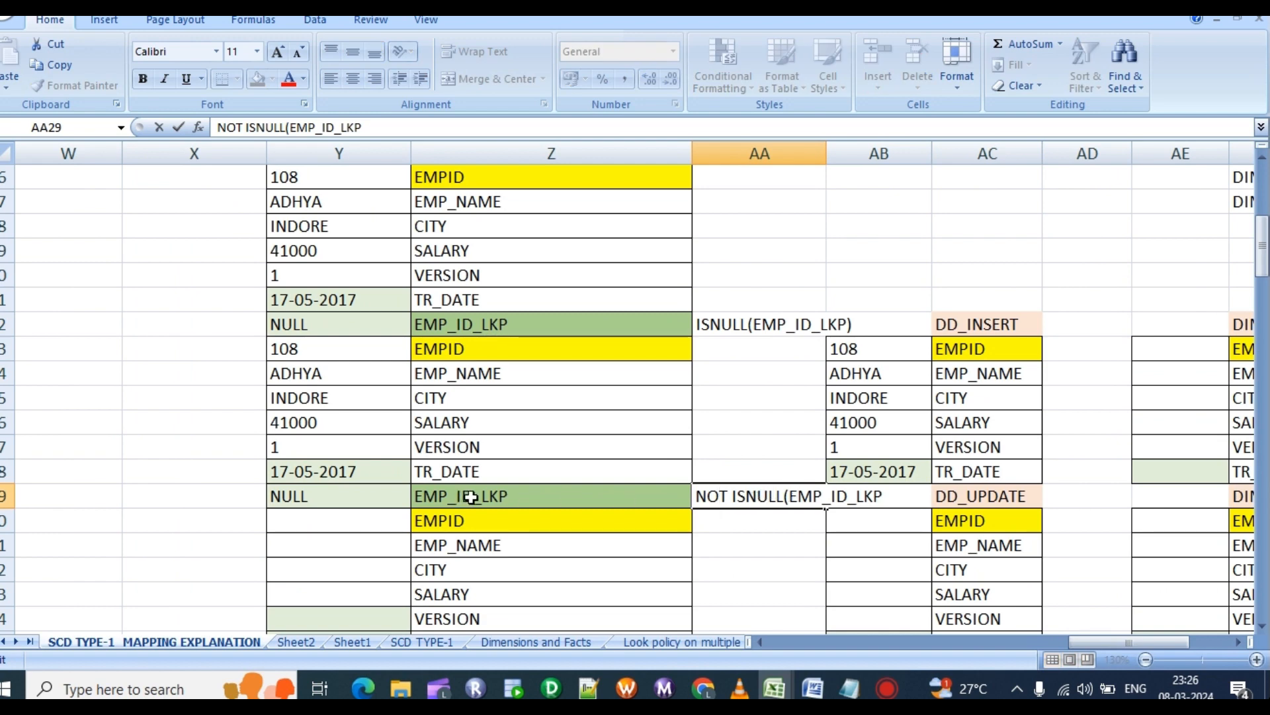
left_click(956, 493)
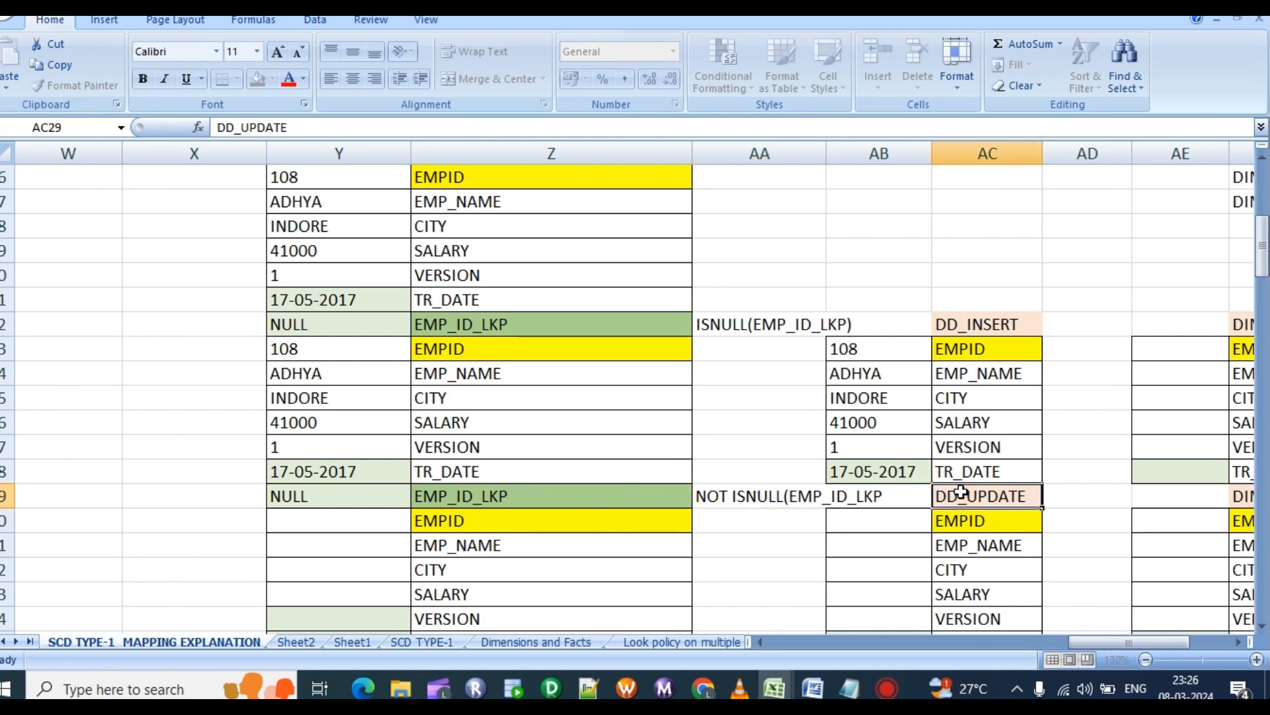
double_click(961, 495)
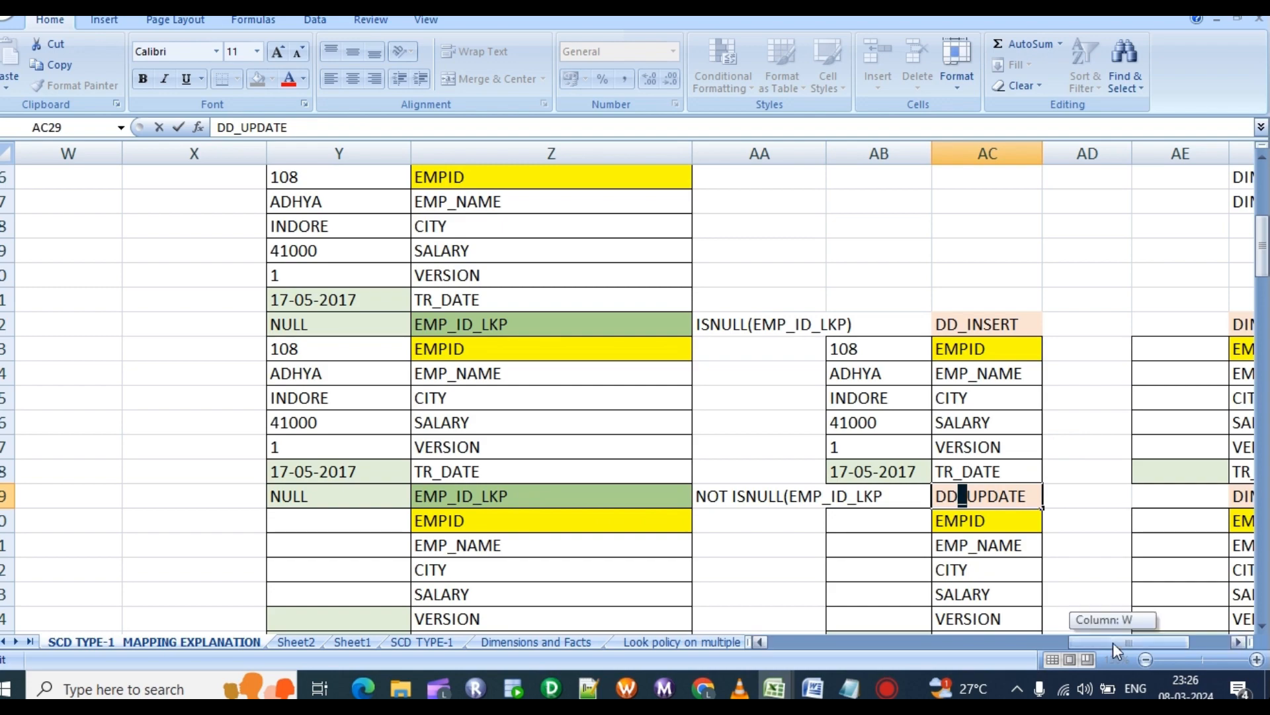
Highlight the first dimension record under PK, covering its EMPID key in AC39 and its updatable columns in AD39:AH39.
left_click_drag(1113, 642, 970, 575)
scroll(723, 564, "down", 3)
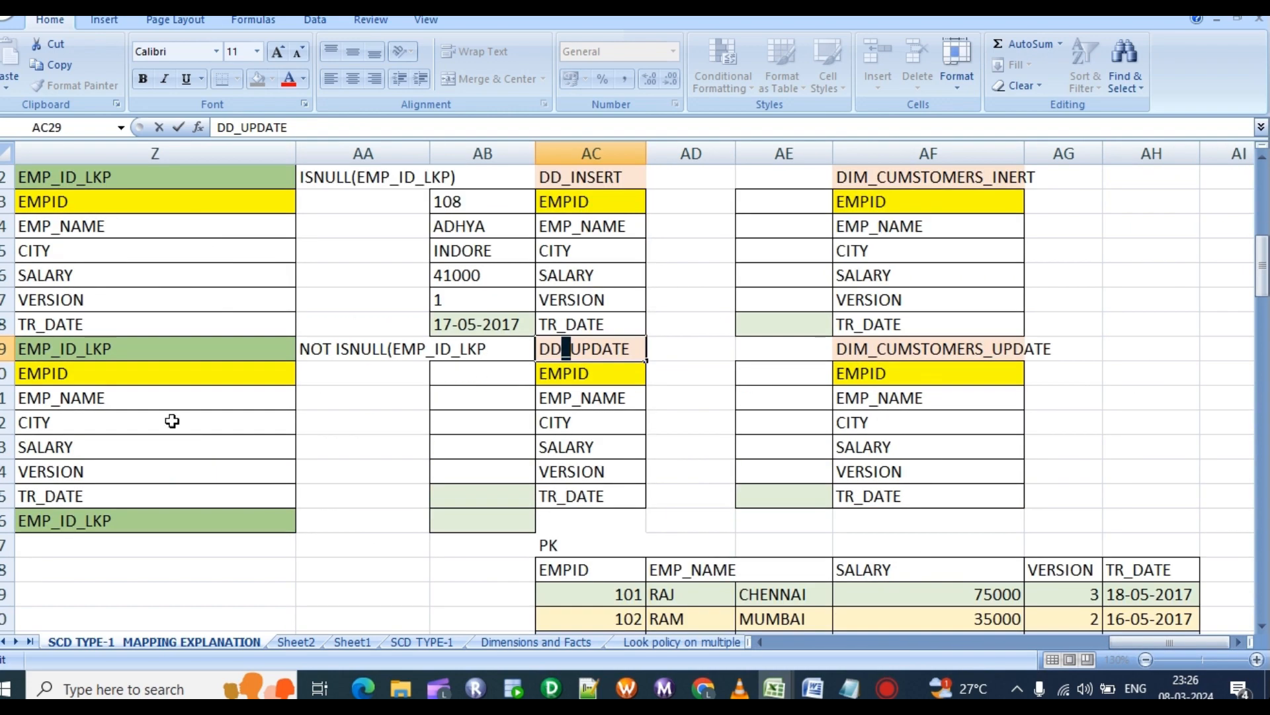
scroll(635, 520, "down", 2)
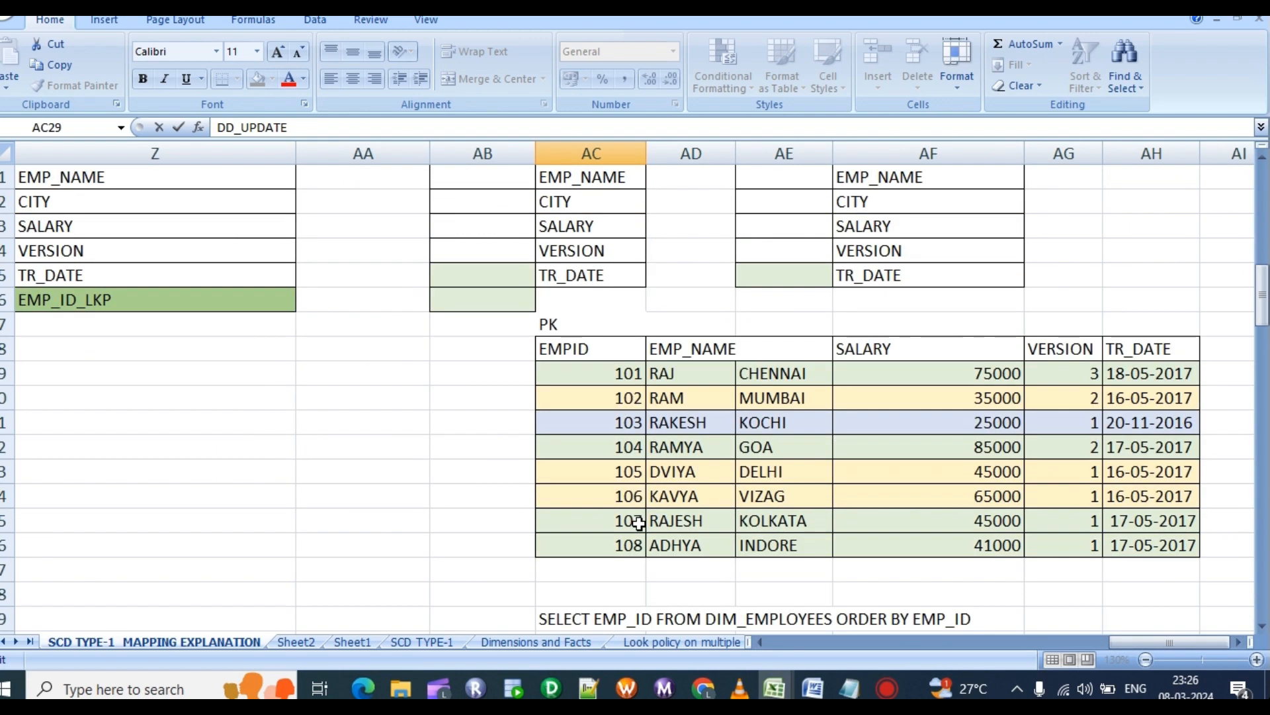
left_click_drag(624, 377, 1137, 366)
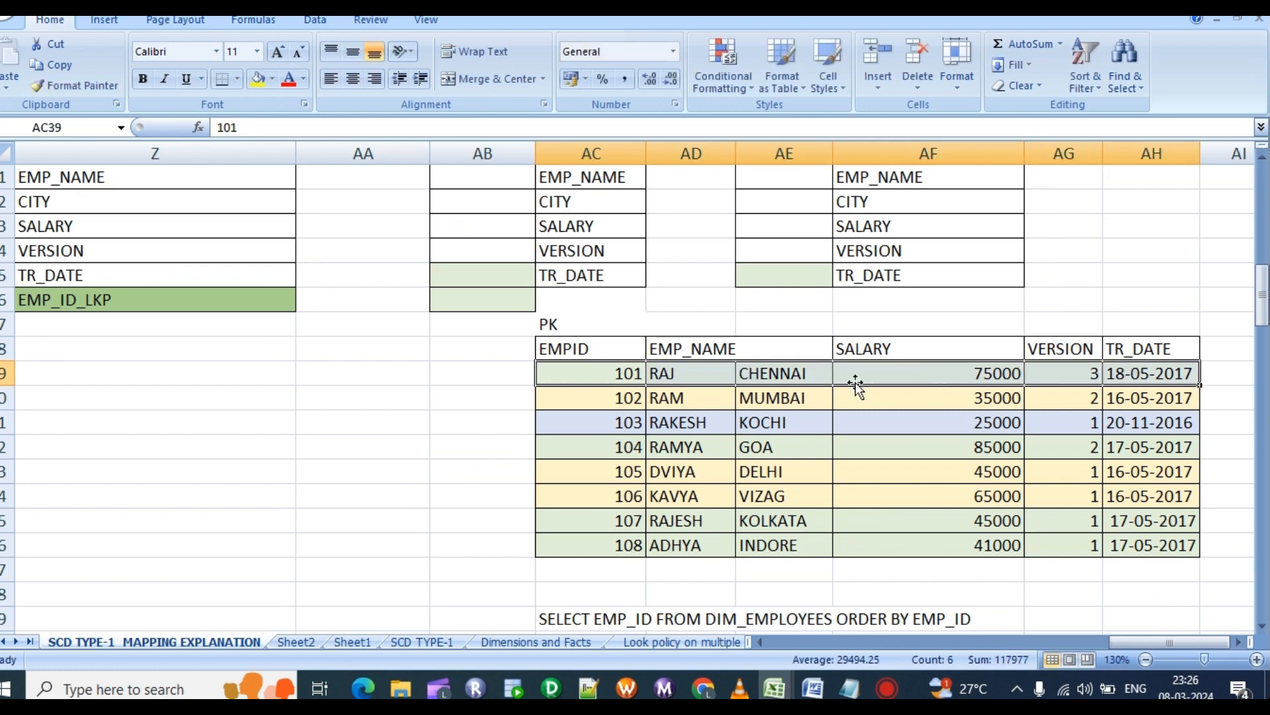
left_click(728, 374)
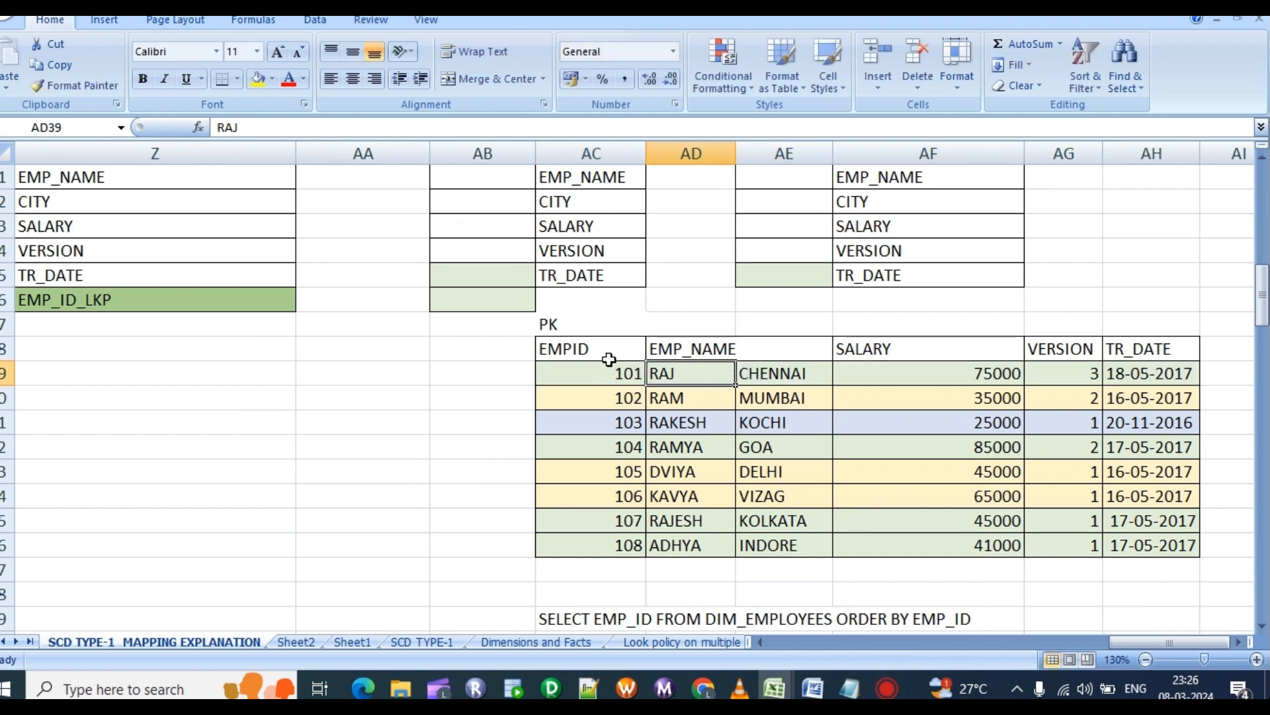
left_click(615, 368)
double_click(622, 372)
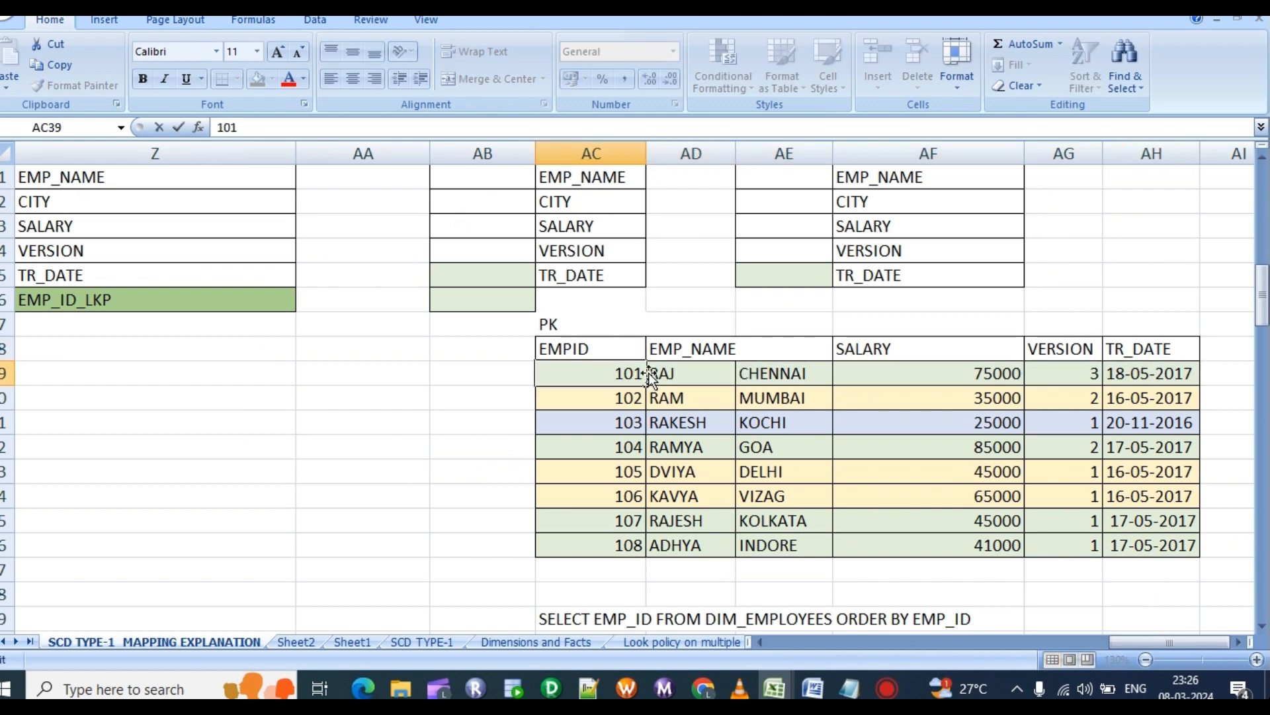
left_click_drag(656, 372, 1148, 372)
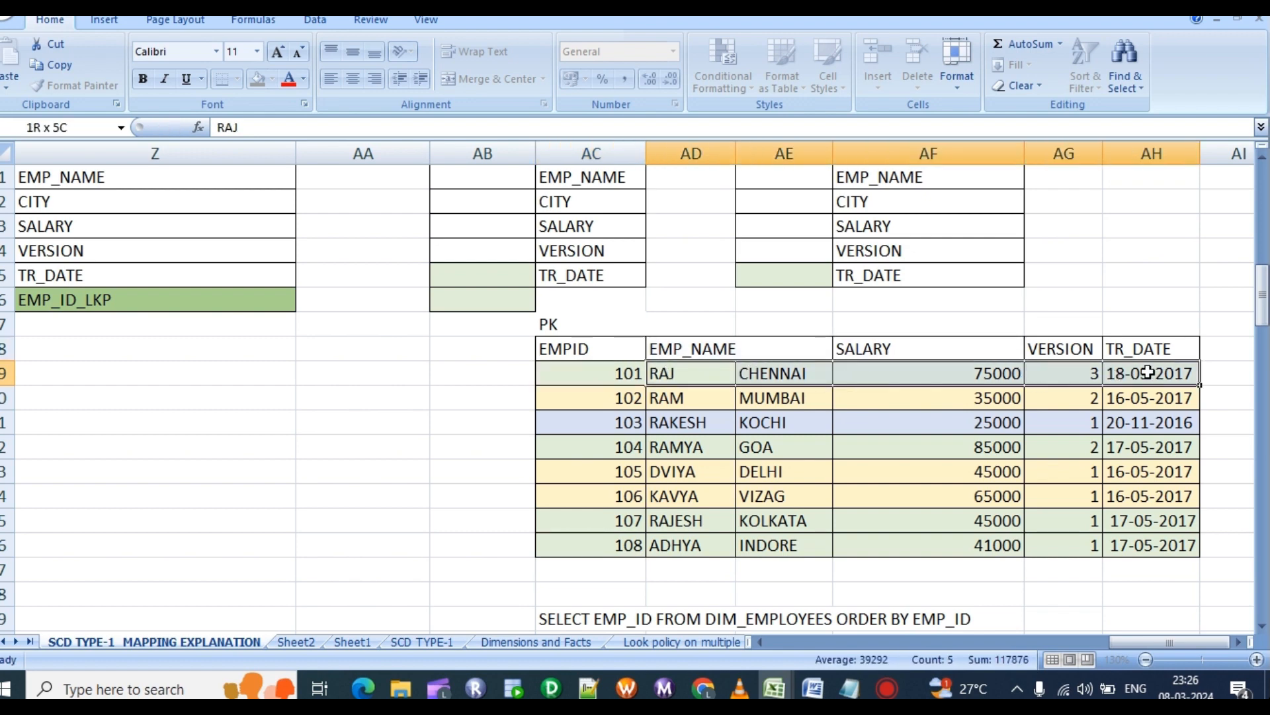
Highlight all records of the dimension table under PK, AC39:AH46.
scroll(693, 413, "up", 1)
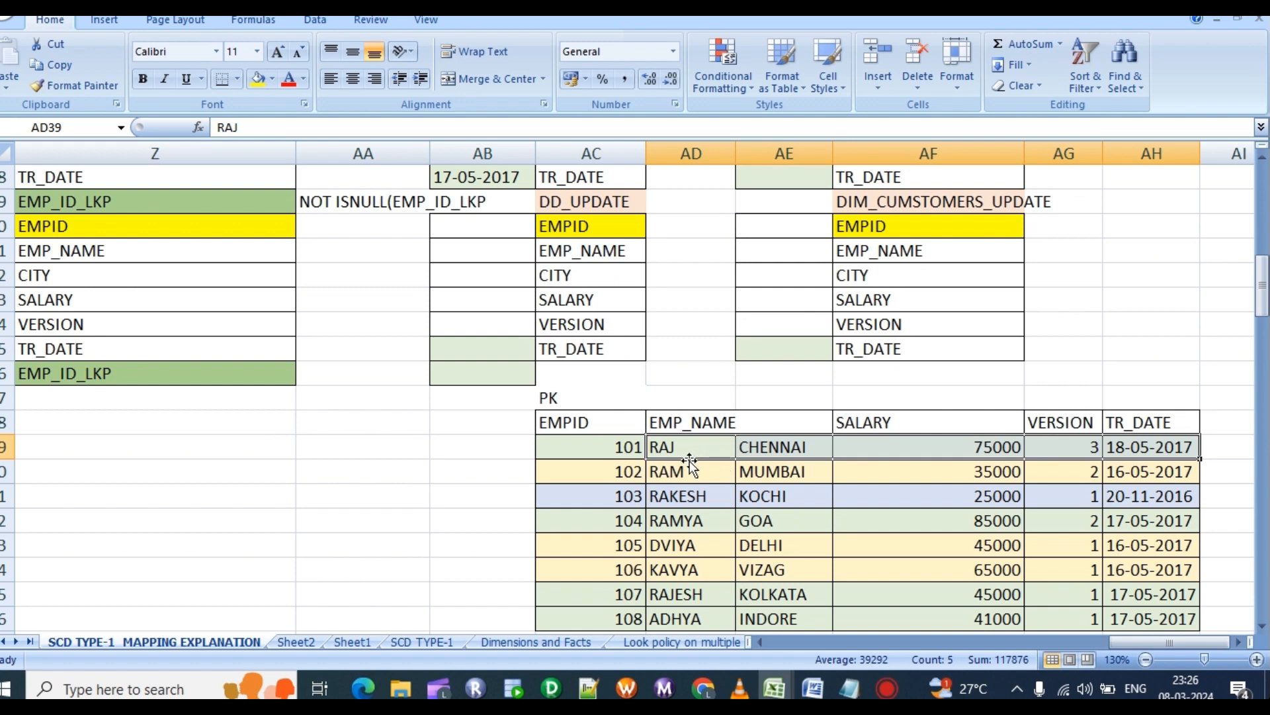
scroll(689, 471, "down", 1)
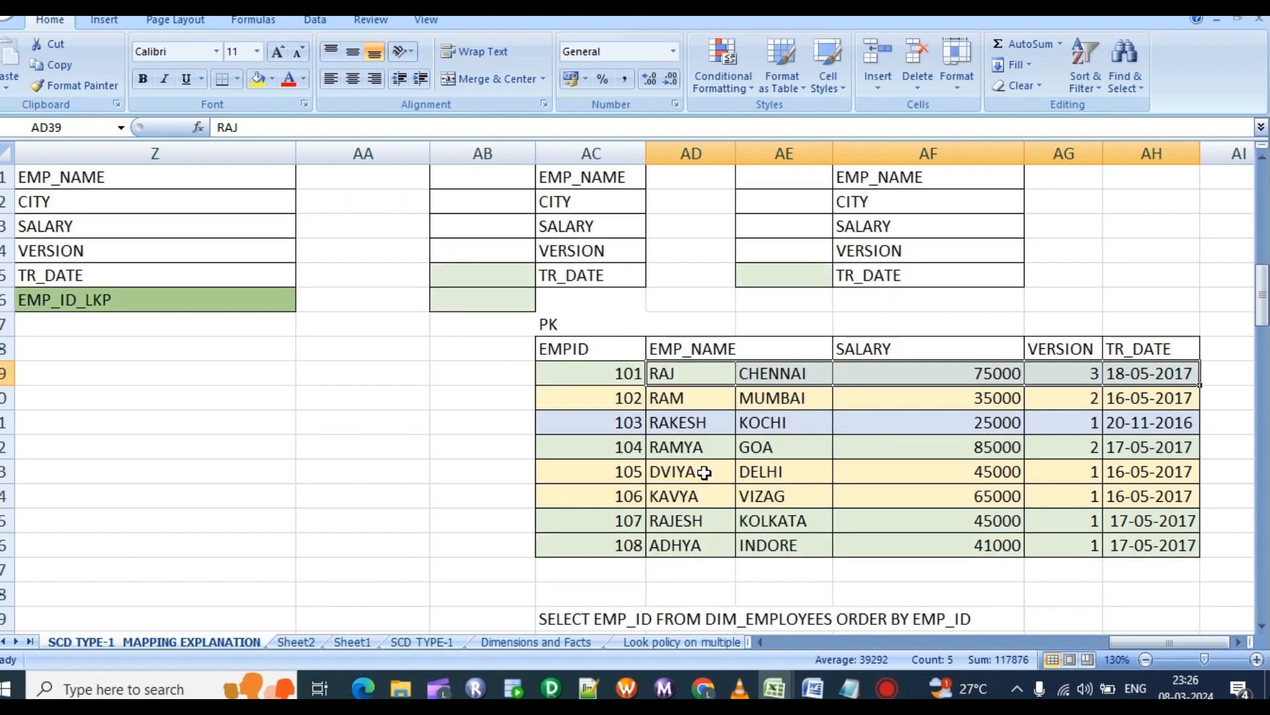
scroll(707, 473, "down", 1)
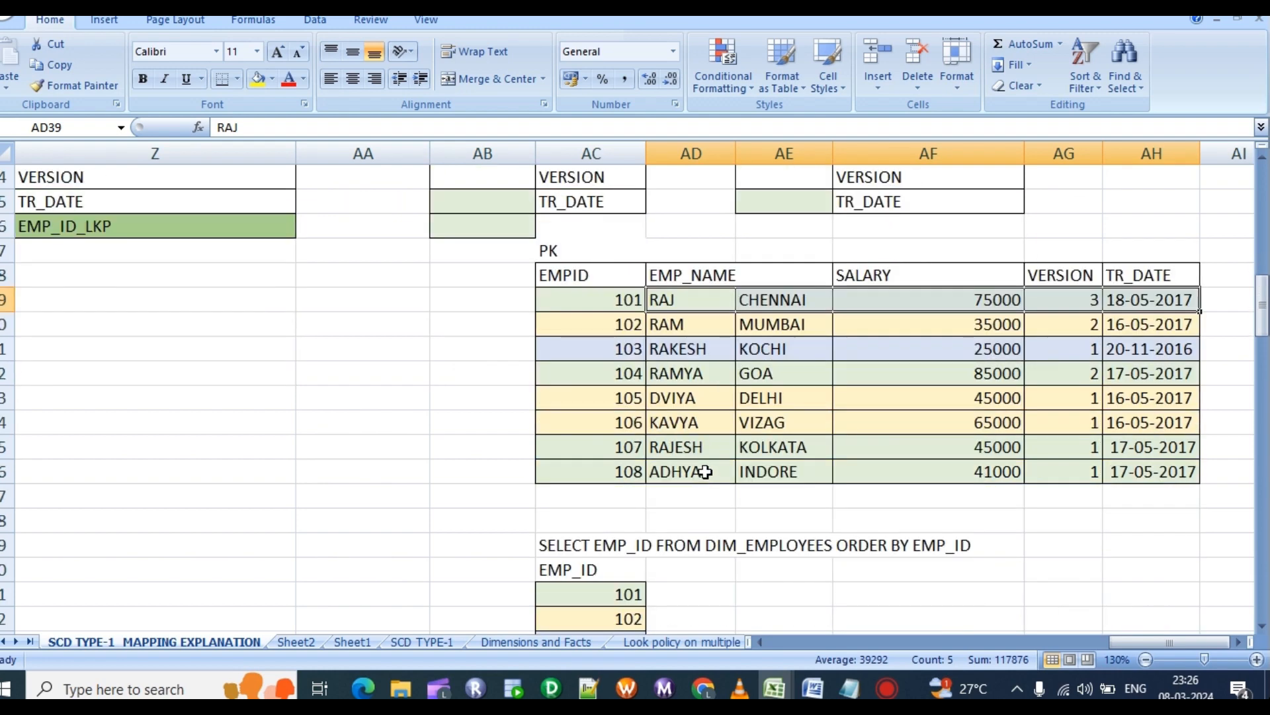
left_click_drag(619, 301, 1162, 479)
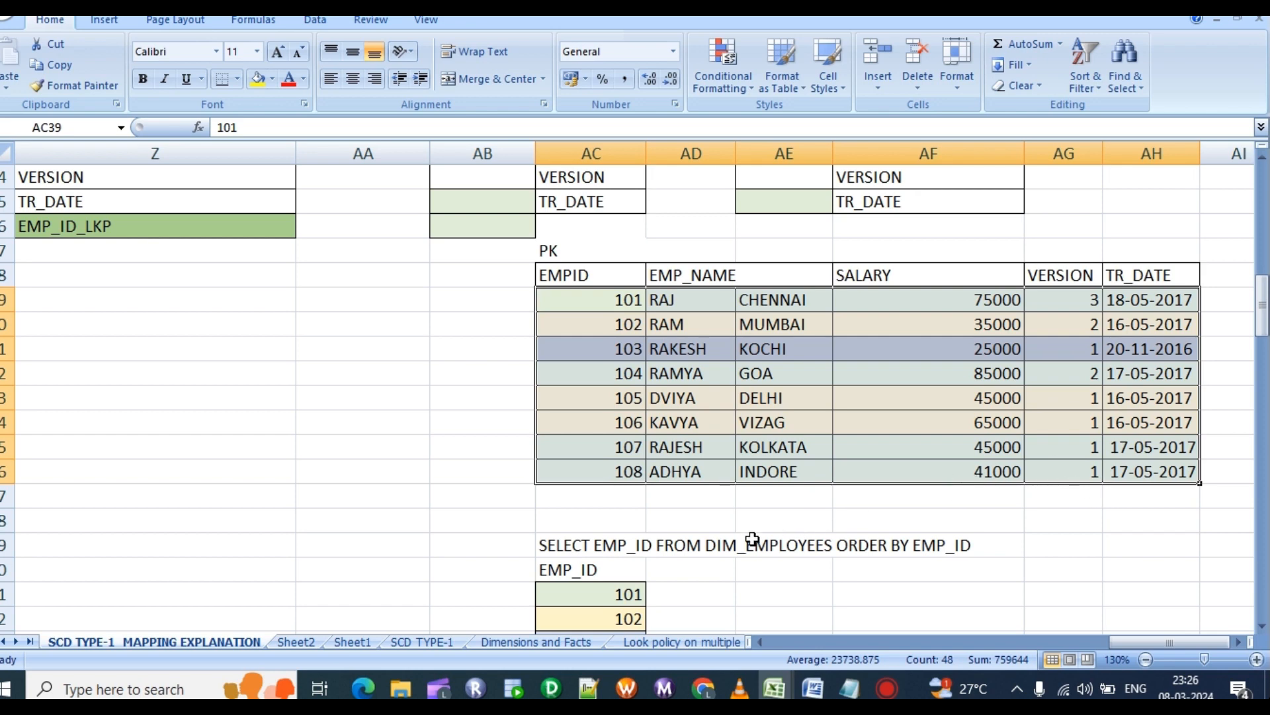
Switch to the Informatica Mapping Designer, close the lookup's transformation settings and collapse LKPTRANS to an icon.
left_click(551, 688)
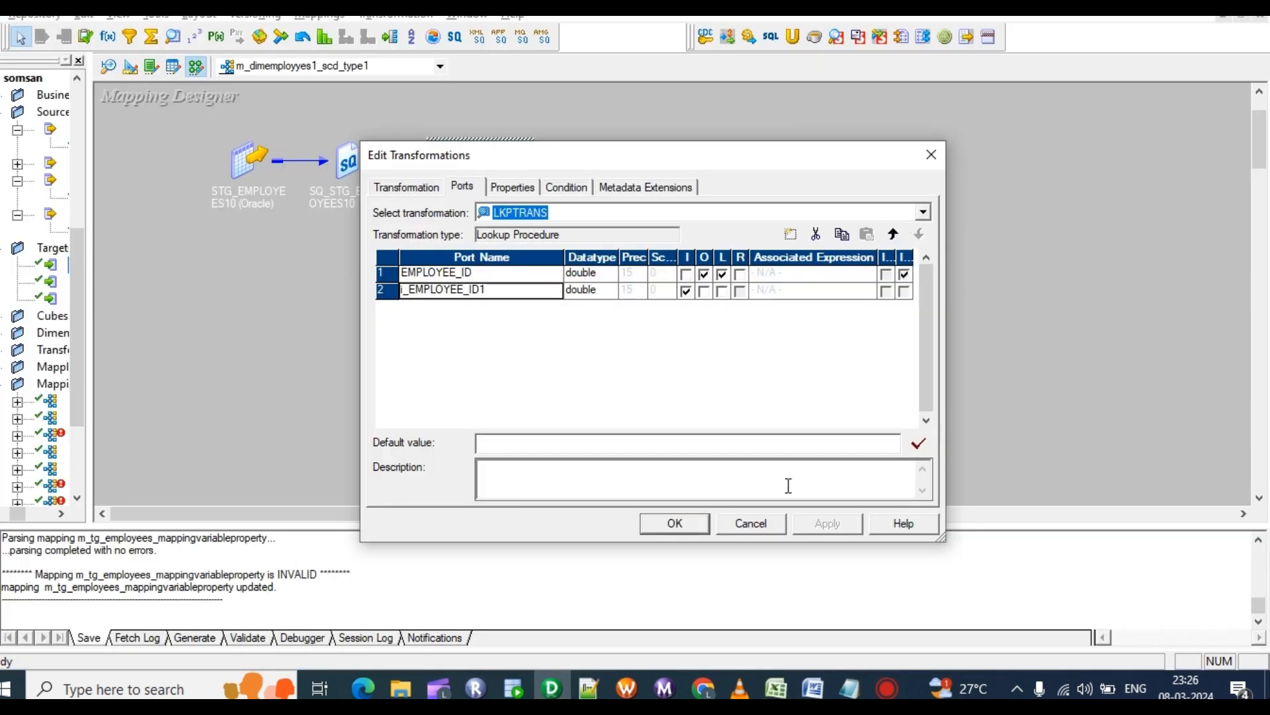
left_click(676, 523)
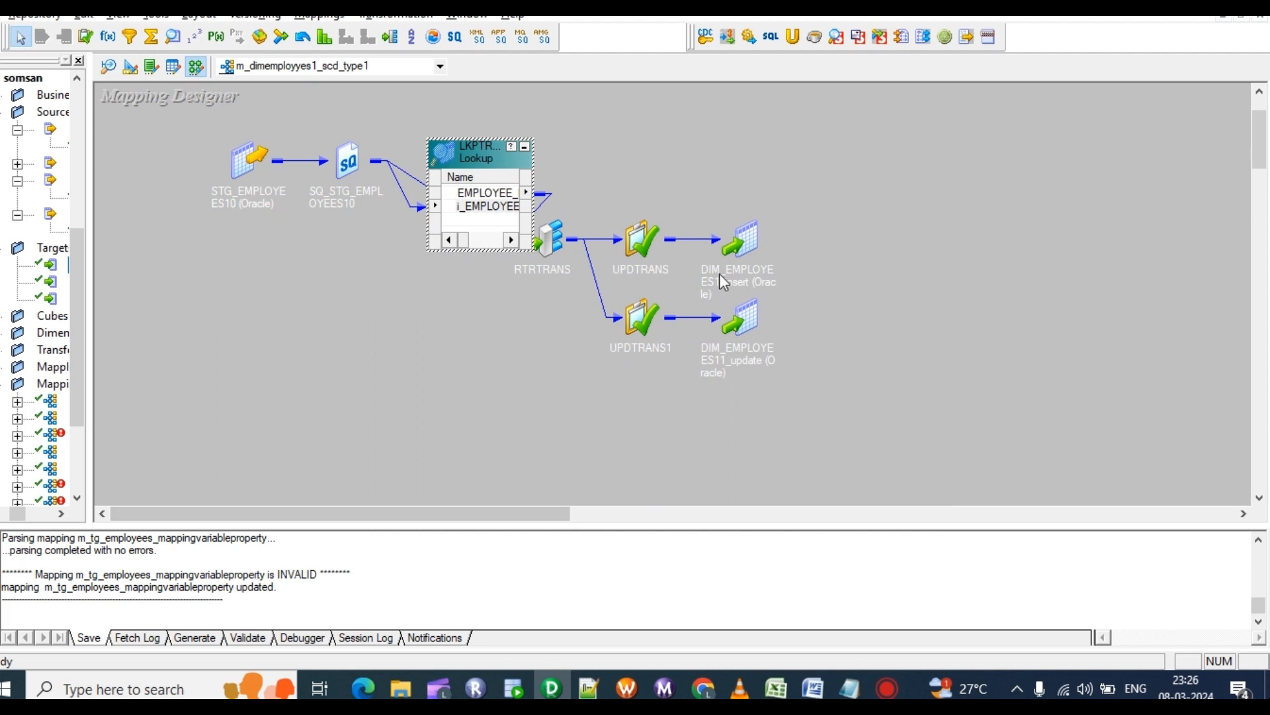
left_click(525, 146)
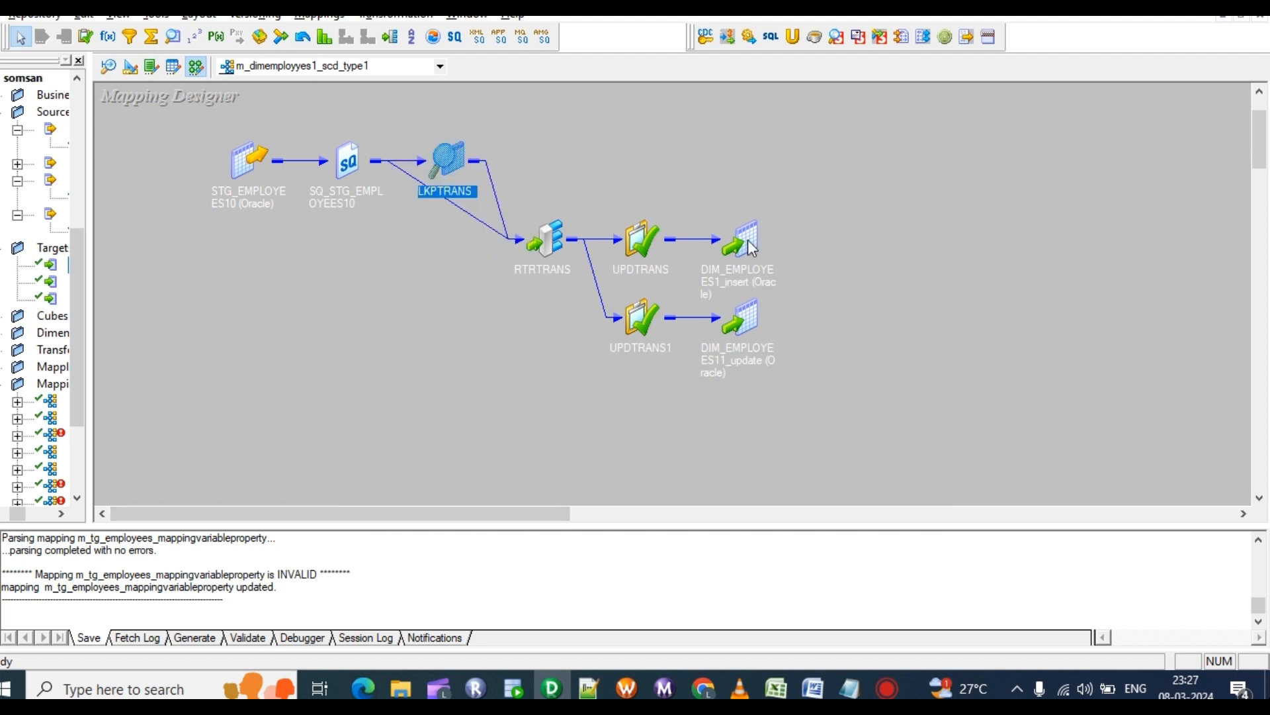
Spread out the insert and update targets along with UPDTRANS and UPDTRANS1 to separate the two branches after the router.
left_click_drag(746, 241, 903, 169)
left_click_drag(744, 311, 981, 334)
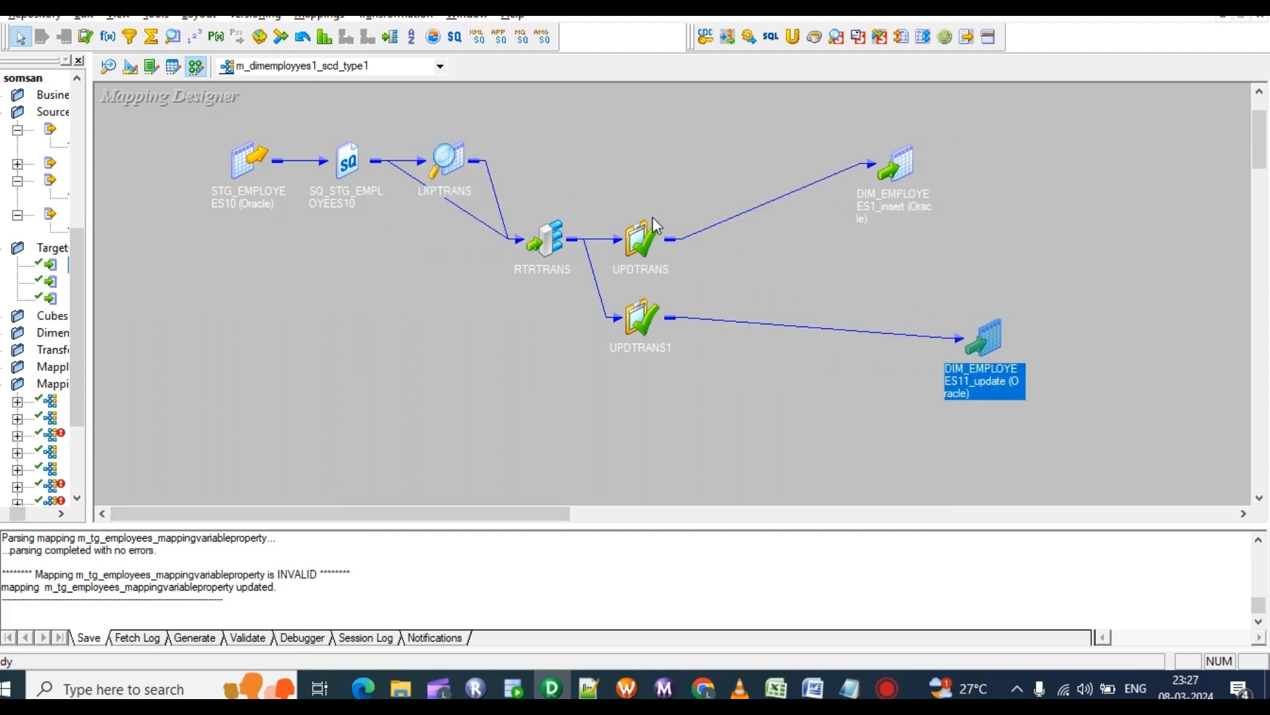
left_click_drag(640, 244, 741, 196)
left_click_drag(649, 328, 772, 362)
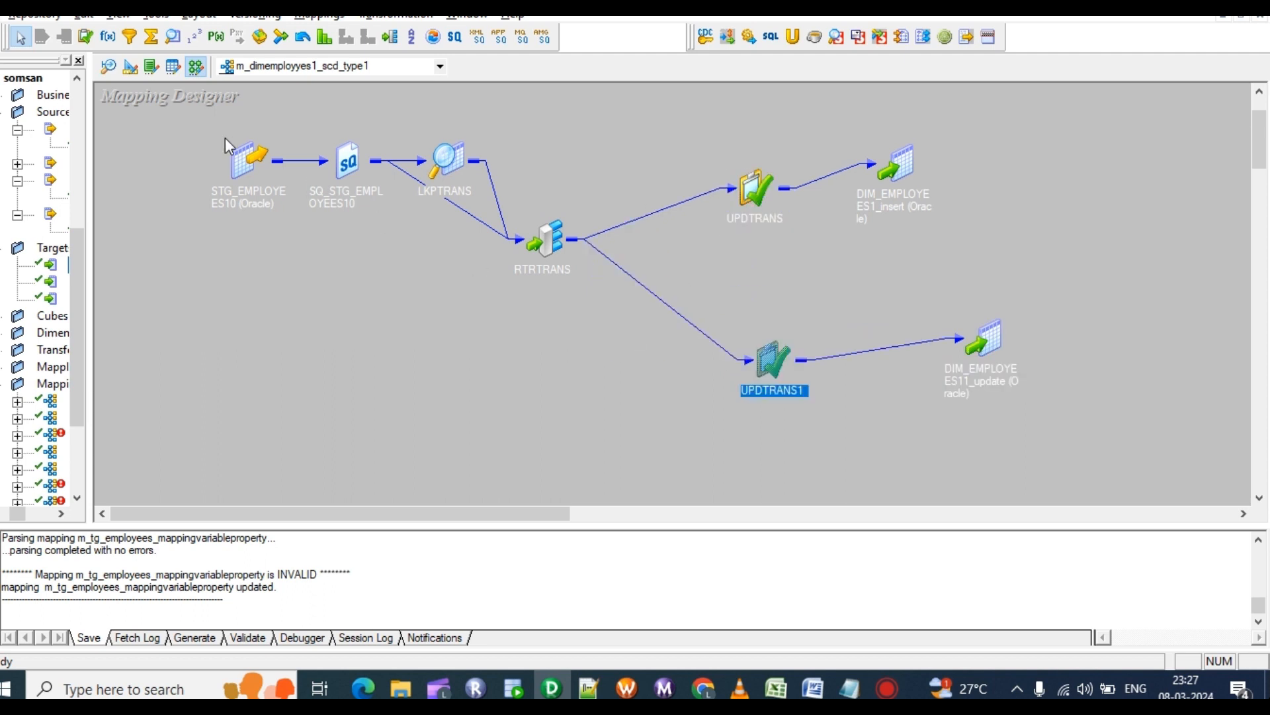
Rearrange the STG_EMPLOYEES10 source, its source qualifier, LKPTRANS and RTRTRANS so the lookup sits above the flow into the router.
left_click_drag(248, 158, 196, 189)
double_click(185, 189)
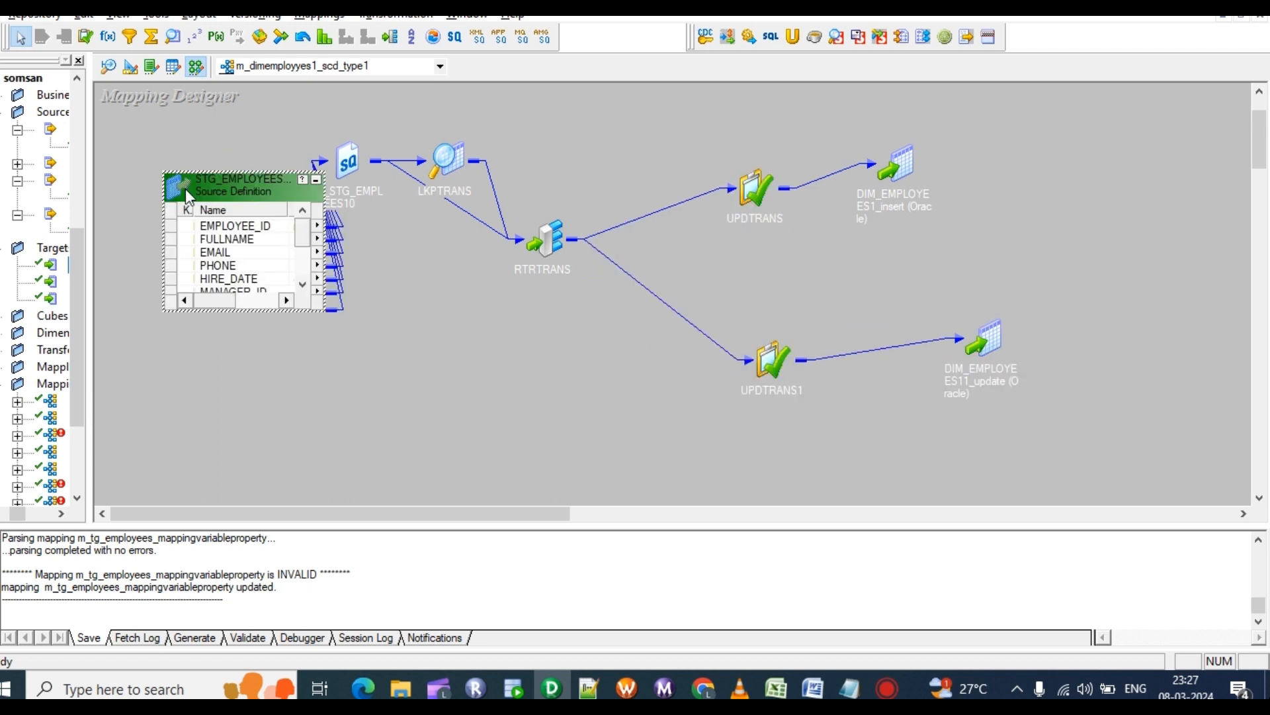
left_click(316, 180)
double_click(338, 160)
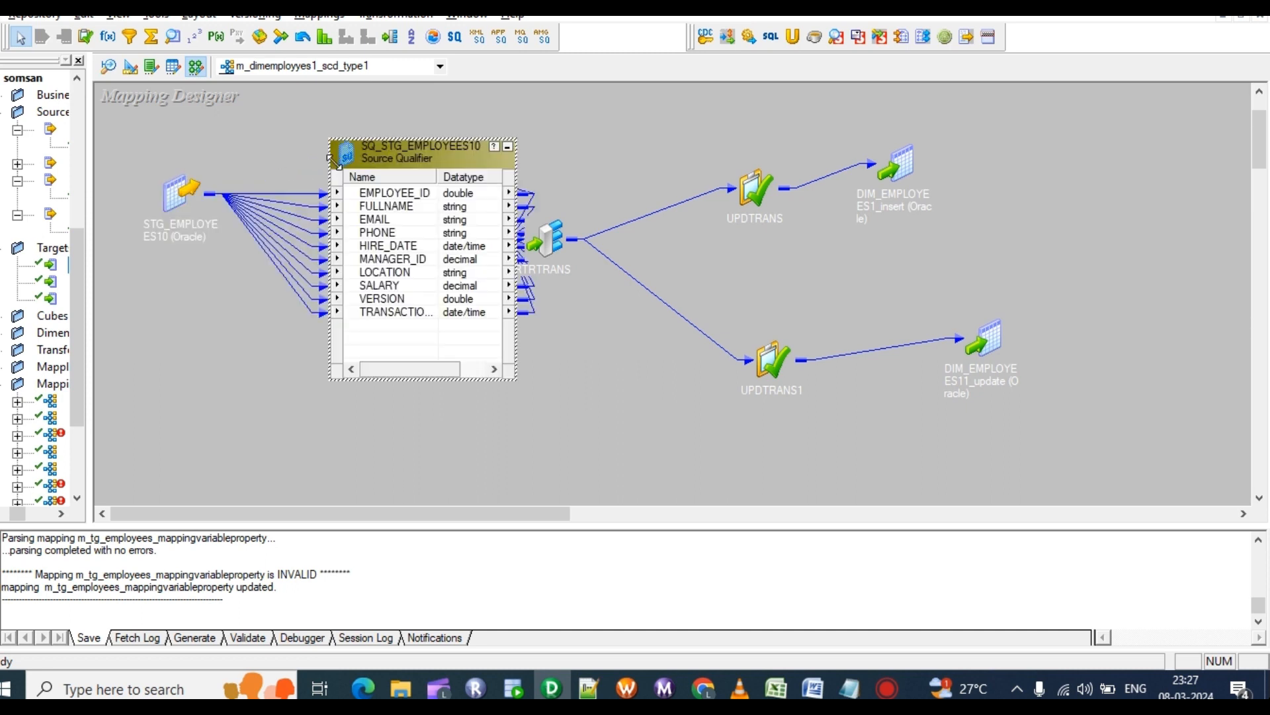
left_click(507, 148)
left_click_drag(448, 163, 478, 122)
left_click_drag(348, 157, 318, 267)
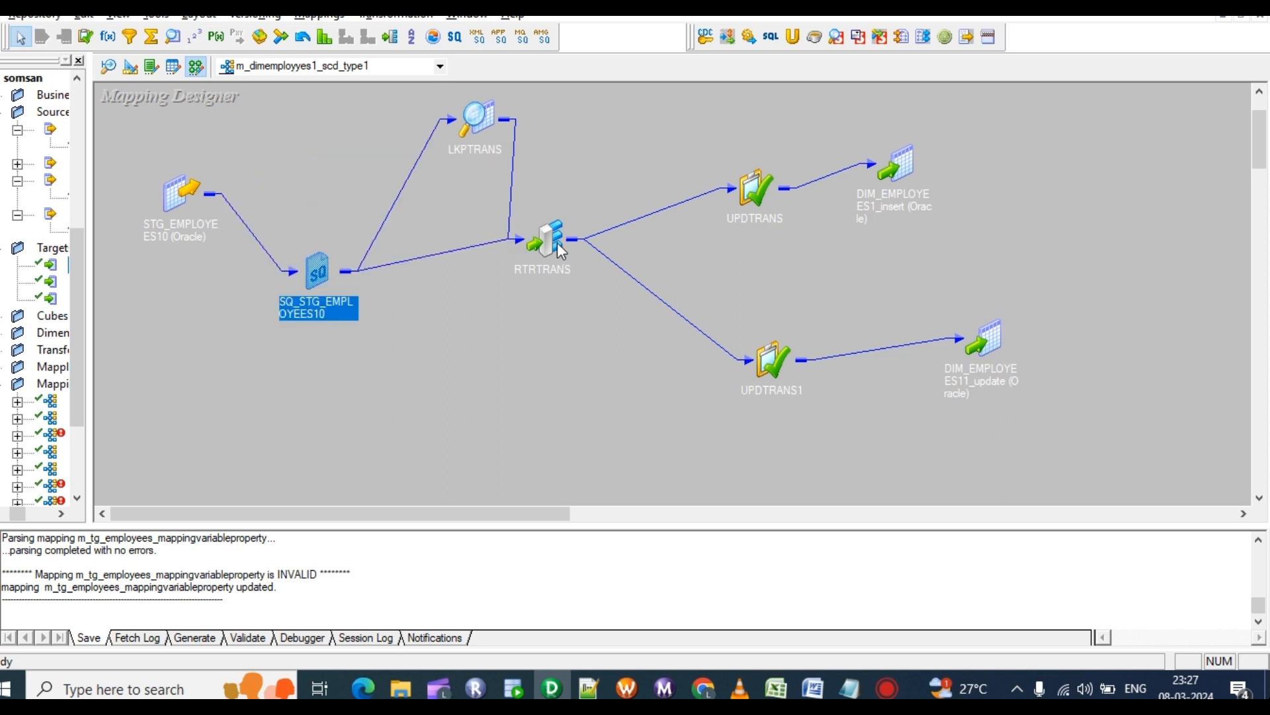
left_click_drag(557, 242, 584, 278)
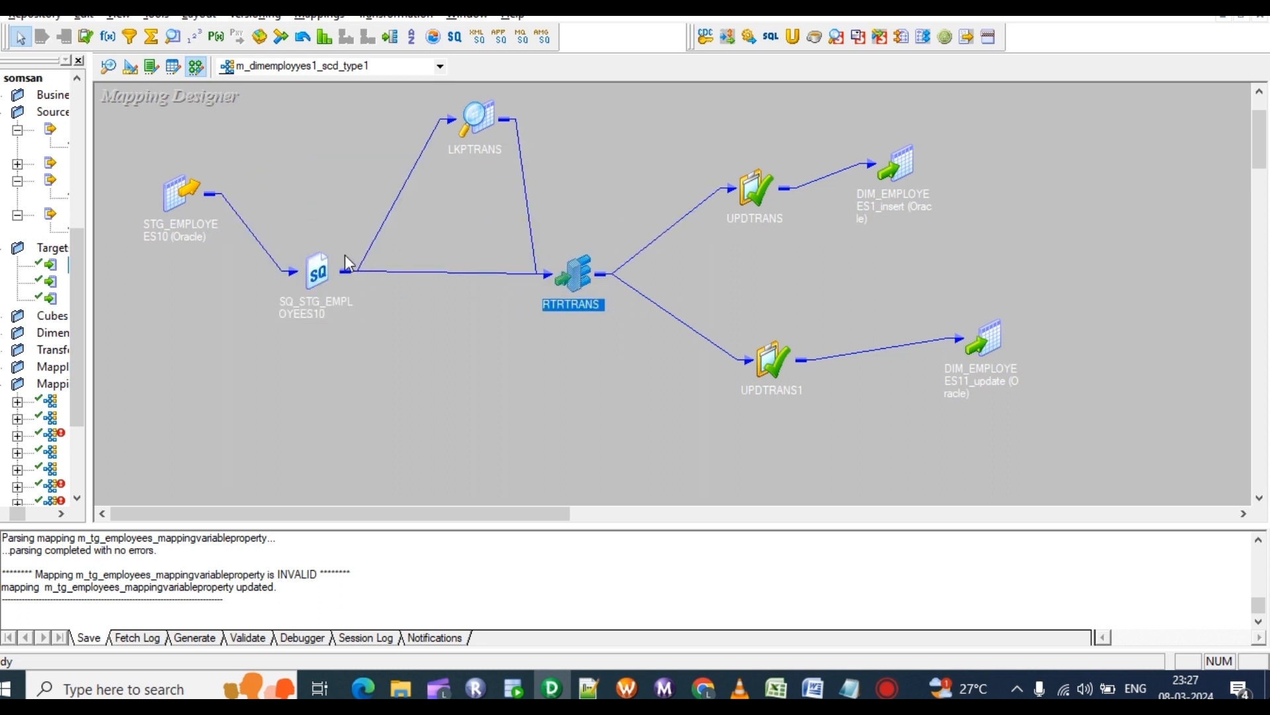
Expand RTRTRANS and LKPTRANS in the mapping and check the lookup's EMPLOYEE_ID and i_EMPLOYEE_ID1 ports.
double_click(570, 281)
double_click(480, 123)
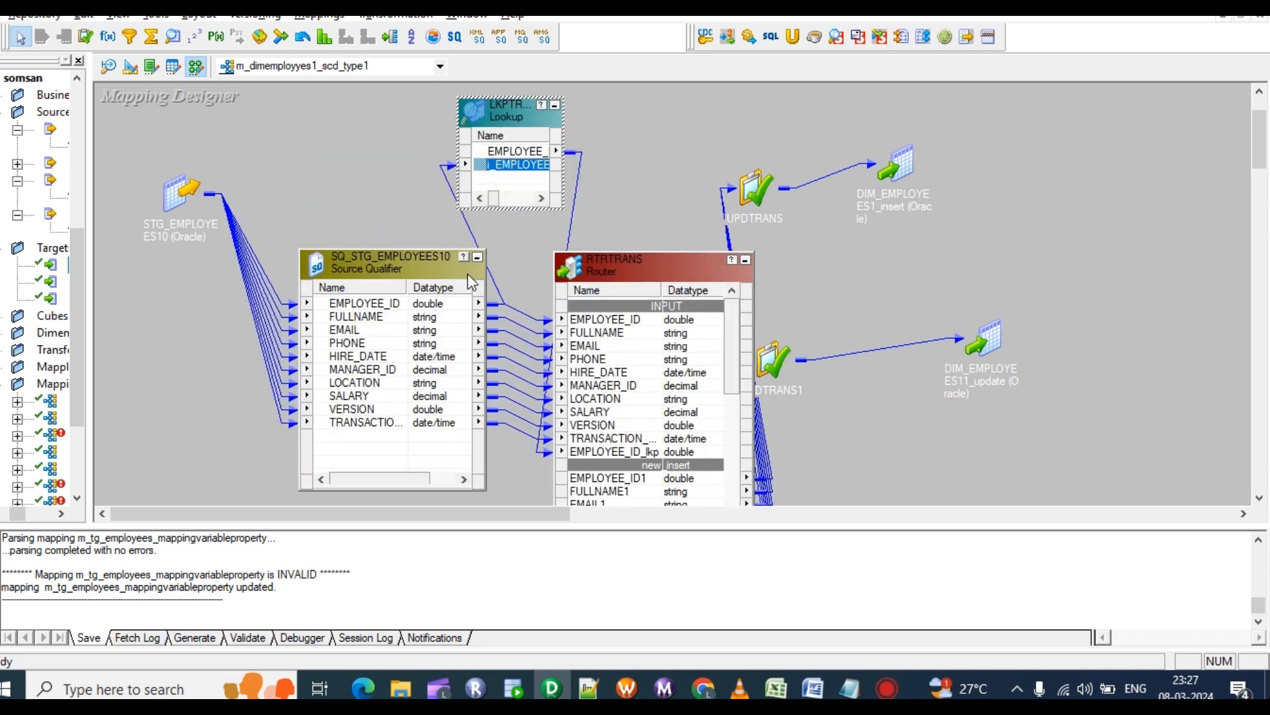
left_click(477, 257)
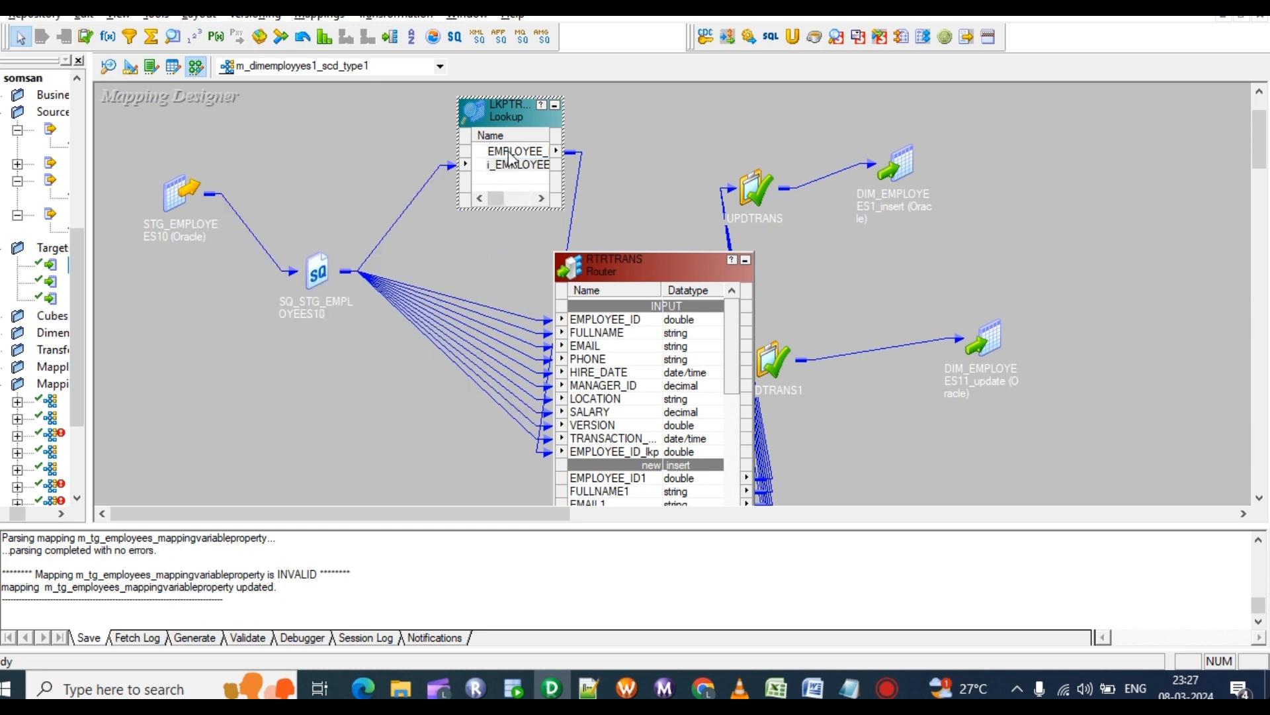
double_click(499, 155)
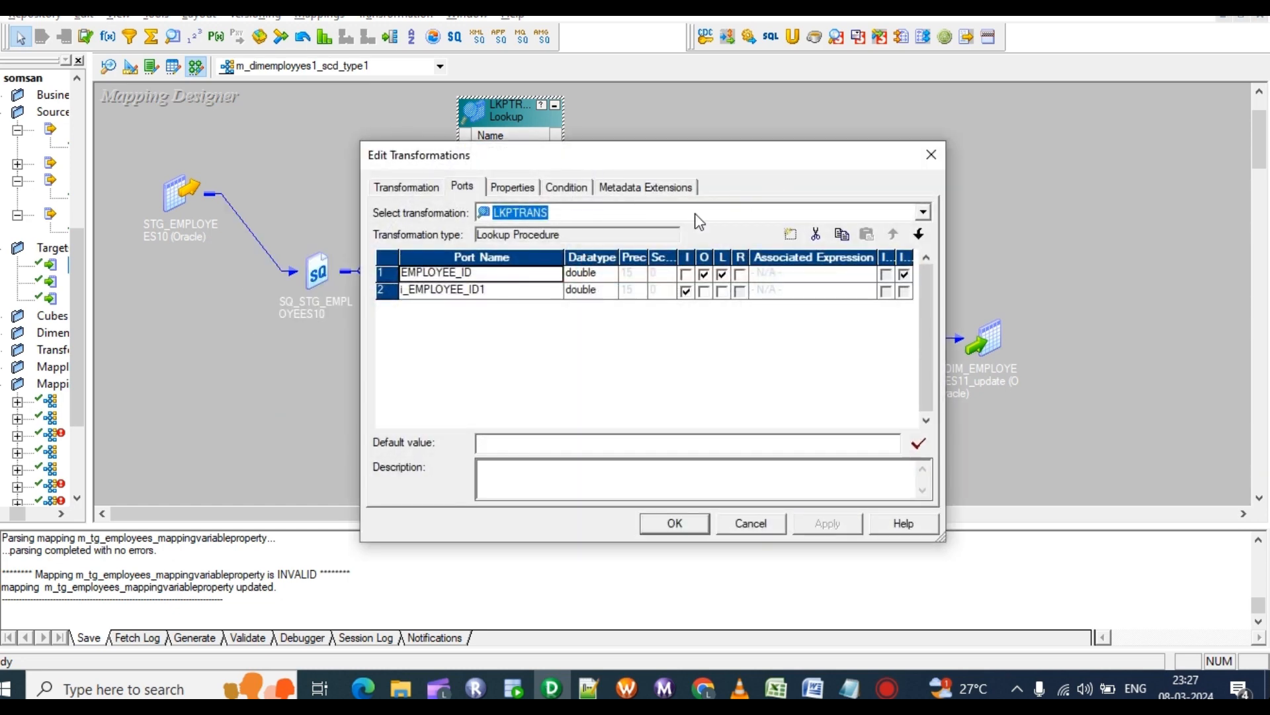
left_click(932, 154)
Expand the DIM_EMPLOYEES1_insert target and the source qualifier, and point out the target's EMPLOYEE_ID key and EMAIL column.
left_click(896, 175)
double_click(896, 175)
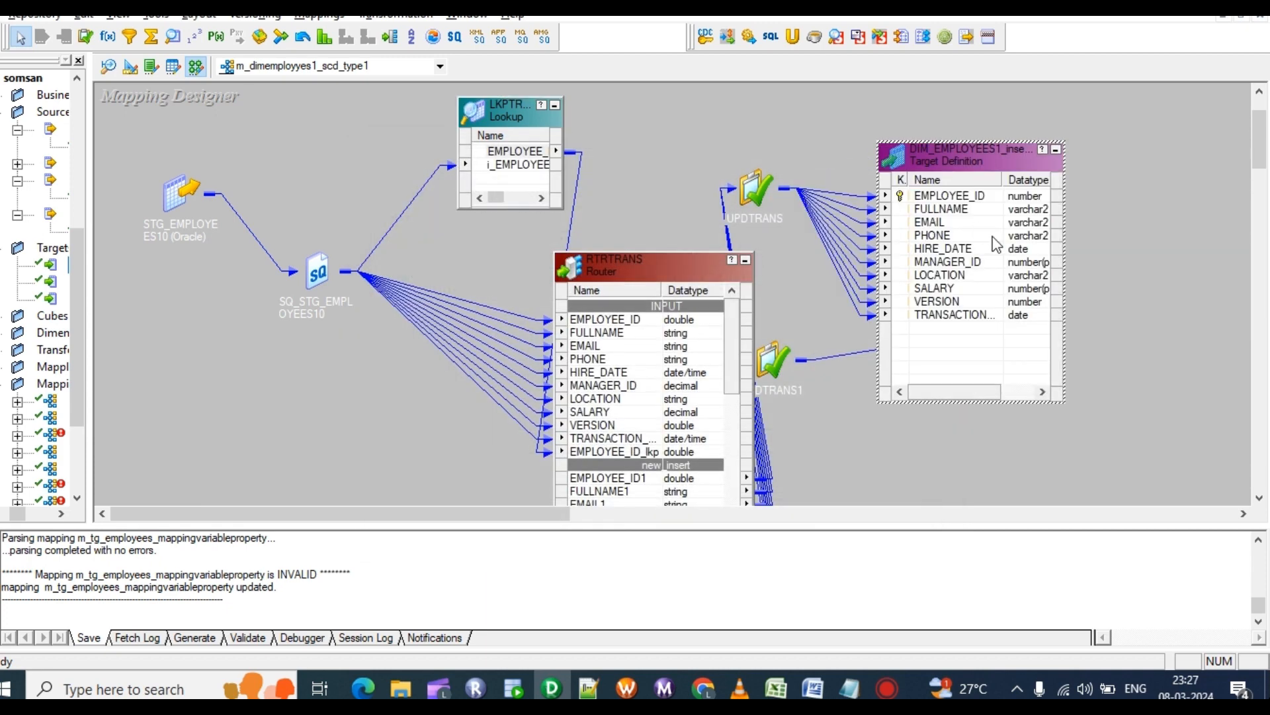
double_click(327, 267)
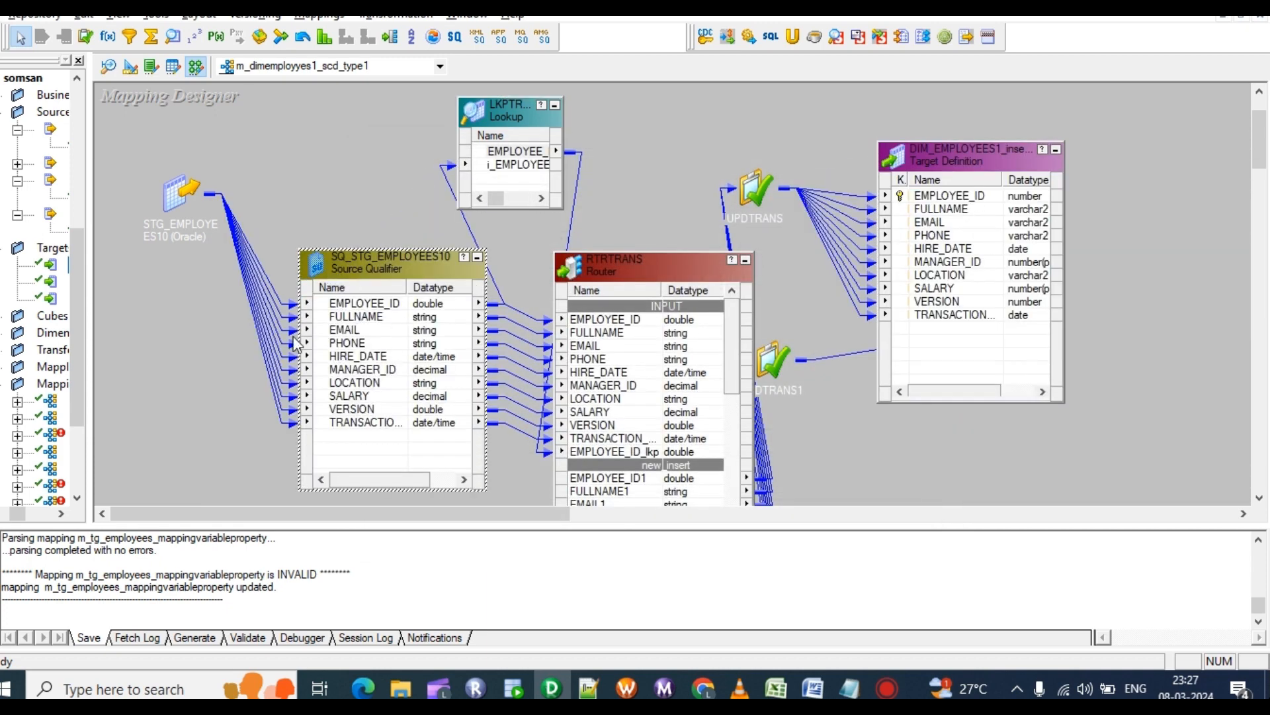
left_click(947, 198)
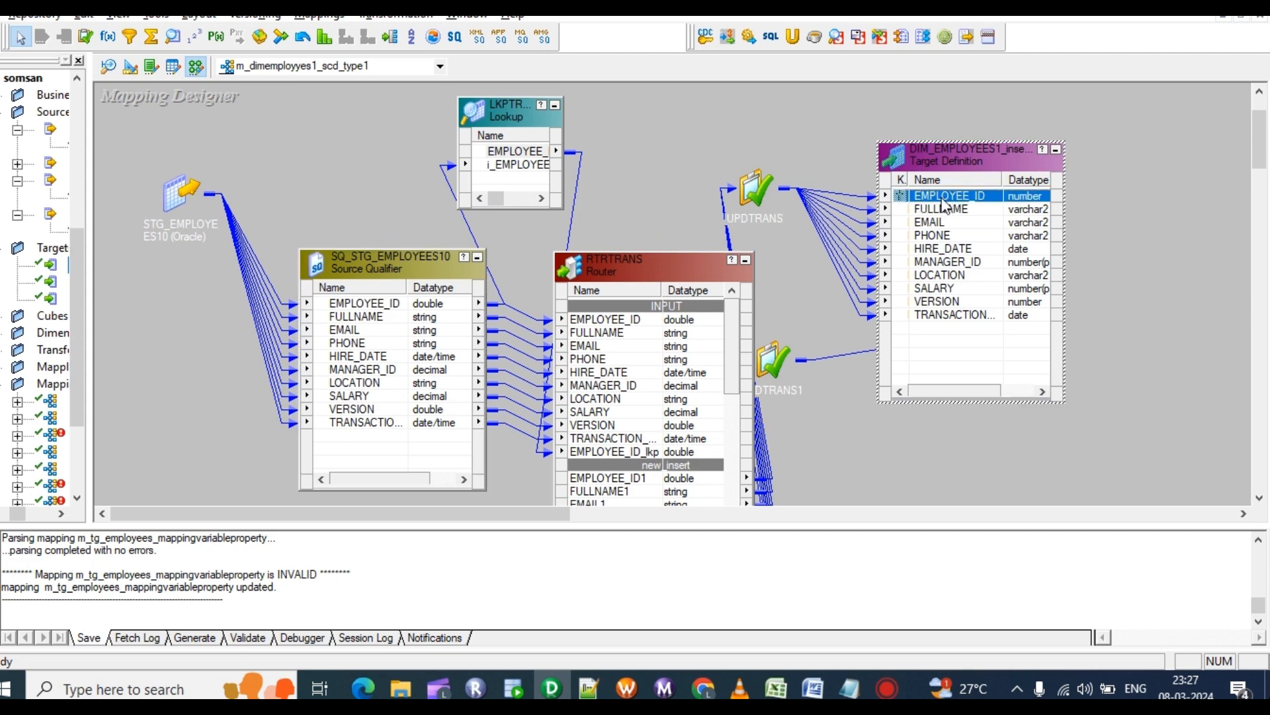
left_click(938, 218)
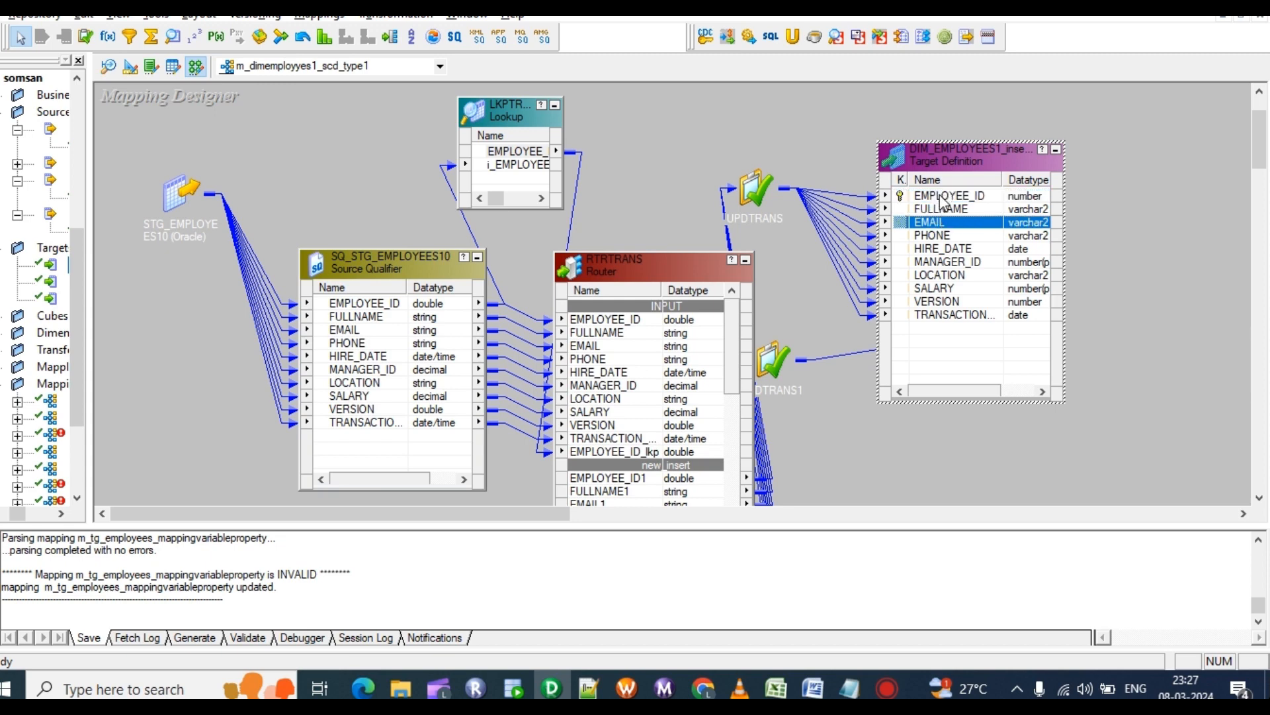
Move UPDTRANS closer to the insert target, and compare the EMPLOYEE_ID column in the target and the source qualifier.
left_click(945, 198)
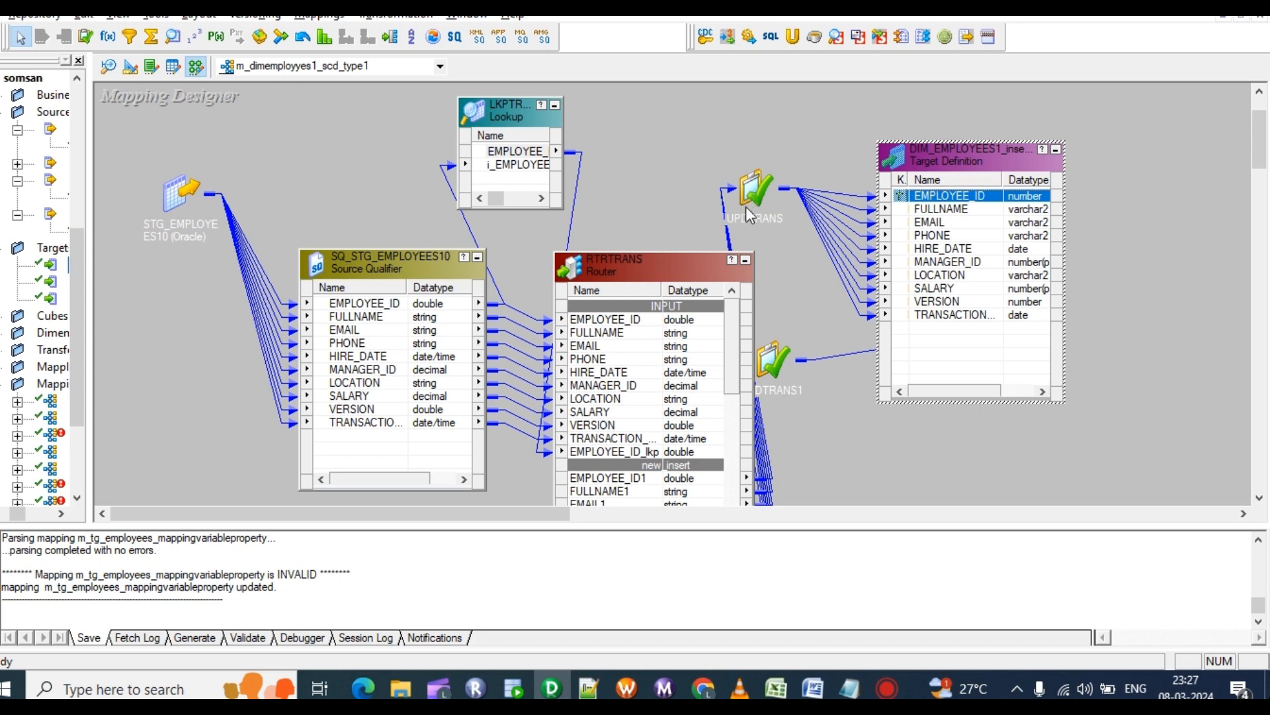
left_click_drag(749, 192, 798, 208)
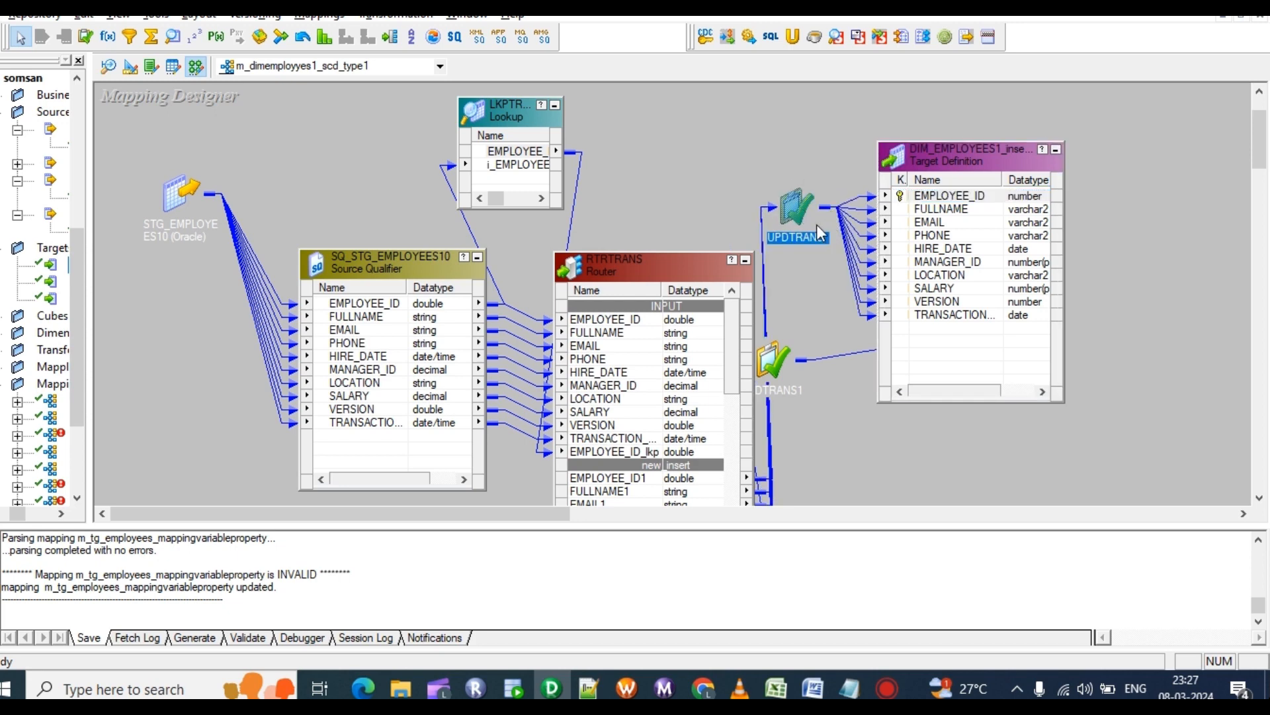
left_click(951, 197)
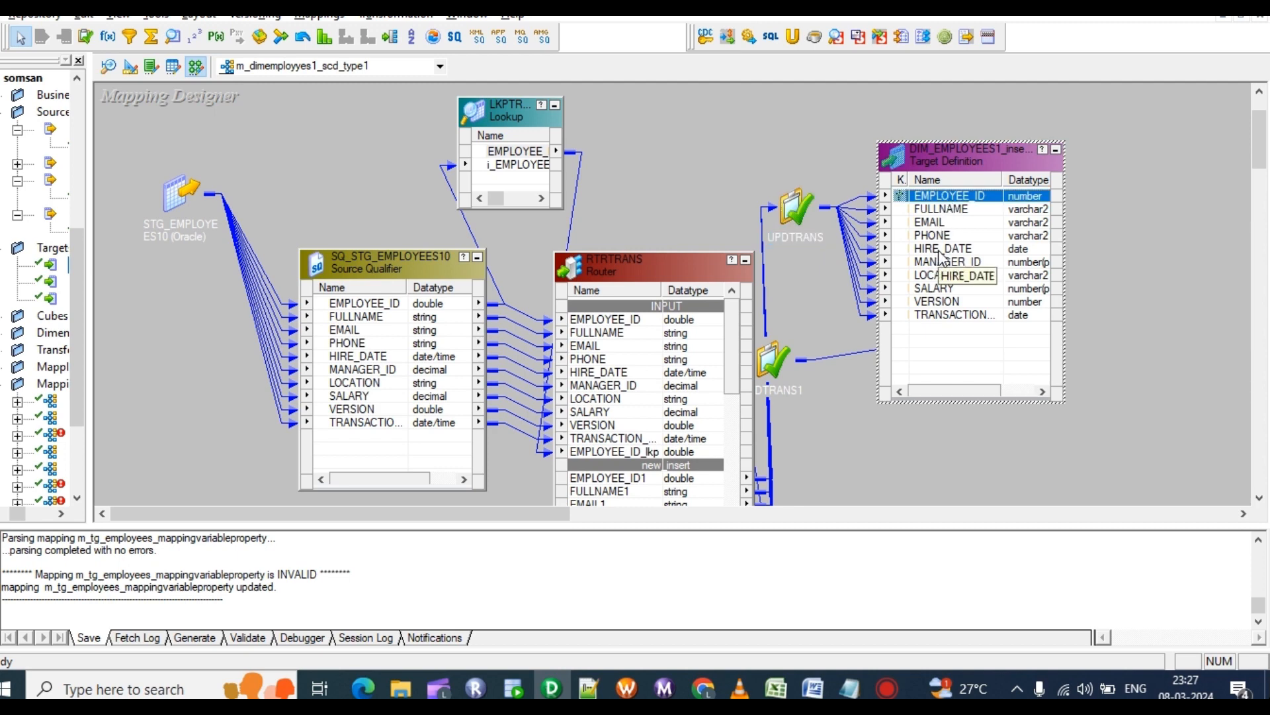
left_click(372, 303)
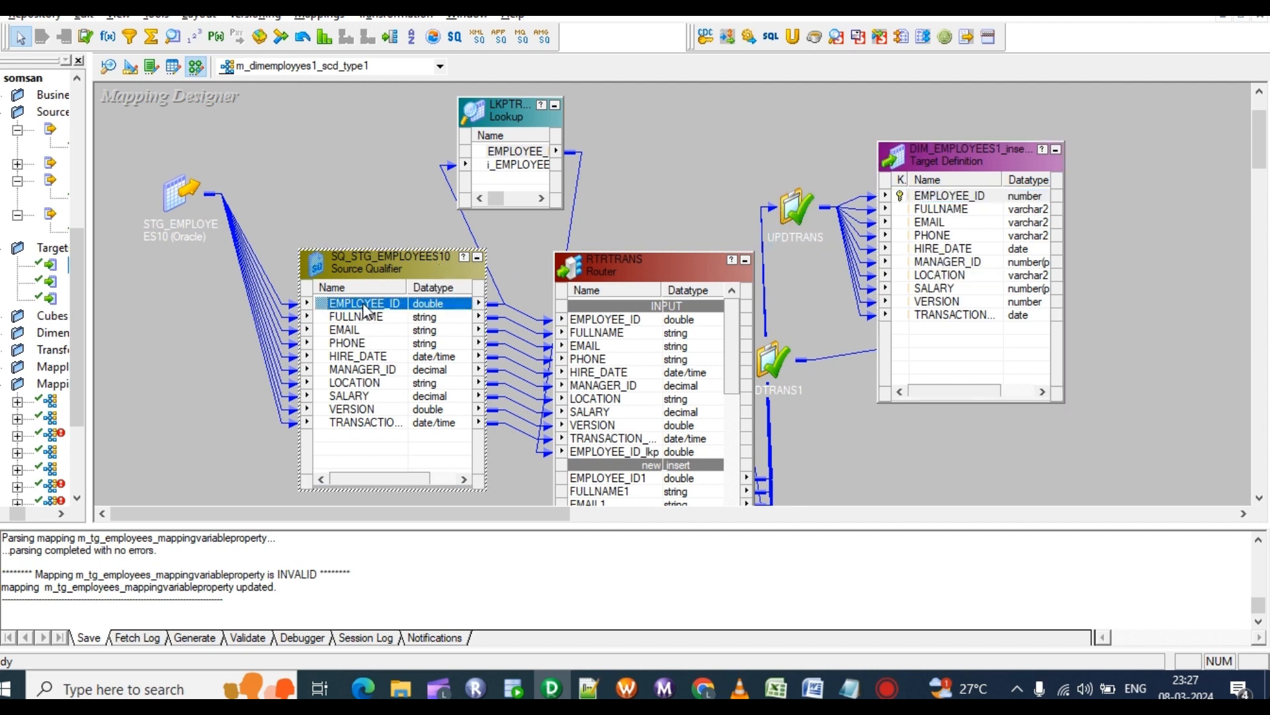
left_click(974, 198)
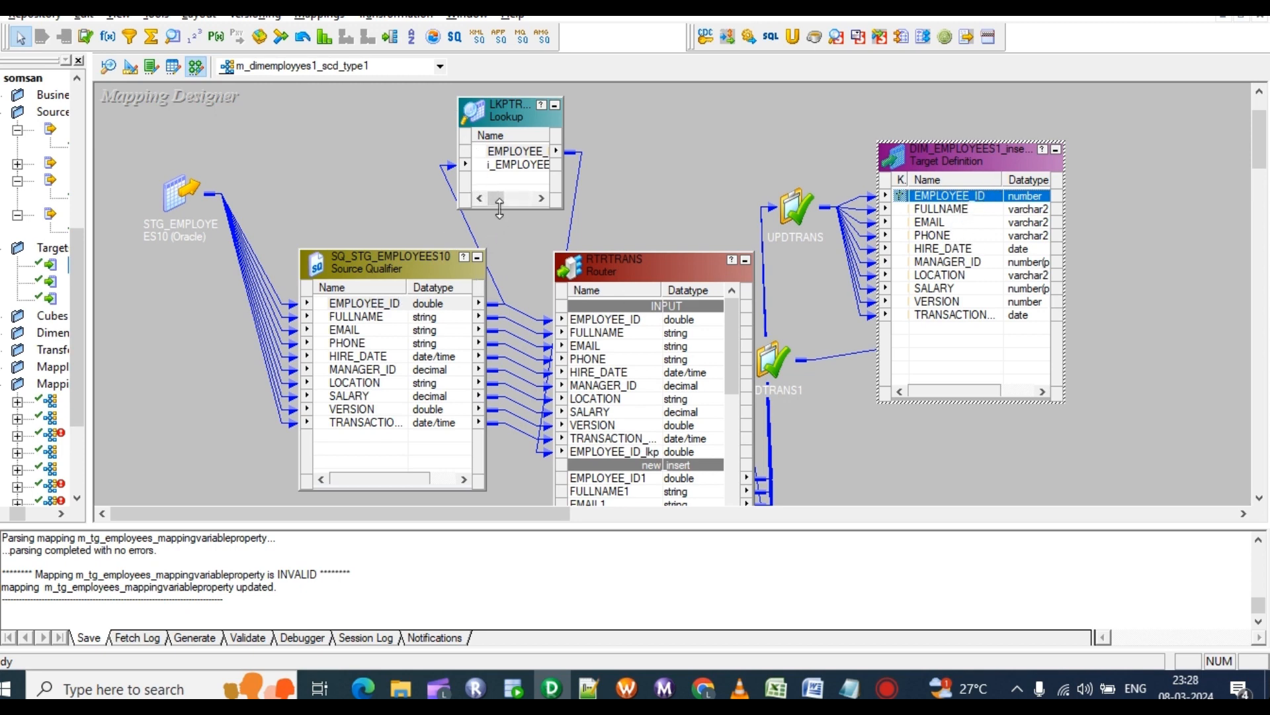
Review the LKPTRANS ports and its lookup condition matching EMPLOYEE_ID with i_EMPLOYEE_ID1.
left_click(497, 158)
double_click(509, 156)
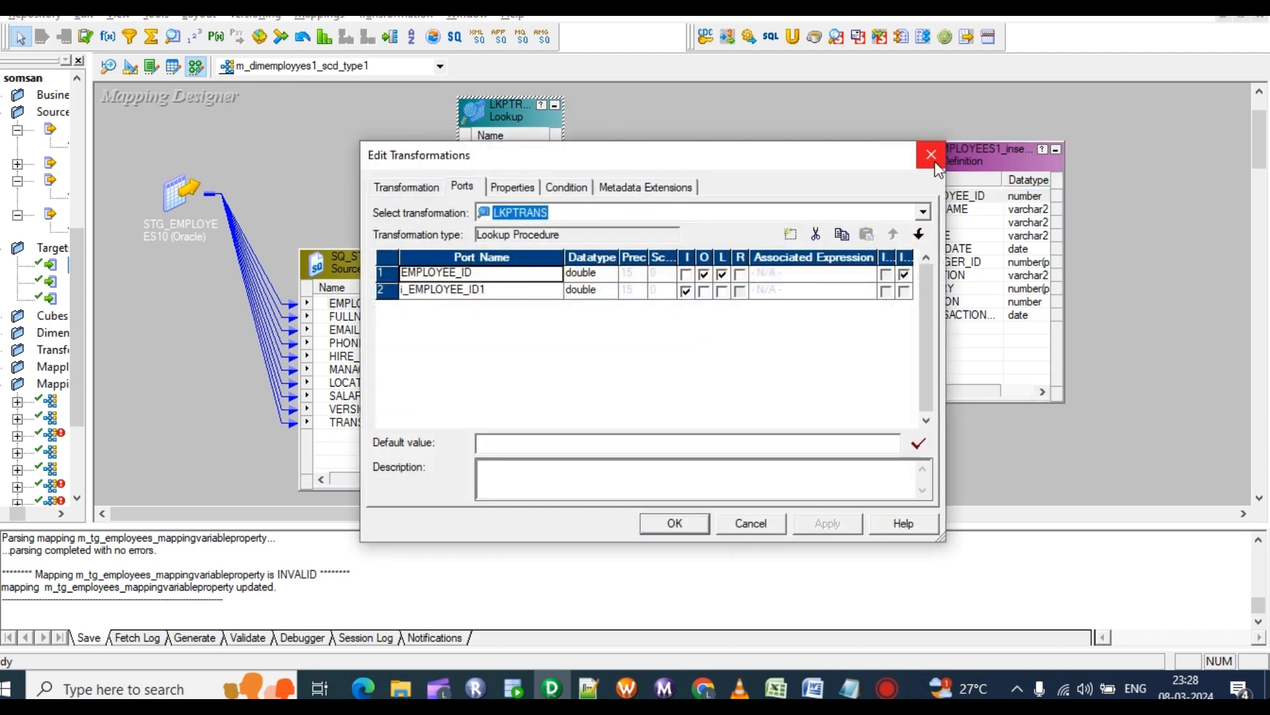
left_click(931, 155)
left_click(522, 165)
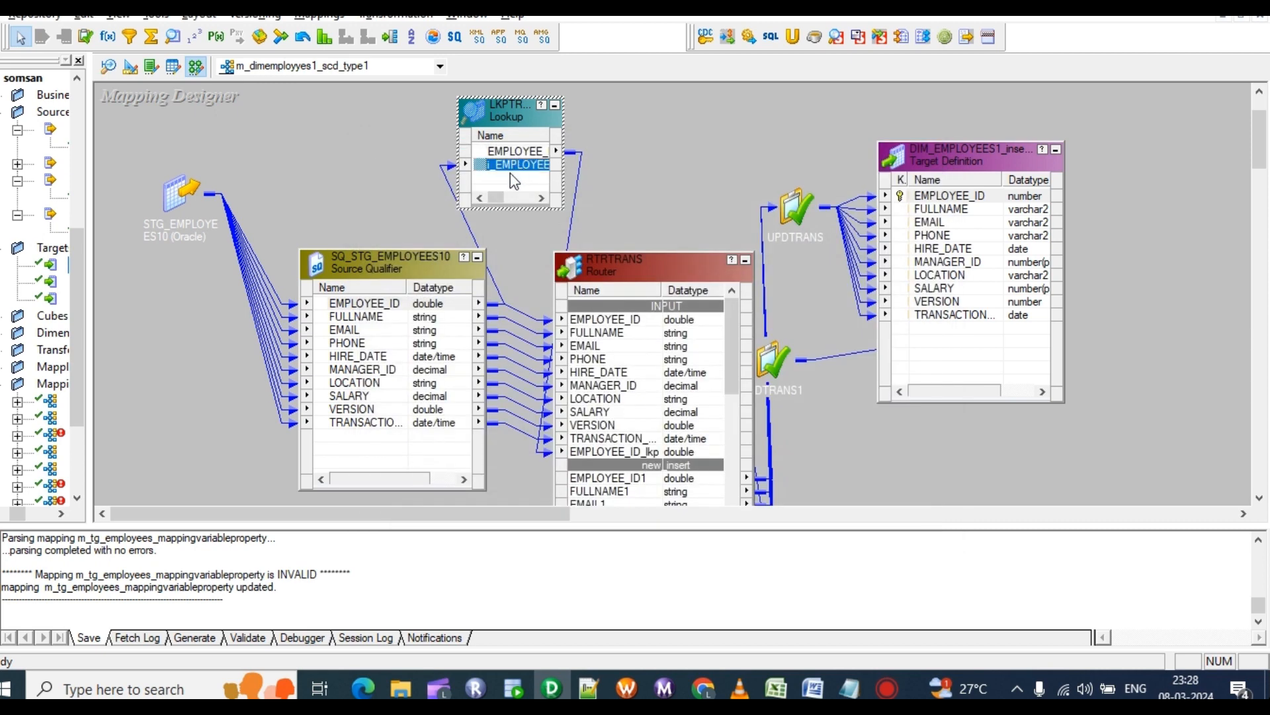
double_click(516, 165)
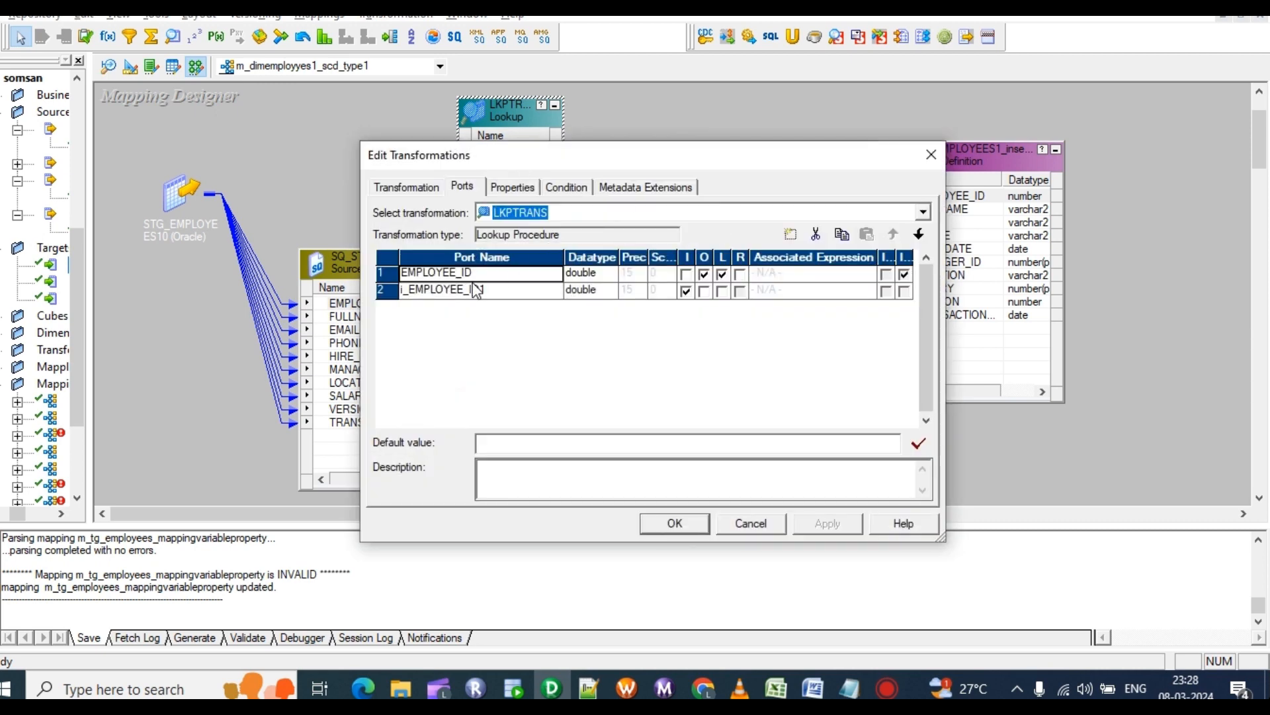
left_click(502, 290)
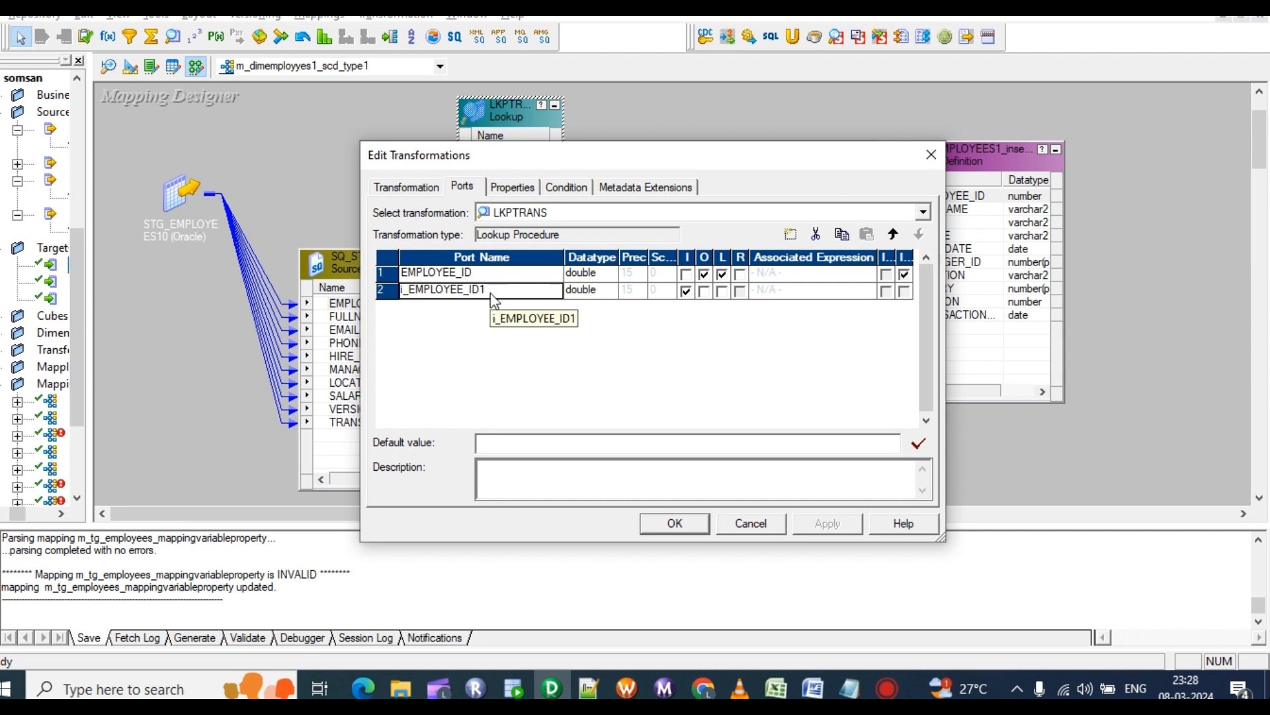
left_click(565, 188)
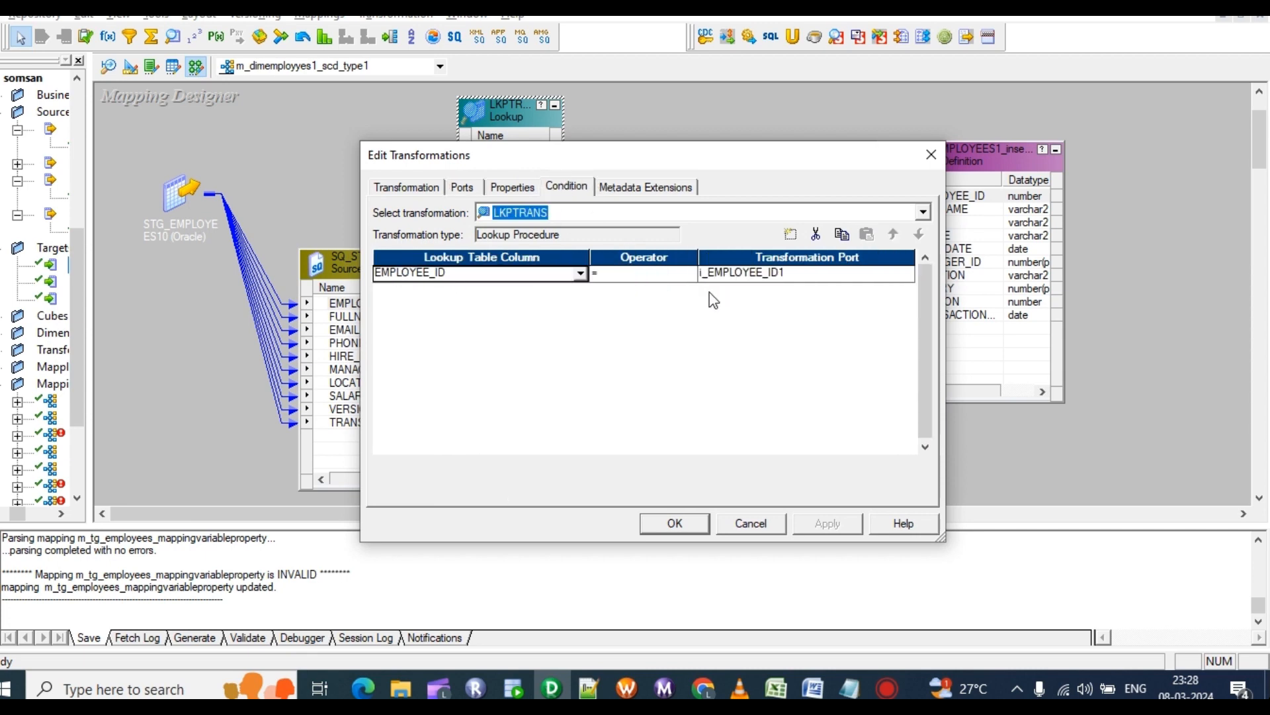
left_click(682, 520)
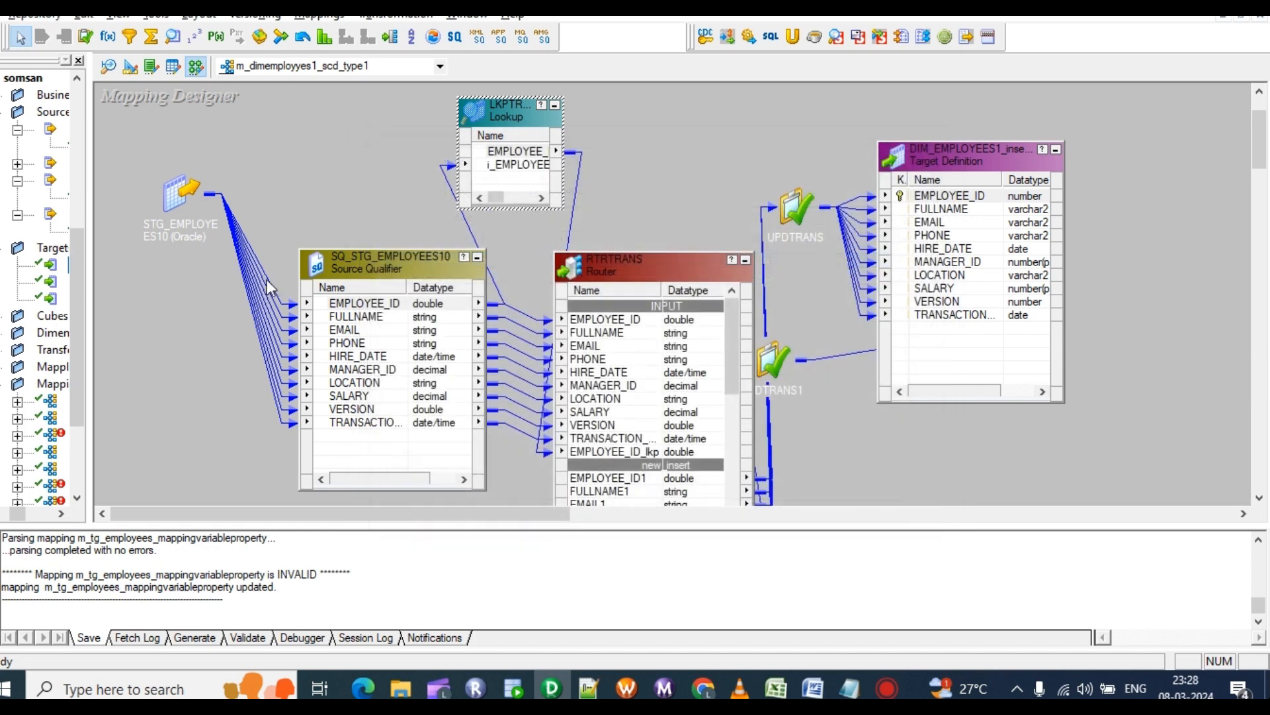
Rearrange the source qualifier, RTRTRANS and the insert target so the lookup sits between the source qualifier and the router.
left_click_drag(395, 271, 320, 260)
left_click(601, 264)
left_click_drag(602, 264, 779, 123)
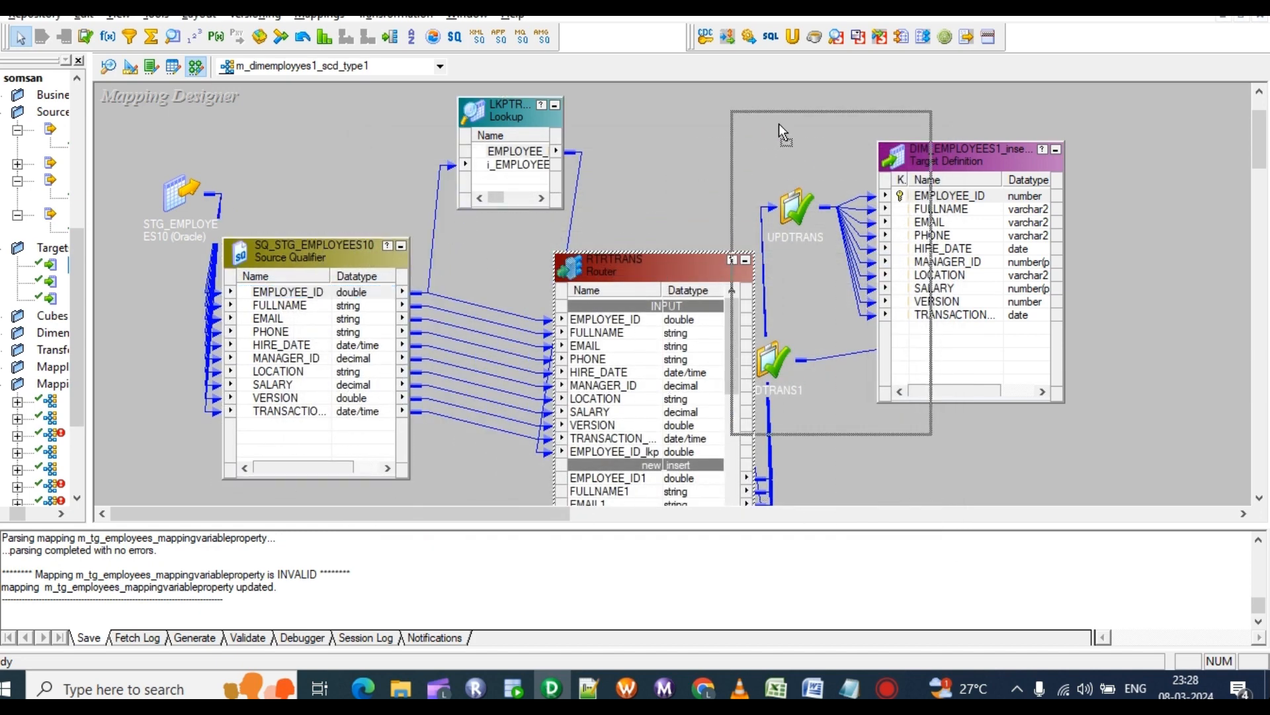
left_click_drag(961, 161, 1027, 145)
Trace the lookup's EMPLOYEE_ID port to the router's EMPLOYEE_ID_lkp port, extending RTRTRANS upward and widening LKPTRANS to show its datatypes.
double_click(518, 164)
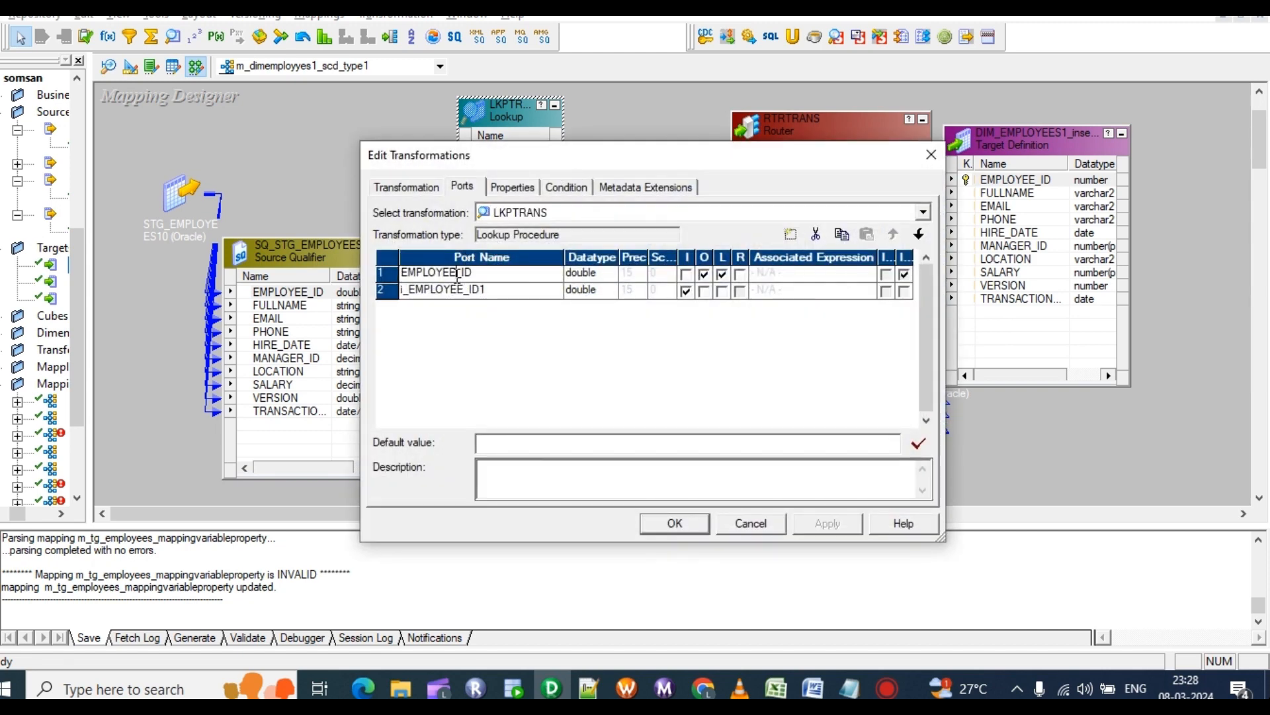
left_click(673, 523)
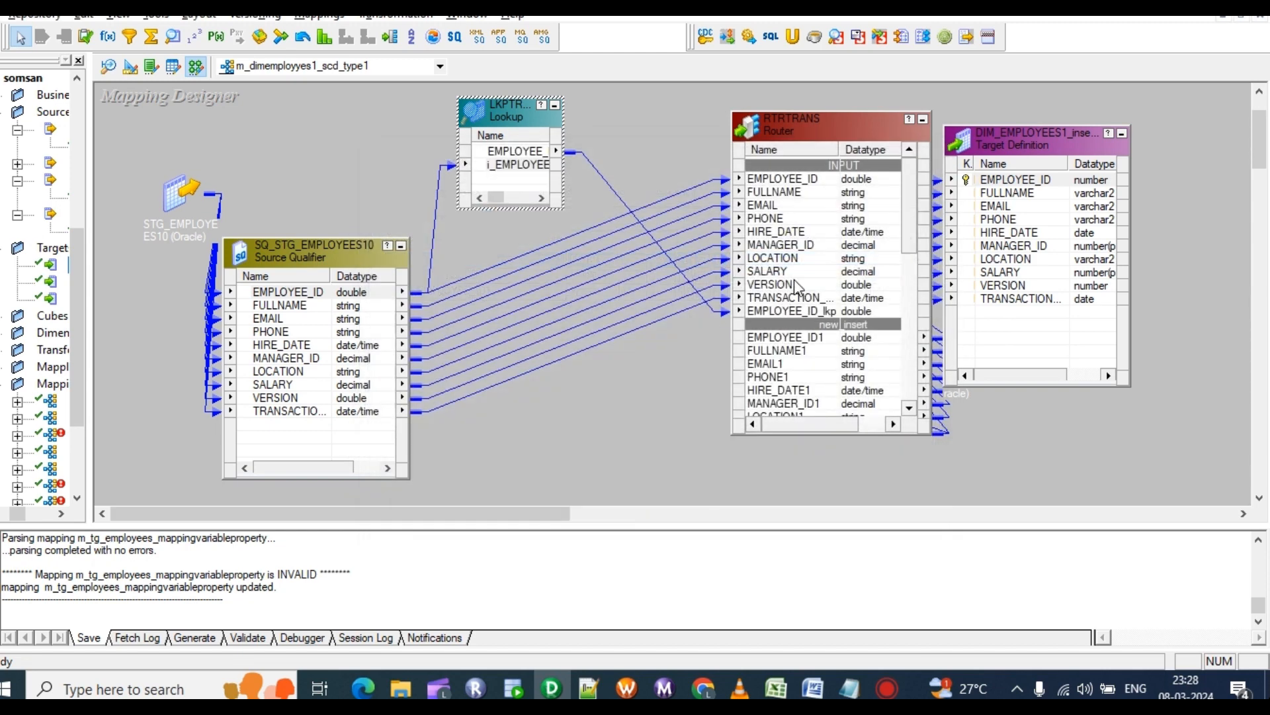
left_click_drag(810, 113, 812, 96)
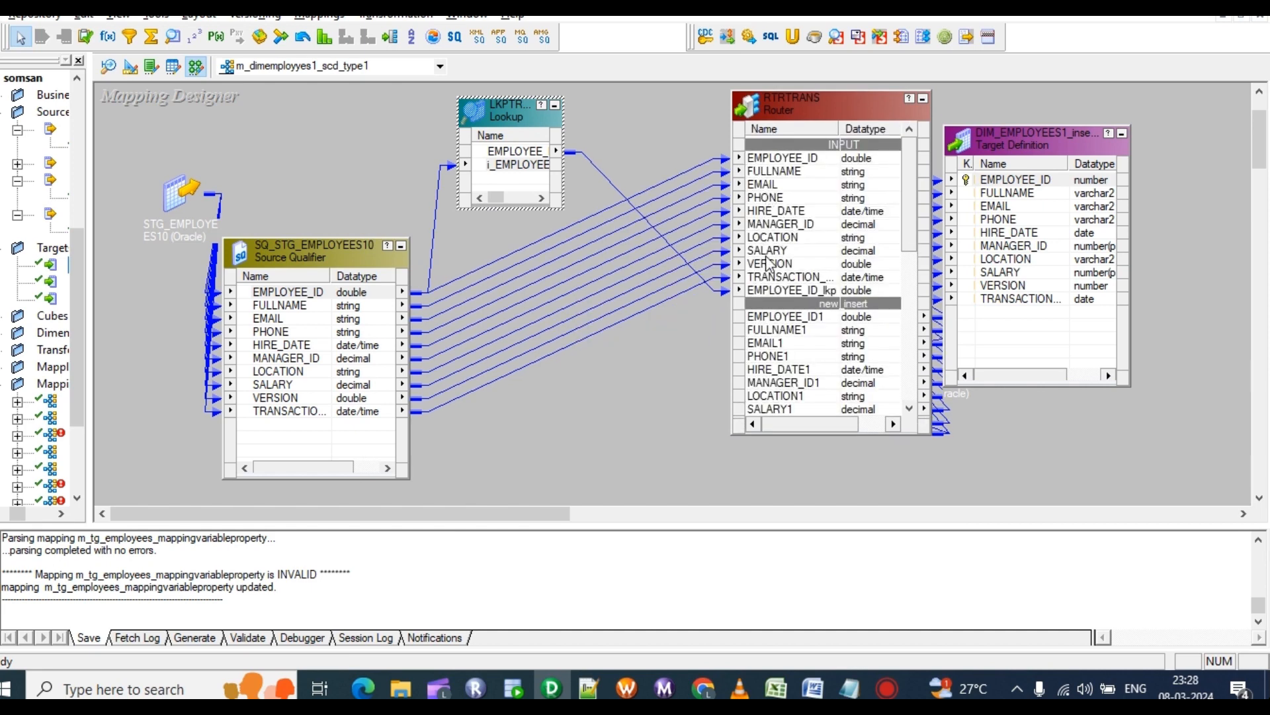
double_click(767, 292)
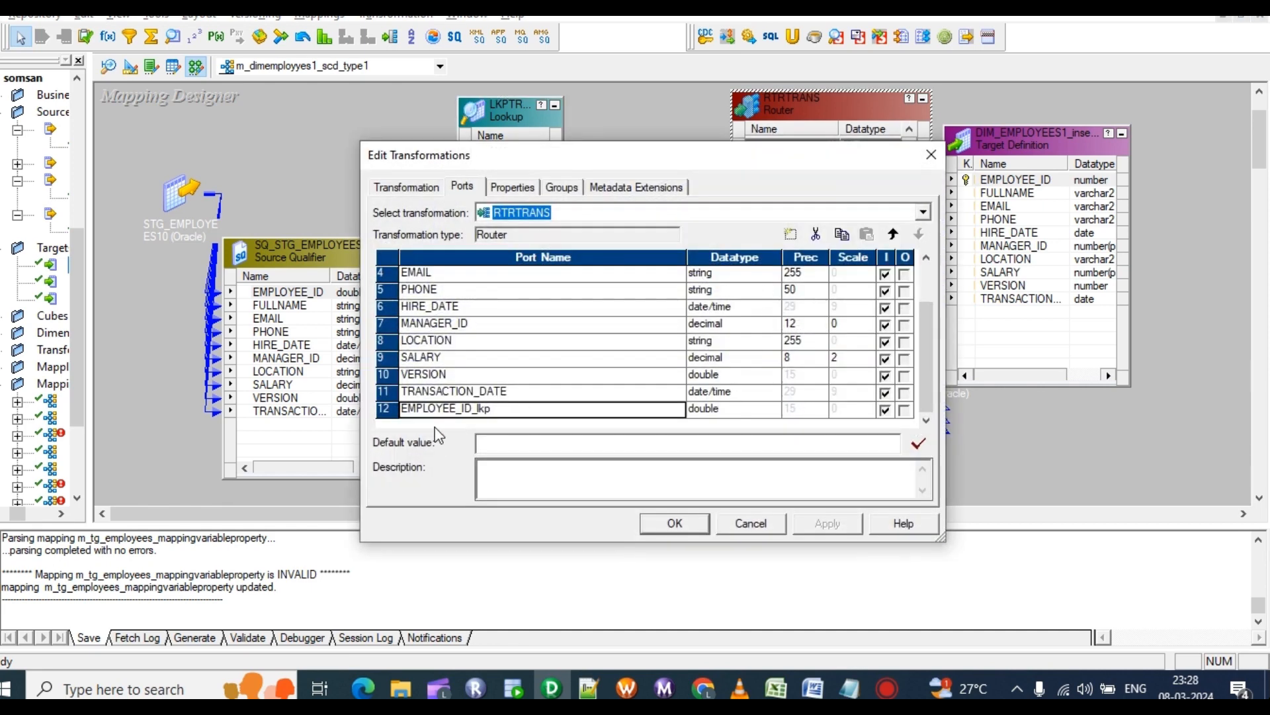
left_click(493, 409)
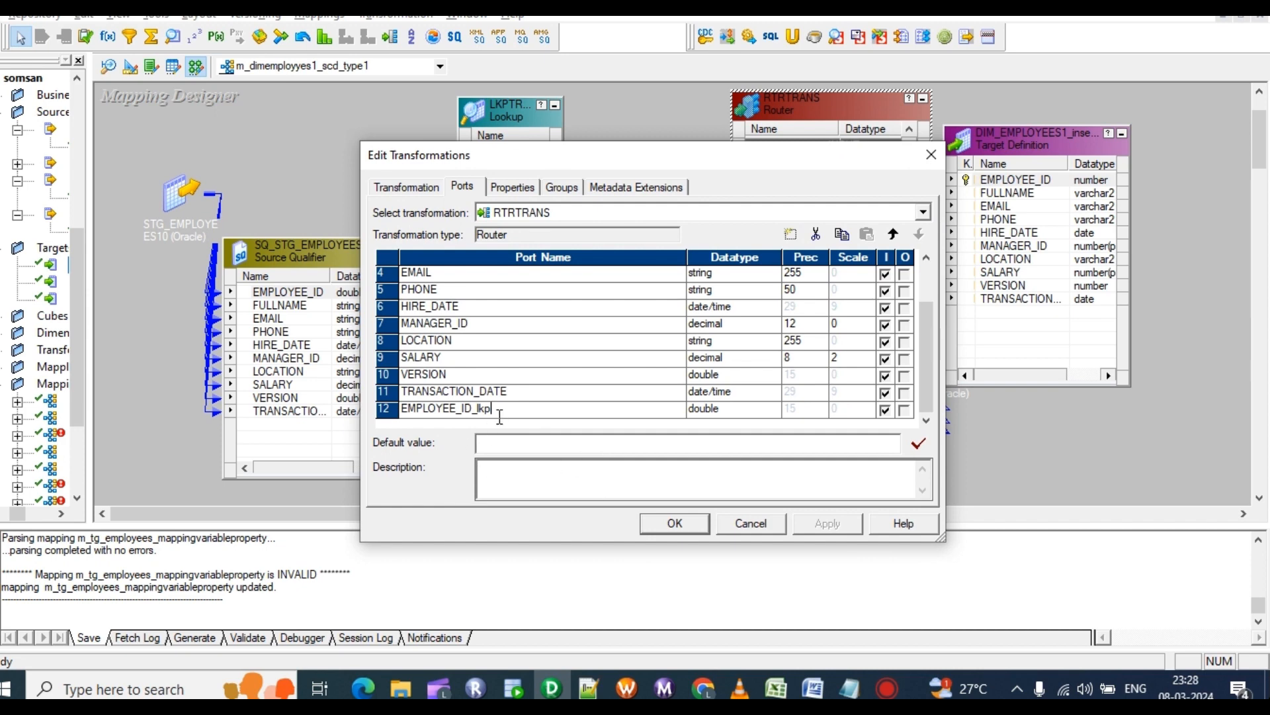
left_click(653, 528)
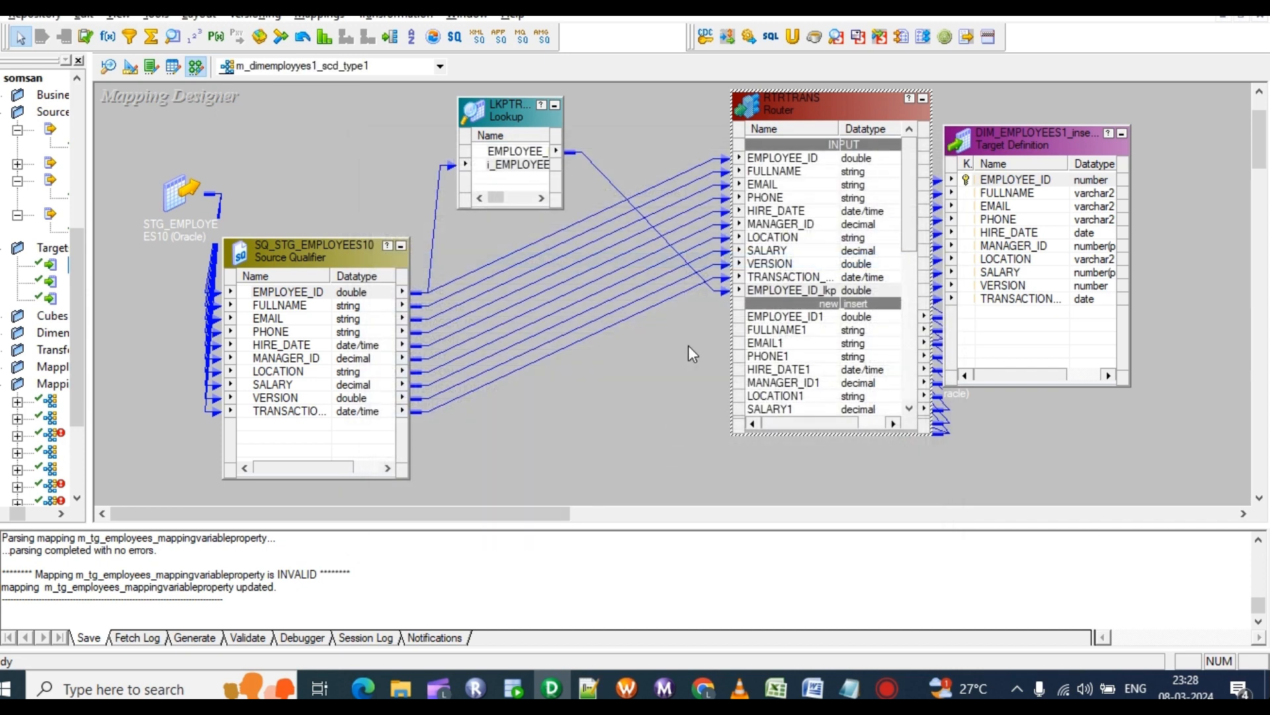
left_click_drag(561, 175, 643, 174)
left_click(522, 165)
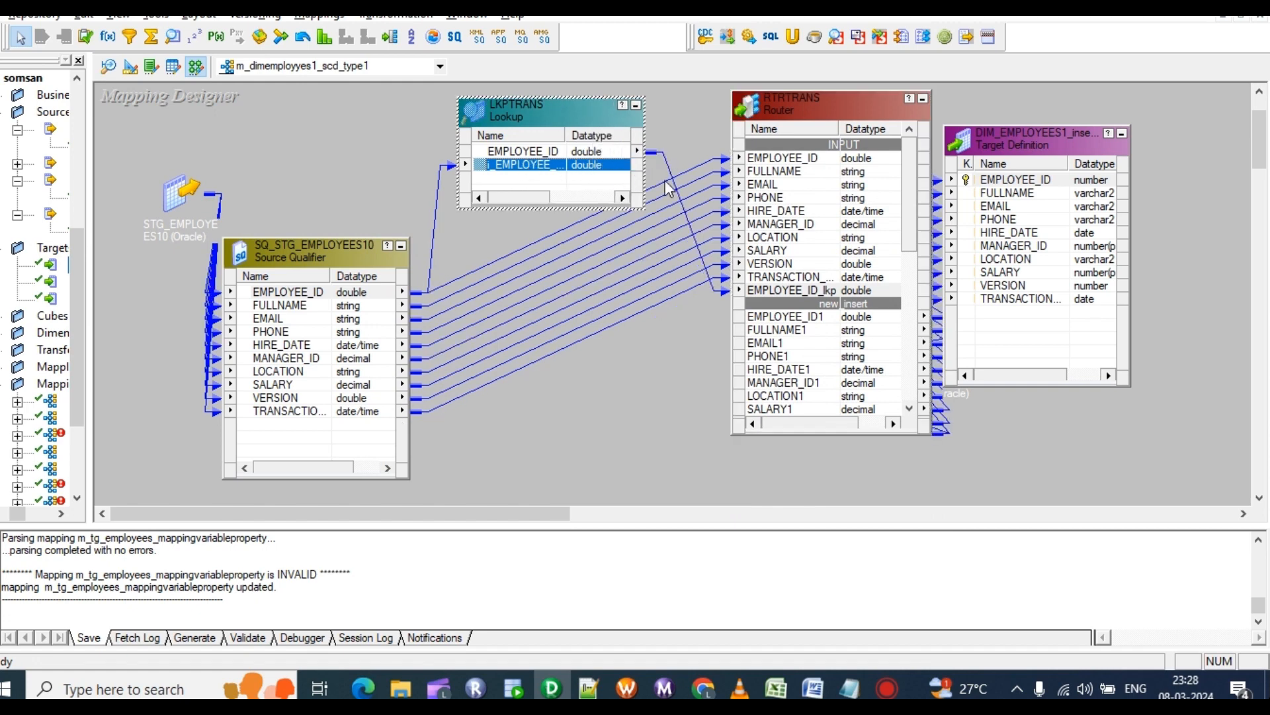
Open the RTRTRANS group definitions and examine the new_insert filter condition ISNULL(EMPLOYEE_ID_lkp).
double_click(816, 246)
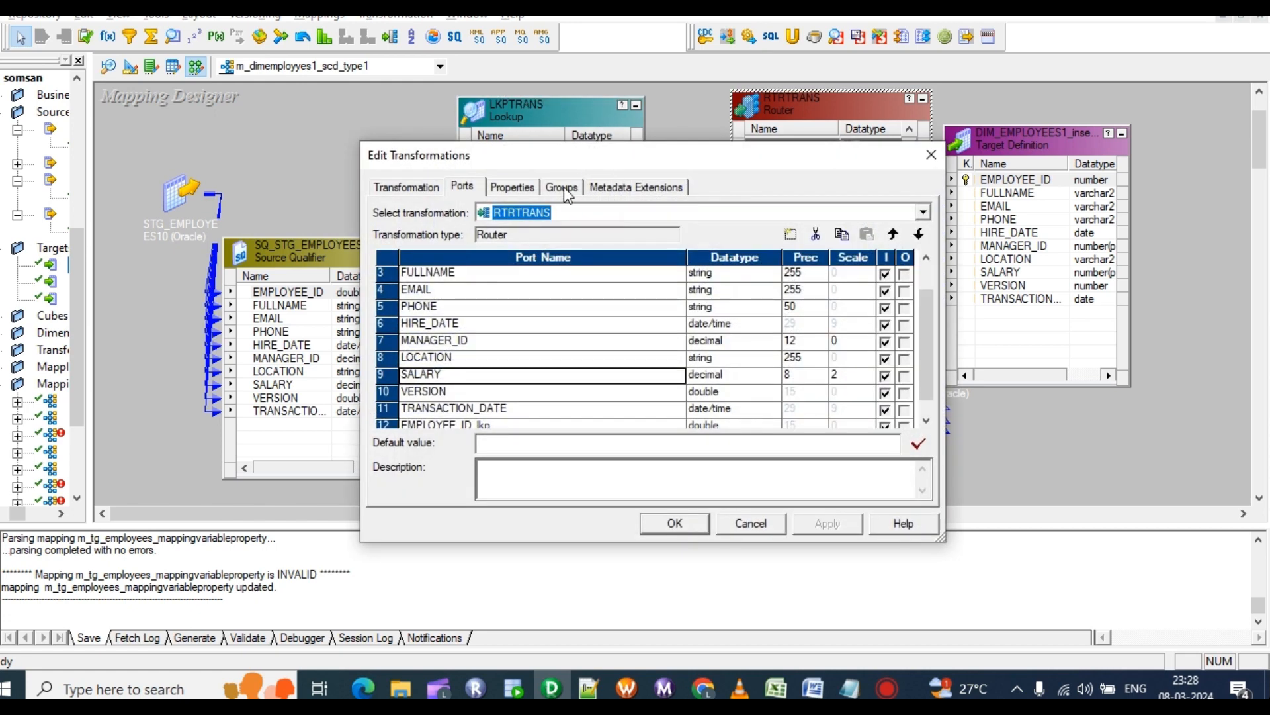
left_click(507, 188)
left_click(562, 187)
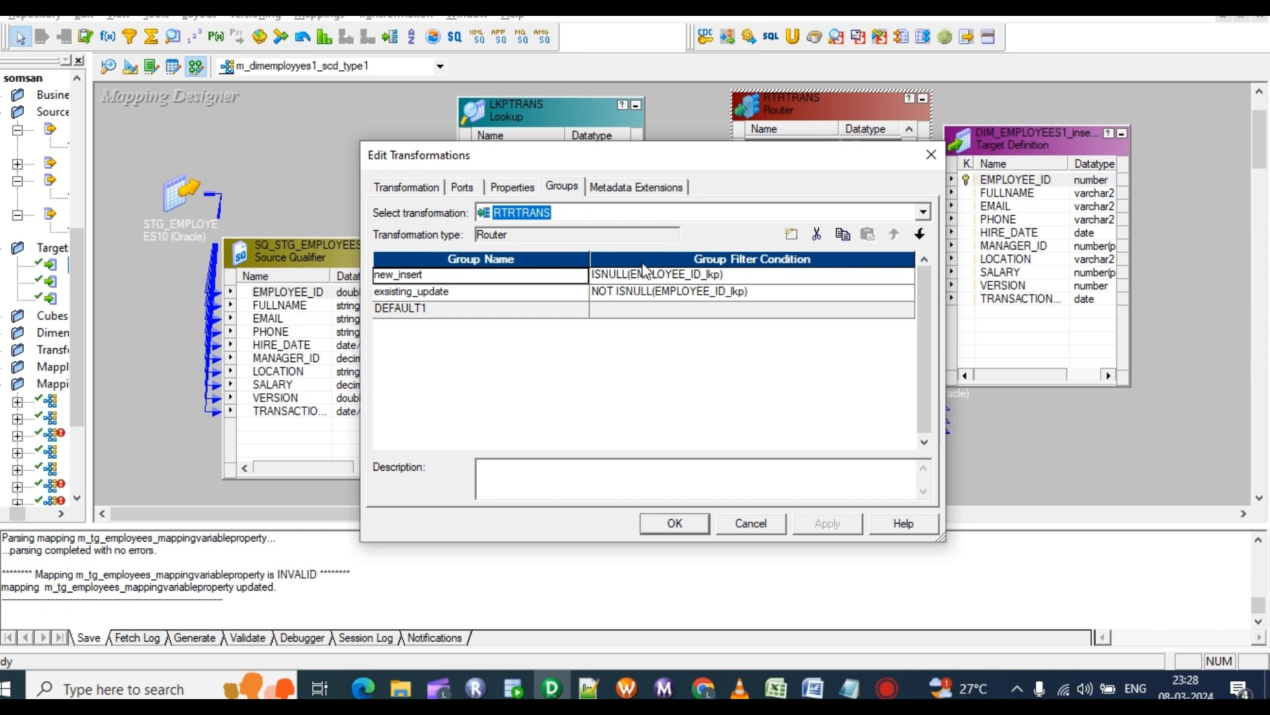
left_click(428, 275)
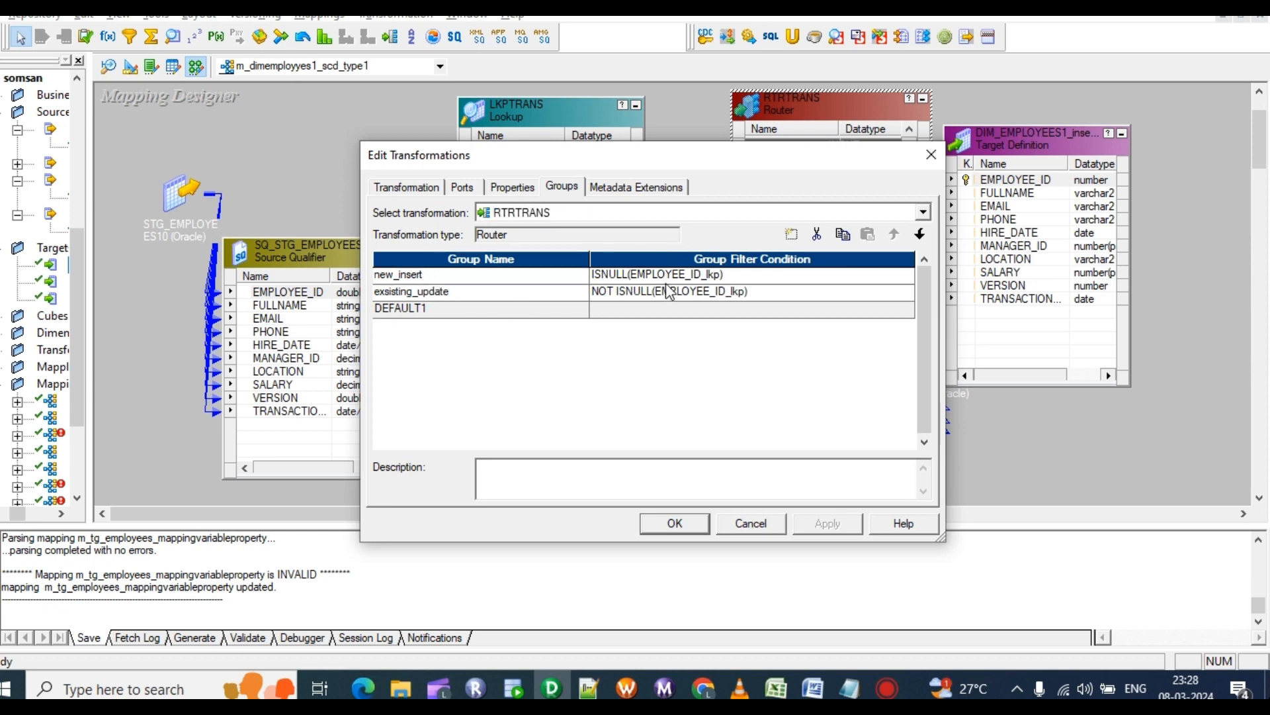
left_click(726, 275)
left_click(726, 275)
left_click_drag(728, 275, 590, 274)
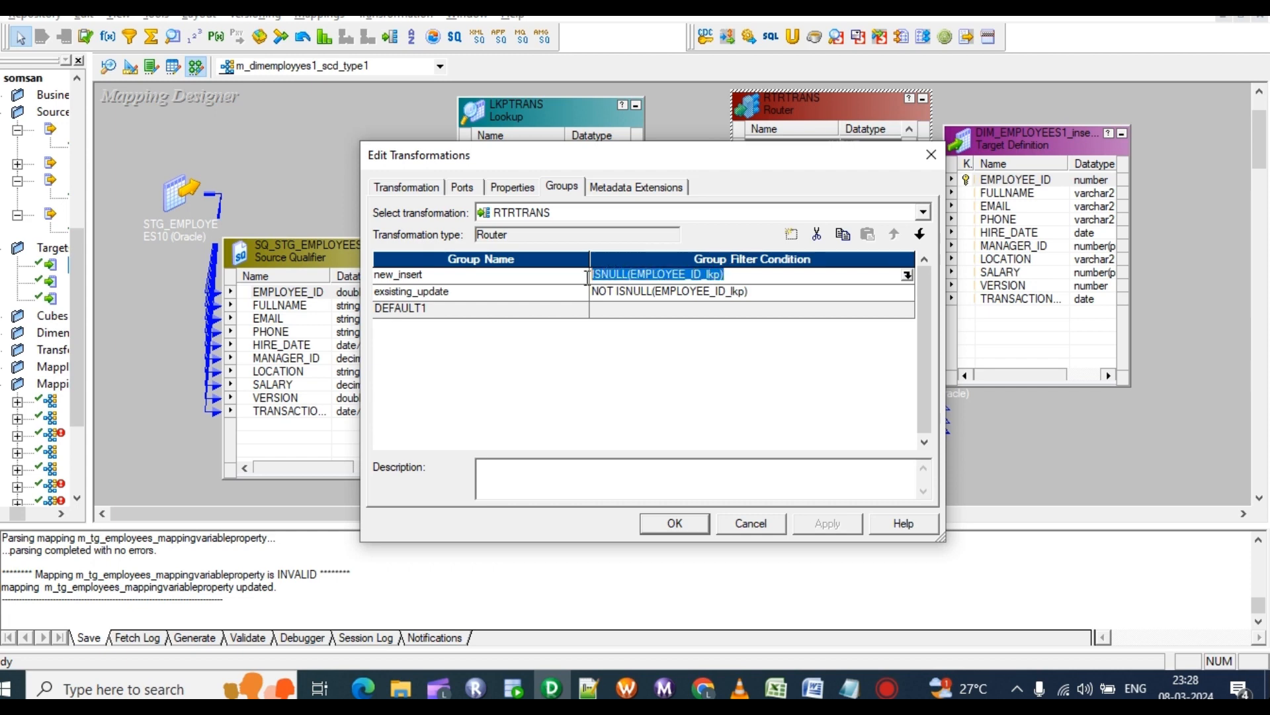
left_click(422, 280)
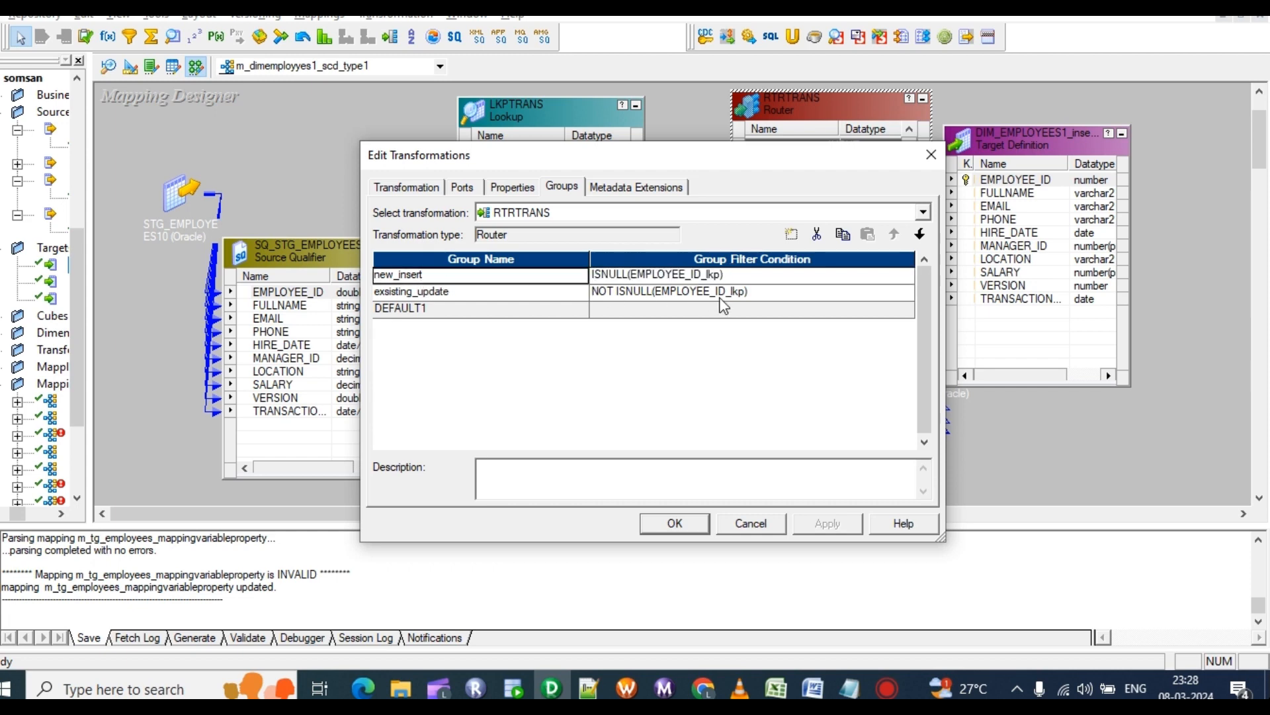
Compare the exsisting_update filter condition with the new_insert condition, highlighting EMPLOYEE_ID_lkp in the router groups.
left_click(747, 291)
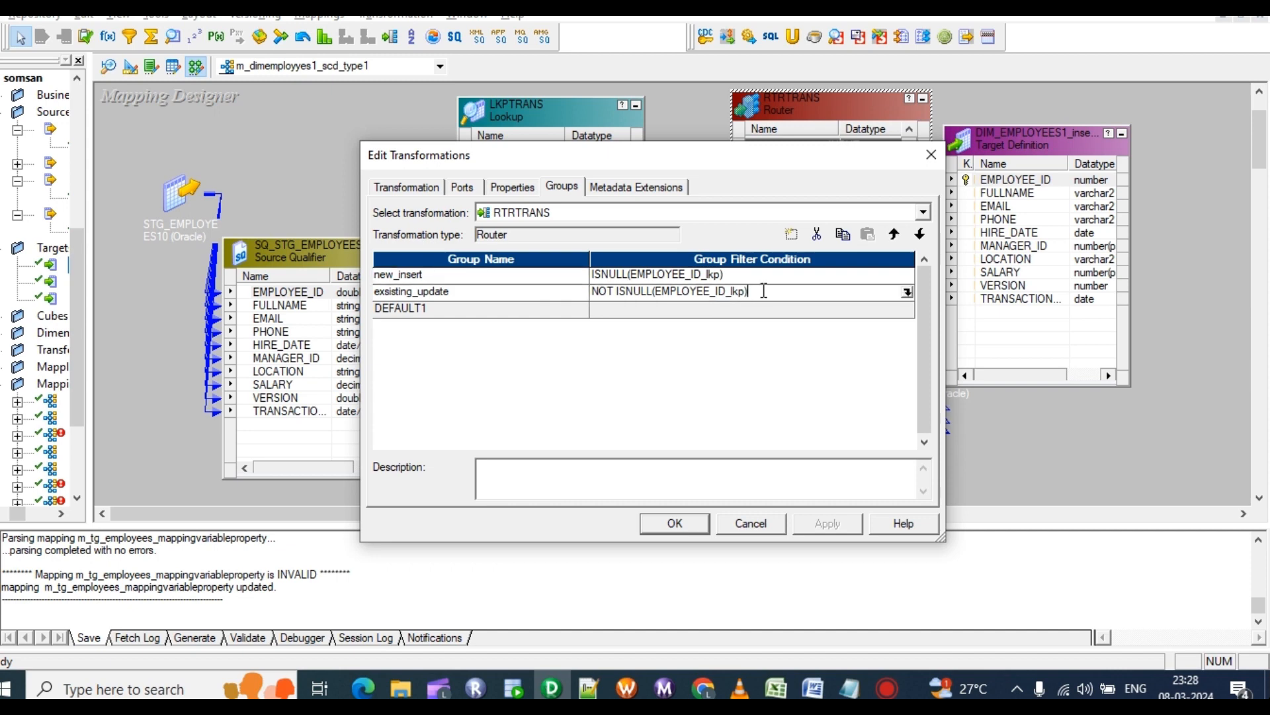
left_click_drag(747, 291, 657, 293)
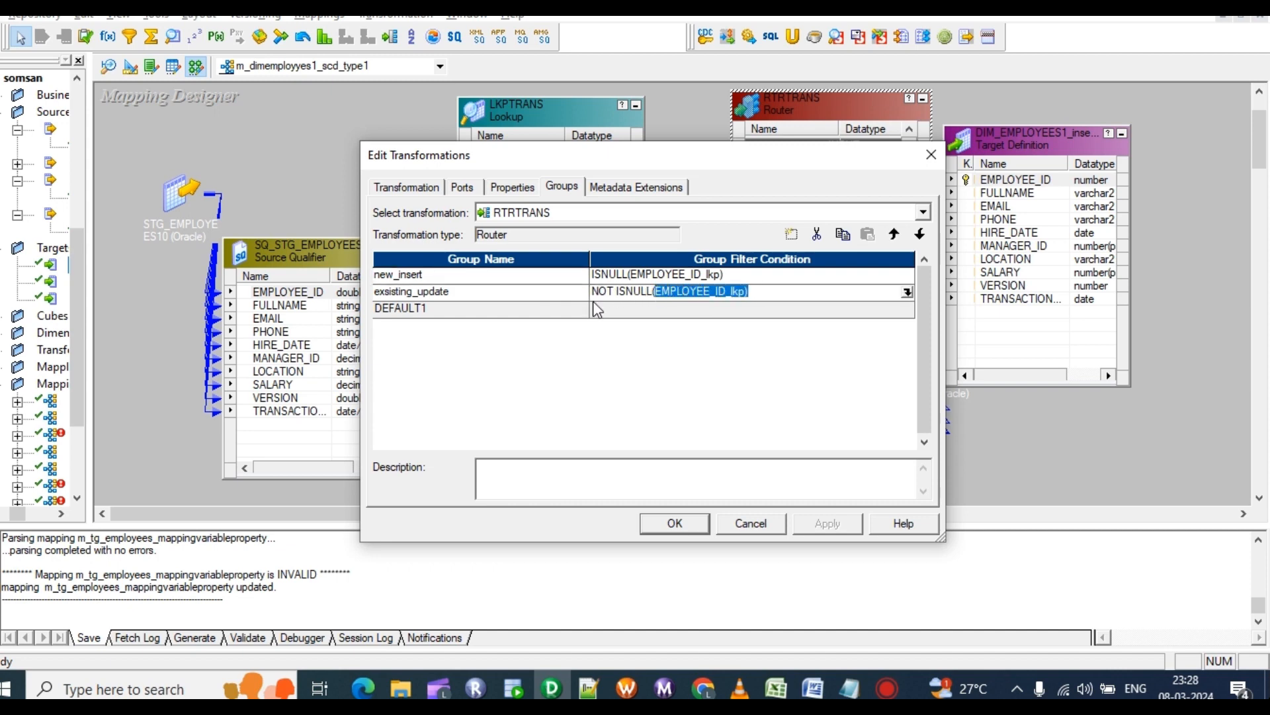
left_click(462, 291)
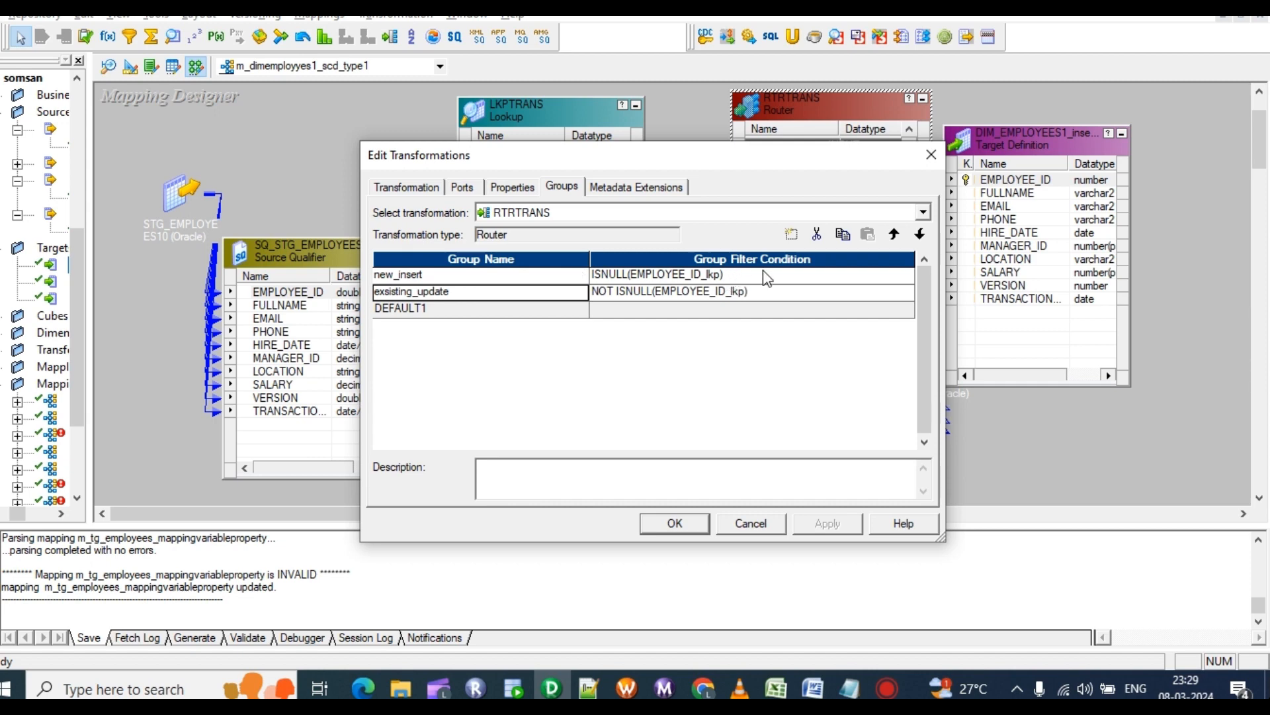
left_click(732, 273)
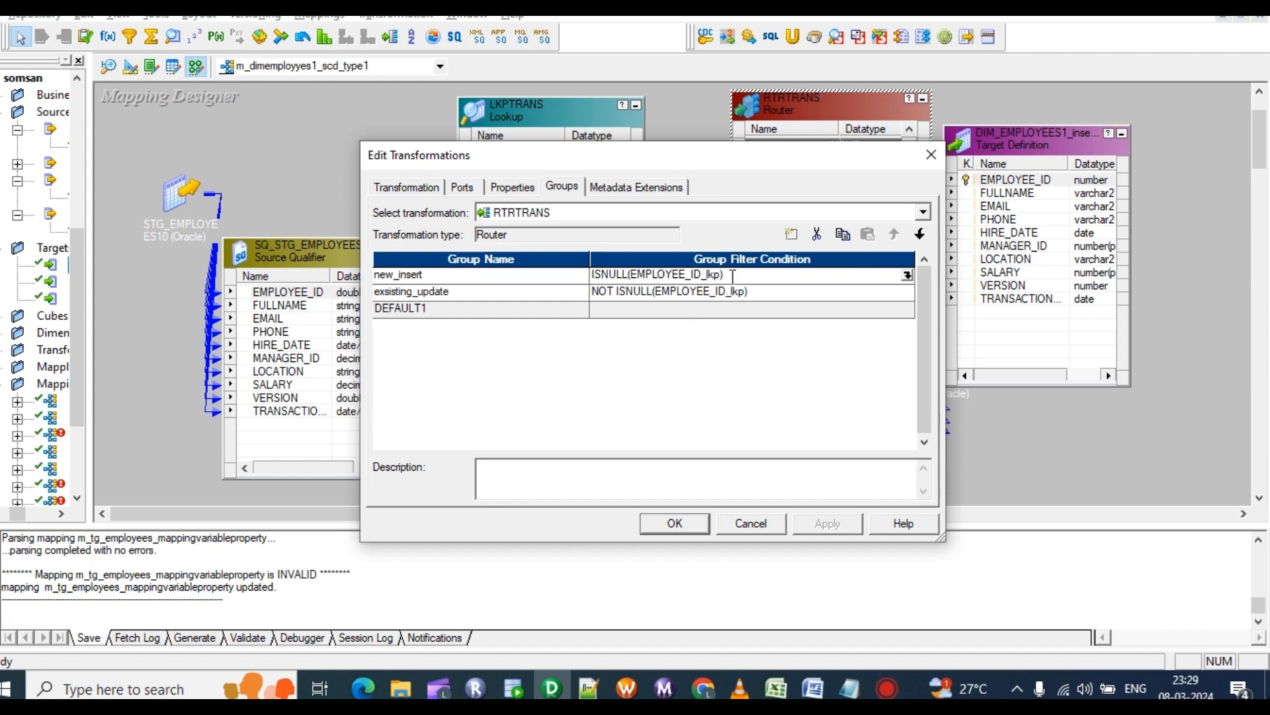
left_click_drag(736, 276, 643, 283)
left_click(728, 274)
left_click_drag(741, 273, 700, 274)
left_click(756, 295)
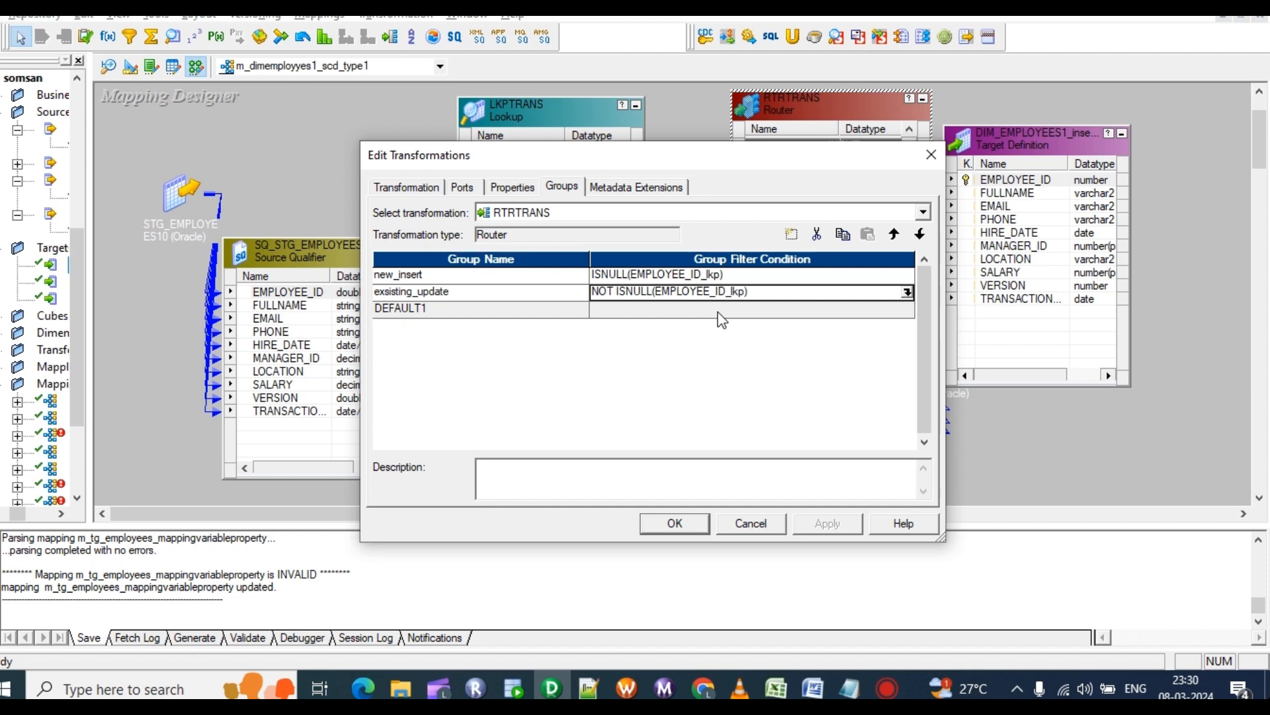
Examine the exsisting_update expression NOT ISNULL(EMPLOYEE_ID_lkp) in the Expression Editor, and return to the mapping.
left_click(907, 292)
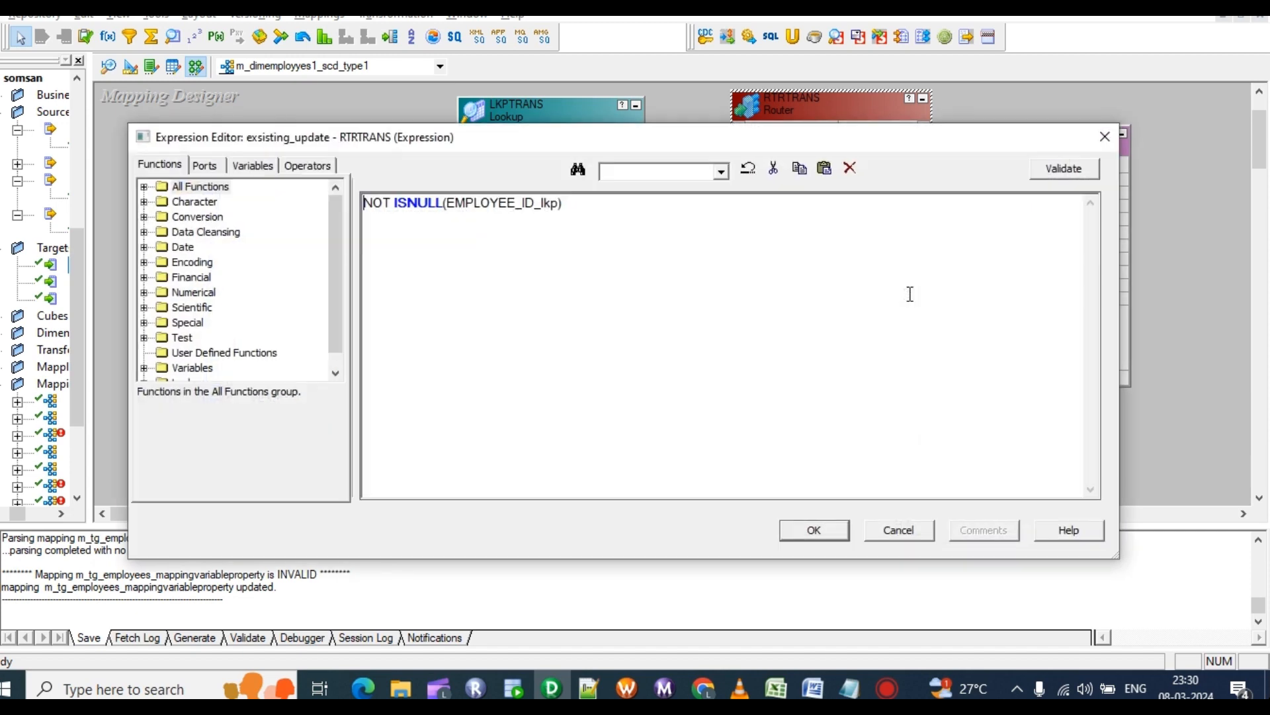
left_click_drag(565, 203, 429, 217)
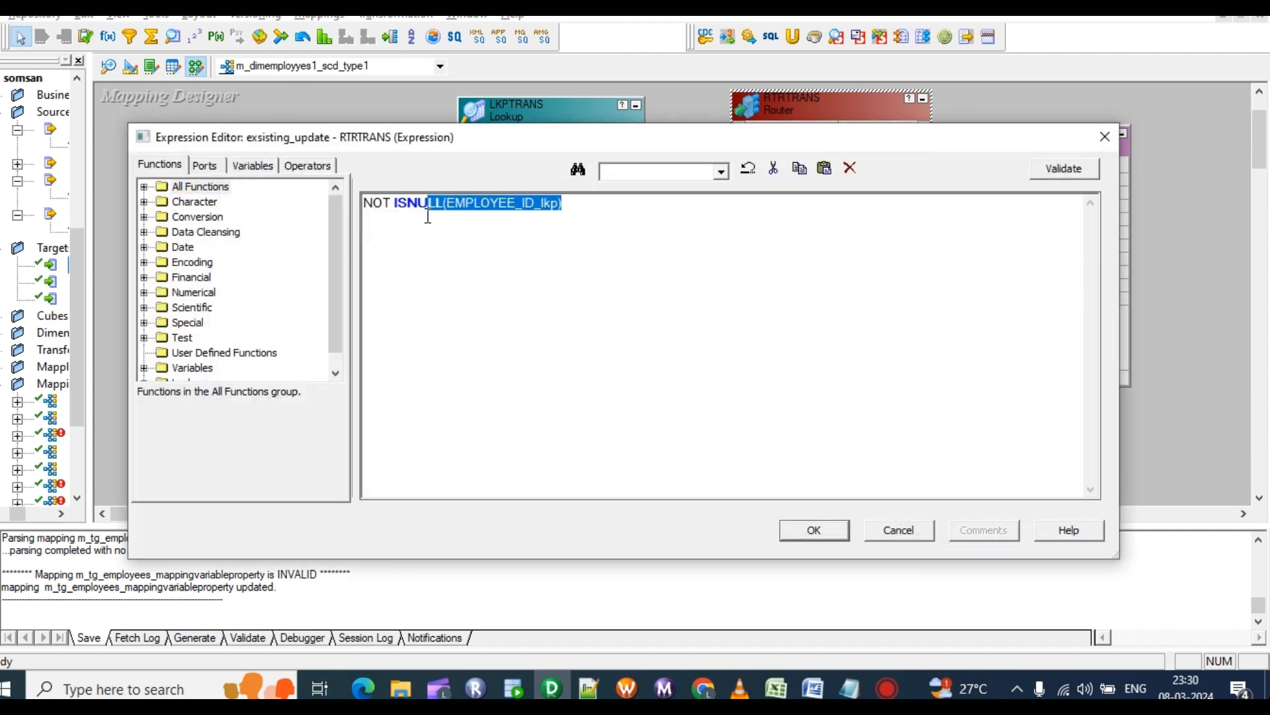
left_click(814, 529)
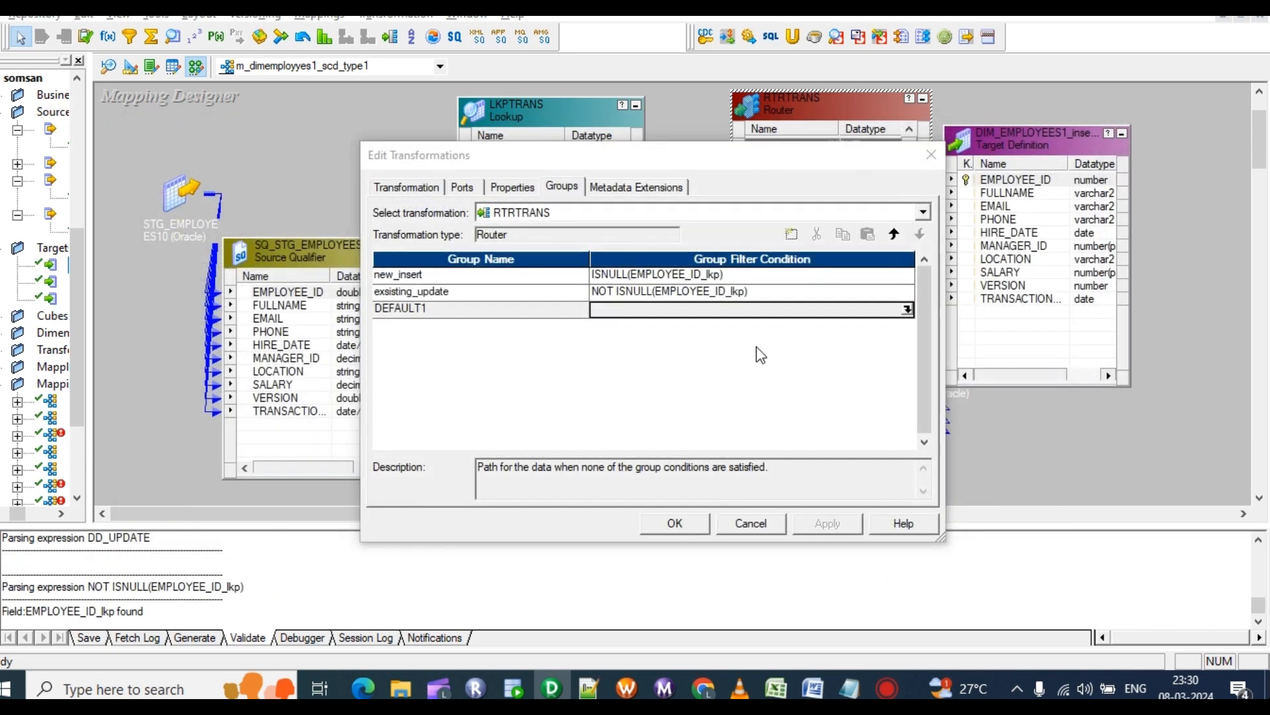
left_click(738, 294)
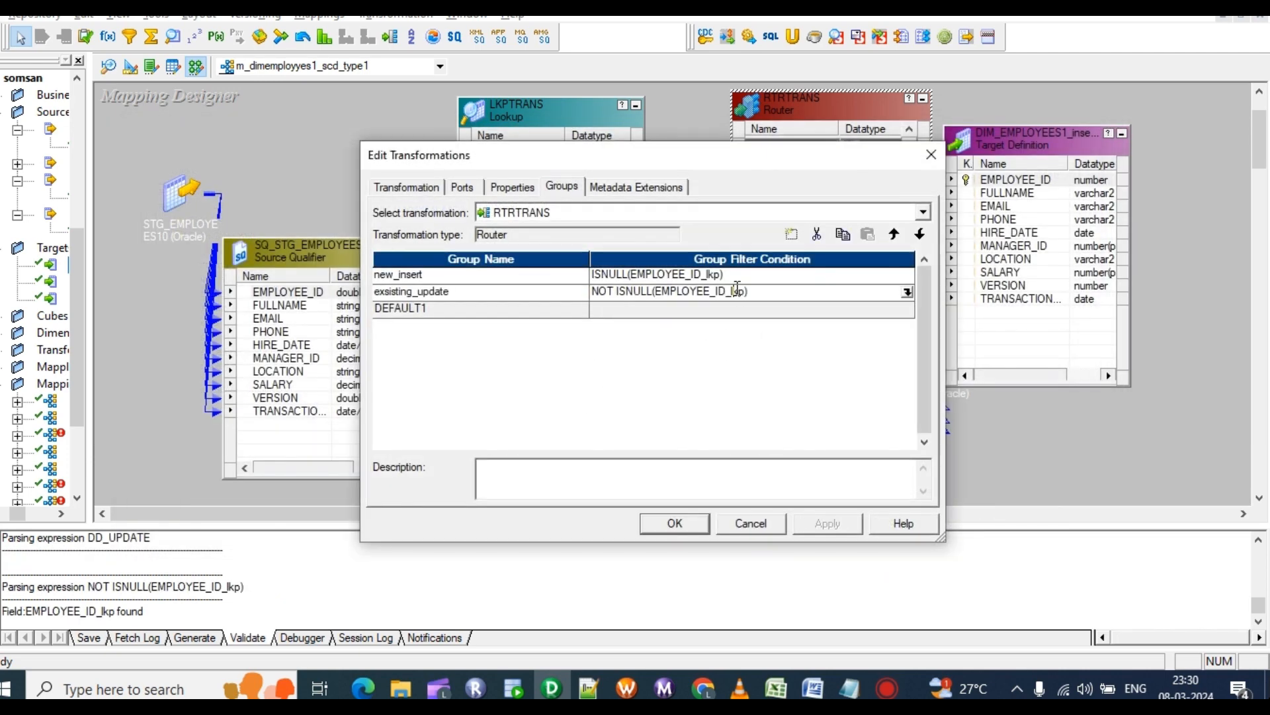
left_click(471, 292)
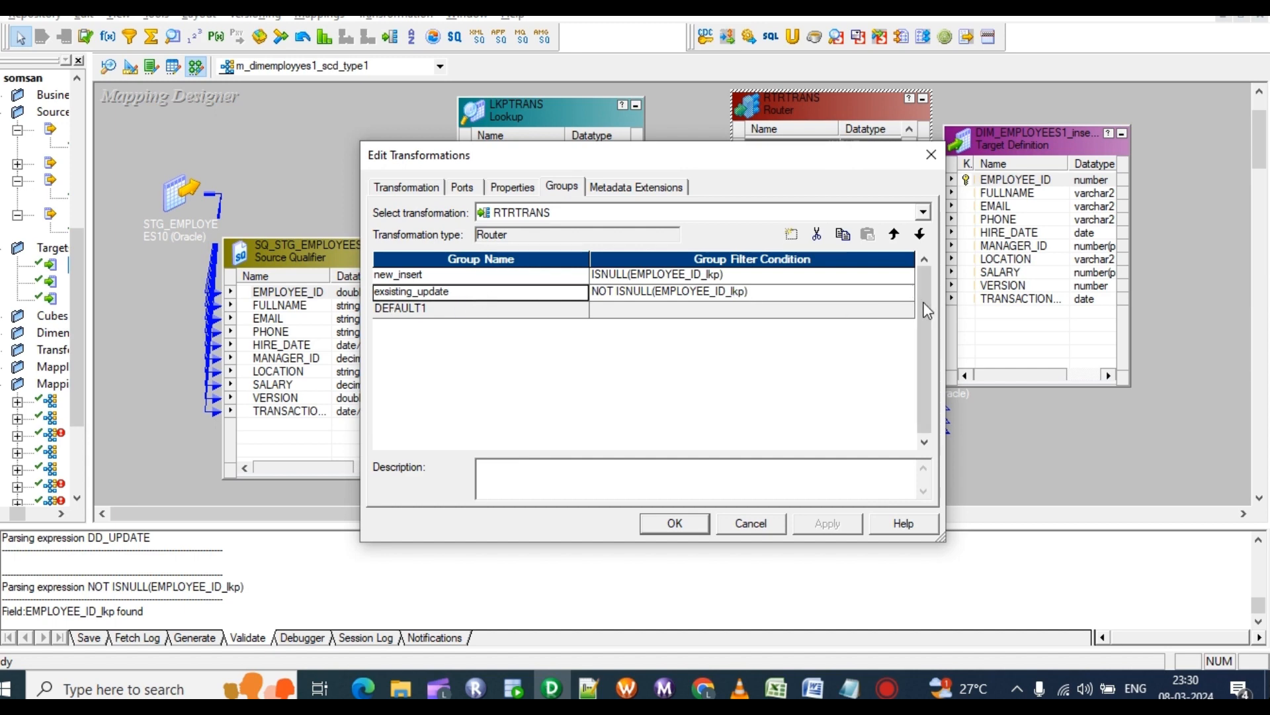
left_click(671, 523)
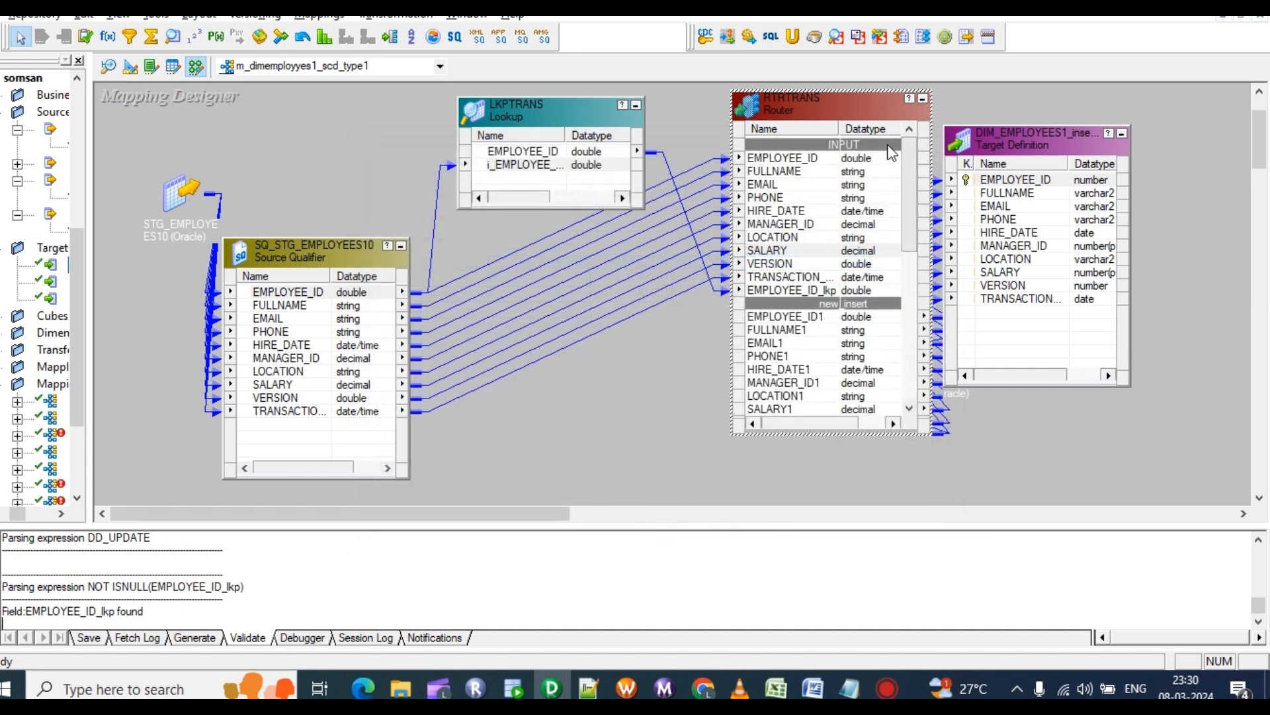
Move RTRTRANS clear of the update strategies, examine the DD_INSERT update strategy expression of UPDTRANS, and return to the mapping.
left_click_drag(871, 101, 705, 136)
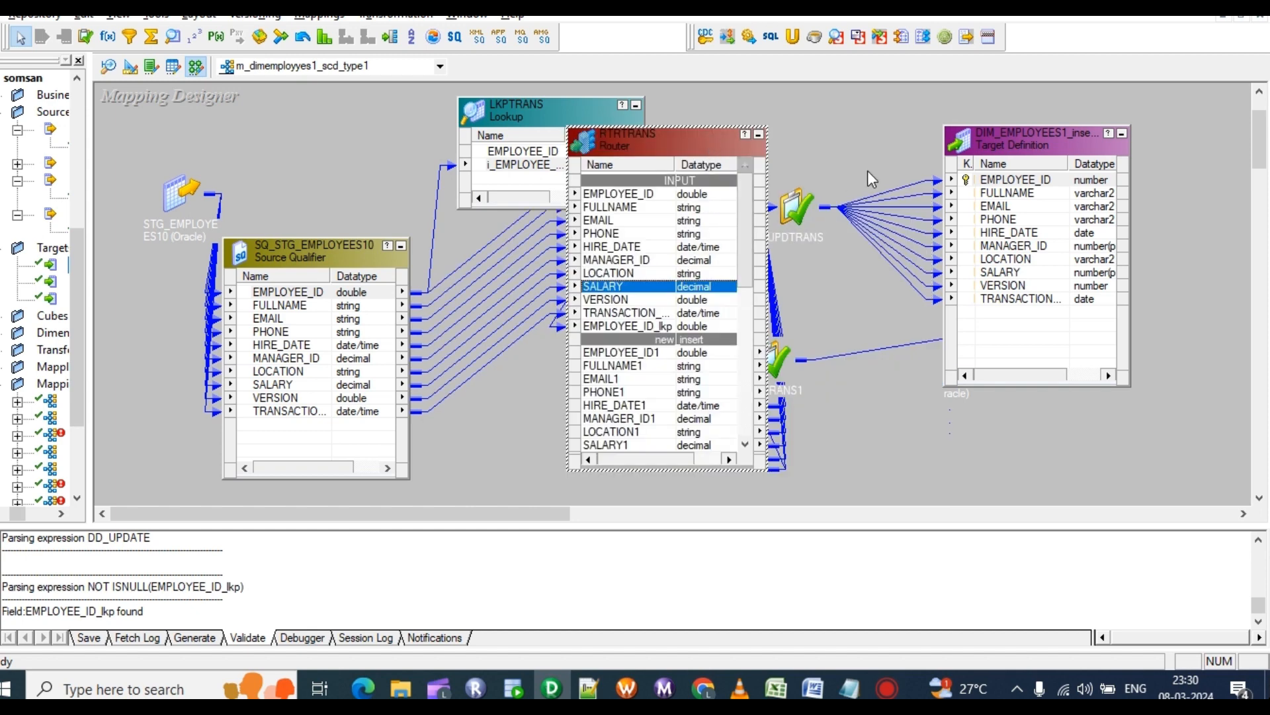
double_click(792, 207)
double_click(861, 237)
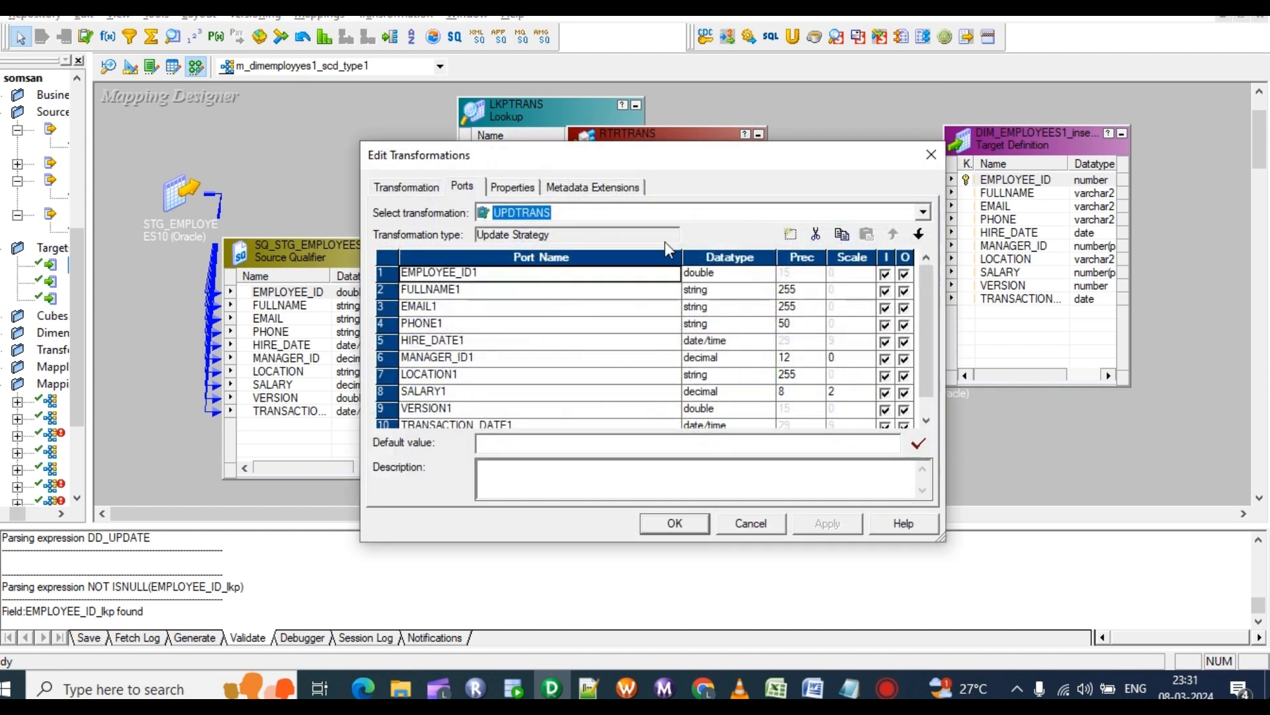
left_click(501, 187)
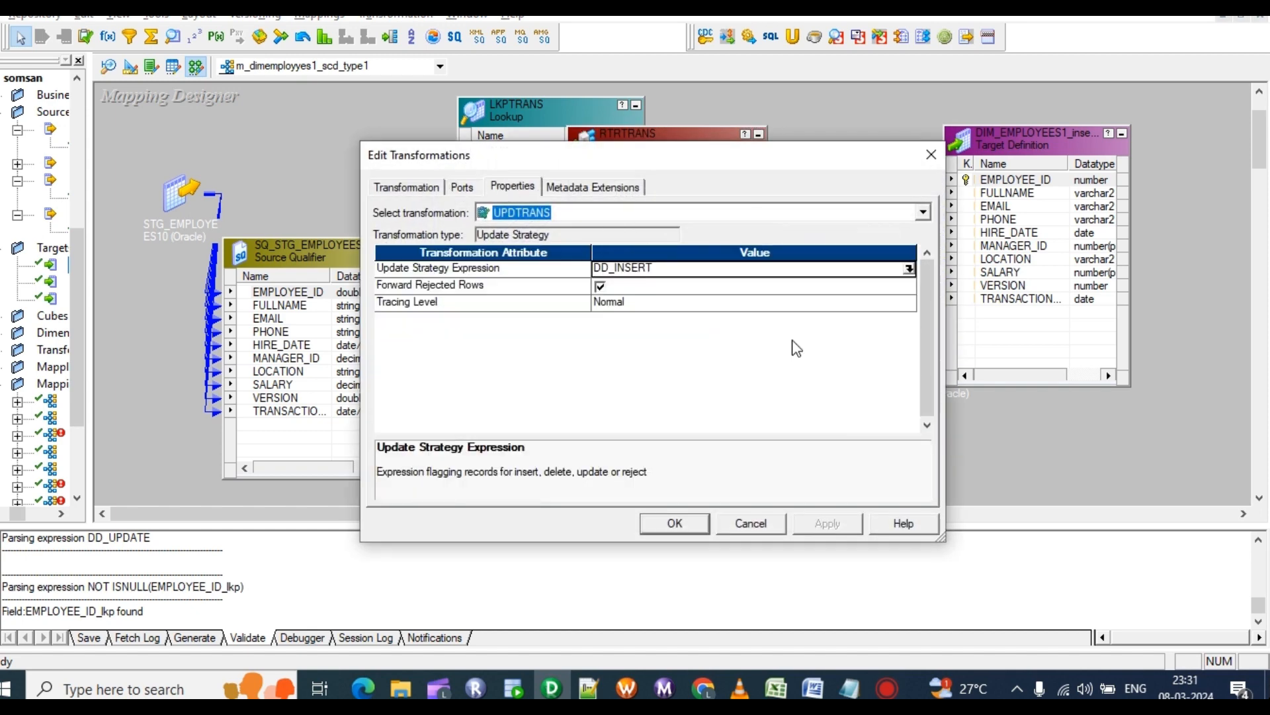
left_click(909, 269)
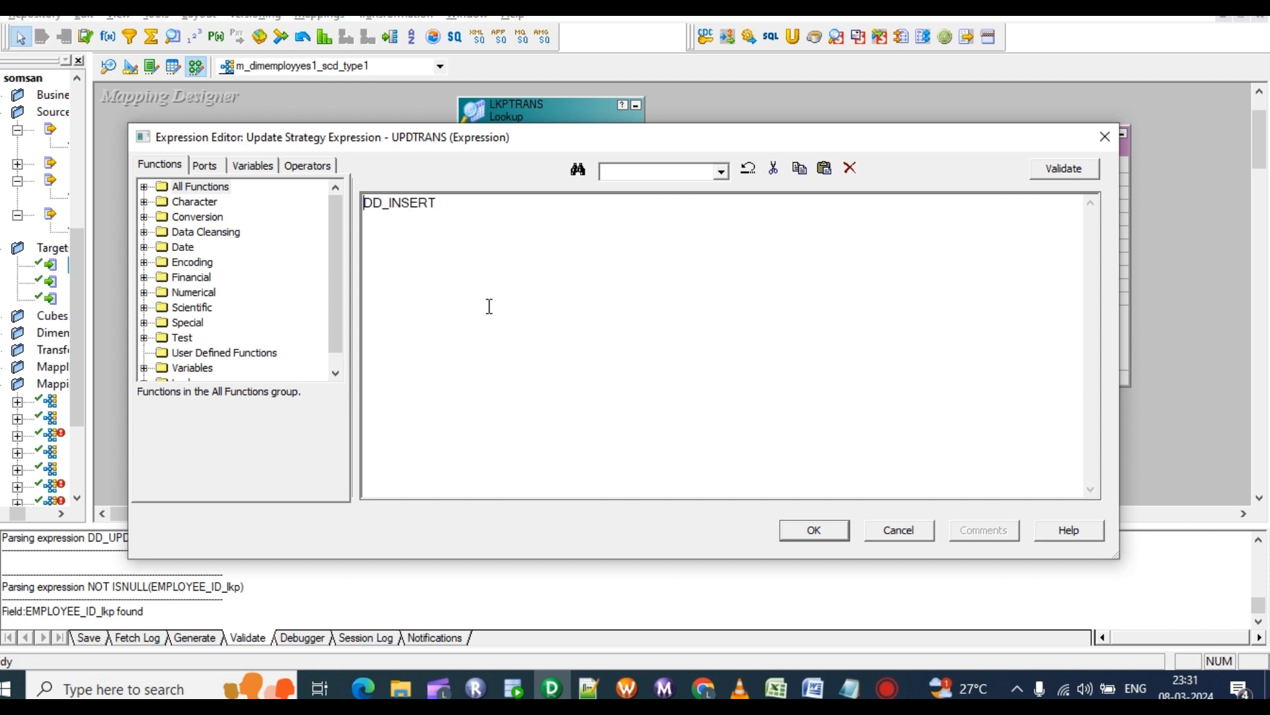
left_click_drag(442, 202, 315, 215)
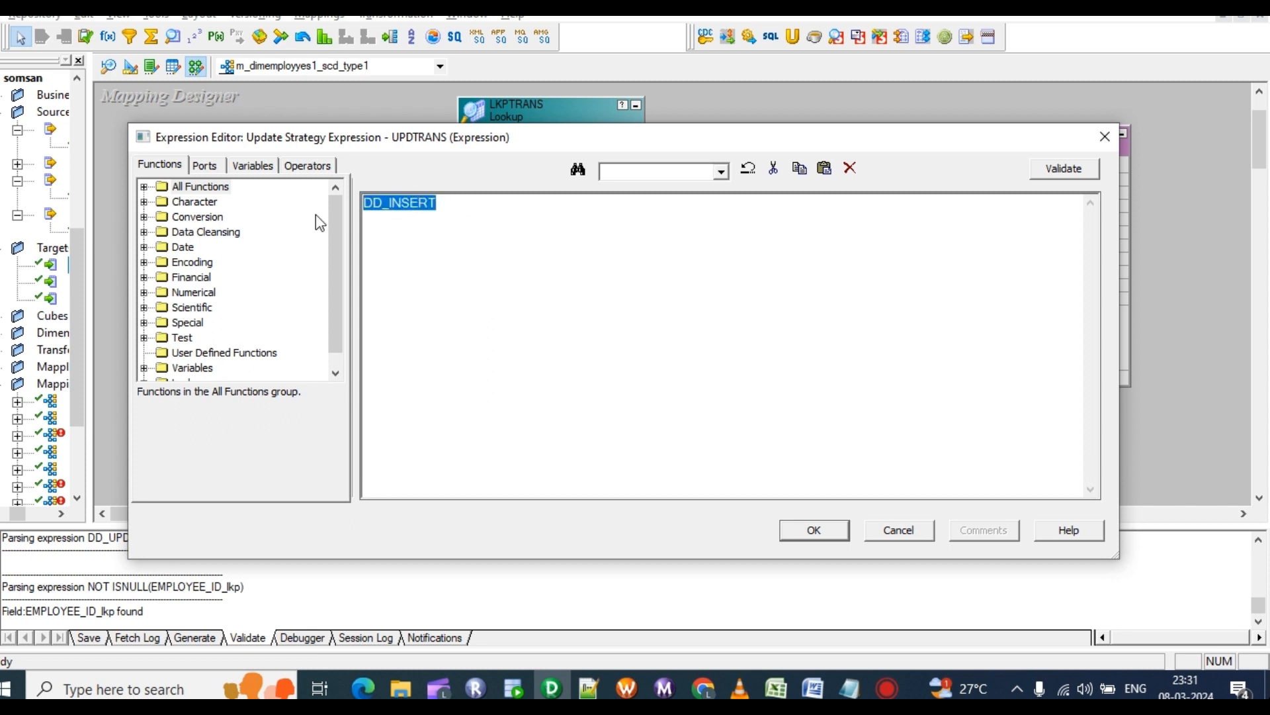
left_click(415, 220)
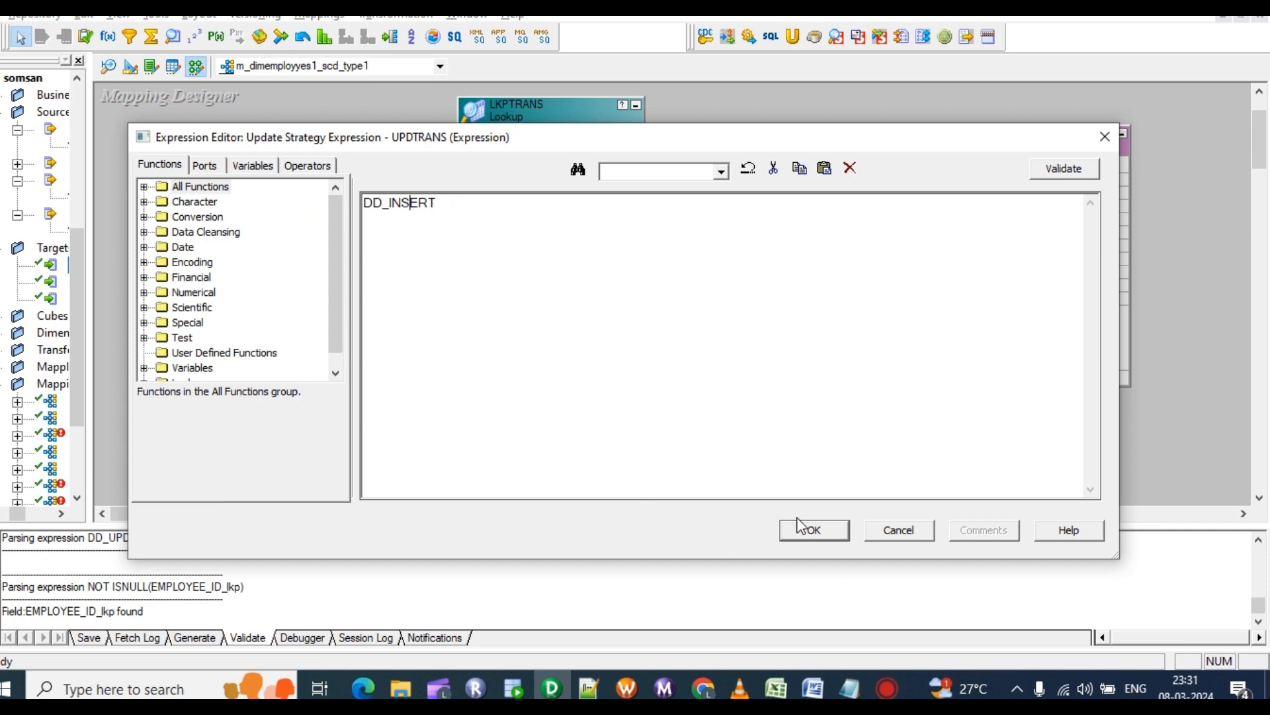
left_click(813, 533)
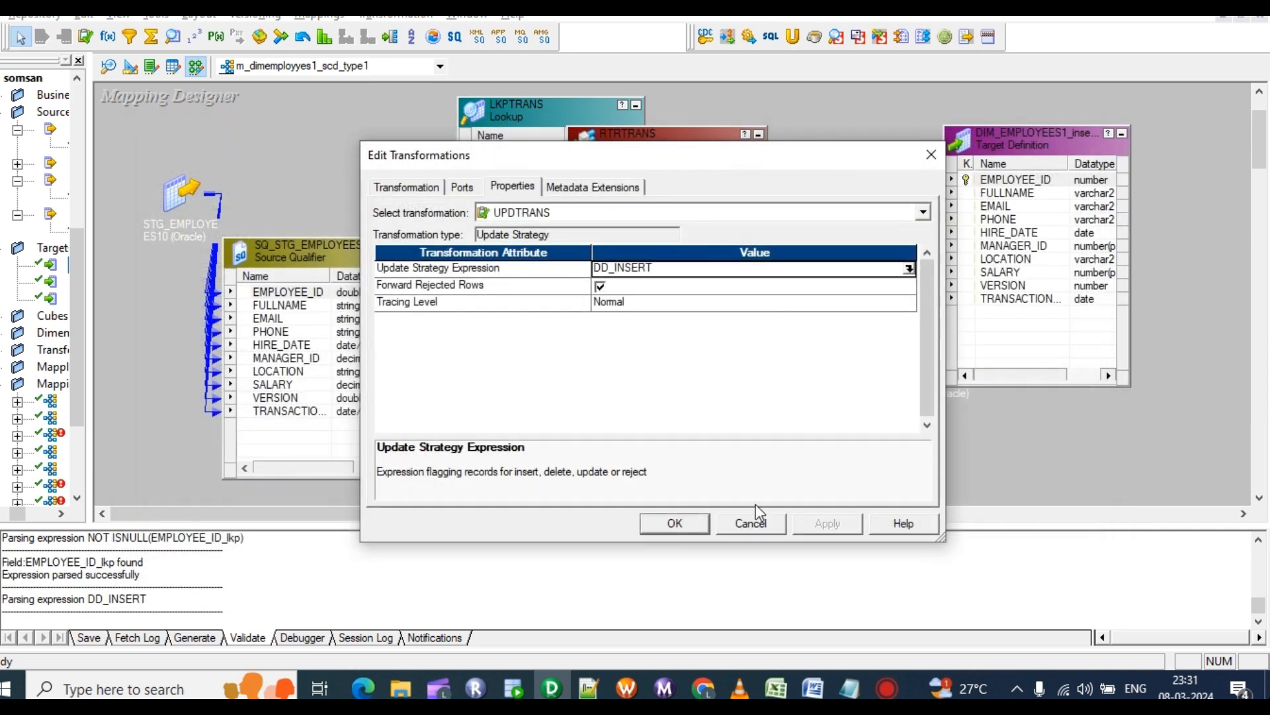
left_click(675, 524)
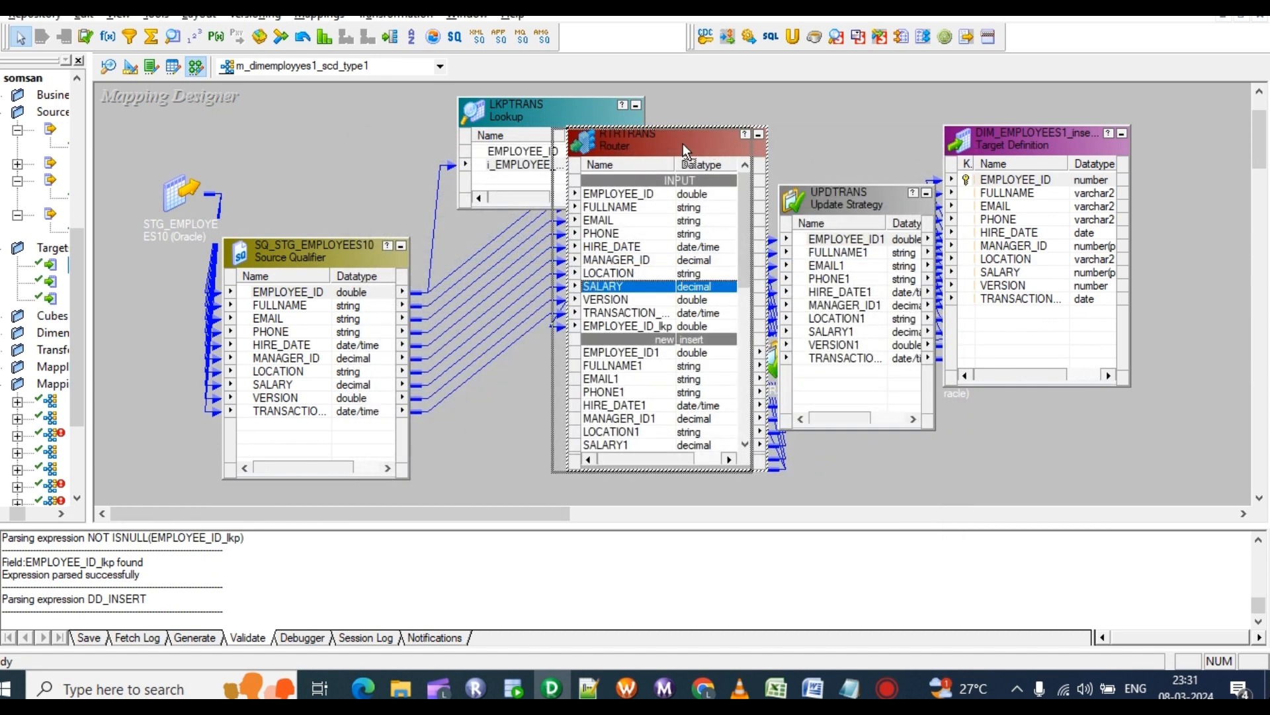
Spread out RTRTRANS, UPDTRANS and UPDTRANS1 to expose the port links from the new_insert group to the insert target.
left_click_drag(683, 145, 486, 153)
left_click_drag(855, 212, 785, 150)
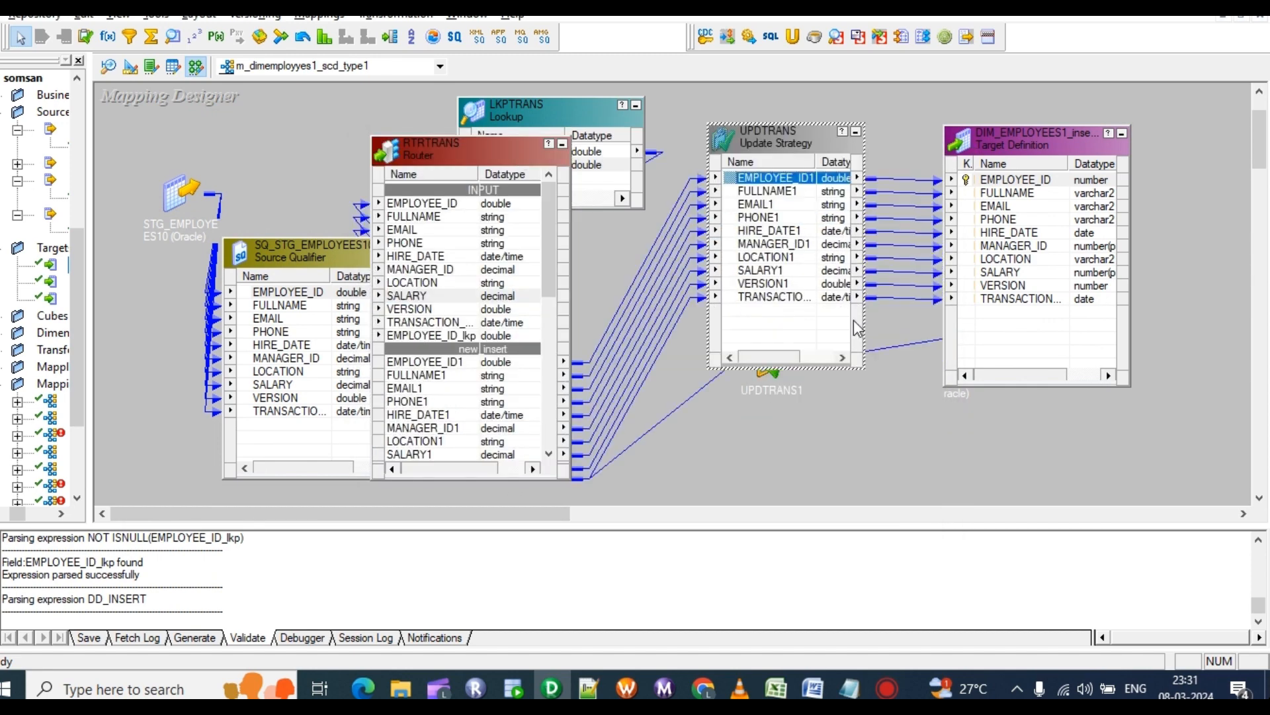
left_click(765, 375)
left_click_drag(764, 374, 751, 460)
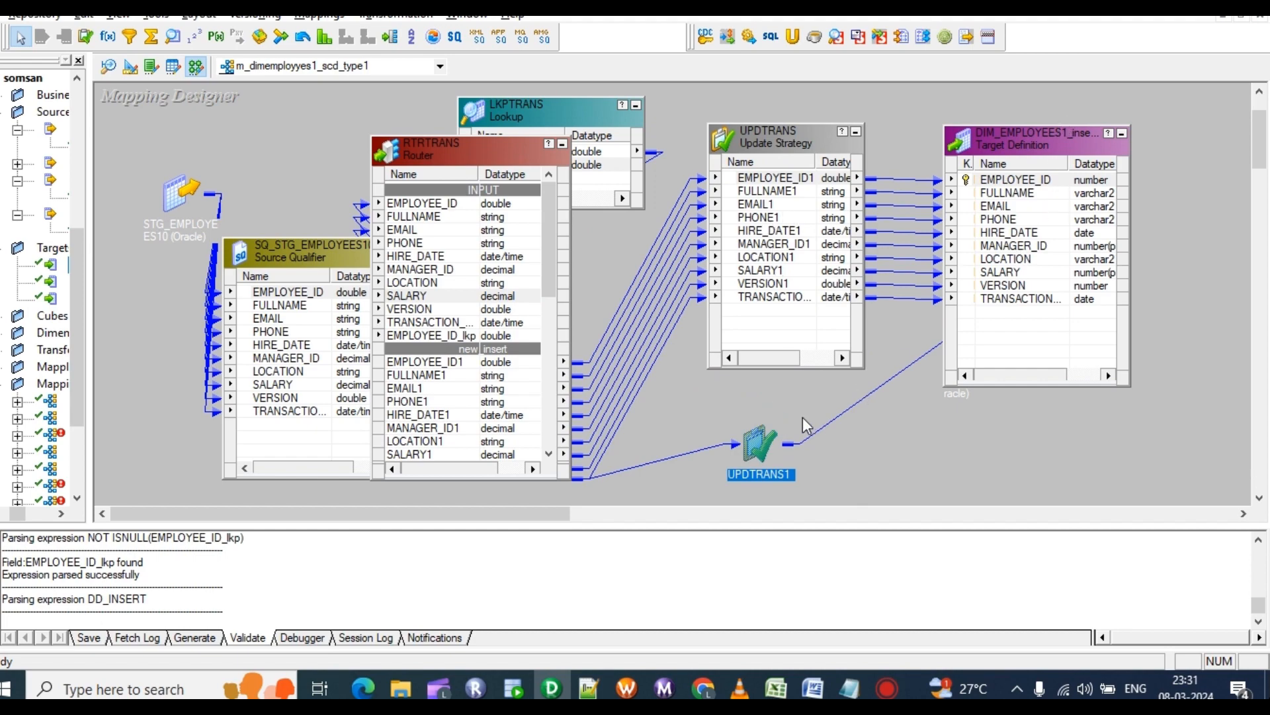
View the UPDTRANS port list, and briefly expand UPDTRANS1 to view its port links before collapsing it again.
double_click(764, 185)
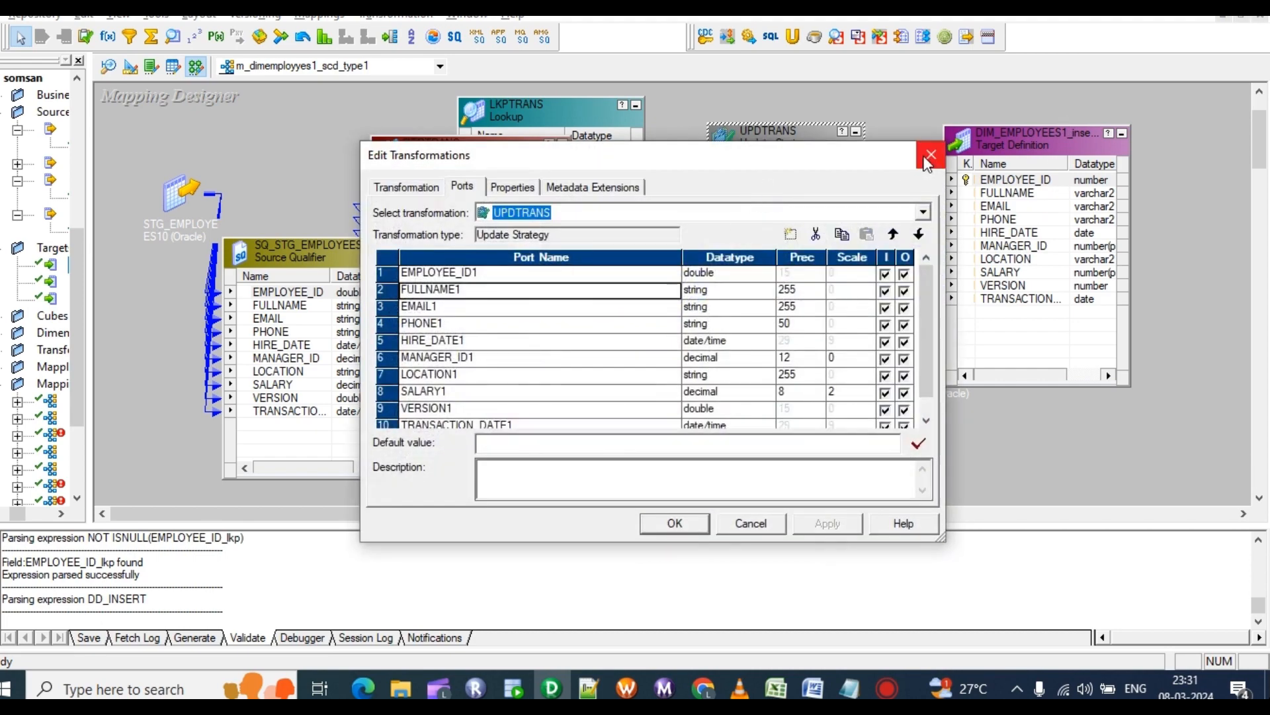
left_click(931, 154)
left_click(765, 454)
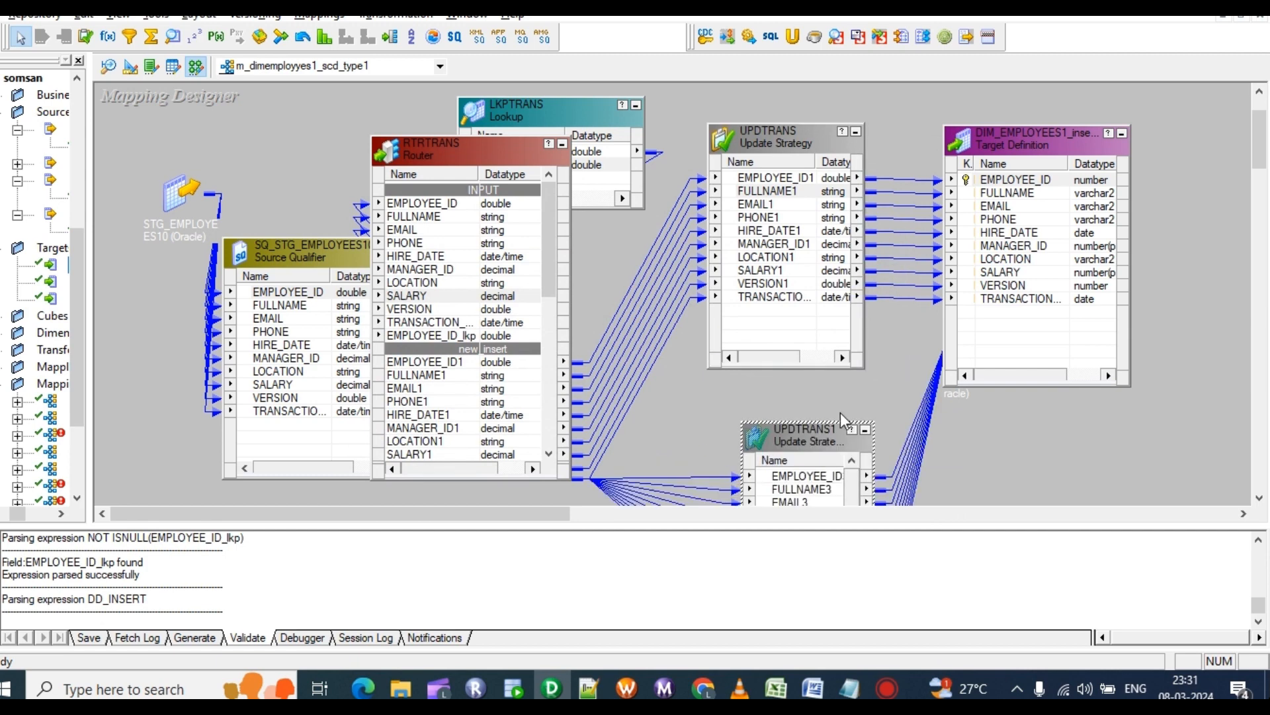
left_click(866, 430)
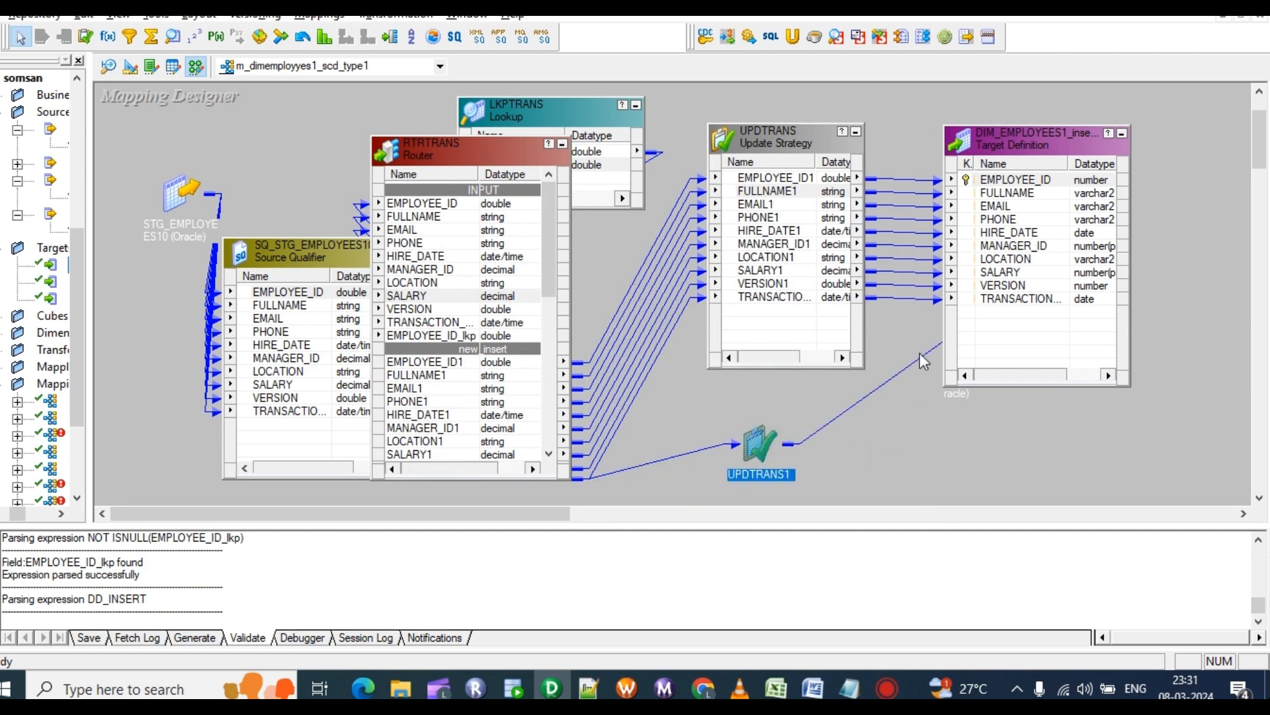
Collapse the insert target, move the DIM_EMPLOYEES11_update target clear, and expand it to view its links from UPDTRANS1.
left_click(1123, 134)
left_click(1123, 134)
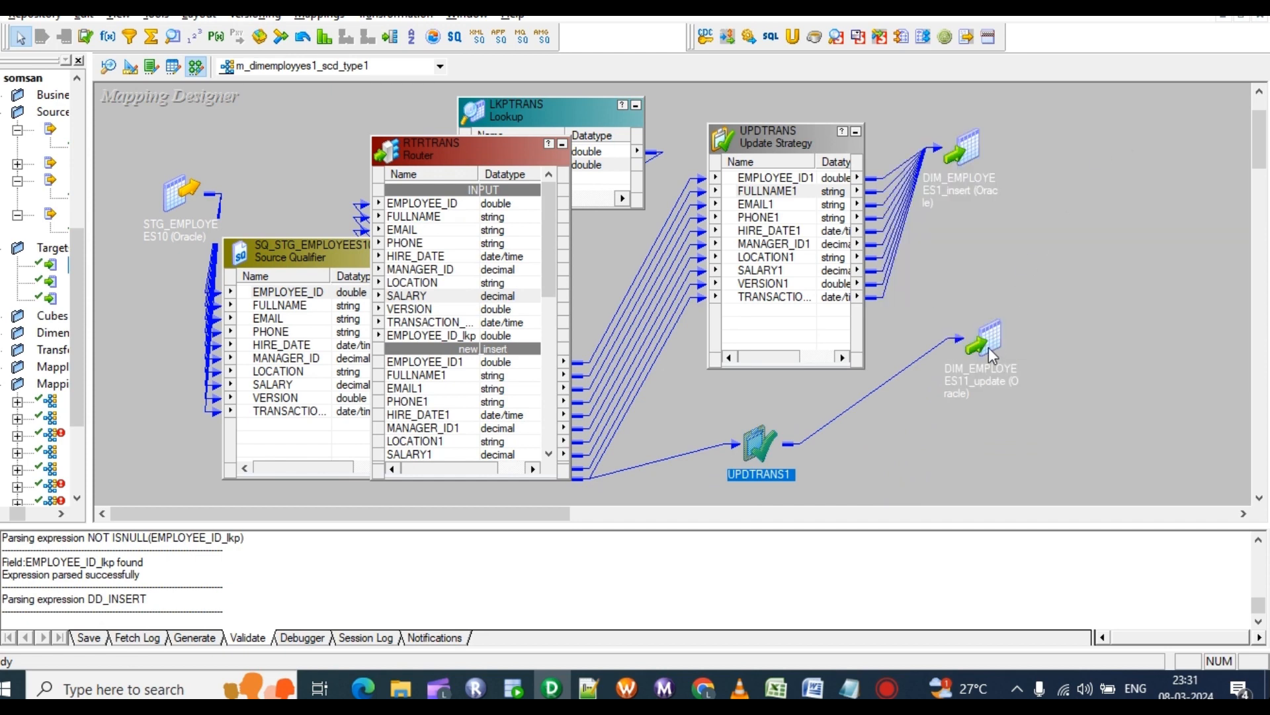
left_click_drag(989, 348, 1074, 289)
double_click(1110, 322)
double_click(966, 155)
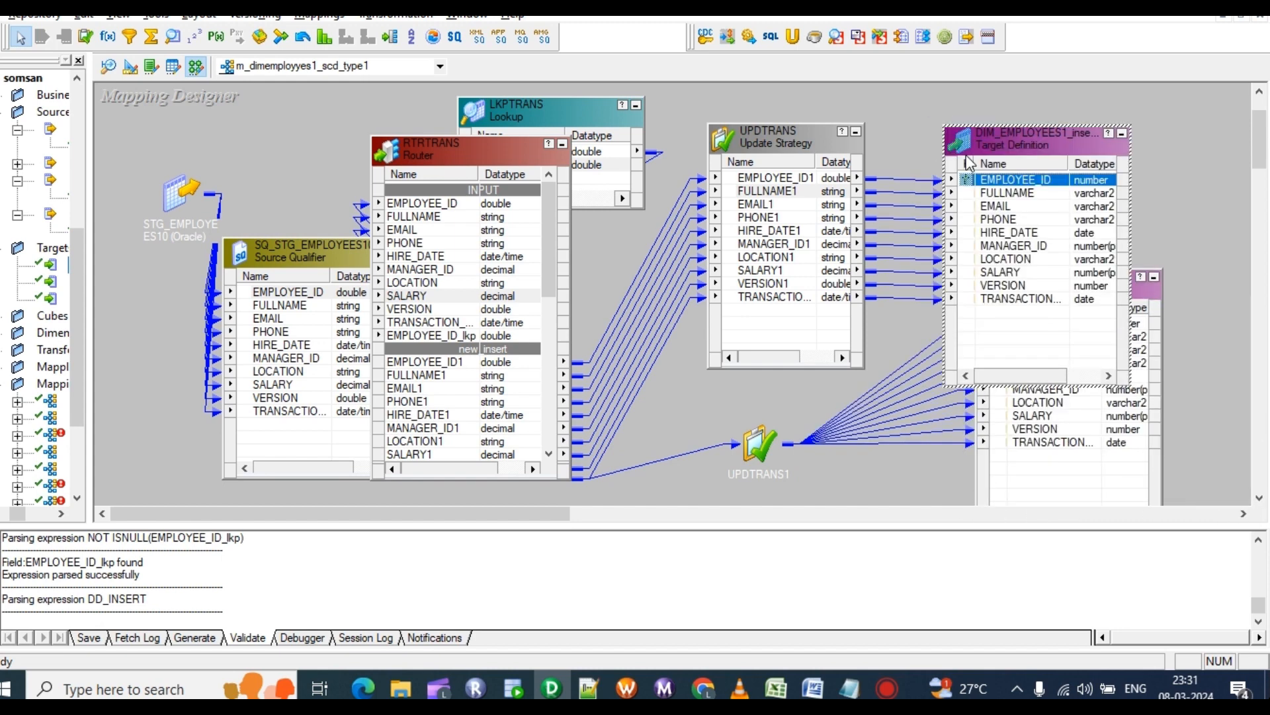
left_click(1122, 135)
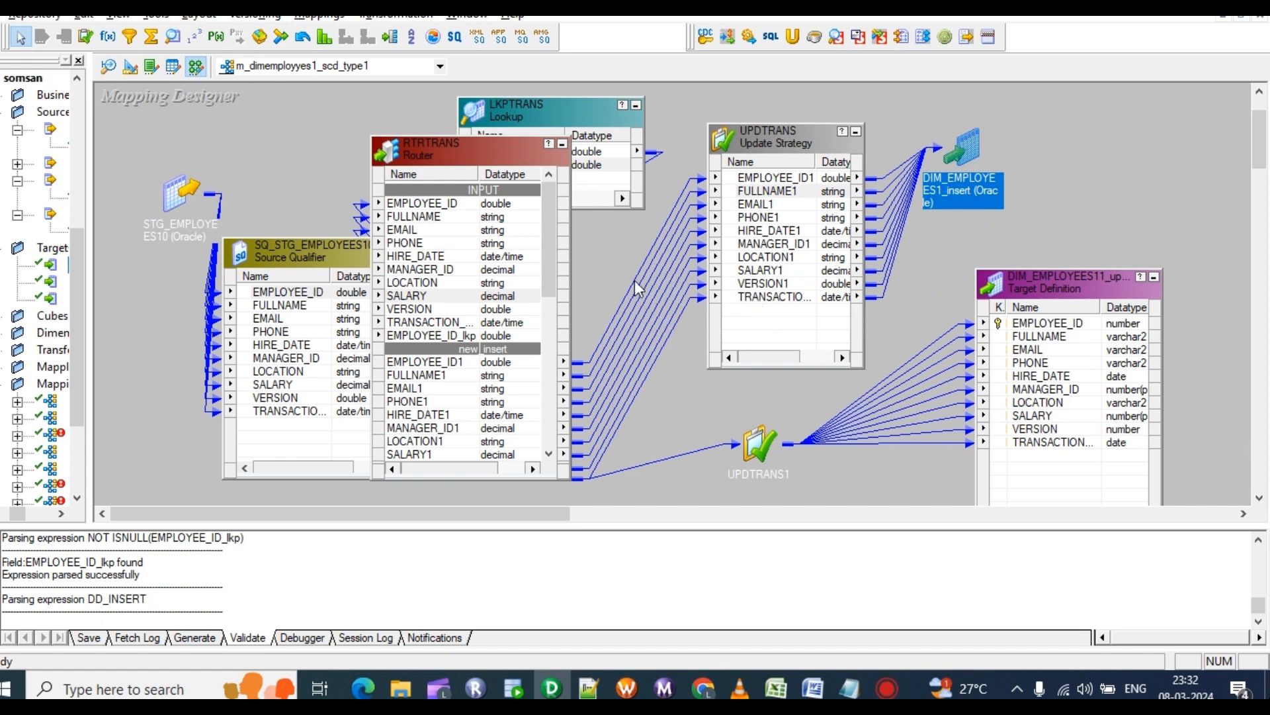
Arrange all the mapping objects as icons to show the complete SCD Type-1 flow.
right_click(621, 247)
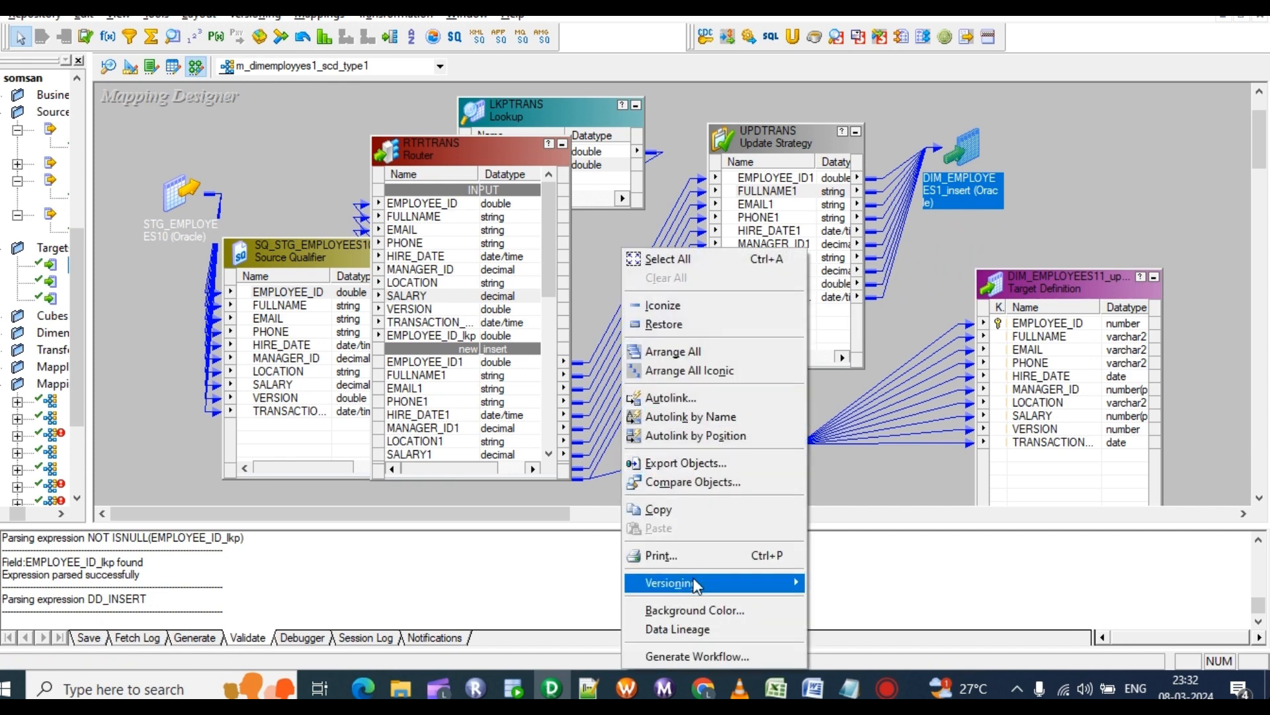
left_click(688, 371)
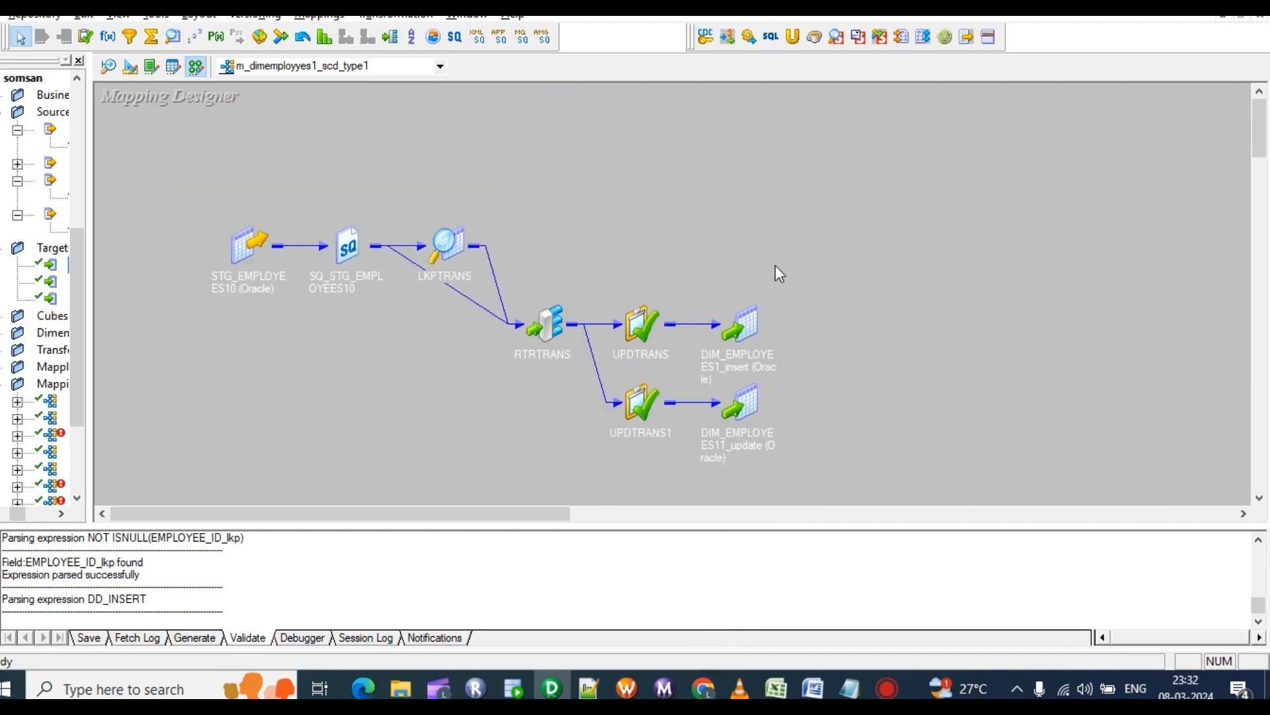
right_click(693, 402)
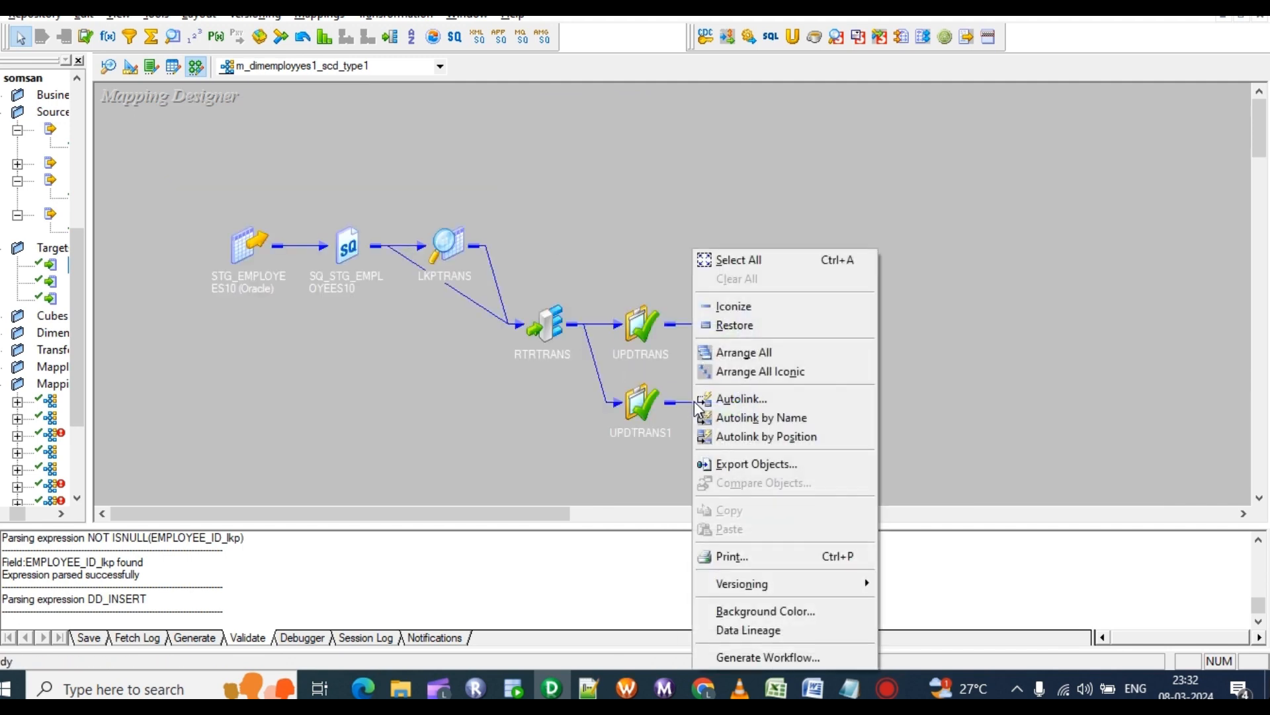
left_click(675, 403)
right_click(675, 403)
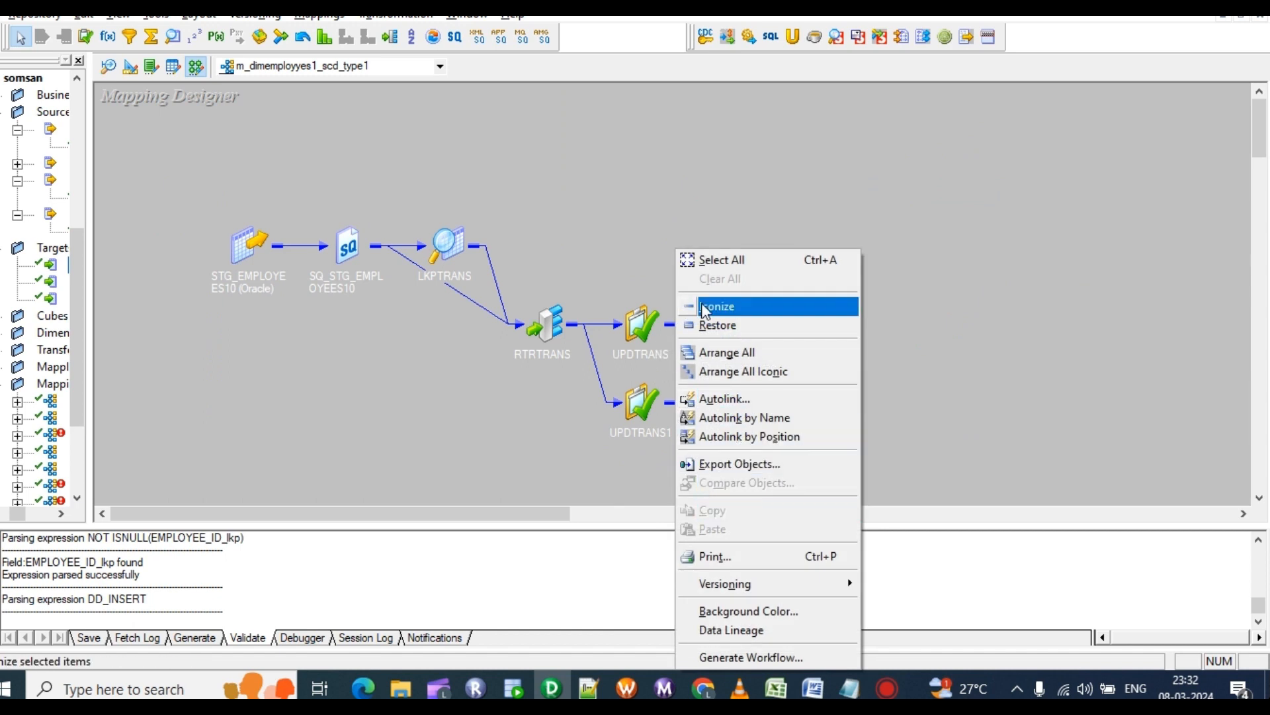
left_click(888, 393)
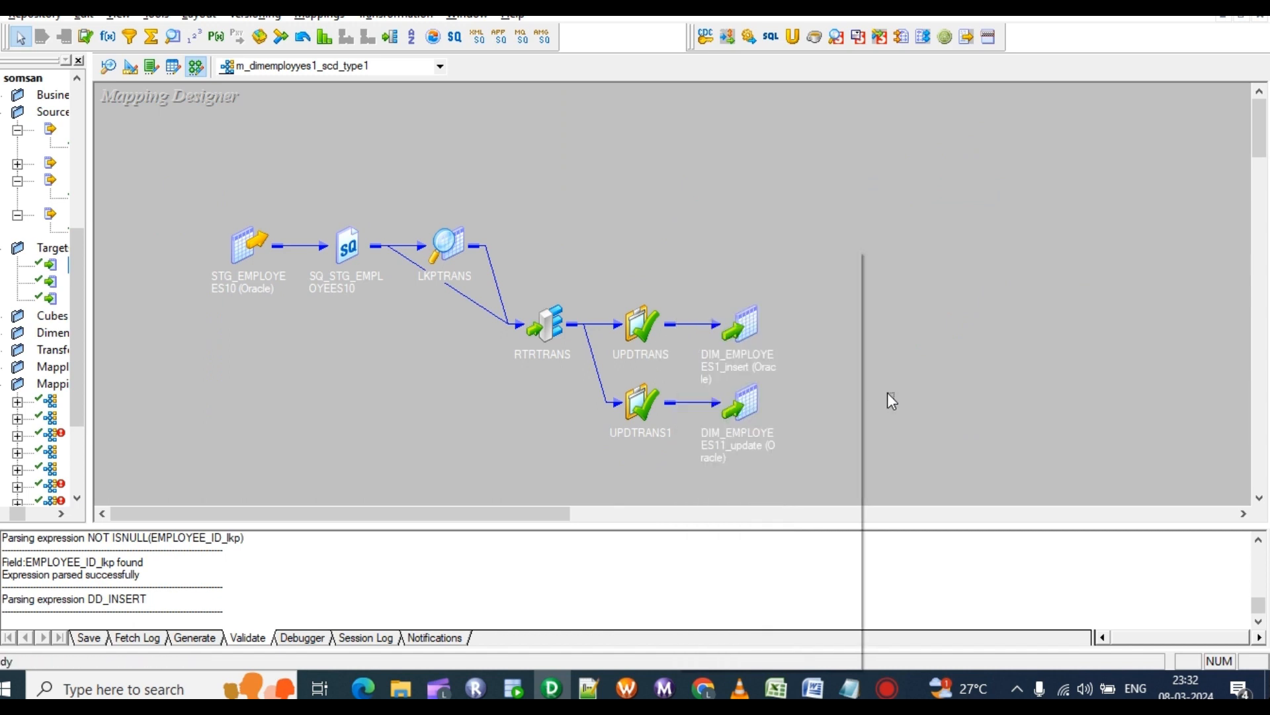
right_click(685, 400)
left_click(1057, 316)
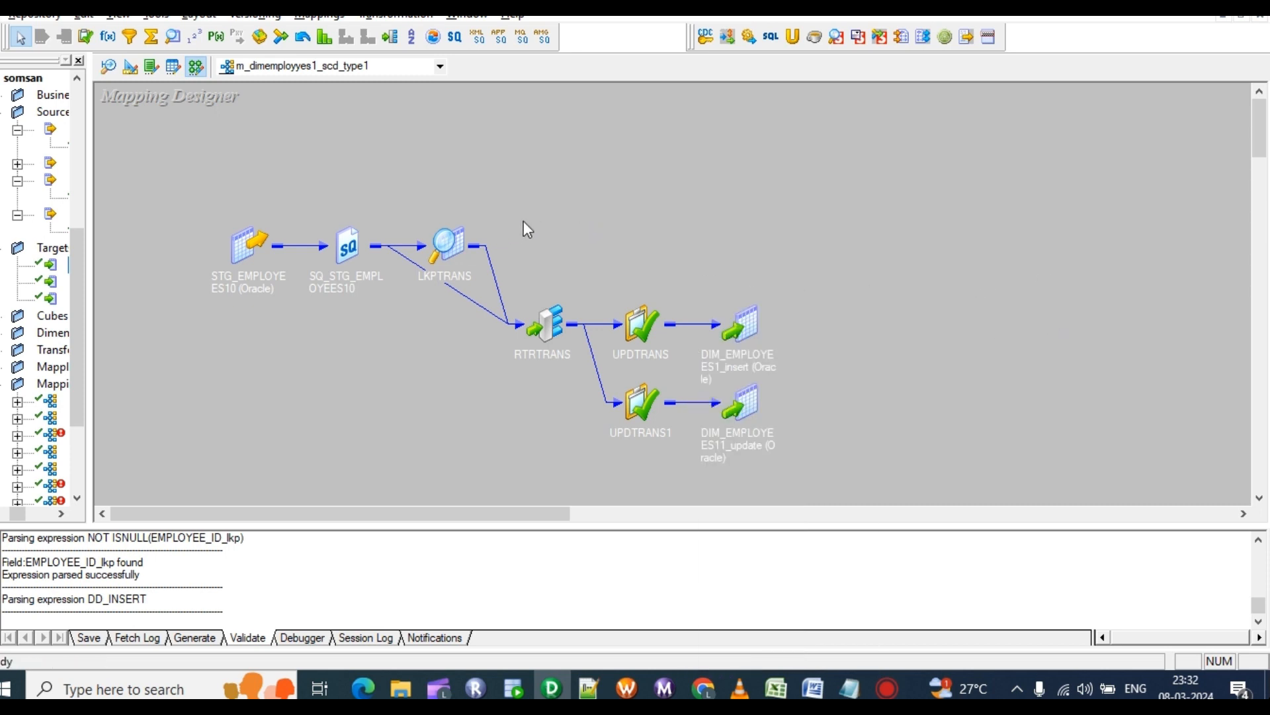
Switch to SQL Developer and run SELECT * FROM dim_employees1 on the OT_TGT_DEV15 connection.
left_click(513, 691)
left_click(918, 503)
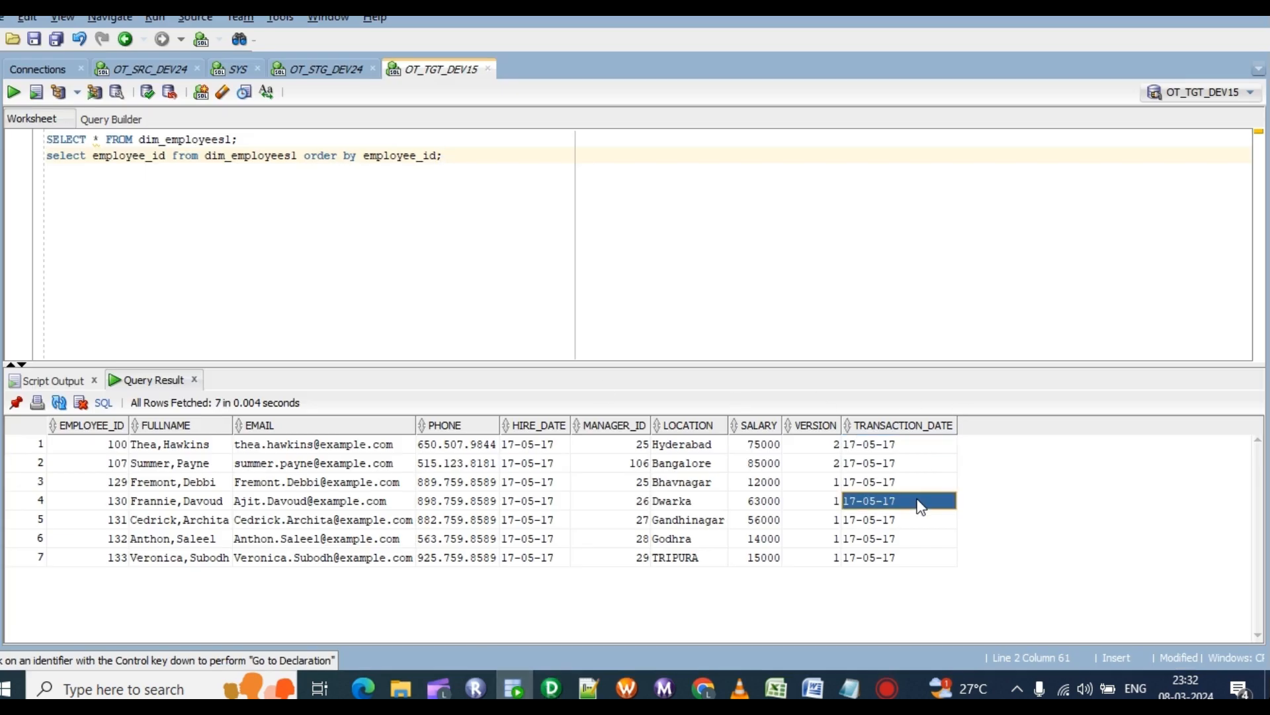
left_click(274, 139)
key("ctrl+Return")
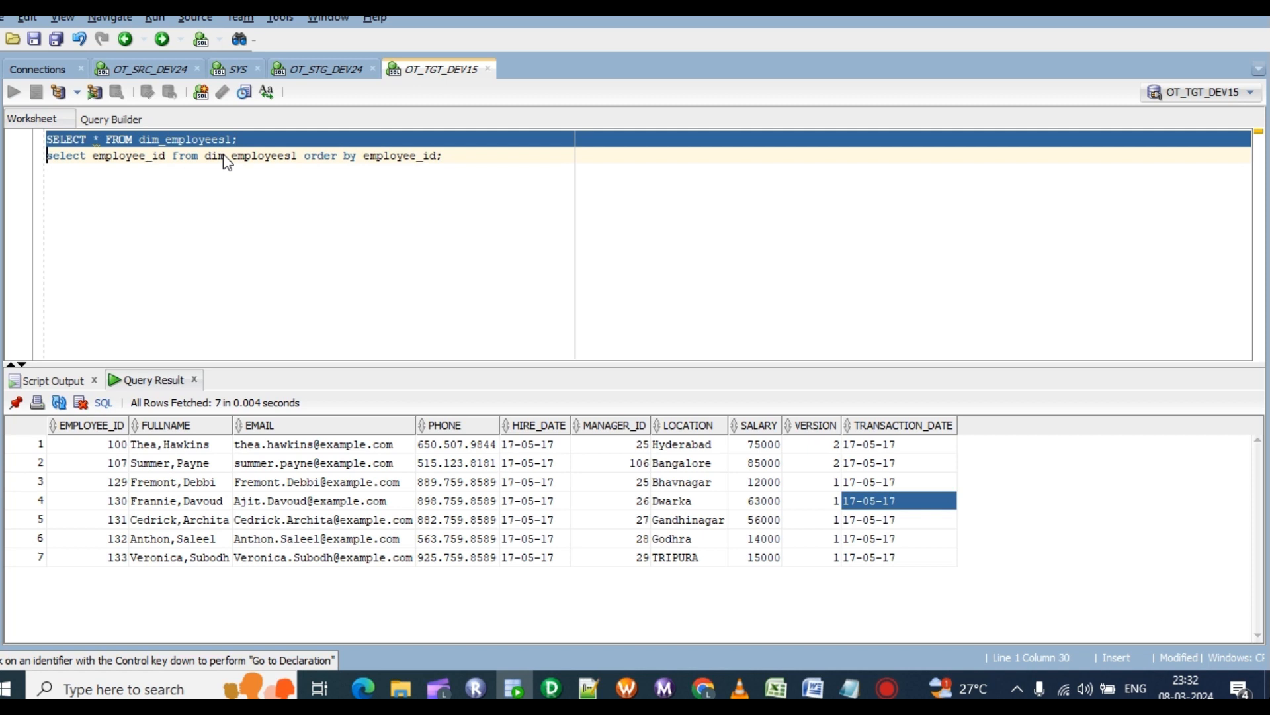